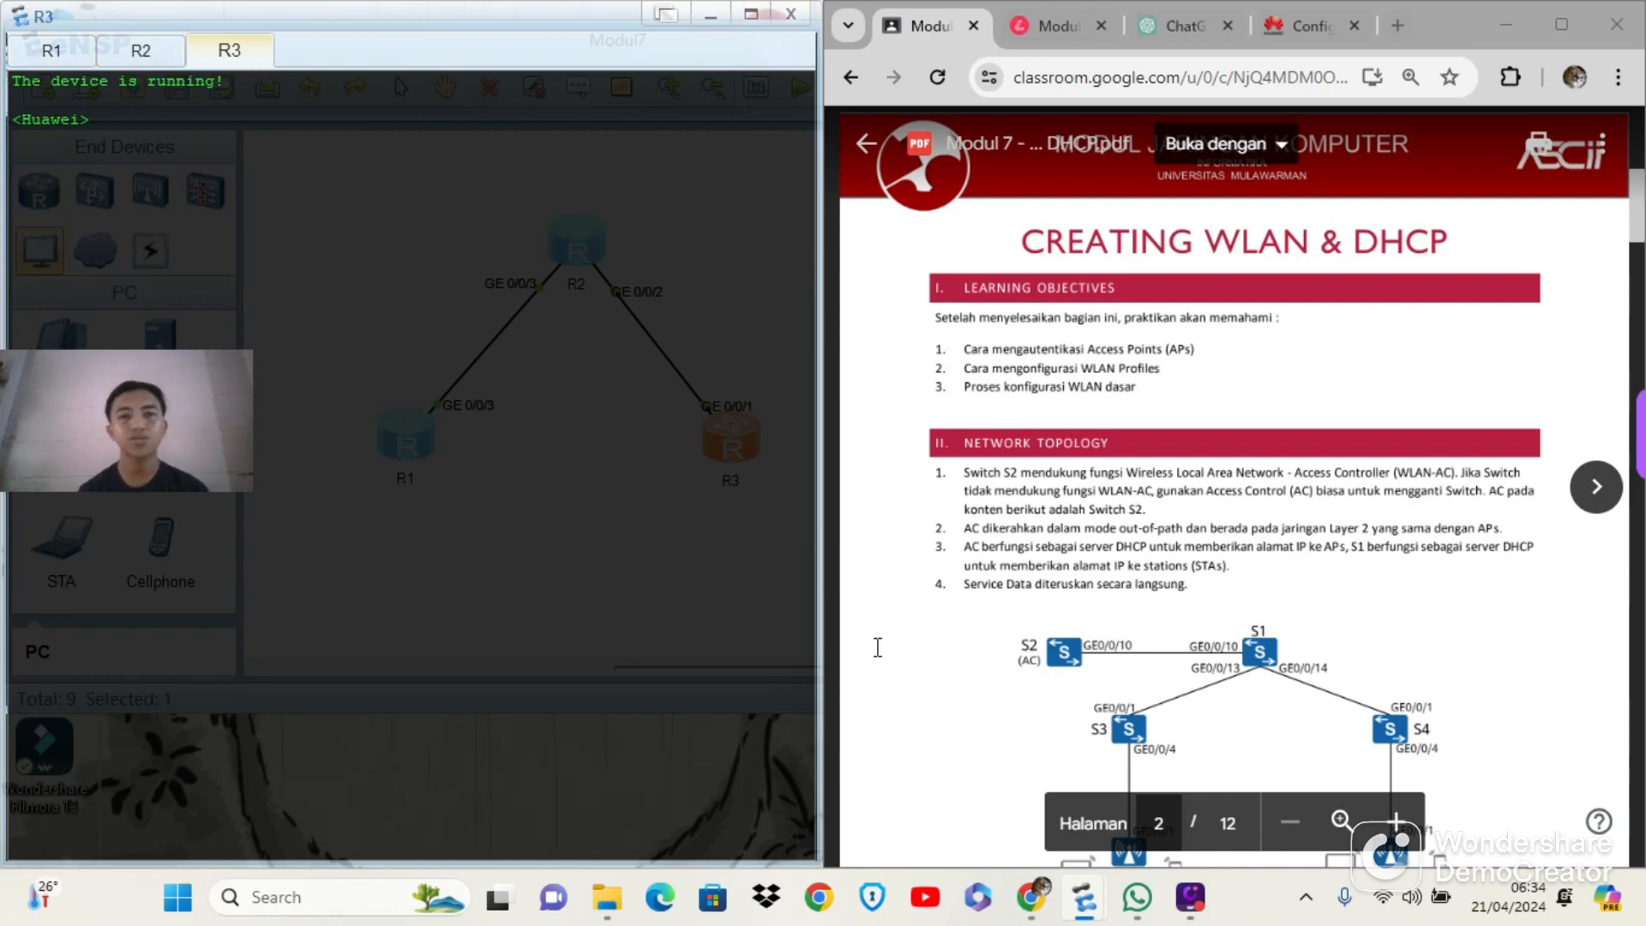
Read through the lab module PDF to the DHCP networking topology and the basic configuration procedure for R2
scroll(1016, 419, down, 15)
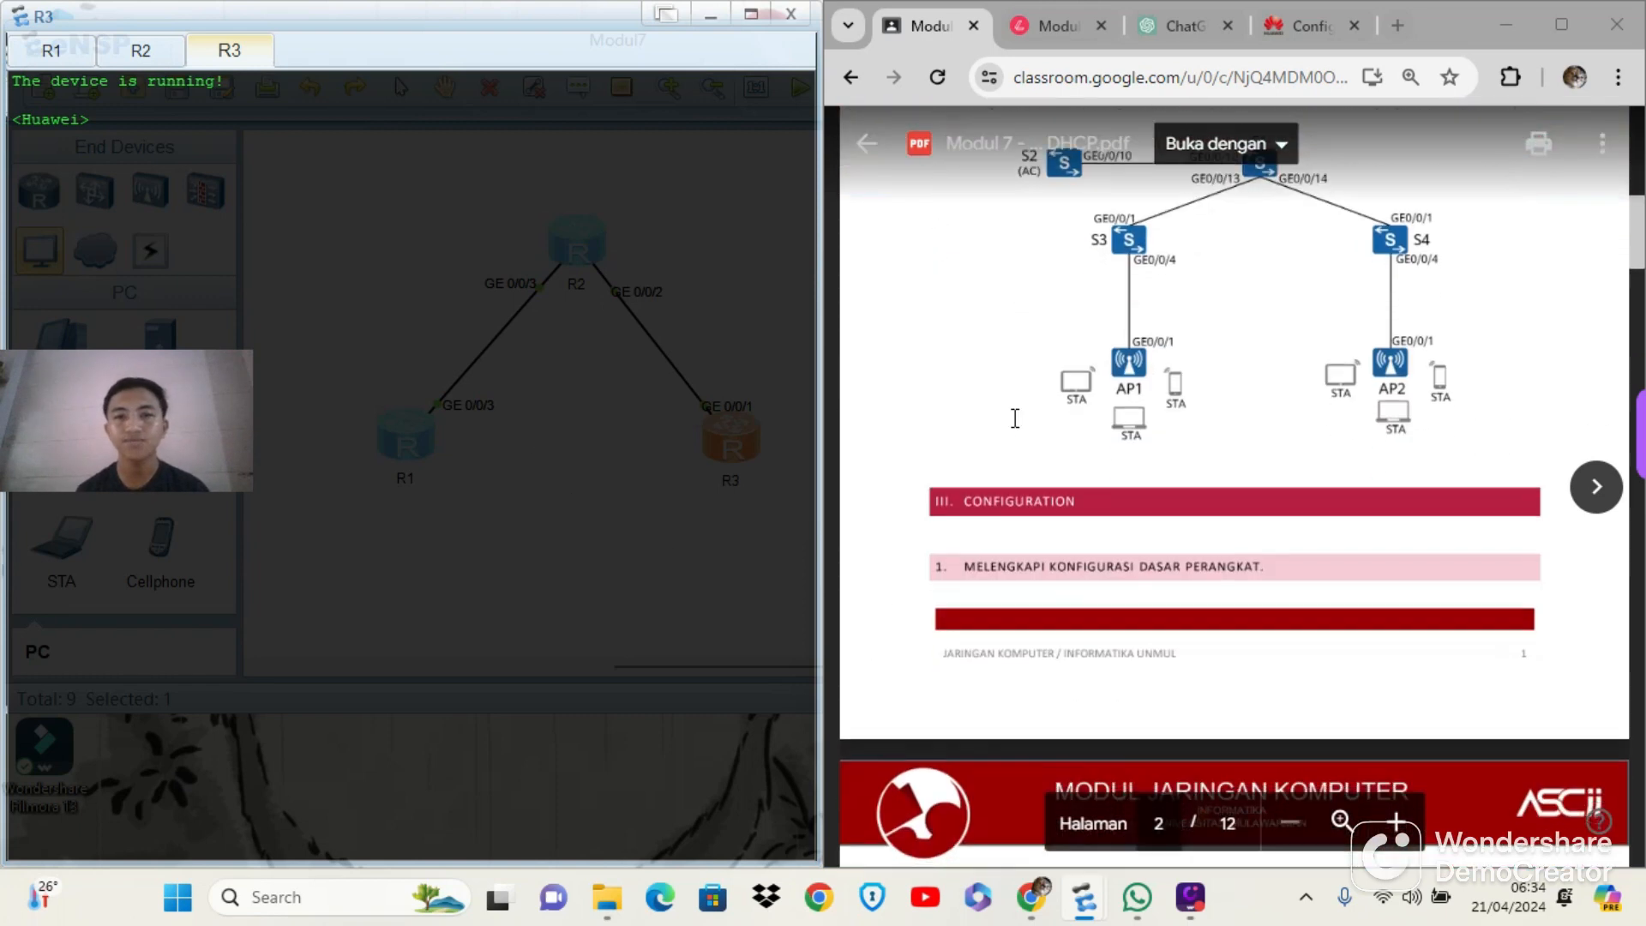
scroll(1015, 421, down, 20)
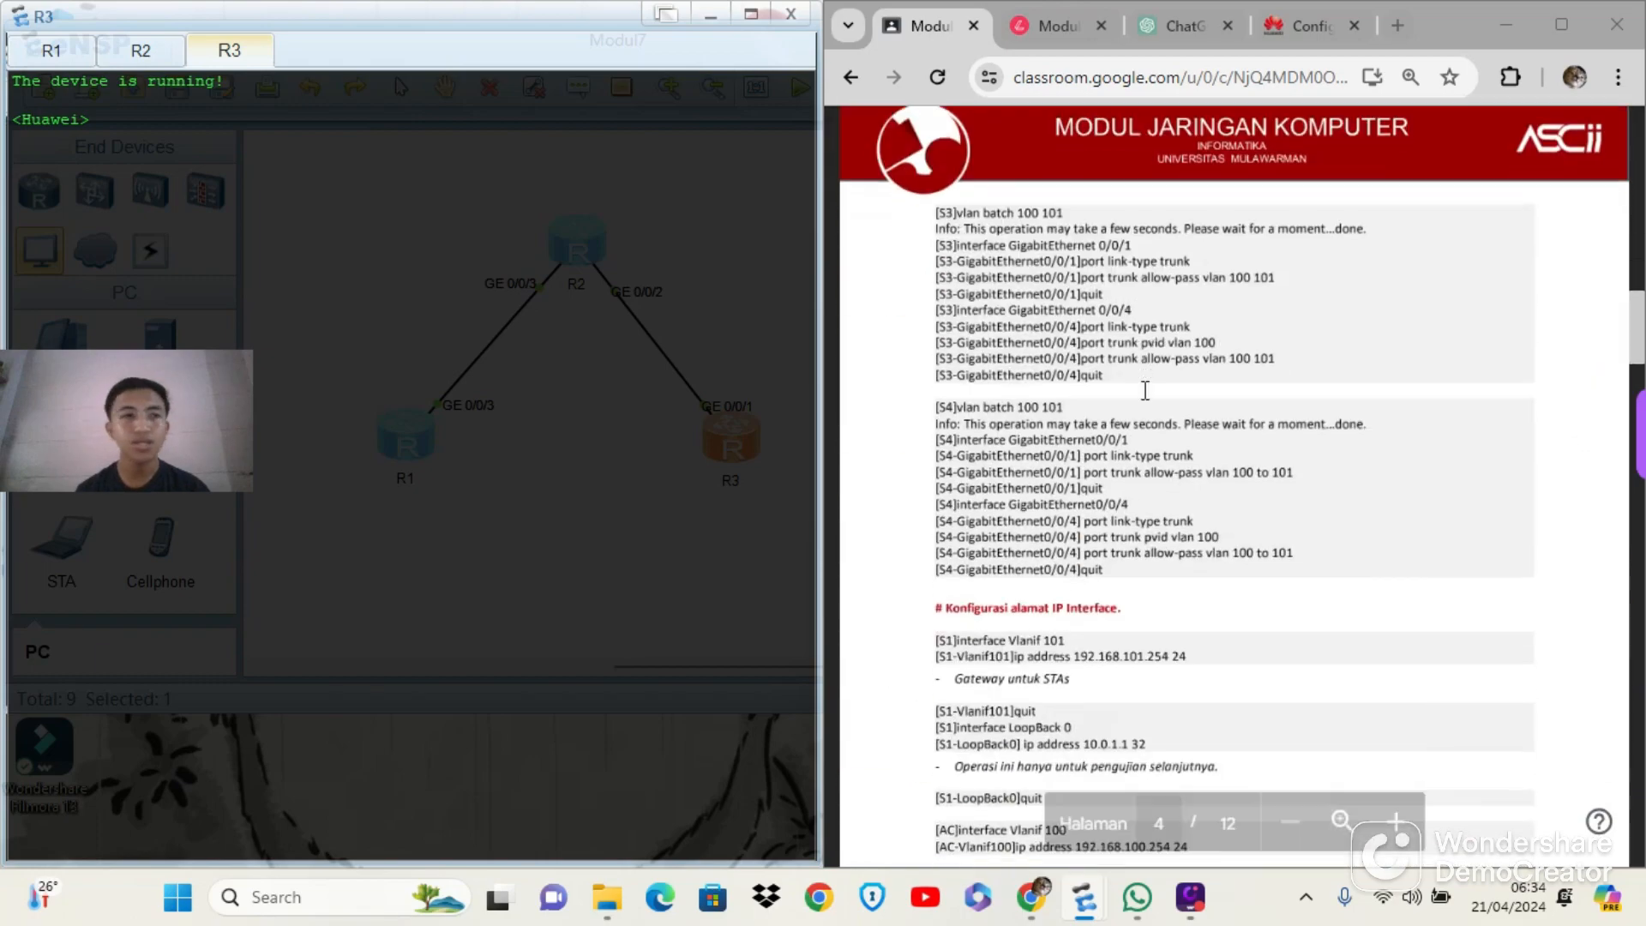
scroll(1148, 391, down, 20)
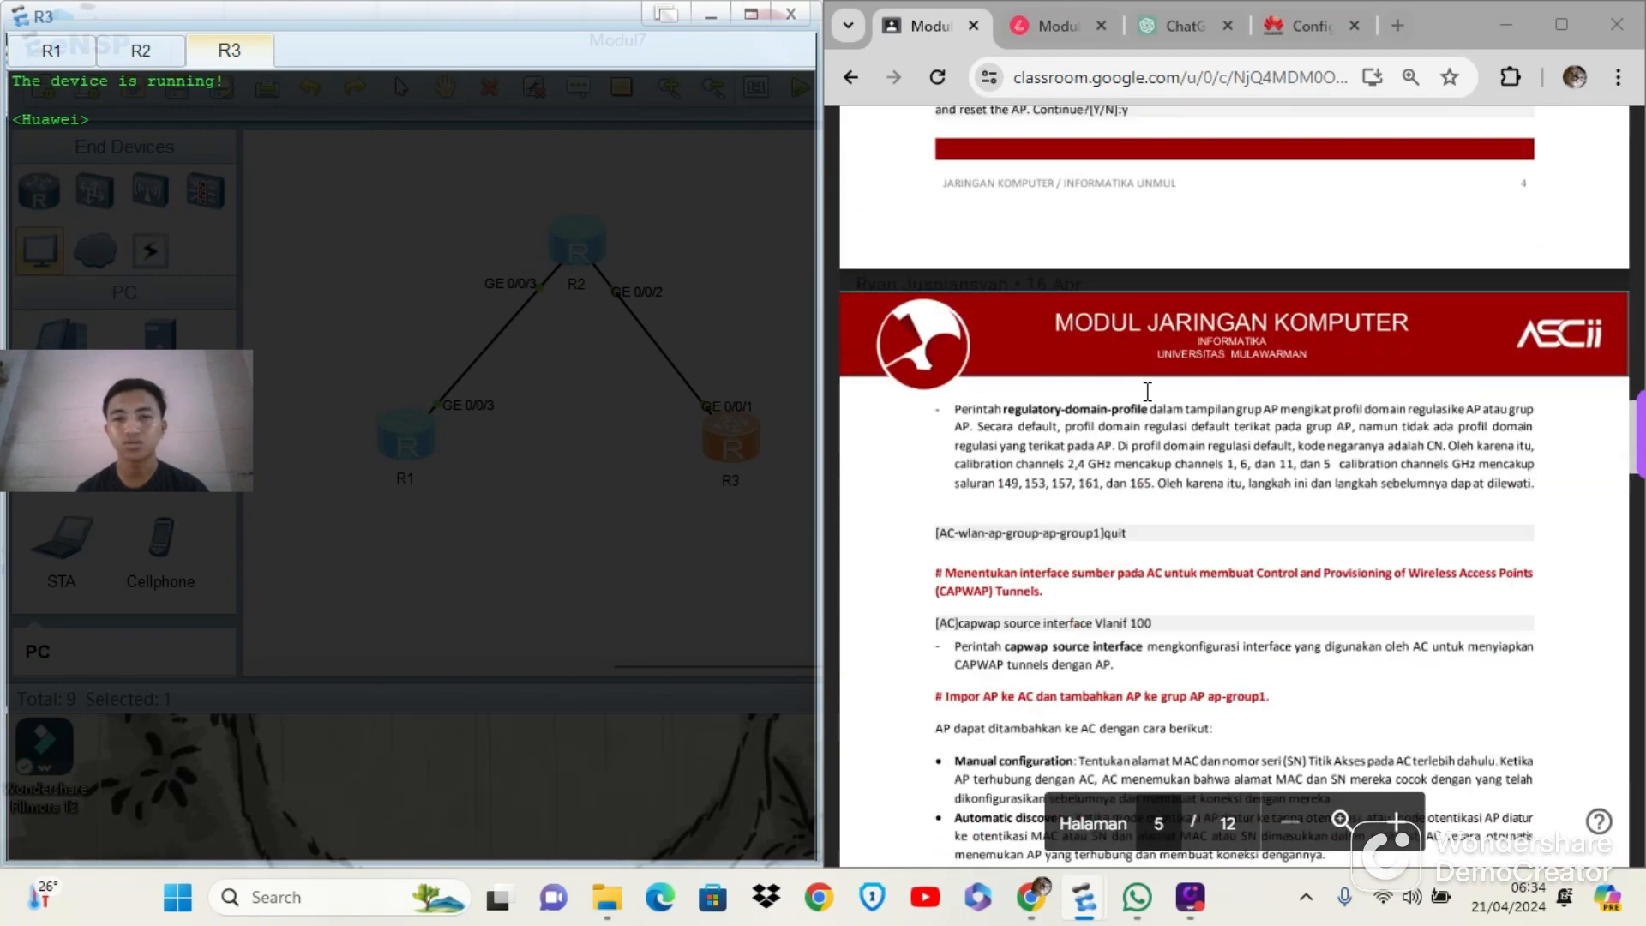
scroll(1149, 393, down, 10)
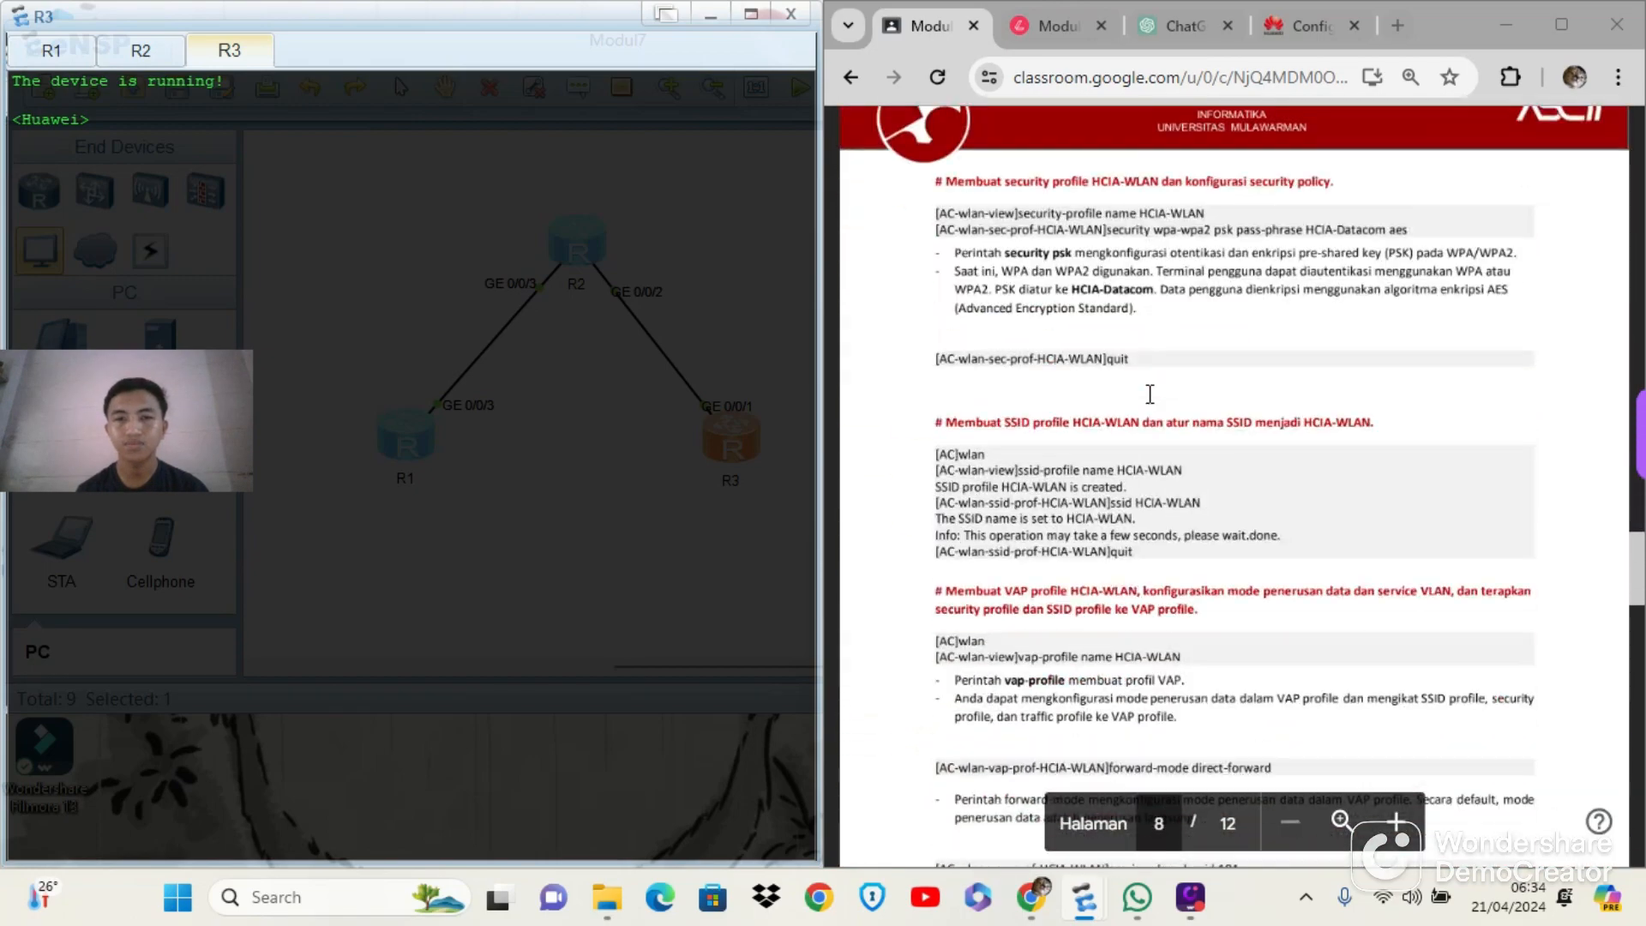
scroll(1150, 394, down, 20)
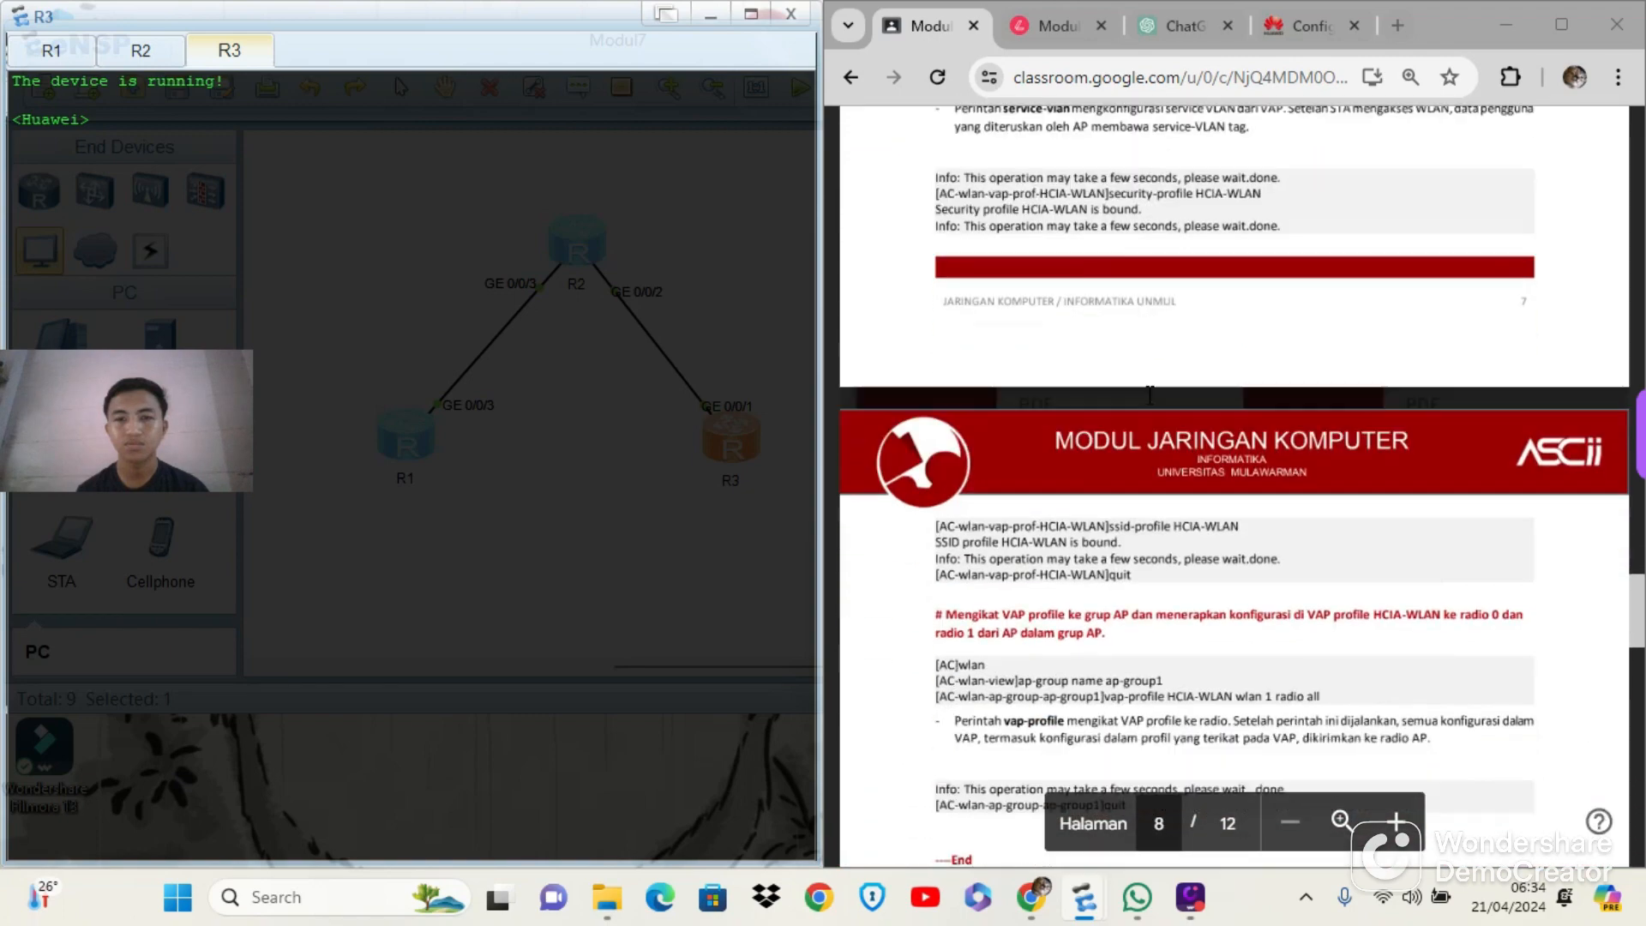
scroll(1150, 394, down, 8)
scroll(1150, 393, up, 4)
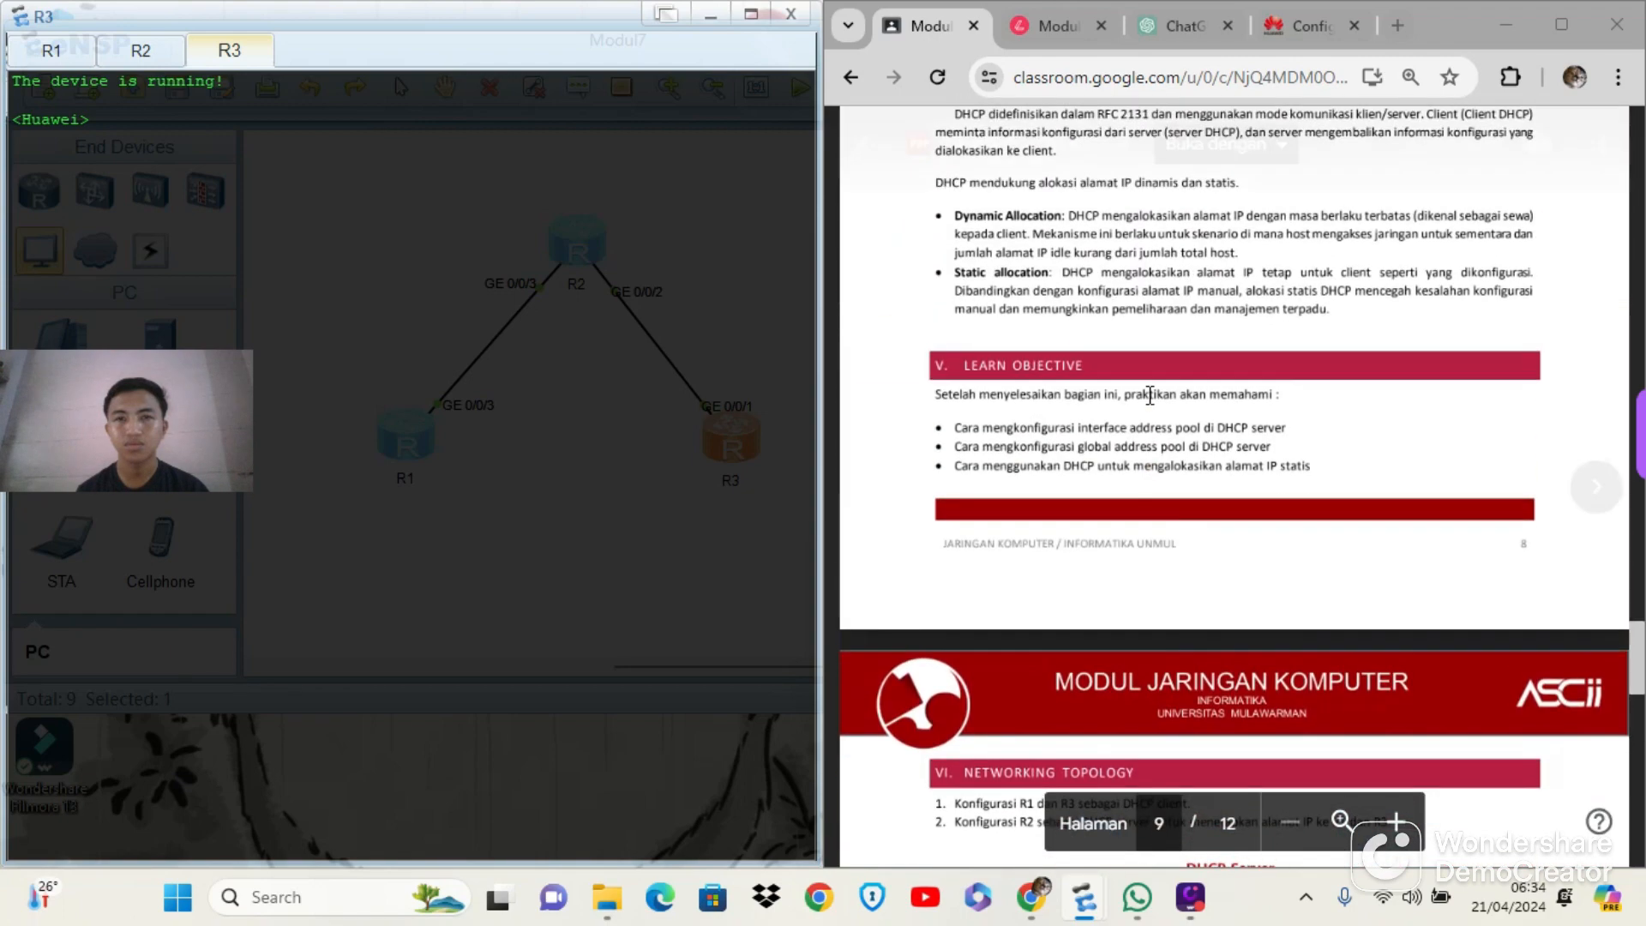
scroll(1150, 396, up, 2)
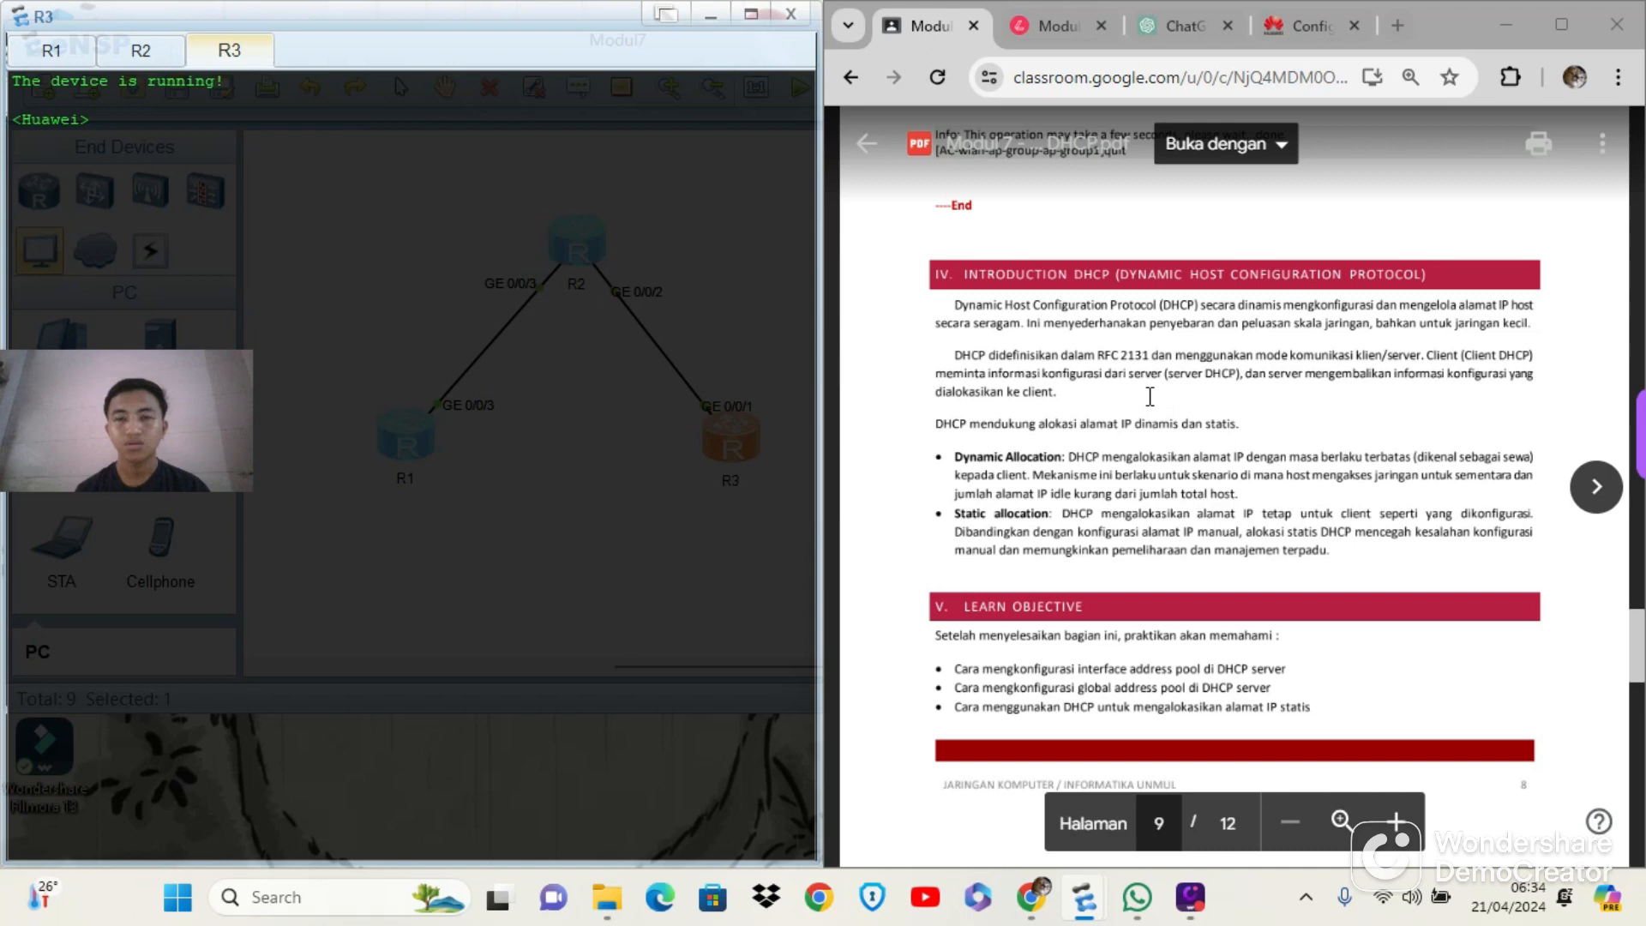
scroll(1150, 396, down, 10)
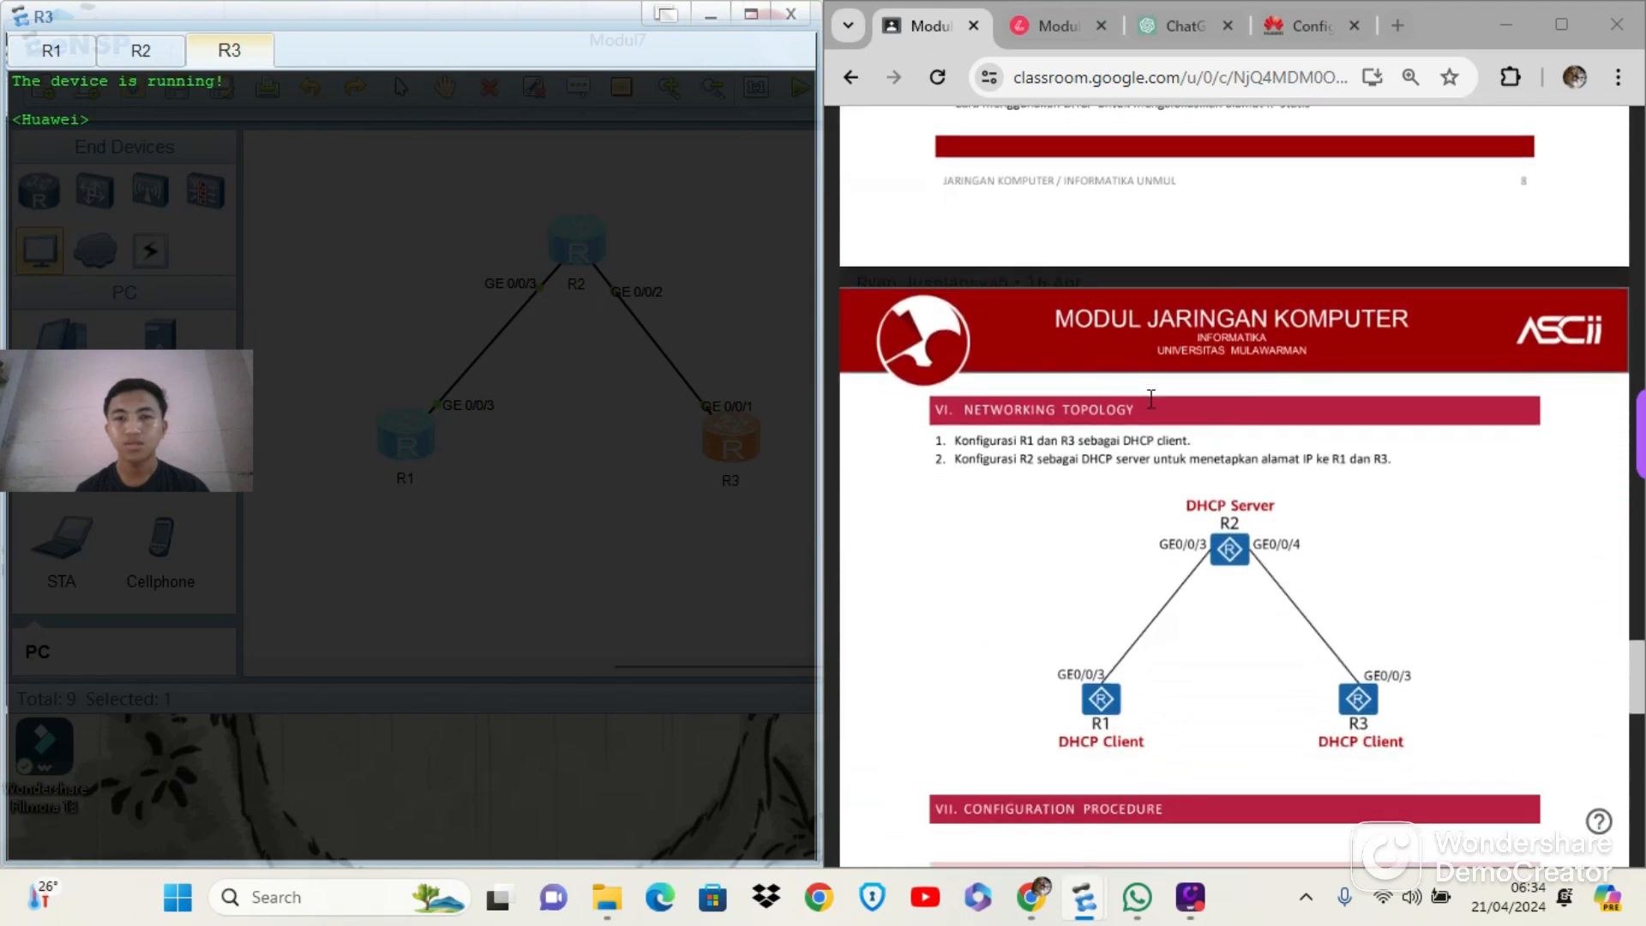
scroll(1152, 398, down, 4)
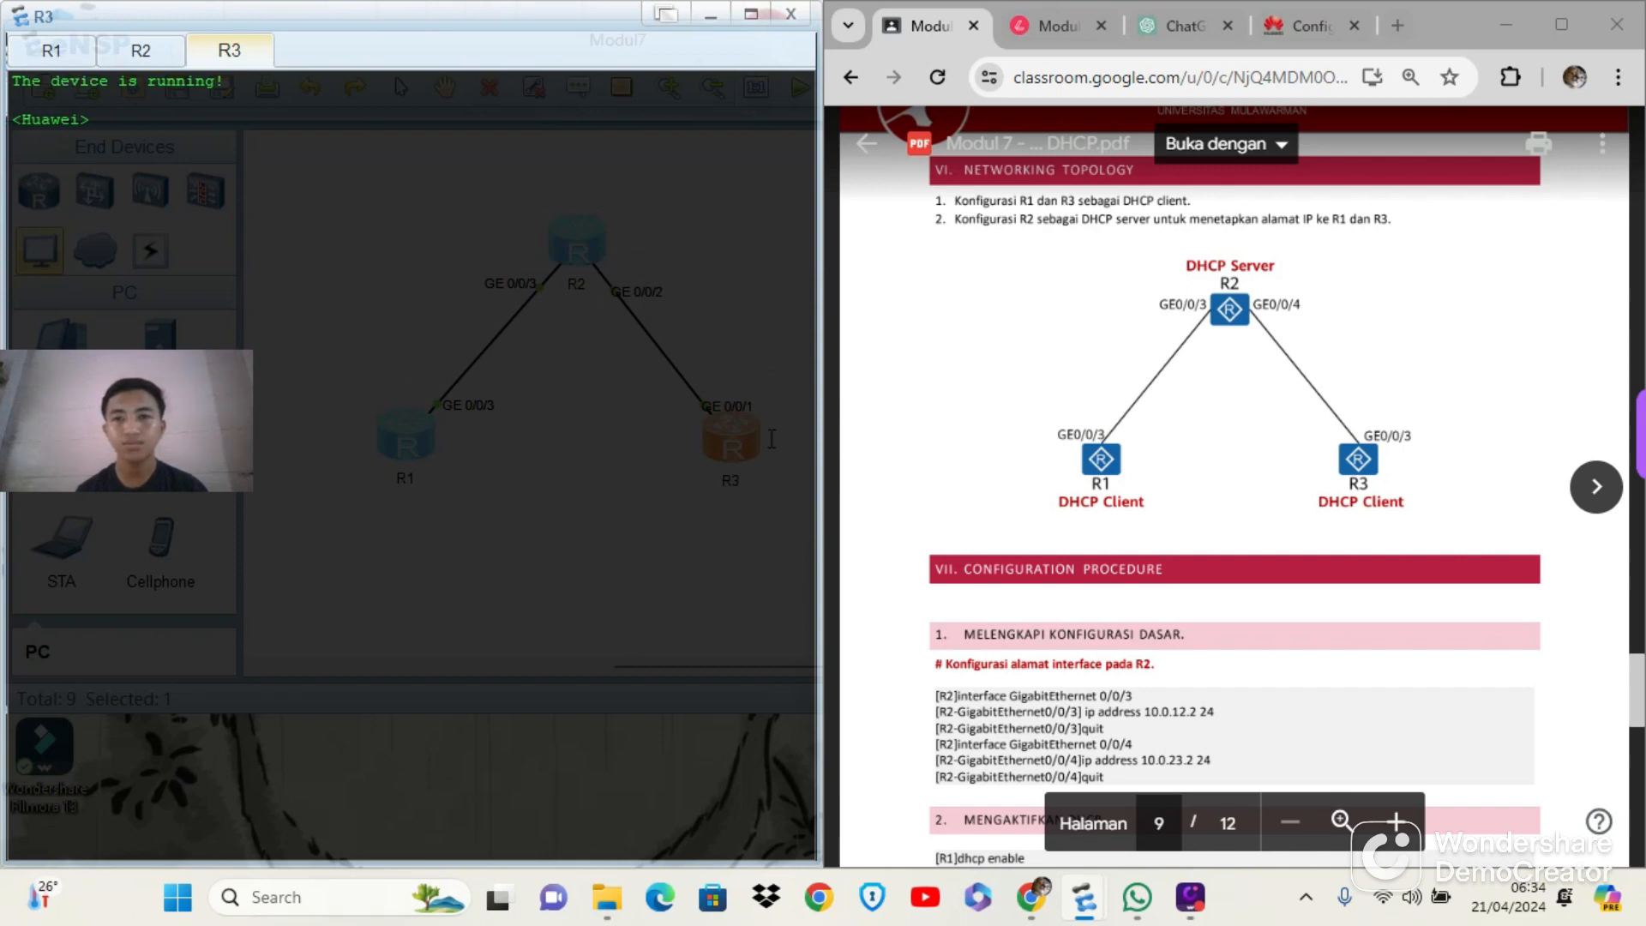
click(70, 54)
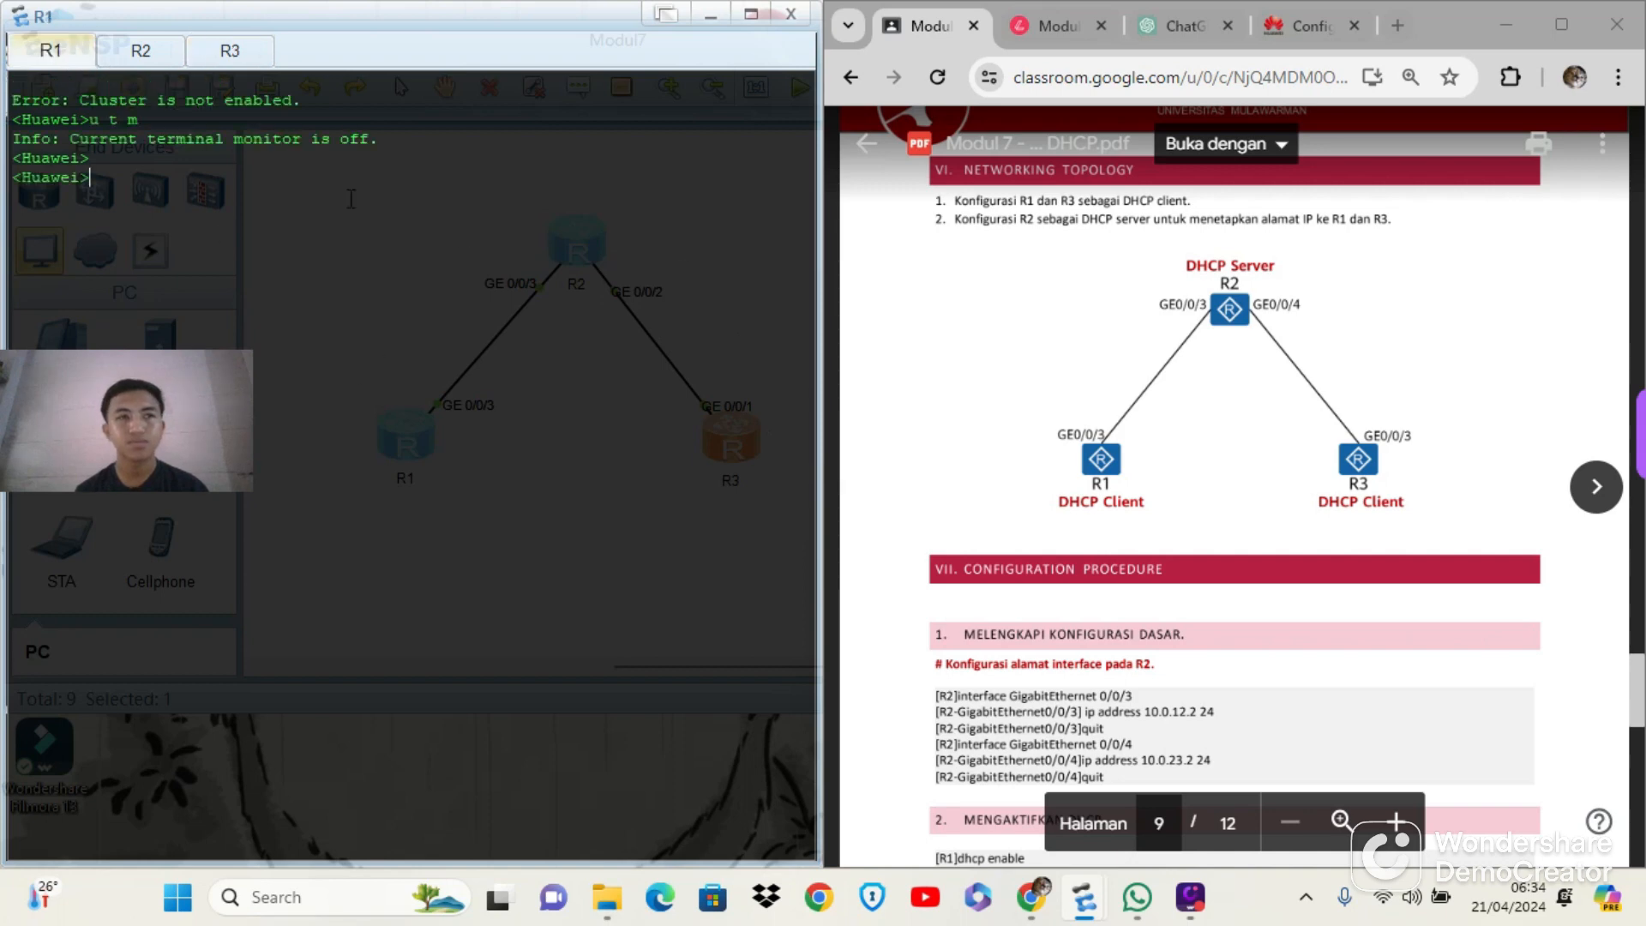
scroll(1027, 306, down, 4)
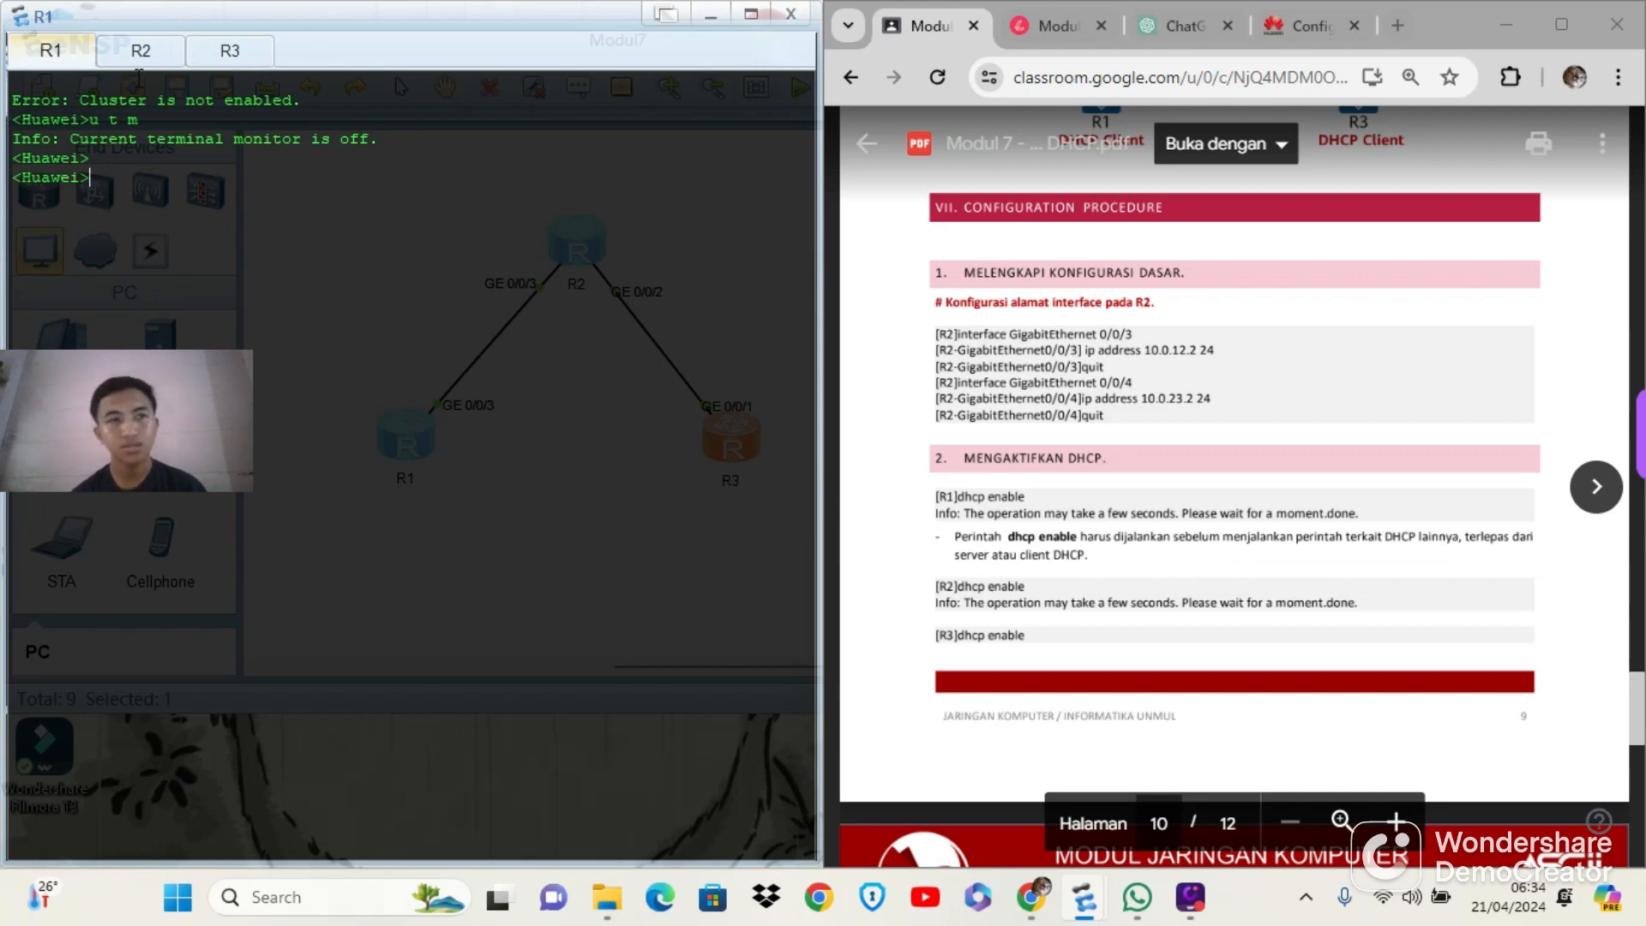
Turn off terminal monitoring on router R2 with u t m and enter its system view
click(169, 55)
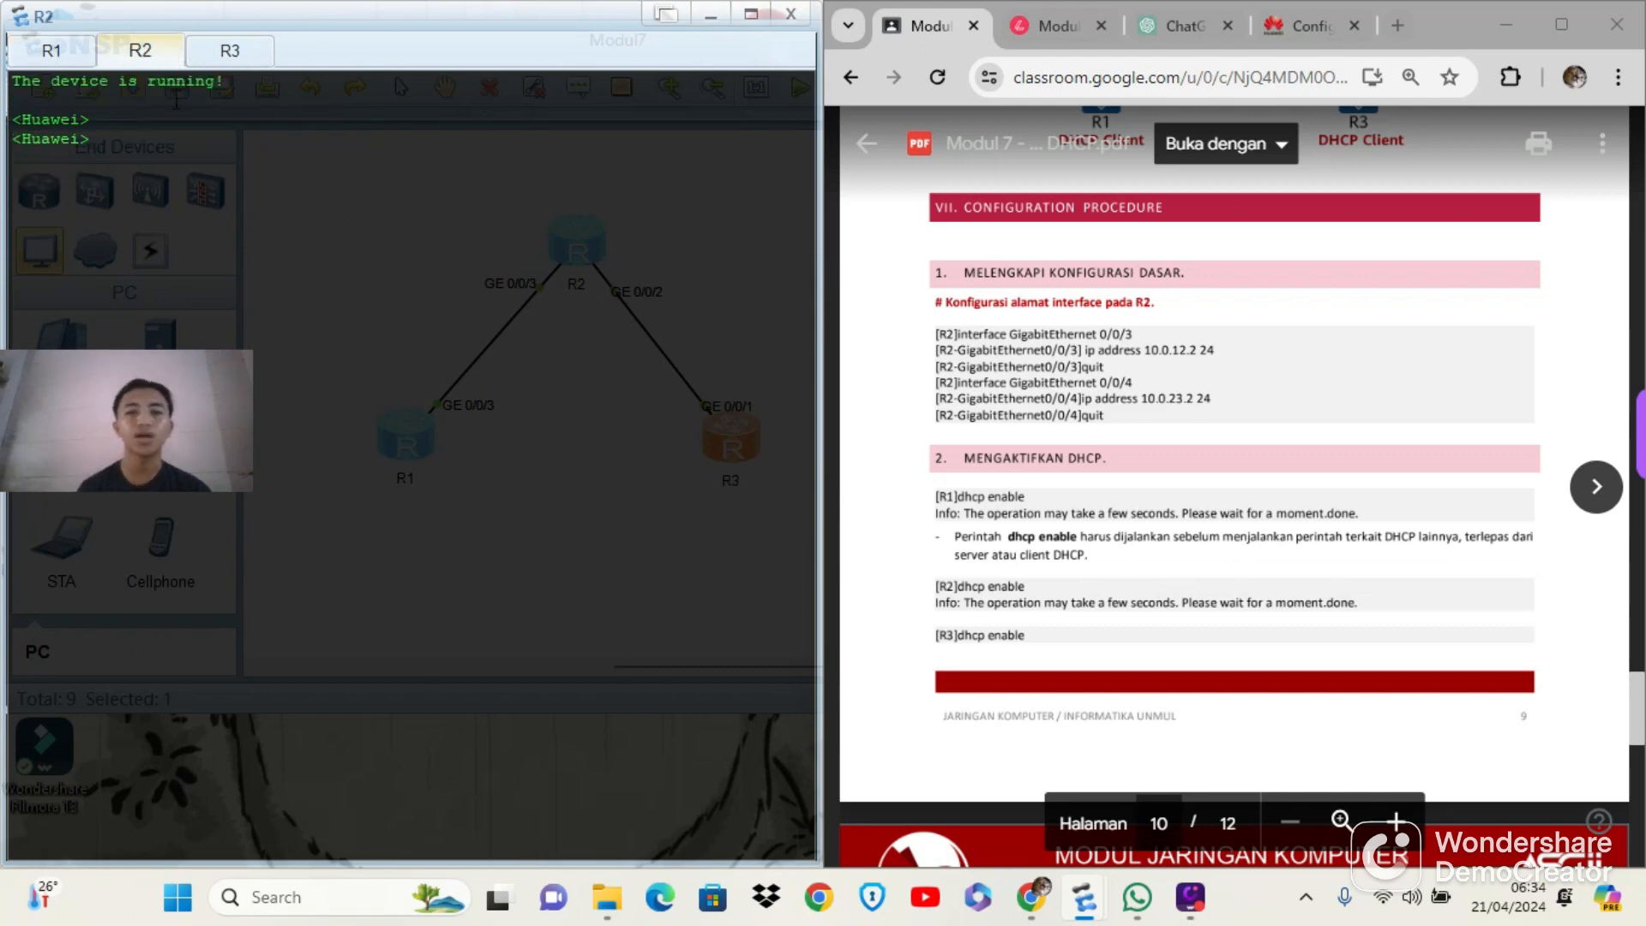
text(u t m)
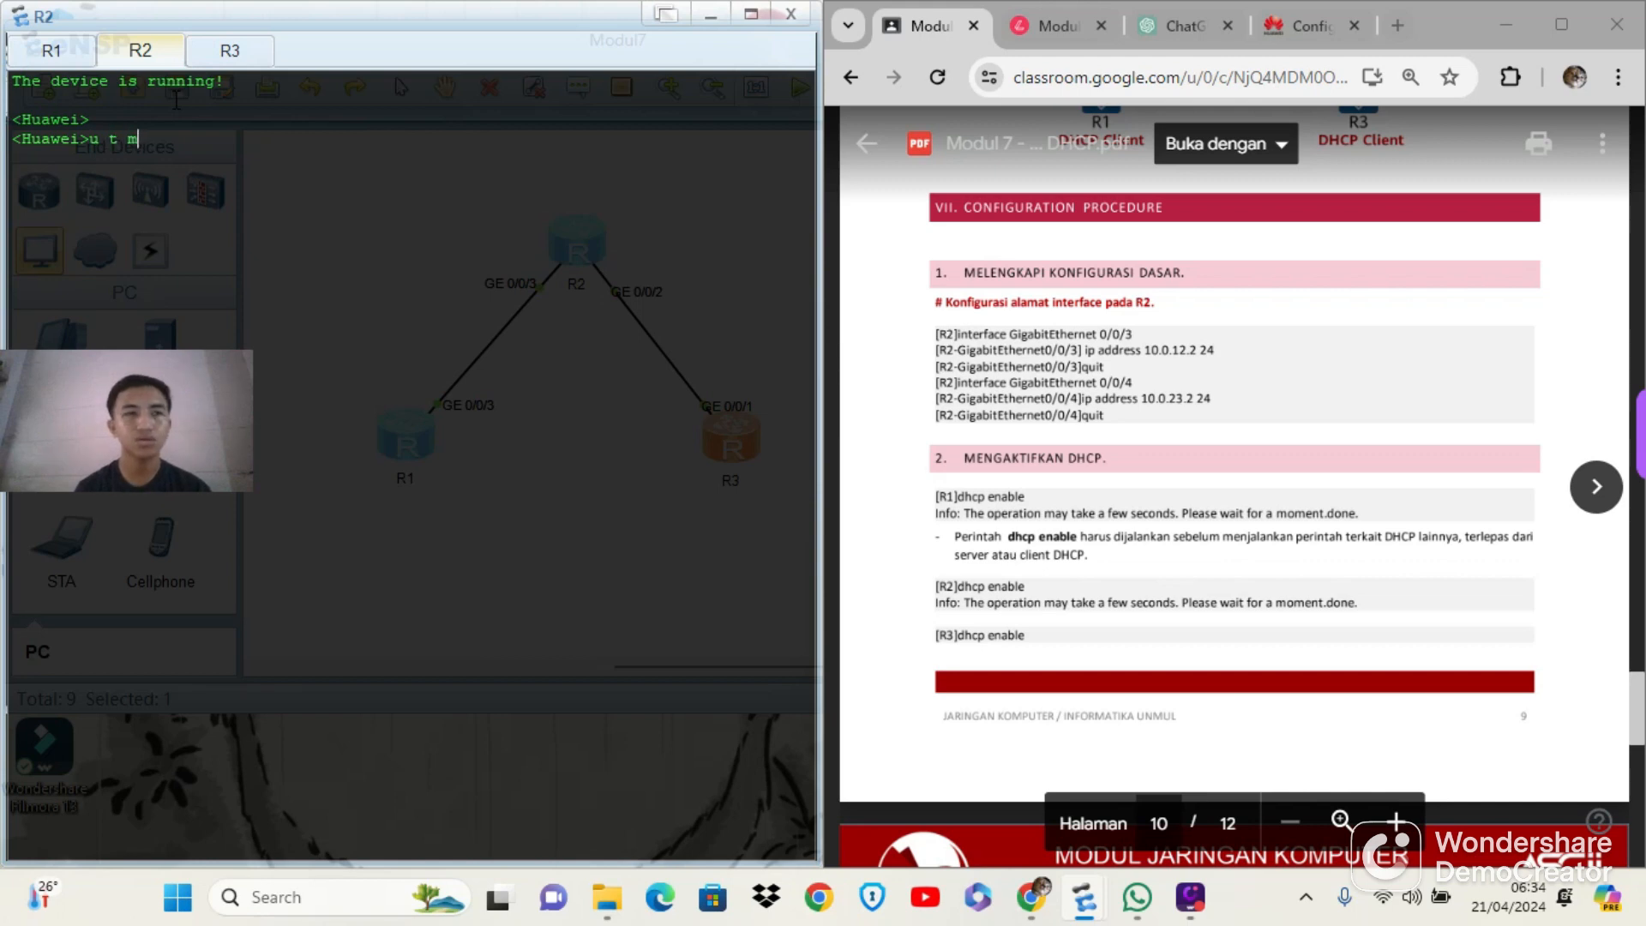
key(Return)
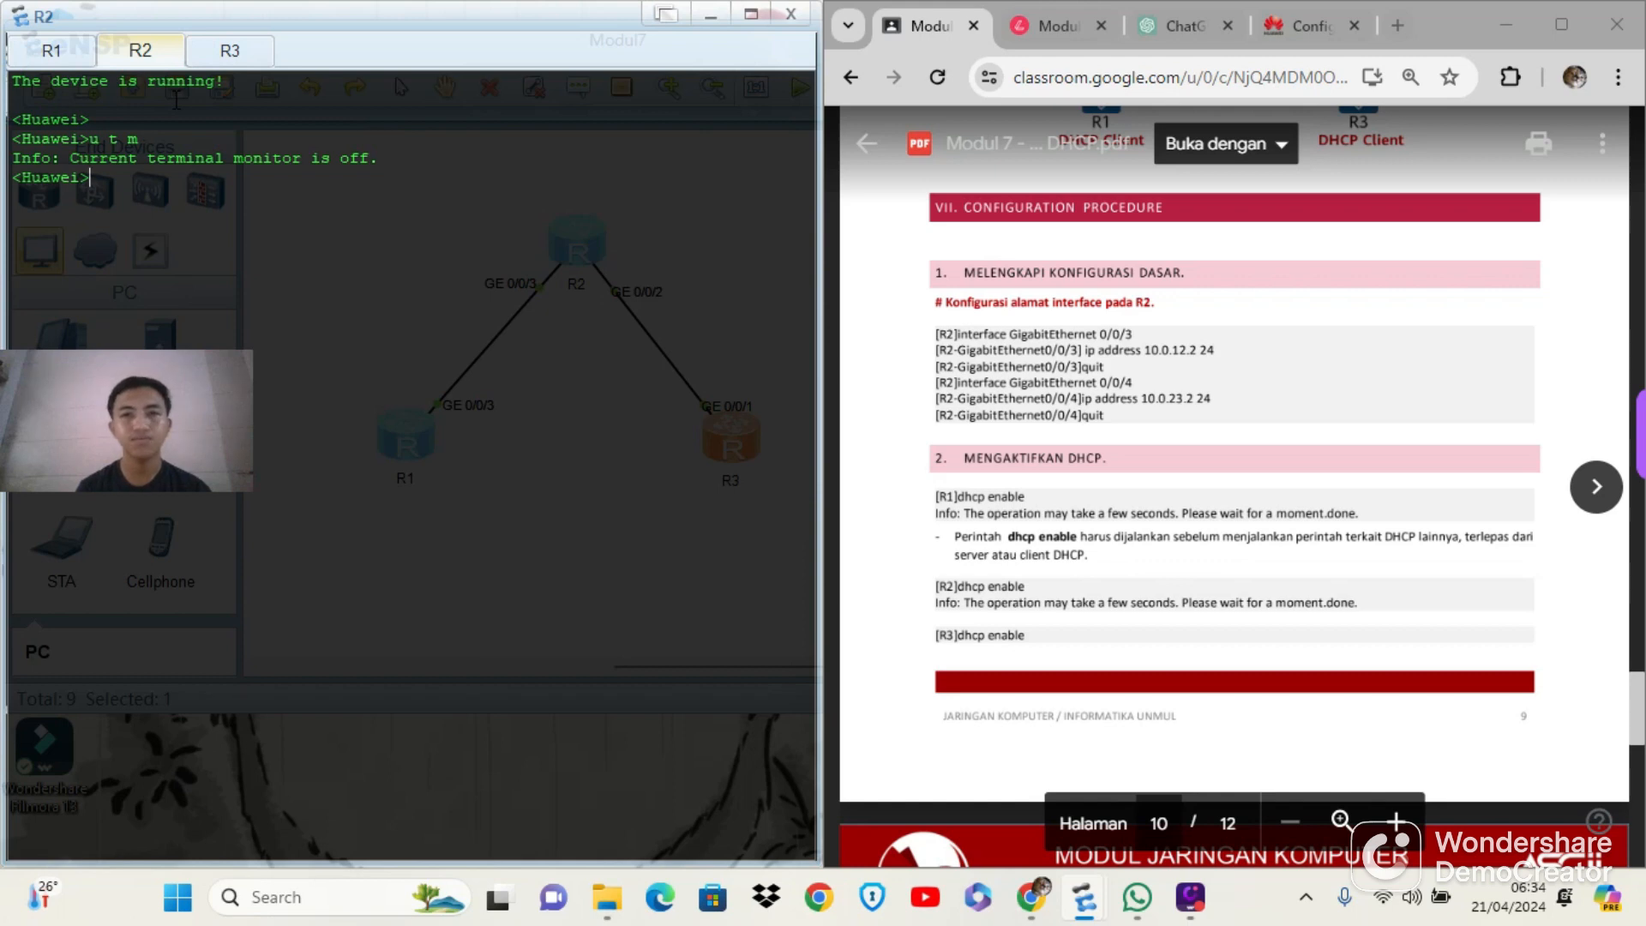
text(sys)
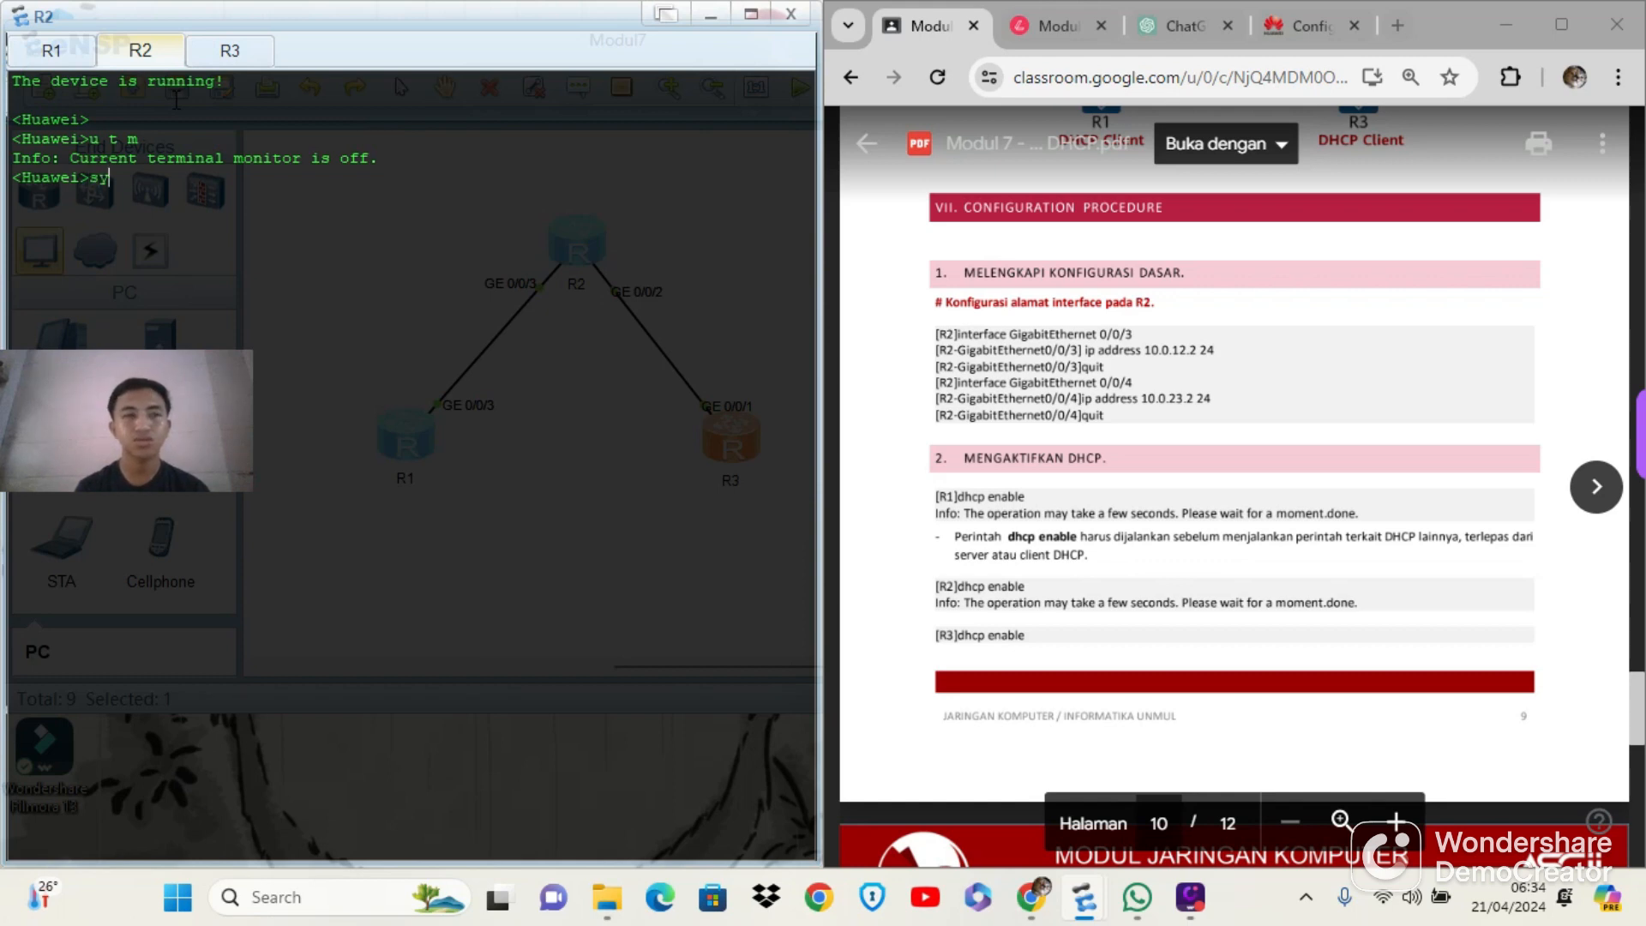
key(Return)
Set the system name of router R2 to R2_Server
text(sys)
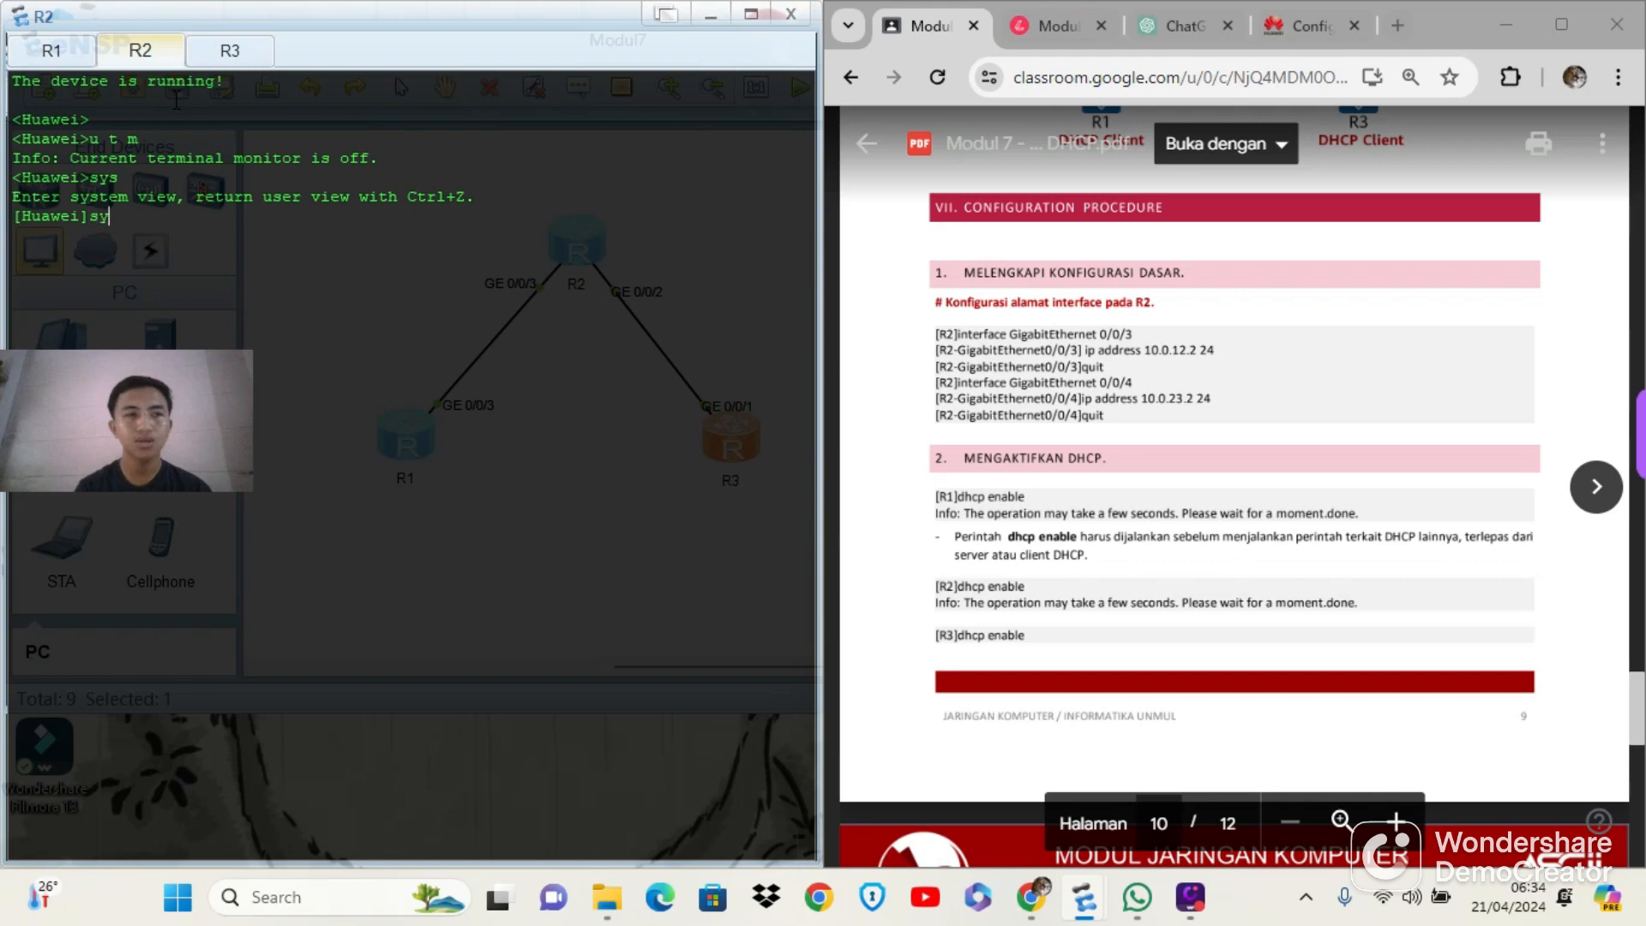
text(name )
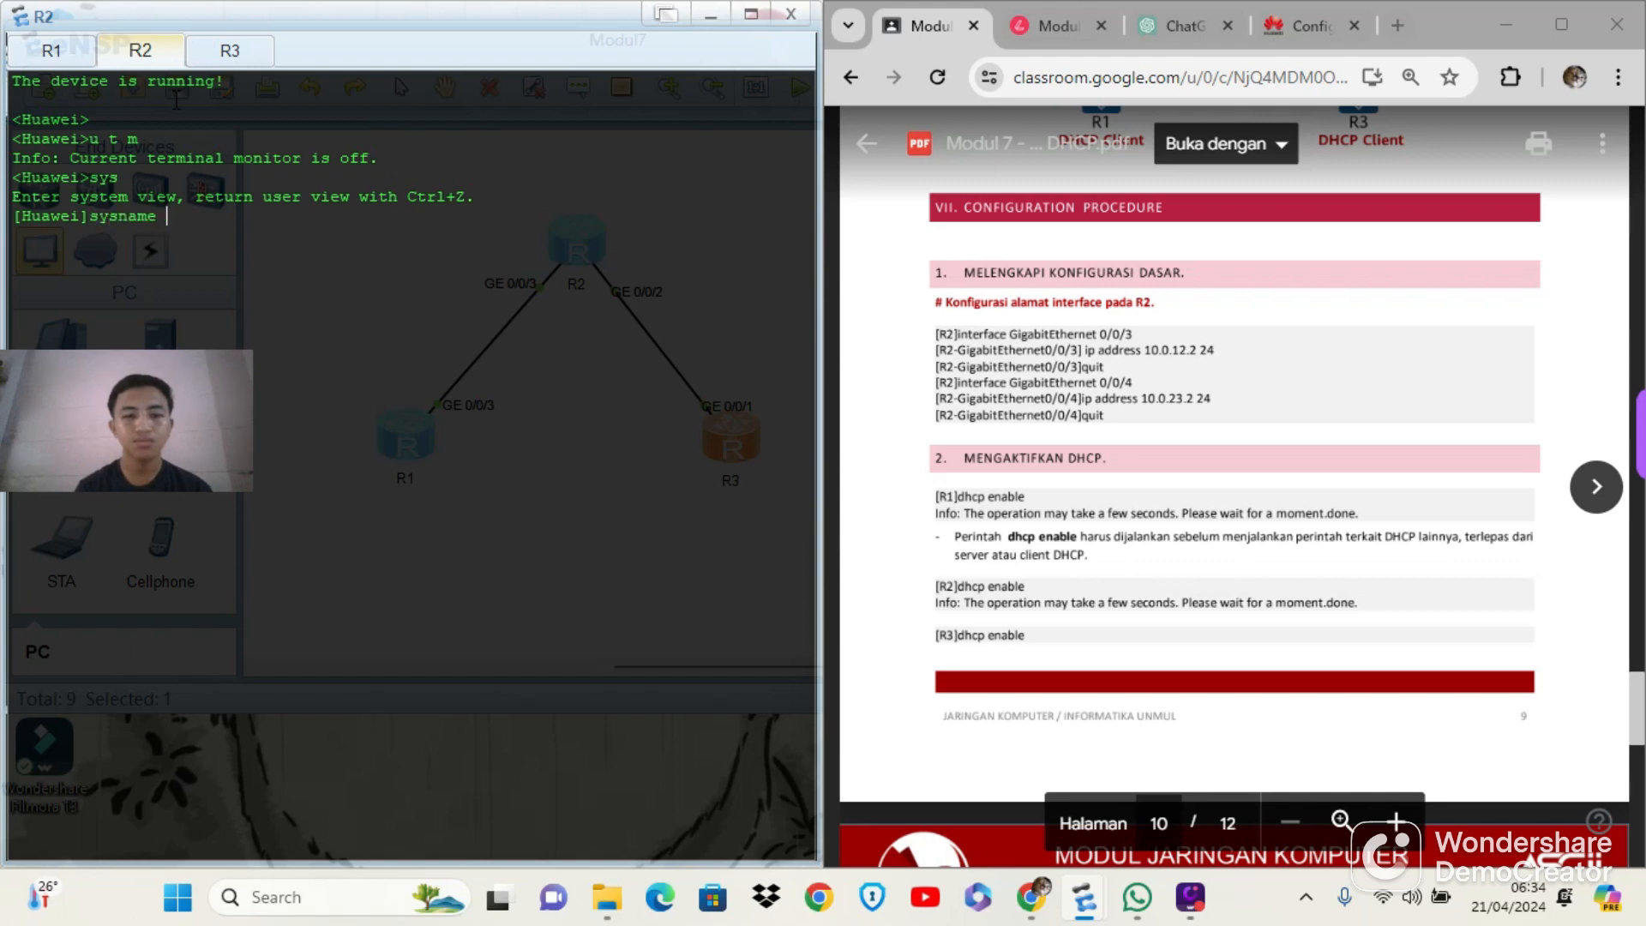
text(R2)
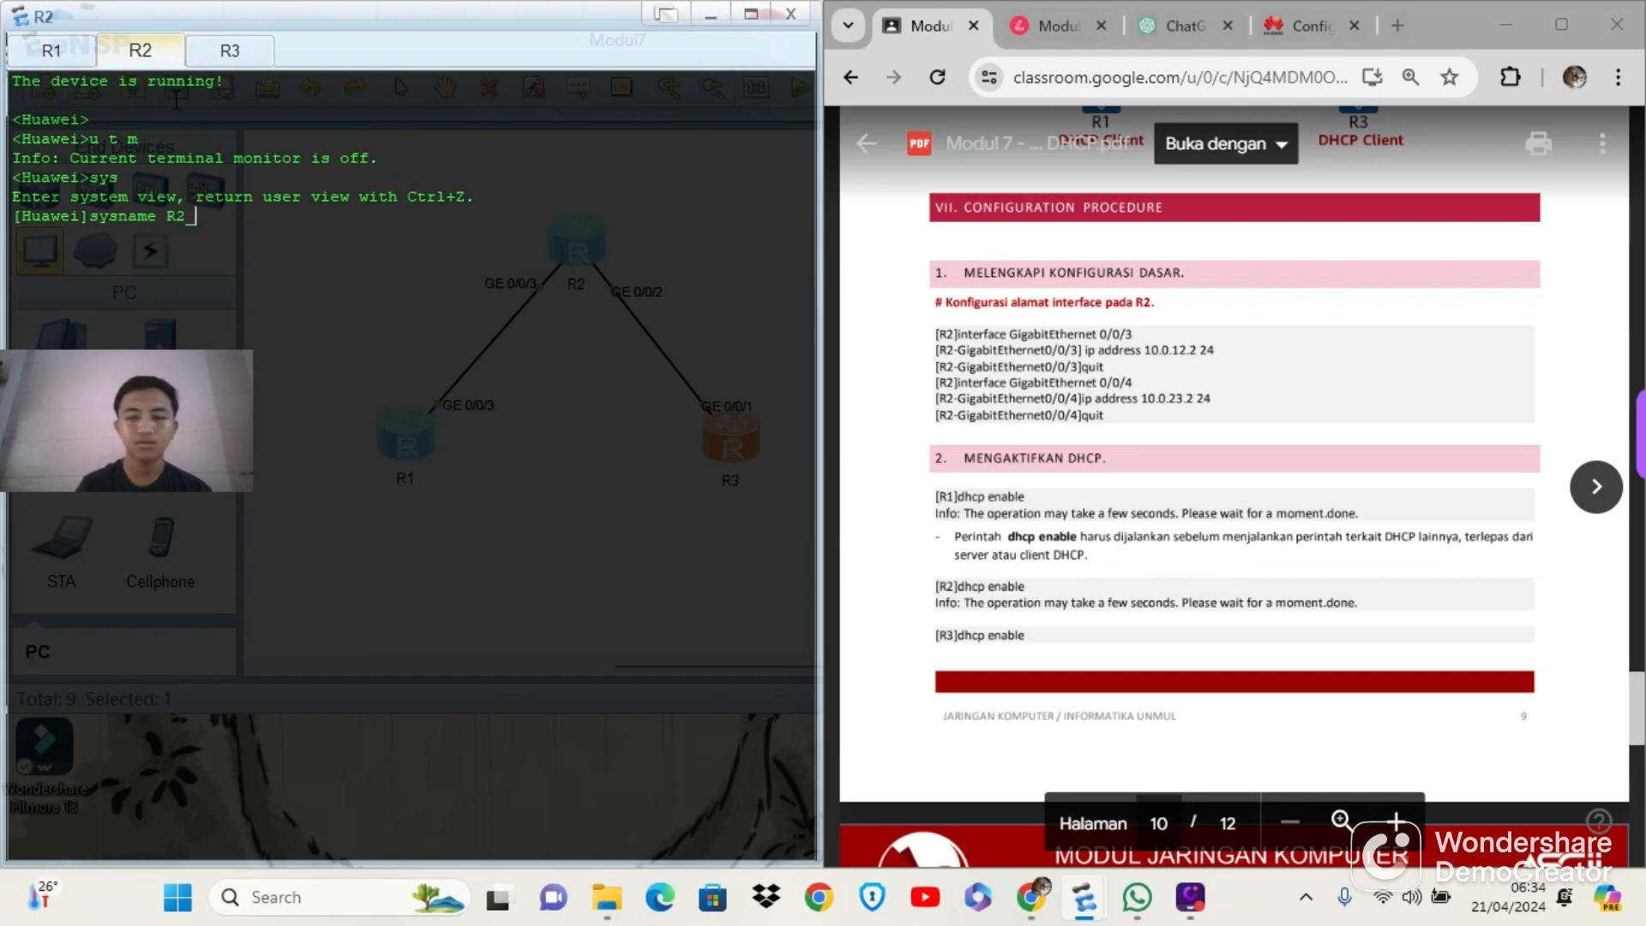
text(_Server)
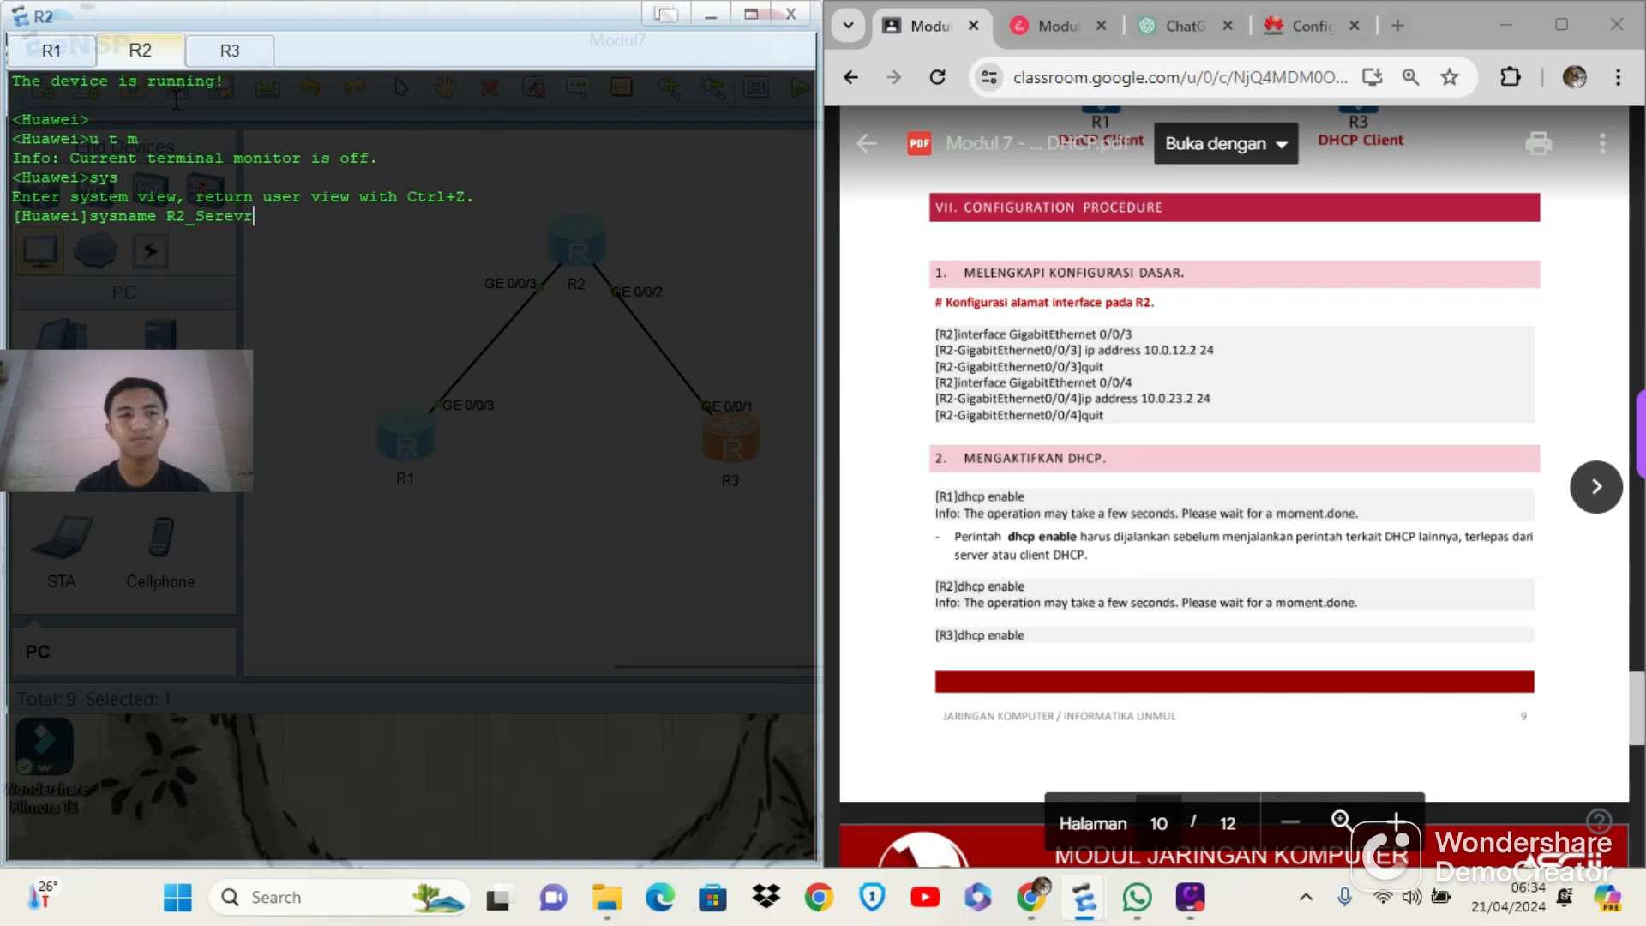
key(BackSpace)
key(BackSpace)
key(BackSpace)
text(ver)
key(Return)
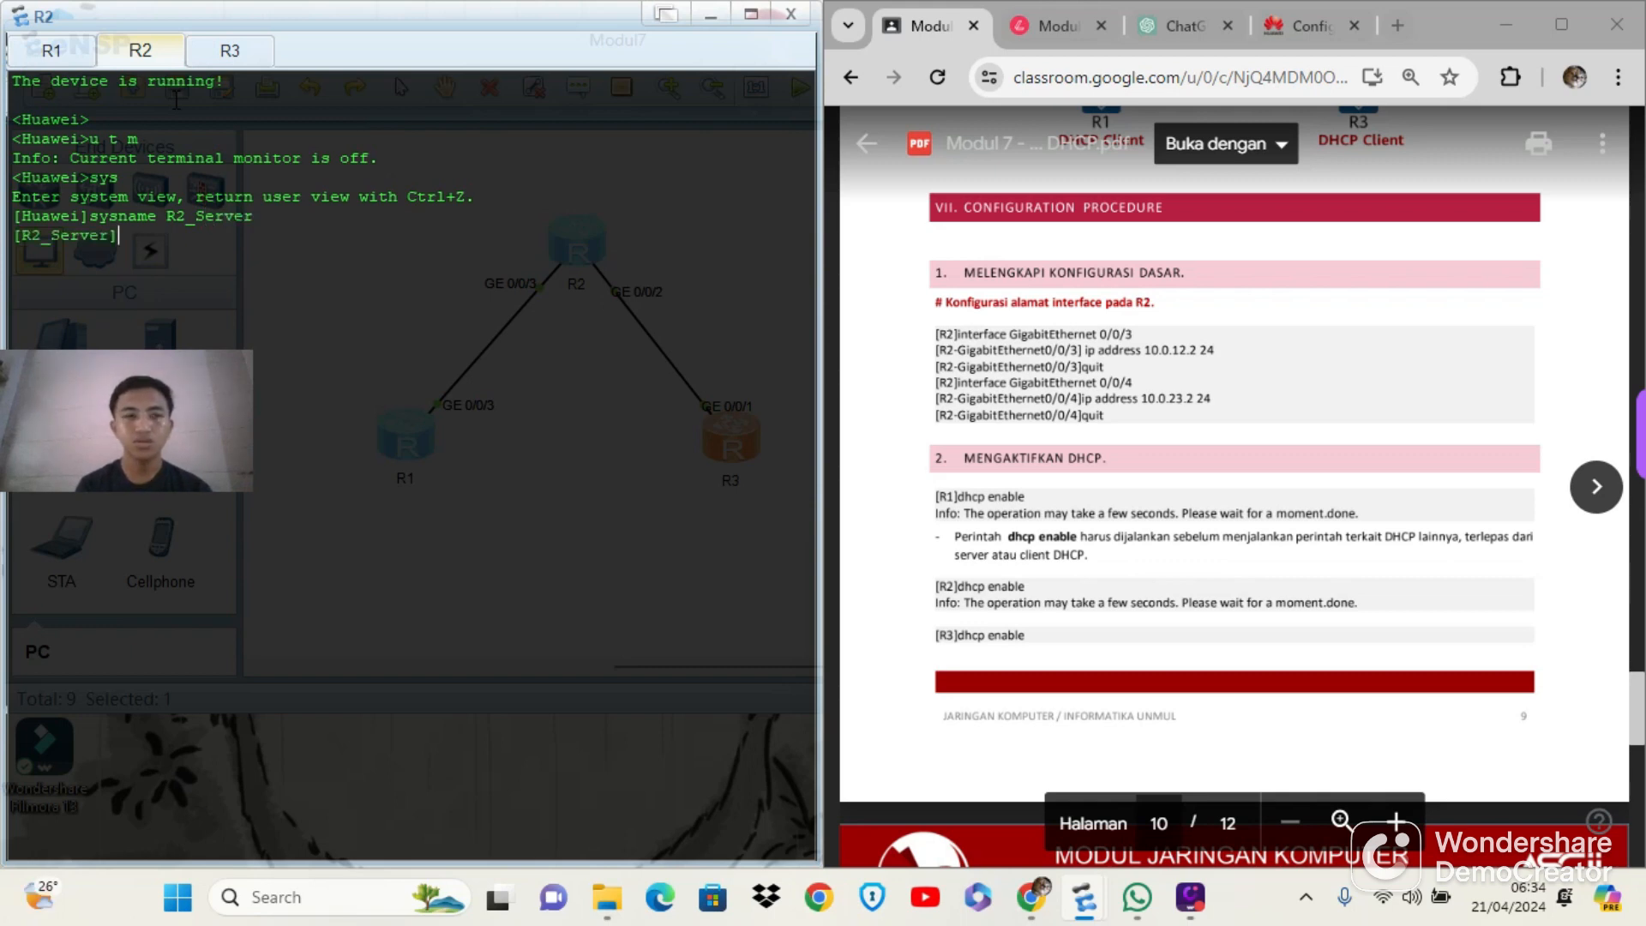
Assign the IP address 10.0.12.2 with a 24-bit mask to interface g0/0/3 on R2
text(int)
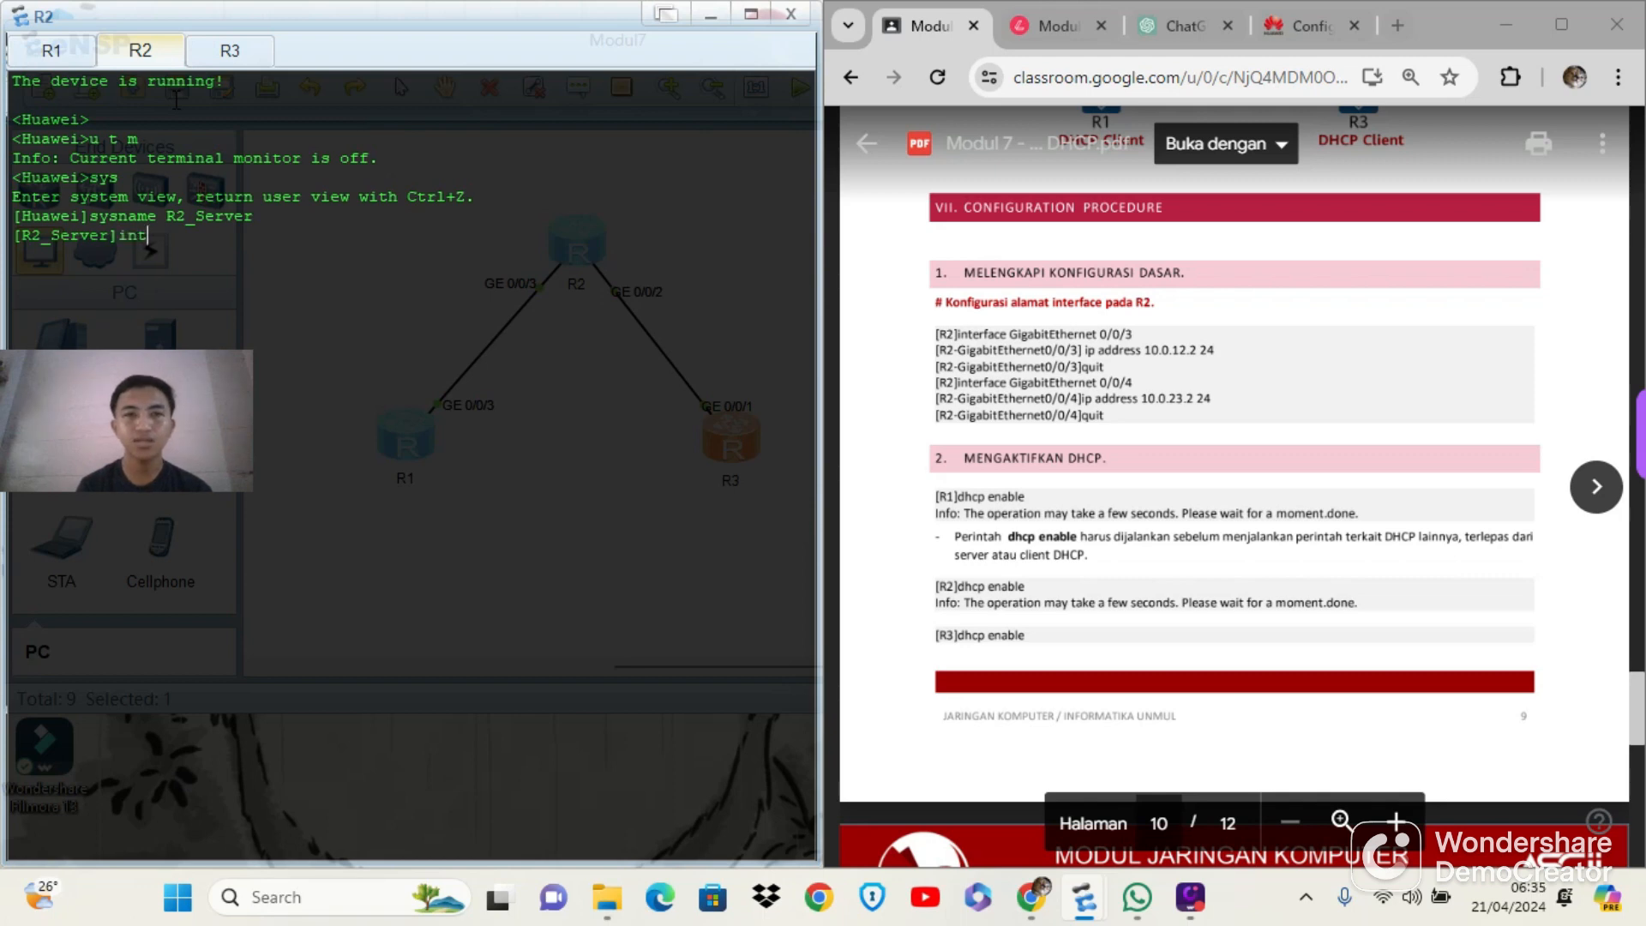
text(fav)
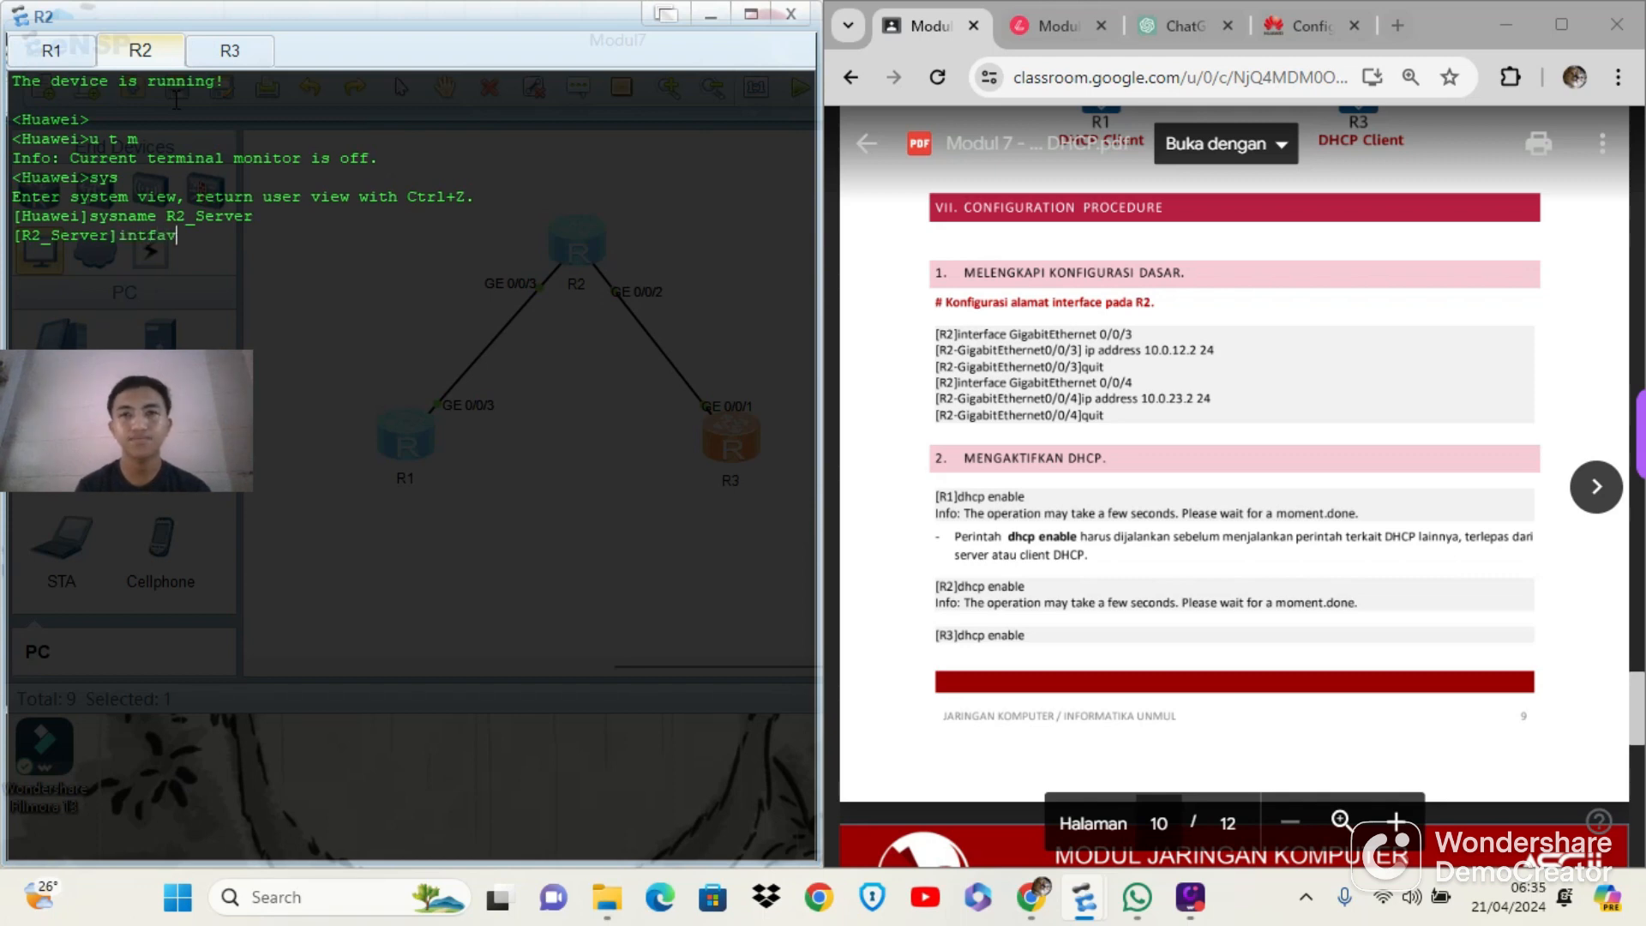
key(BackSpace)
key(BackSpace)
key(BackSpace)
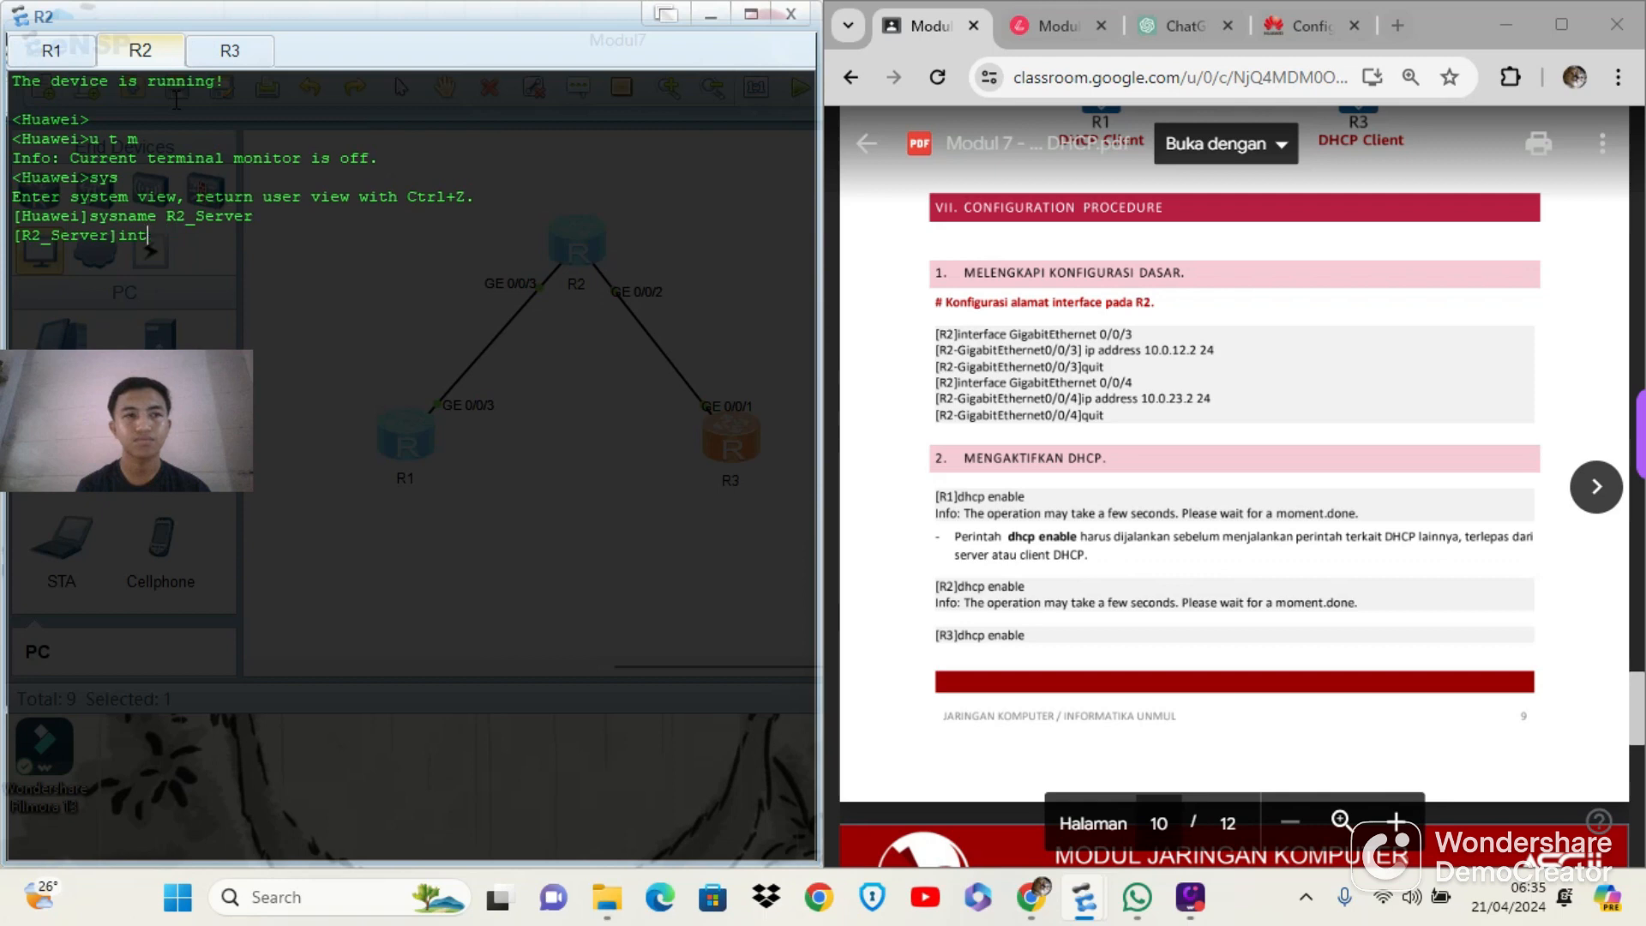
text(g0)
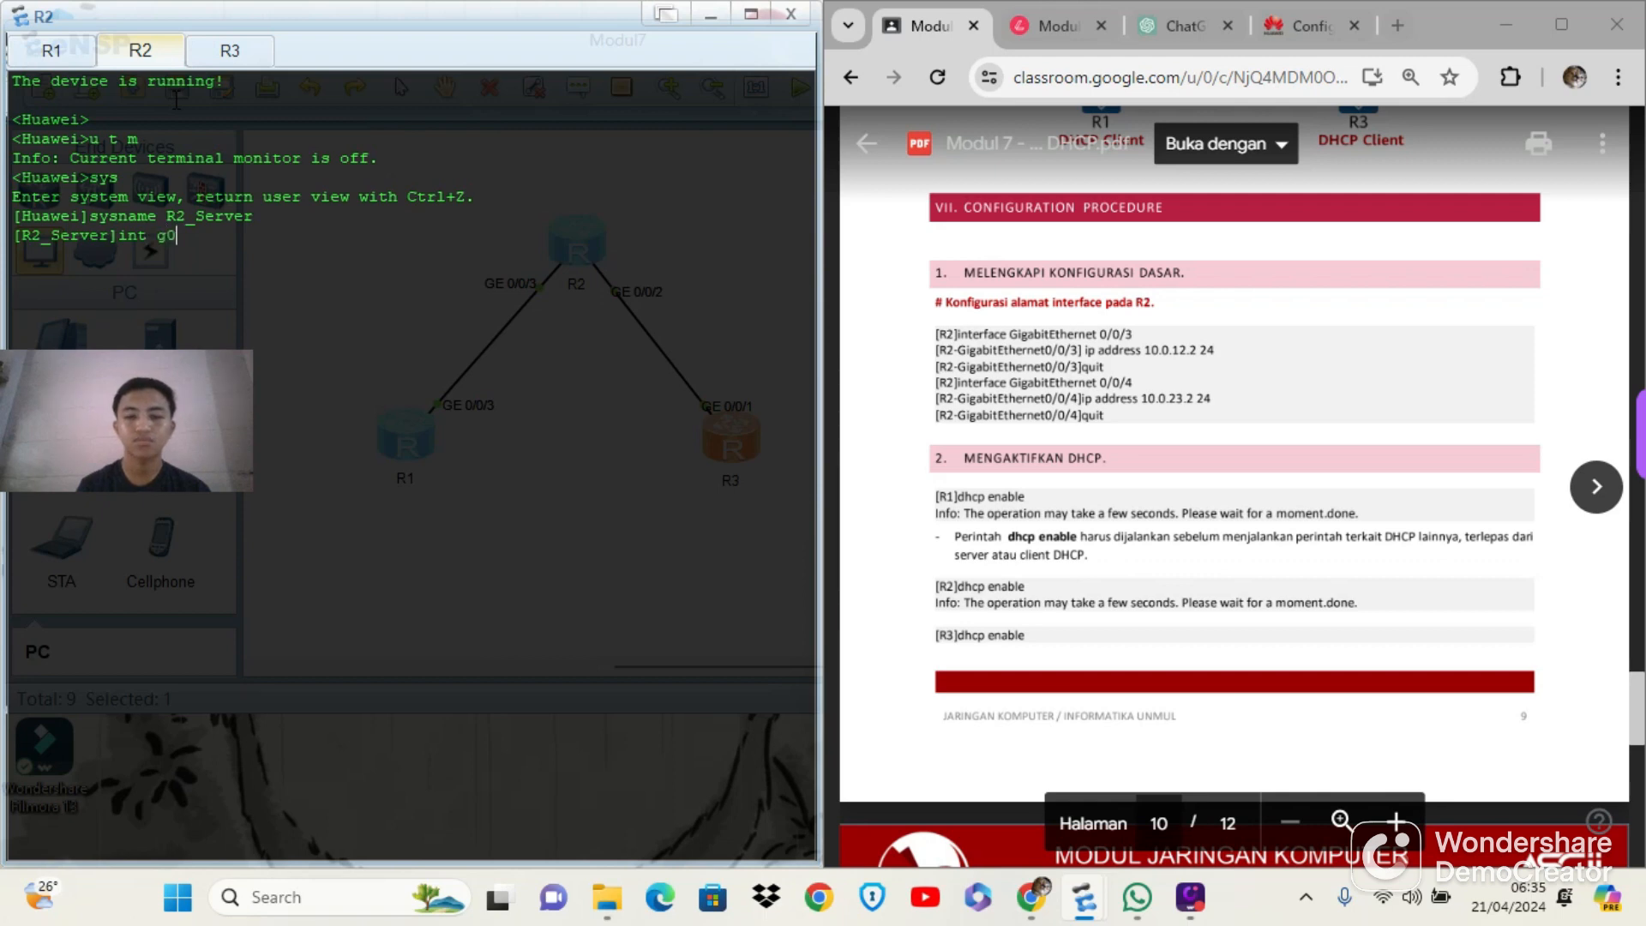
text(/0/3)
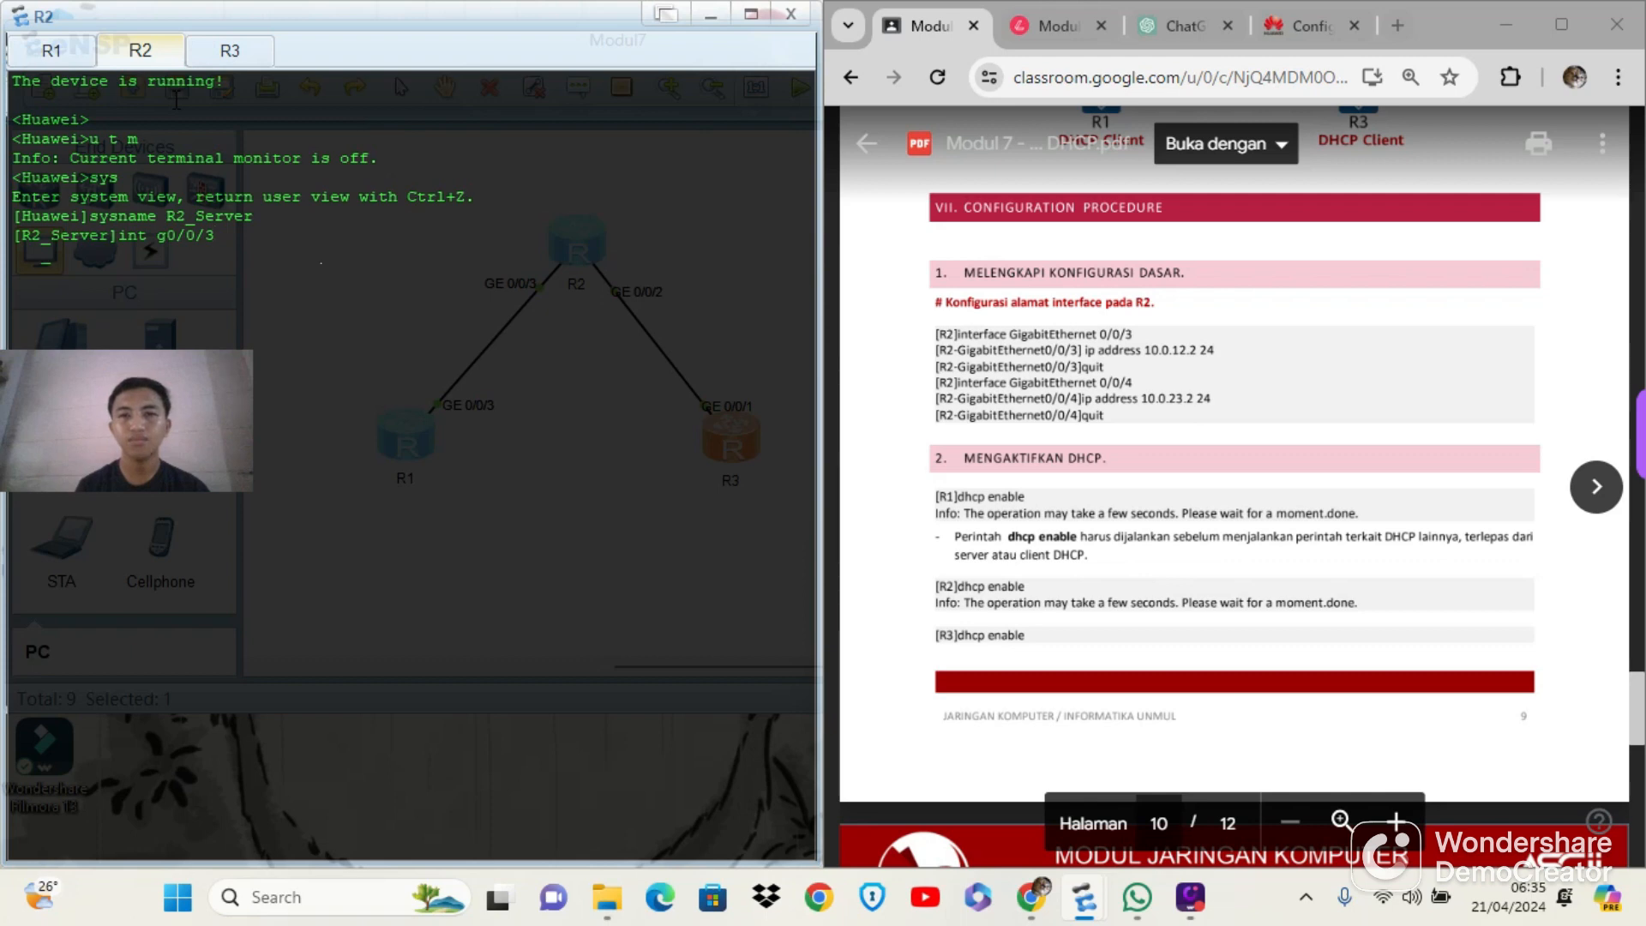
key(Return)
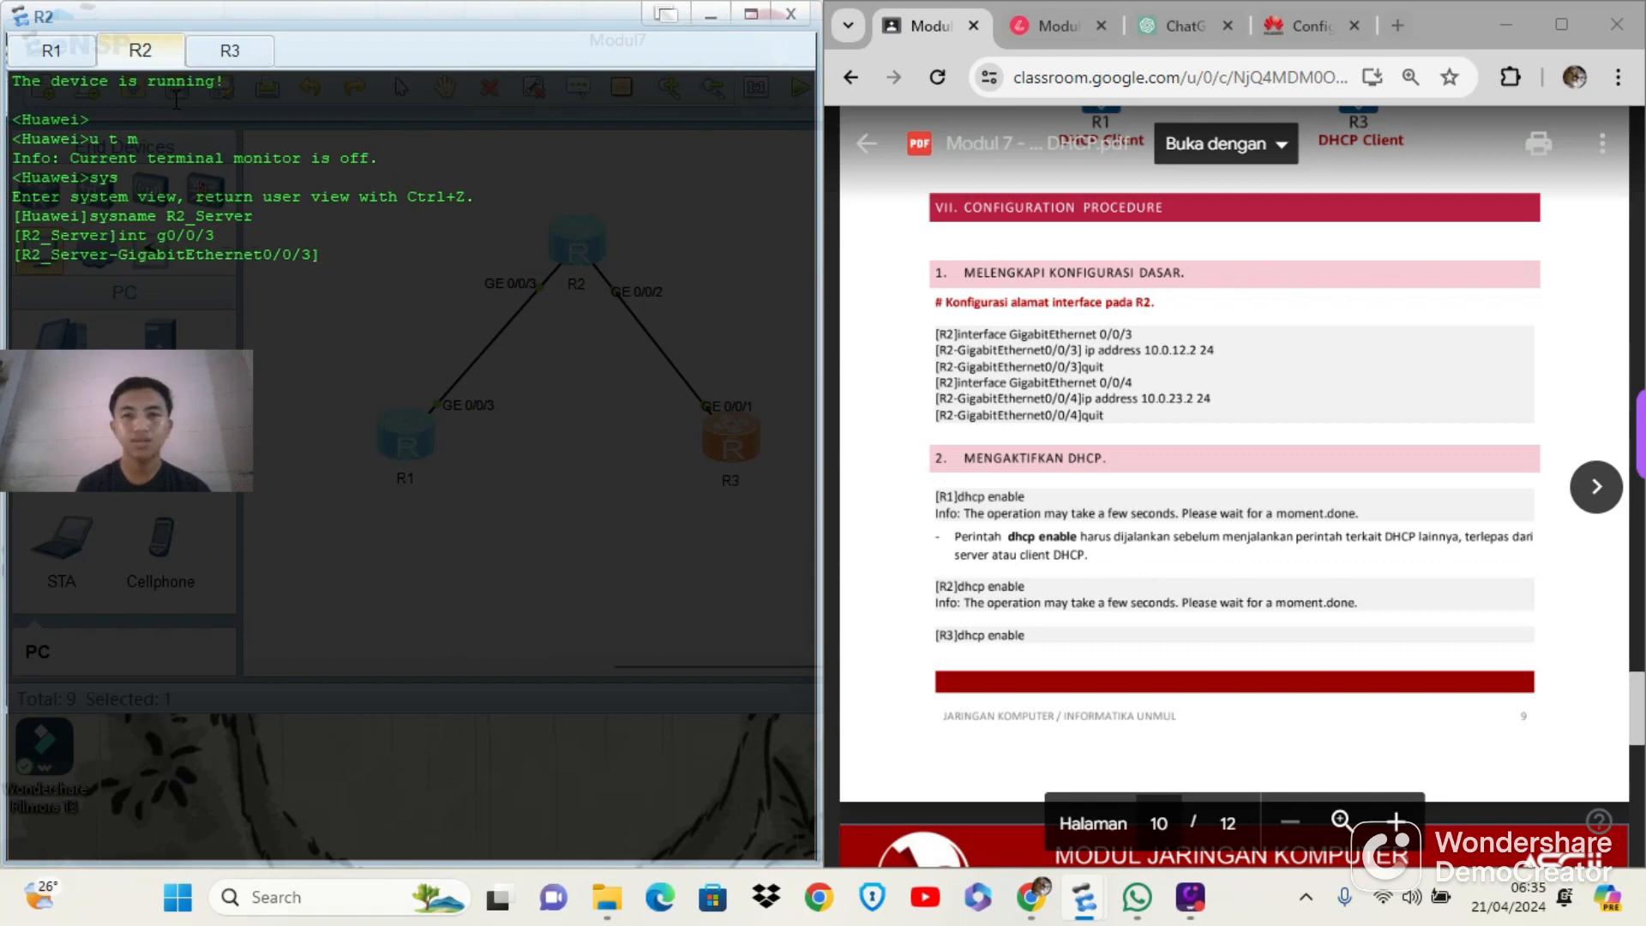
text(ip add)
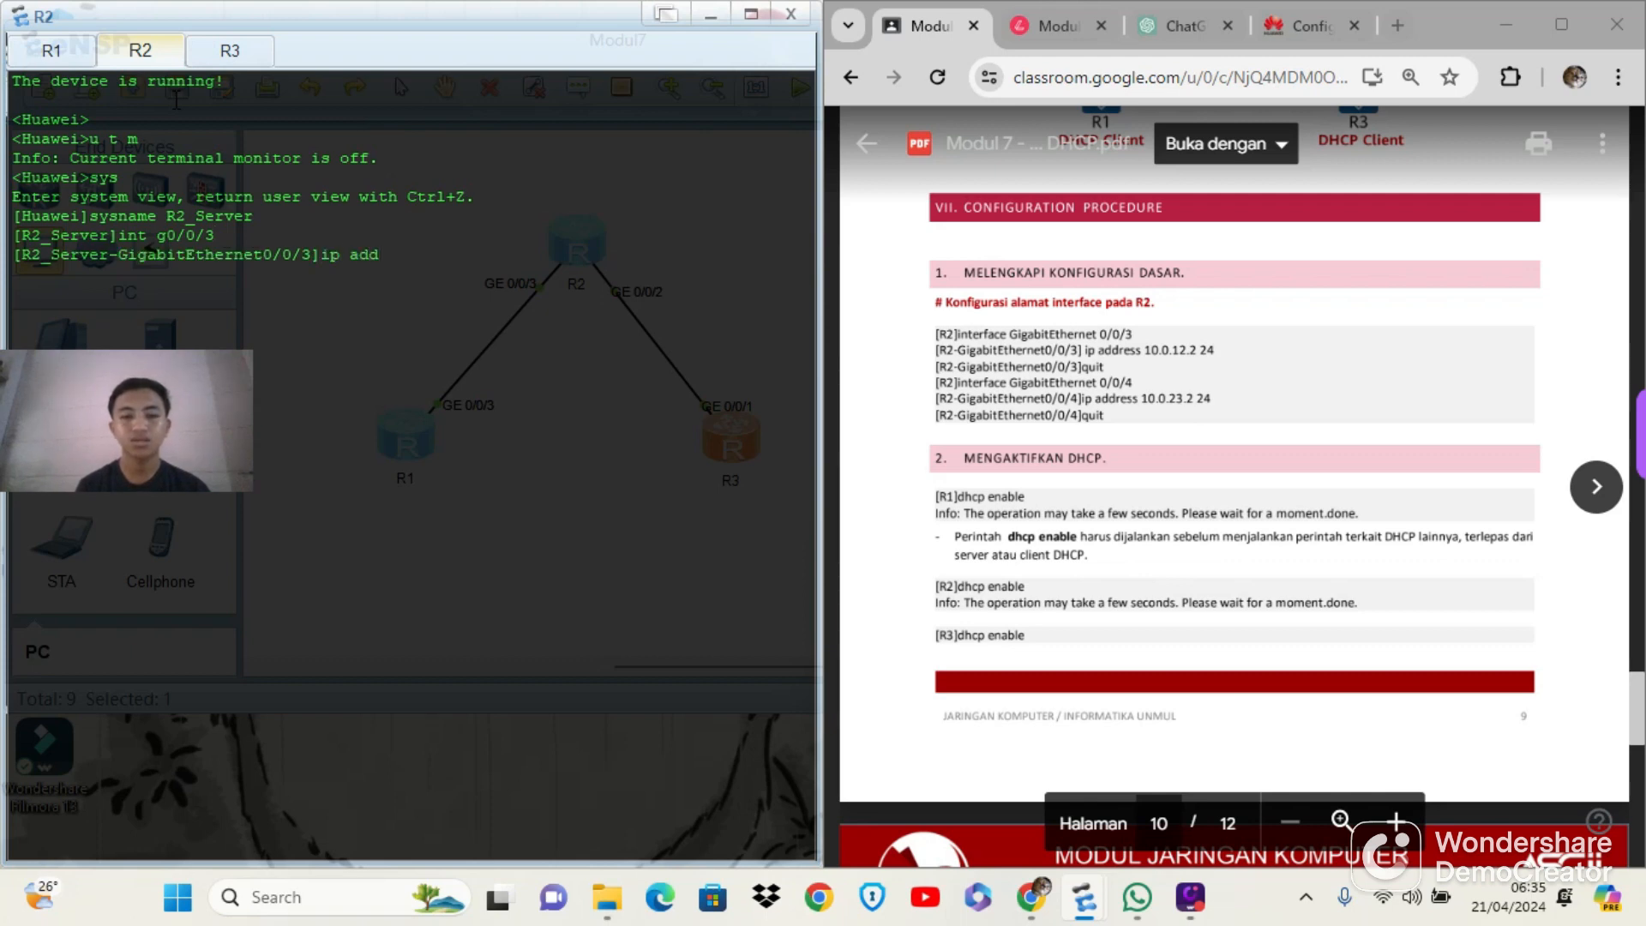
text(ress 1)
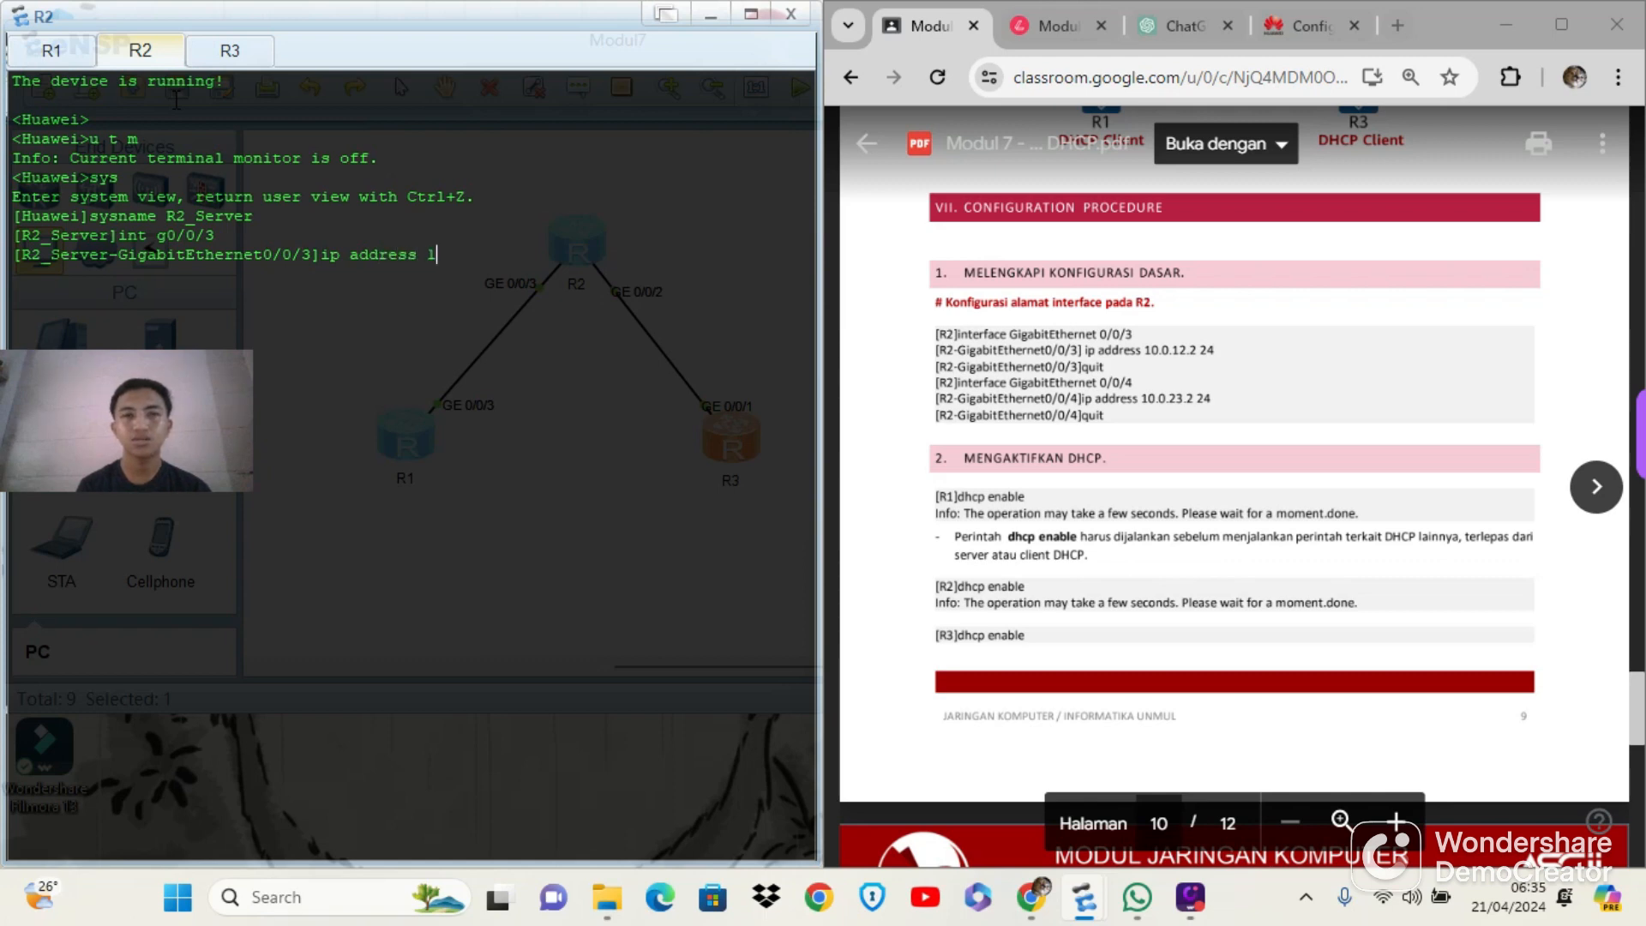
text(0.0.12.2 24)
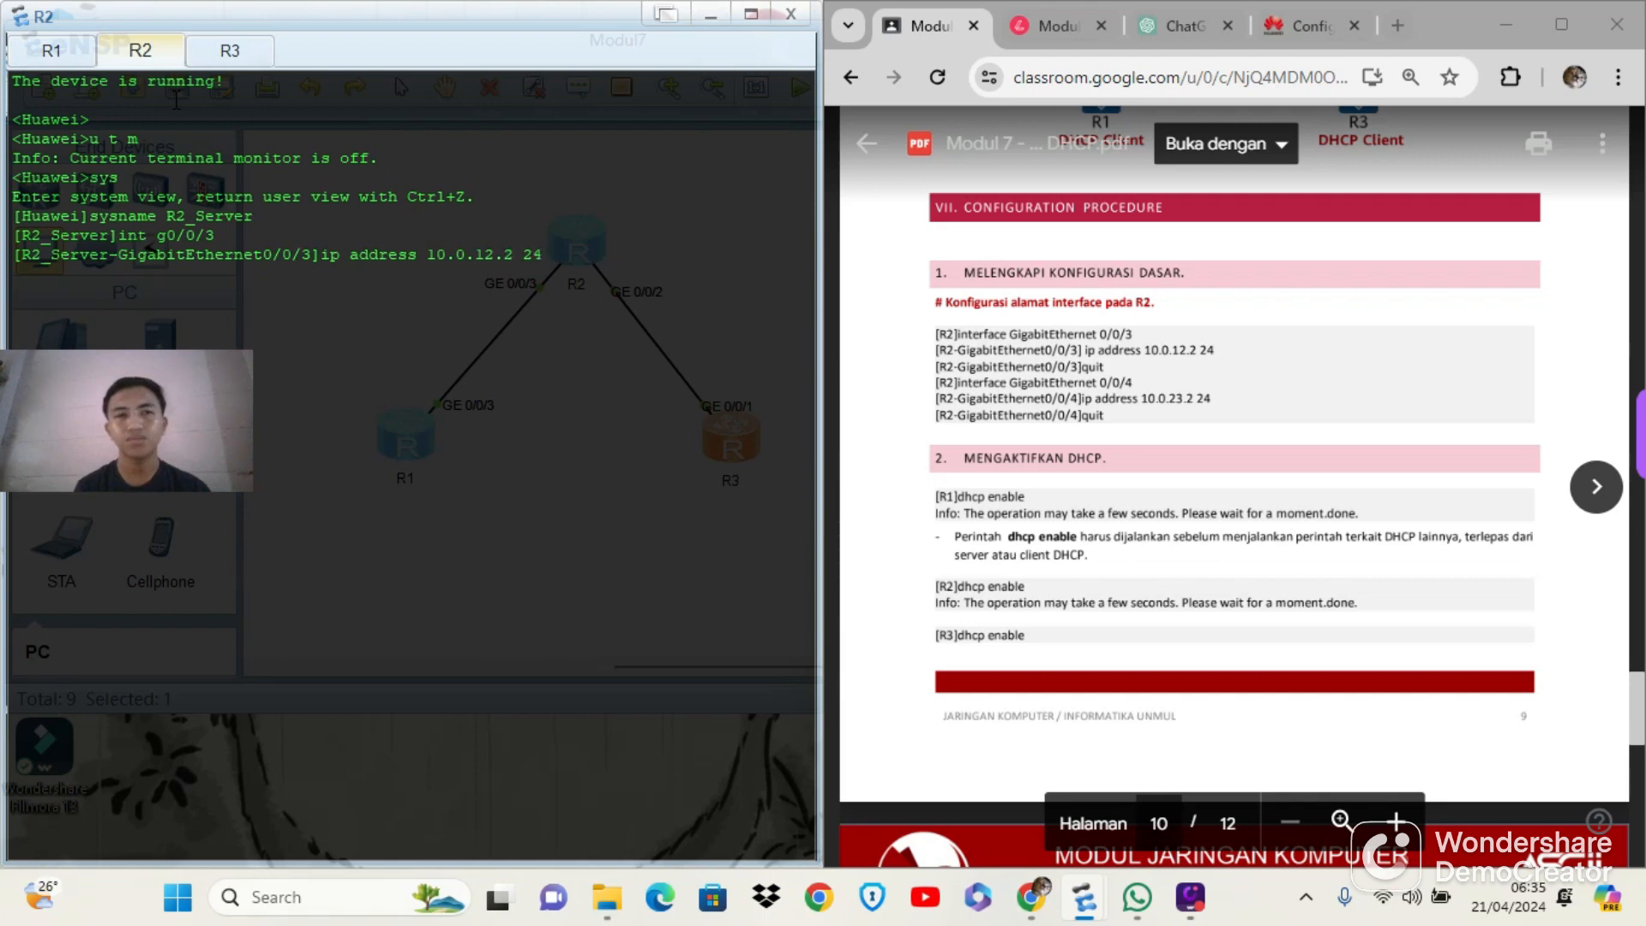
key(Return)
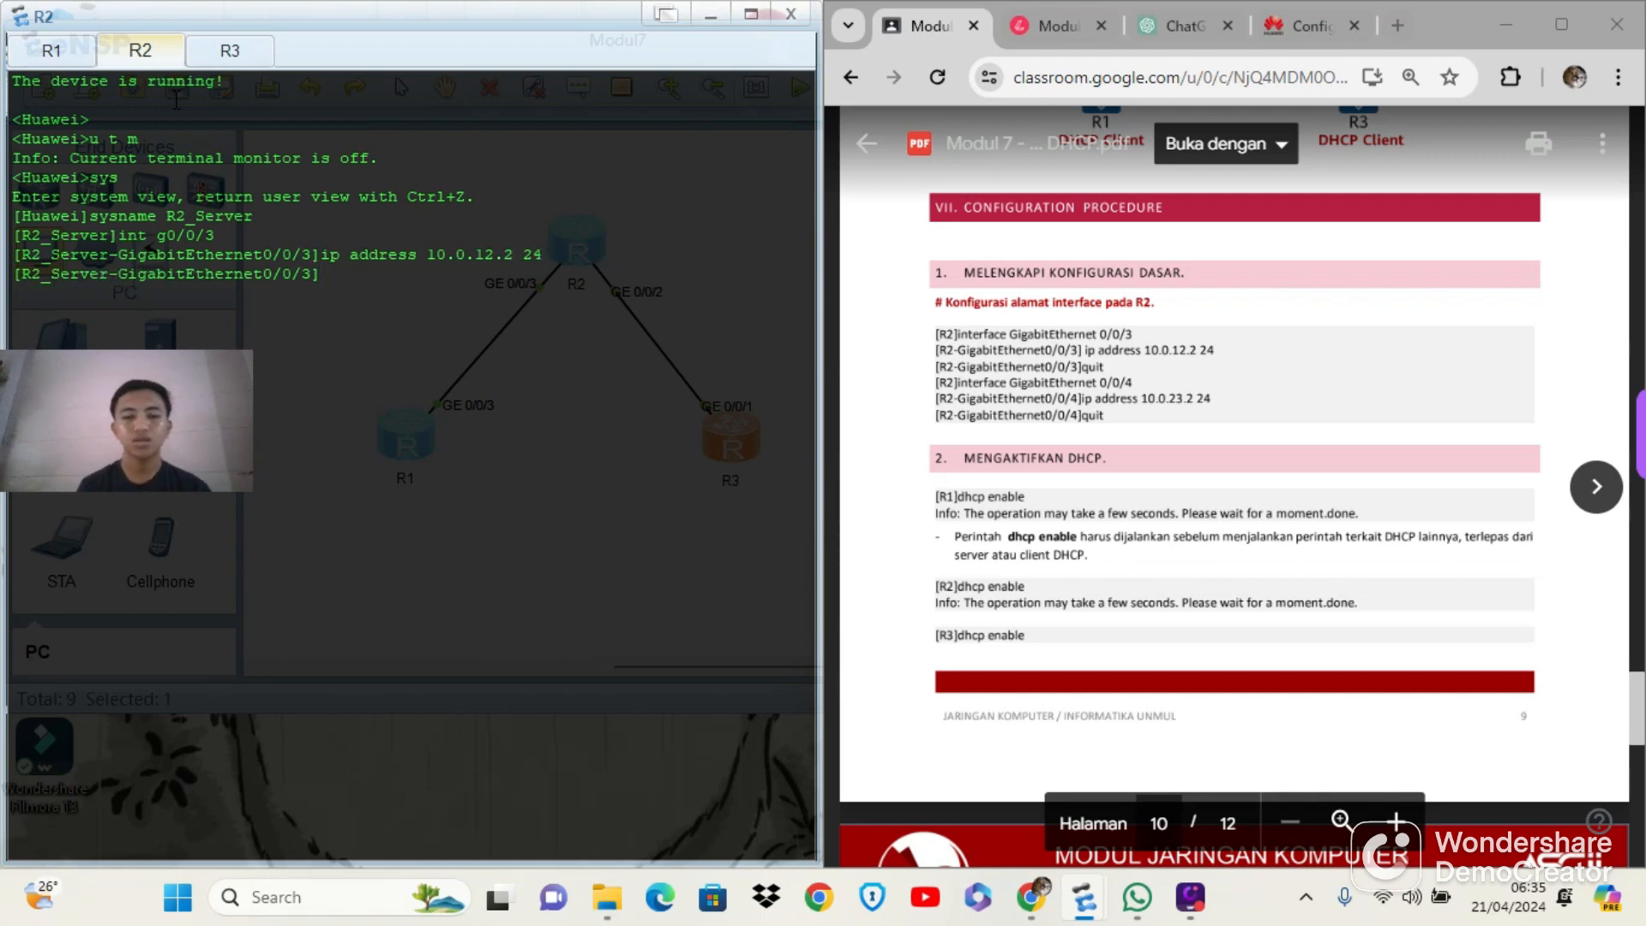
Try to enter the view of interface g0/0/4 on R2
text(int g0)
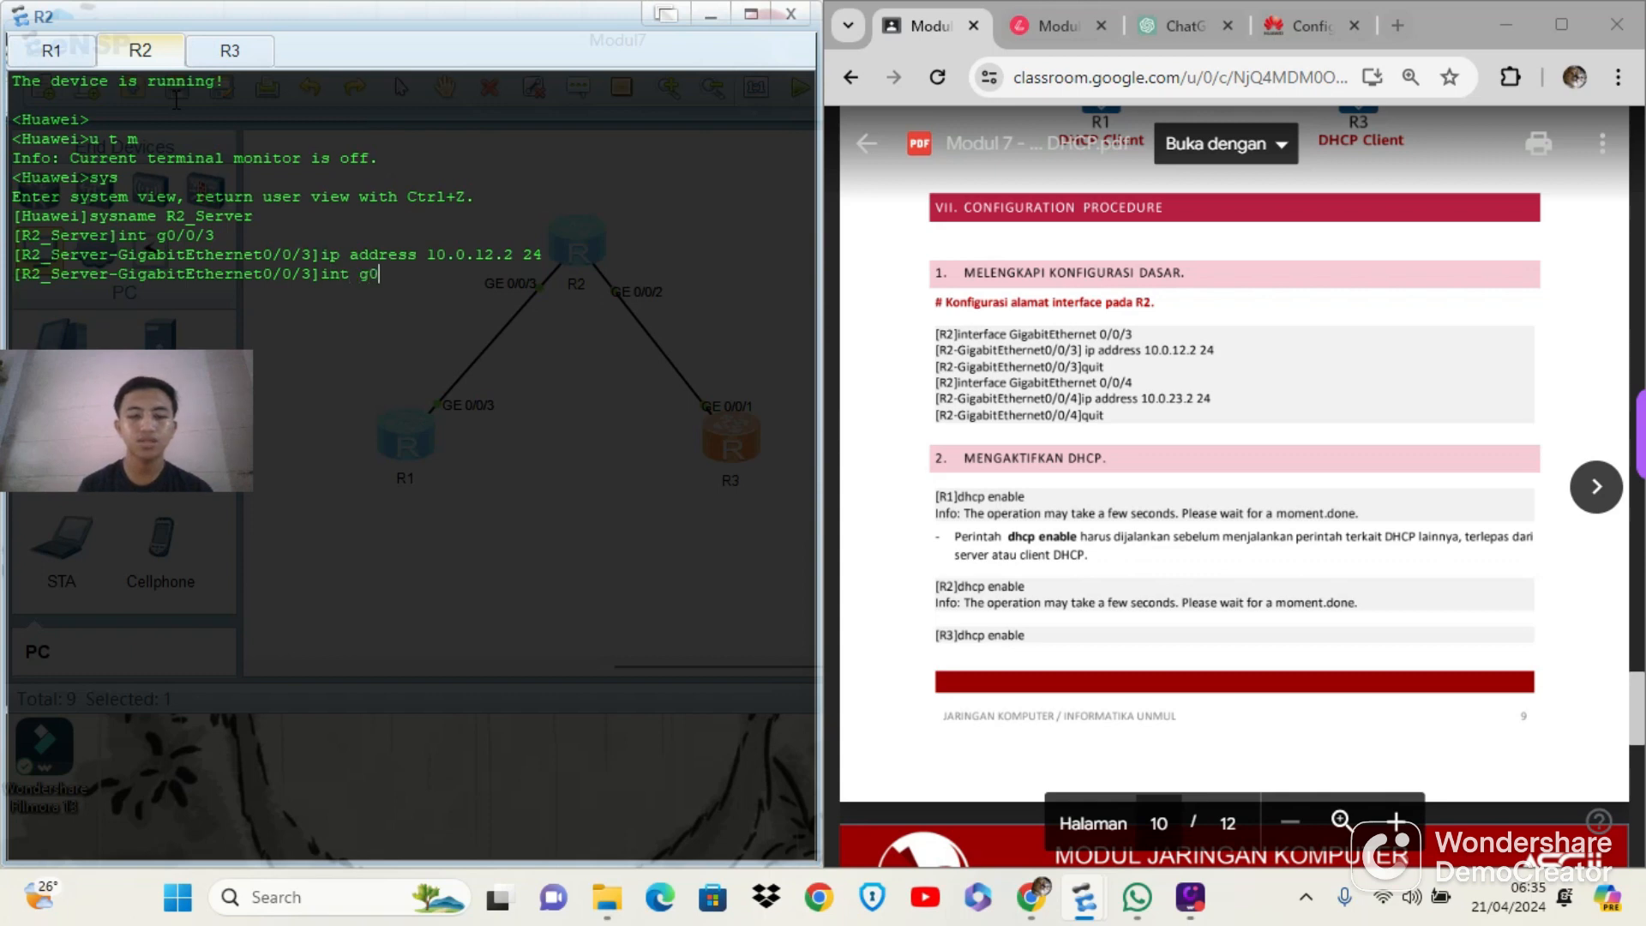
text(/)
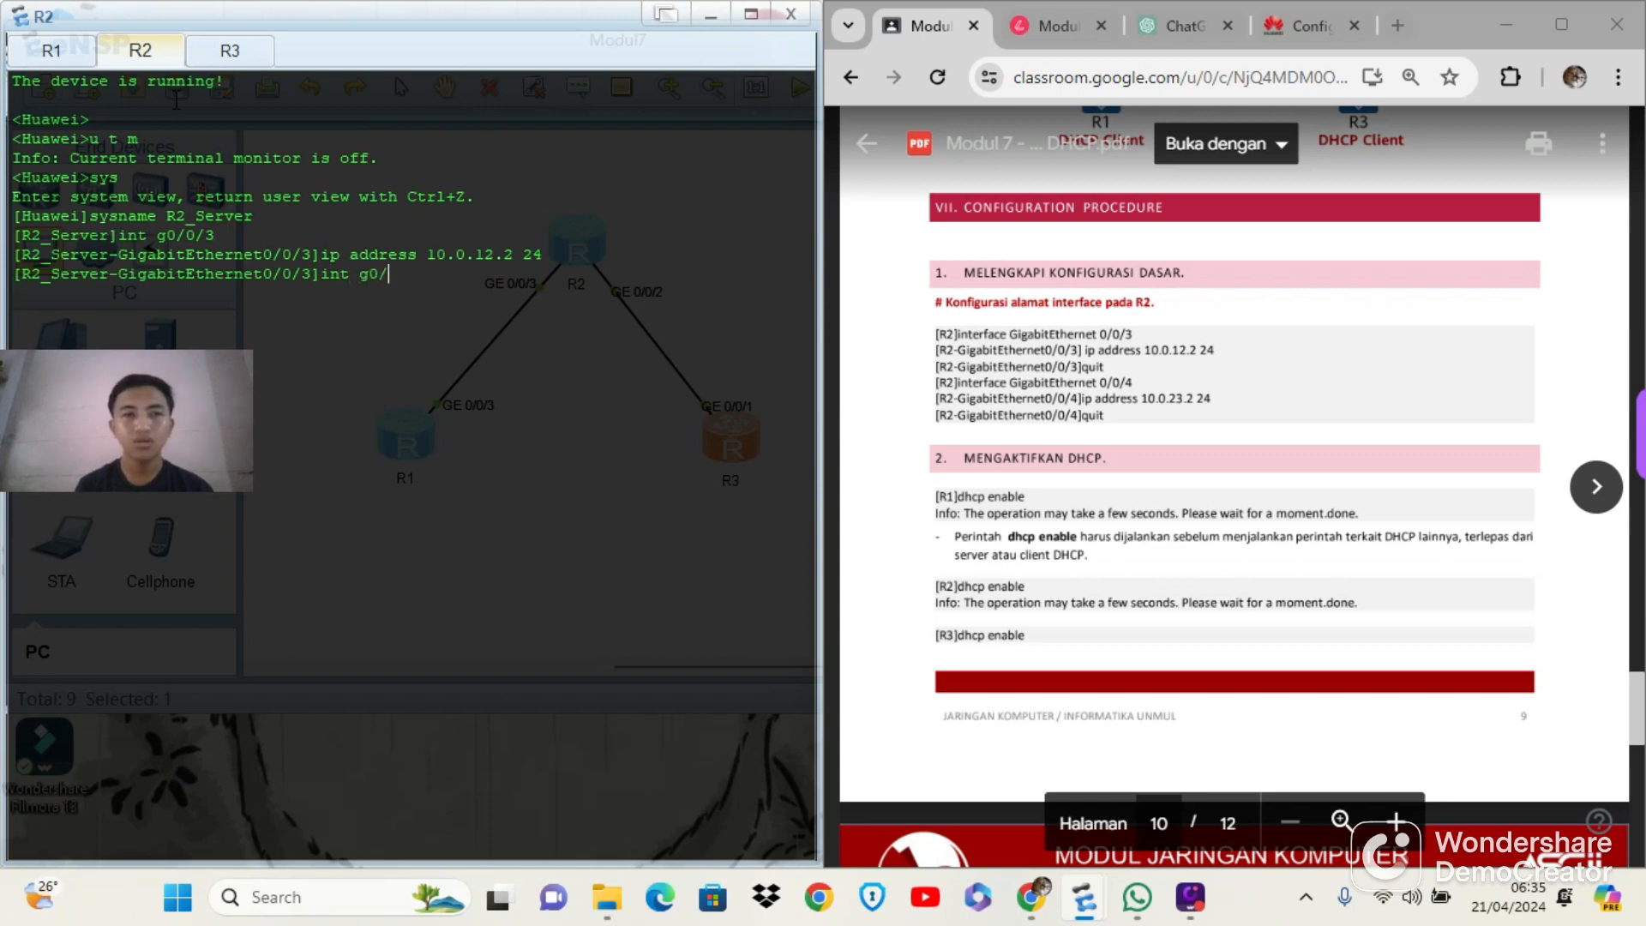
text(0/4)
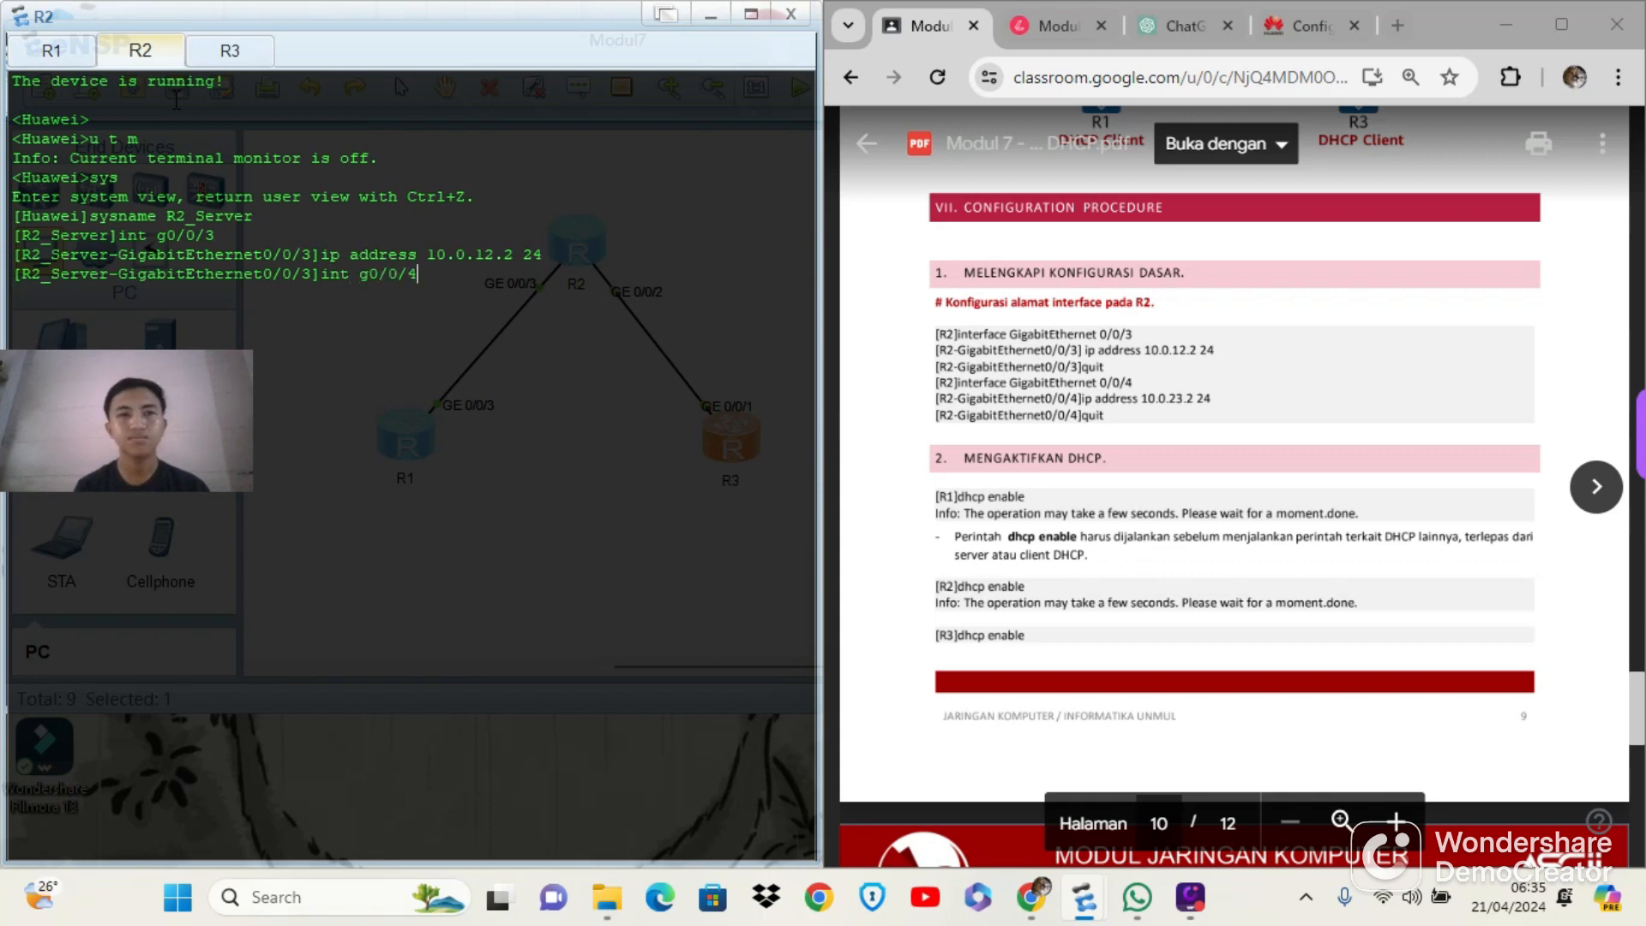
key(Return)
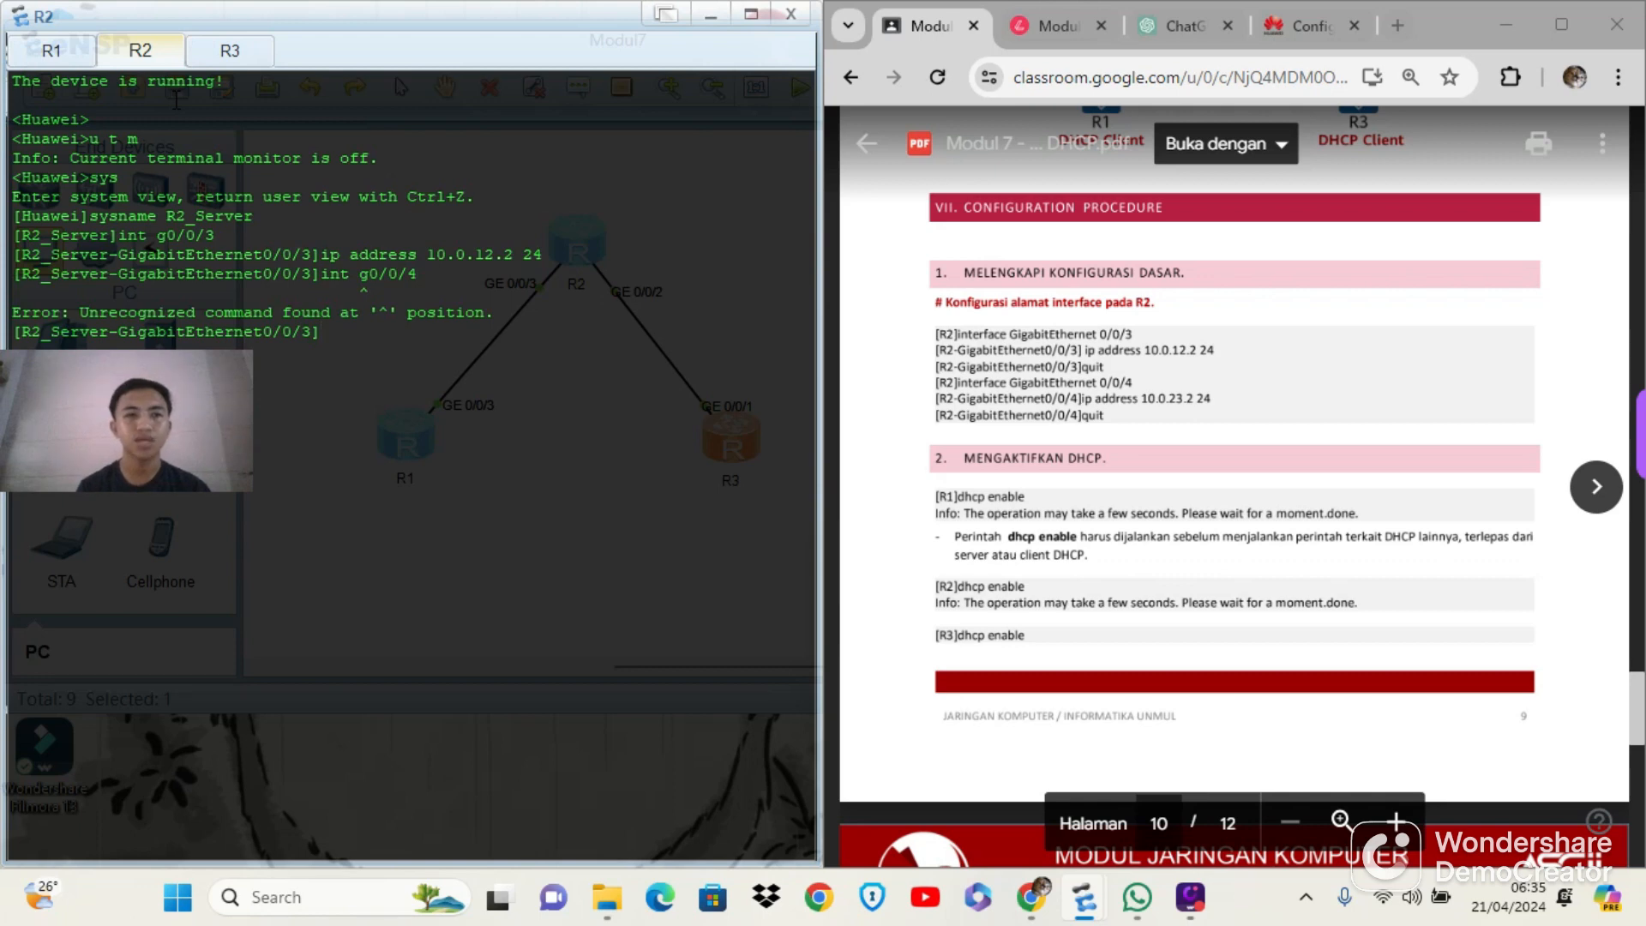
Assign the IP address 10.0.23.2 with a 24-bit mask to interface g0/0/2 on R2
key(Up)
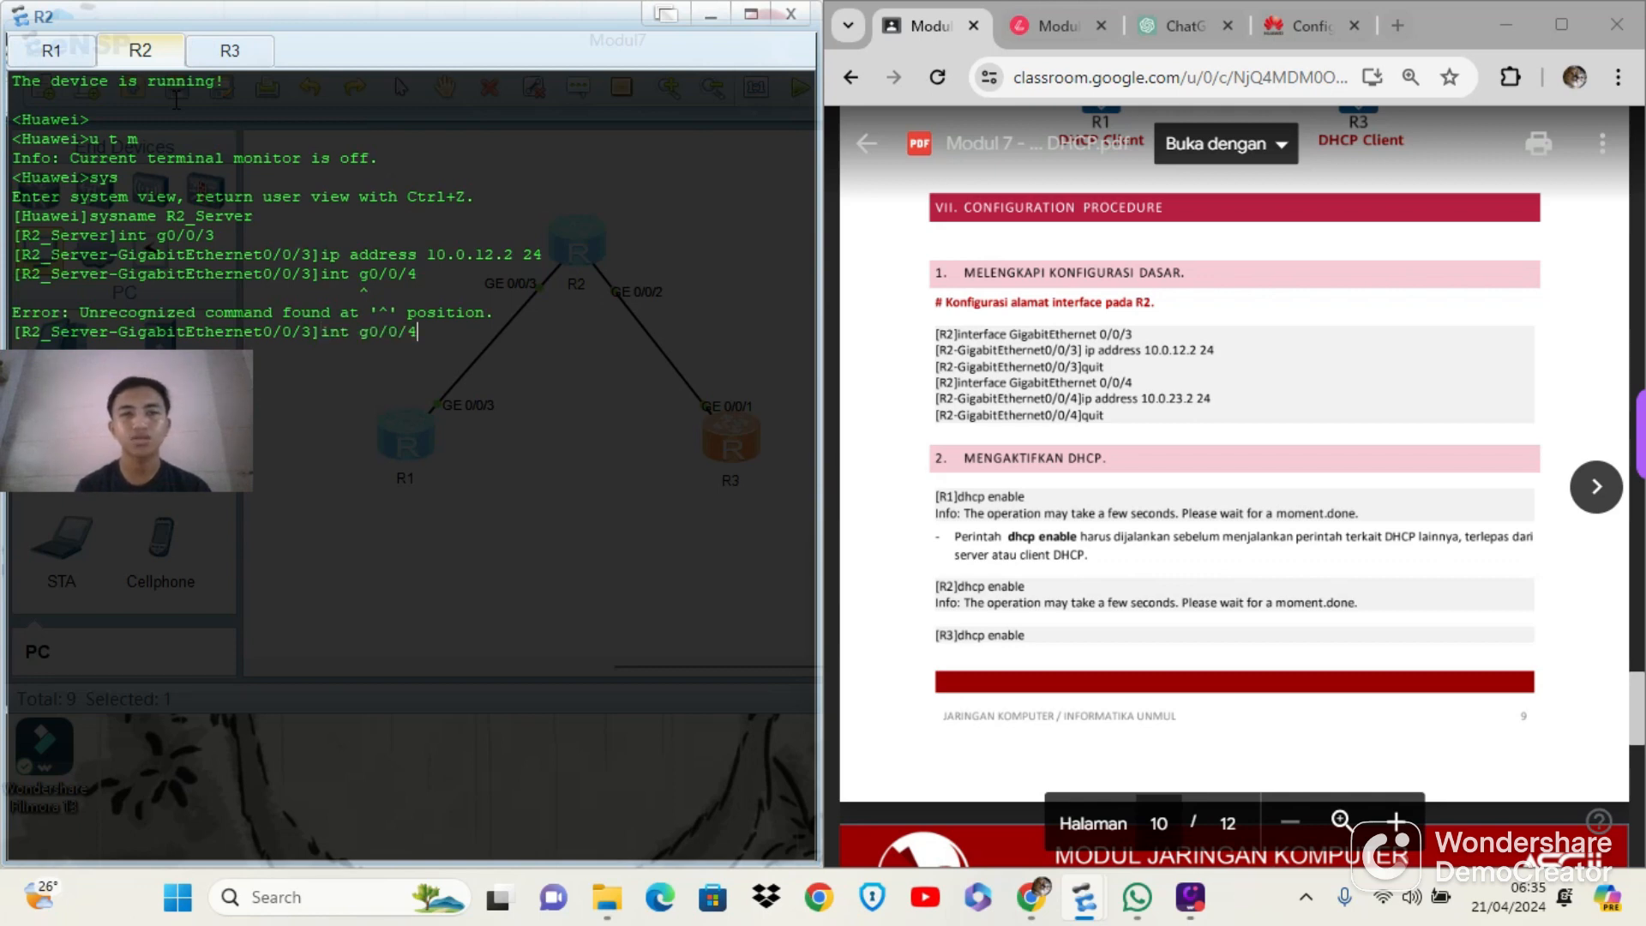
key(BackSpace)
text(2)
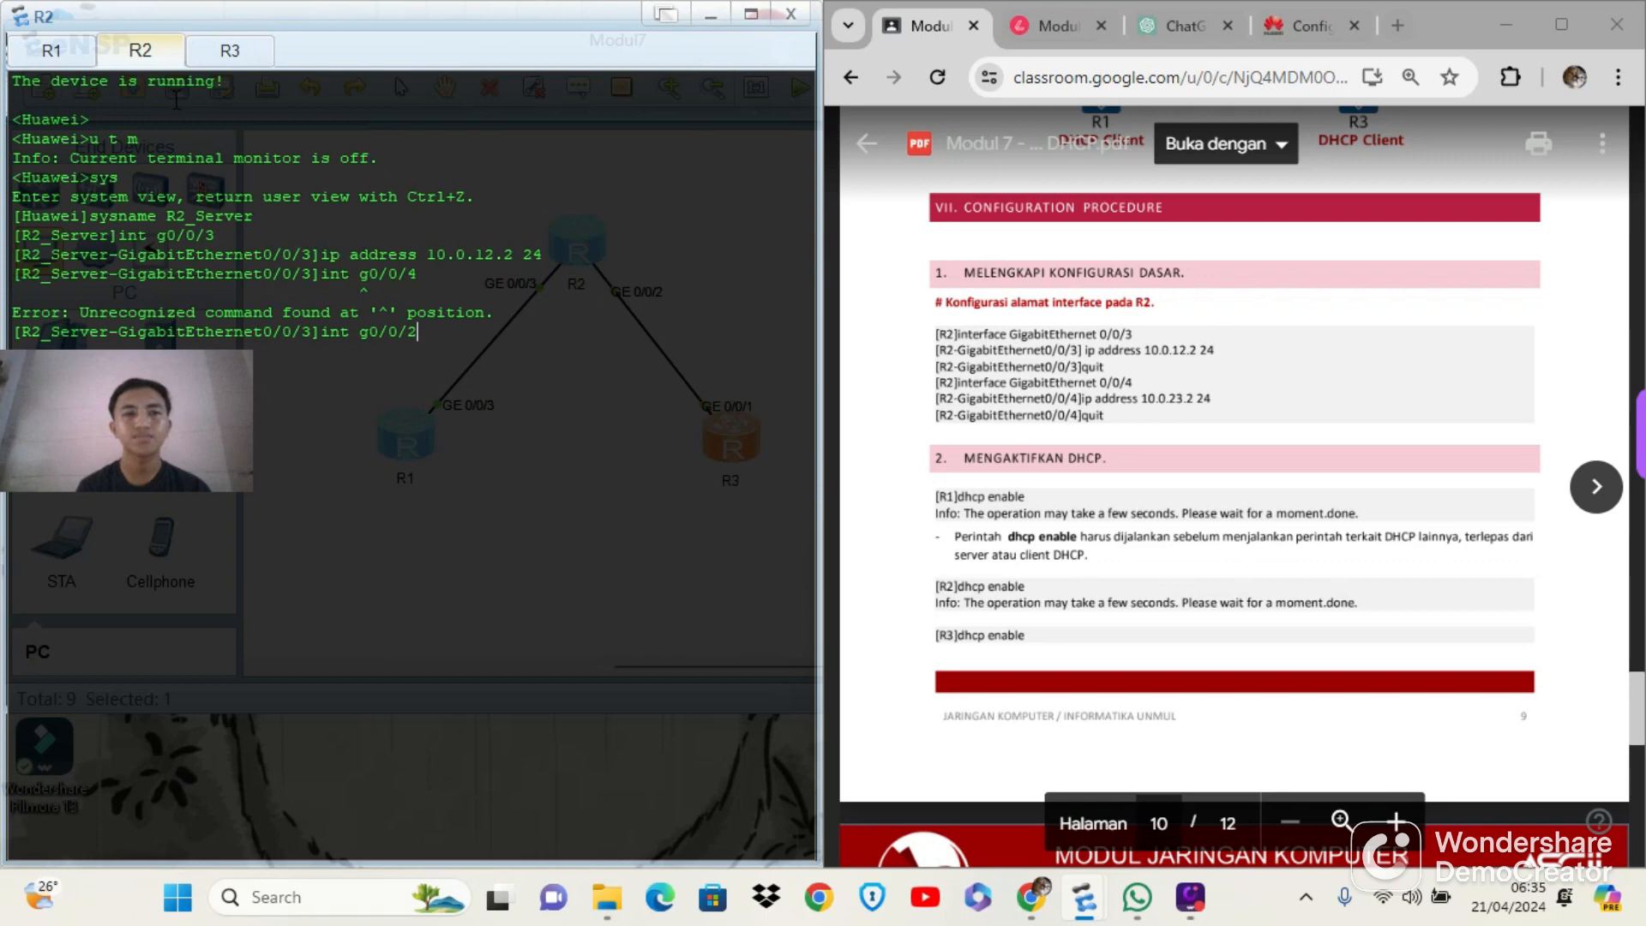
key(Return)
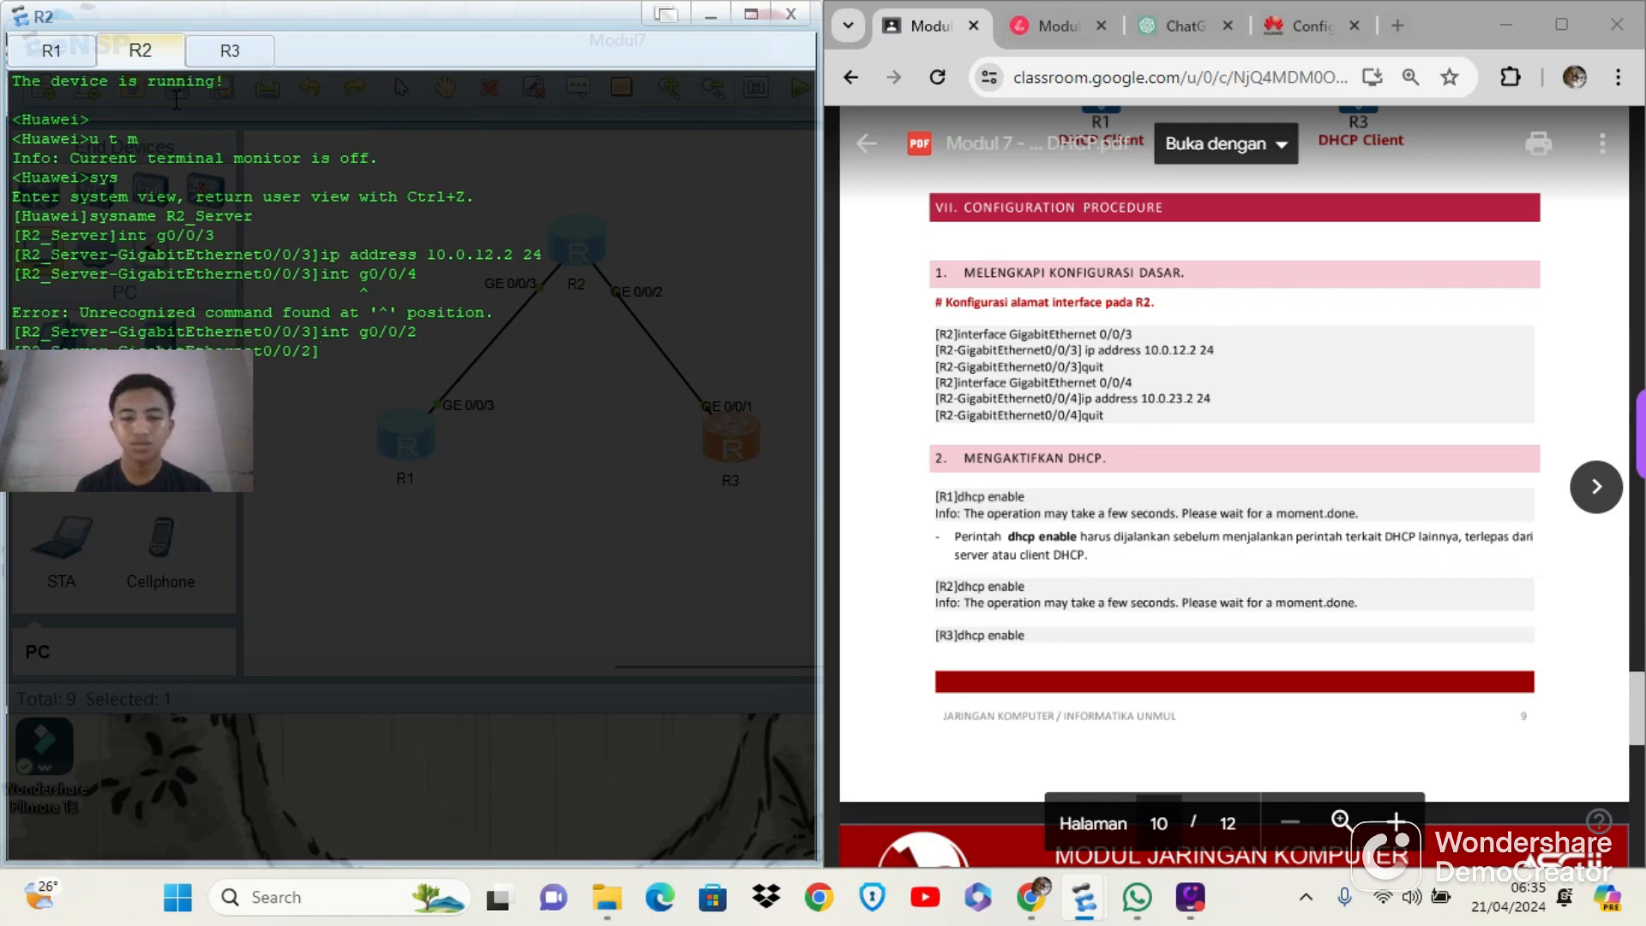
text(ip ad)
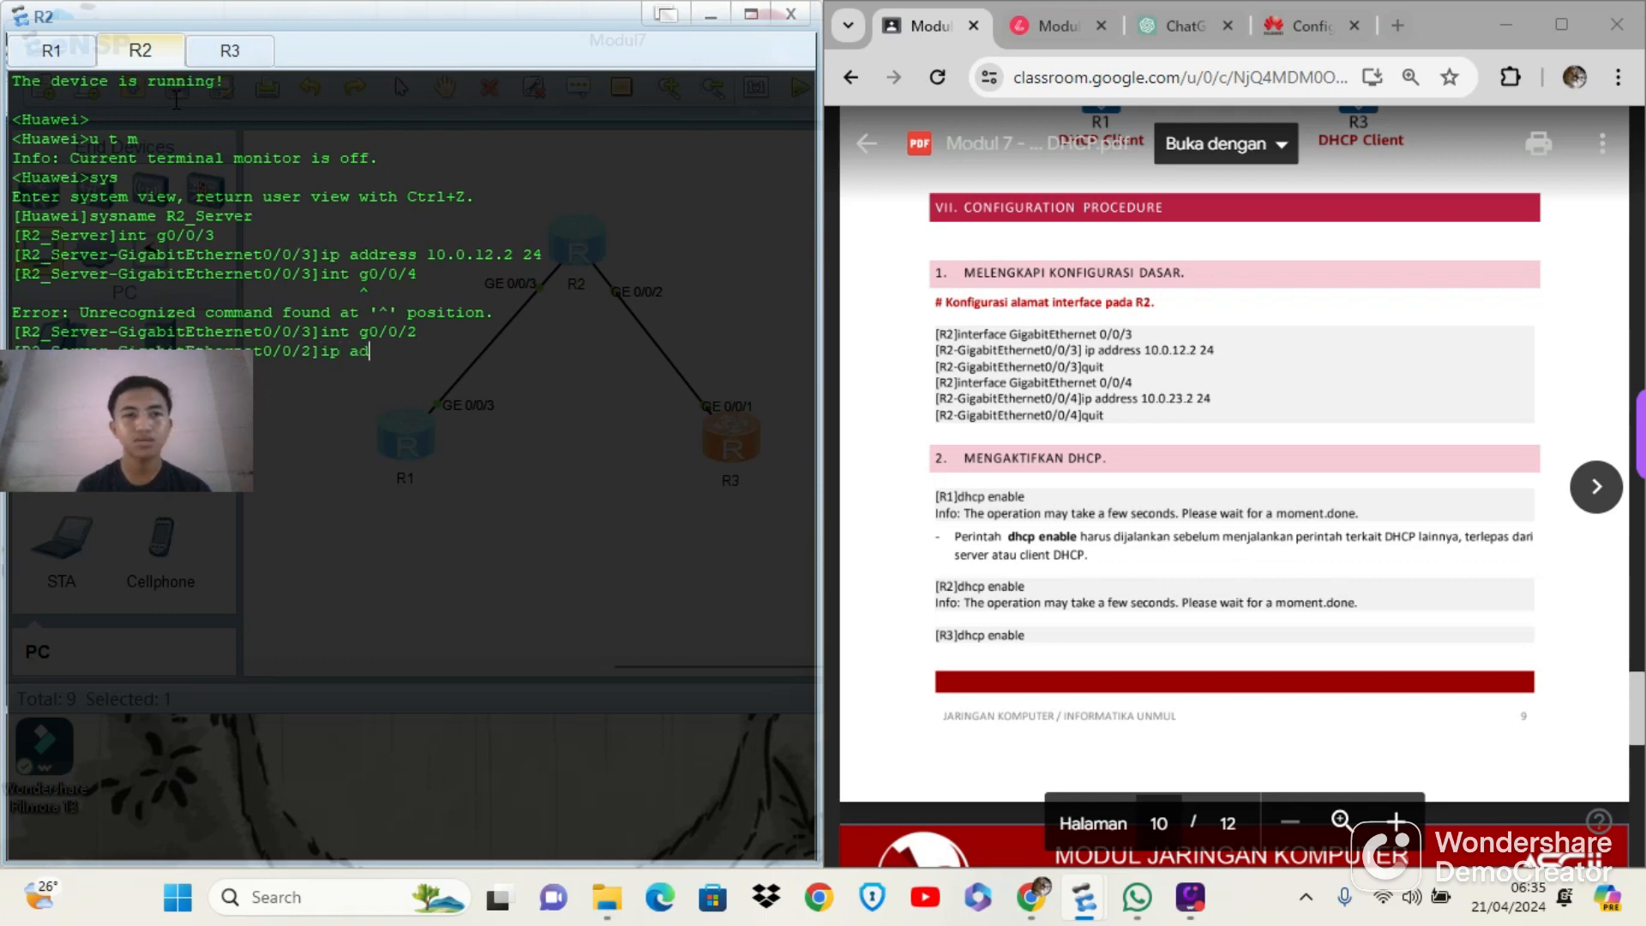
text(dress)
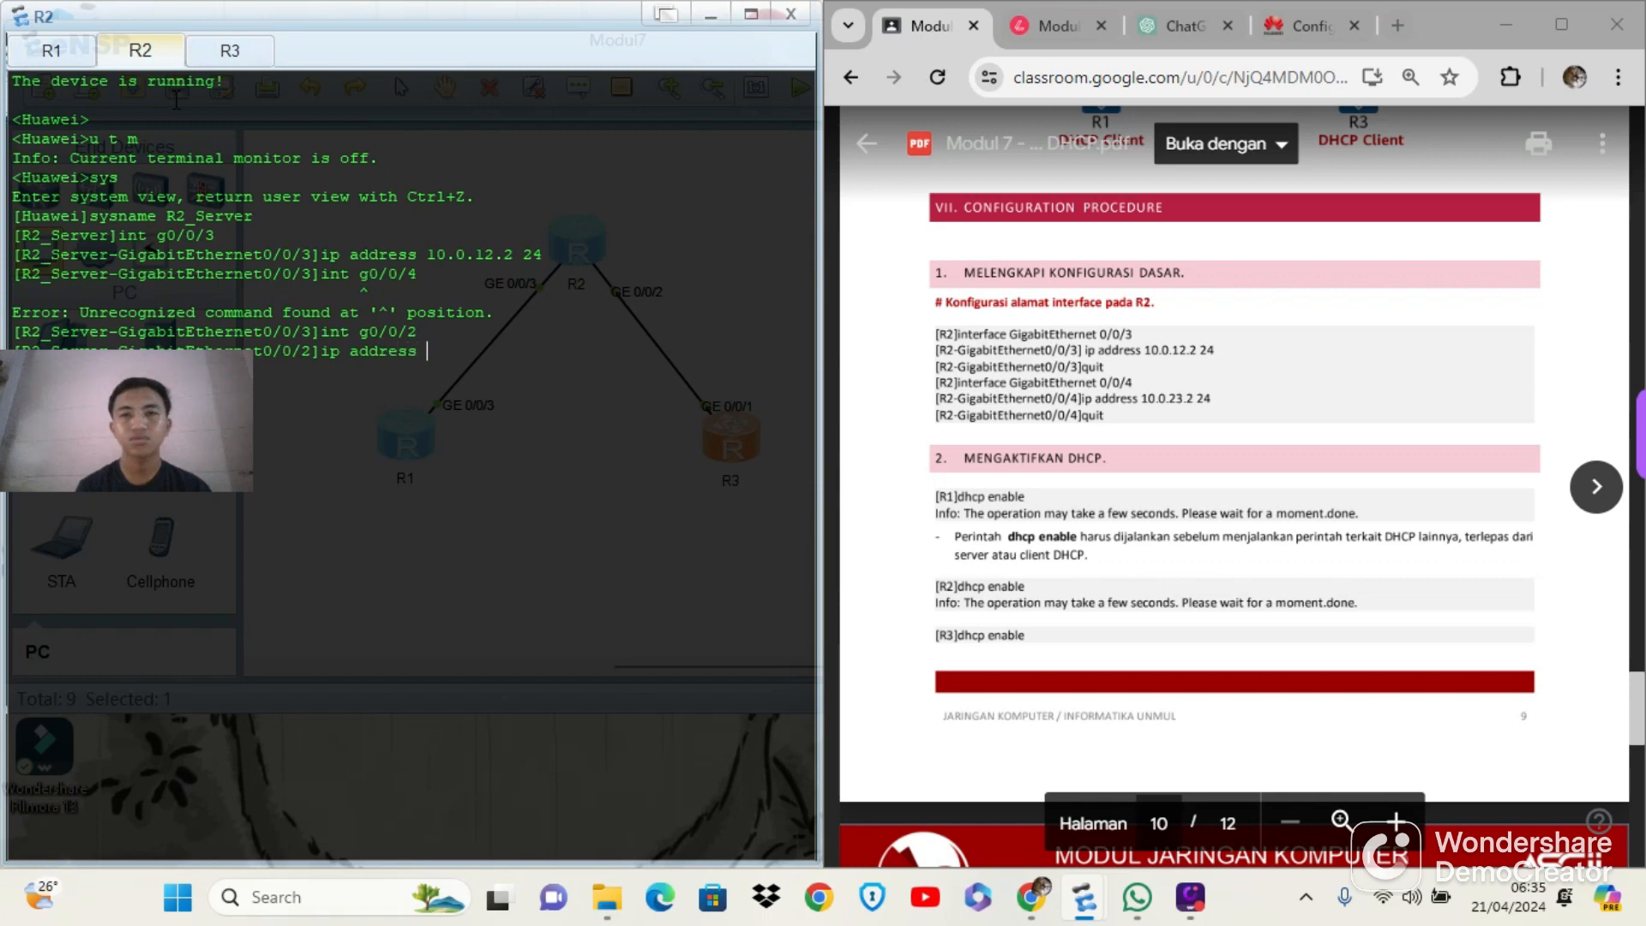
text( 10.0.23.2 24)
key(Return)
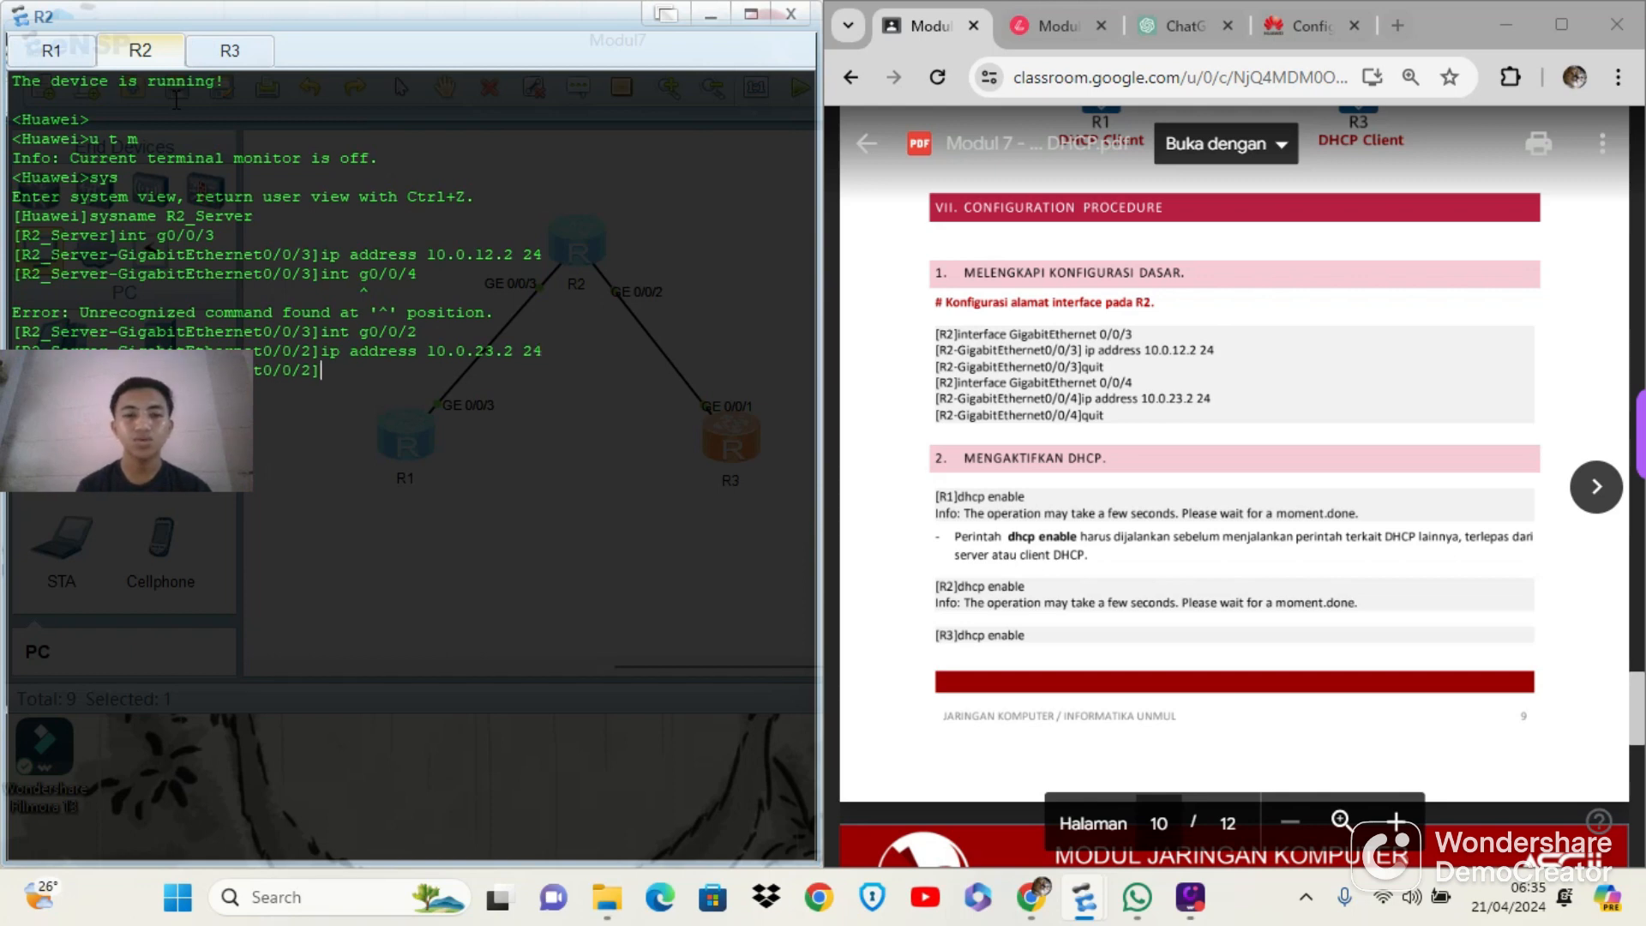
text(q)
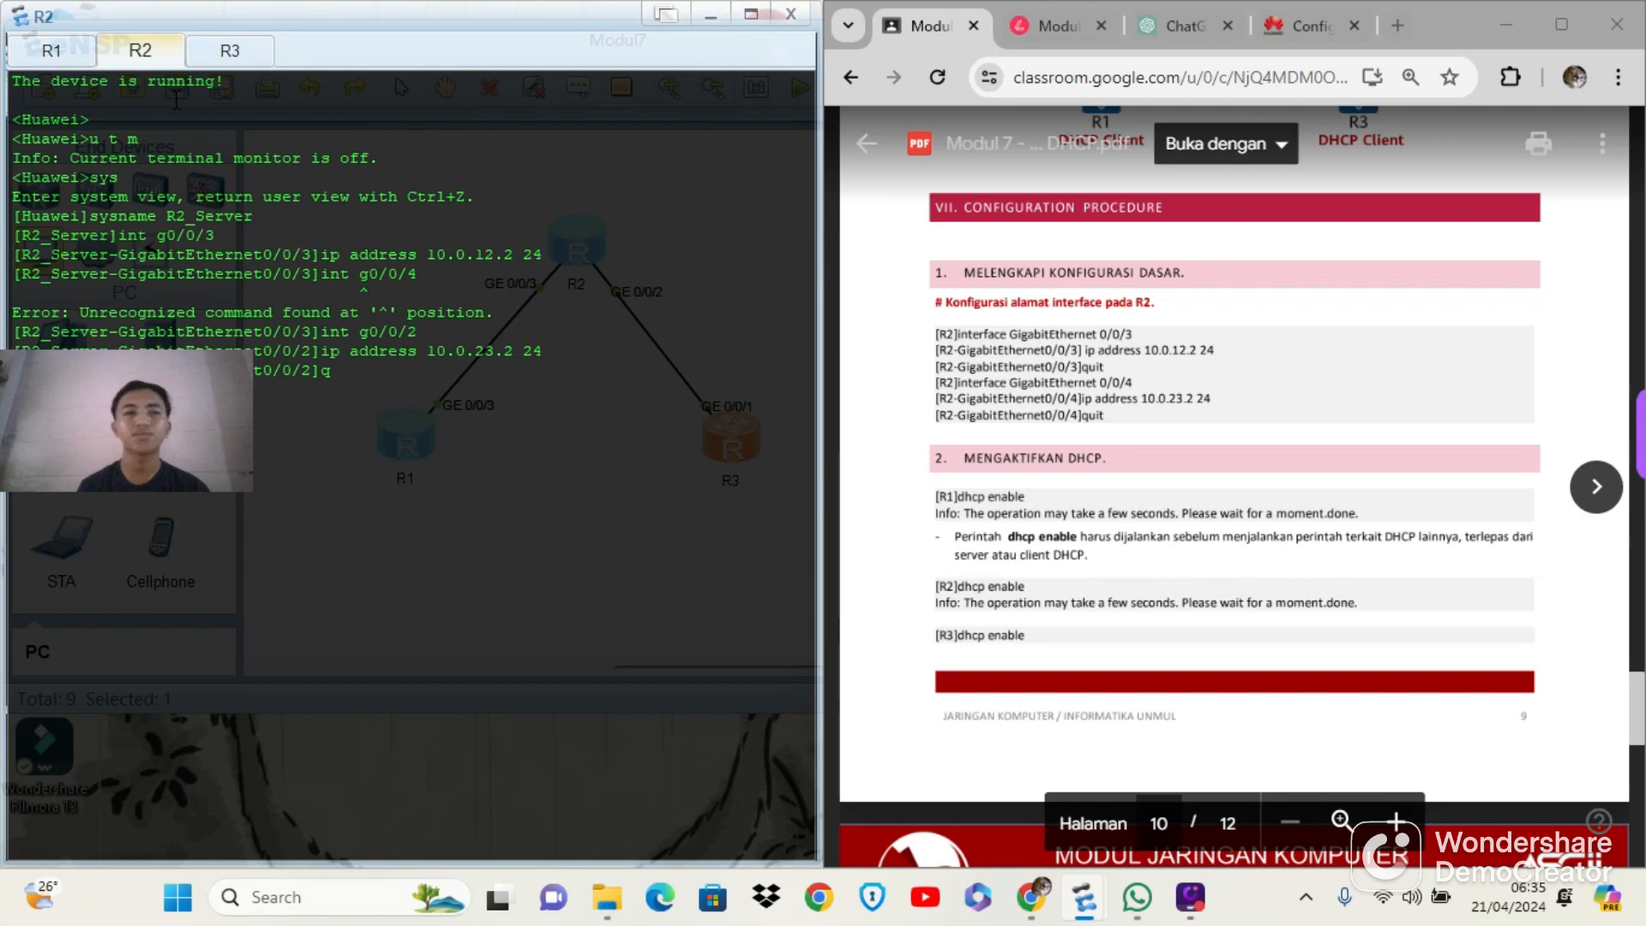
Turn off terminal monitoring on router R1 with u t m
click(68, 56)
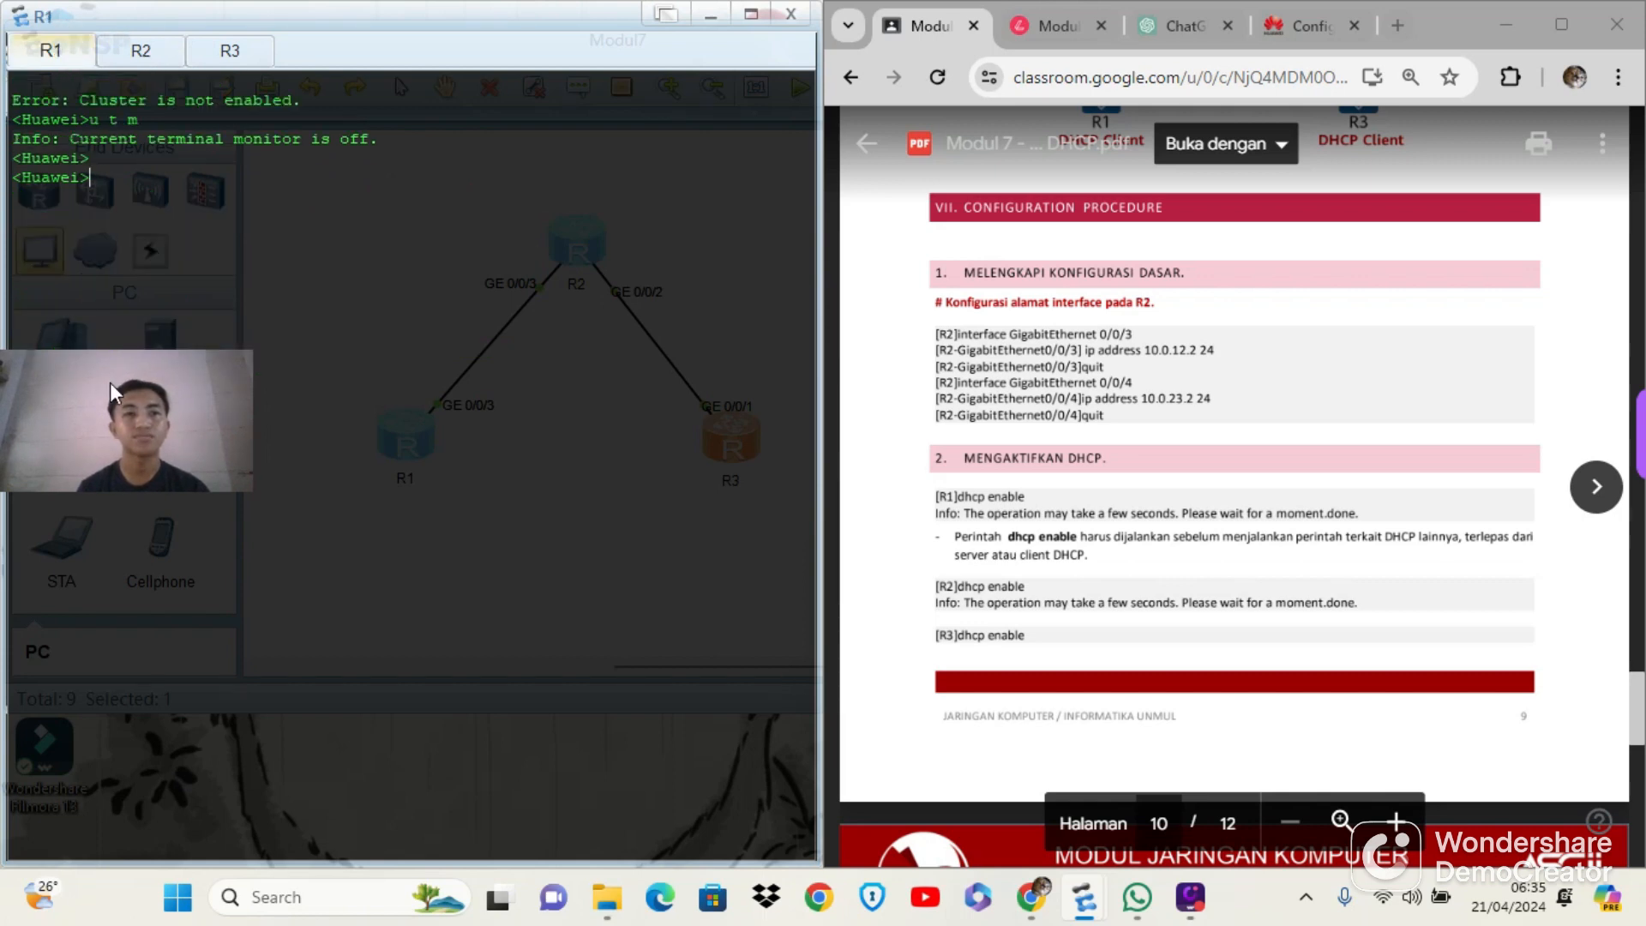
drag(109, 383, 536, 9)
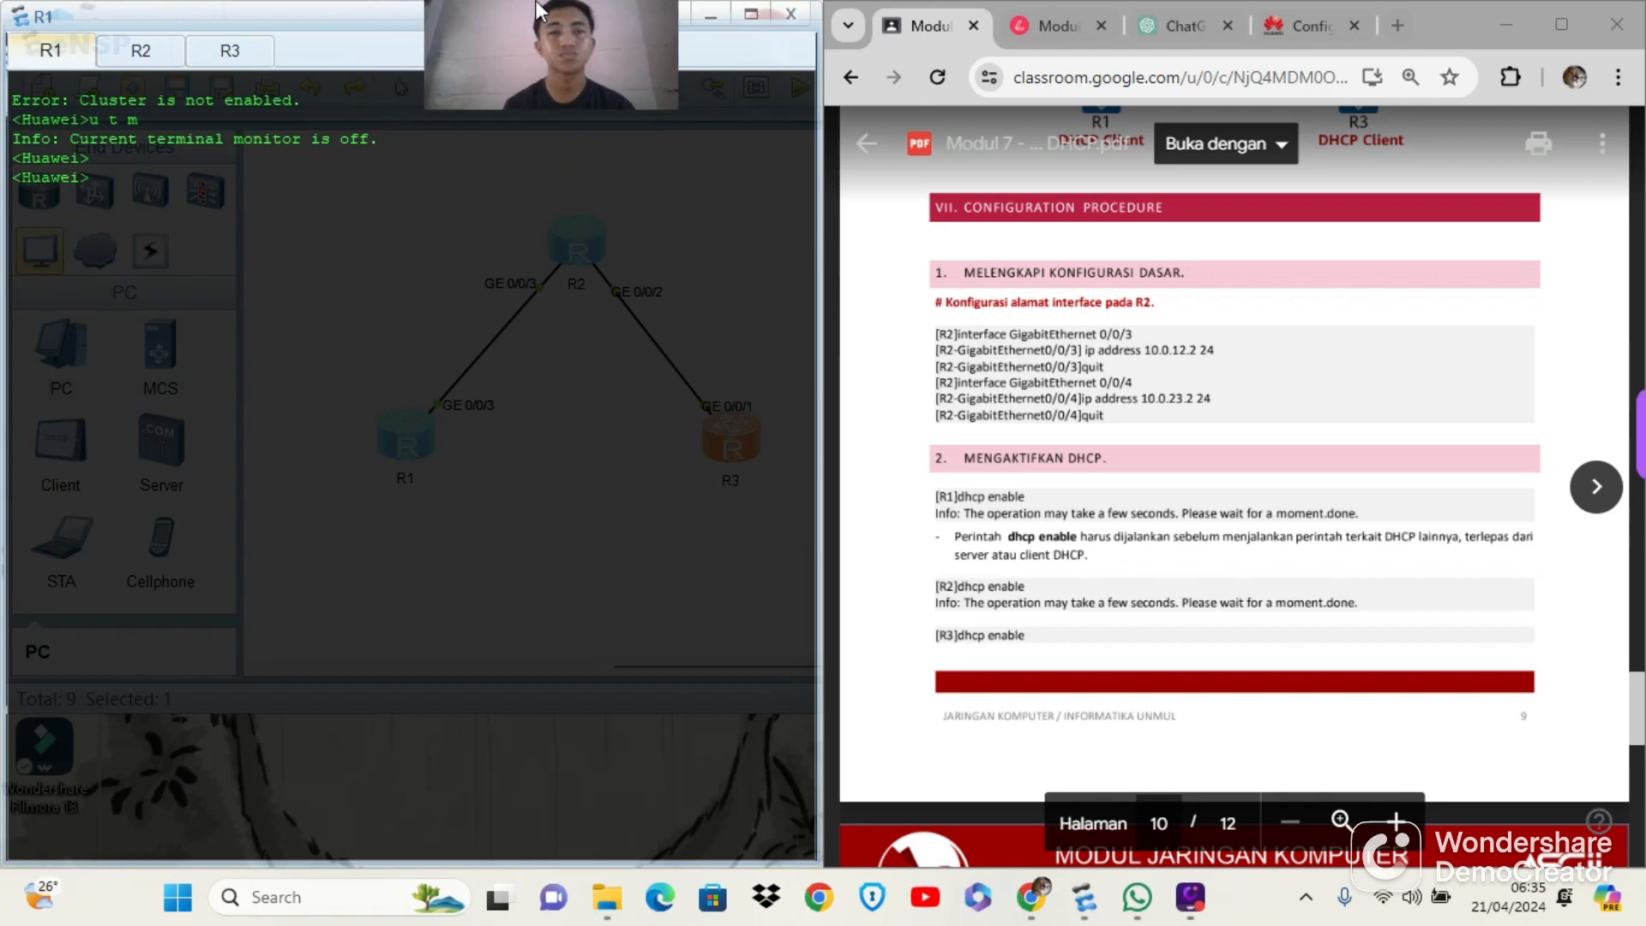
click(344, 193)
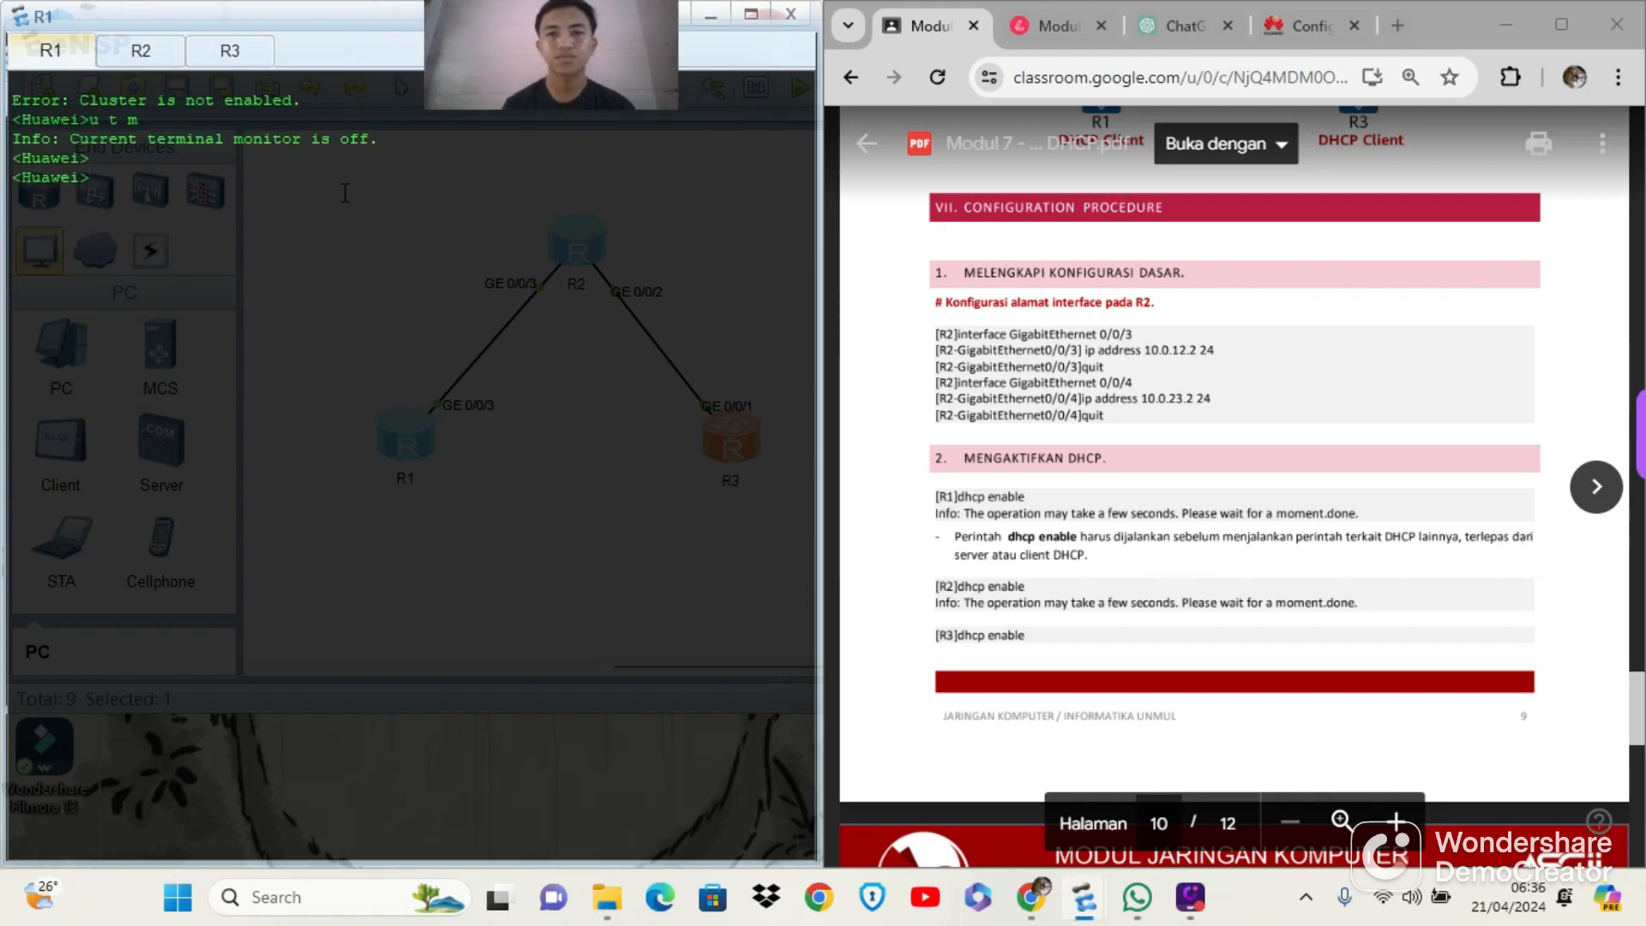
text(u)
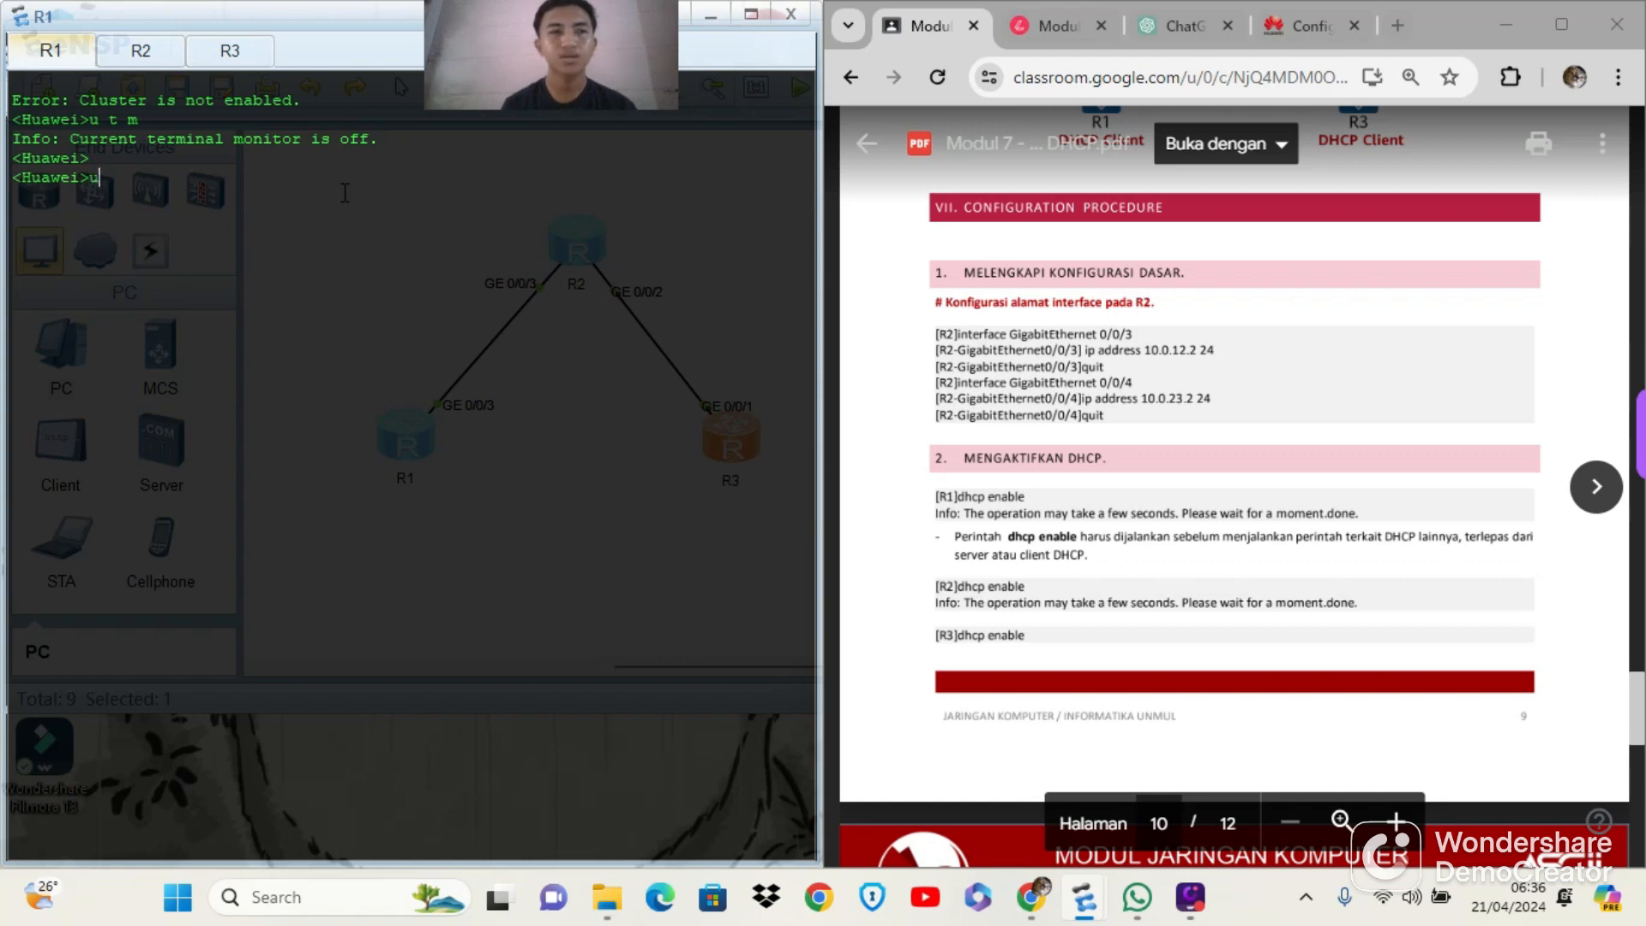
key(BackSpace)
text(u t m)
key(Return)
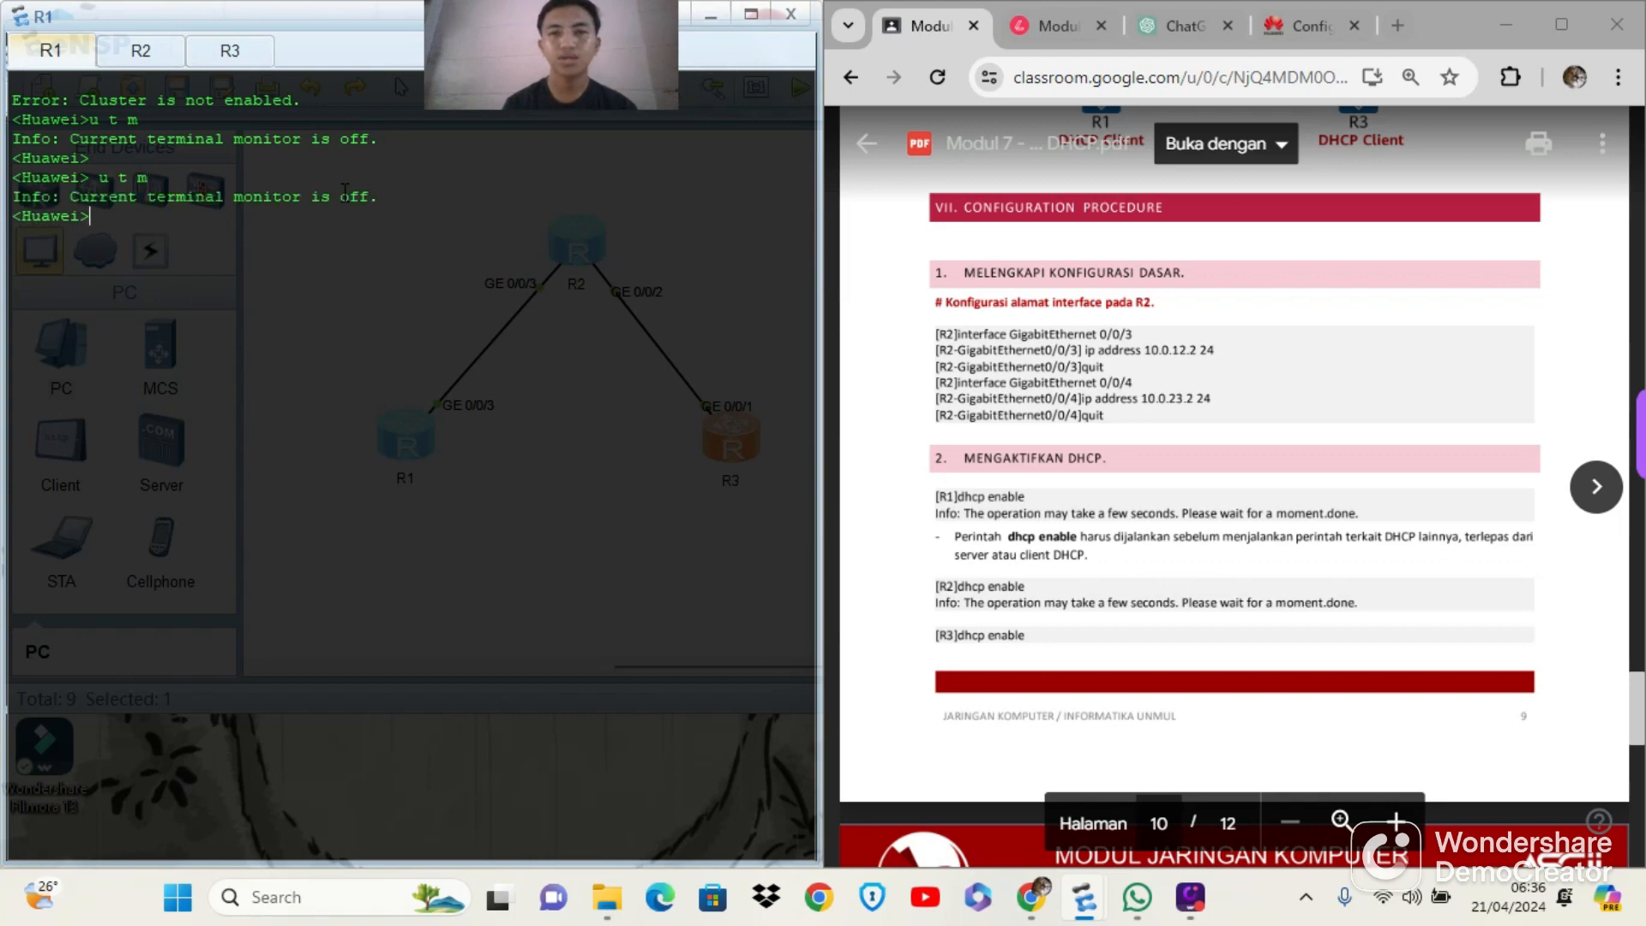
text(d)
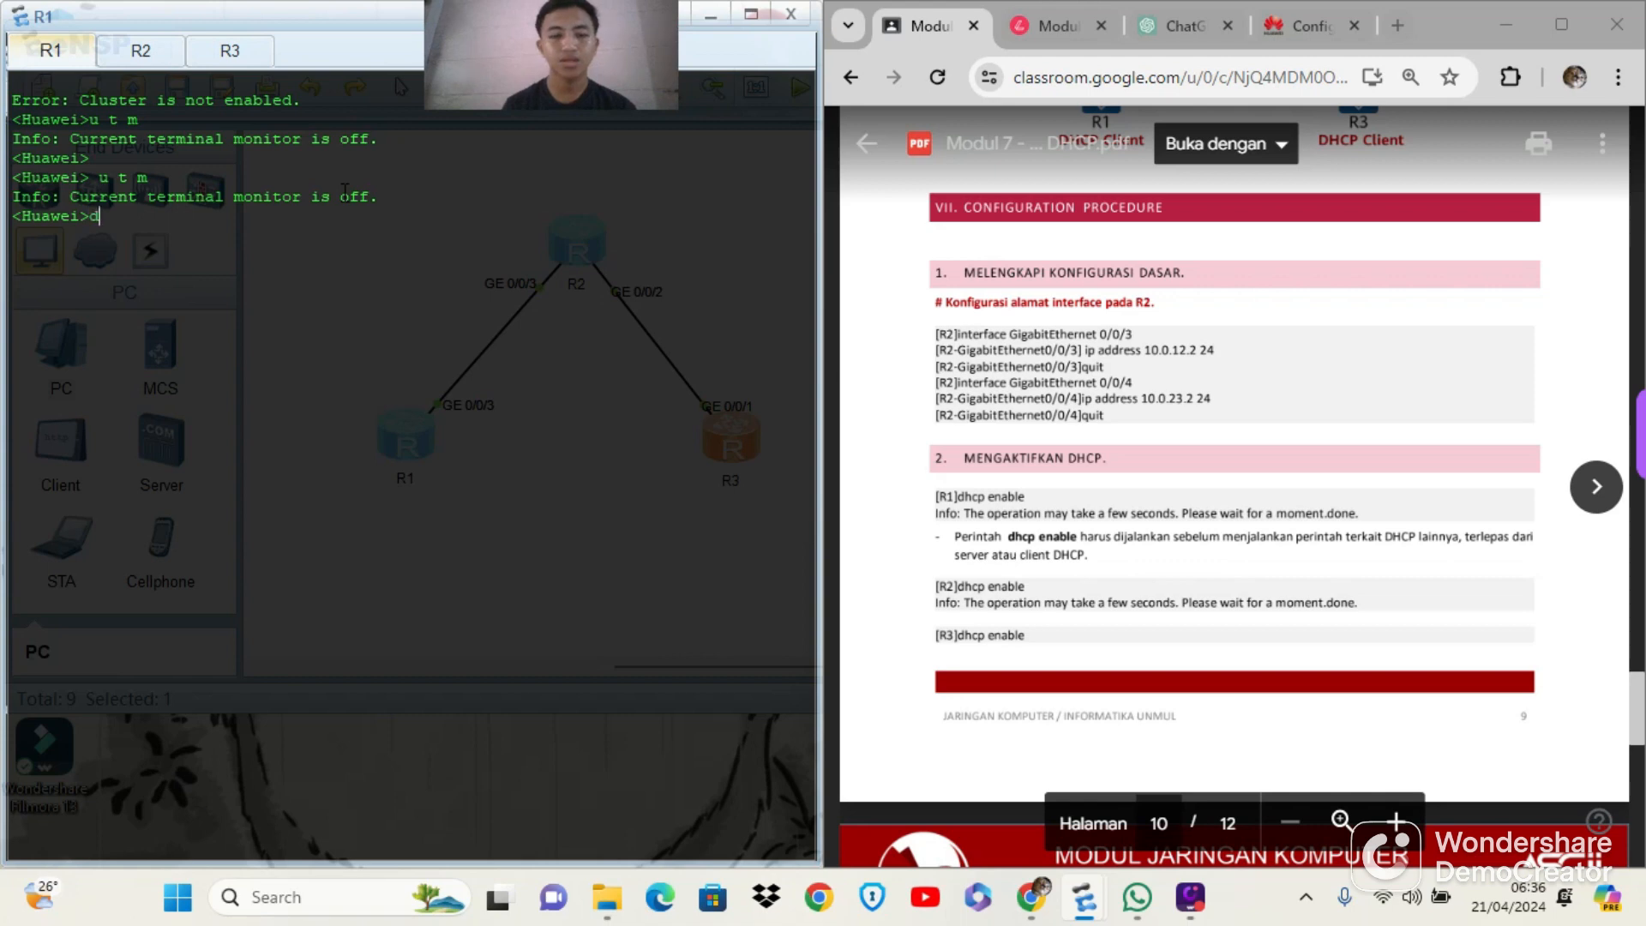
text(hcp)
key(BackSpace)
key(BackSpace)
key(BackSpace)
key(BackSpace)
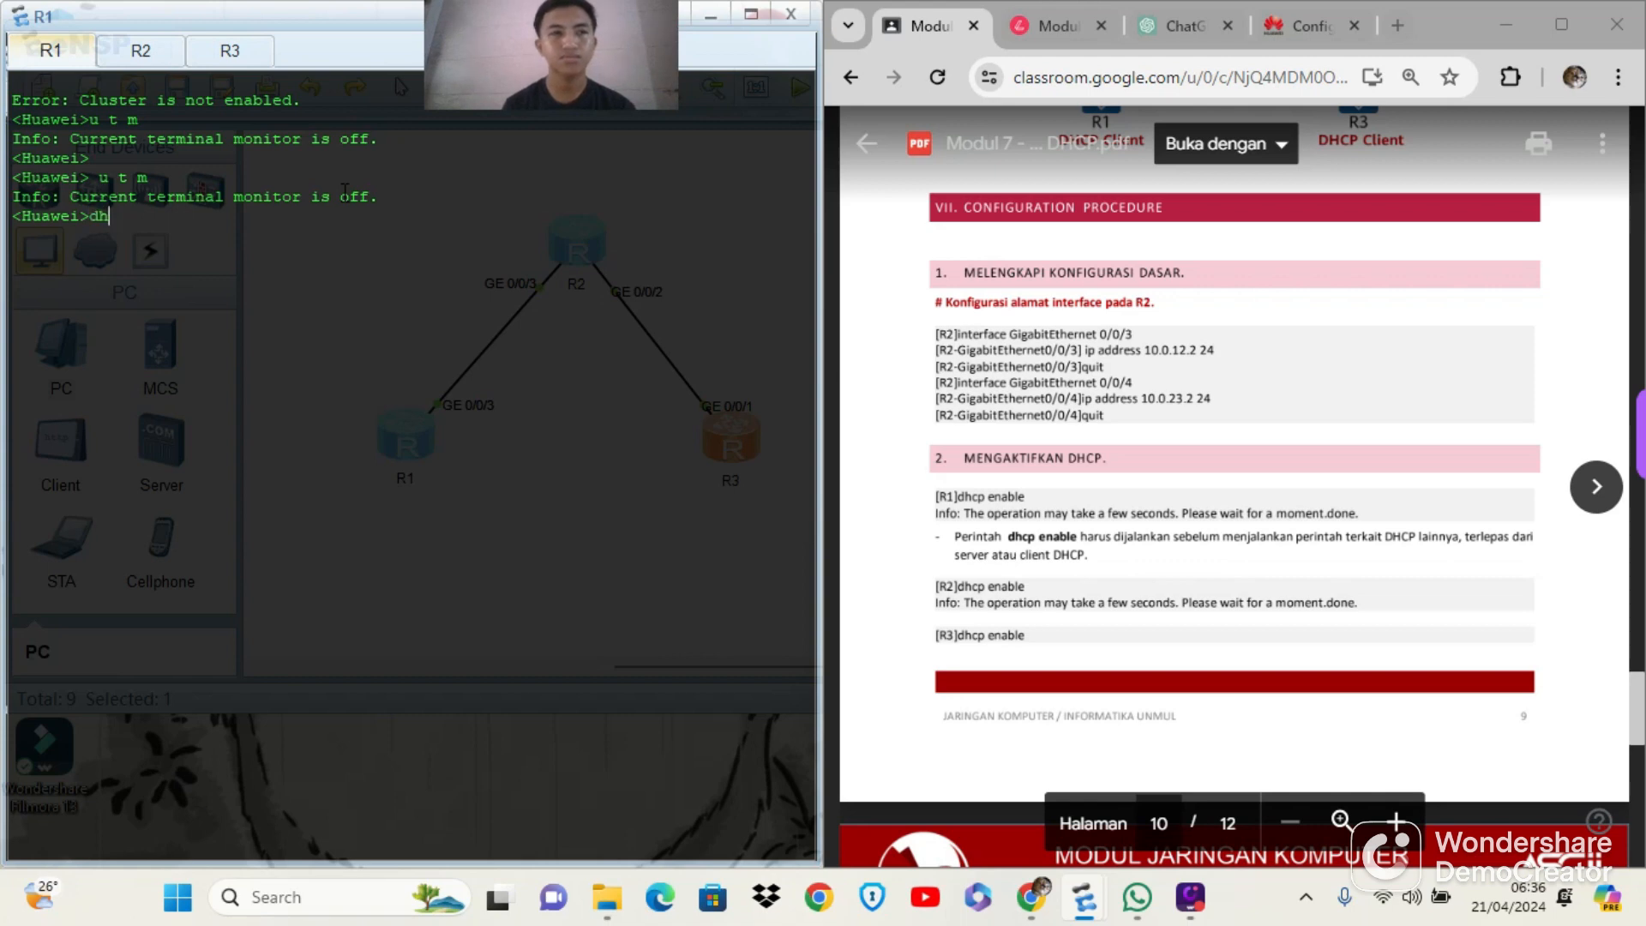
Enter the system view of router R1 and set its system name to R1_Client
text(sys)
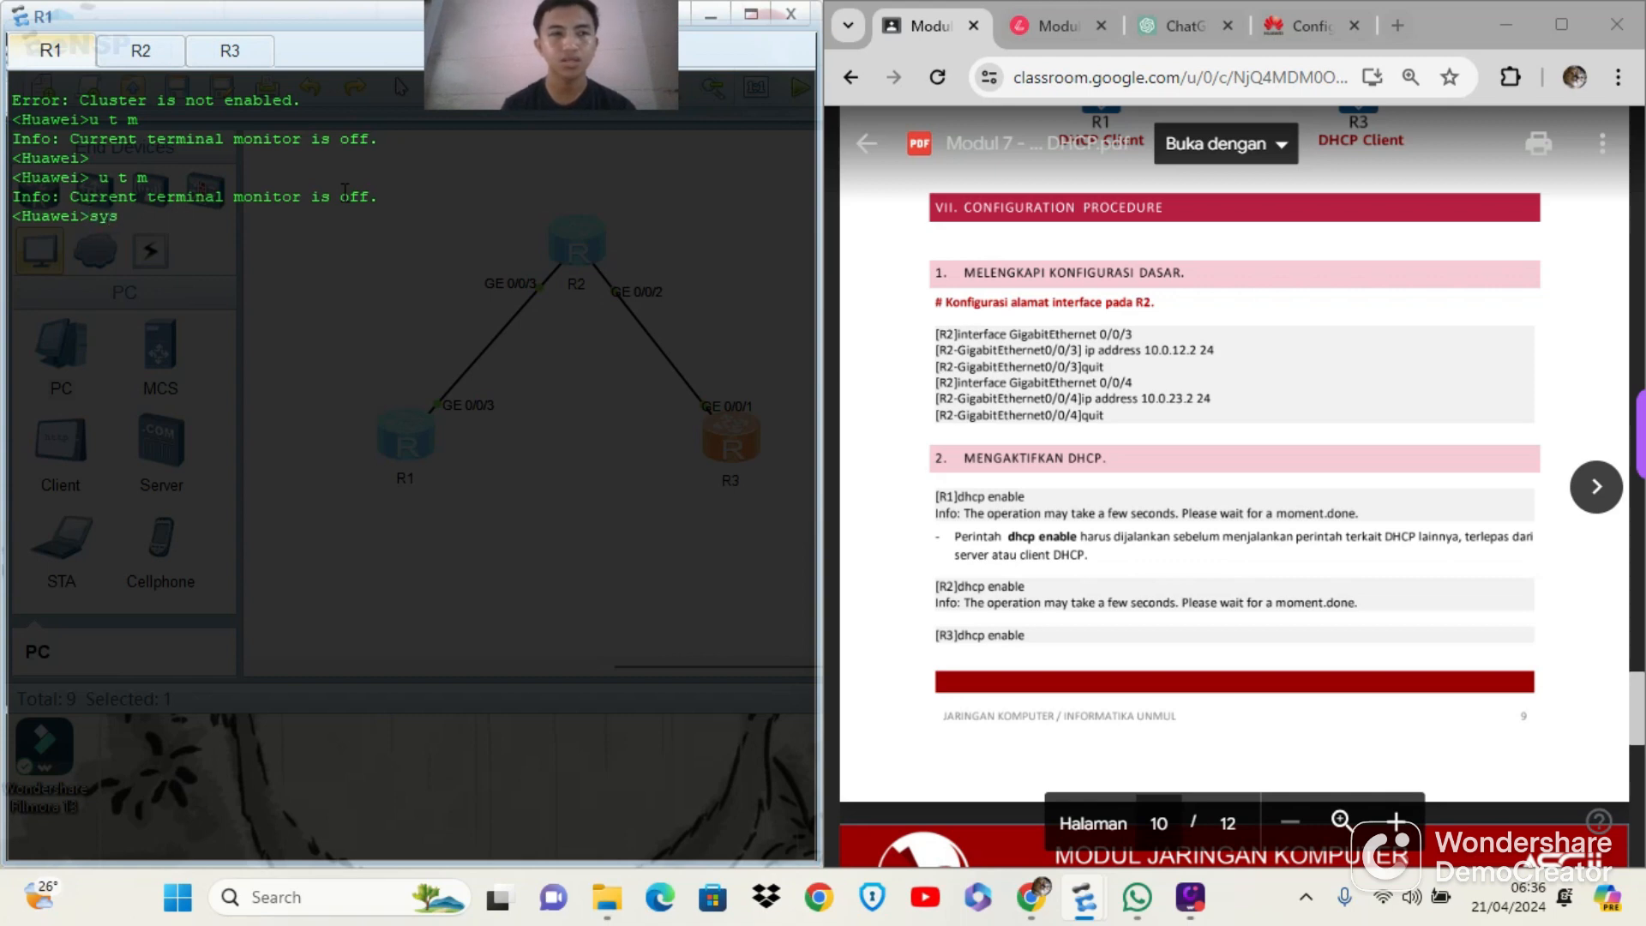
key(Return)
text(sysn)
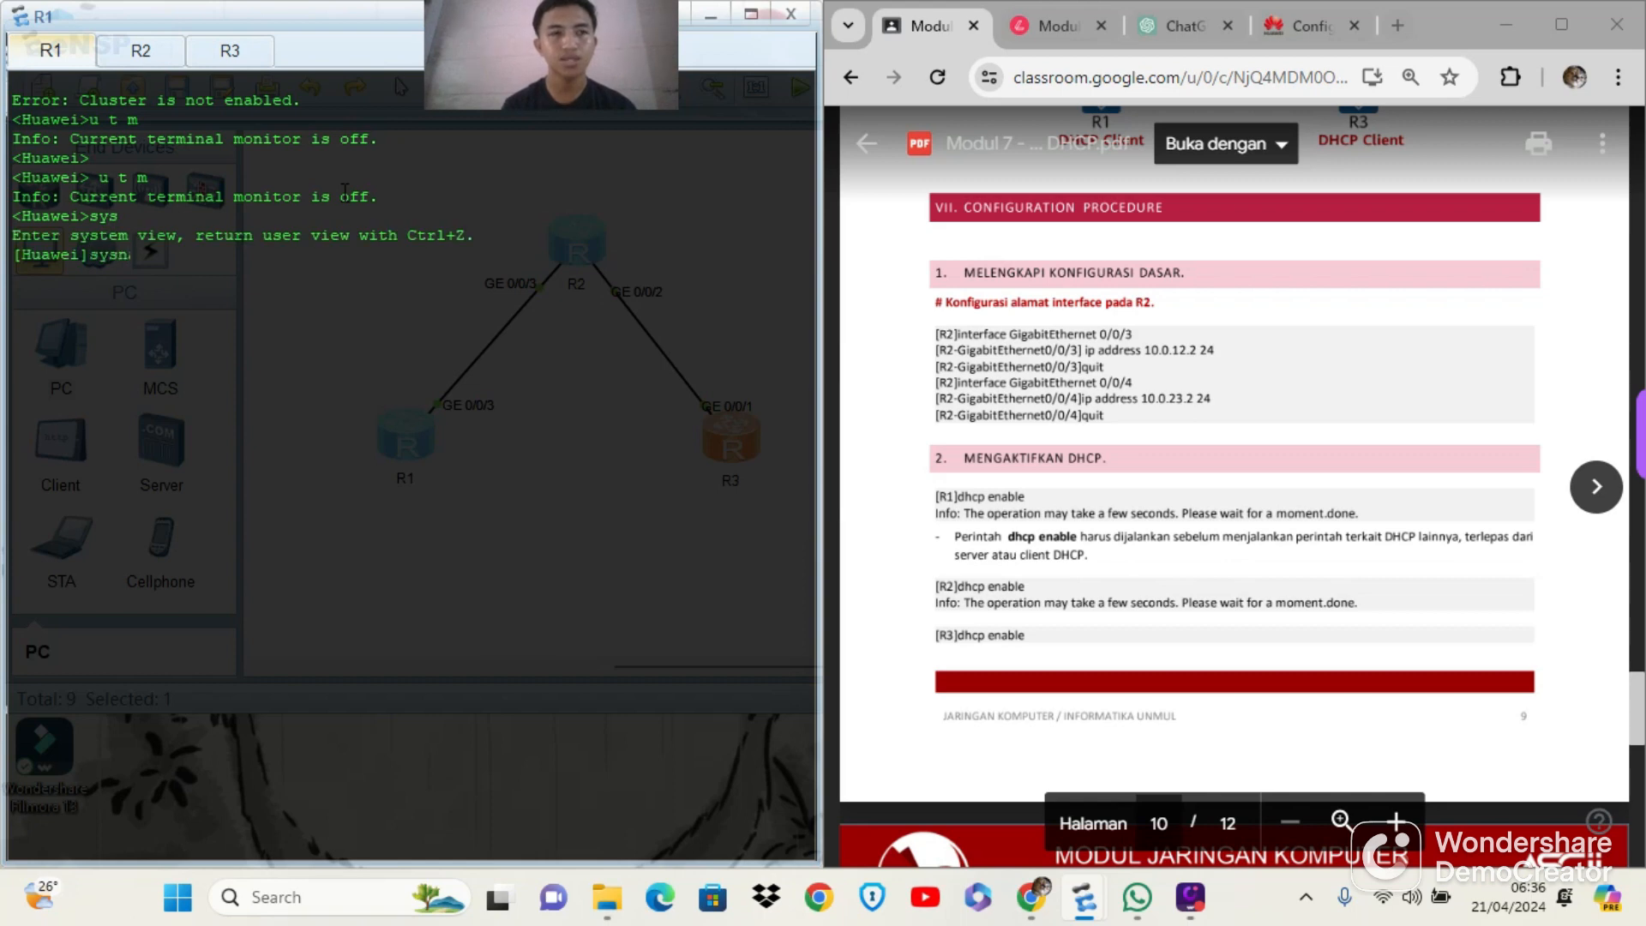
text(ame R1 )
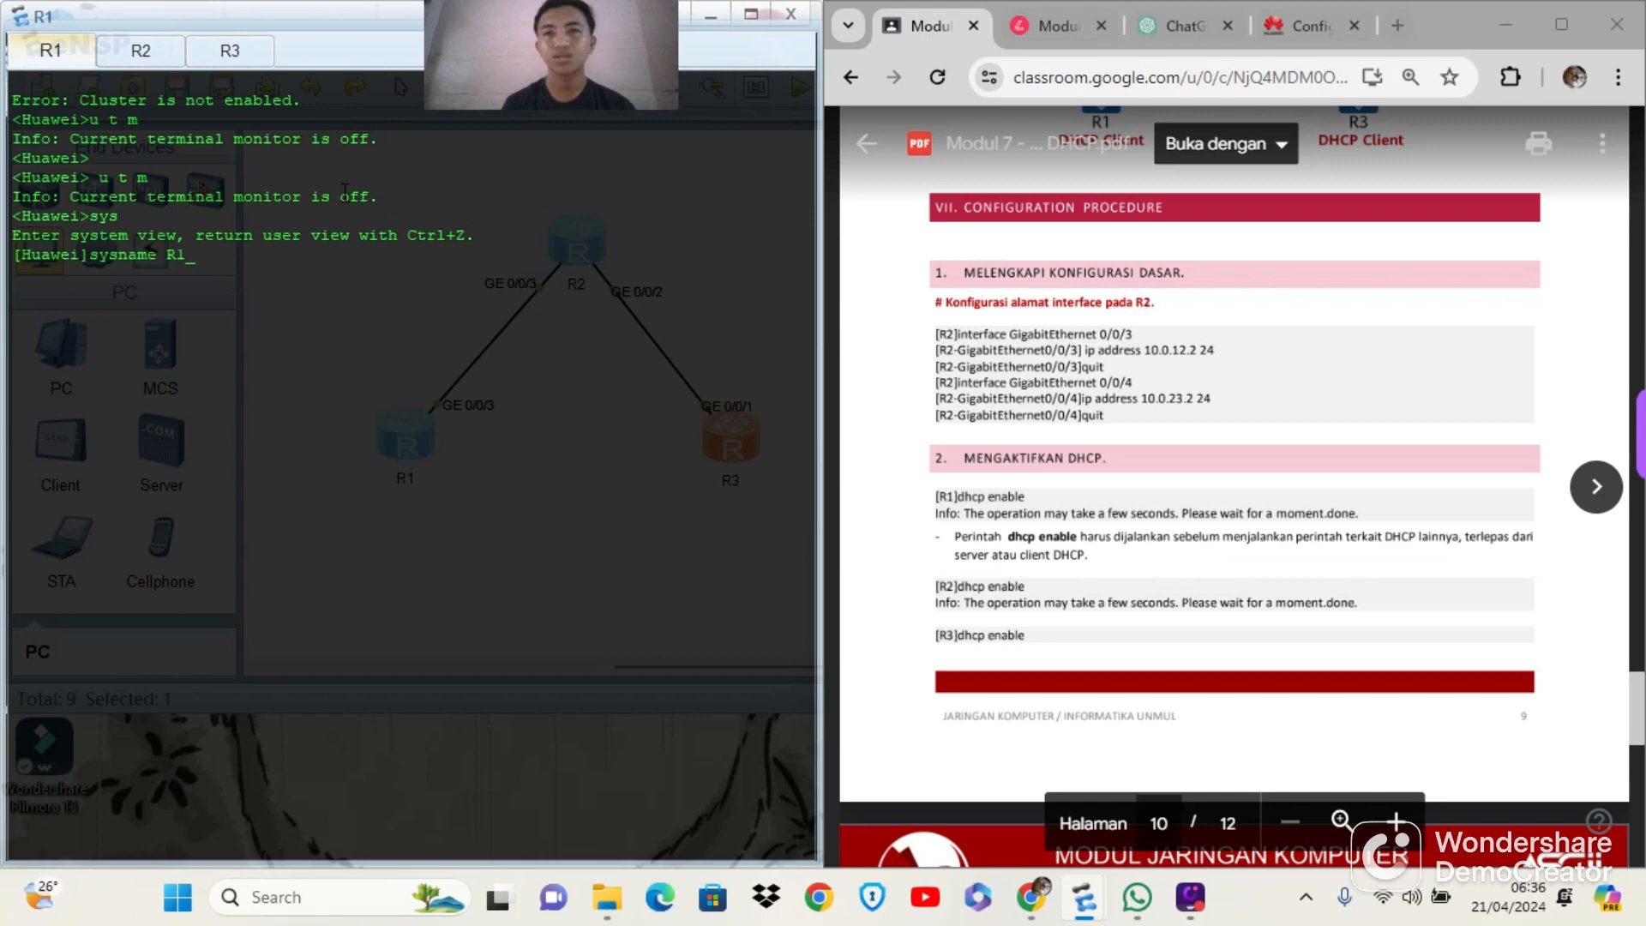
text(C1ient)
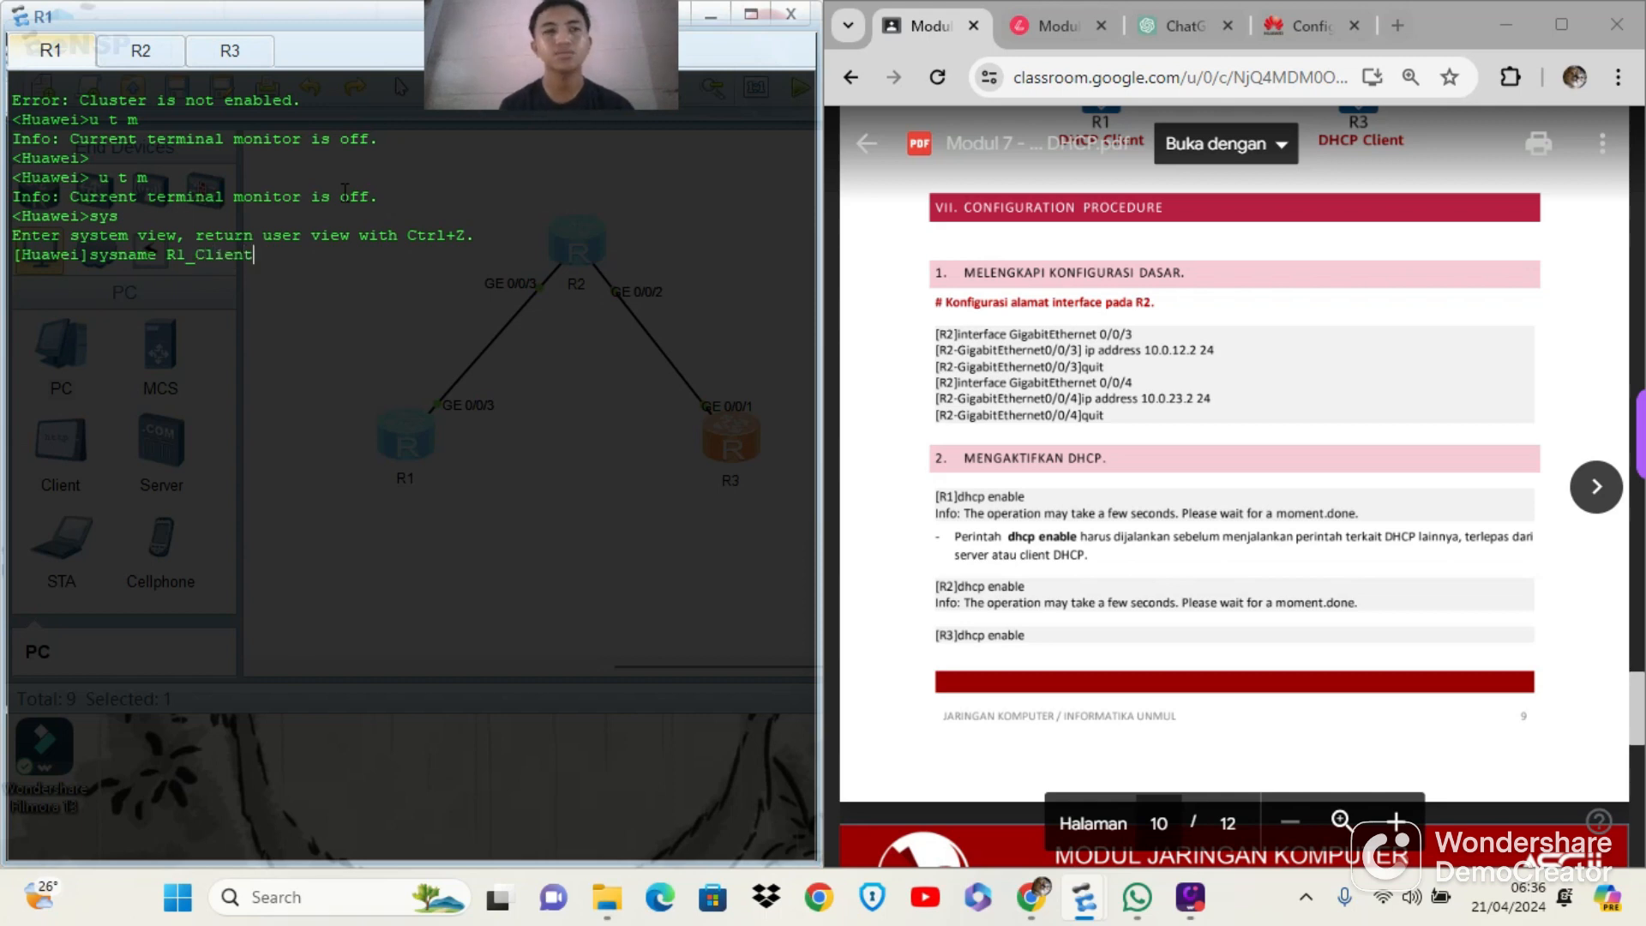
key(Return)
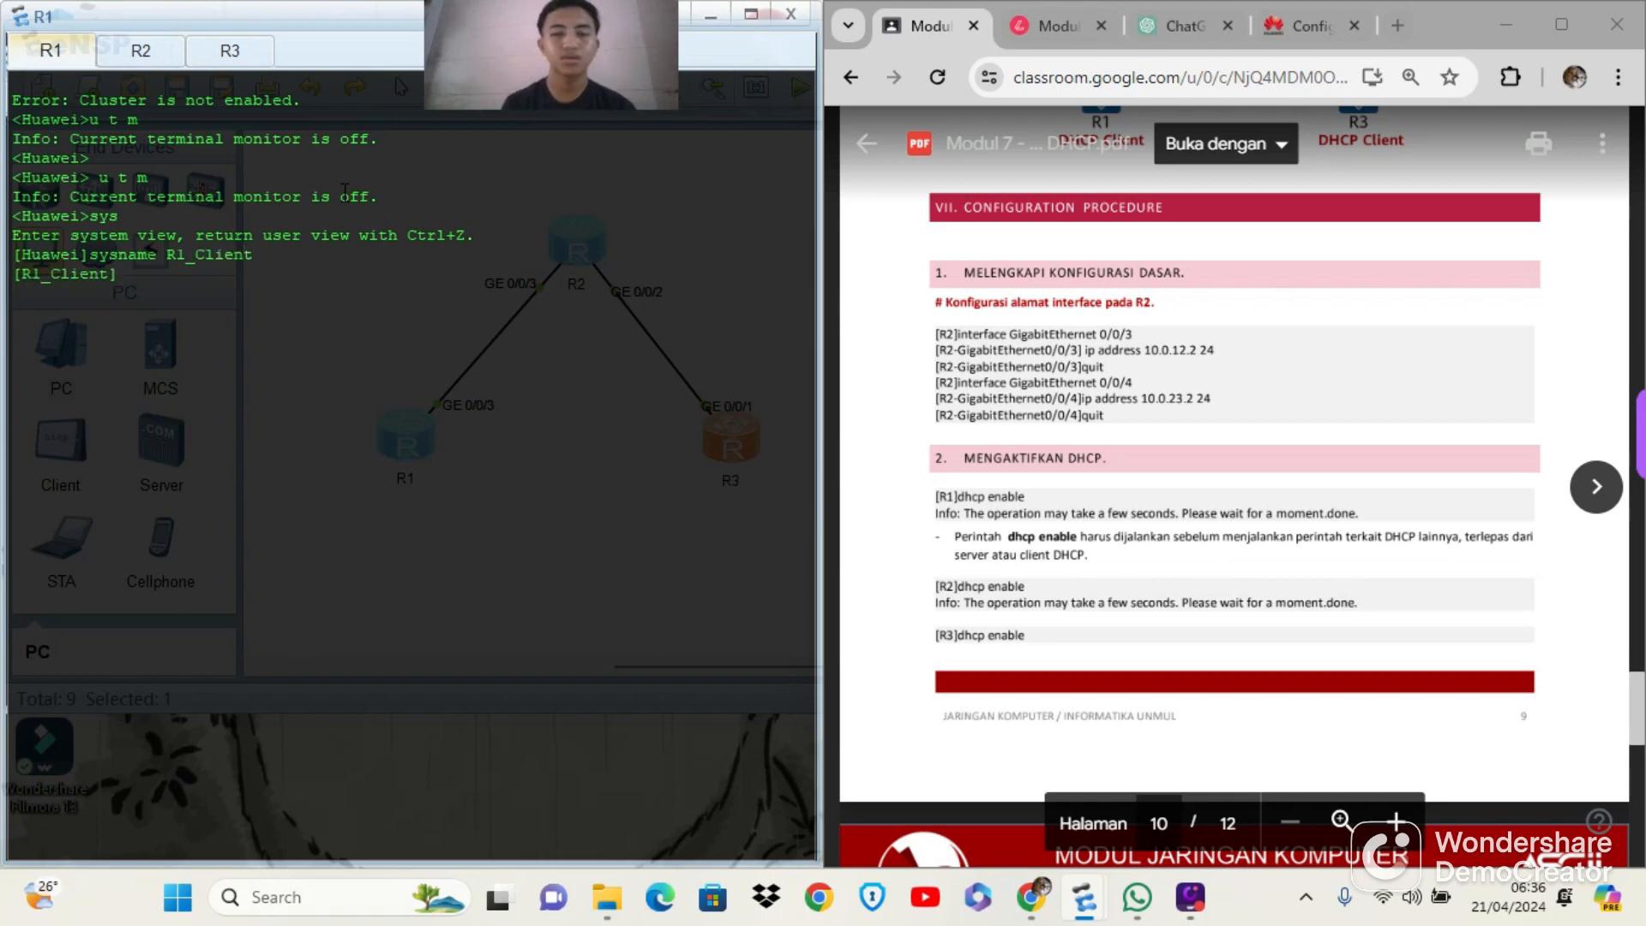
Enable DHCP on router R1 with the dhcp enable command
text(dh)
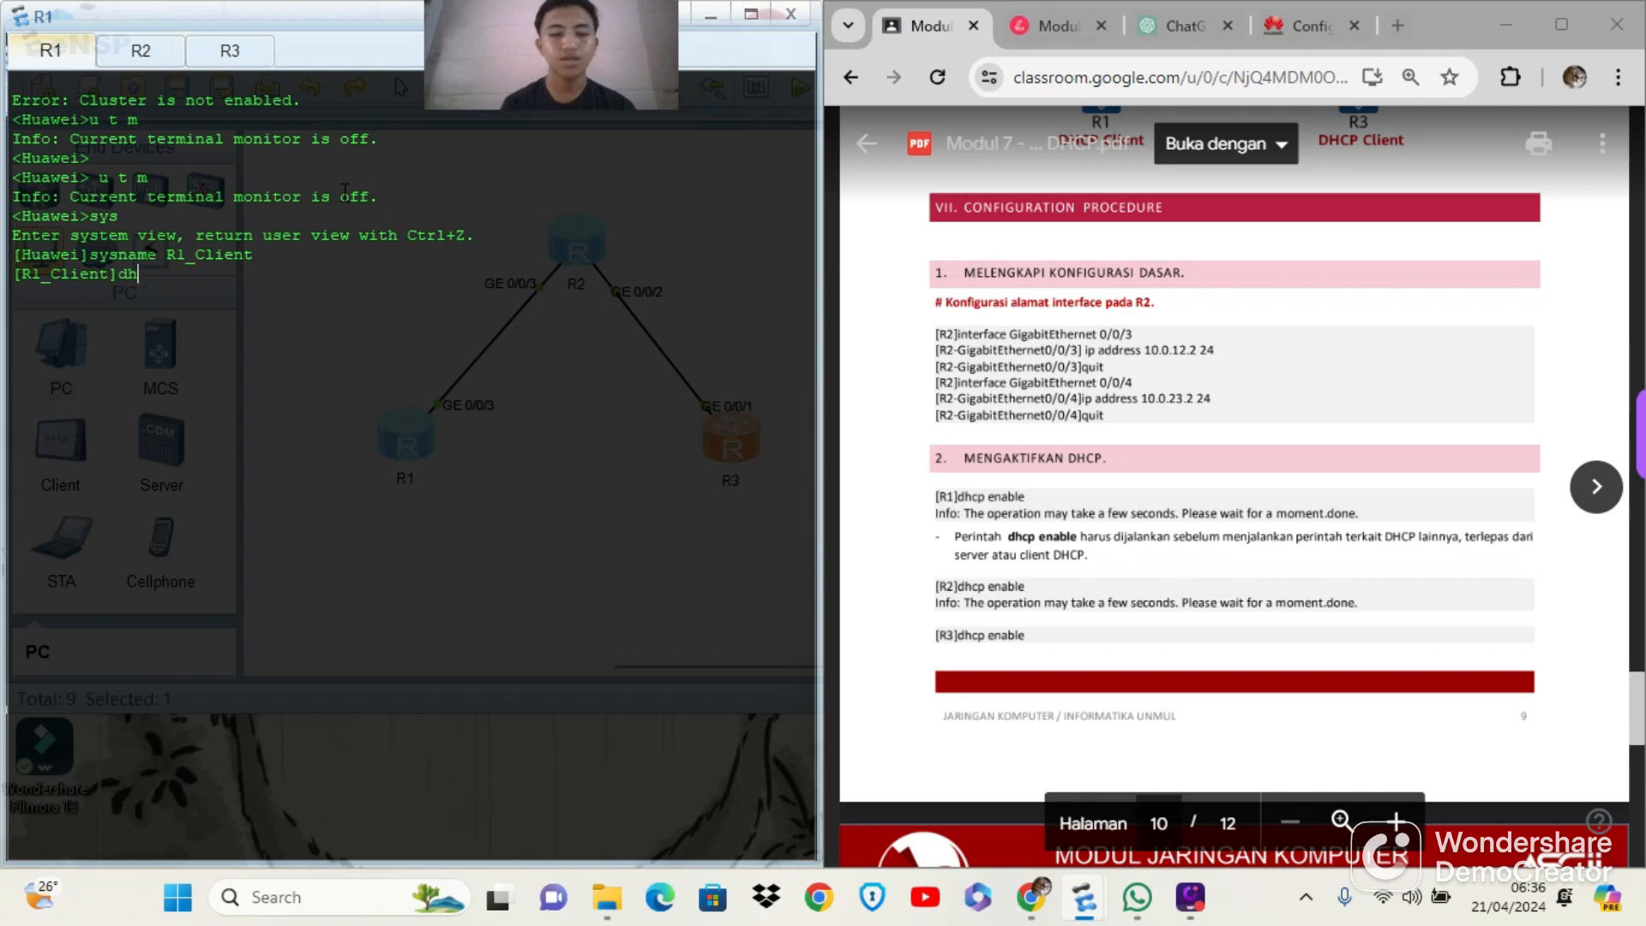
text(cp enable)
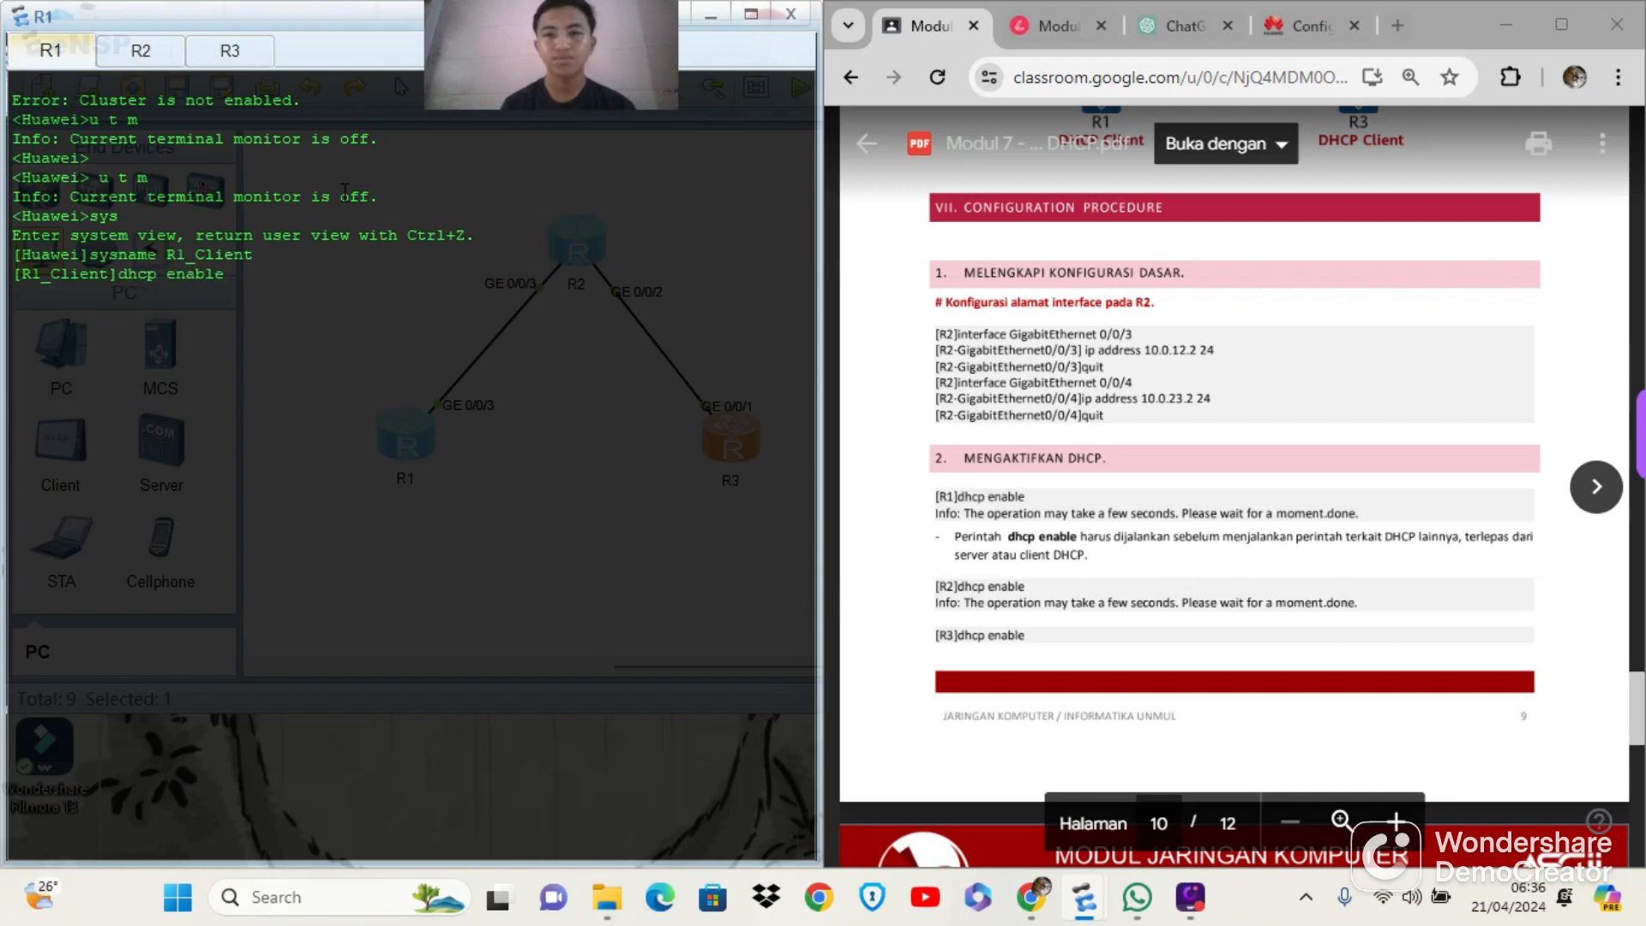
key(Return)
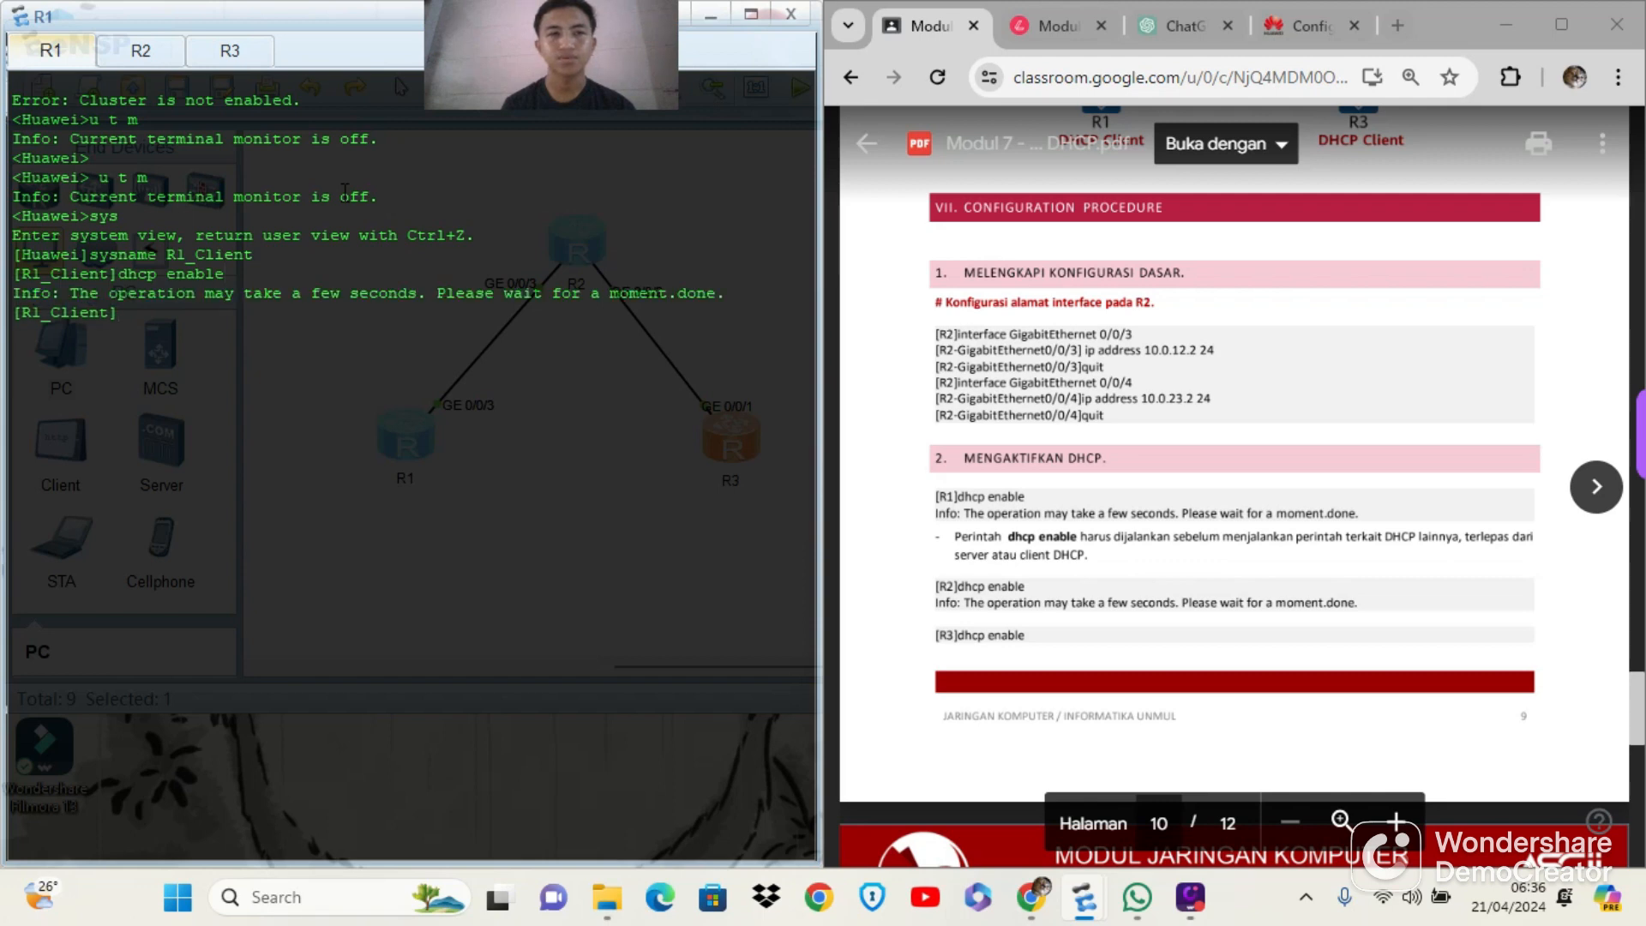
Turn off terminal monitoring on router R3 with u t m and enter its system view
click(242, 60)
text(uawei>u)
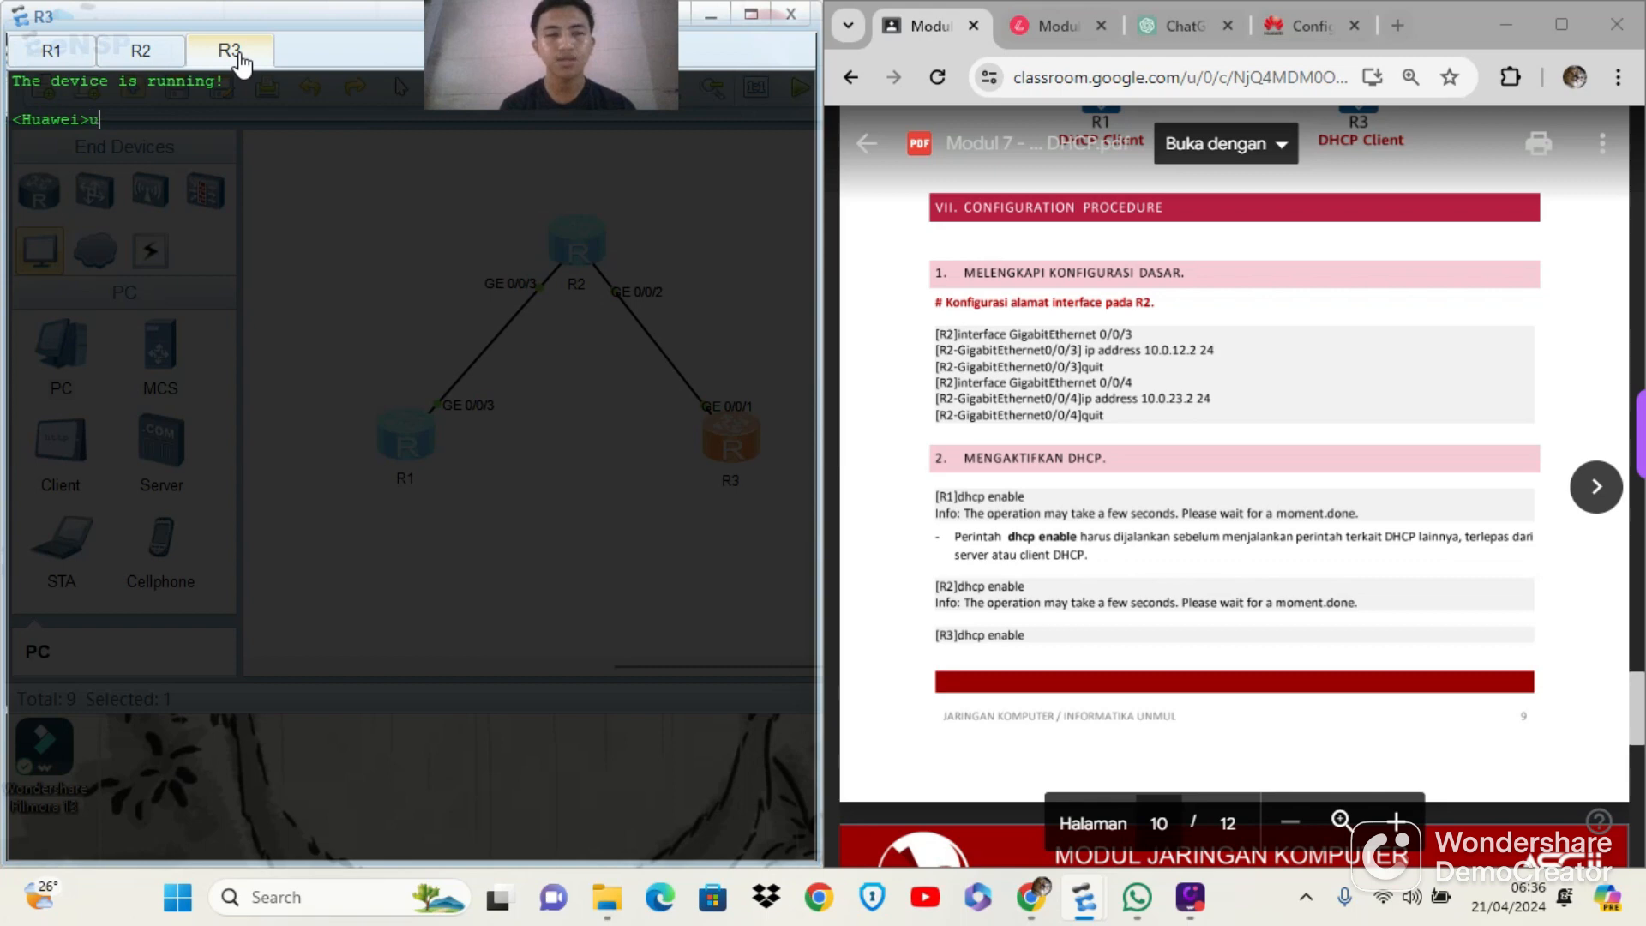
text( t m)
key(Return)
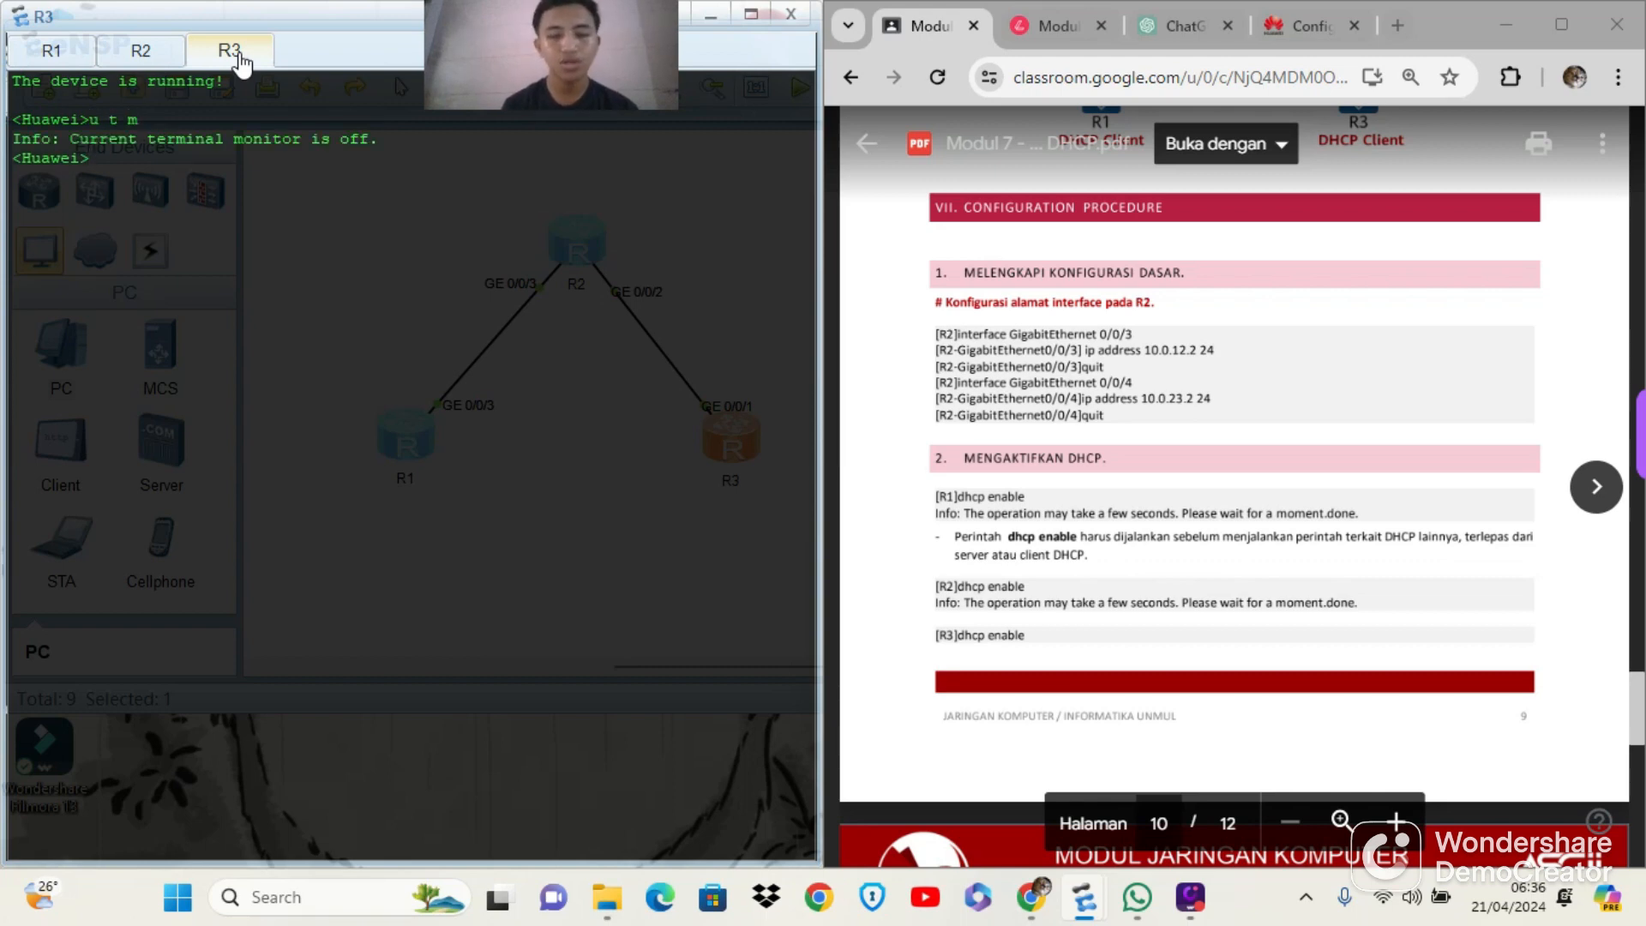
text(sys)
key(Return)
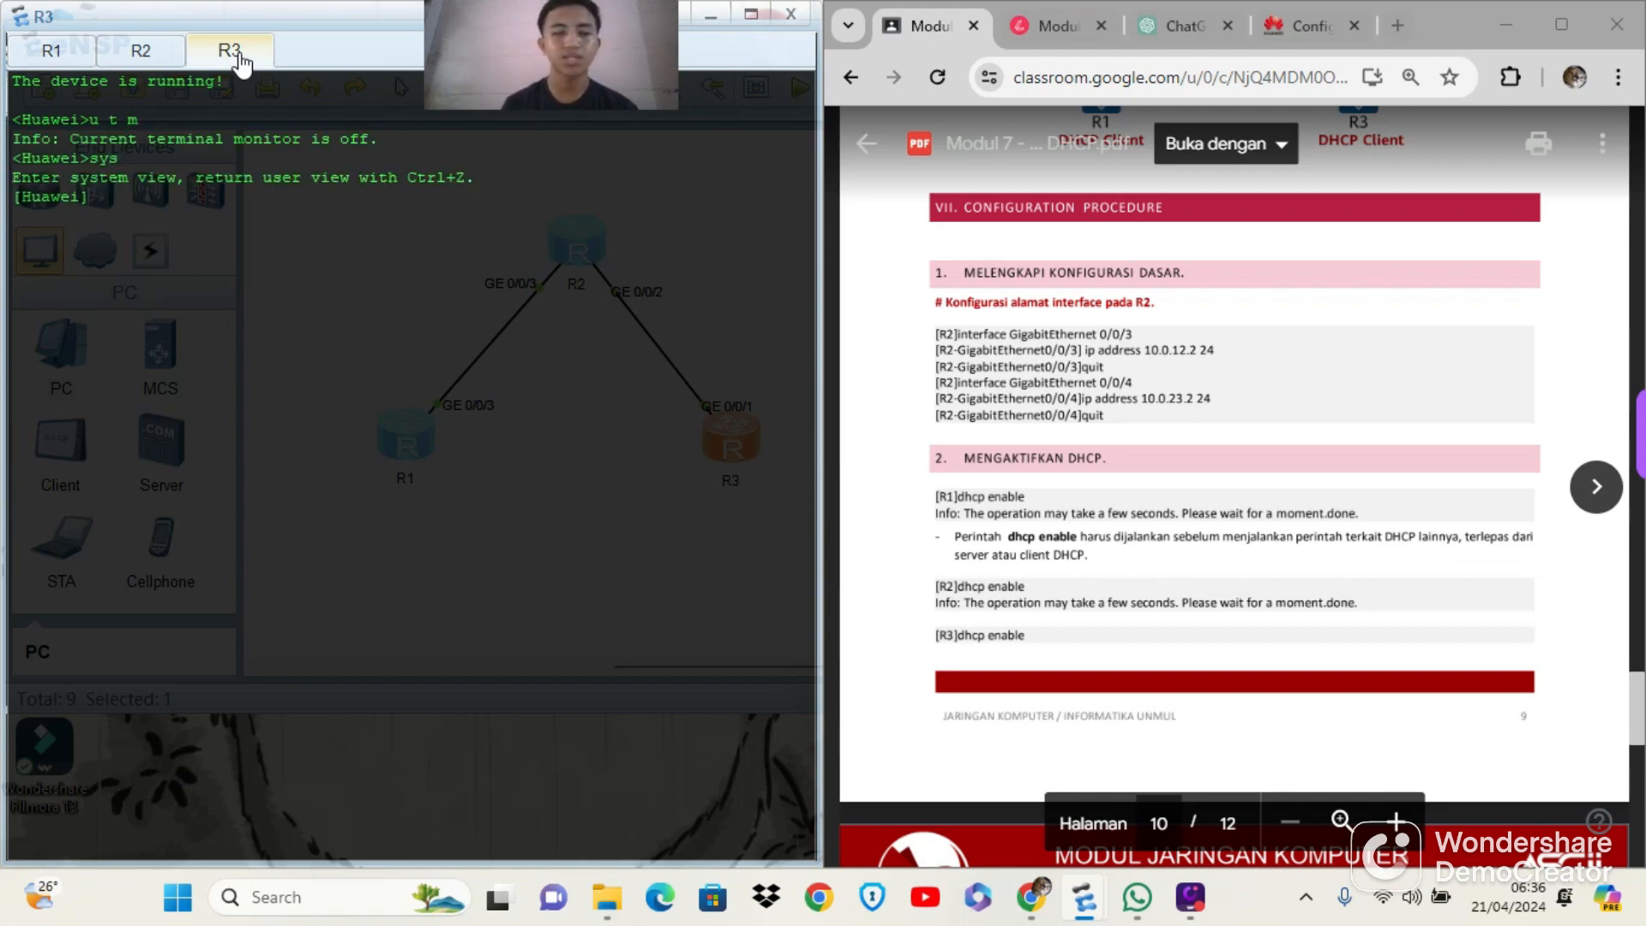
Set the system name of router R3 to R3_Client
text(sysname R3_)
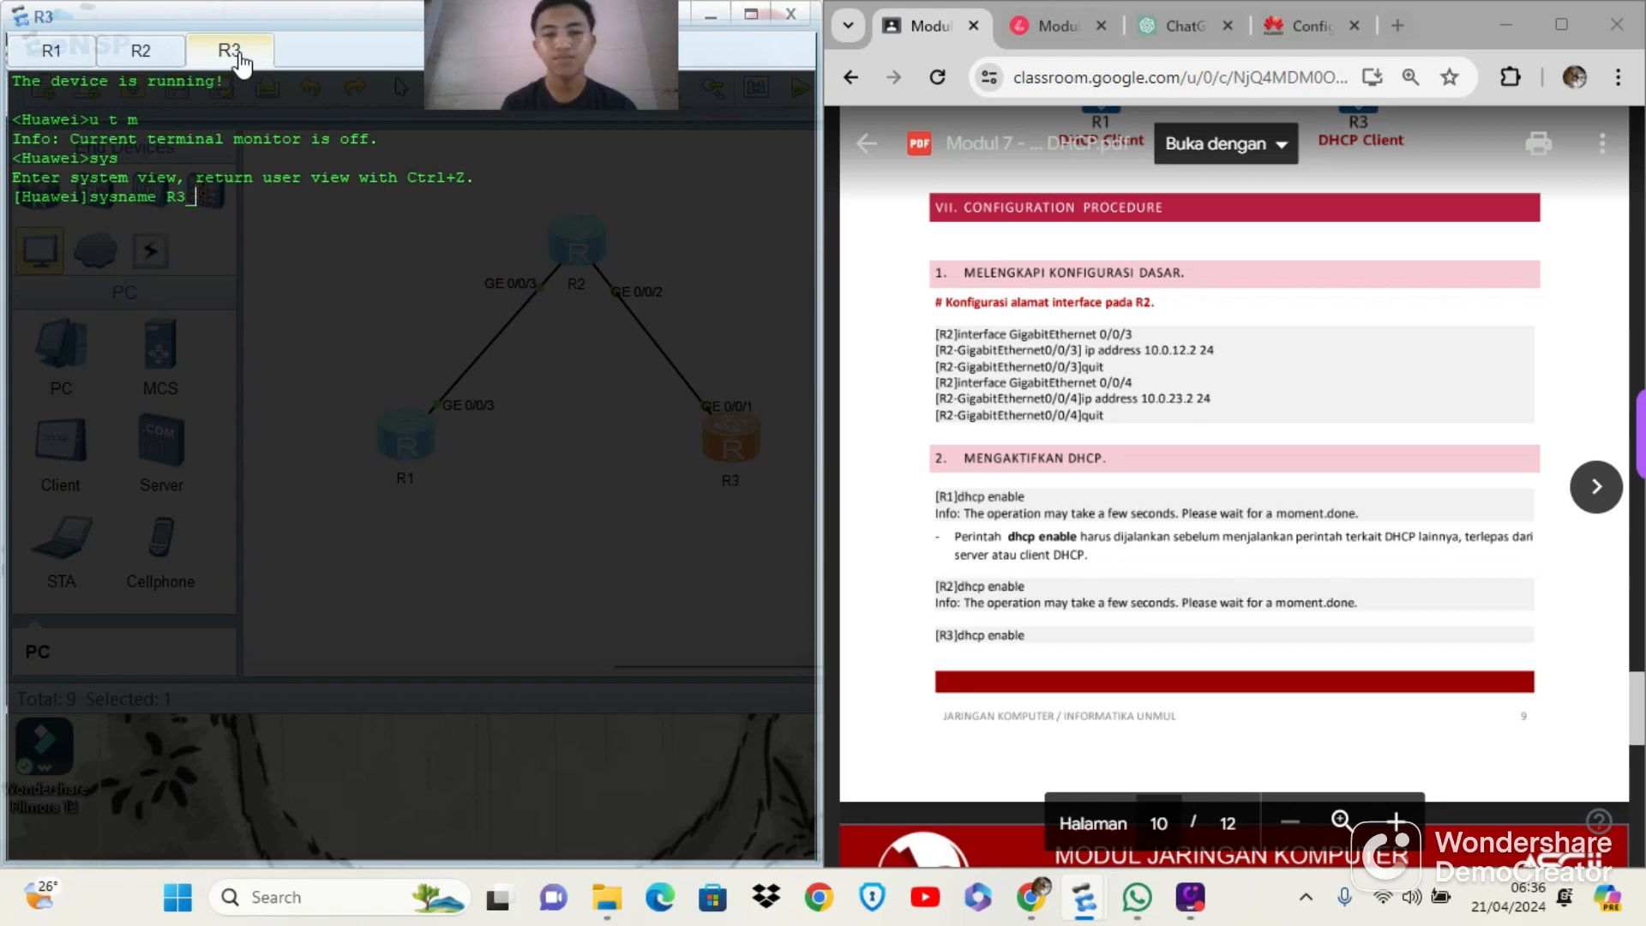
text( Client)
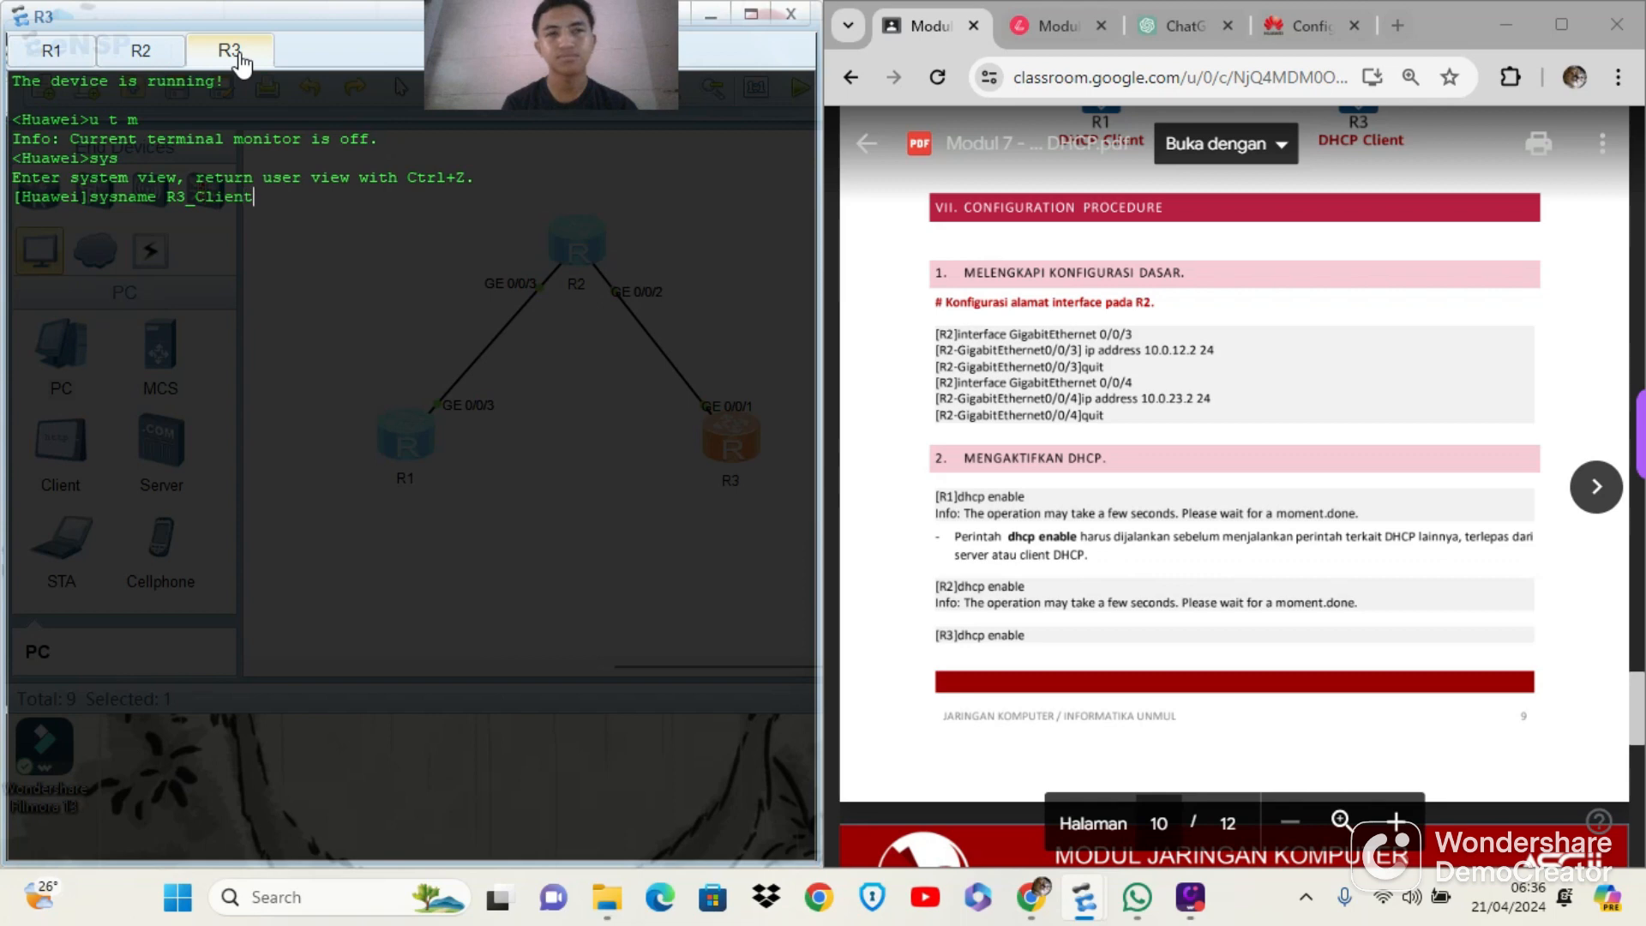
key(Return)
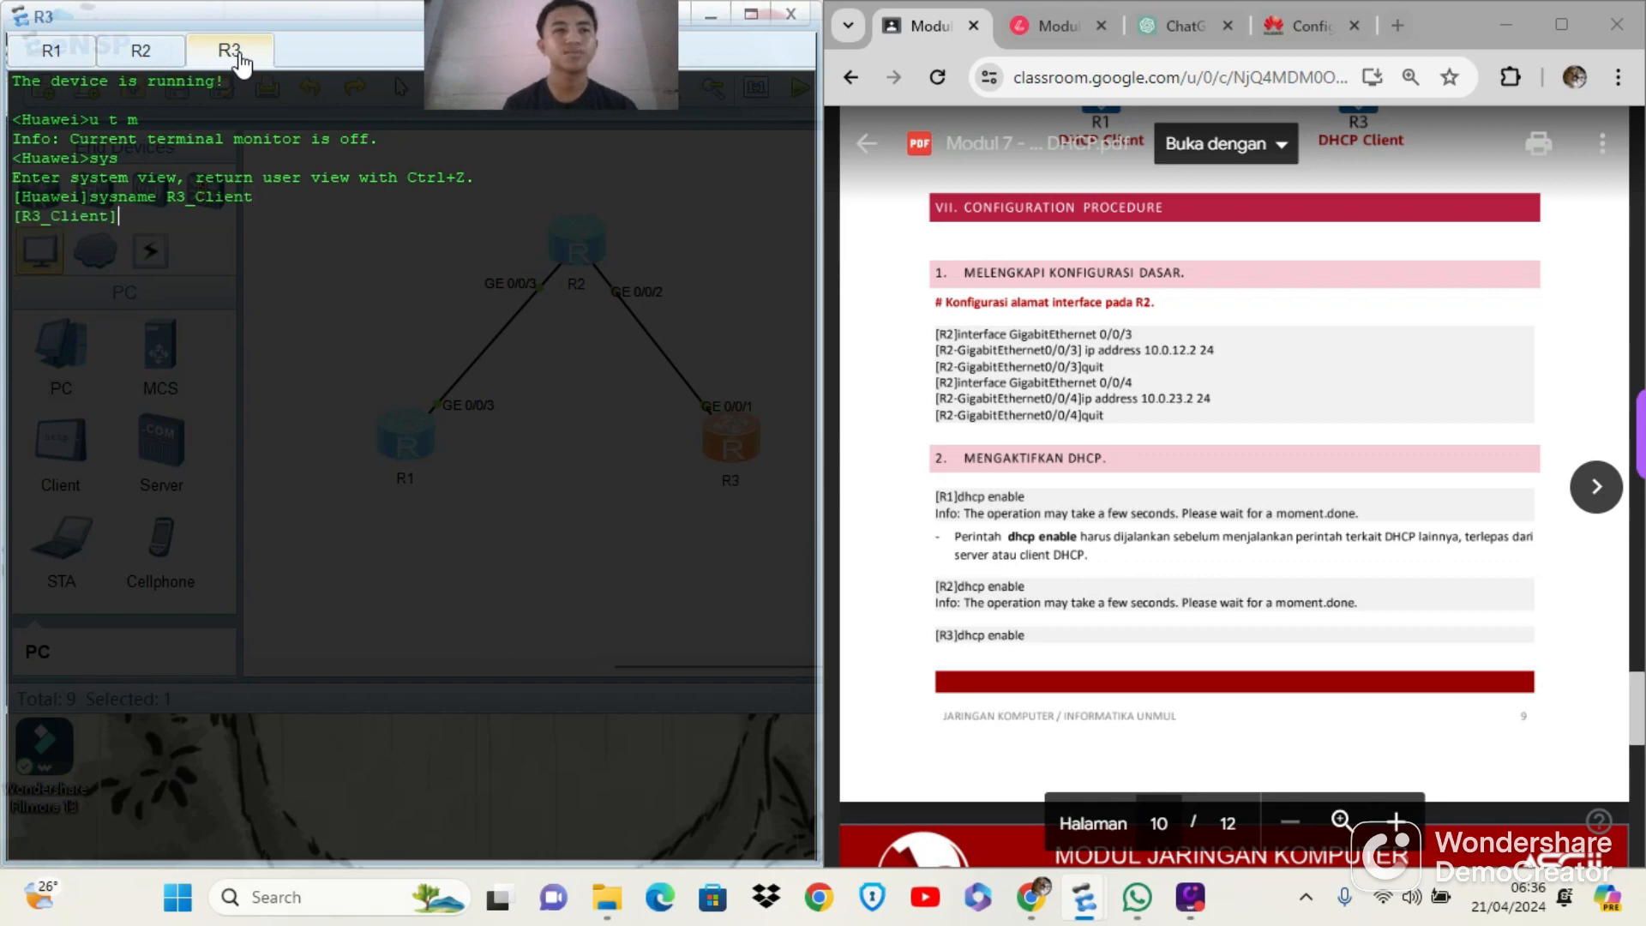
Enable DHCP on router R3 with the dhcp enable command
text(dhcp)
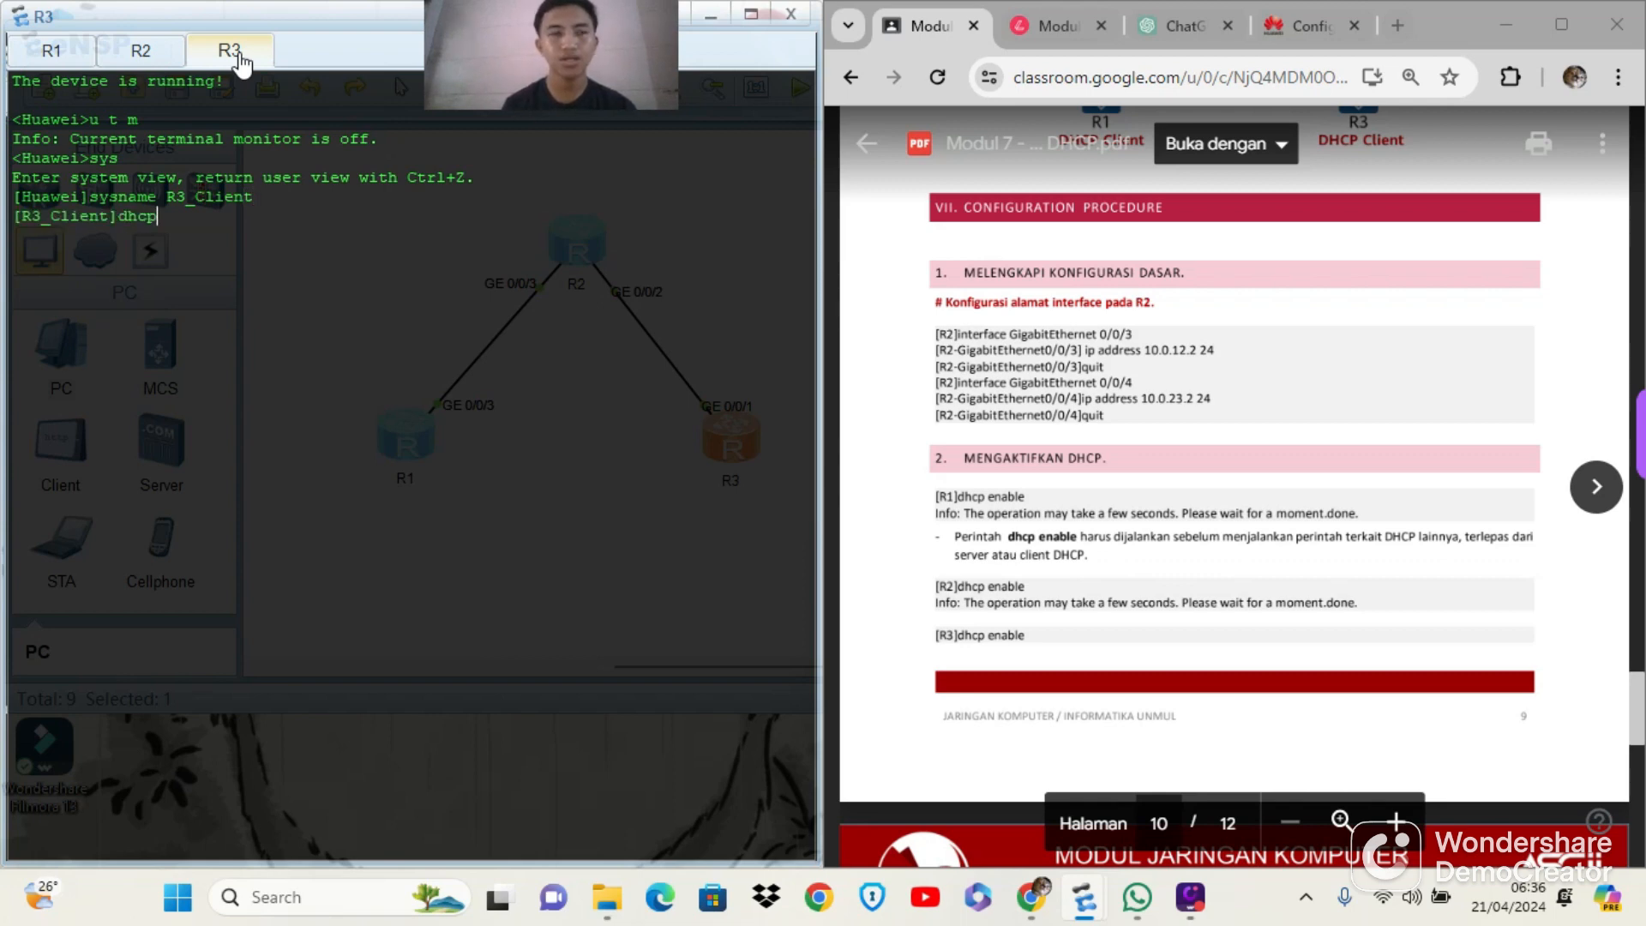
text( enable)
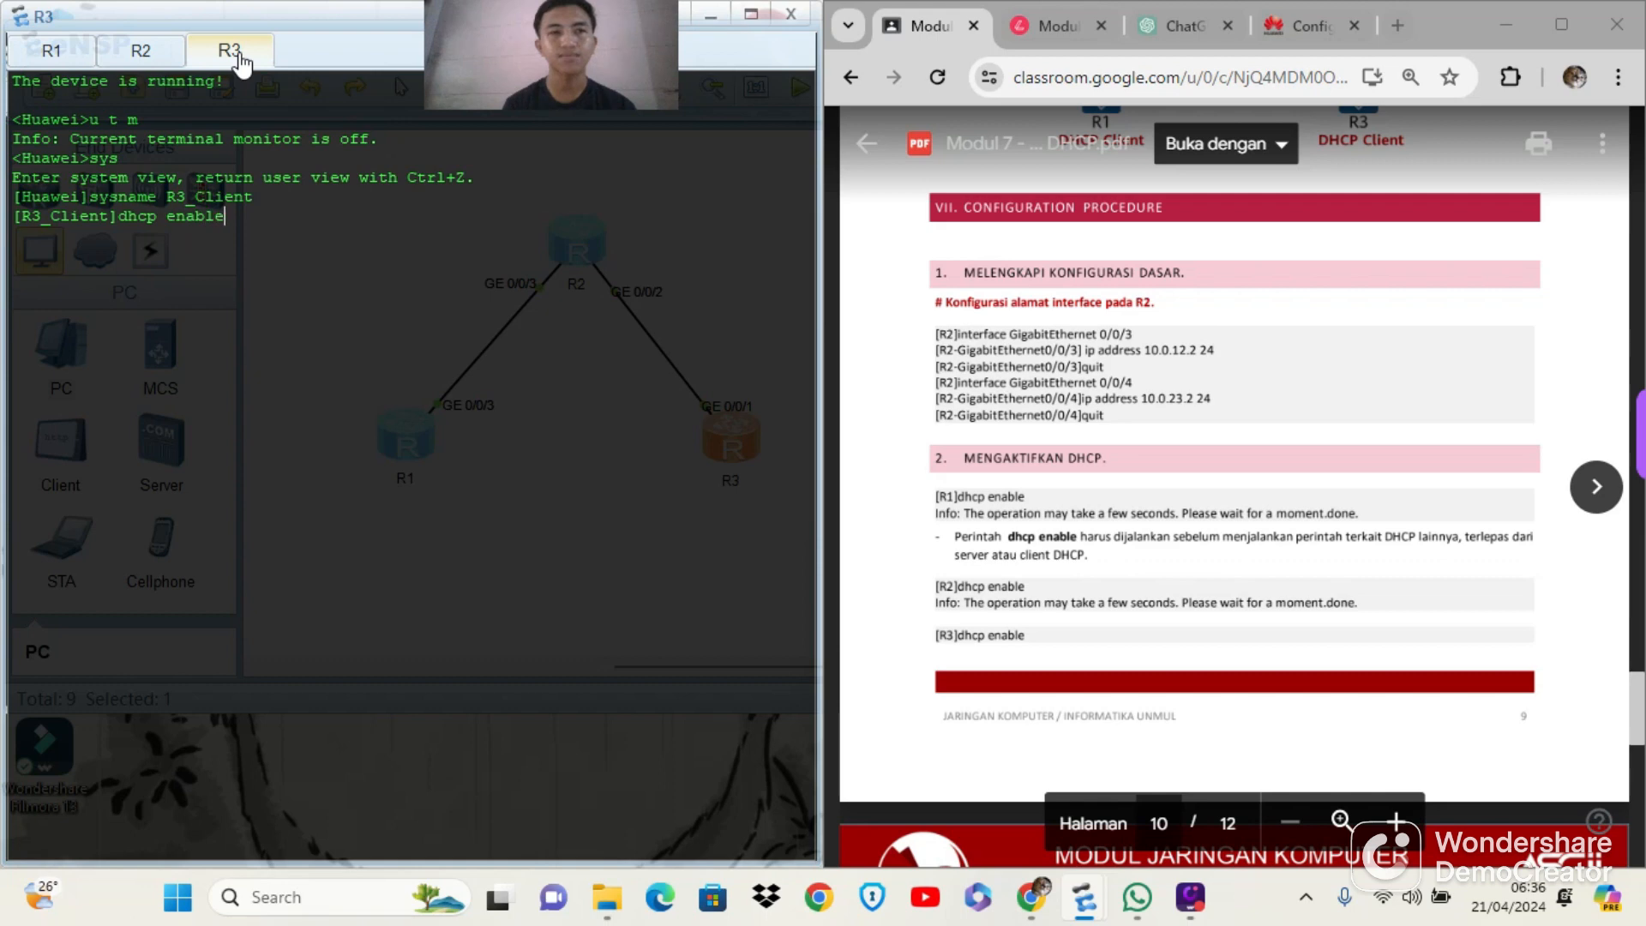
key(Return)
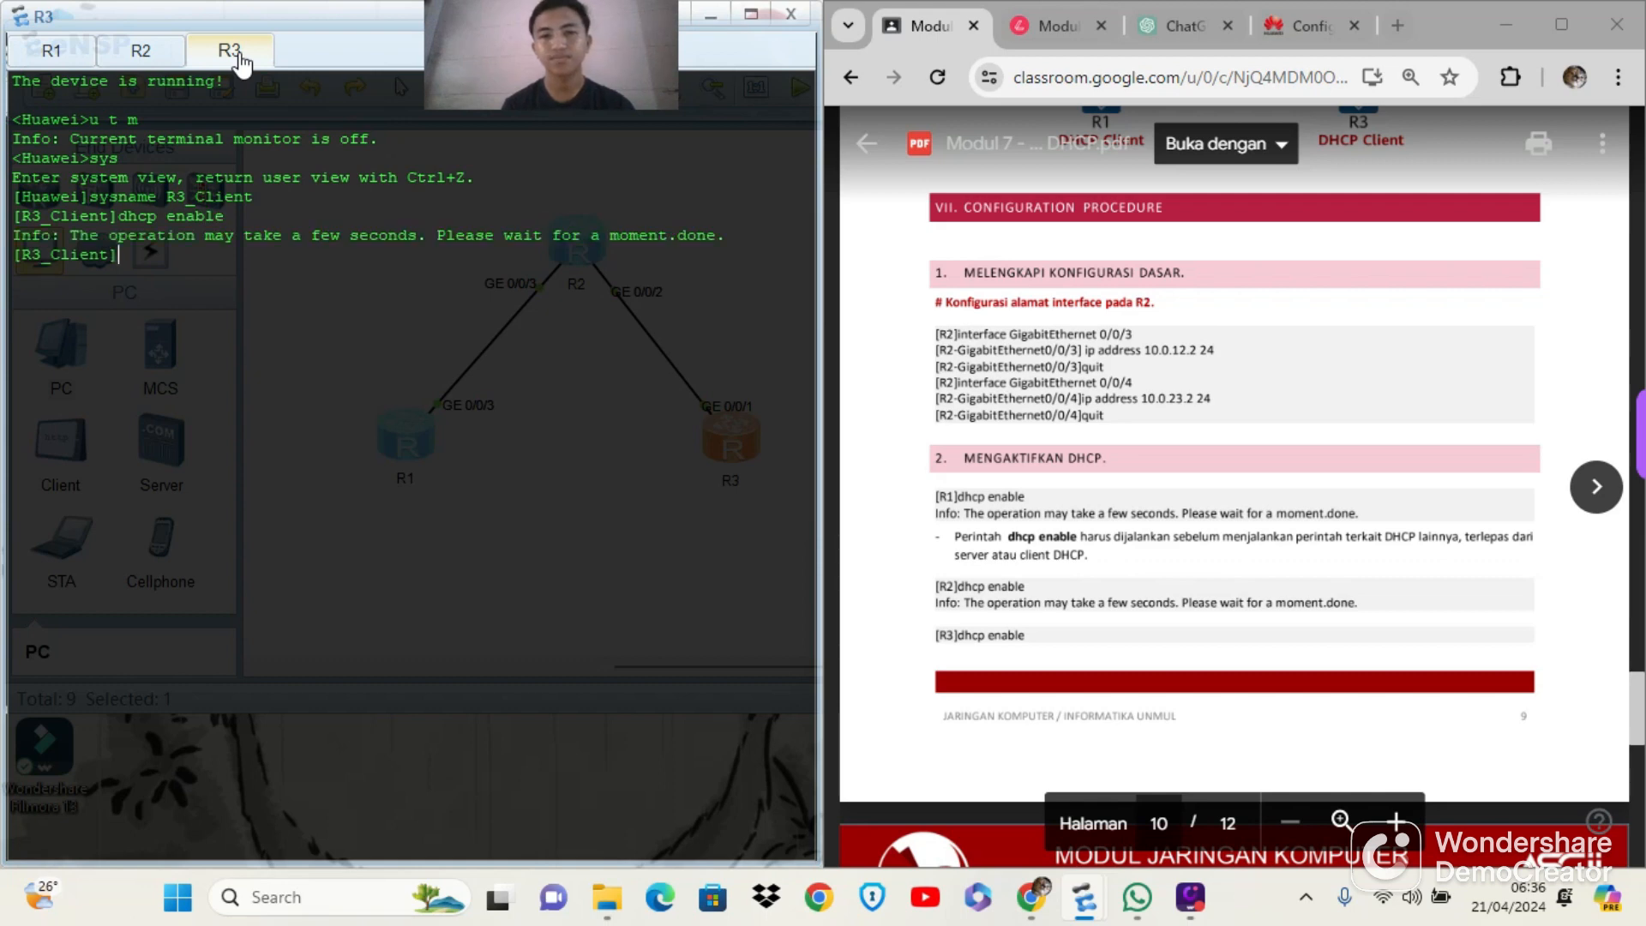
Enable DHCP on router R2 with the dhcp enable command
click(163, 69)
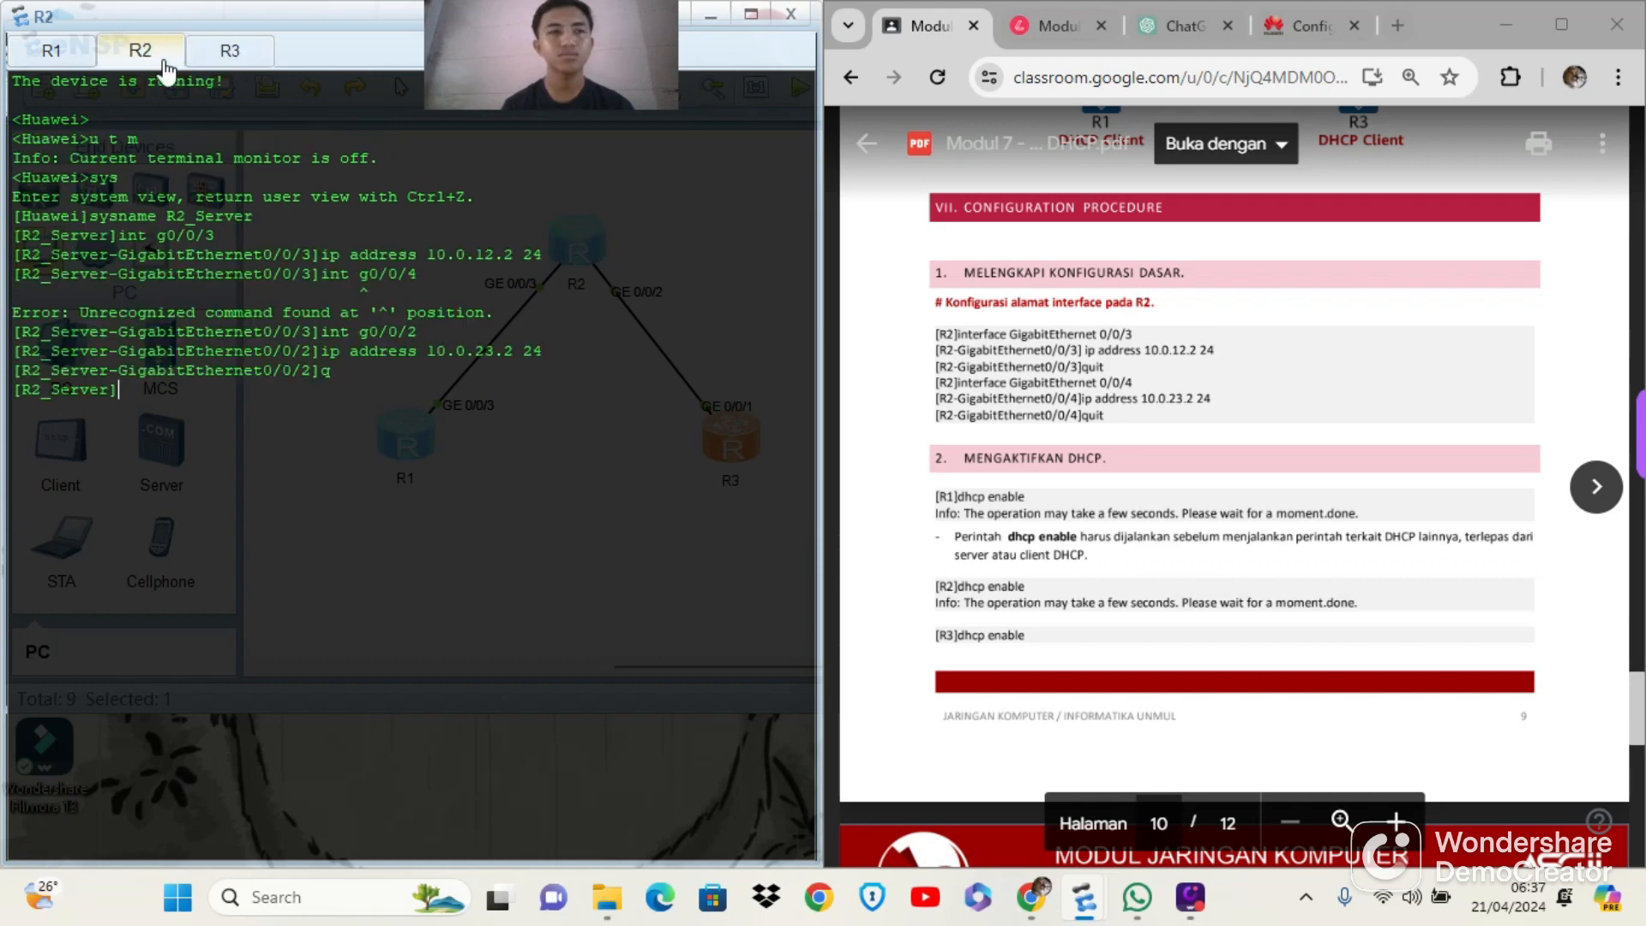
text(dhcp enab)
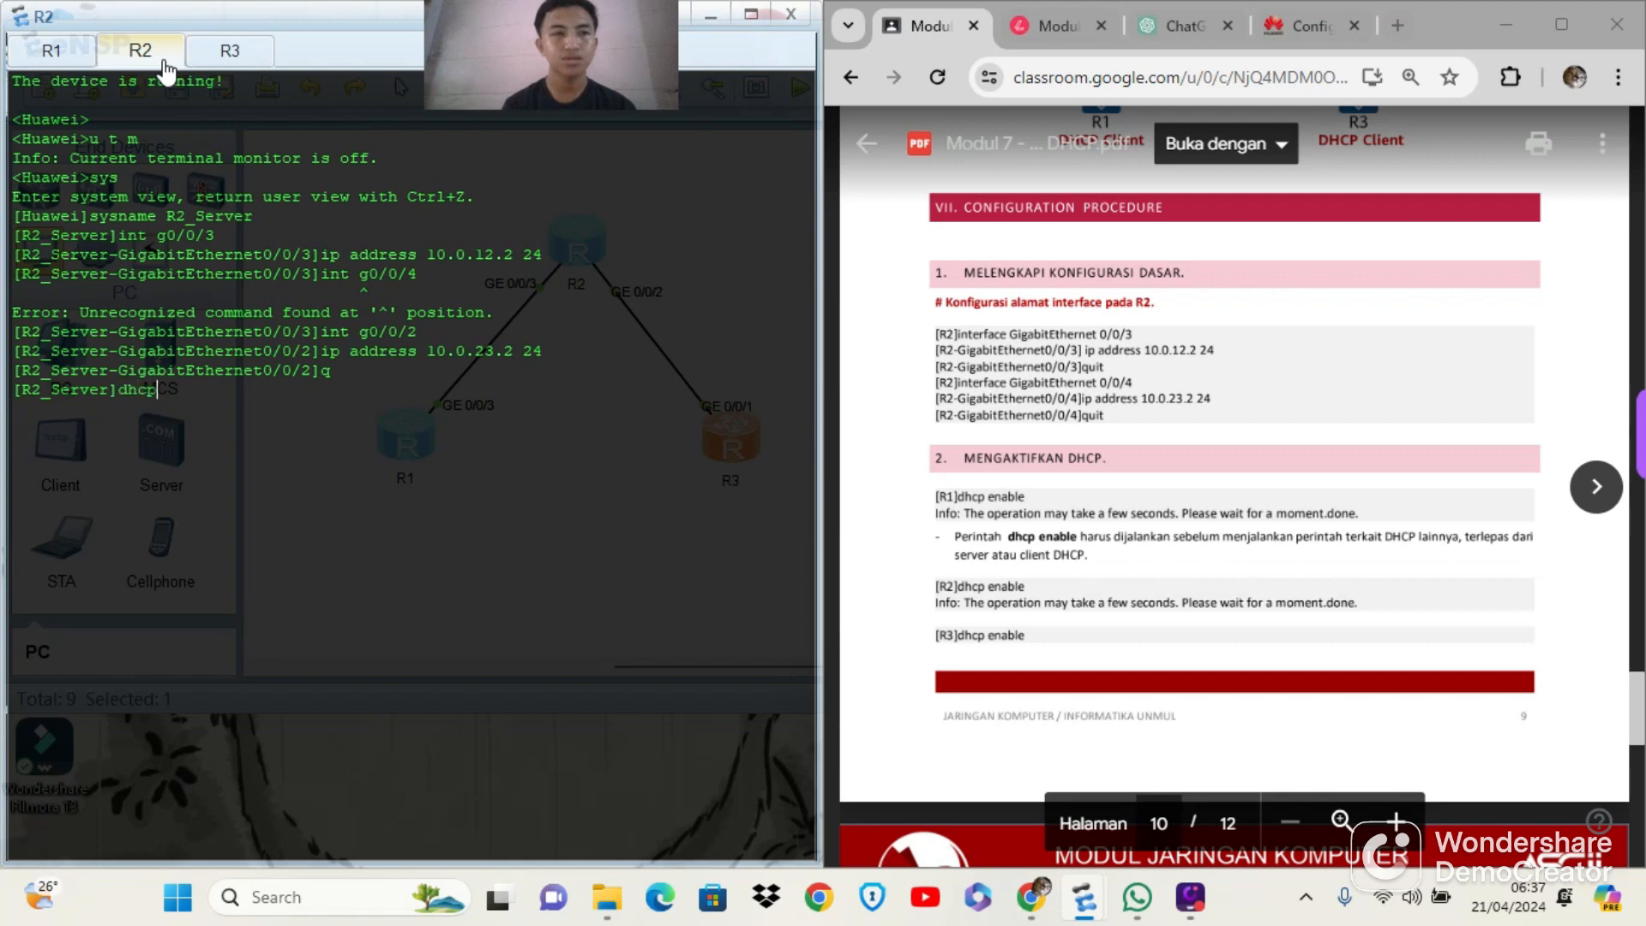
text(enable)
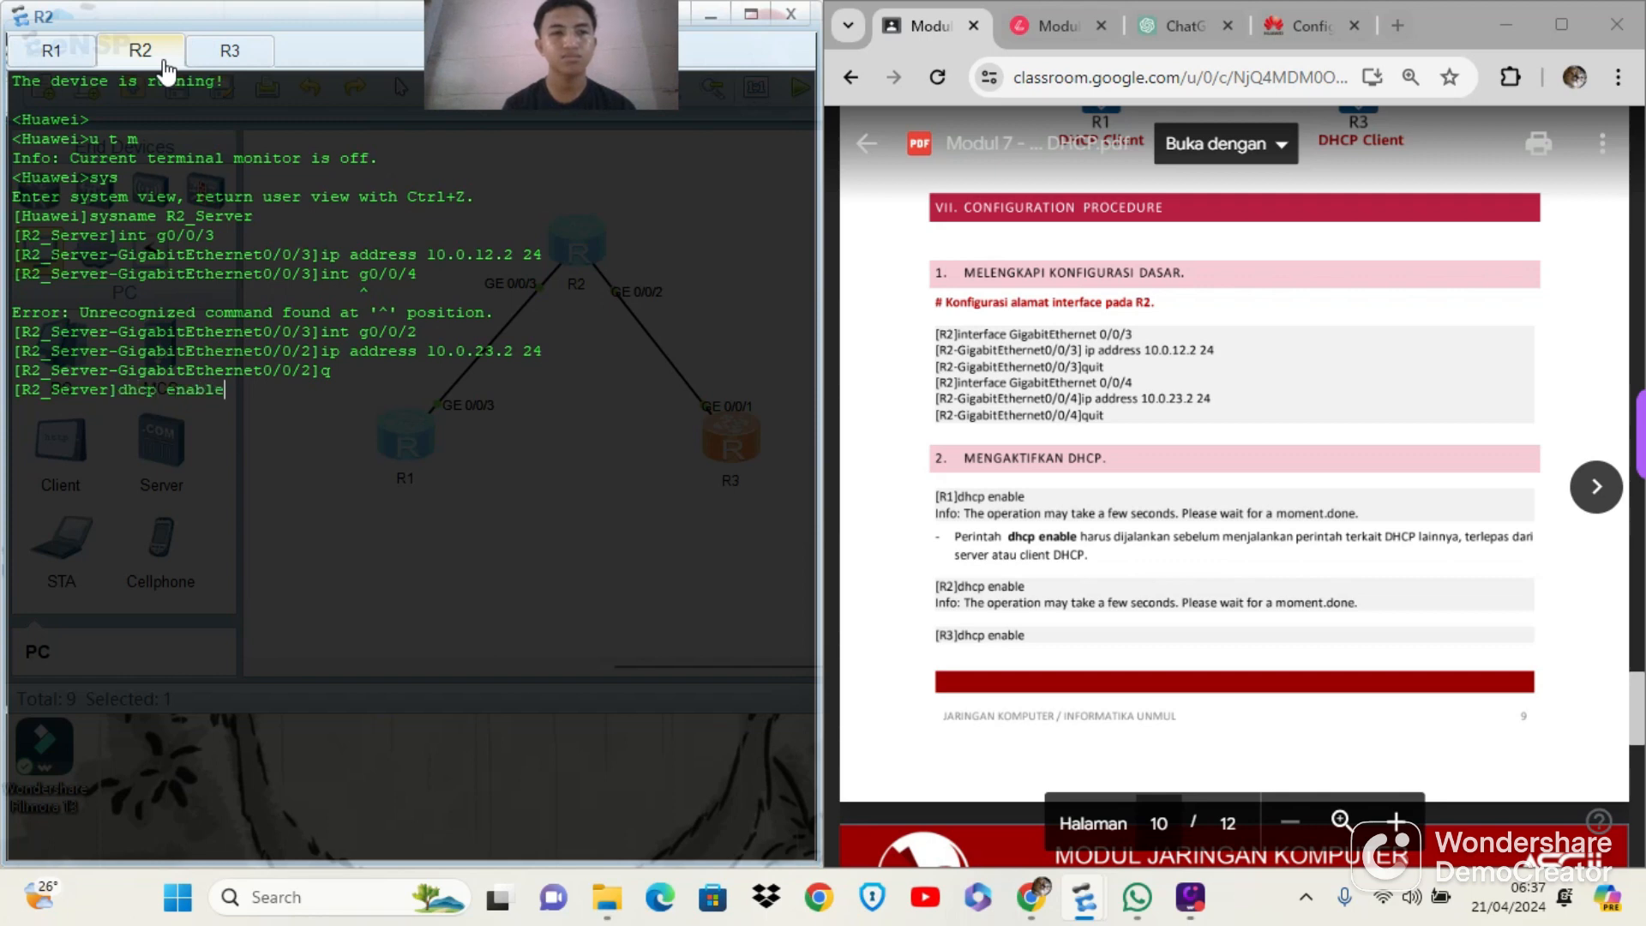
key(Return)
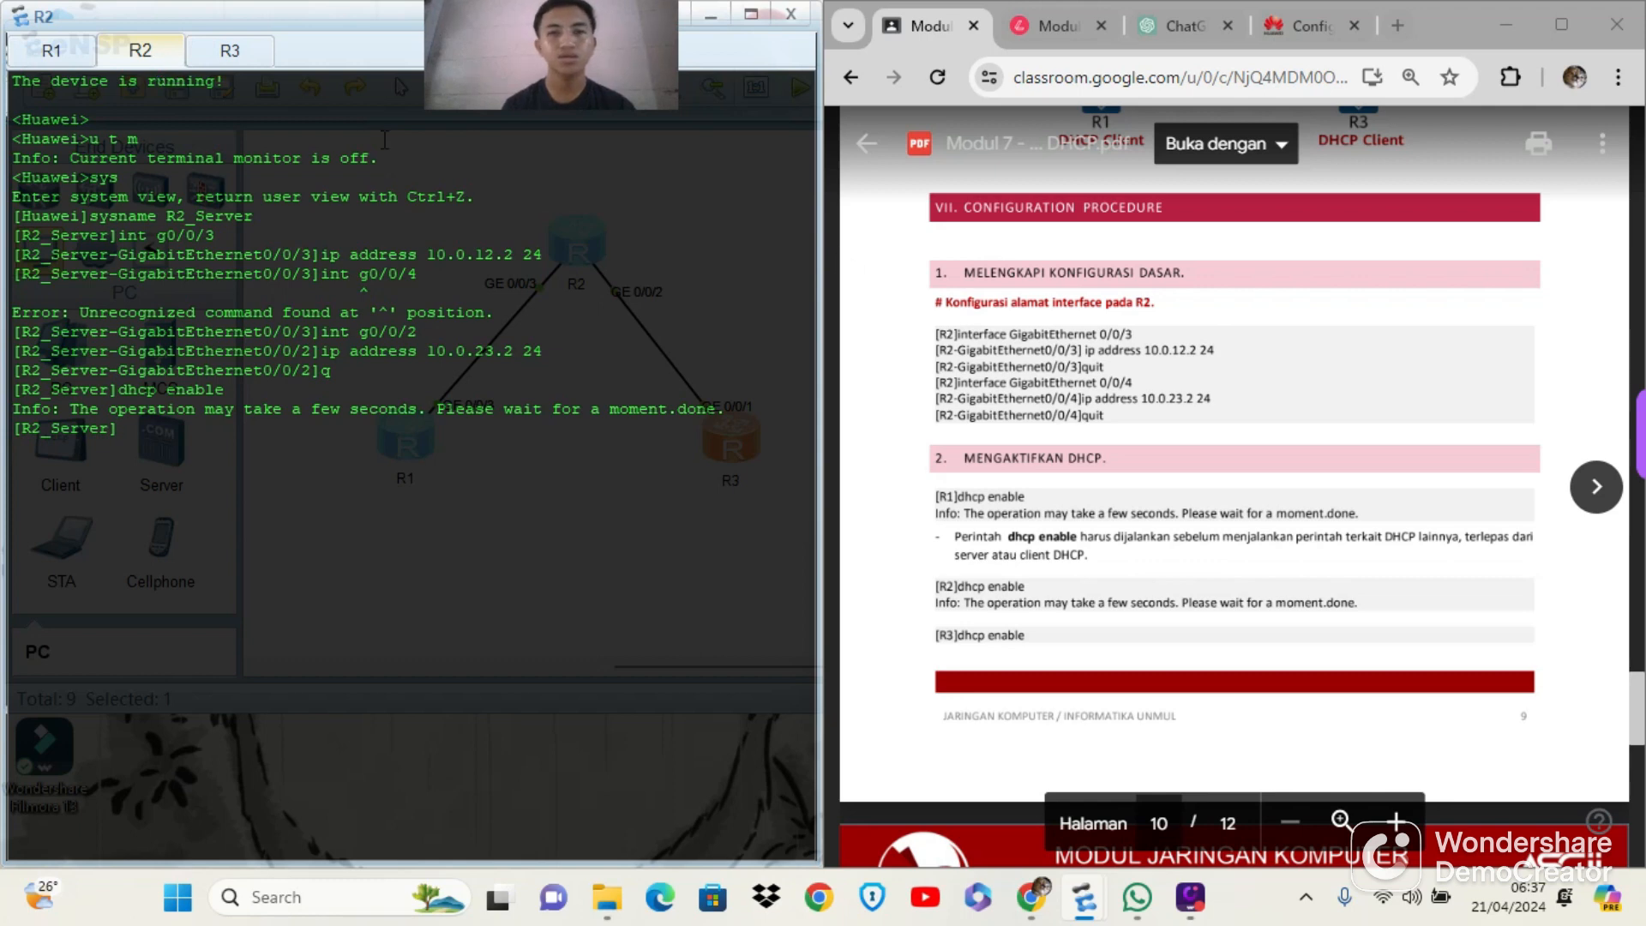
Read the module's section 3 on configuring the address pools on R2
scroll(1230, 472, down, 2)
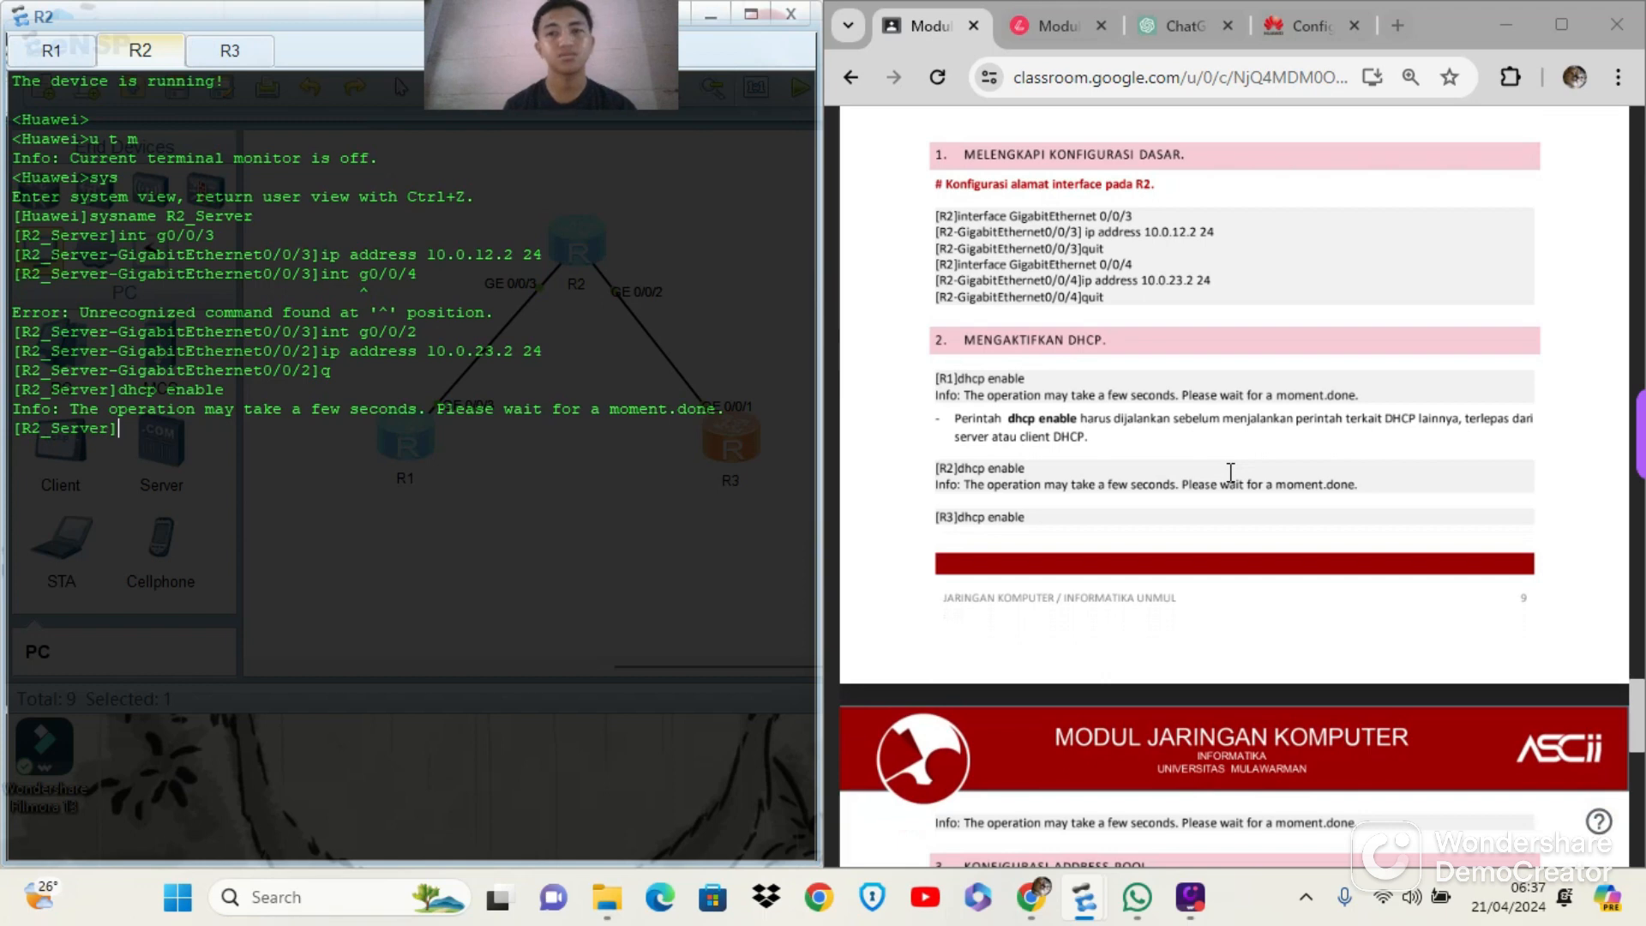
scroll(1231, 472, down, 3)
scroll(1230, 472, down, 5)
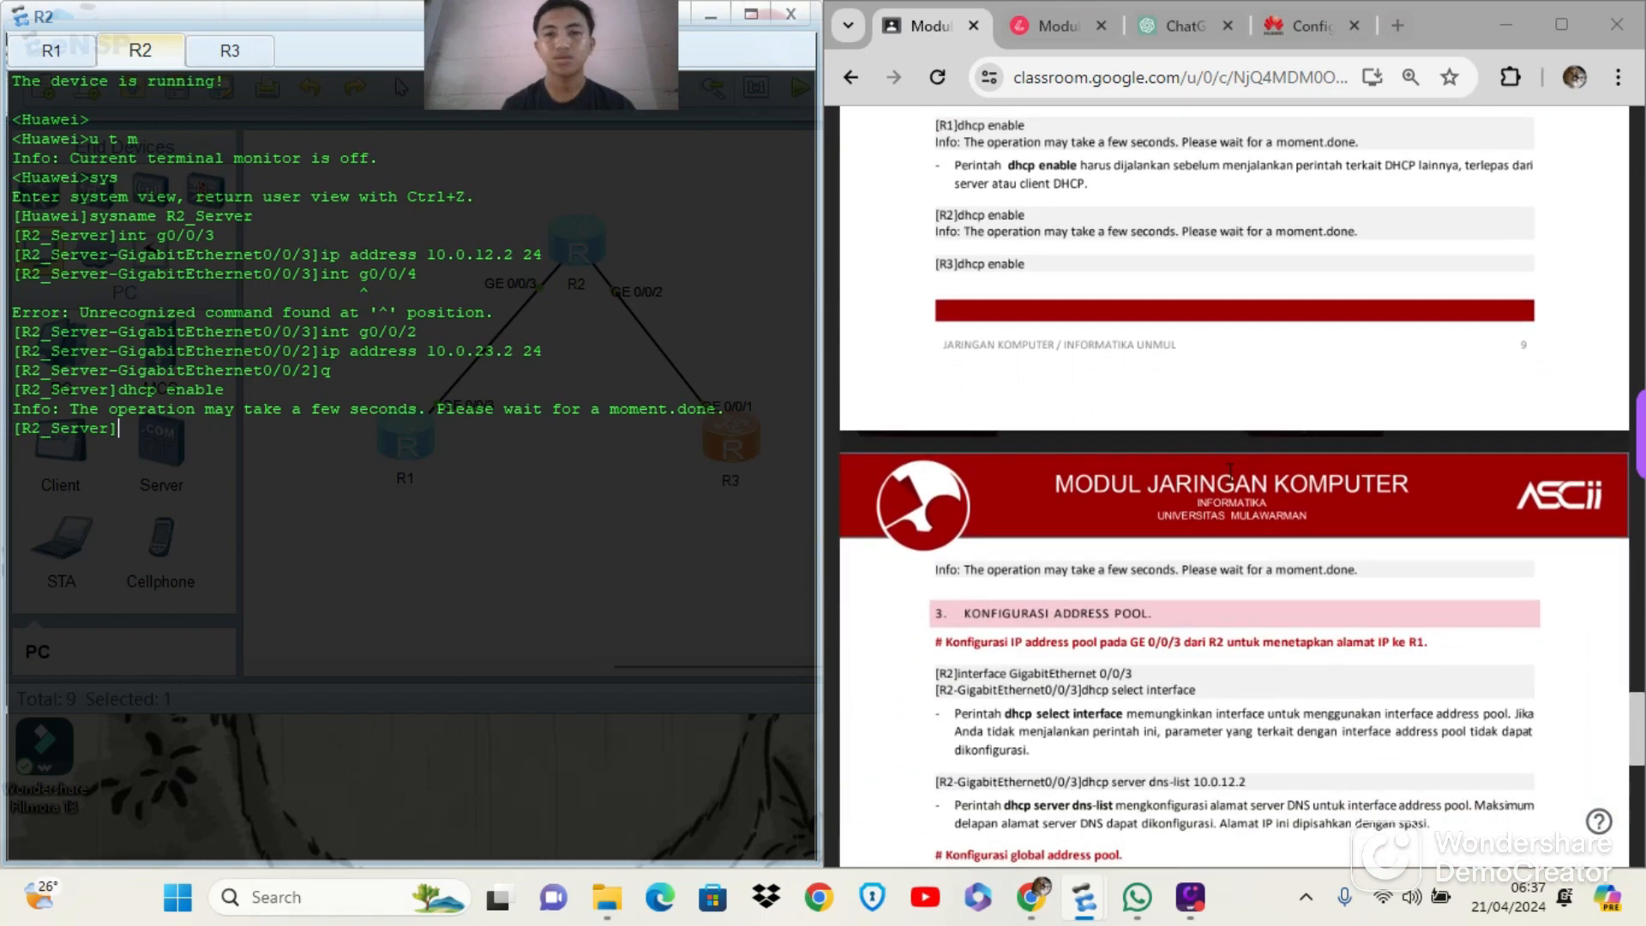
scroll(1230, 473, up, 1)
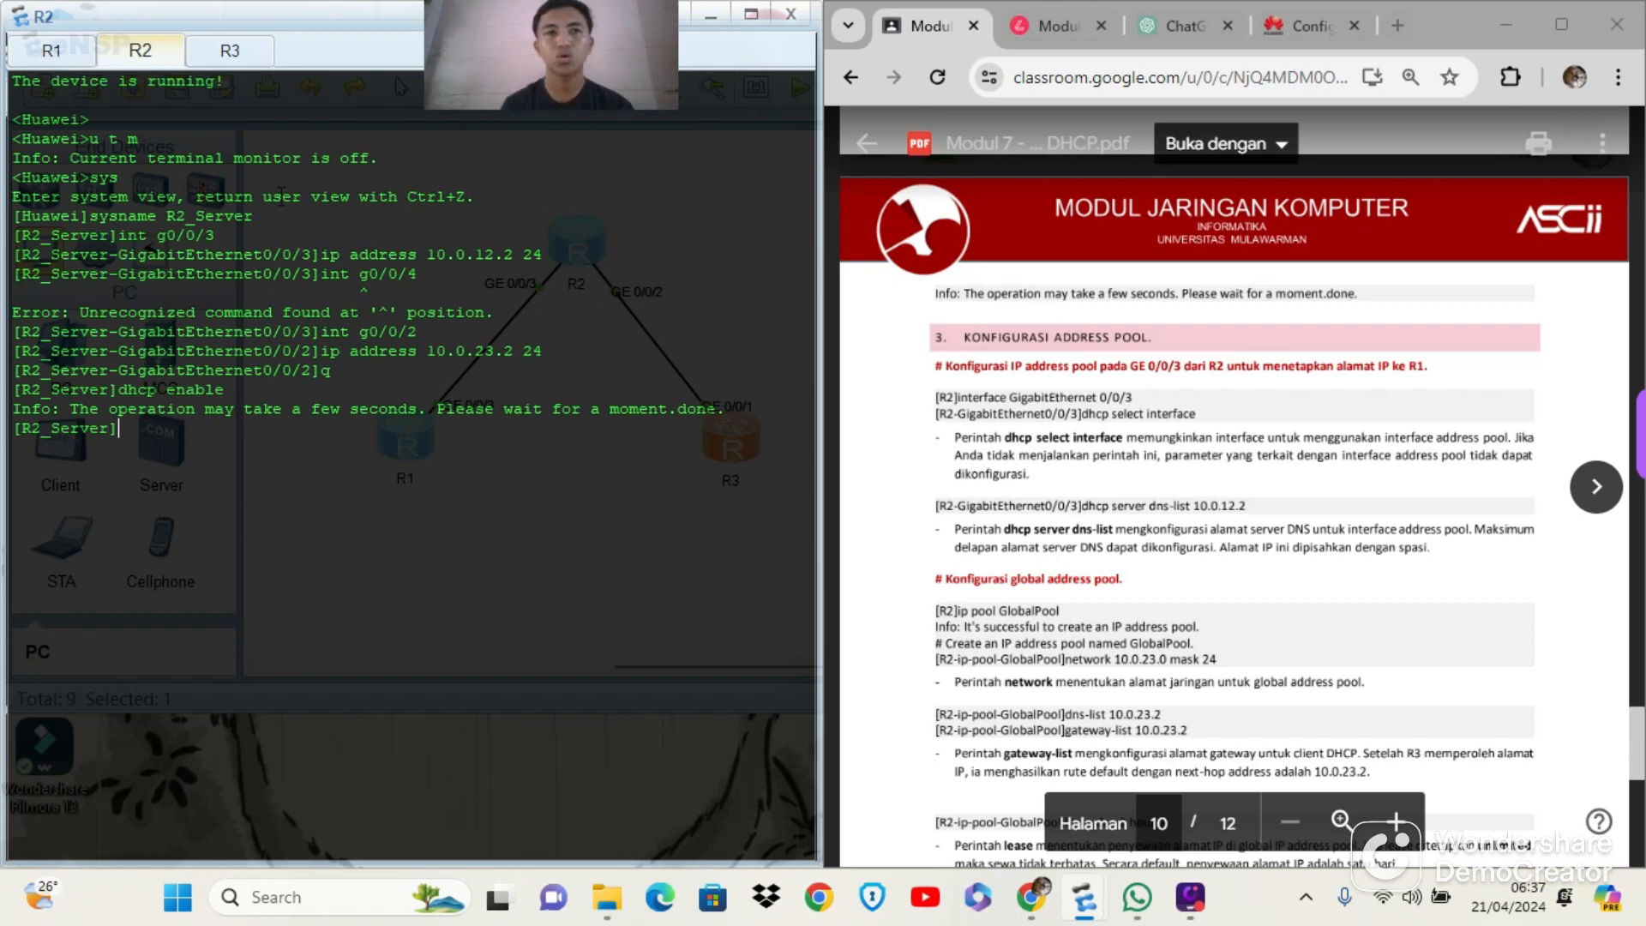
mouse_move(1190, 917)
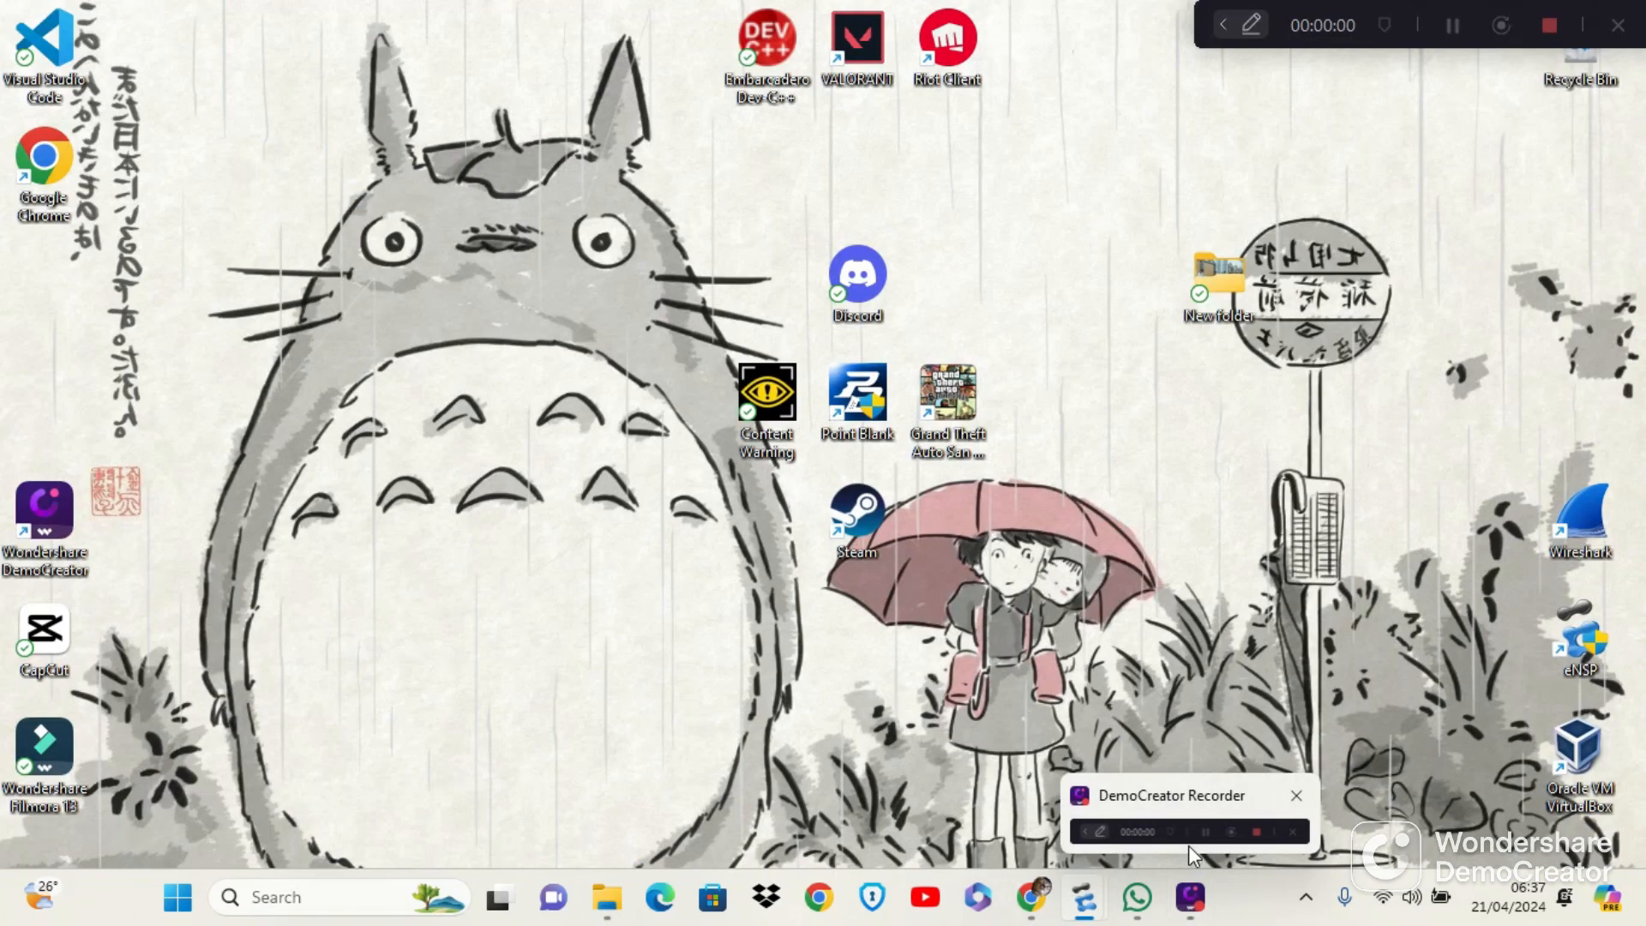
click(1188, 845)
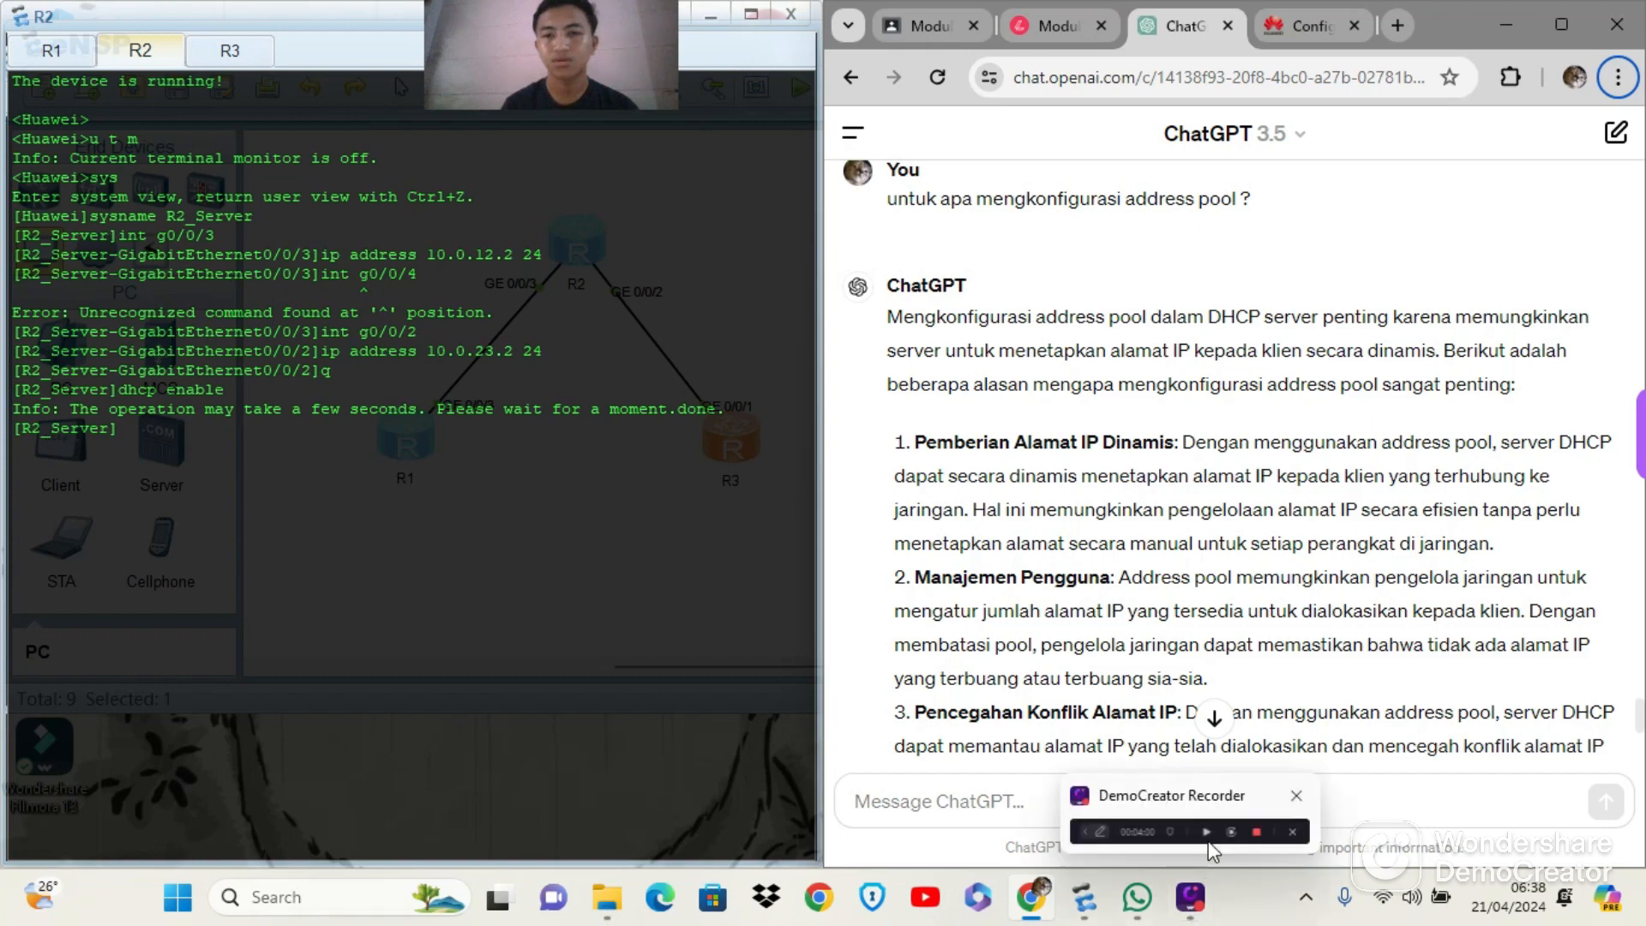
click(1210, 841)
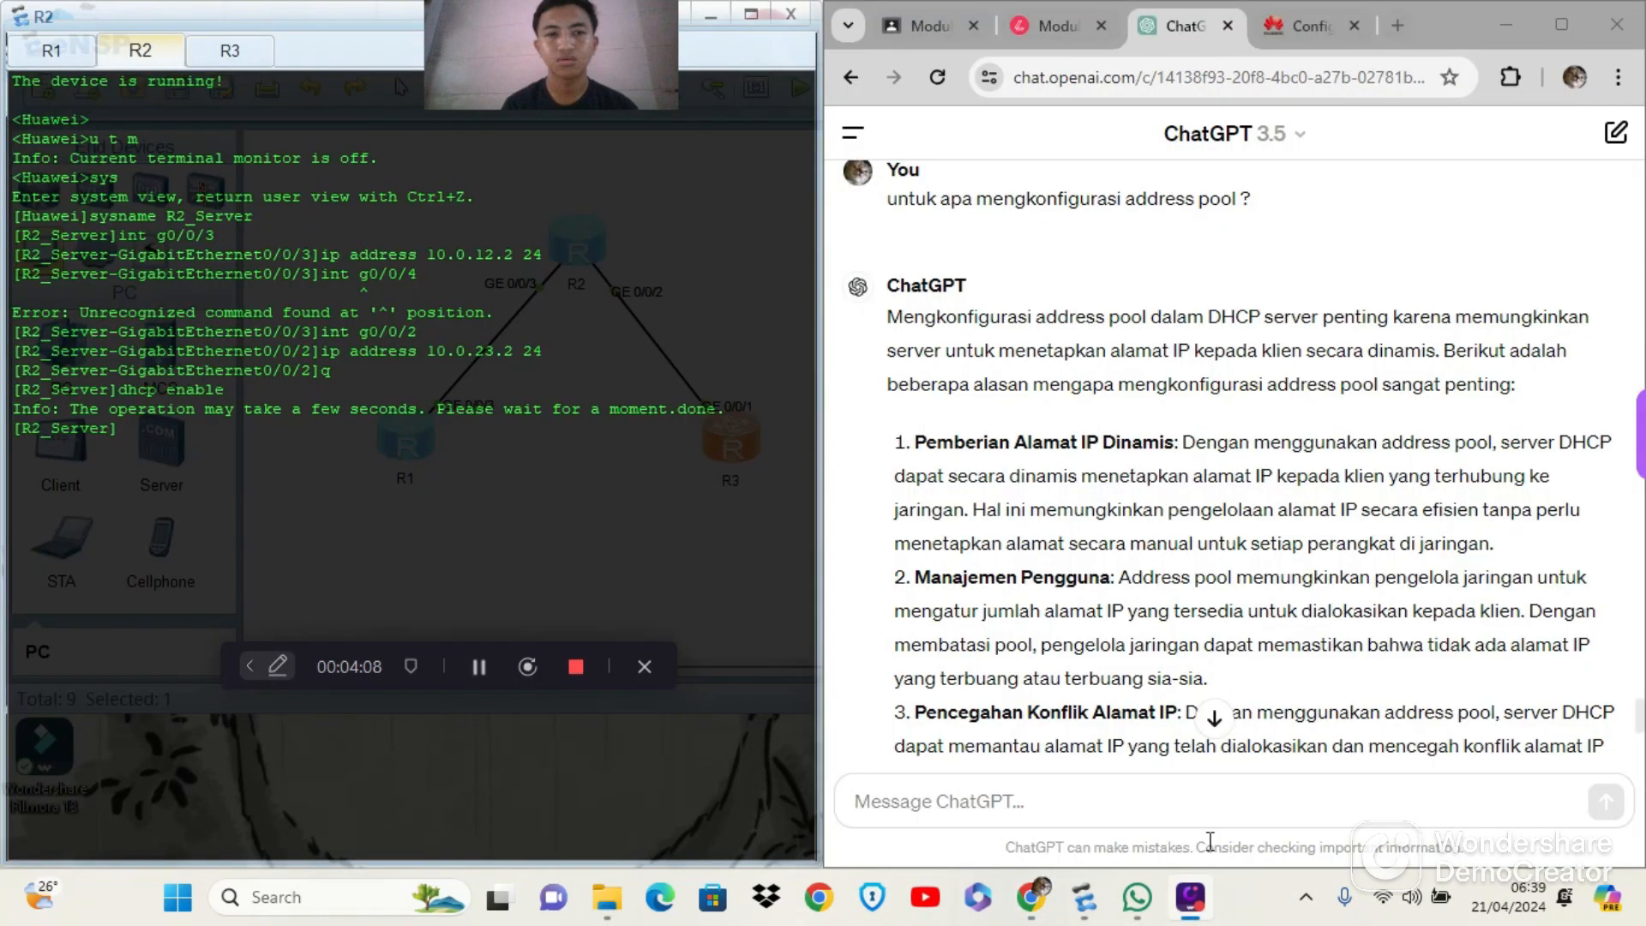
click(639, 669)
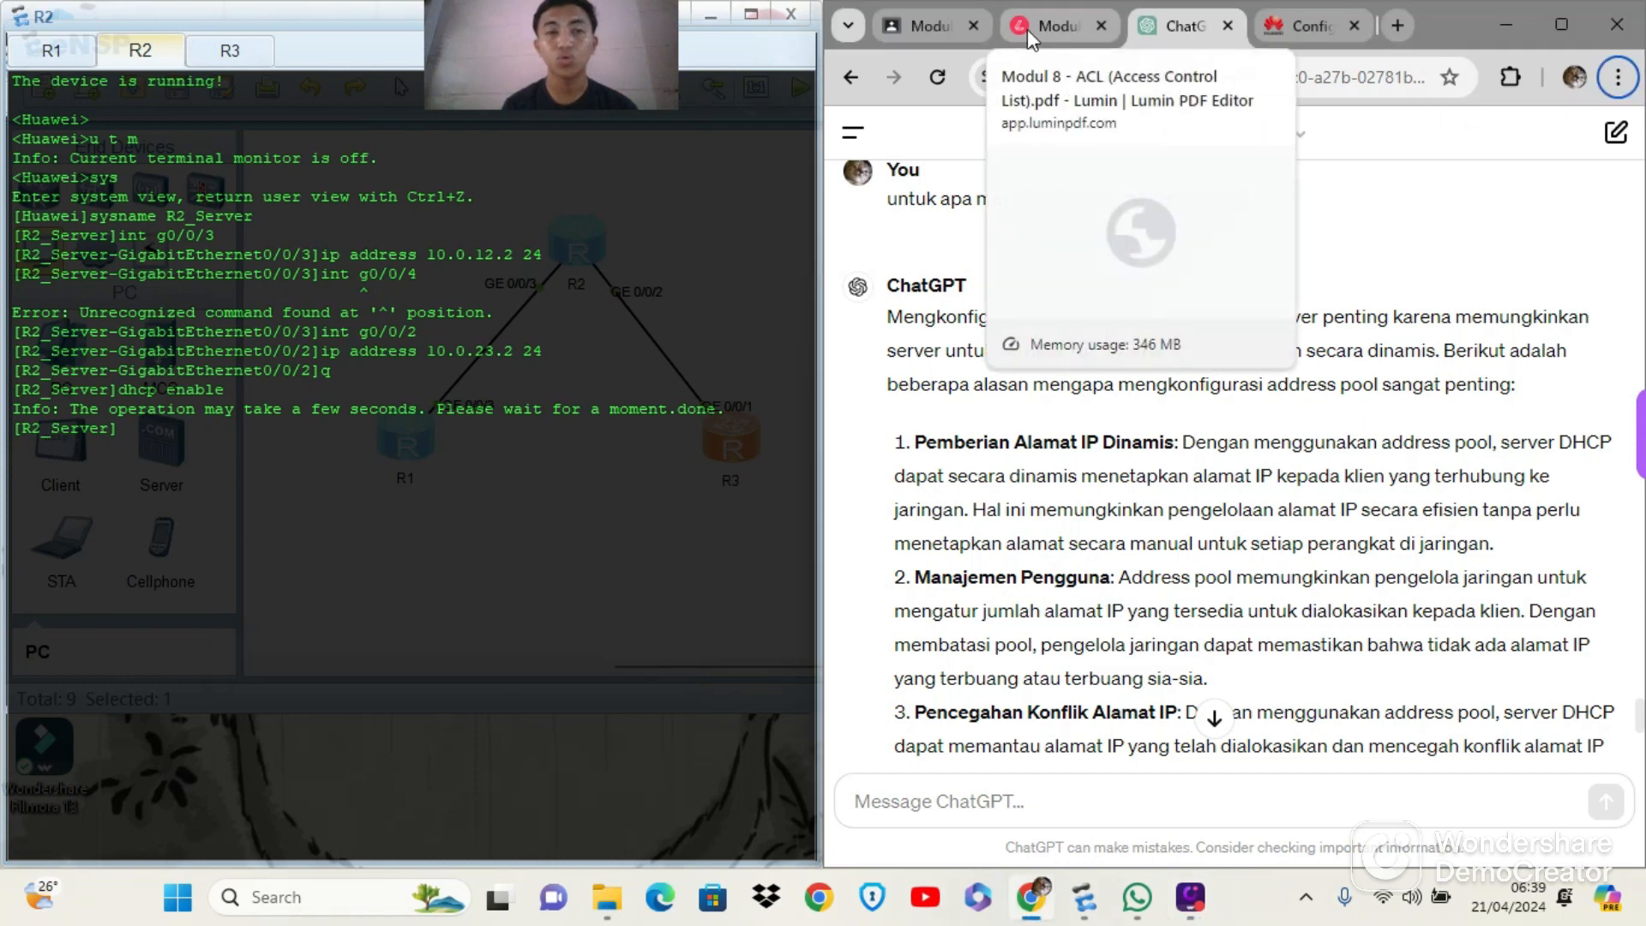
mouse_move(1191, 909)
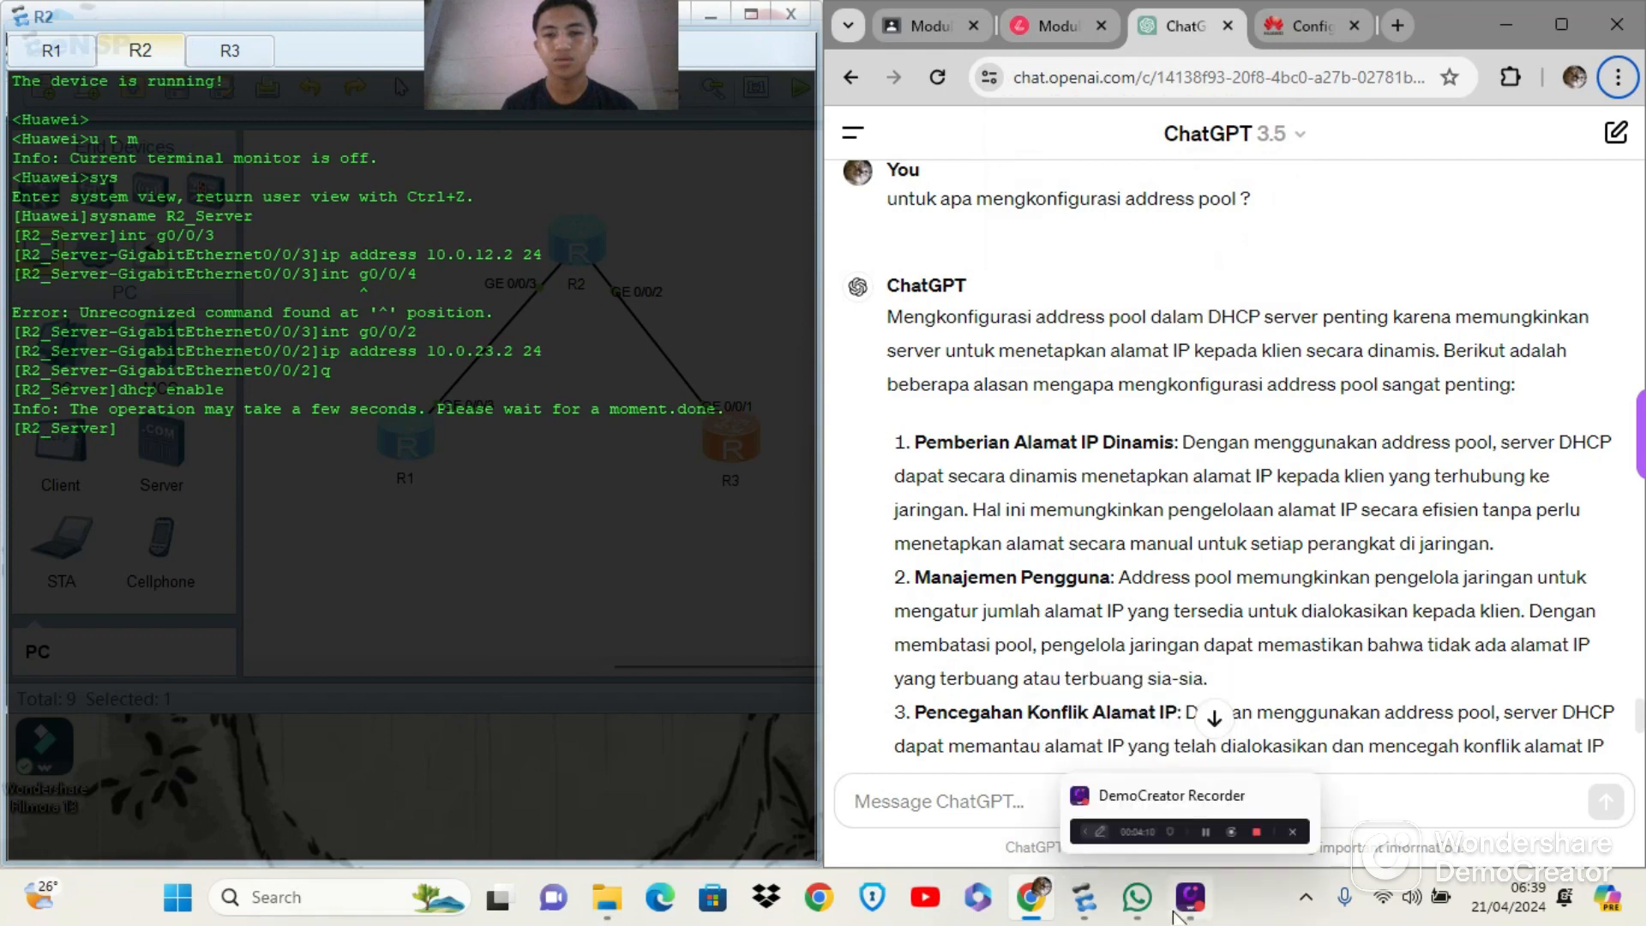
mouse_move(1196, 836)
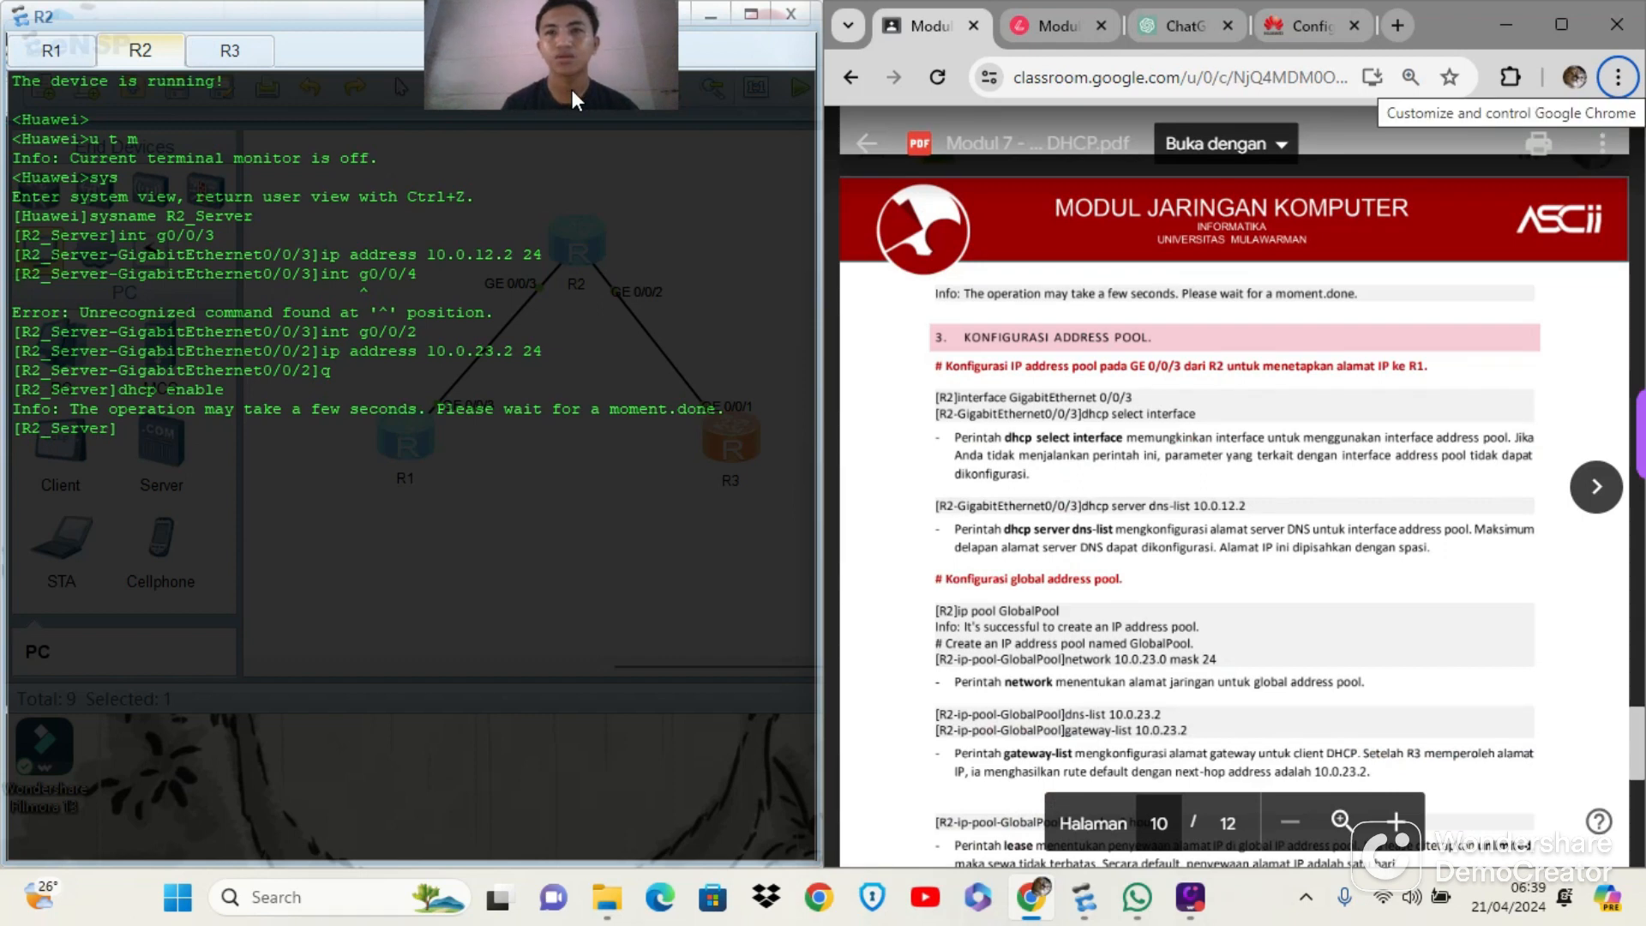
click(1180, 905)
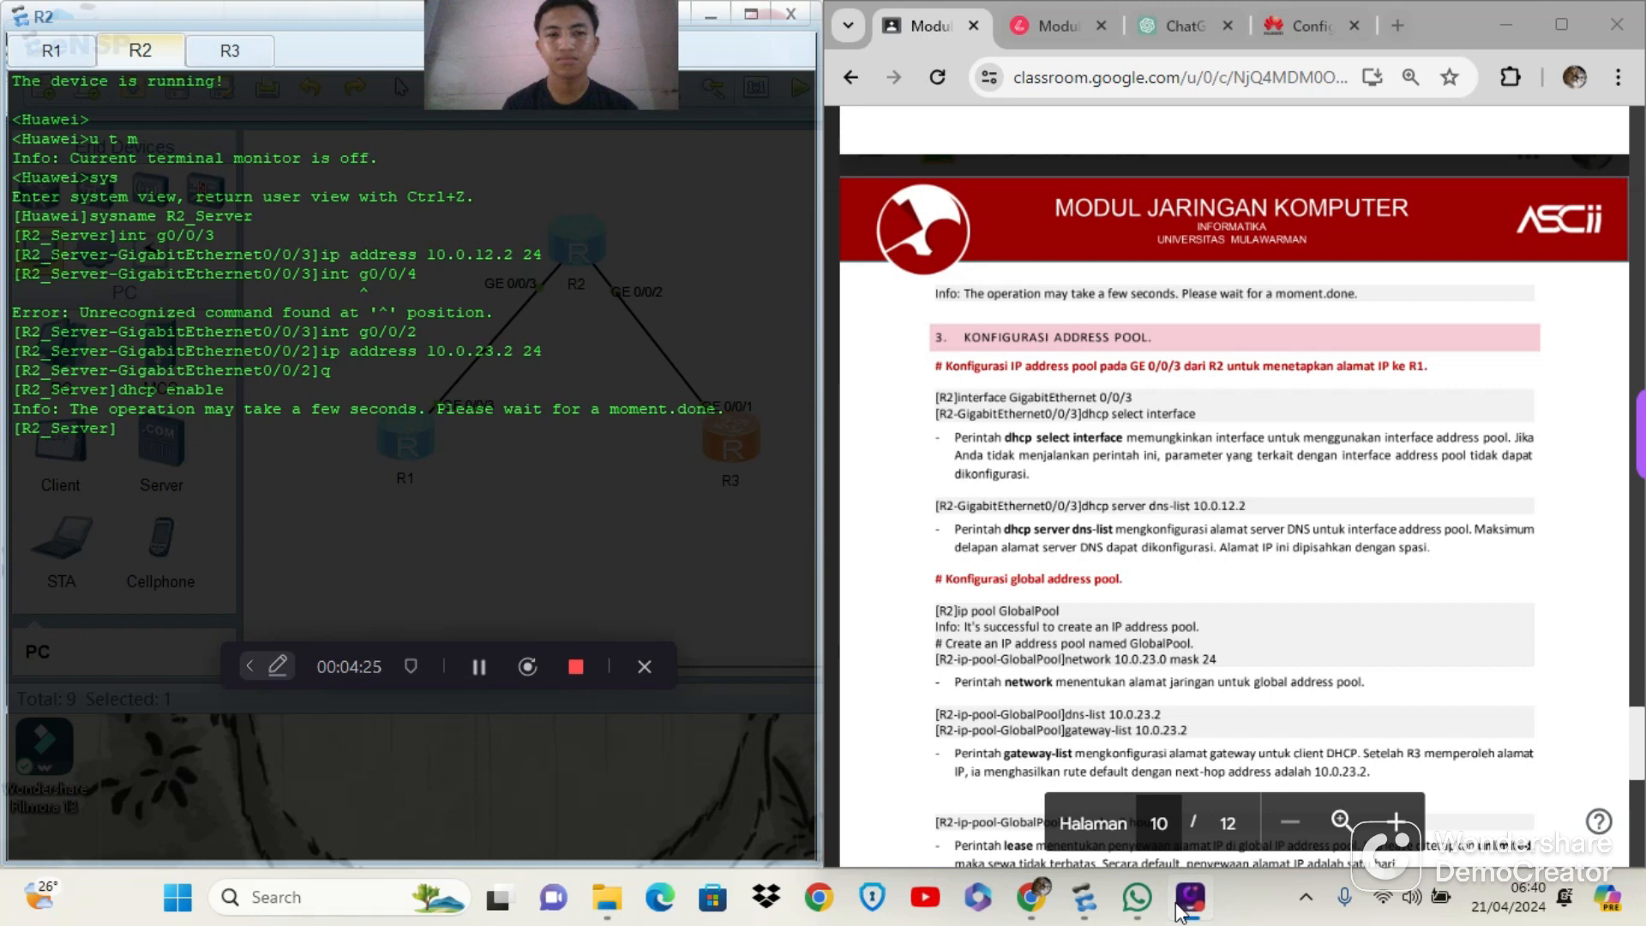
click(643, 669)
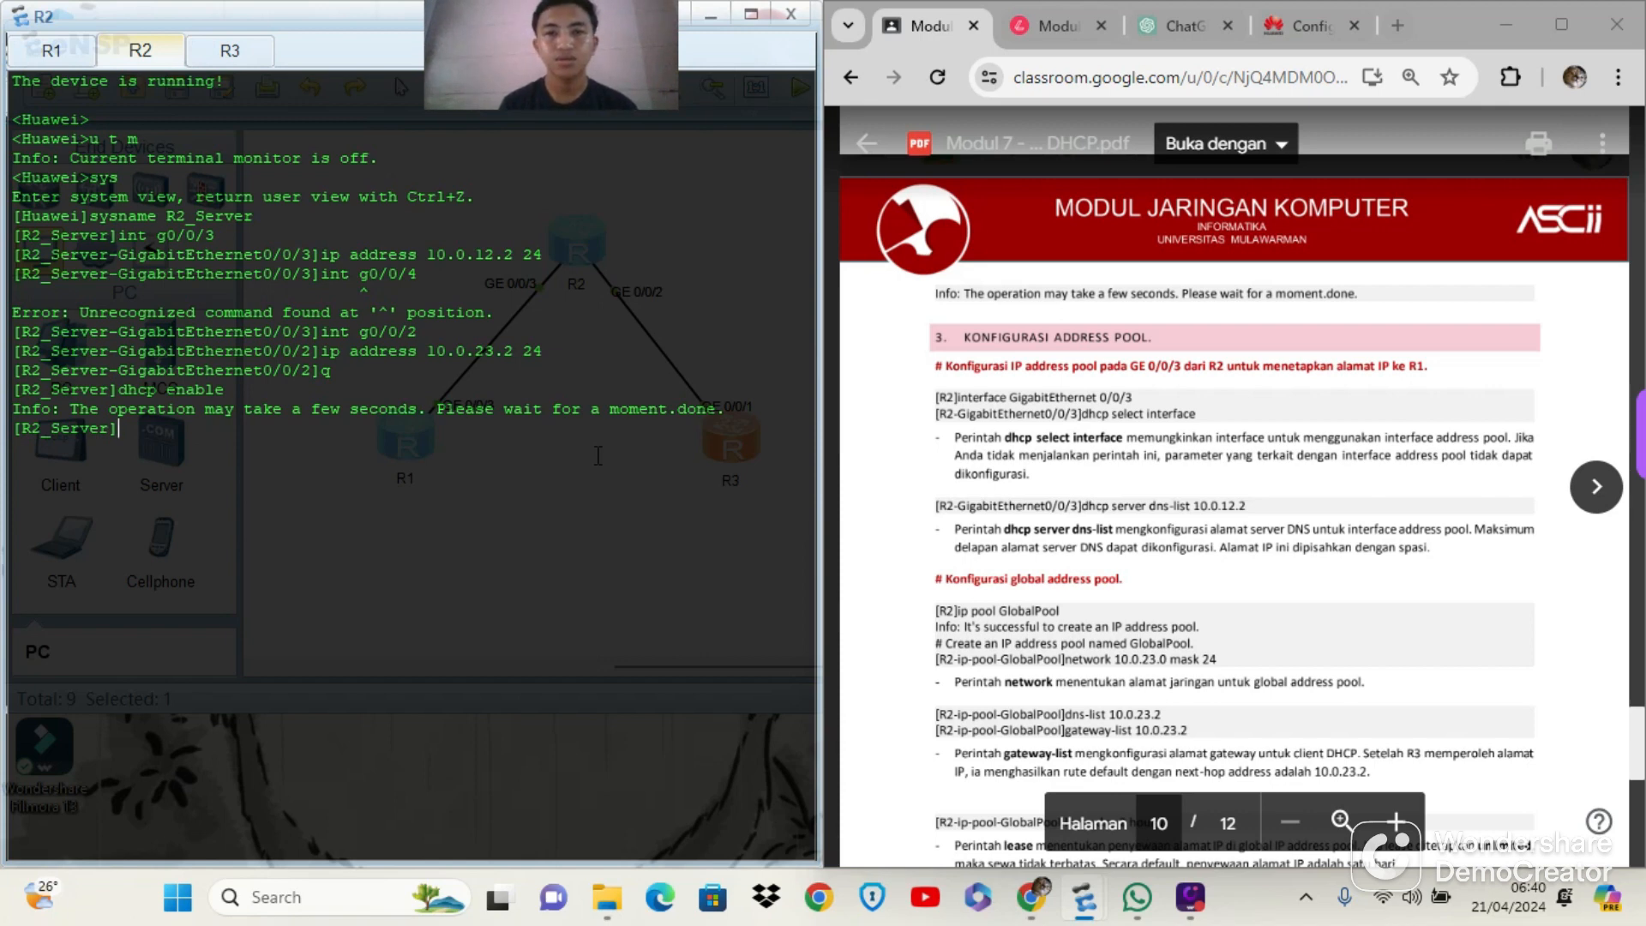
Enter interface g0/0/3 on R2 and make it use its interface address pool with dhcp select interface
text(int g0)
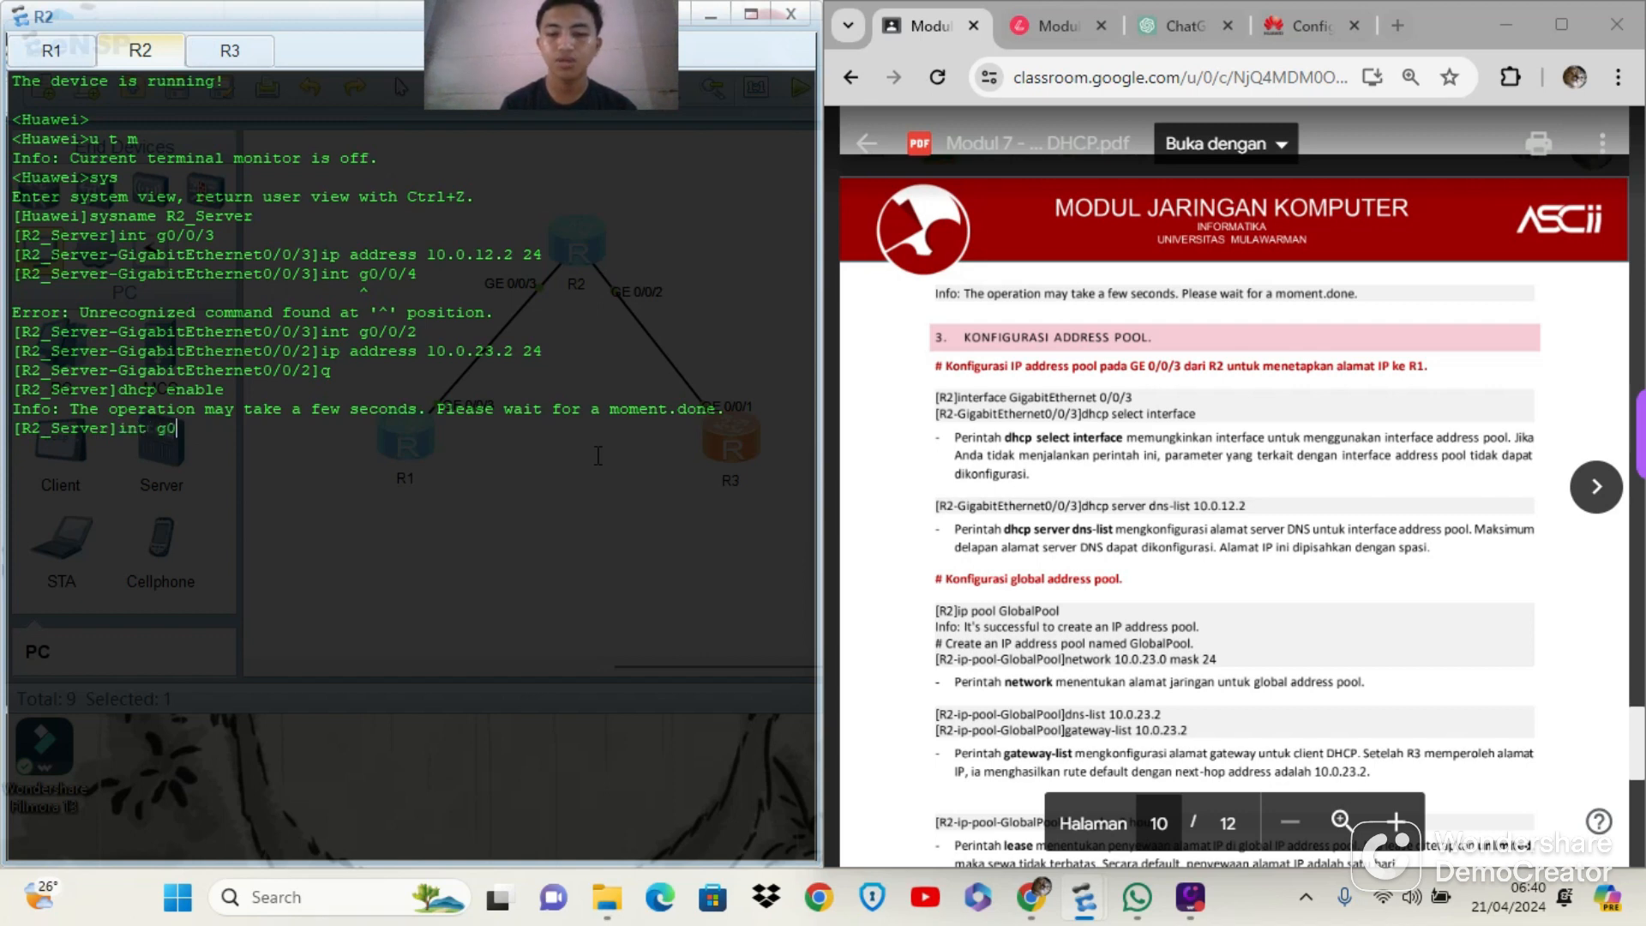
text(/0/3)
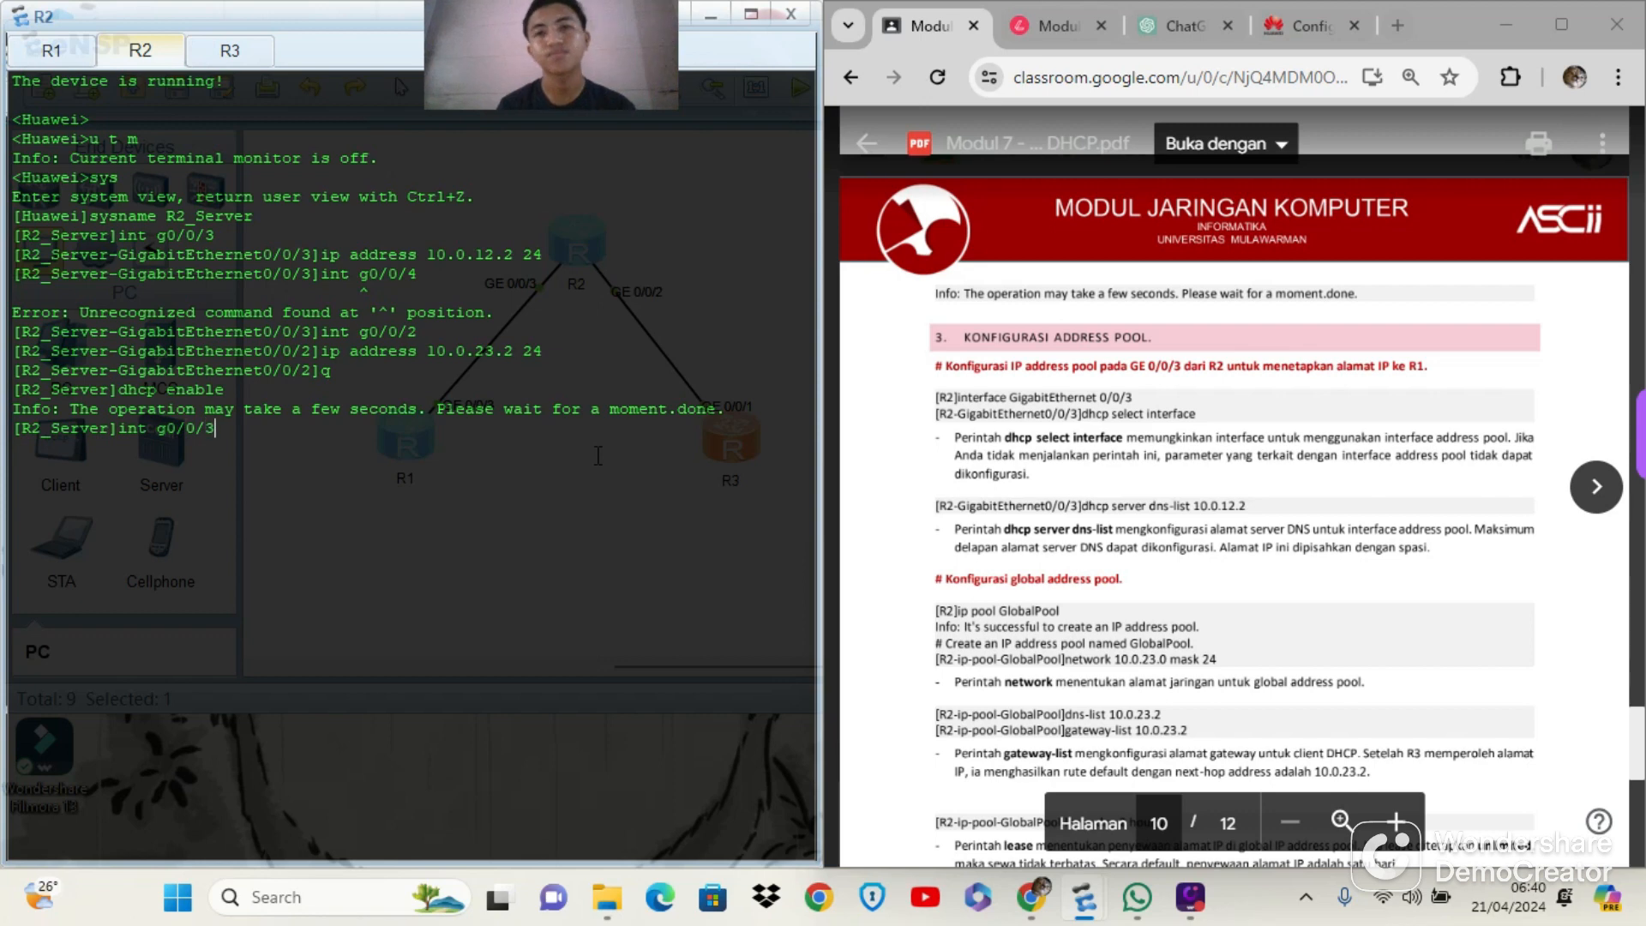
key(Return)
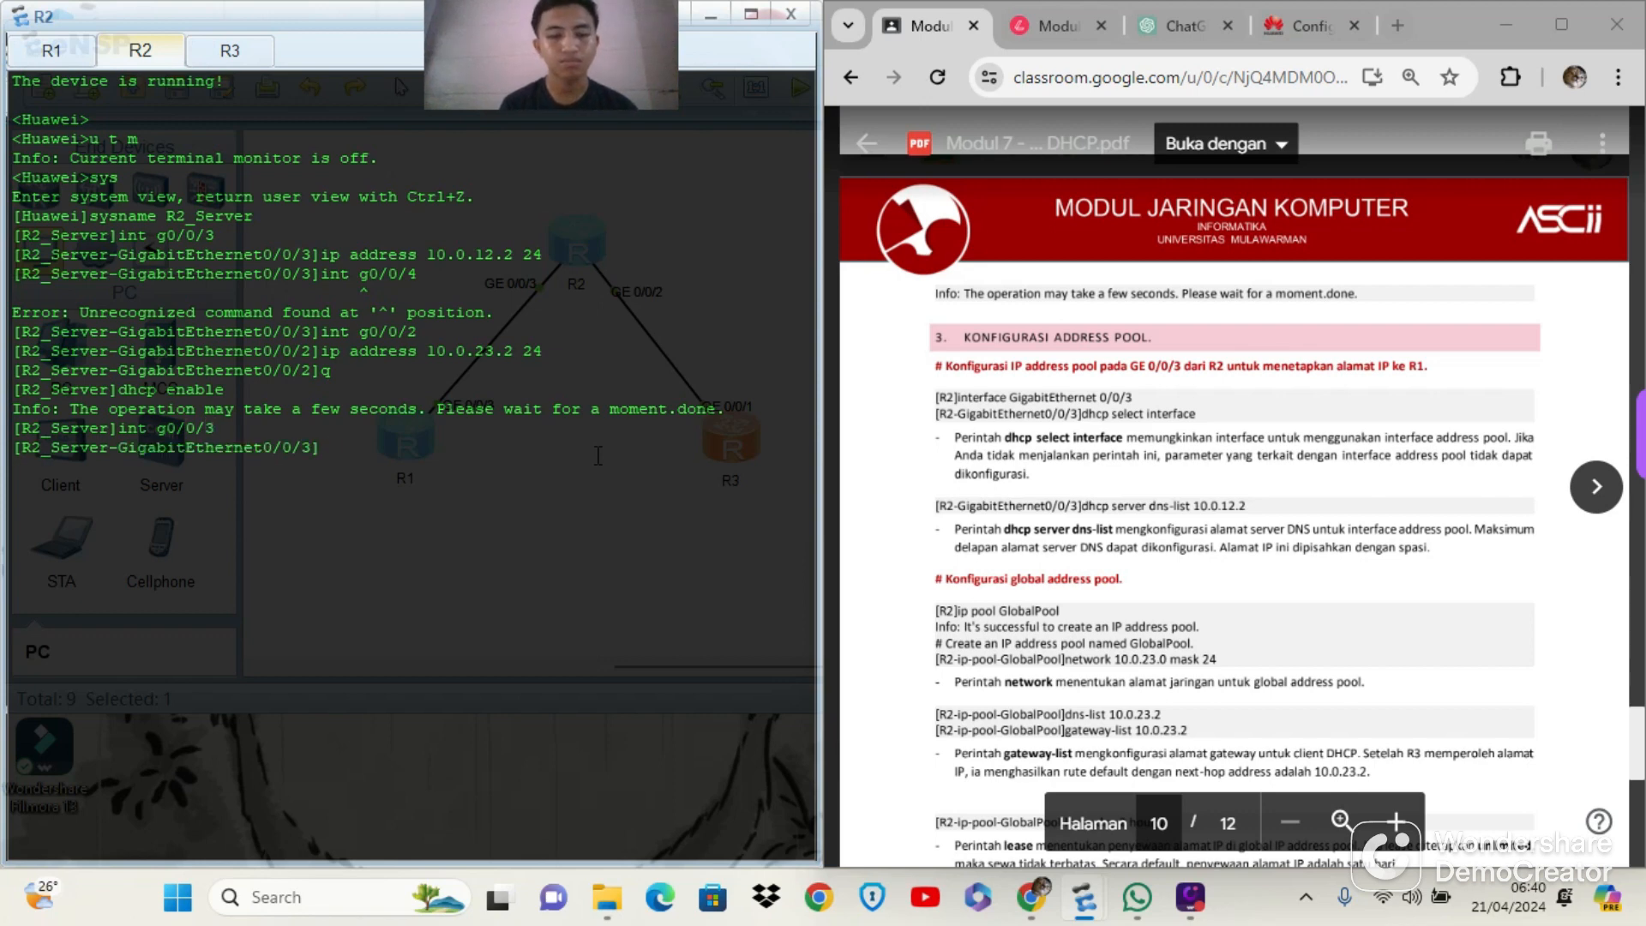
text(dhcp )
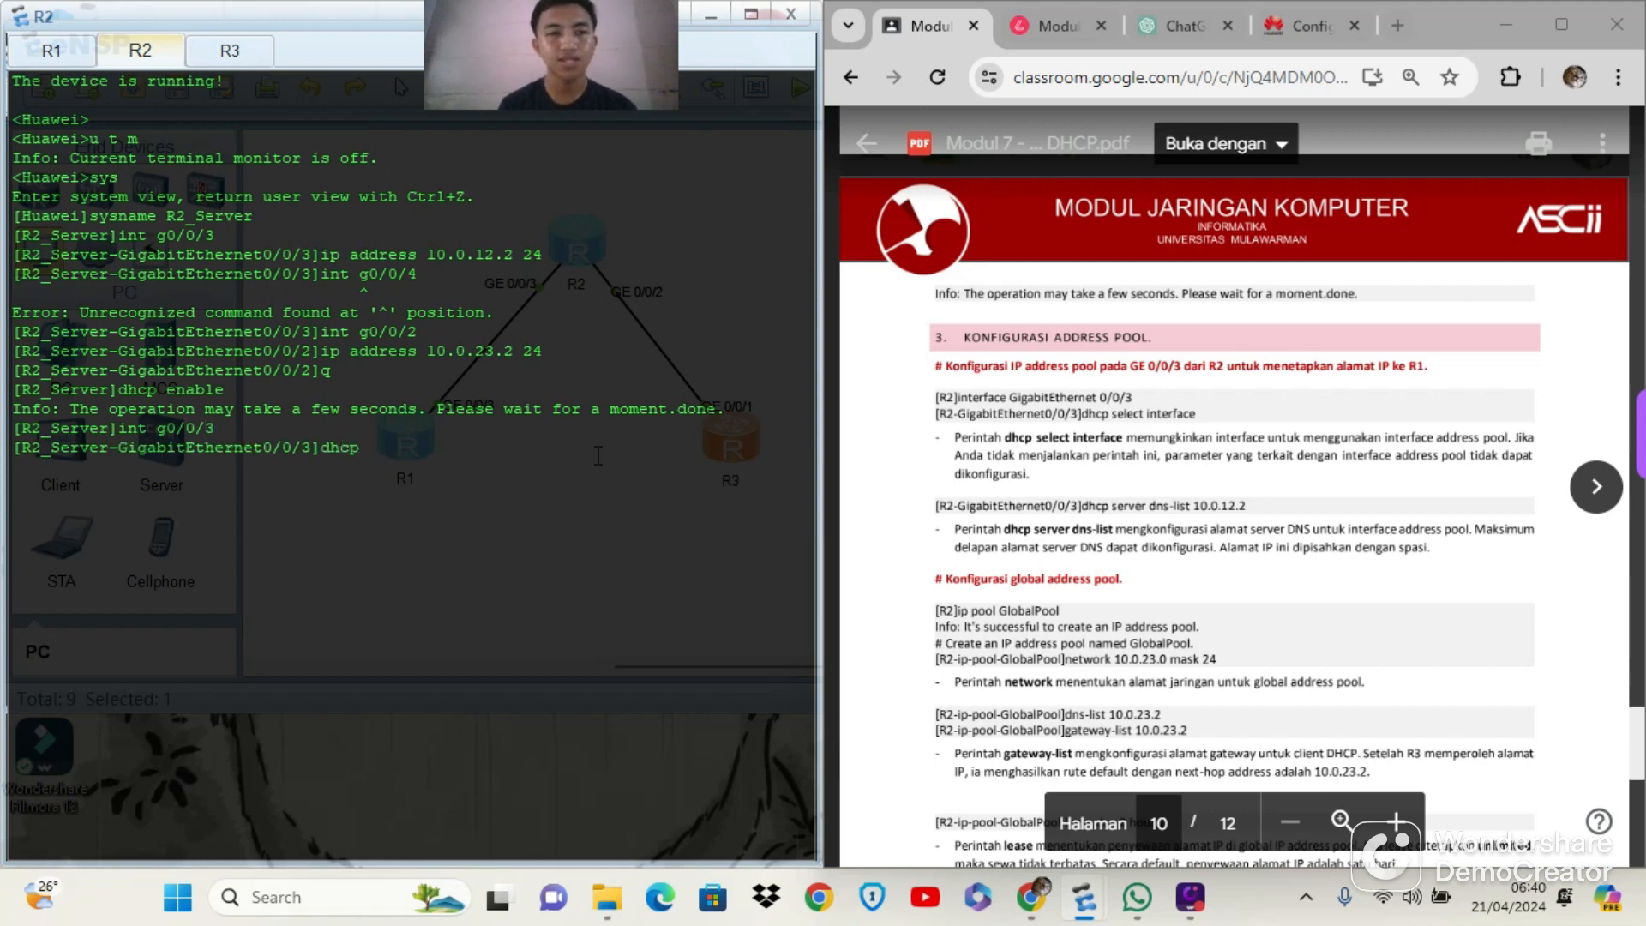
text(enabl)
text(e)
key(BackSpace)
key(BackSpace)
key(BackSpace)
key(BackSpace)
key(BackSpace)
key(BackSpace)
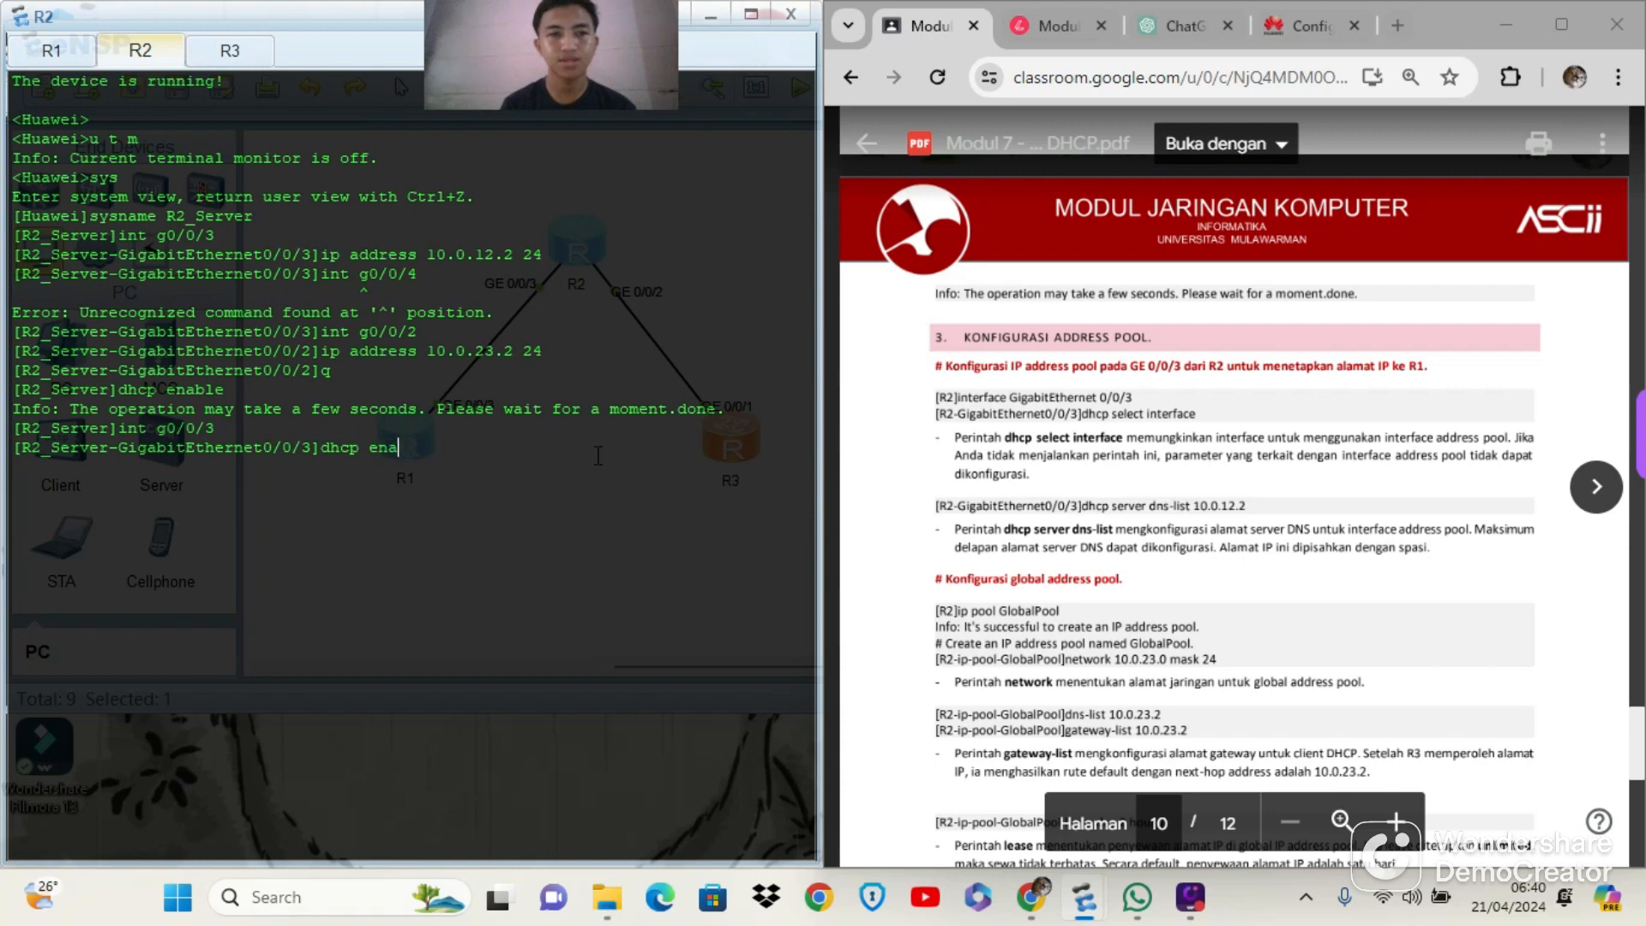
text(select)
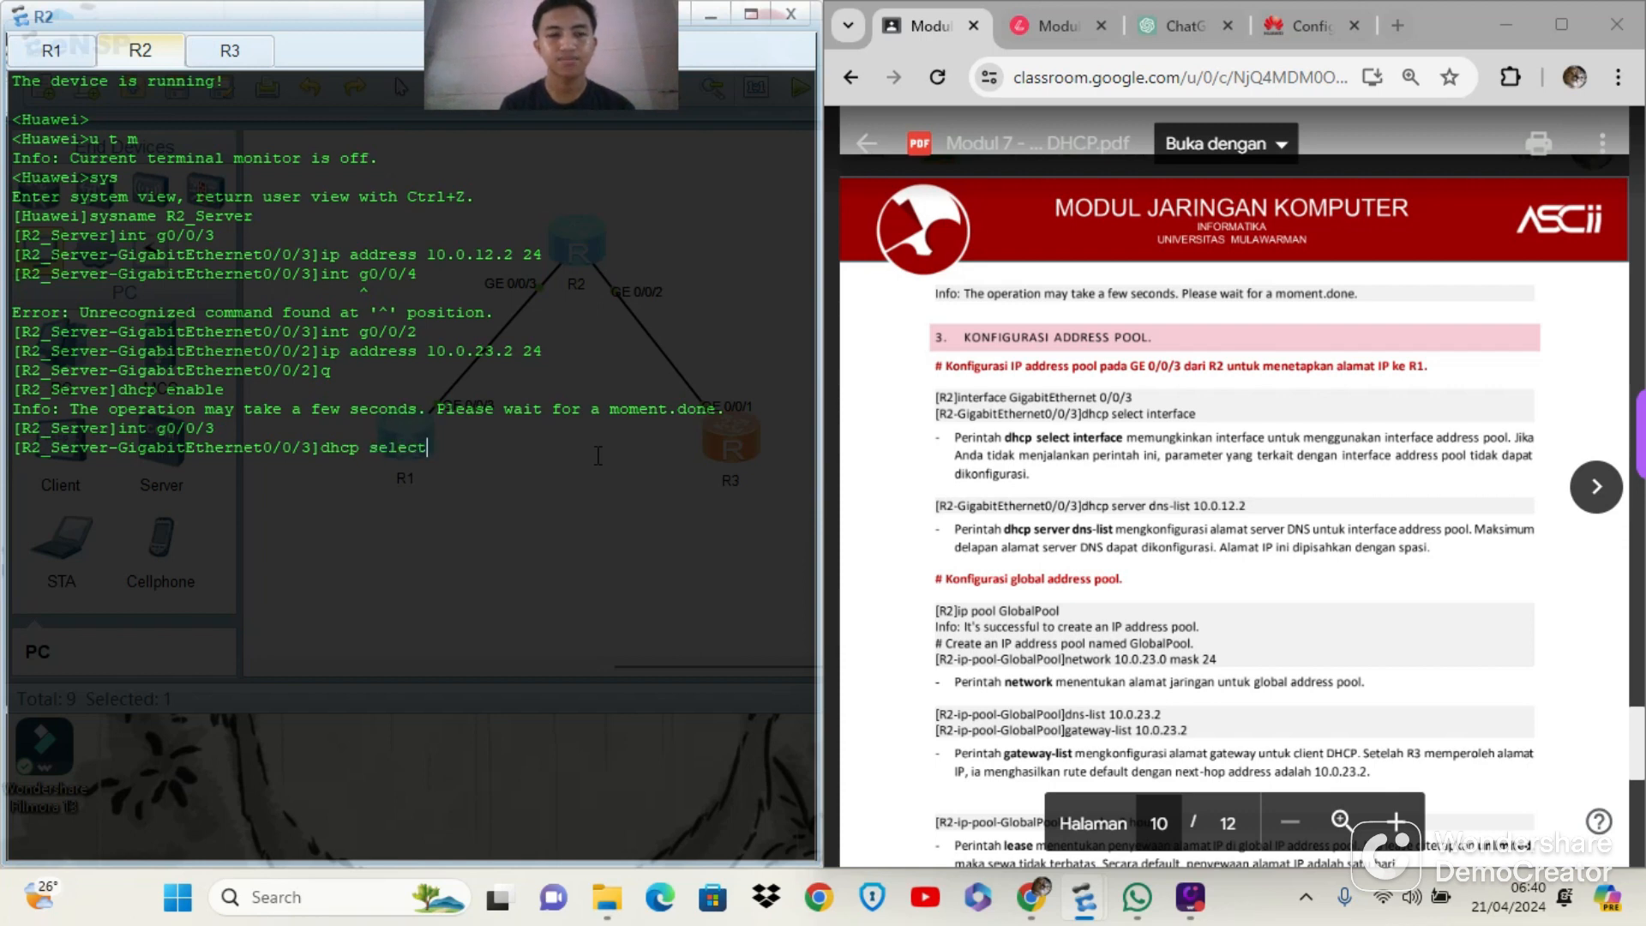
text( interface)
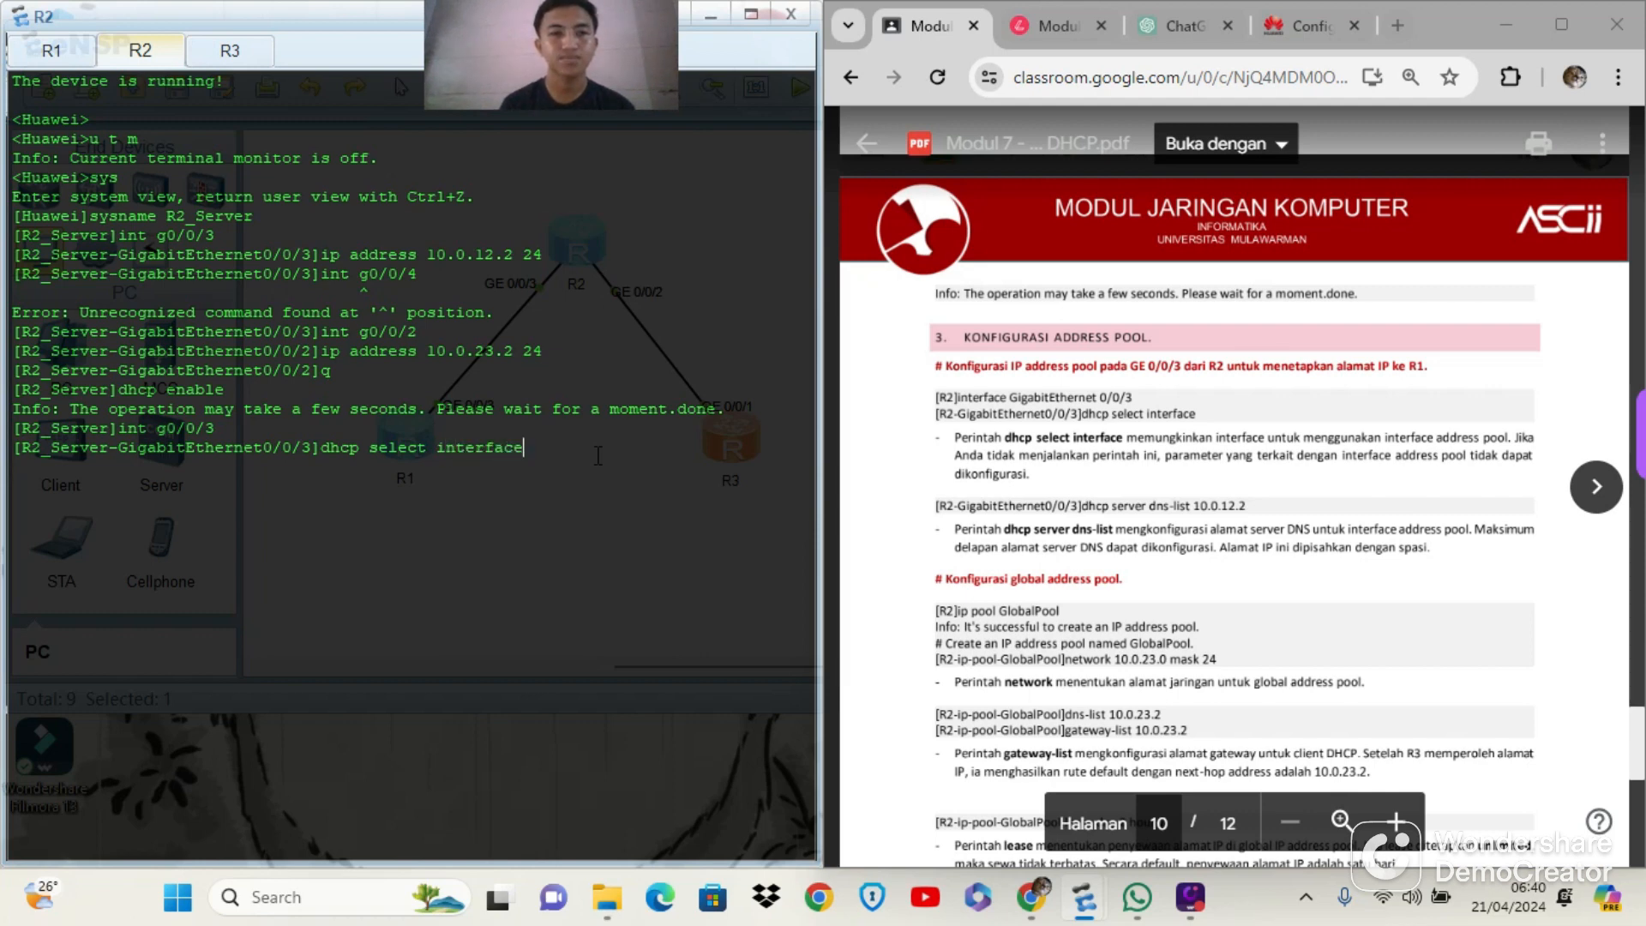
key(Return)
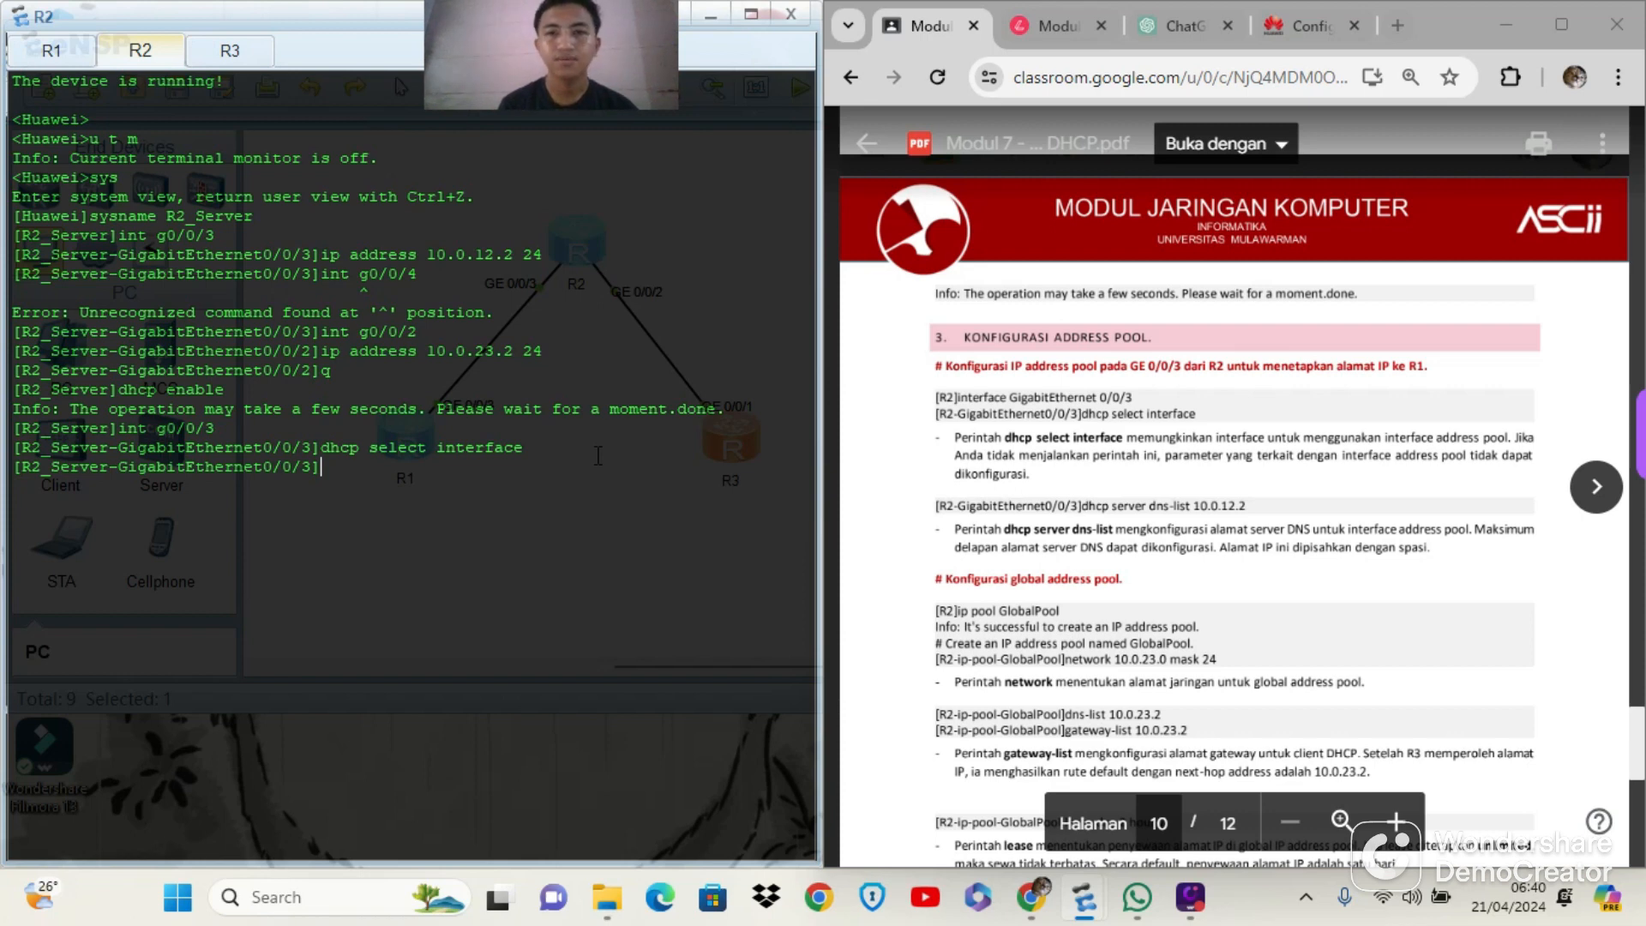
Set the DHCP server DNS list to 10.0.12.2 on R2's g0/0/3 interface and return to the system view
text(dhcp )
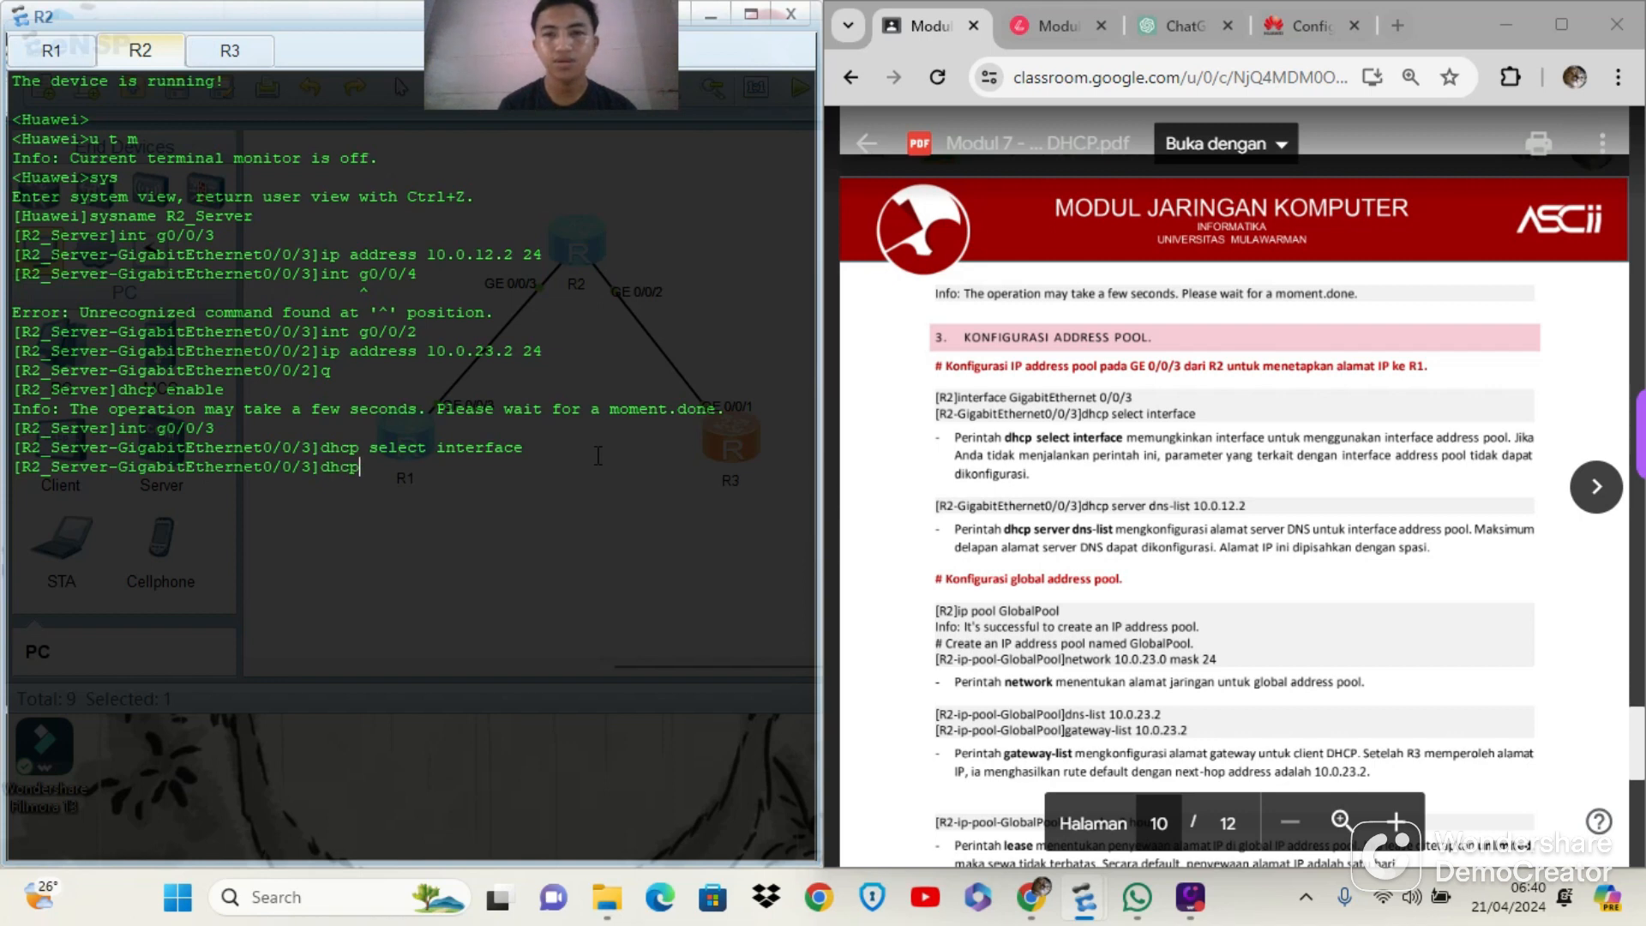
text(server )
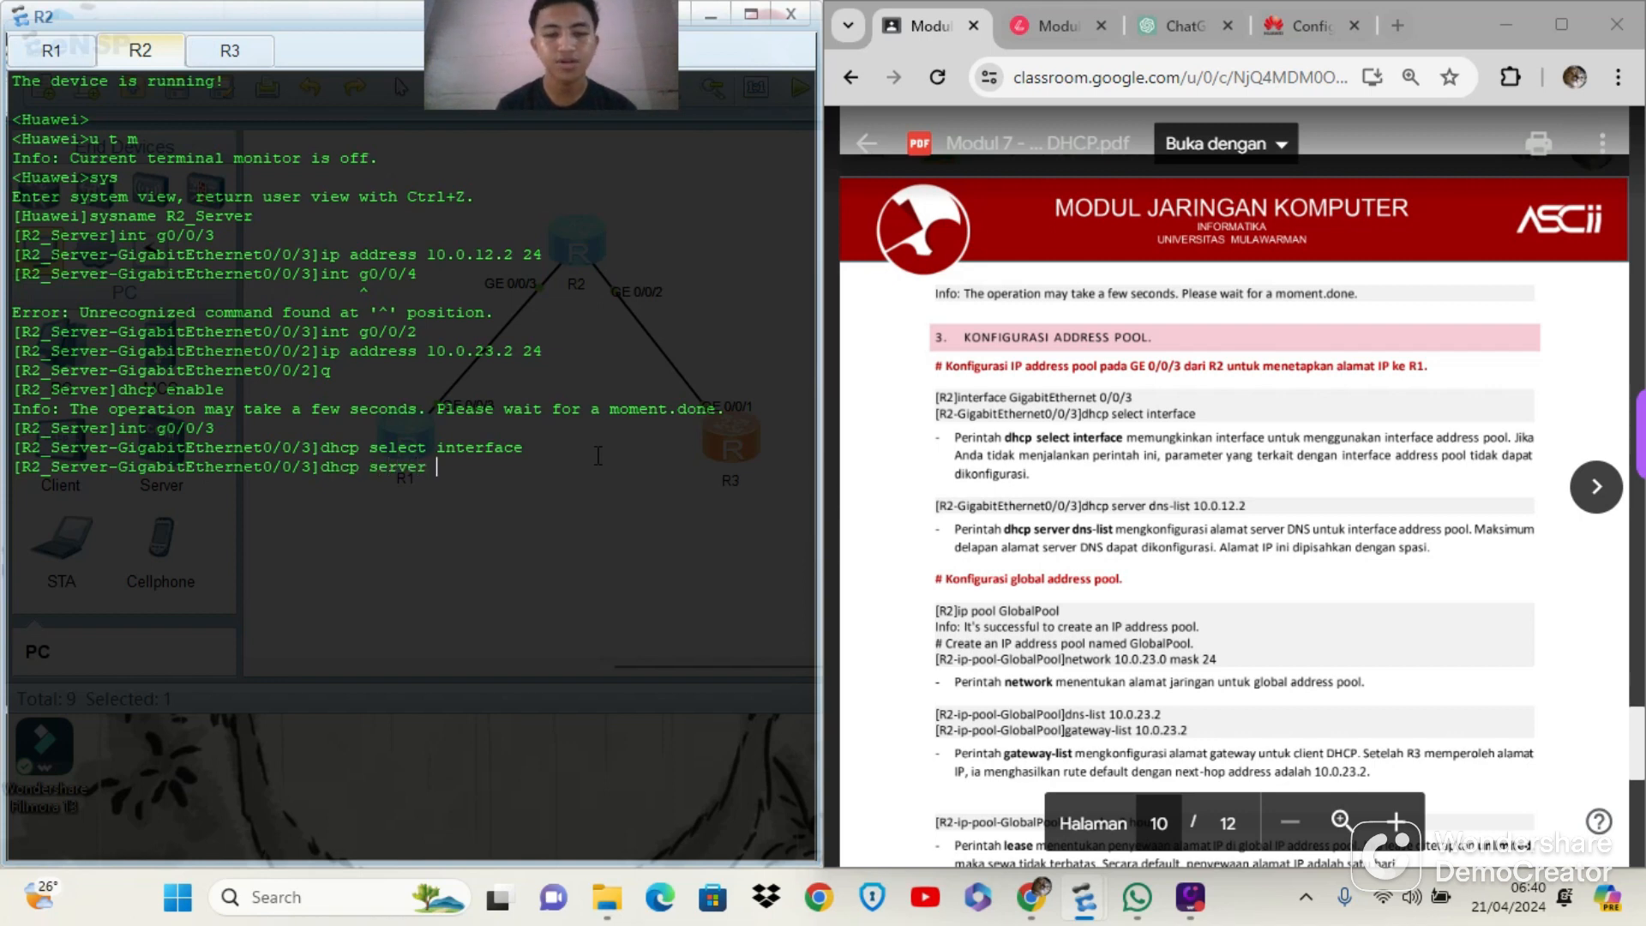
text(dns-list)
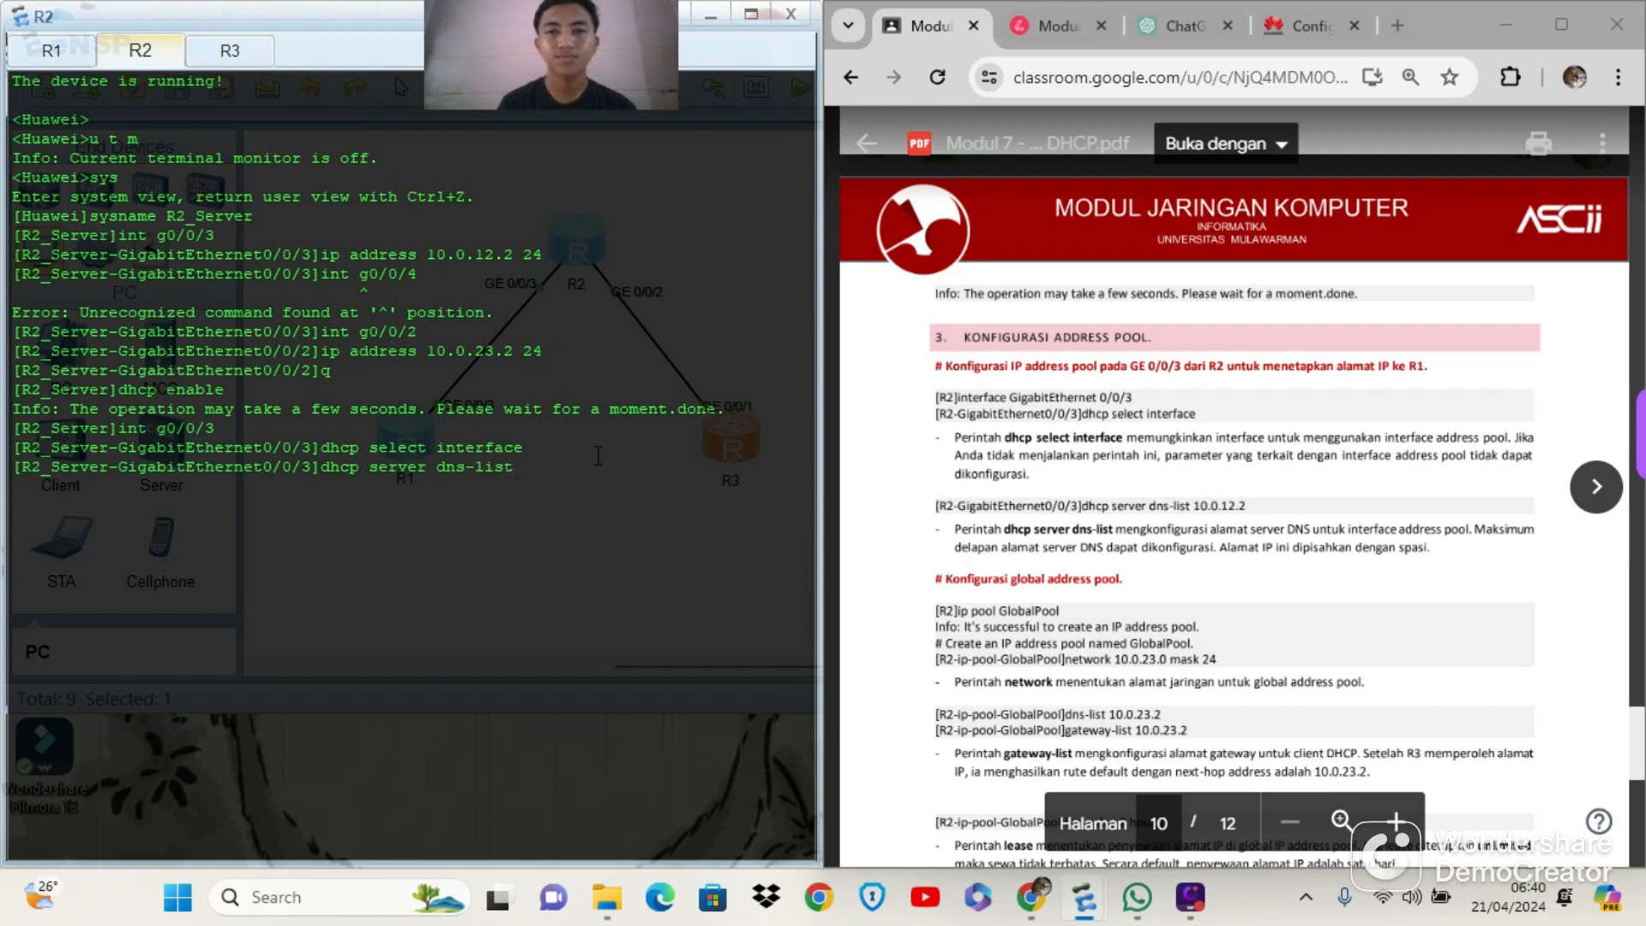
text( 10)
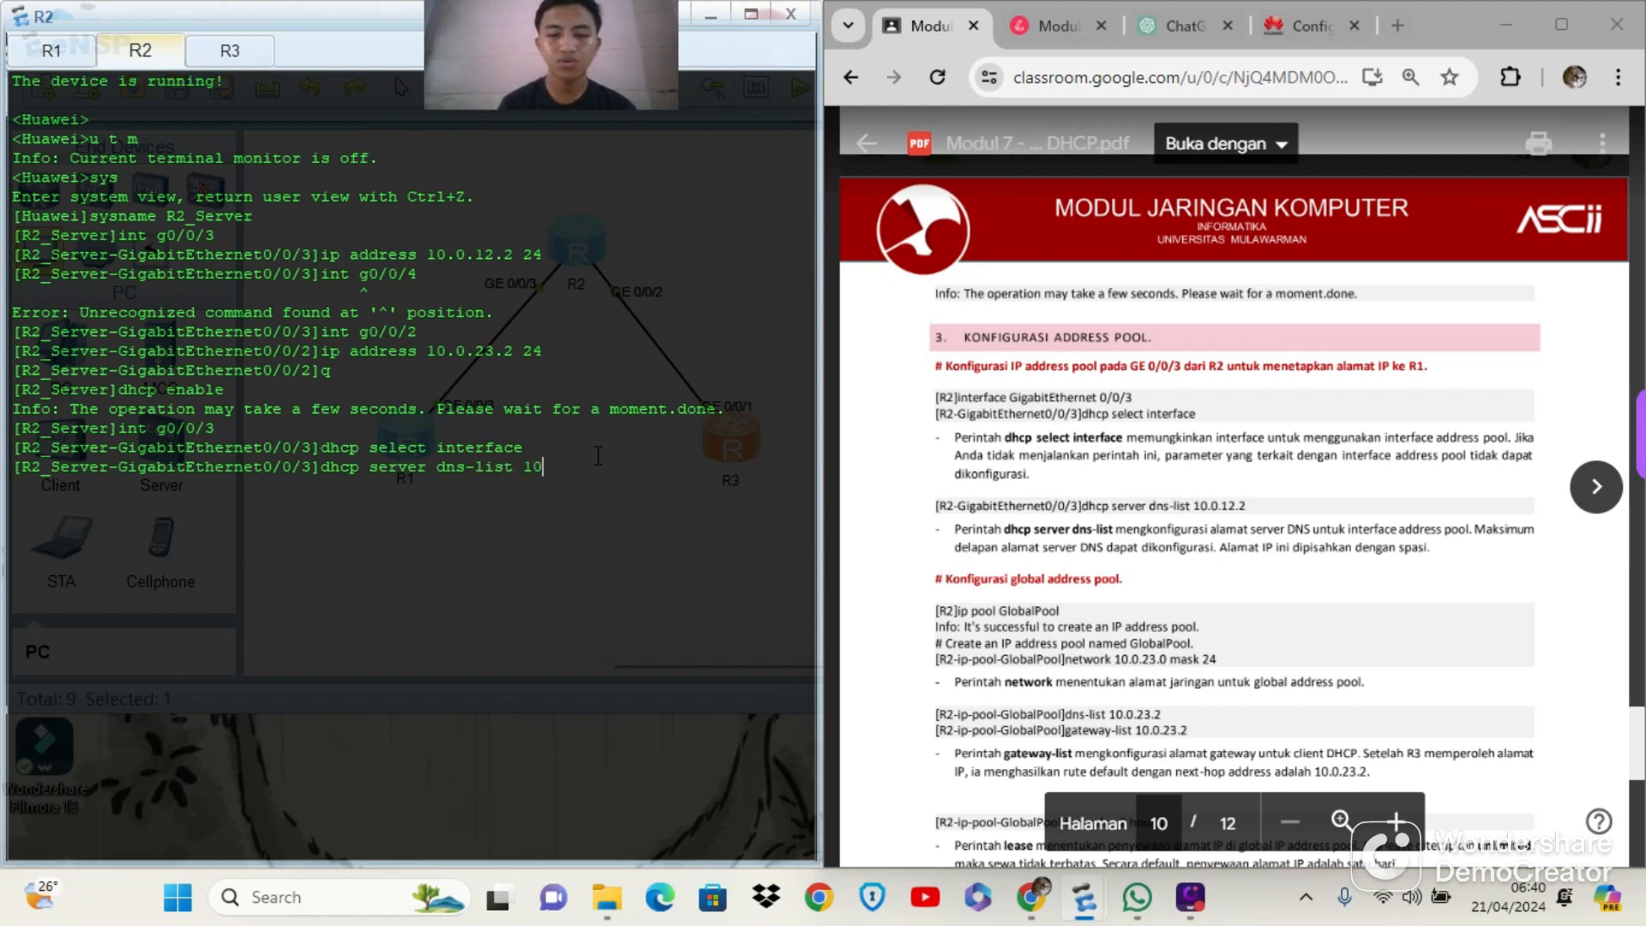
text(.0.0)
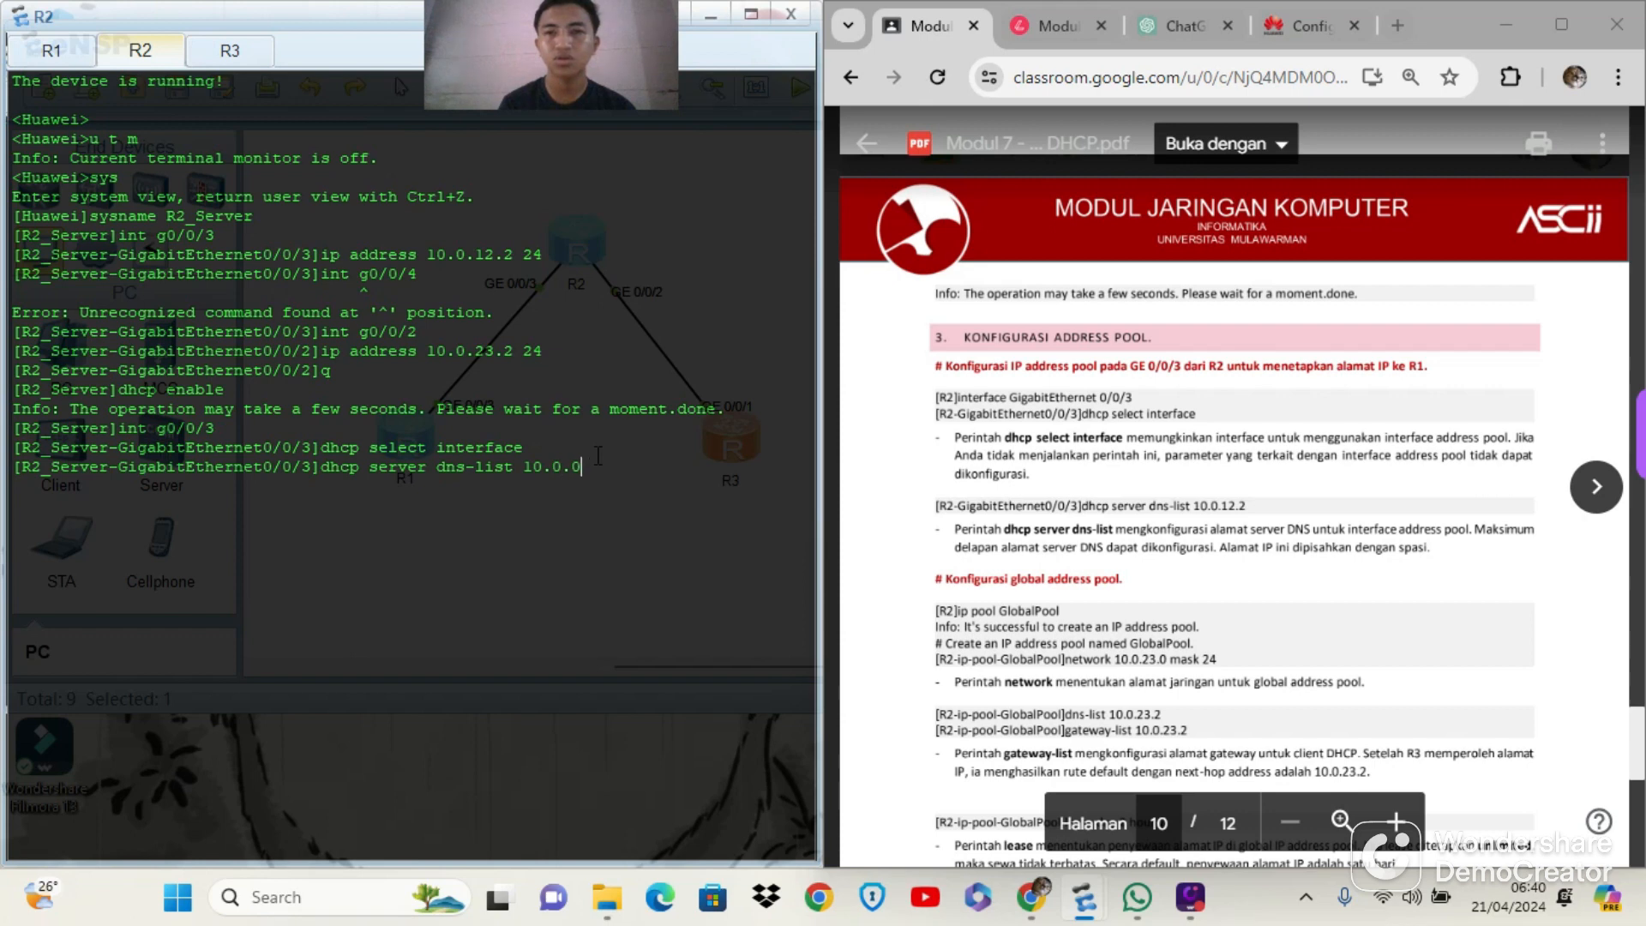
key(BackSpace)
text(12.2)
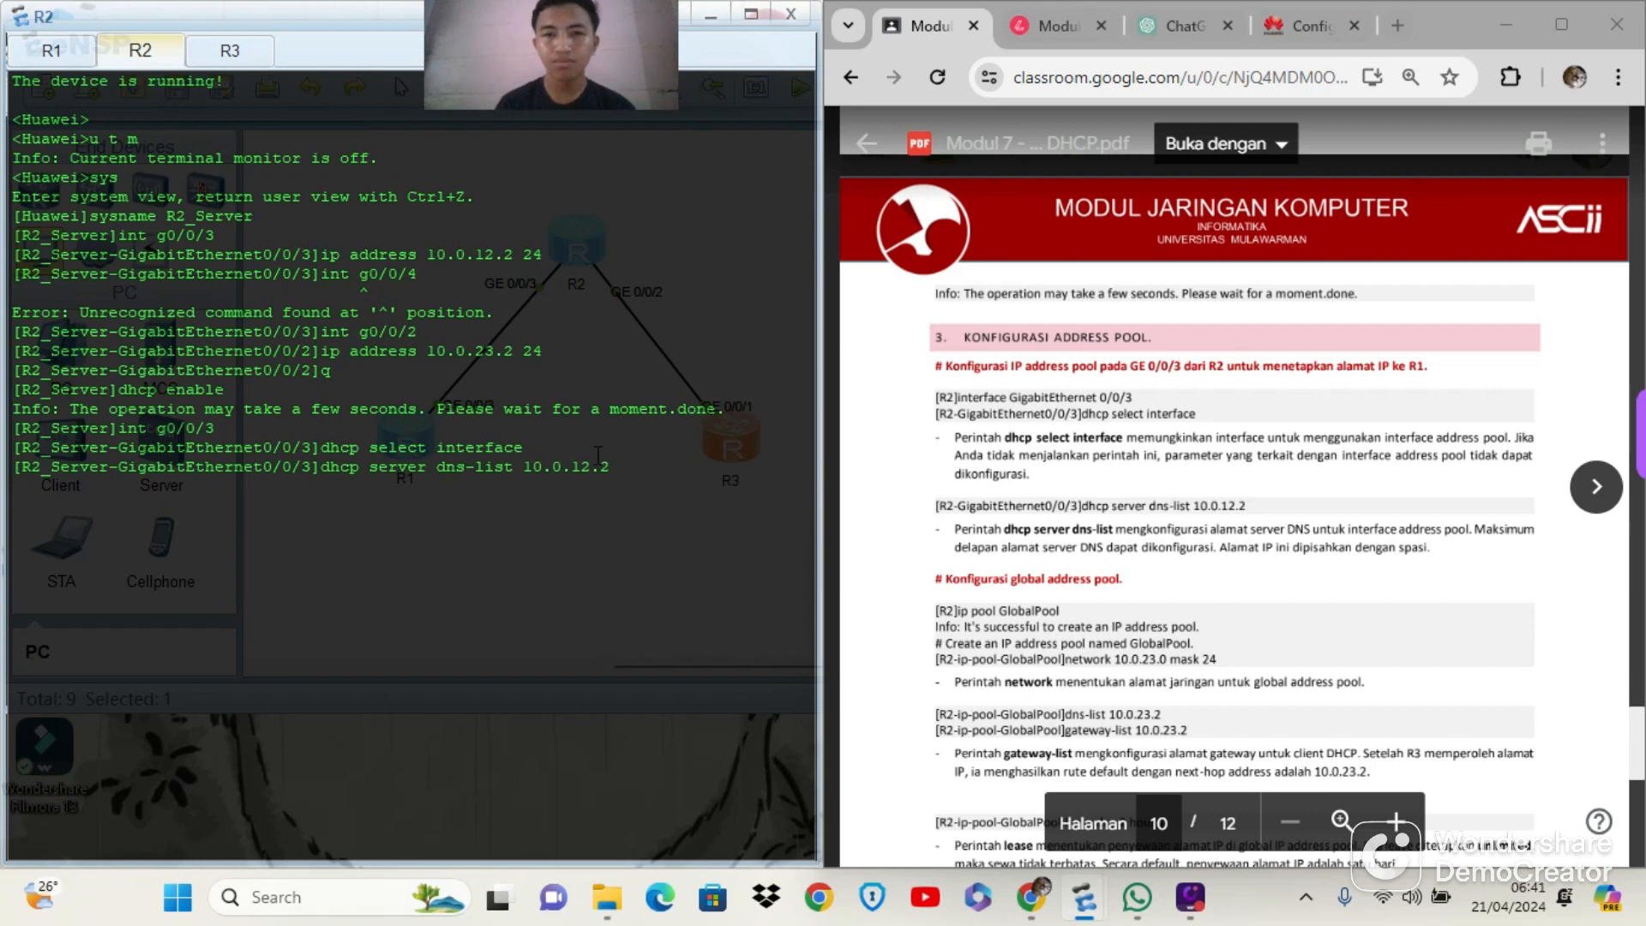
key(Return)
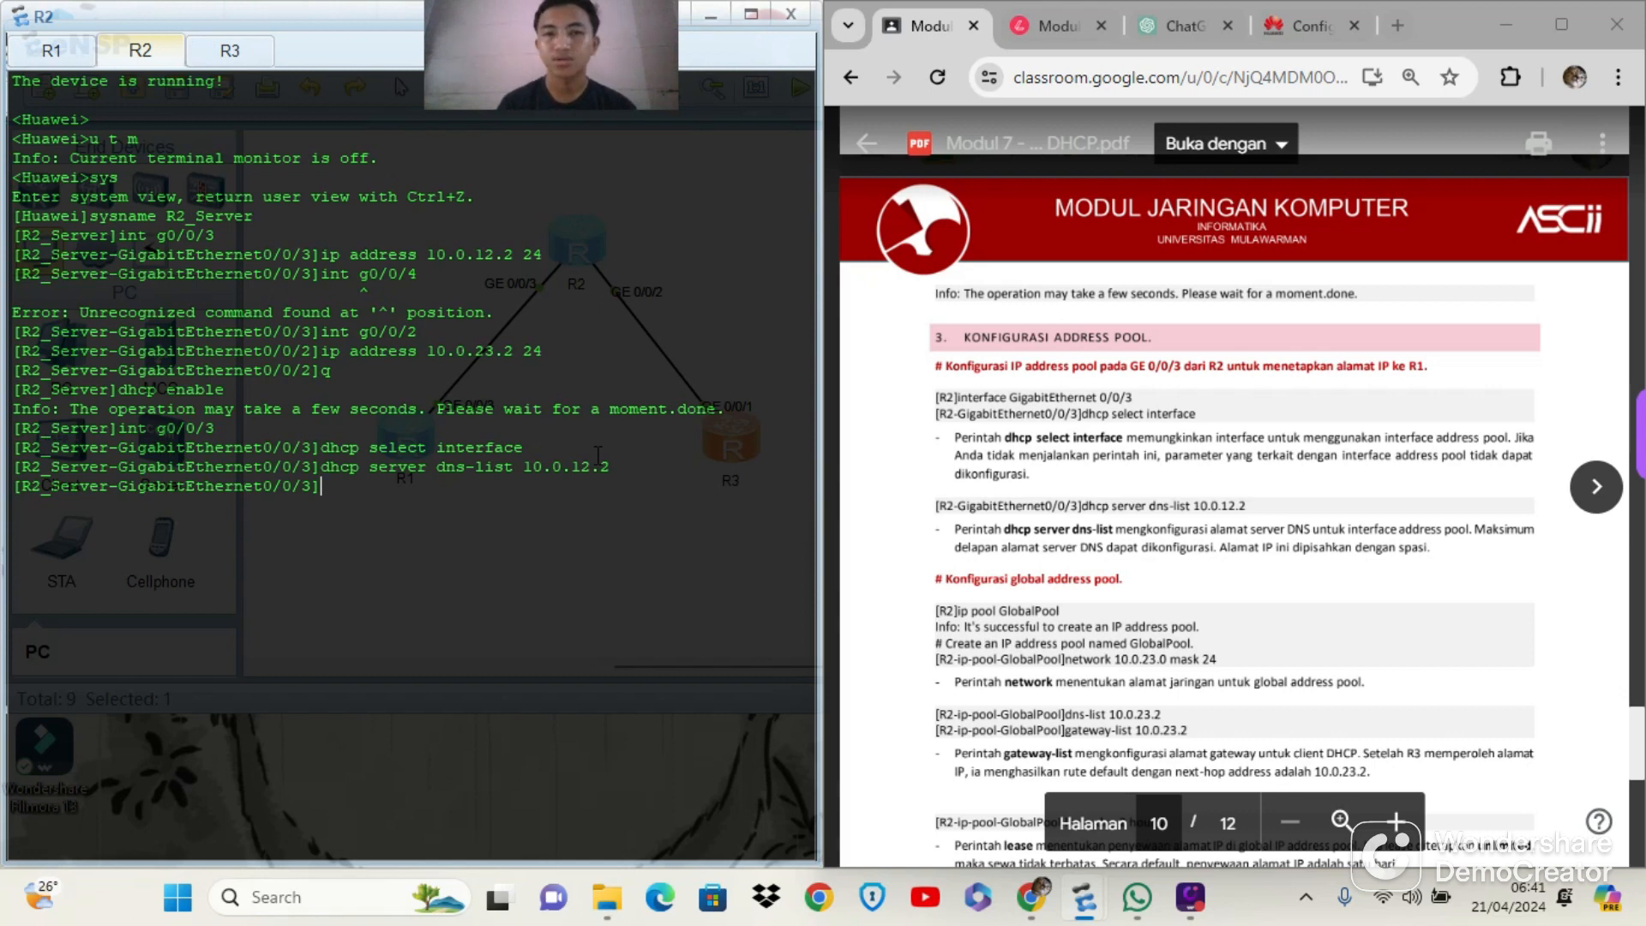
text(q)
key(Return)
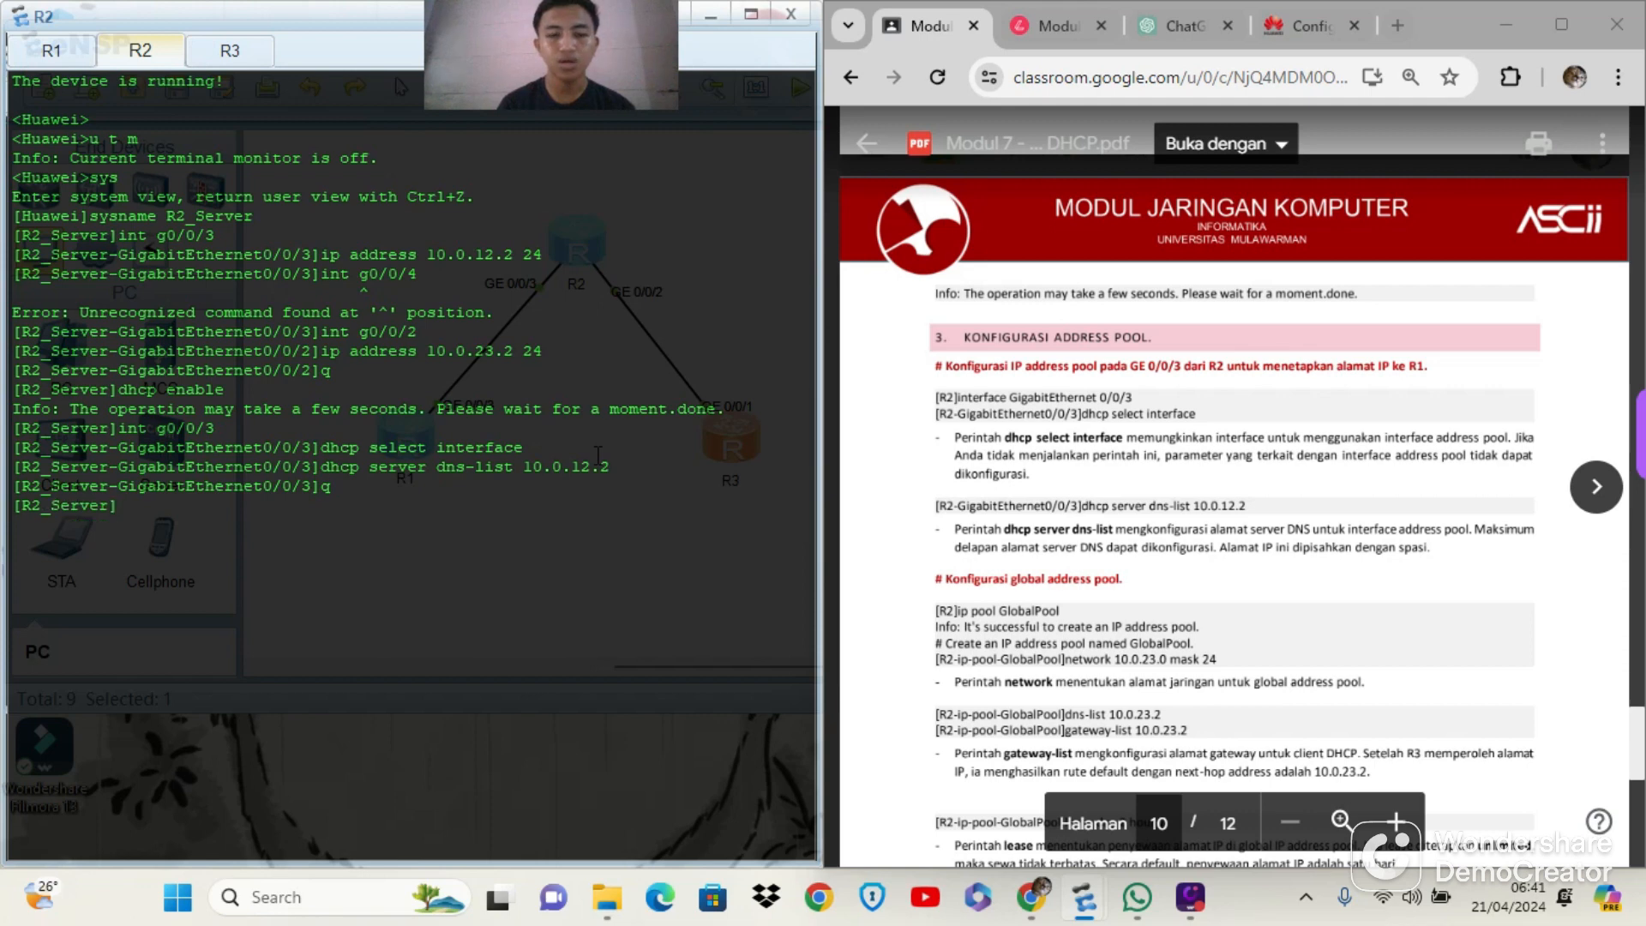
Create an IP address pool named GlobalPool on R2 with the ip pool command
text(ip poll)
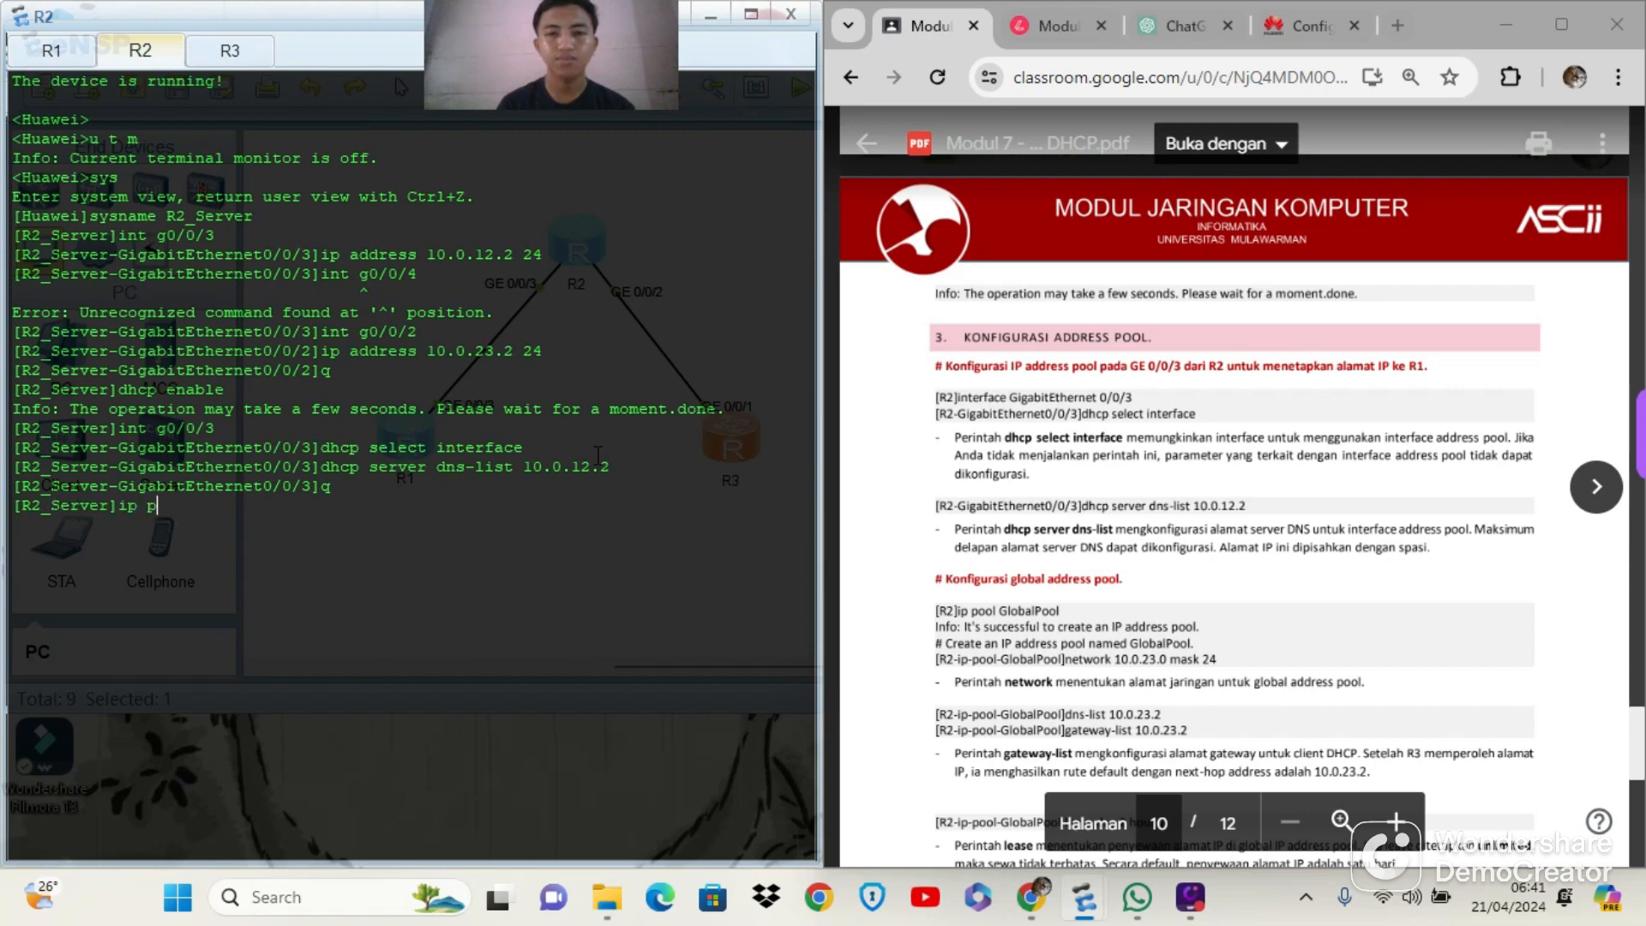
key(BackSpace)
key(BackSpace)
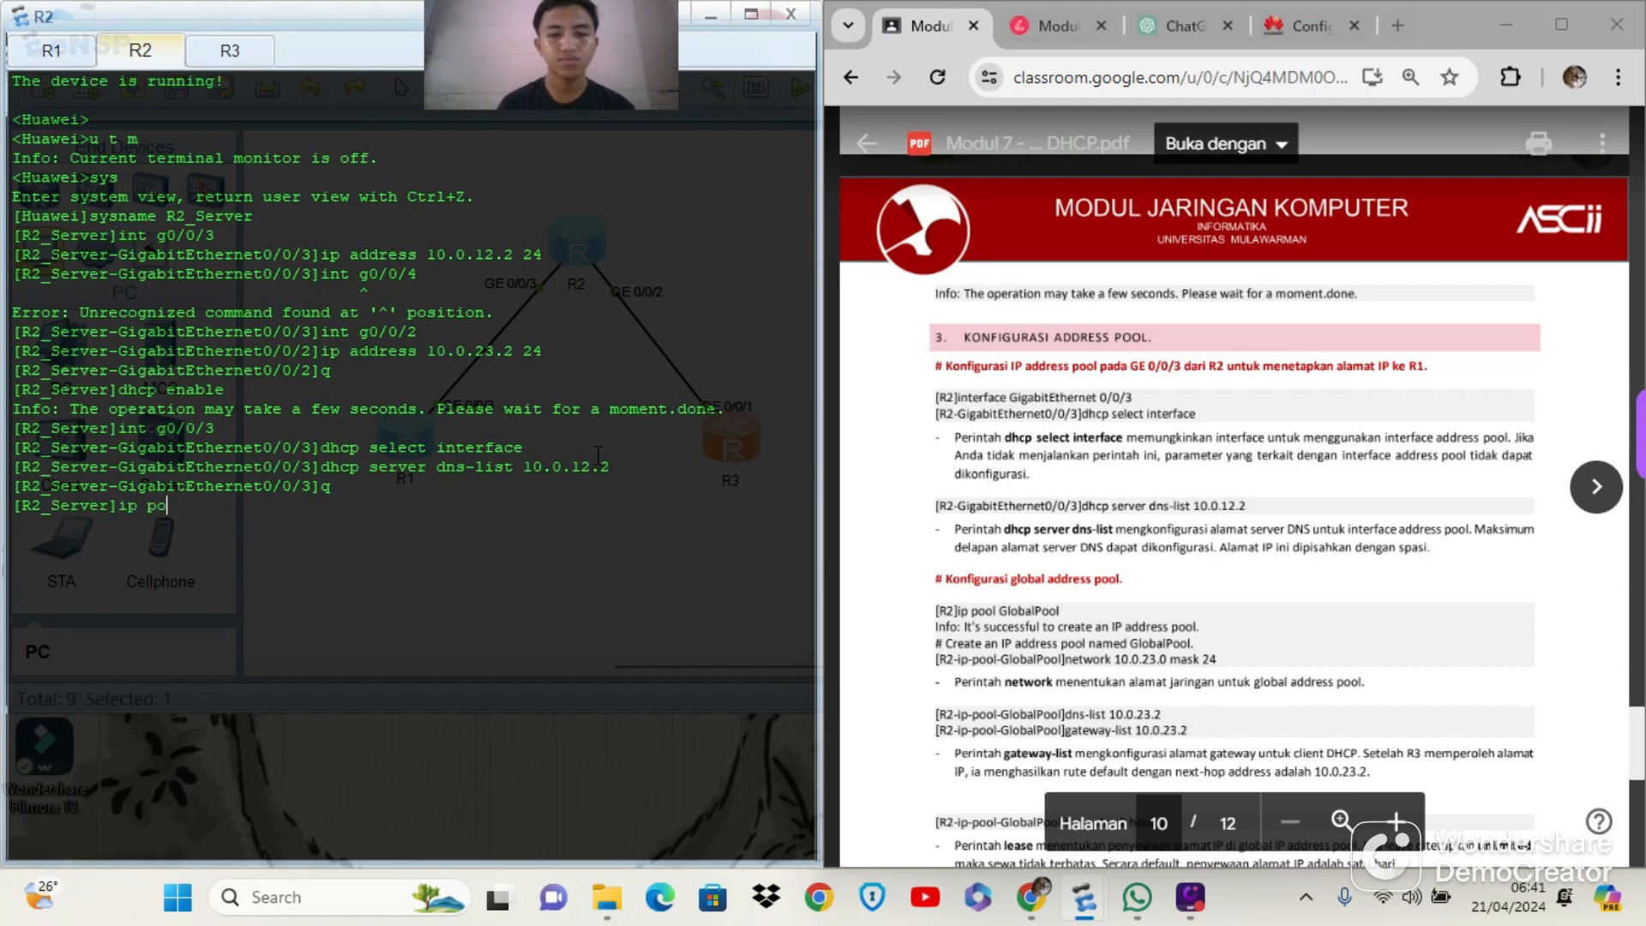
text(ol)
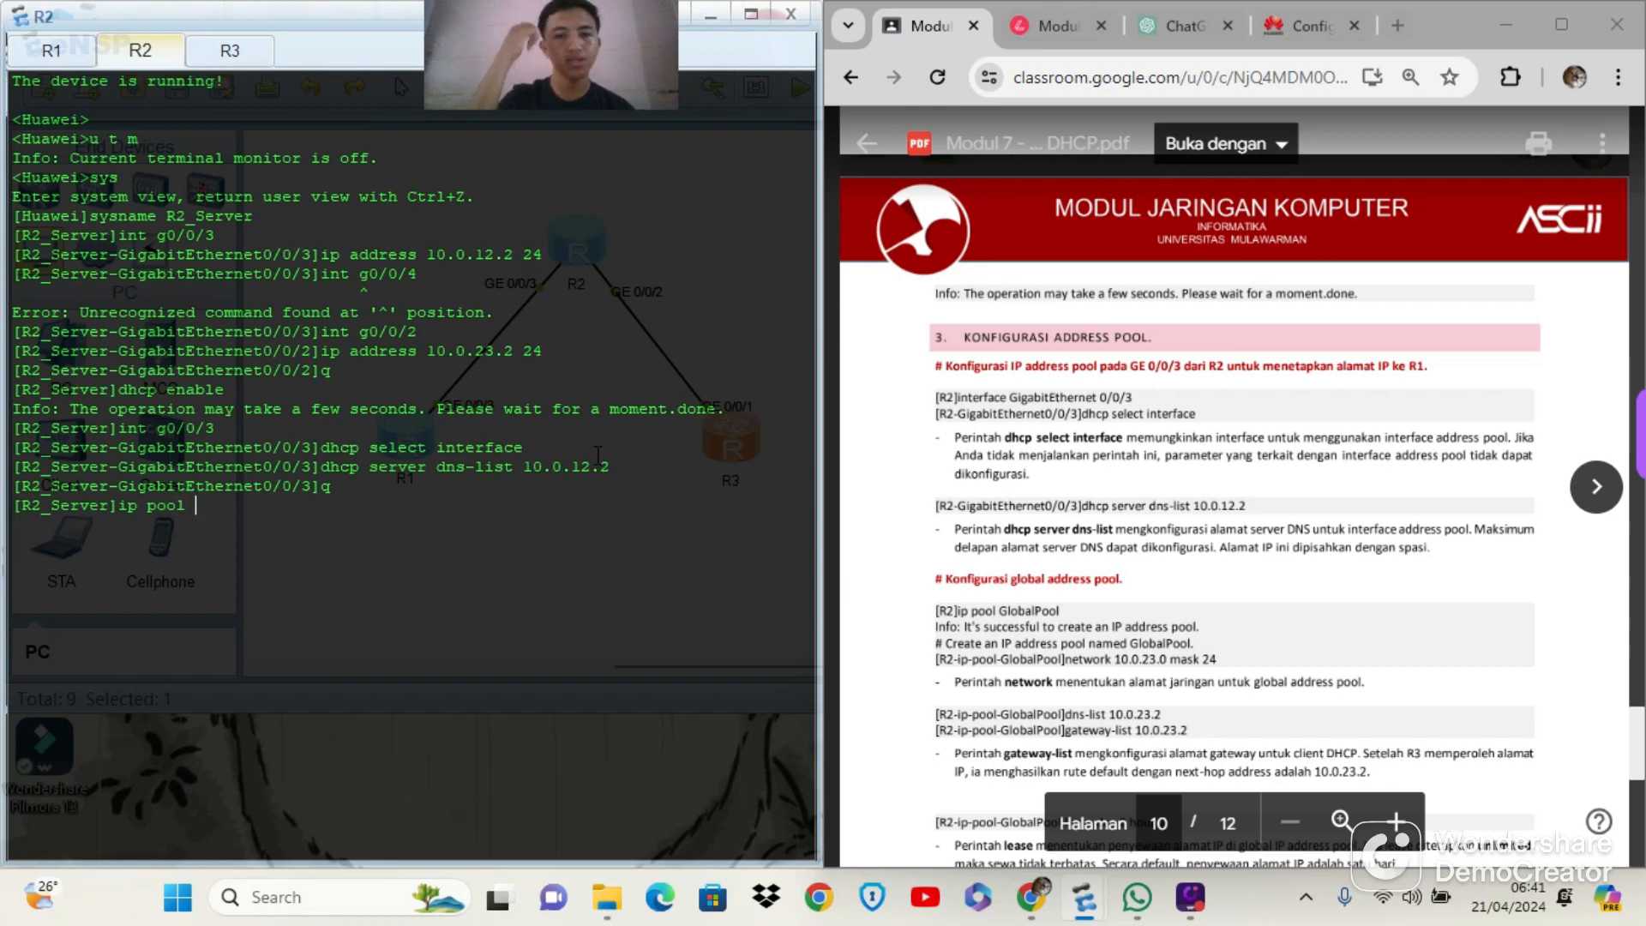
text( Global)
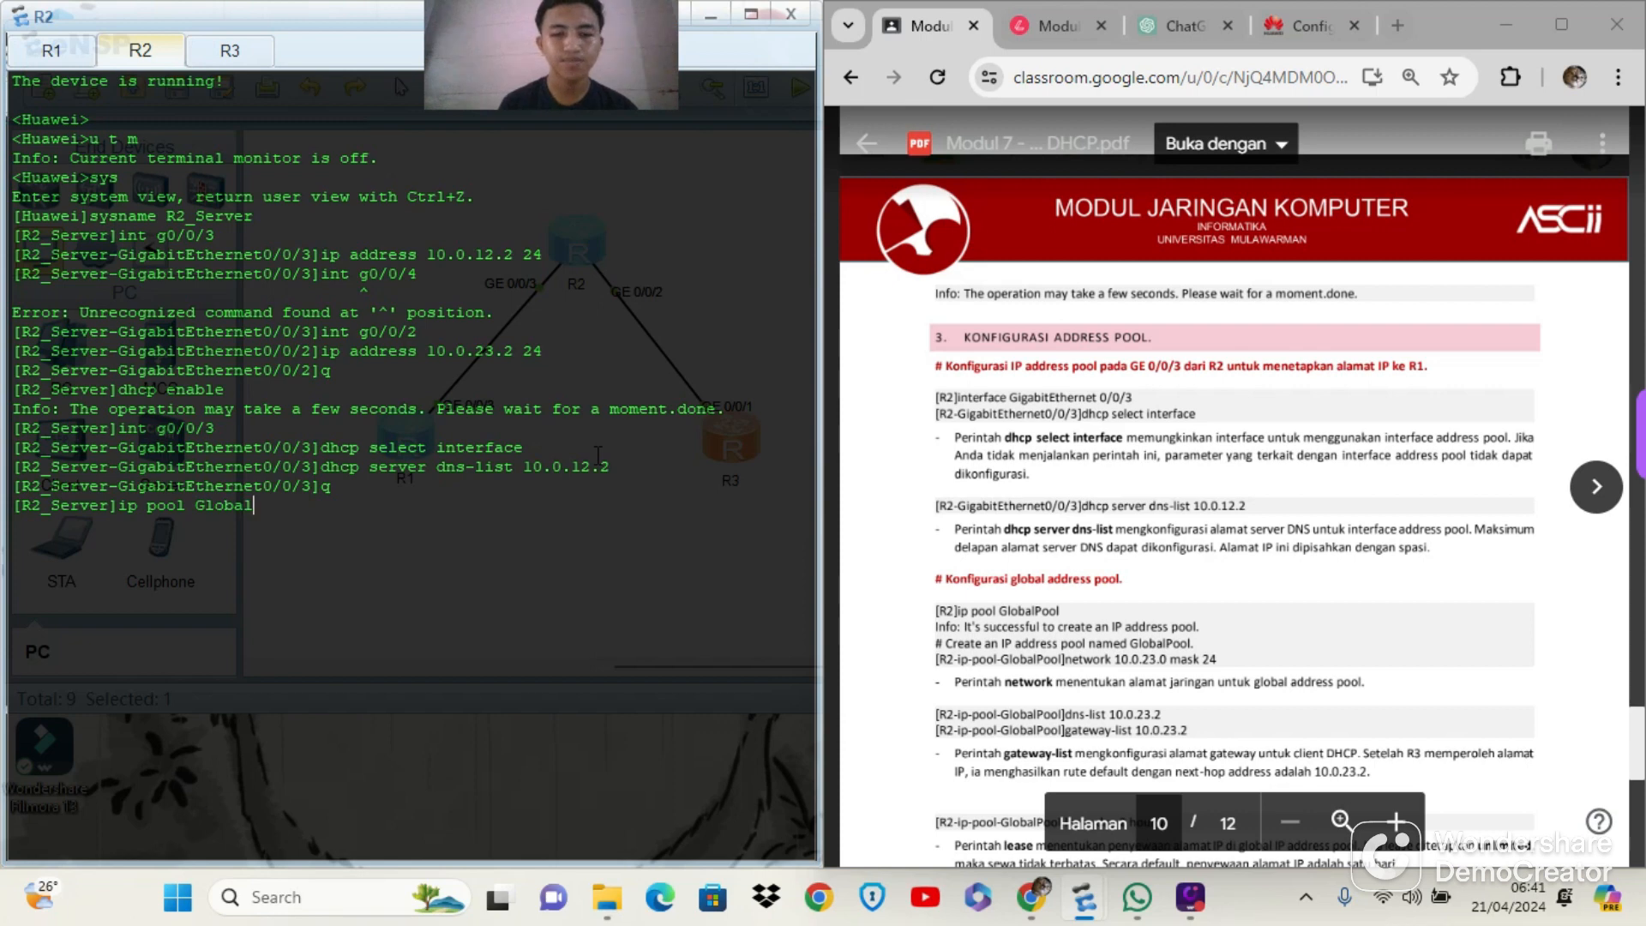
text(Pool)
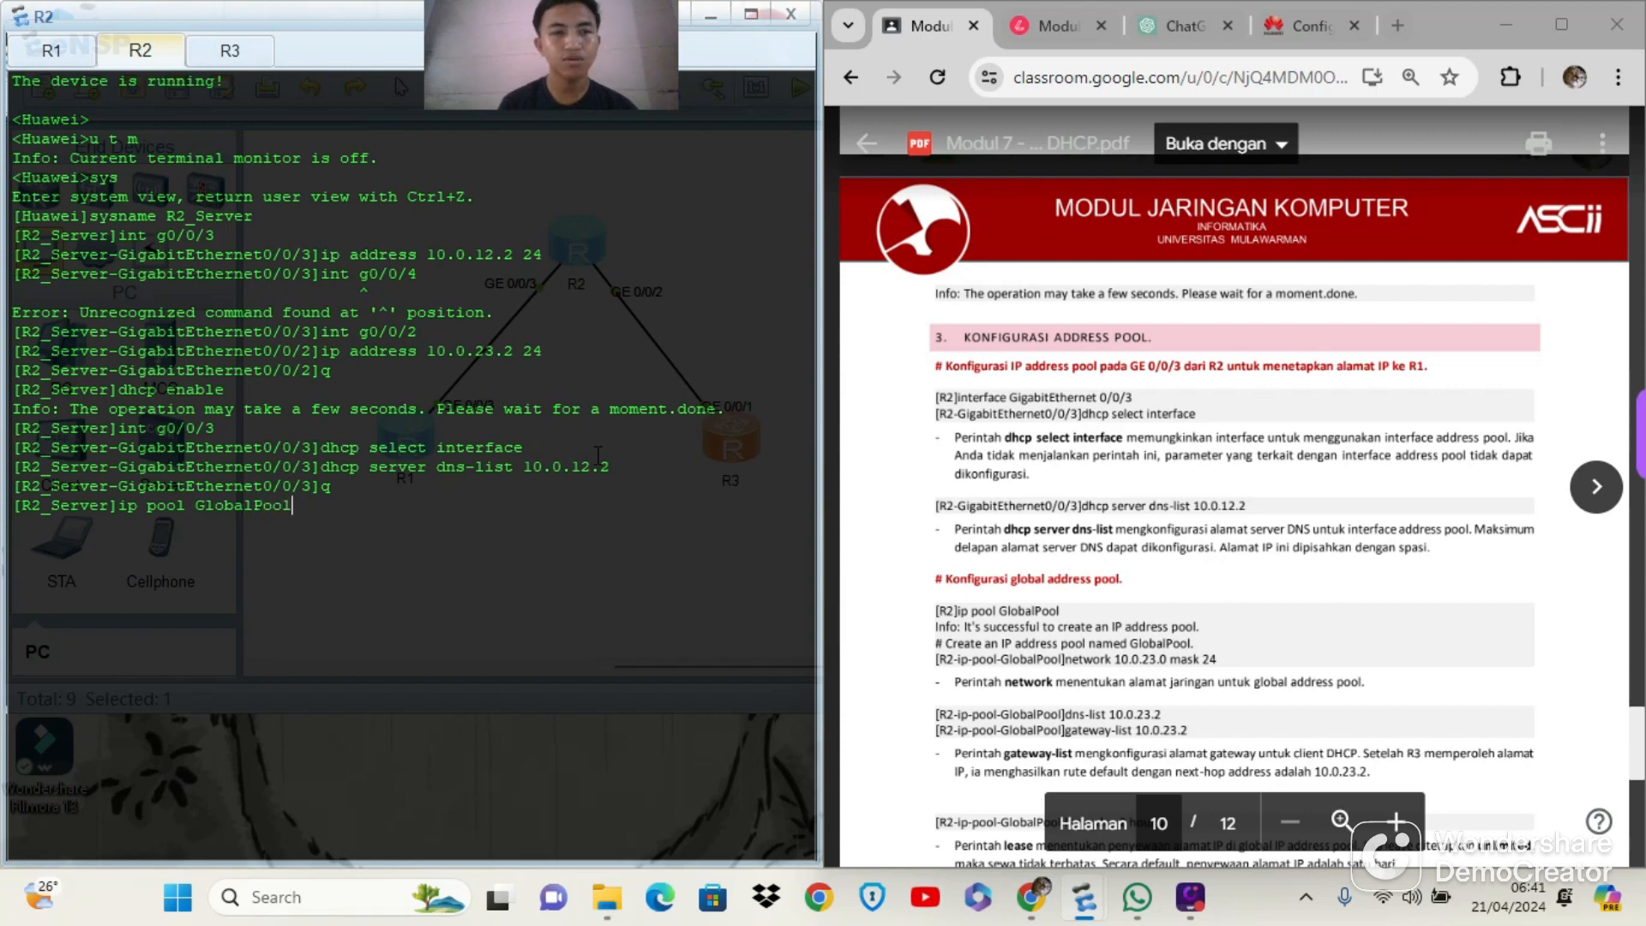
key(Return)
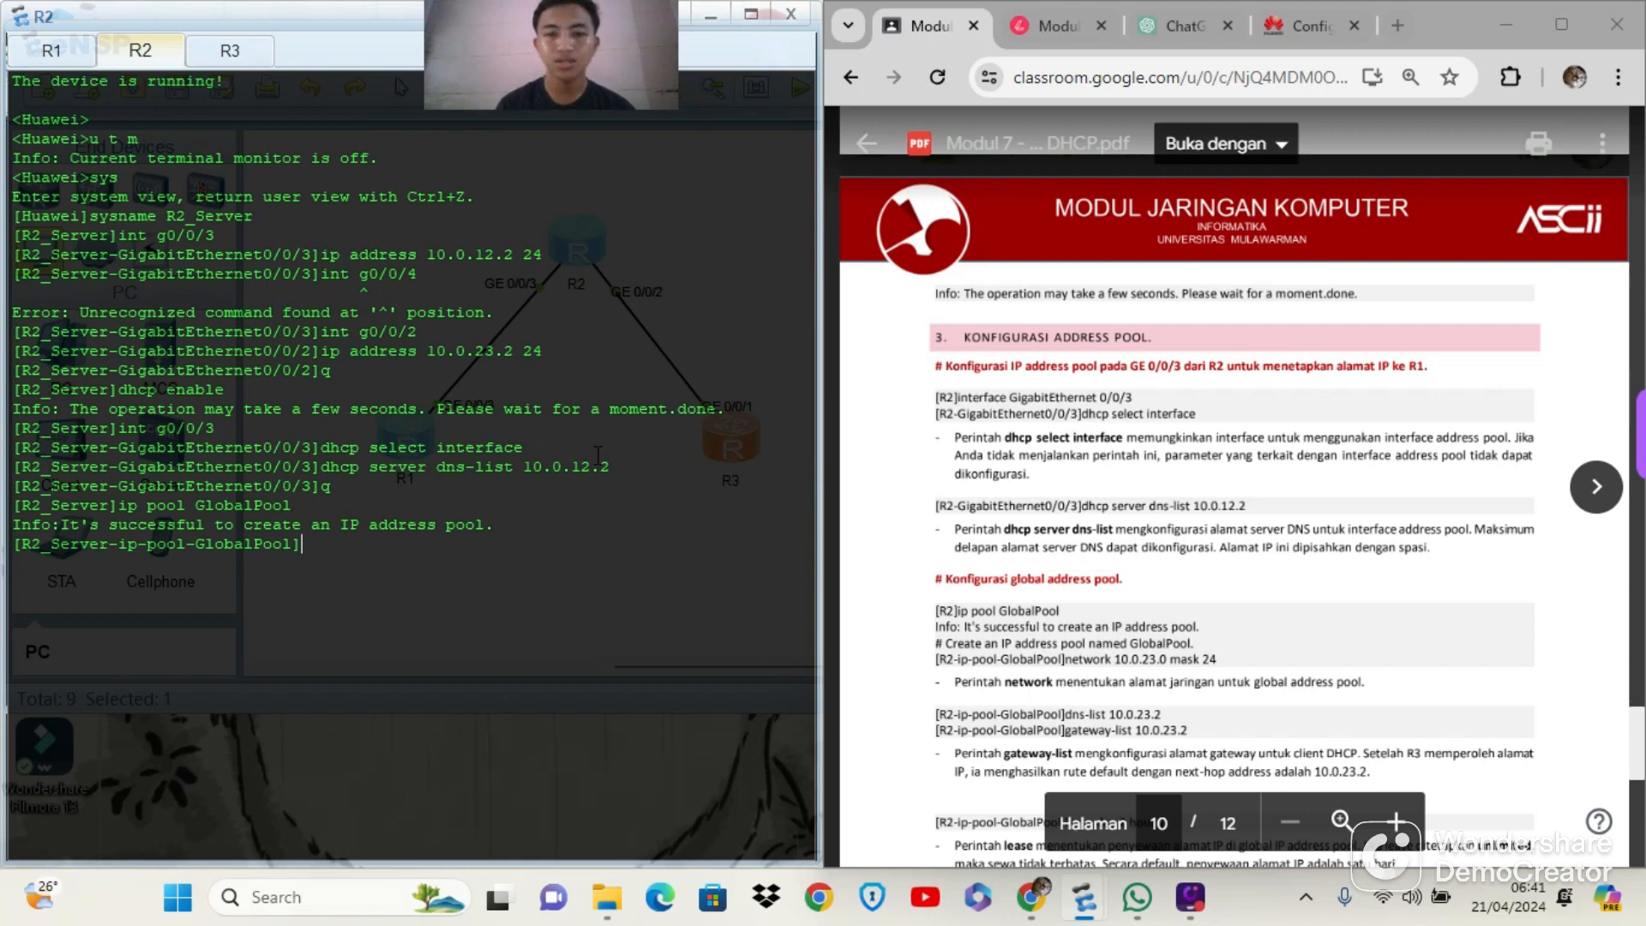
Set GlobalPool's network to 10.0.23.0 with mask 24
text(network)
text(10.0)
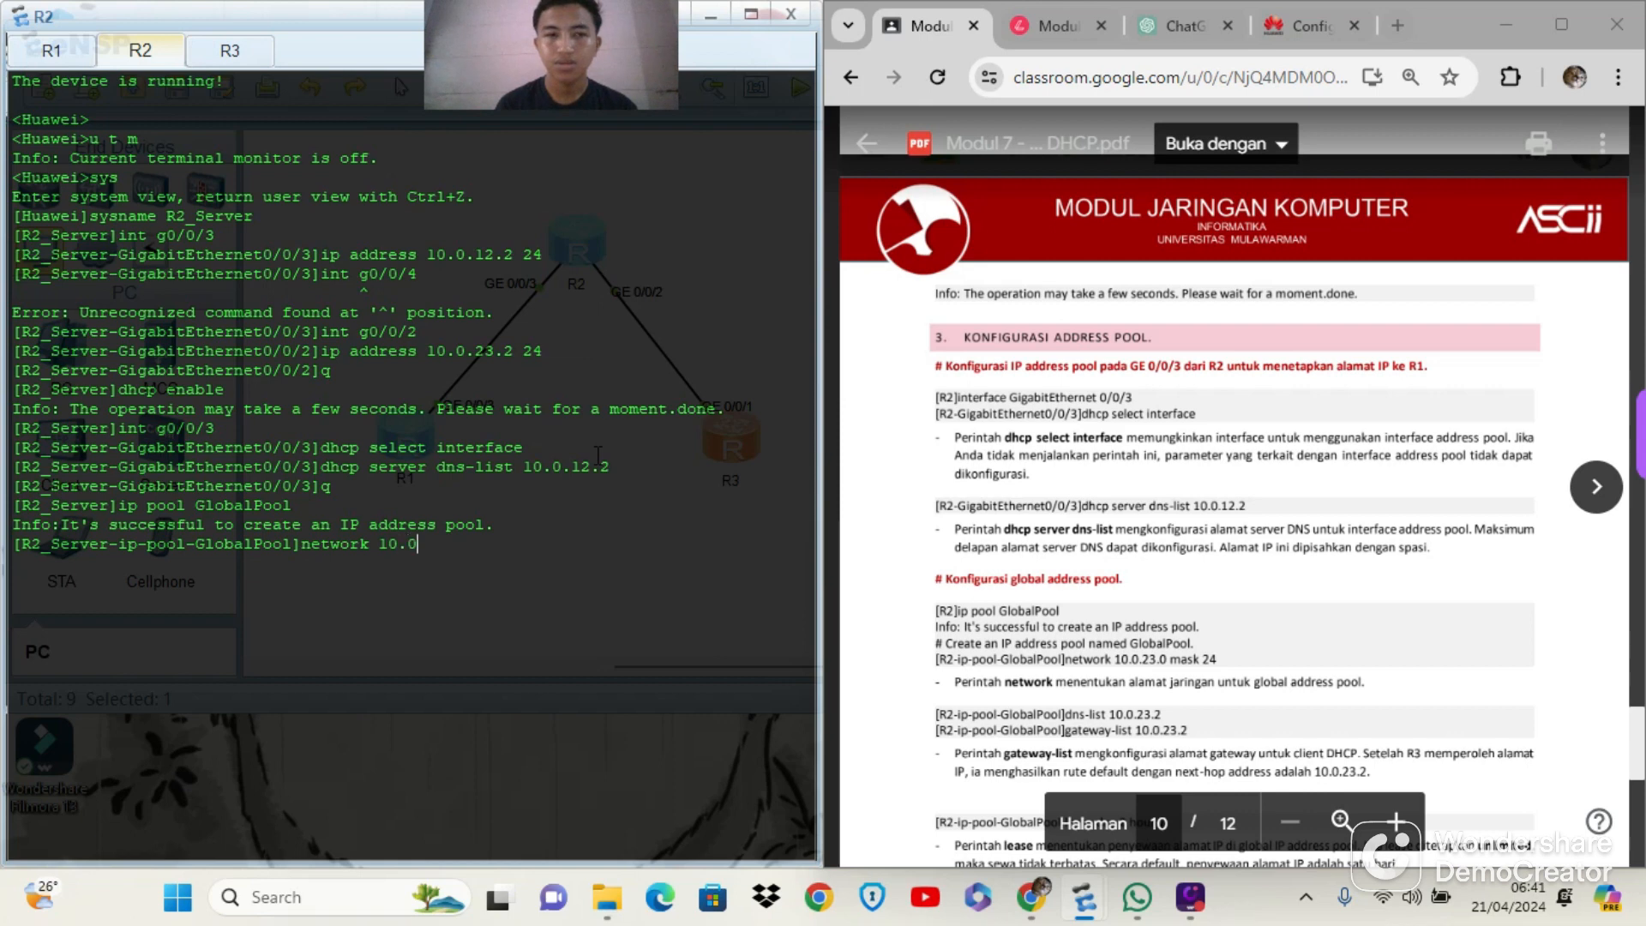
text(.23.0 )
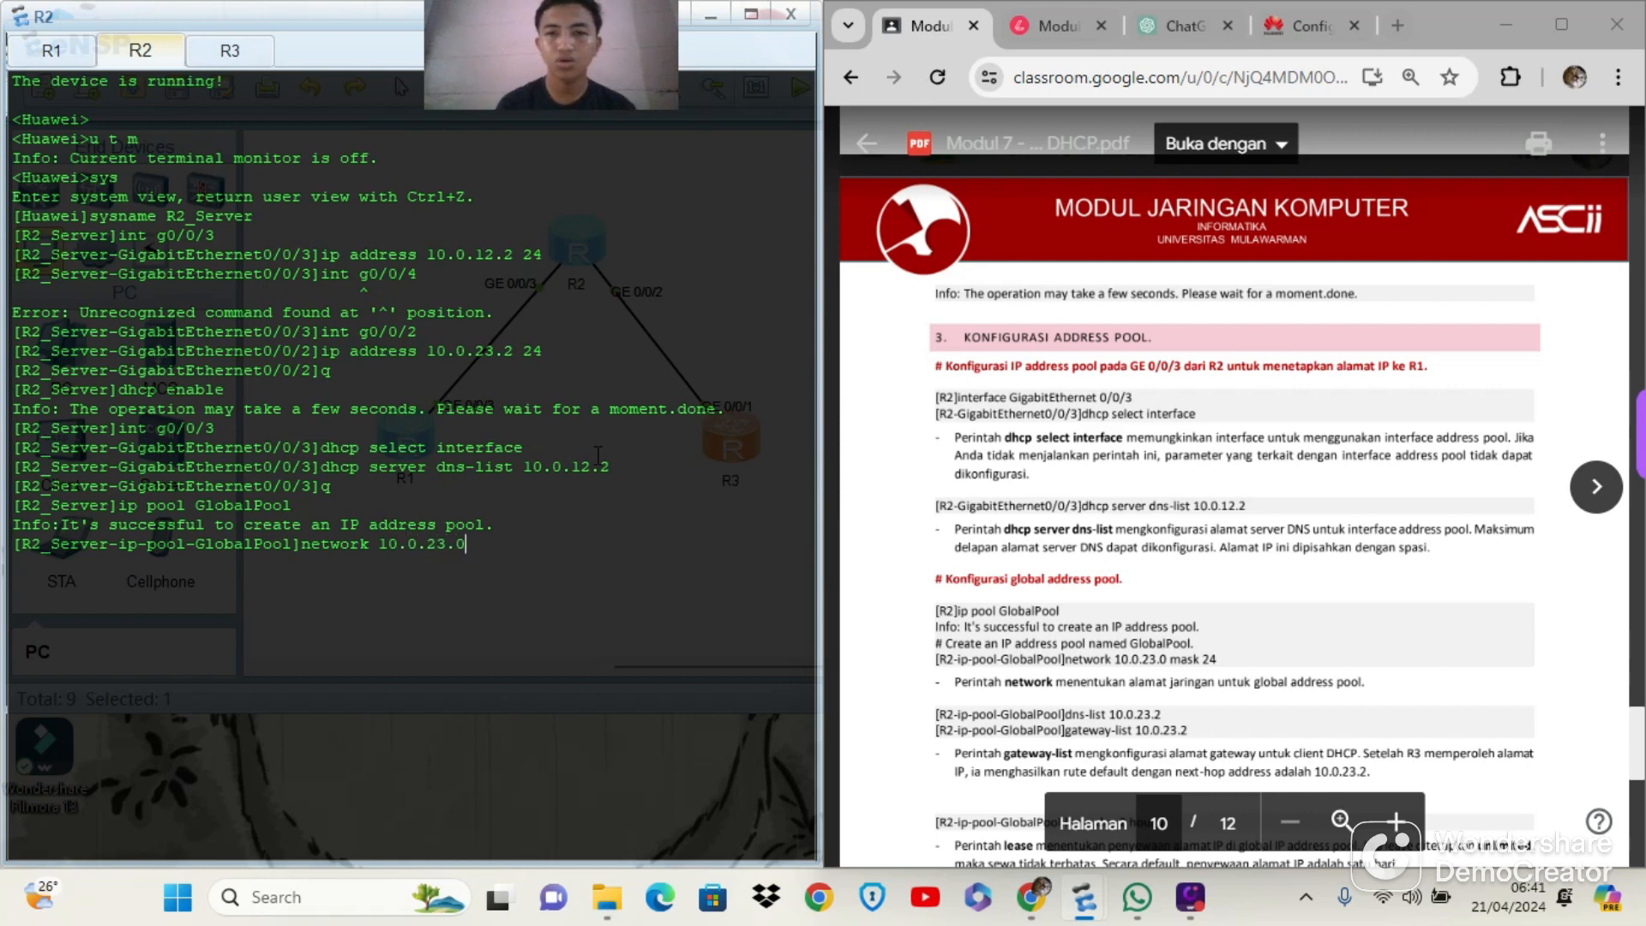
text(mask 24)
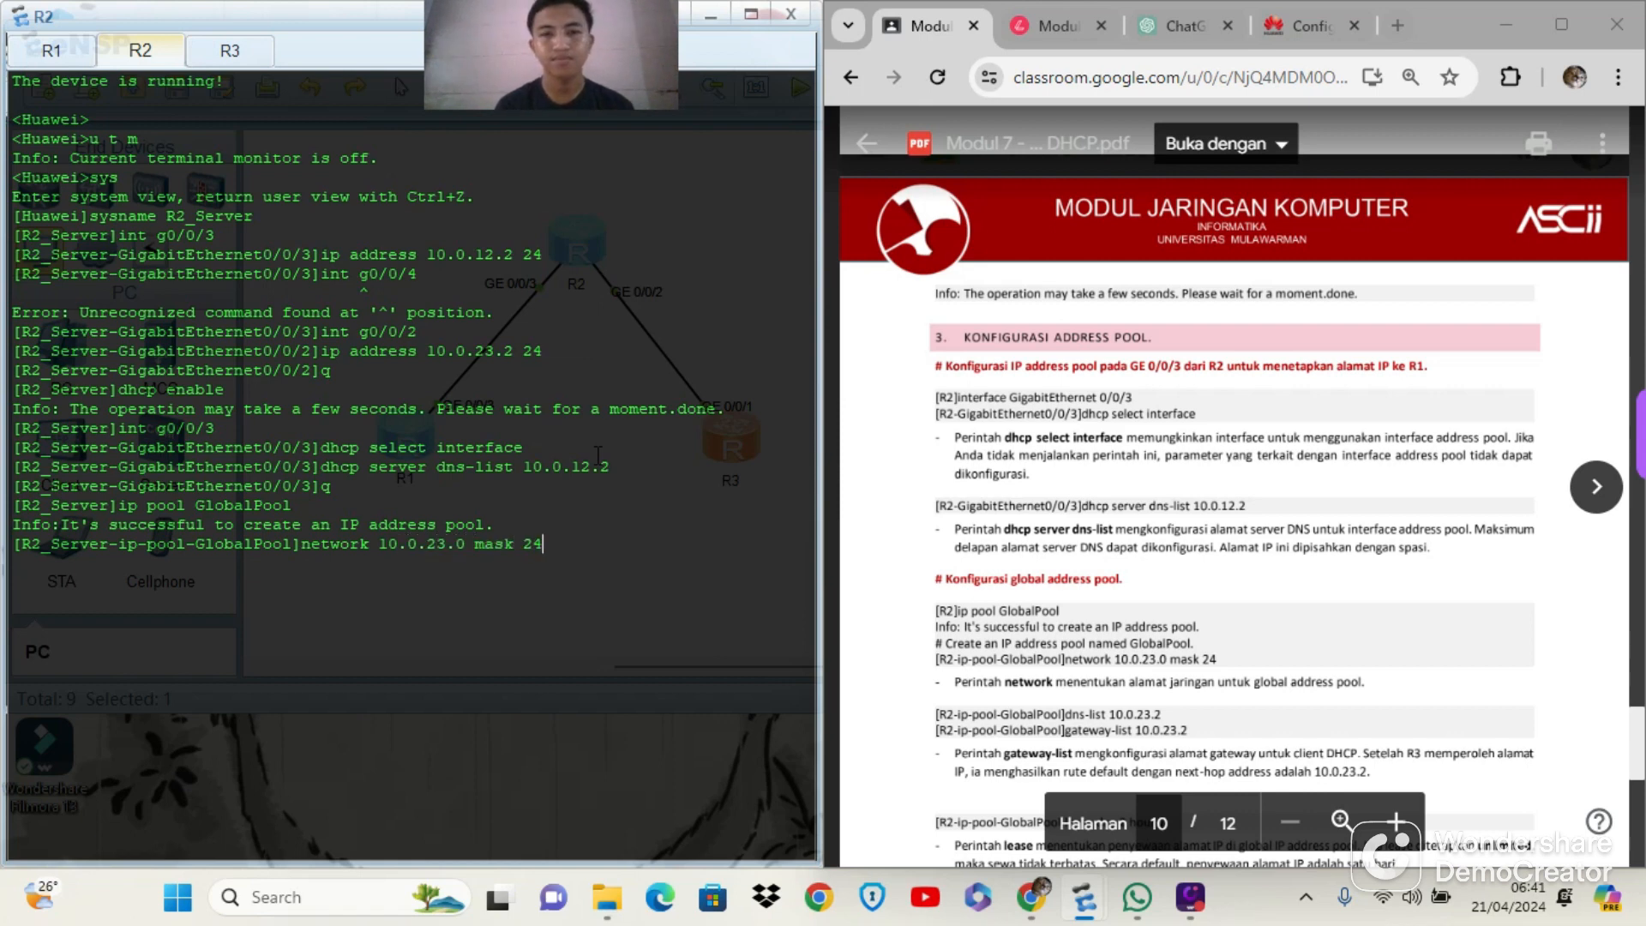
key(Return)
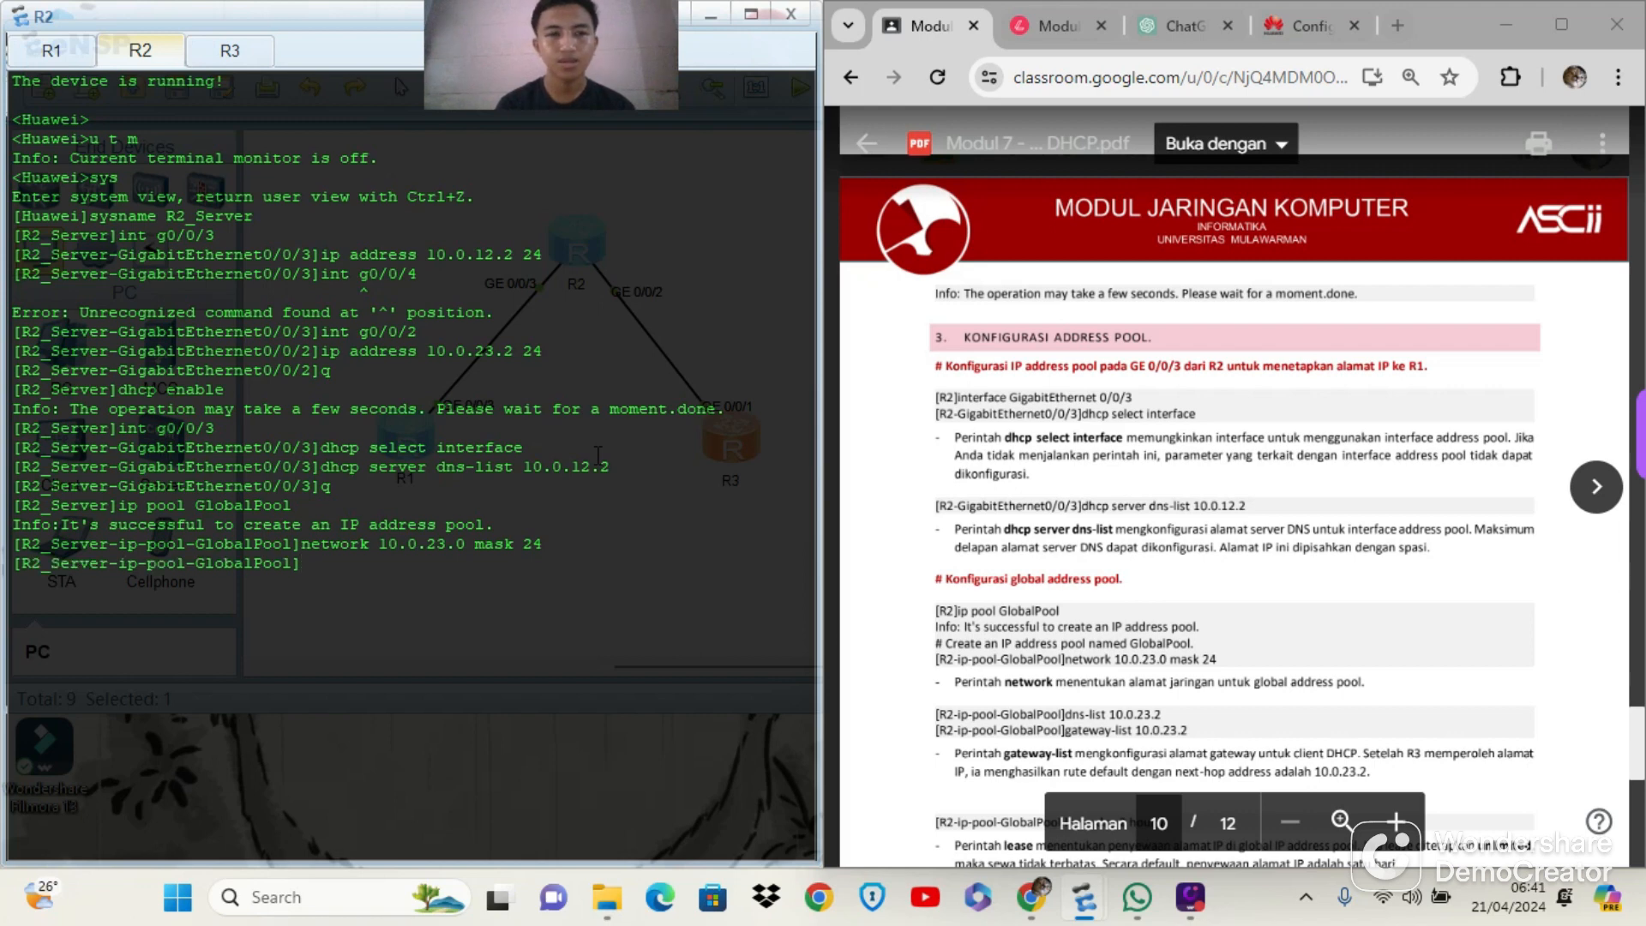
Set the DNS list of GlobalPool to 10.0.23.2 with the dns-list command
text(dns)
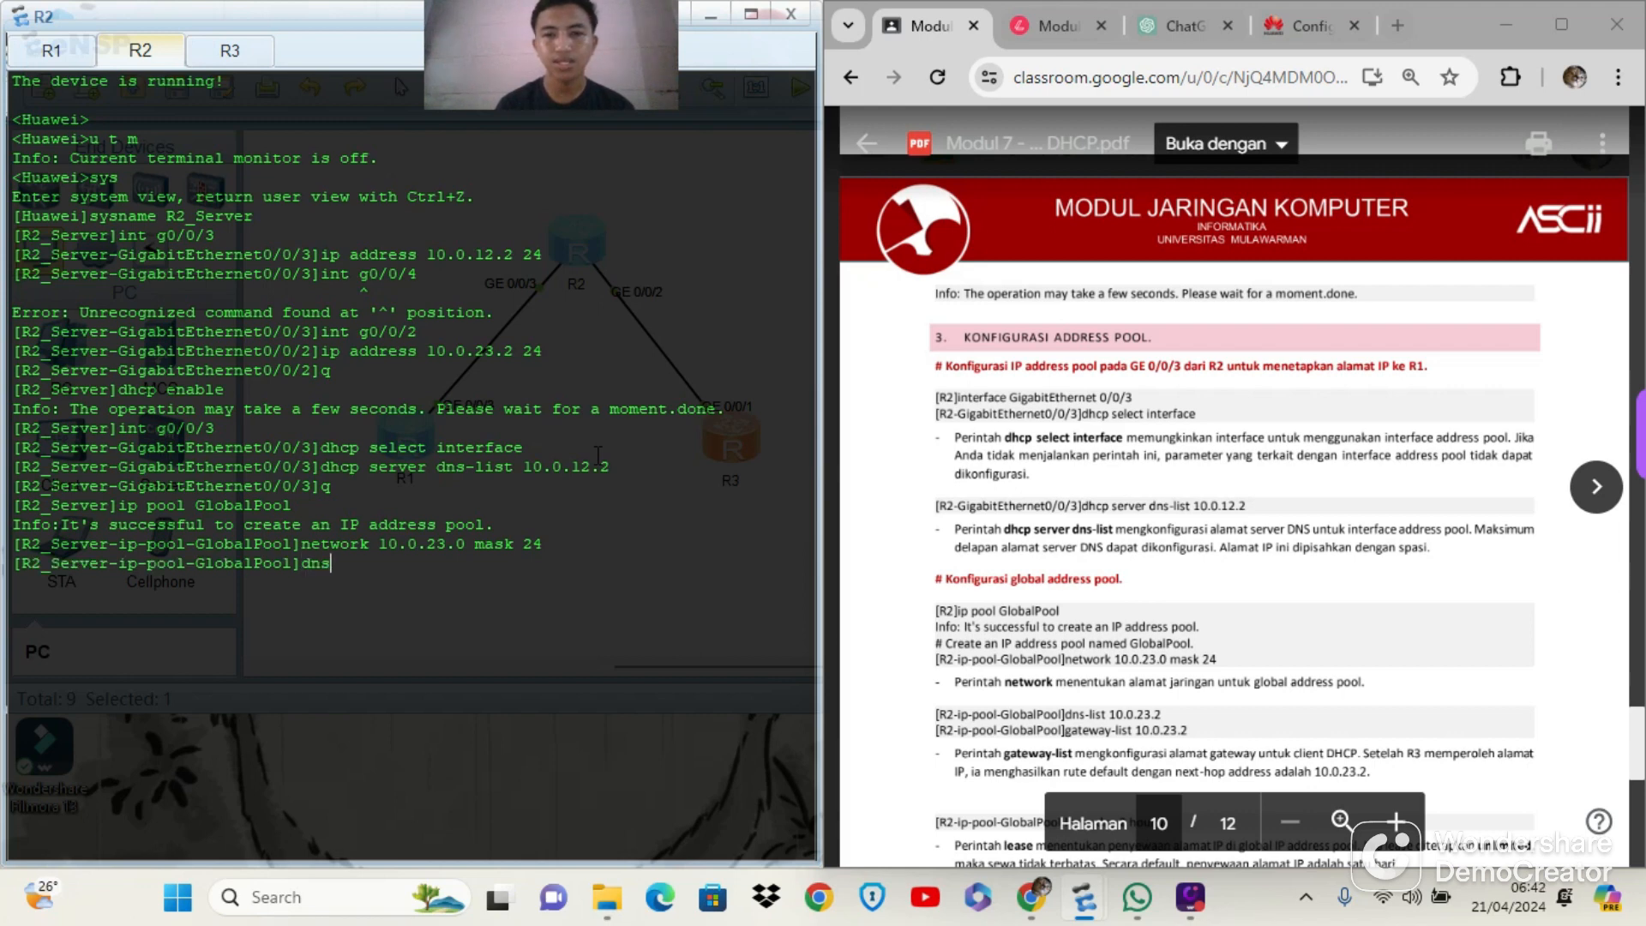
text(-list 10)
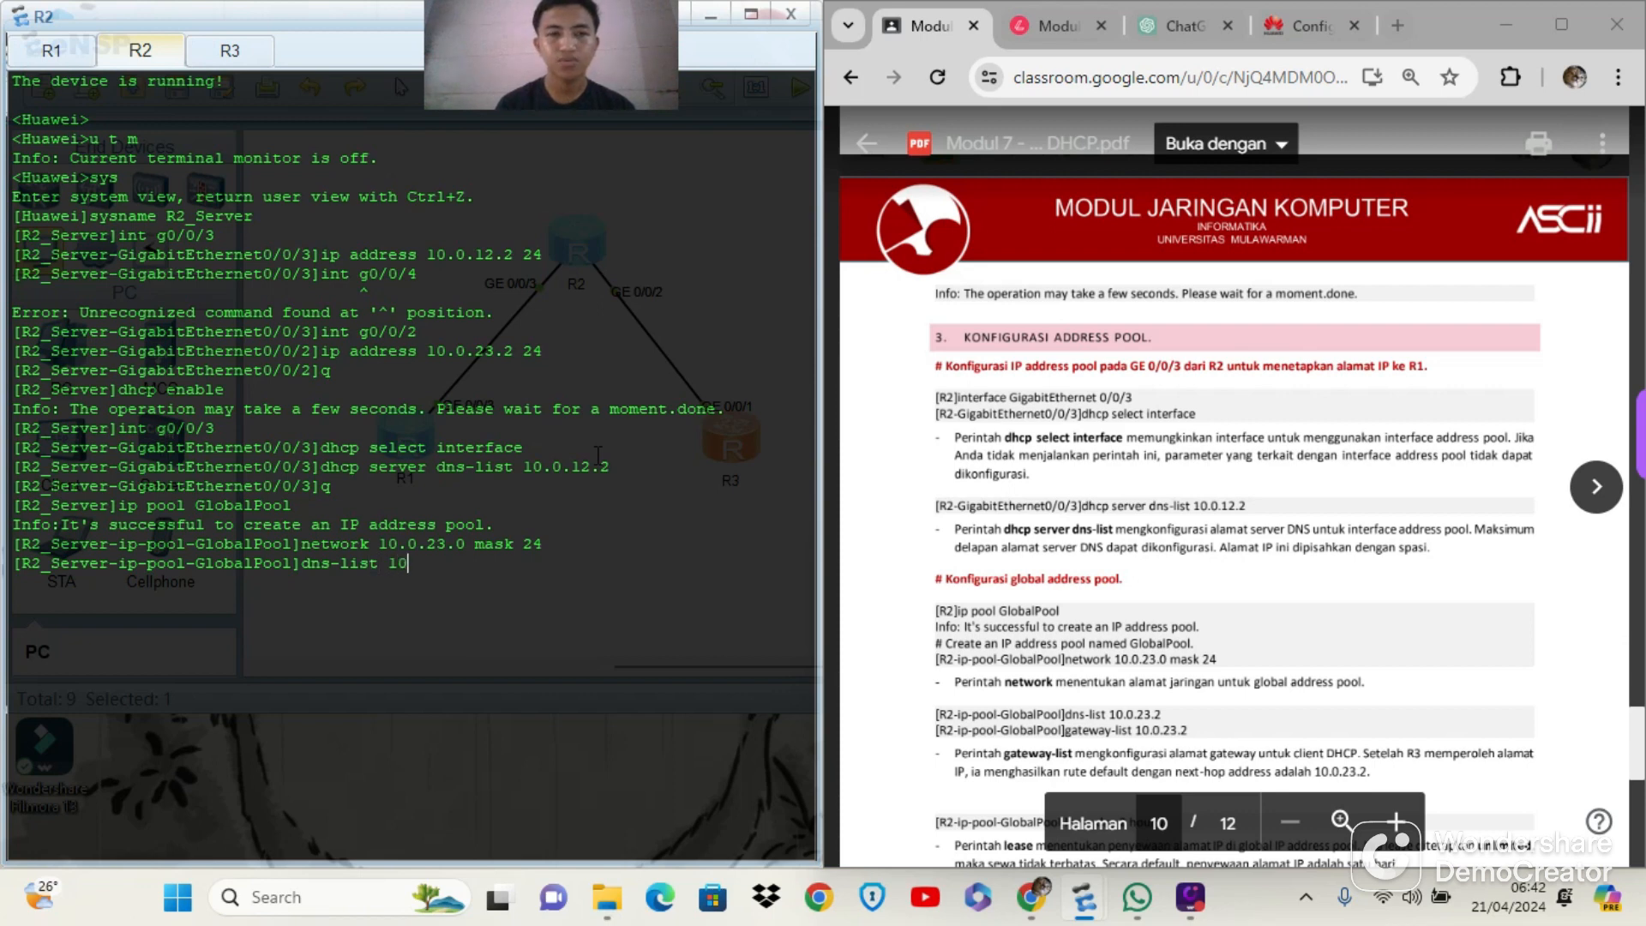
text(.0.23.2)
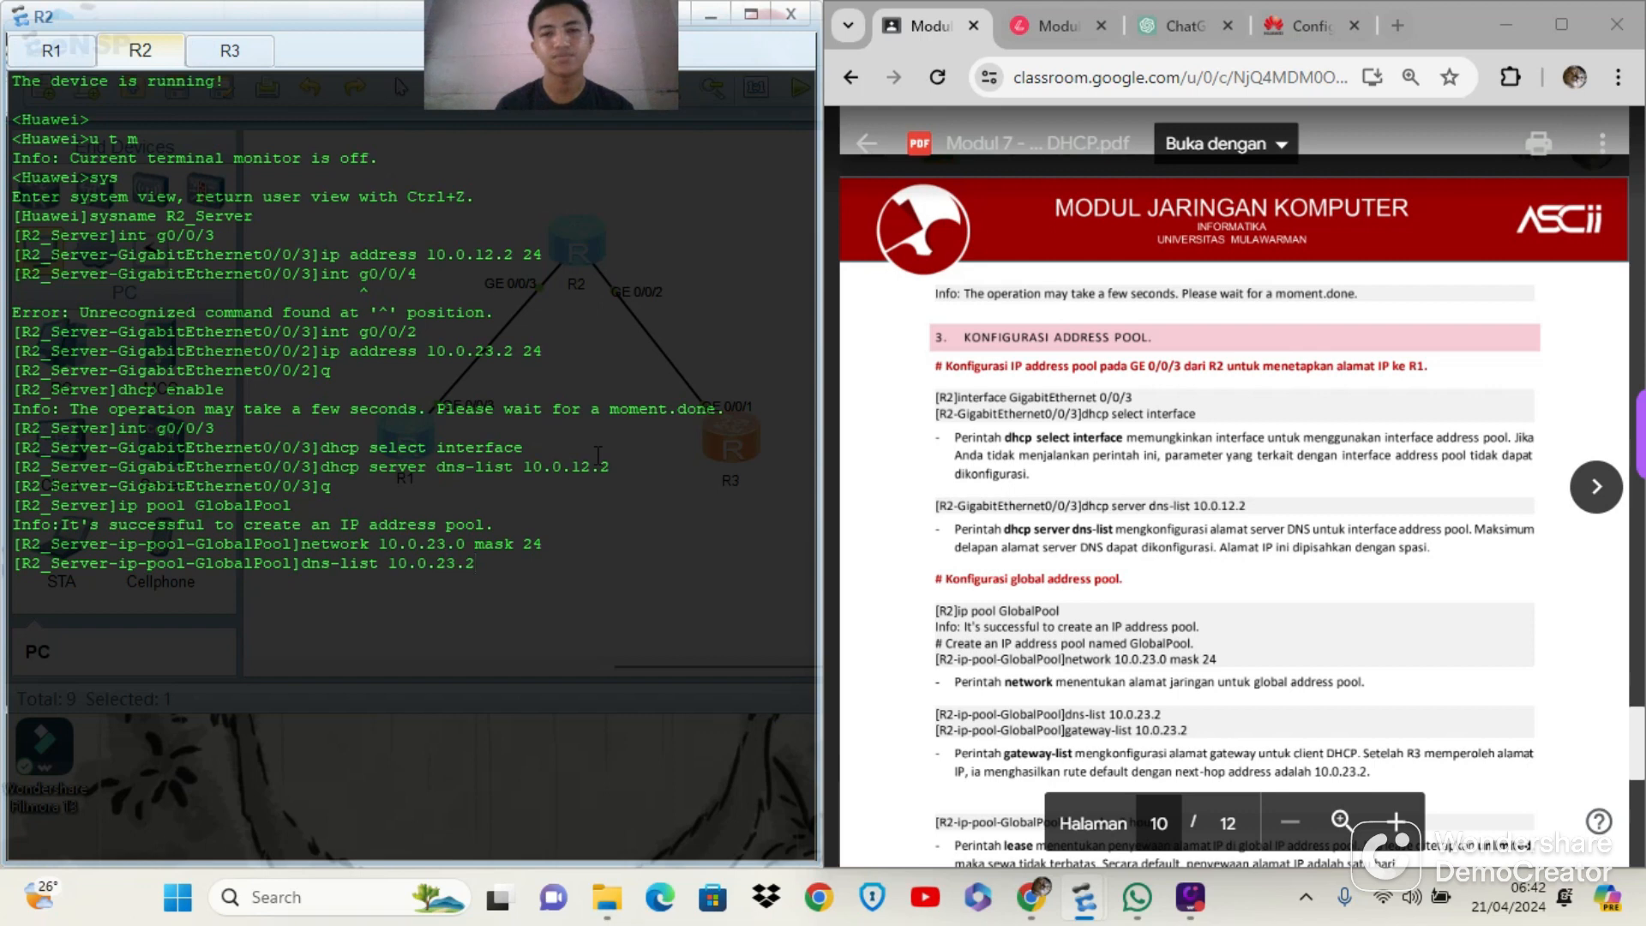
key(Return)
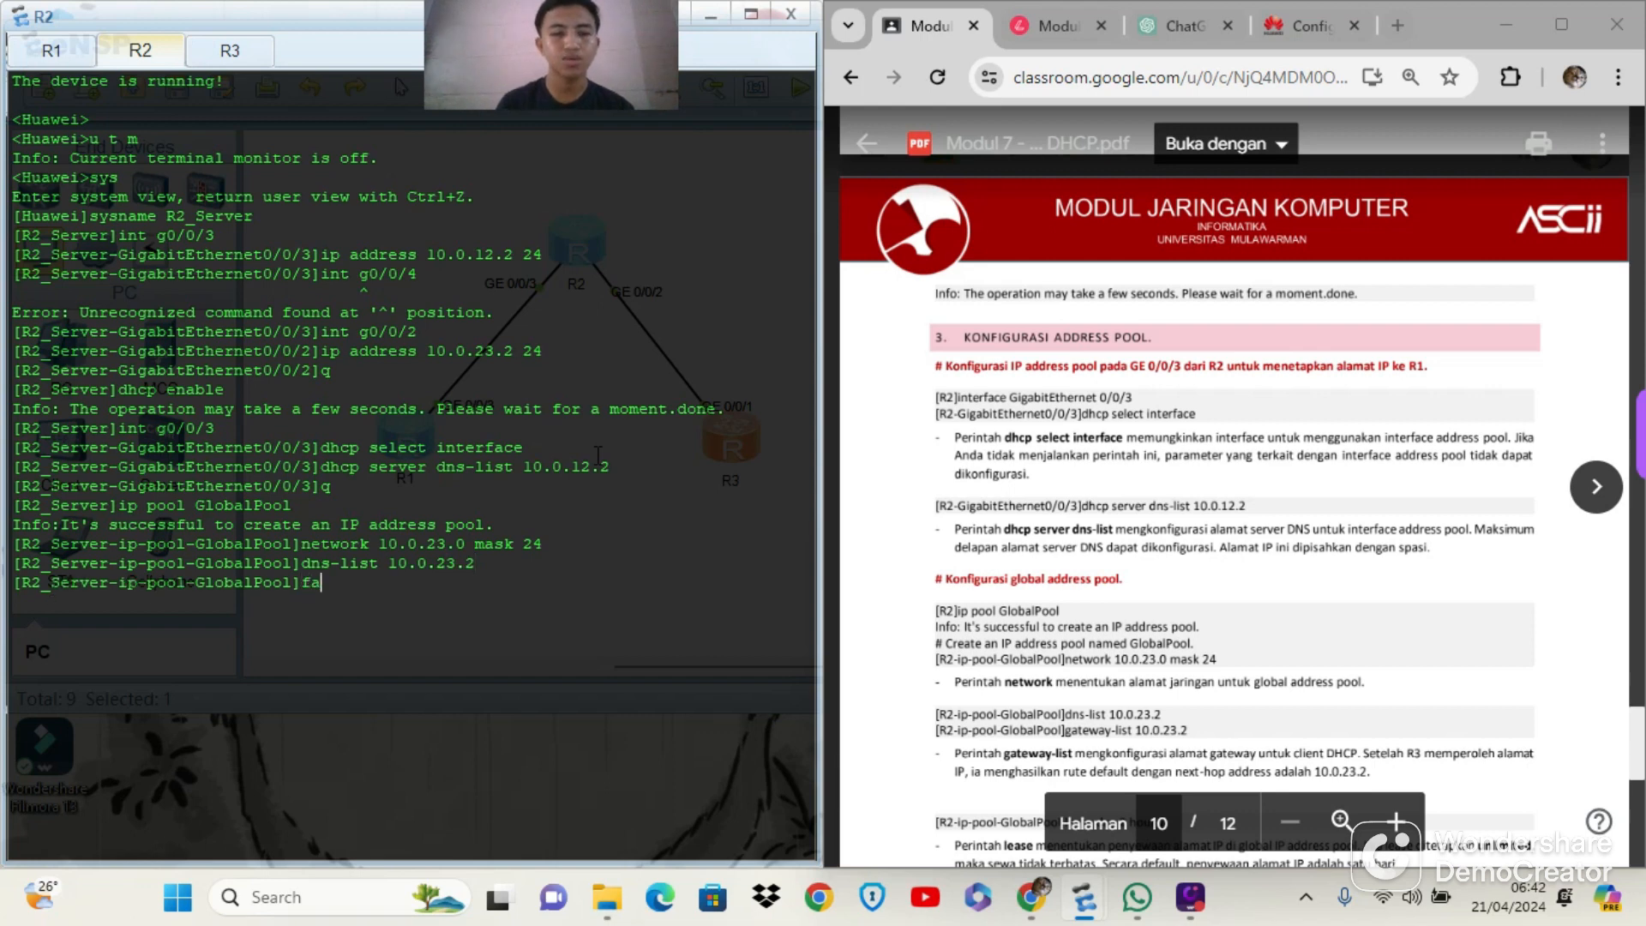
Set the gateway of GlobalPool to 10.0.23.2 with the gateway-list command
text(gatewa)
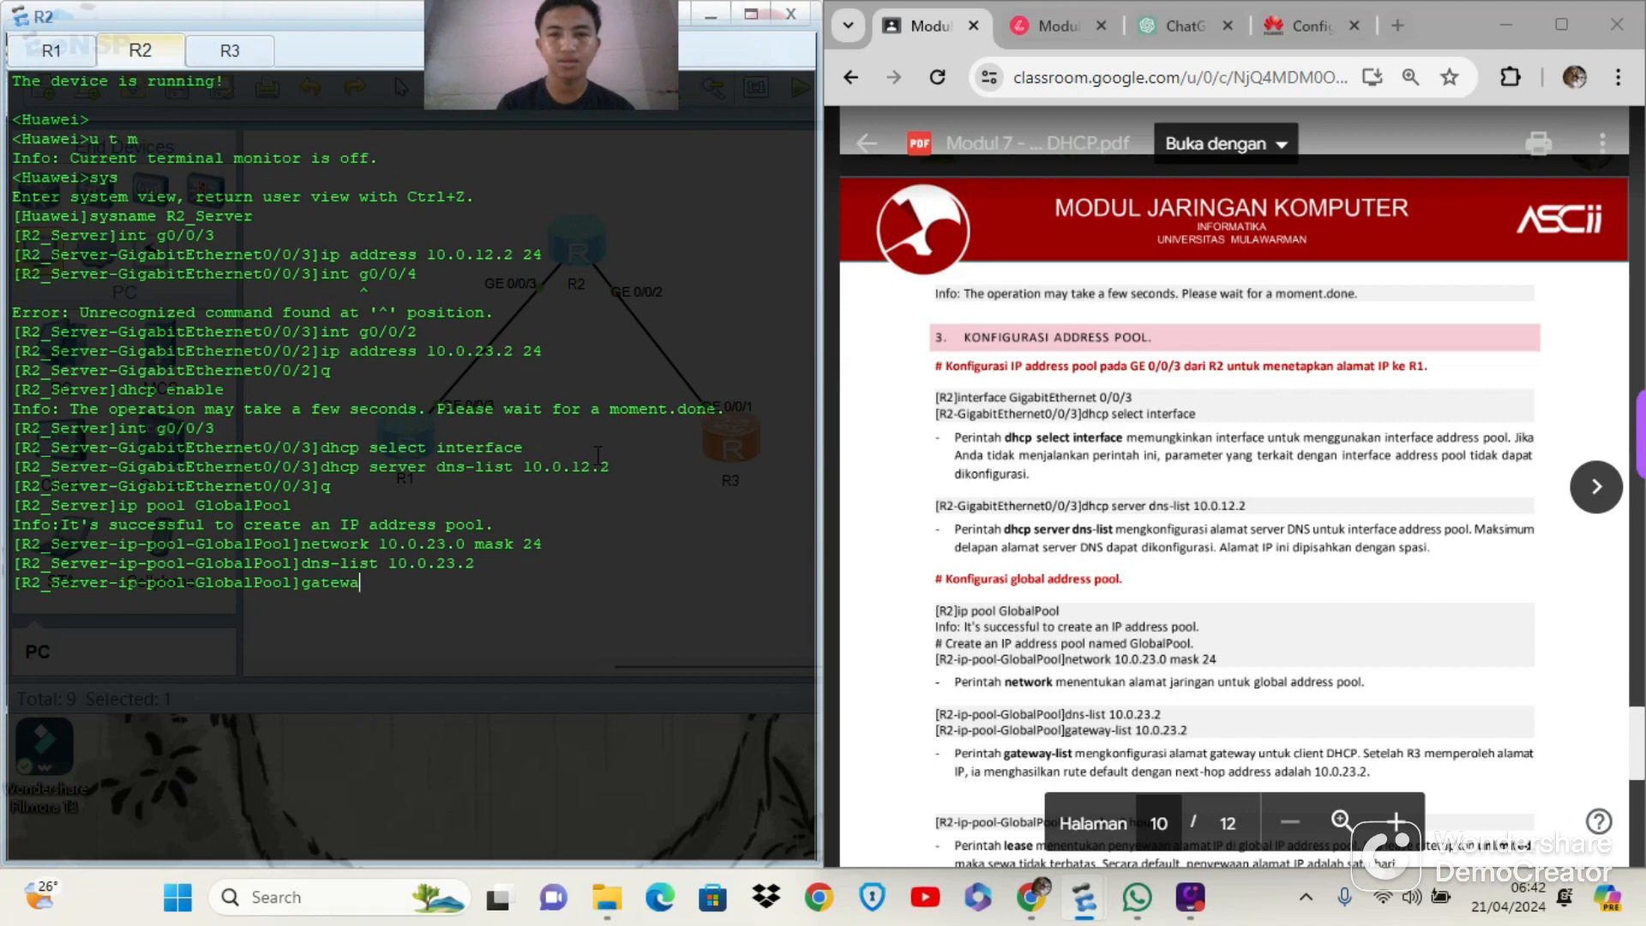
text(y-list )
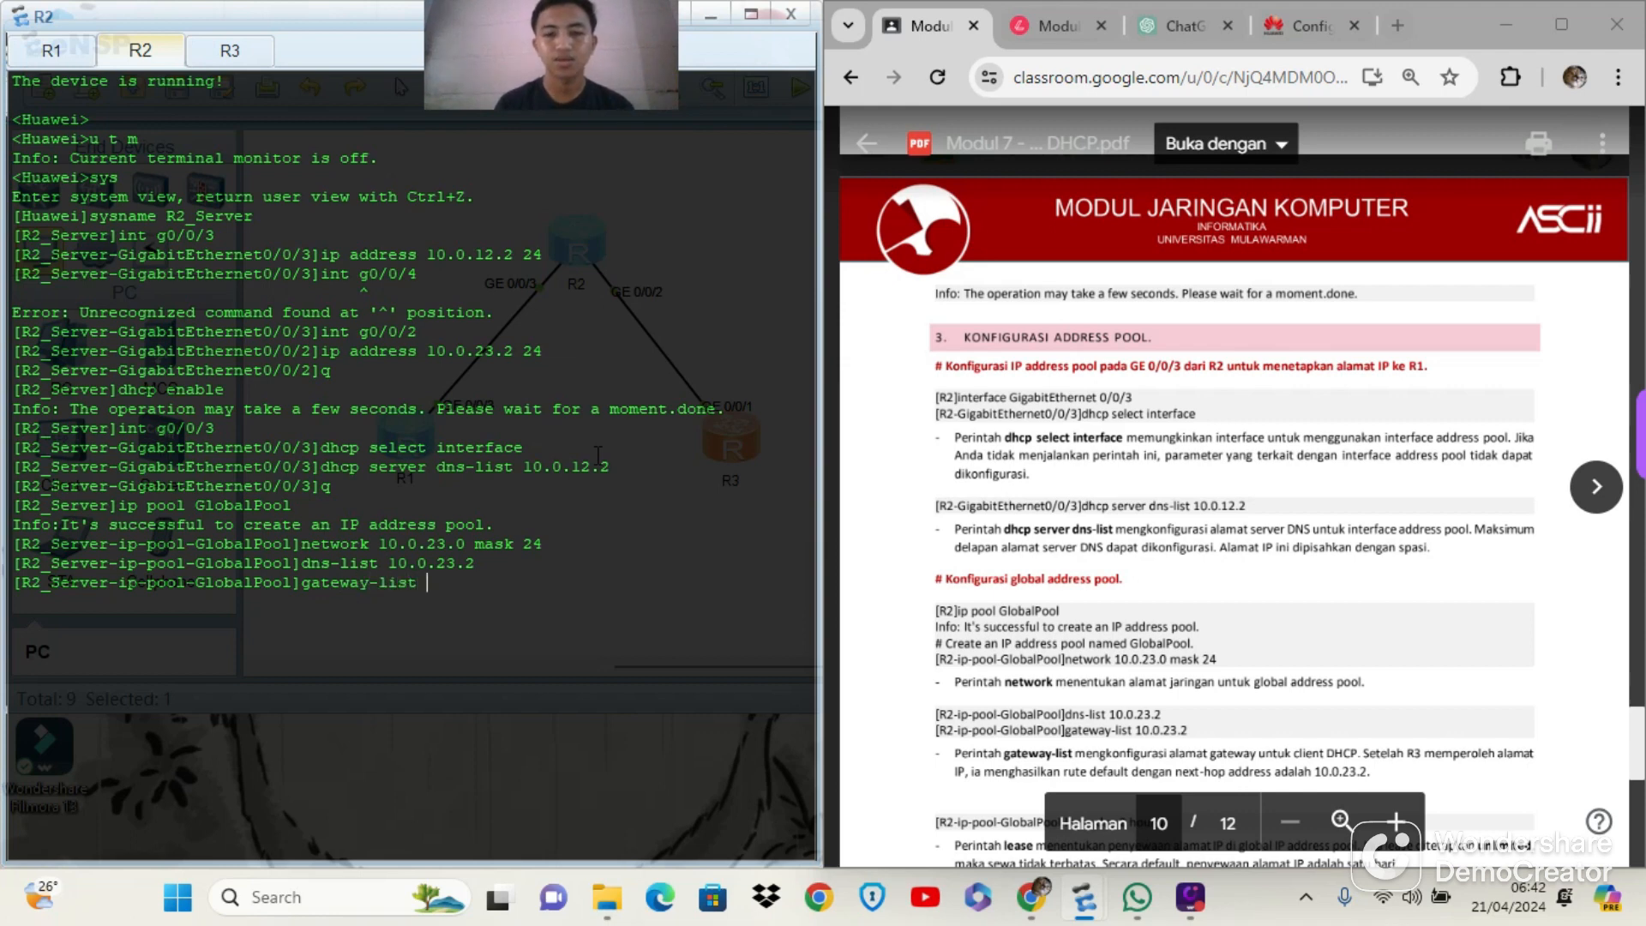
text(10.0)
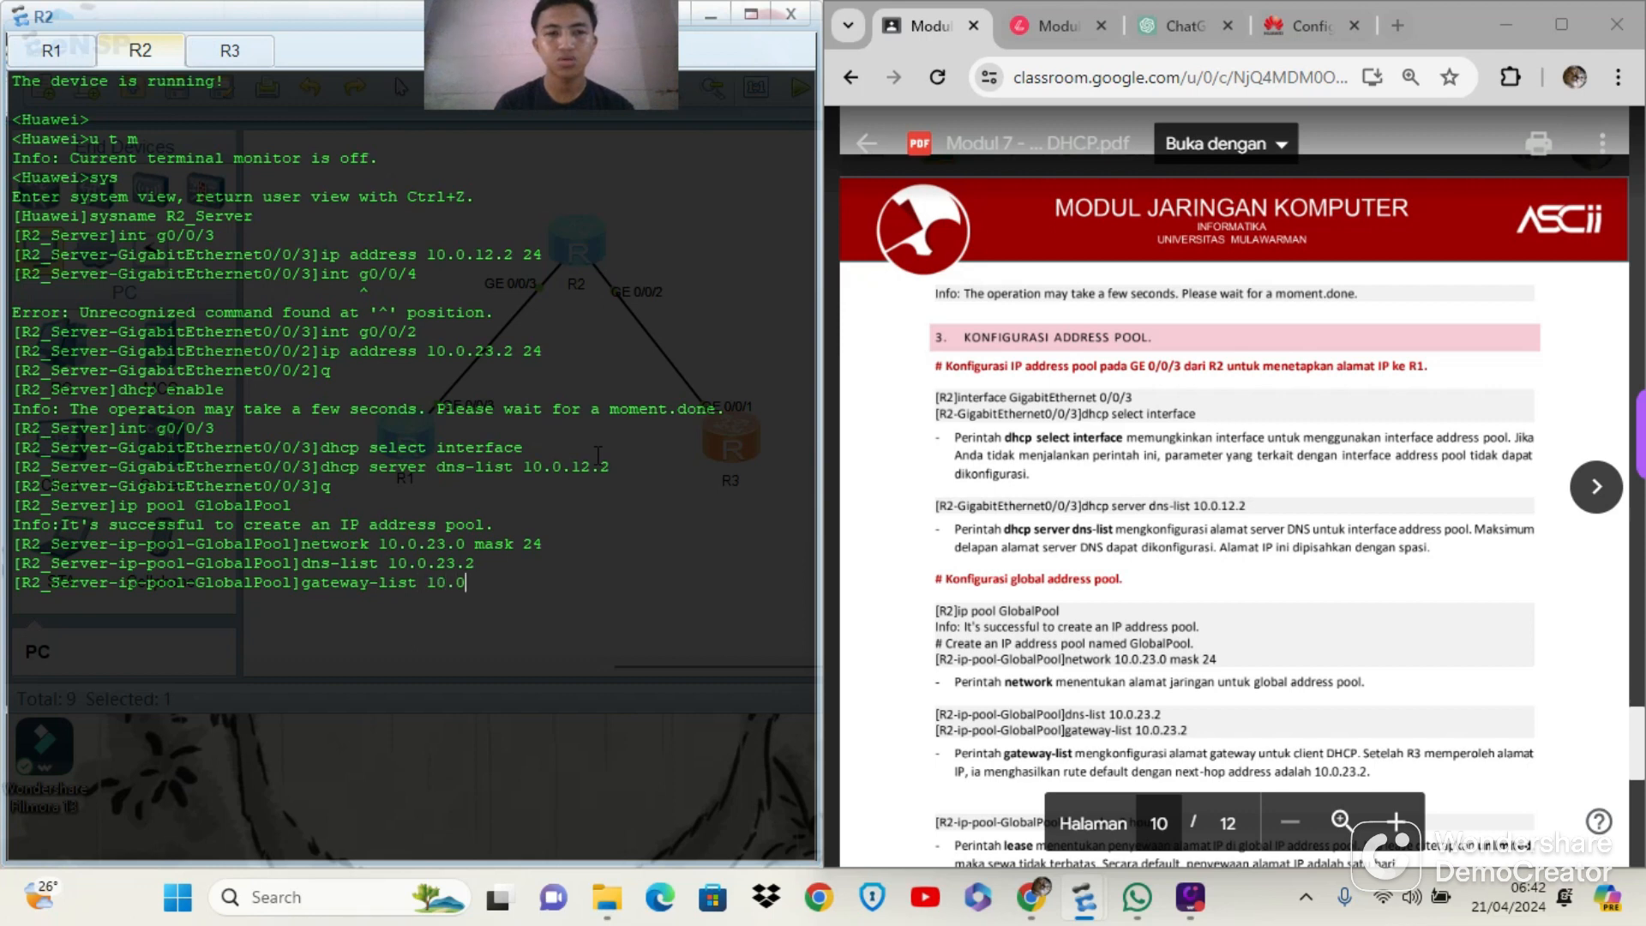
text(.23.)
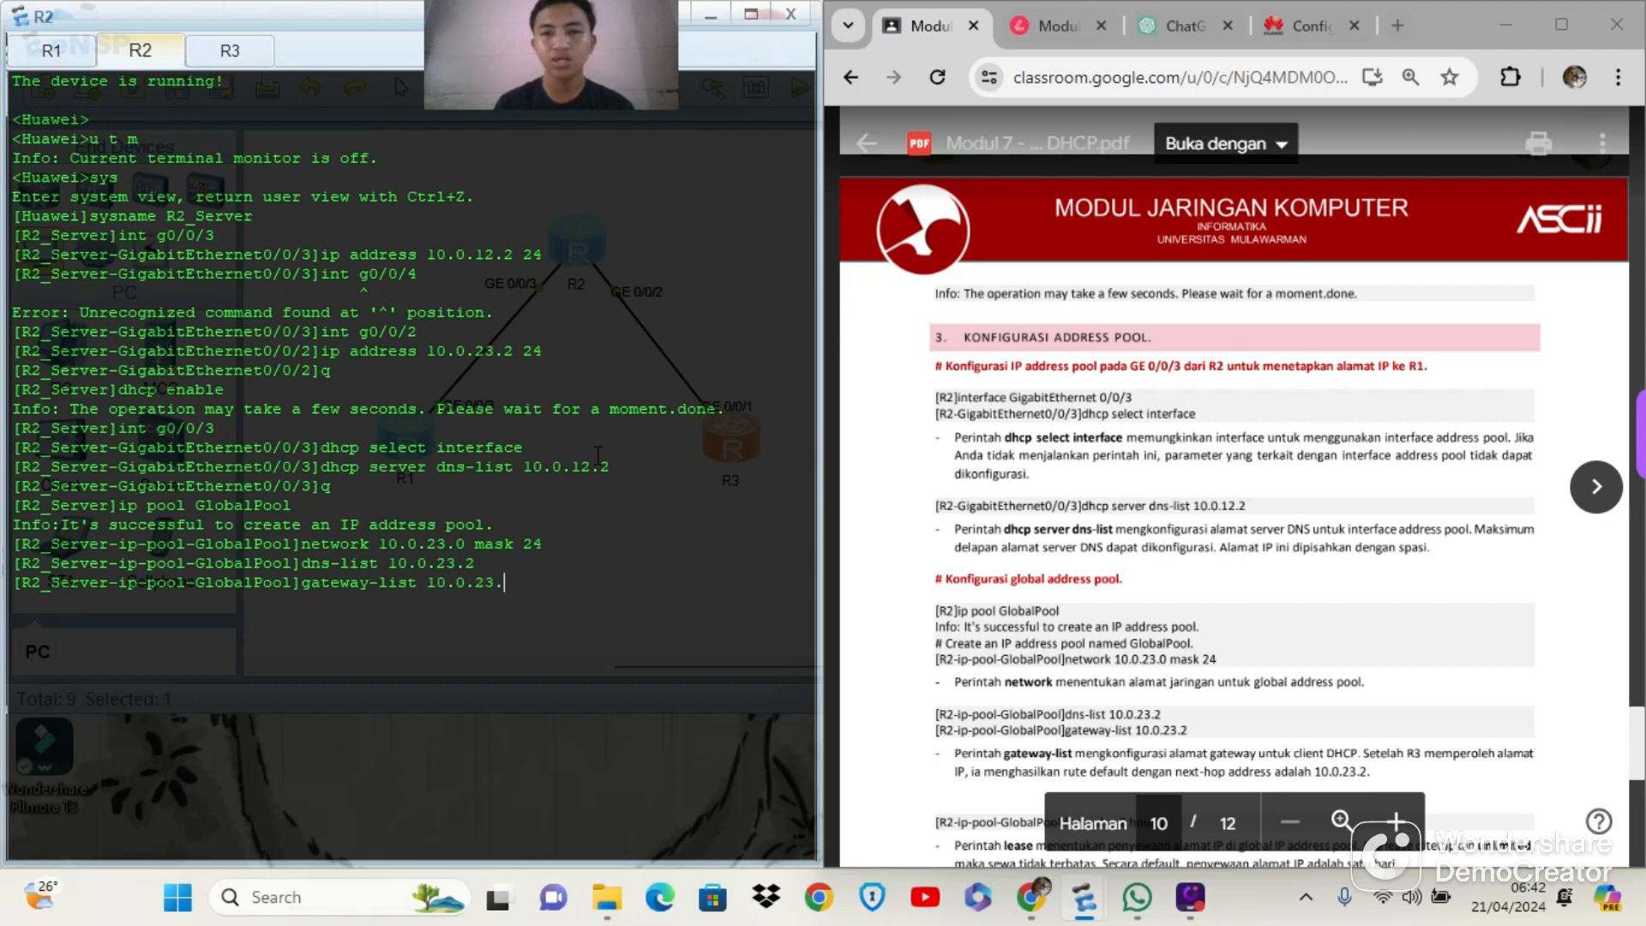
text(0)
text(sk 2)
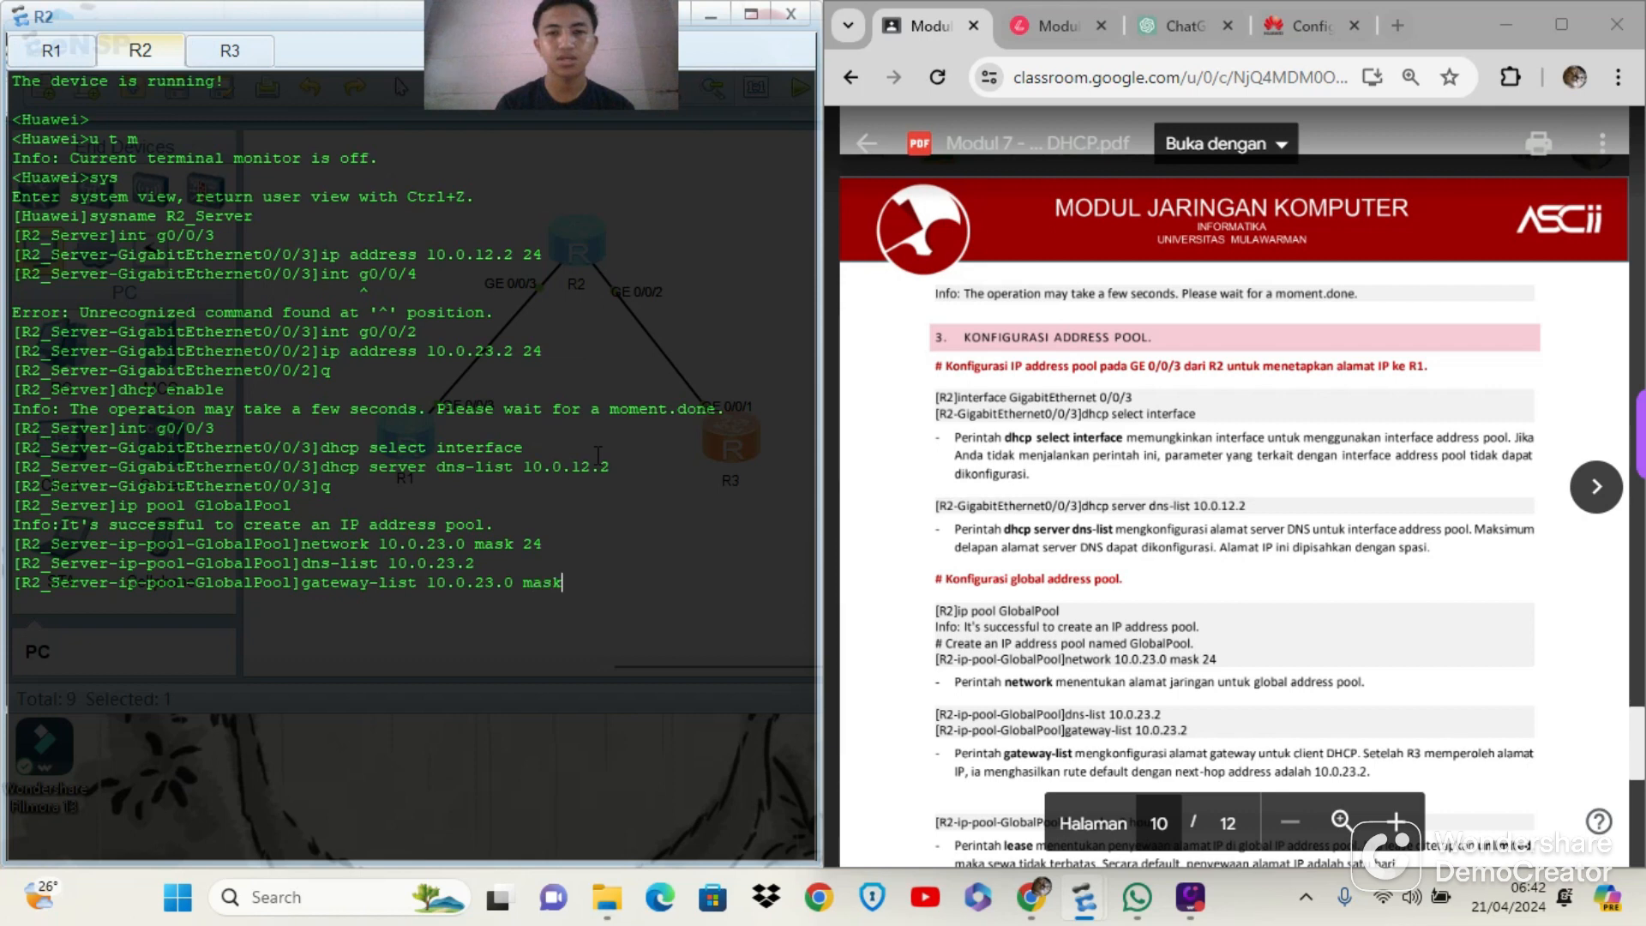
key(BackSpace)
key(BackSpace)
key(BackSpace)
key(BackSpace)
key(BackSpace)
key(BackSpace)
key(BackSpace)
key(BackSpace)
text(2)
scroll(977, 504, down, 3)
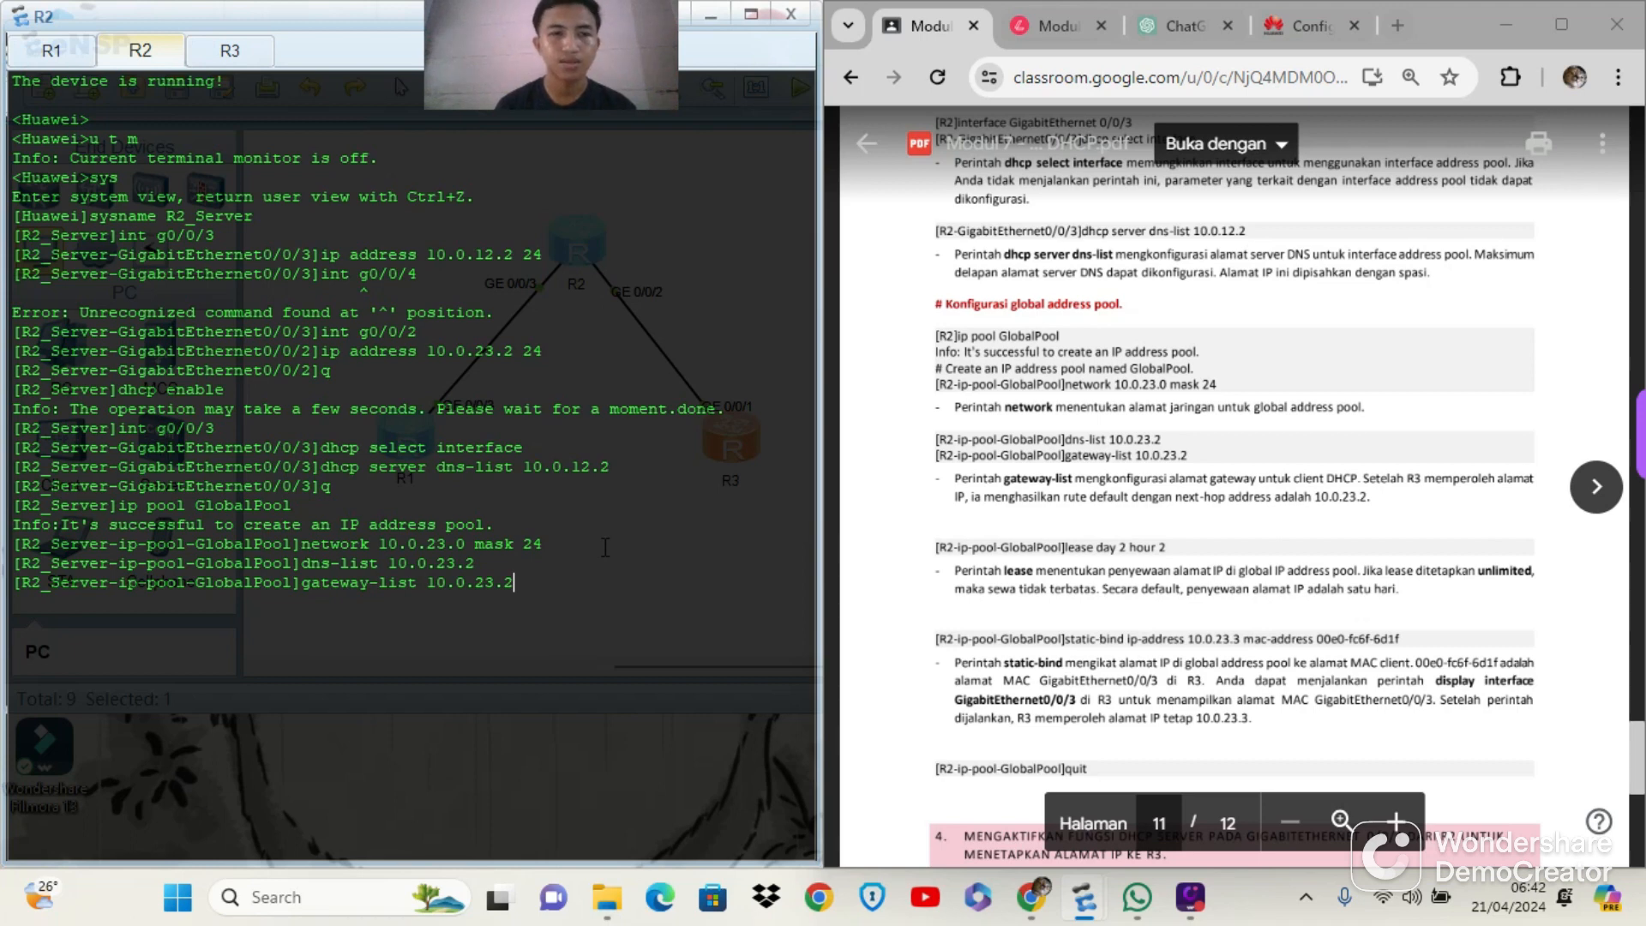
key(Return)
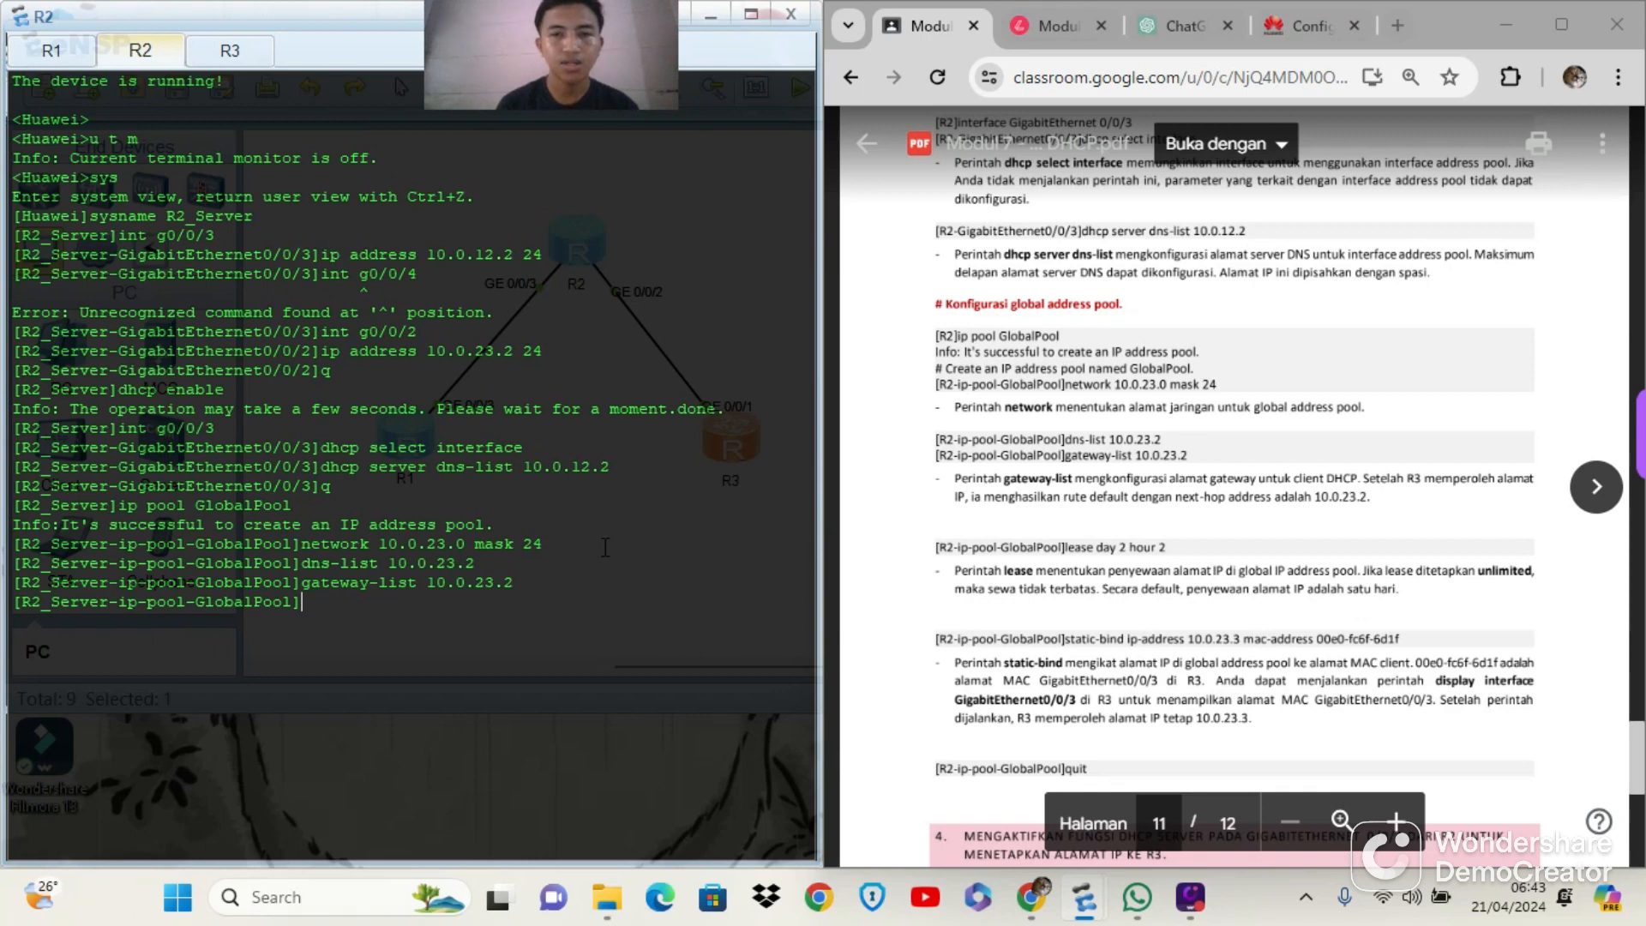
Make the address lease of GlobalPool unlimited with the lease unlimited command
text(lease)
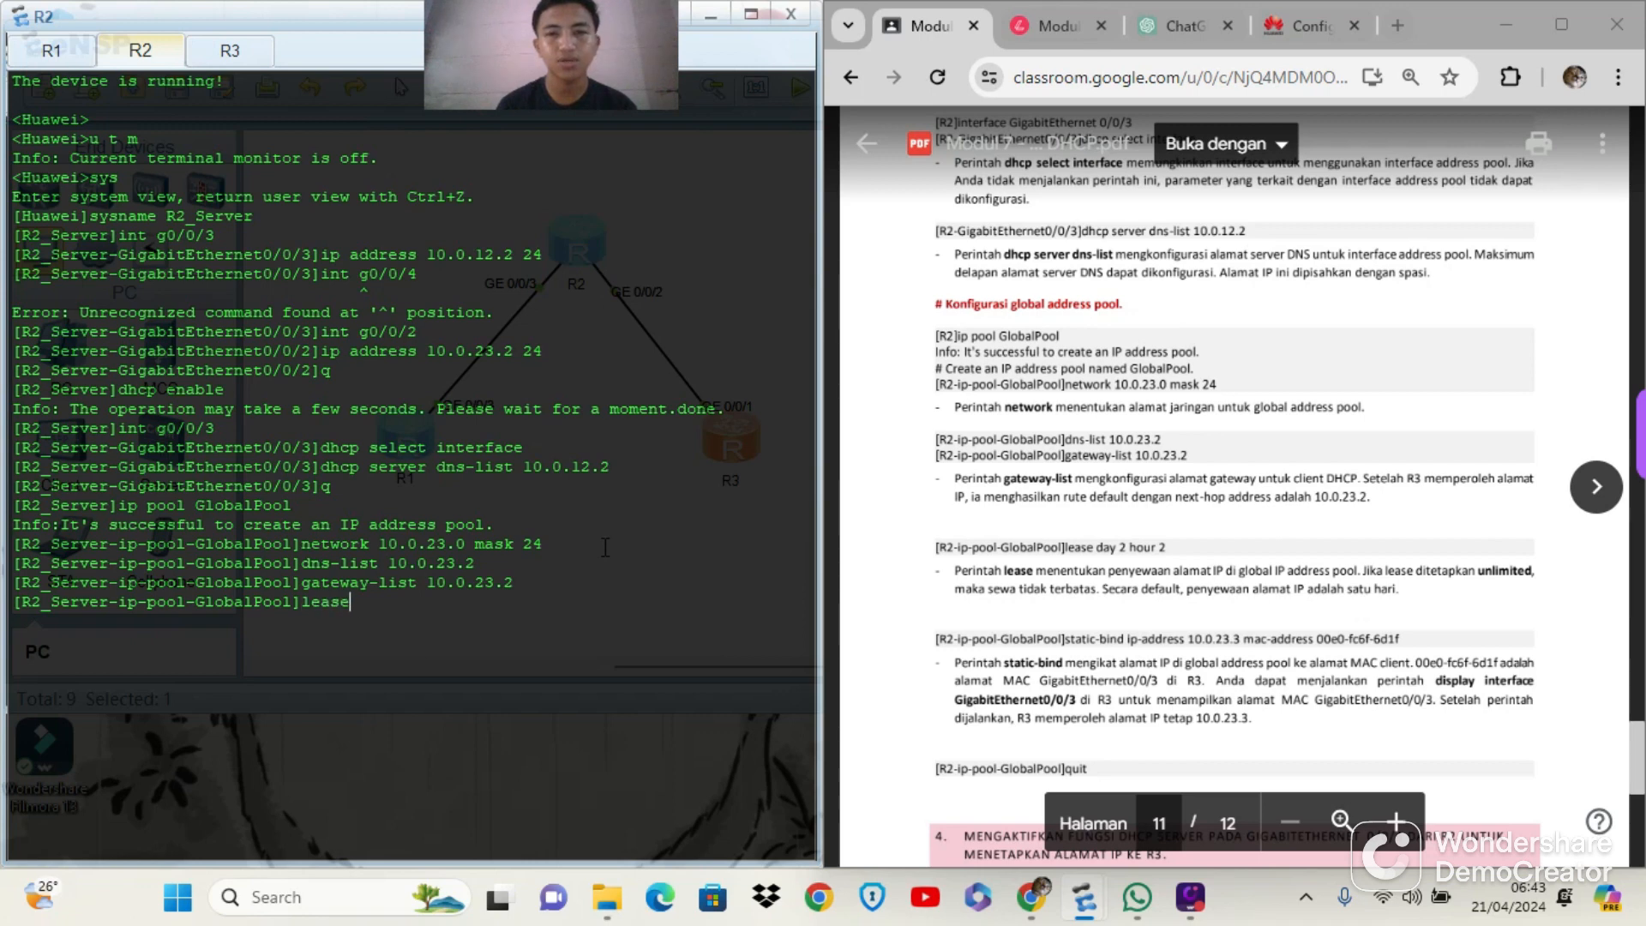
text( unli)
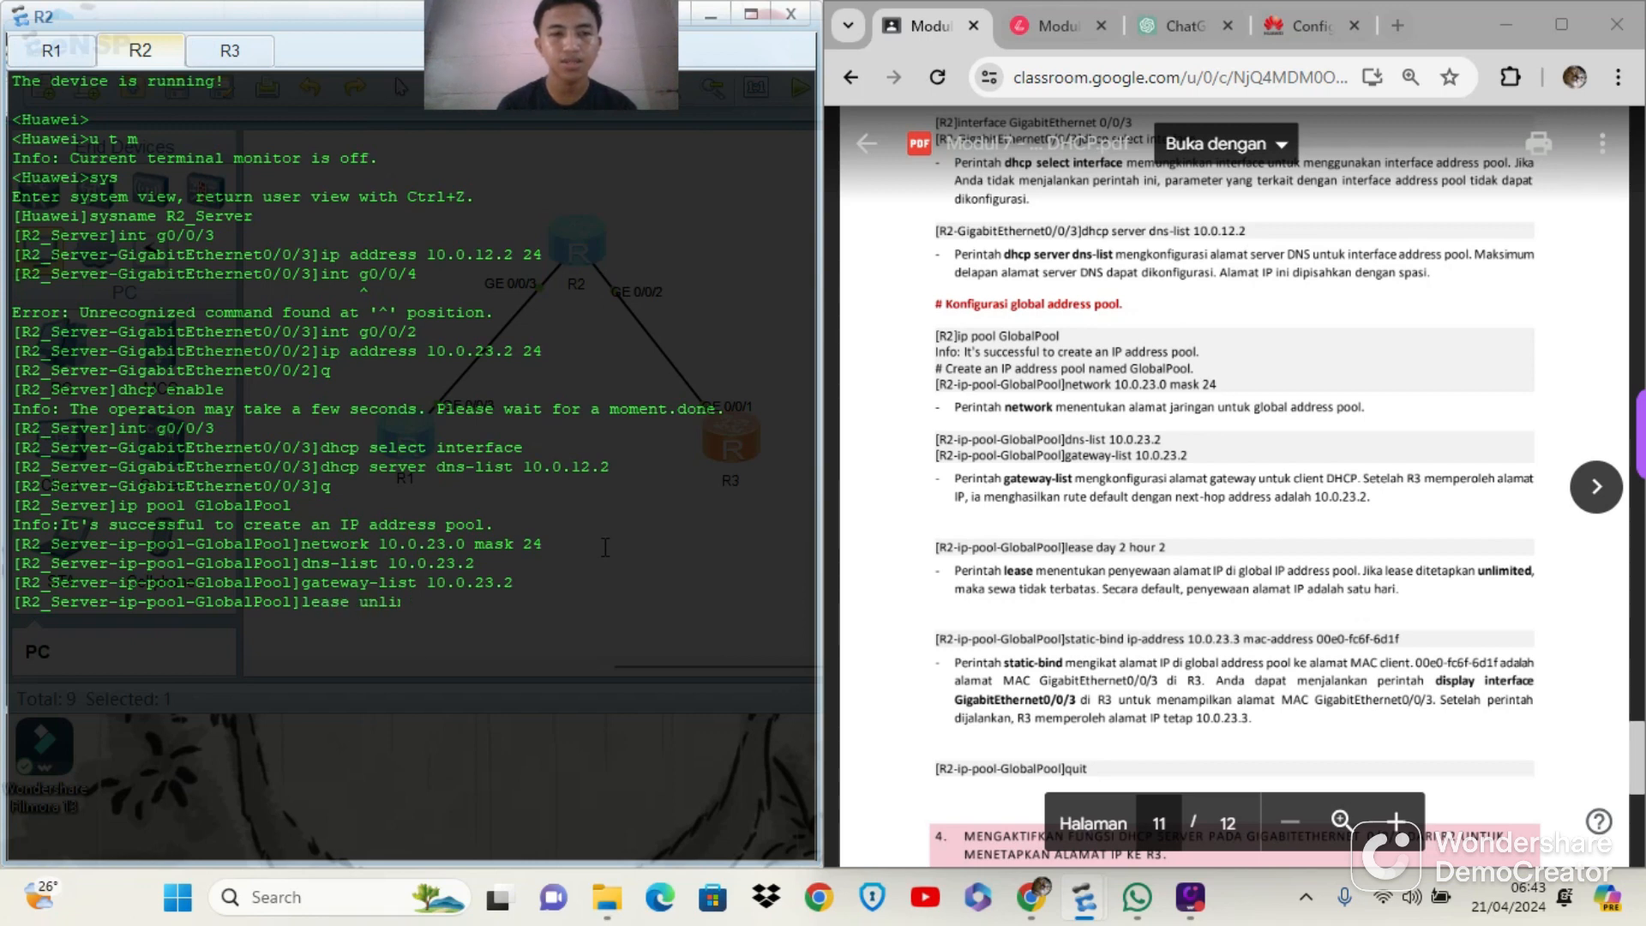
text(mited)
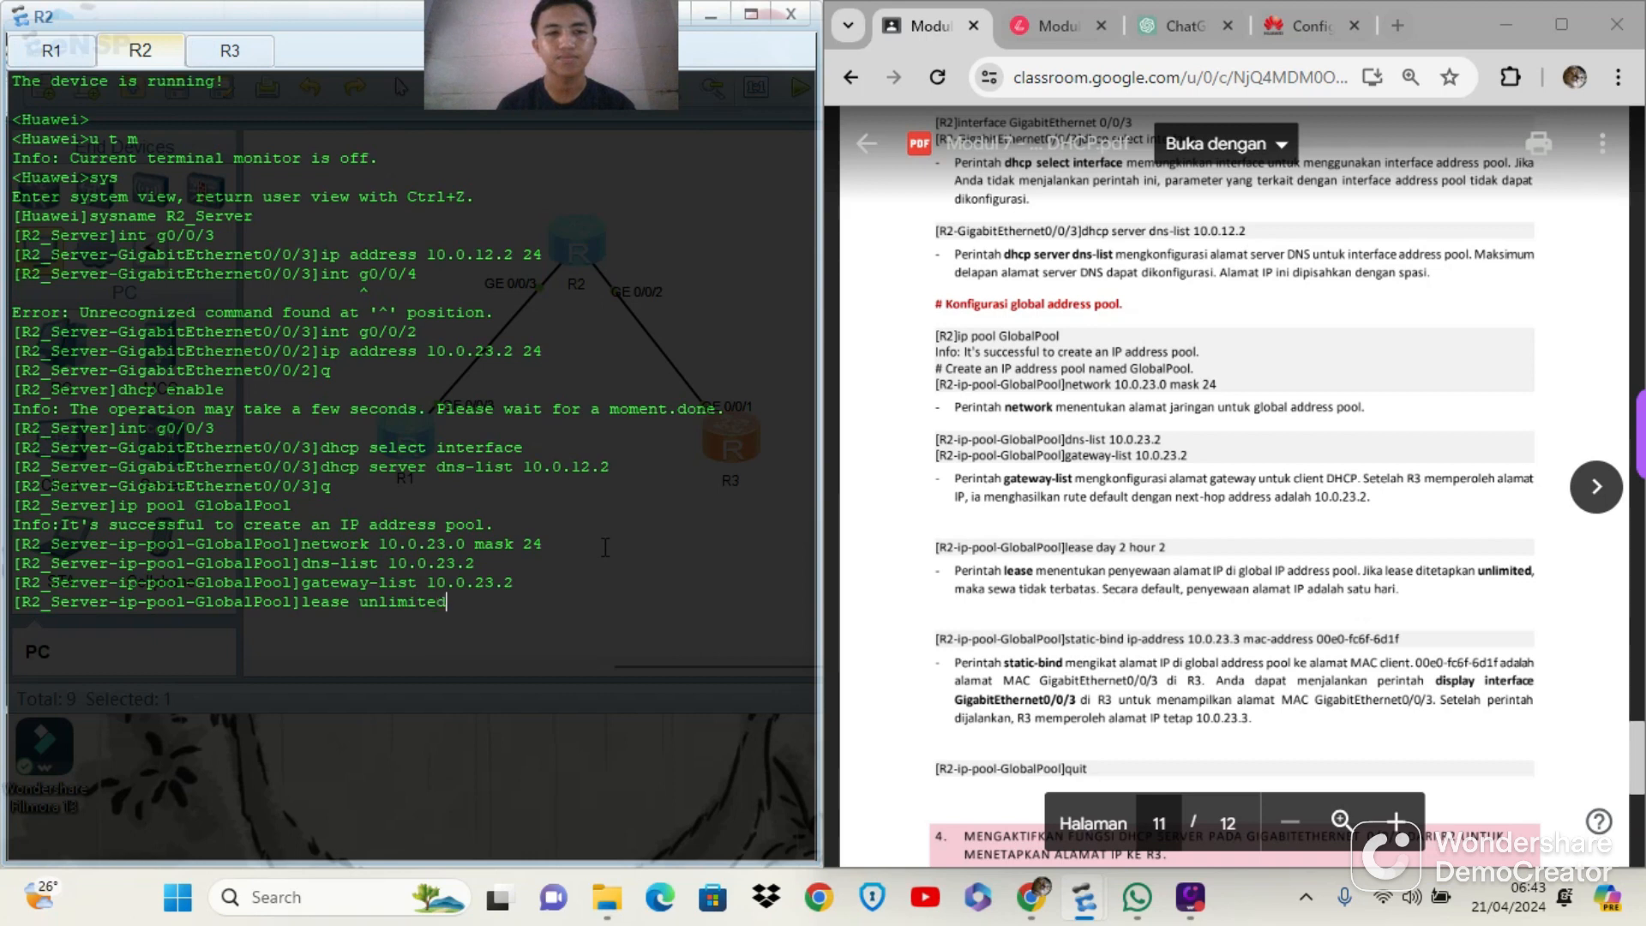
key(Return)
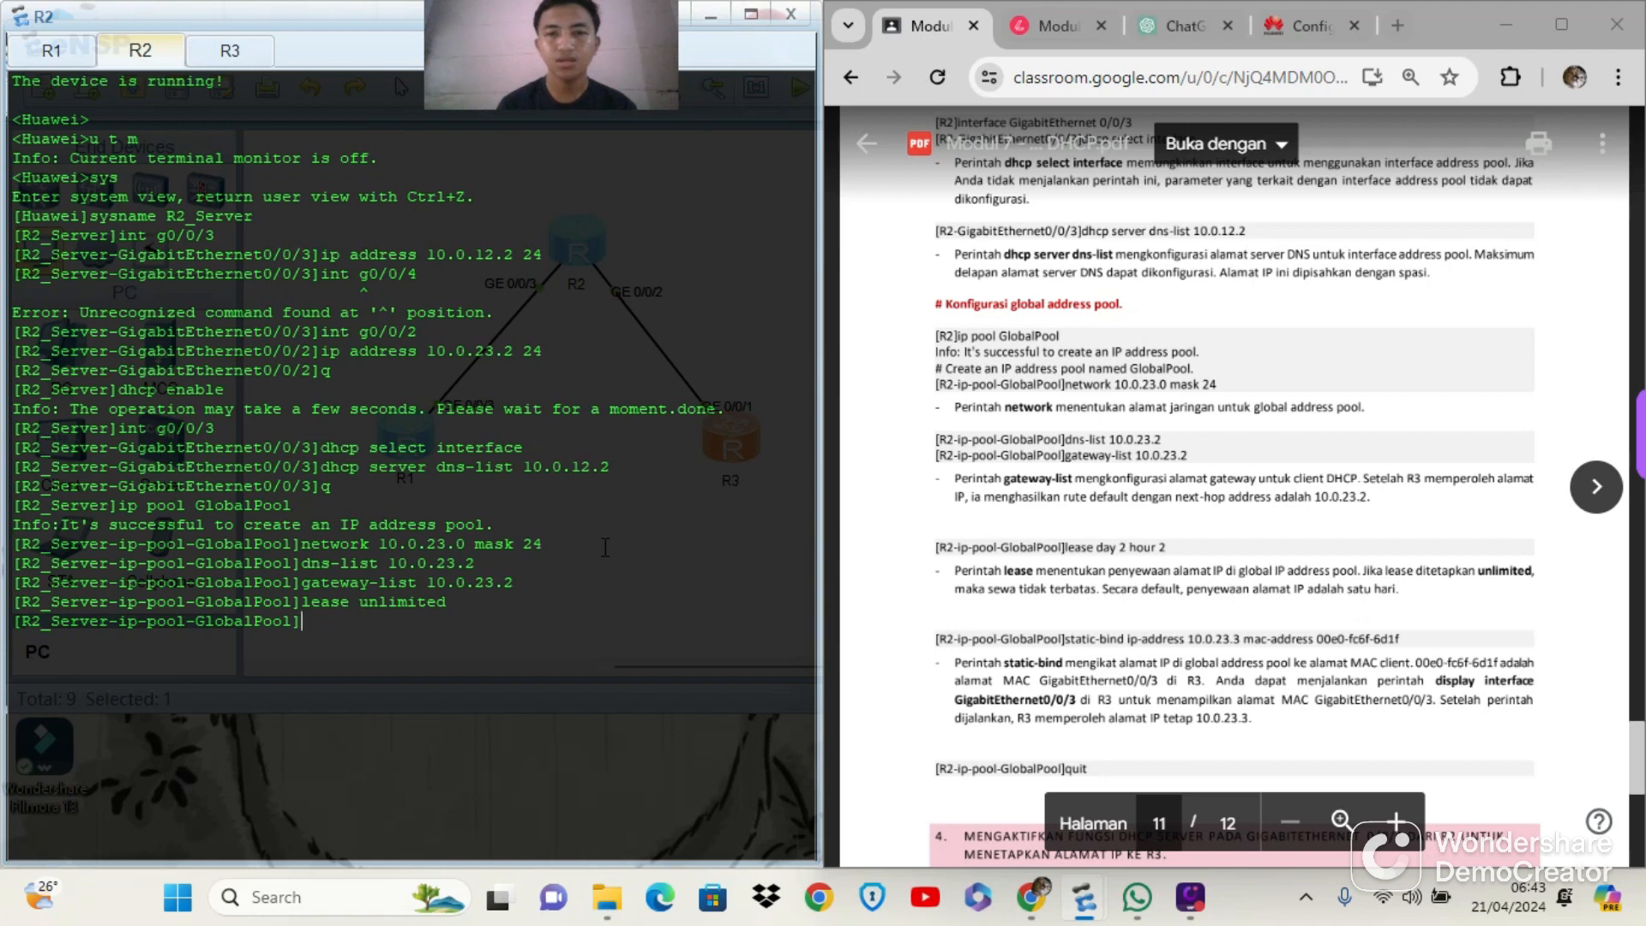
text(sta)
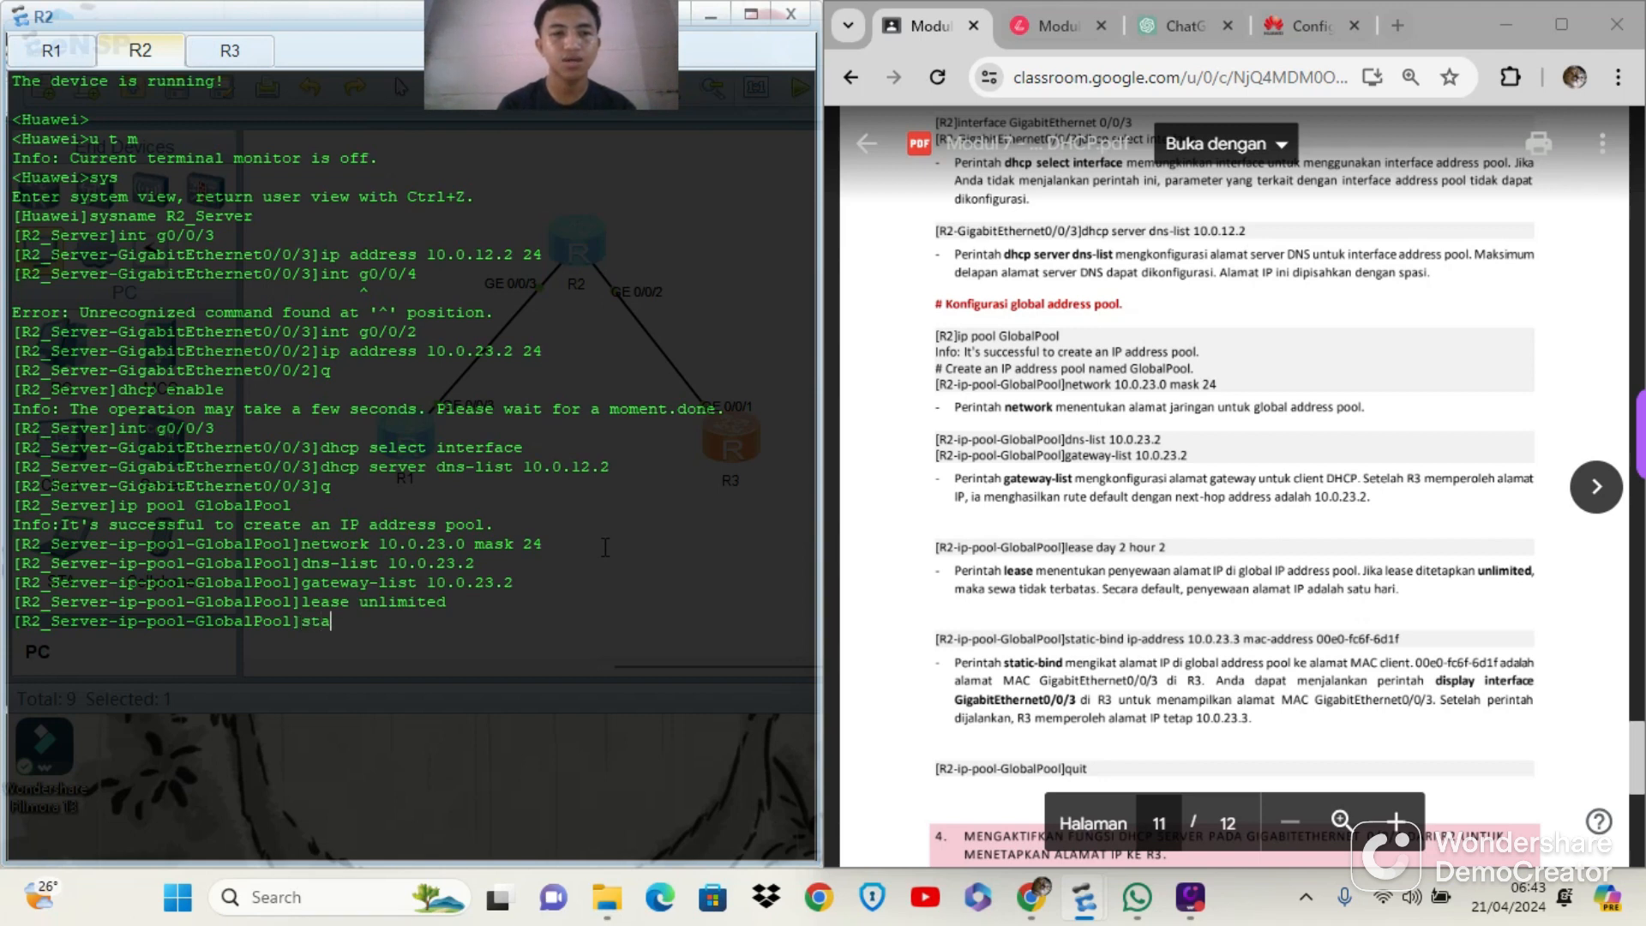
text(tic)
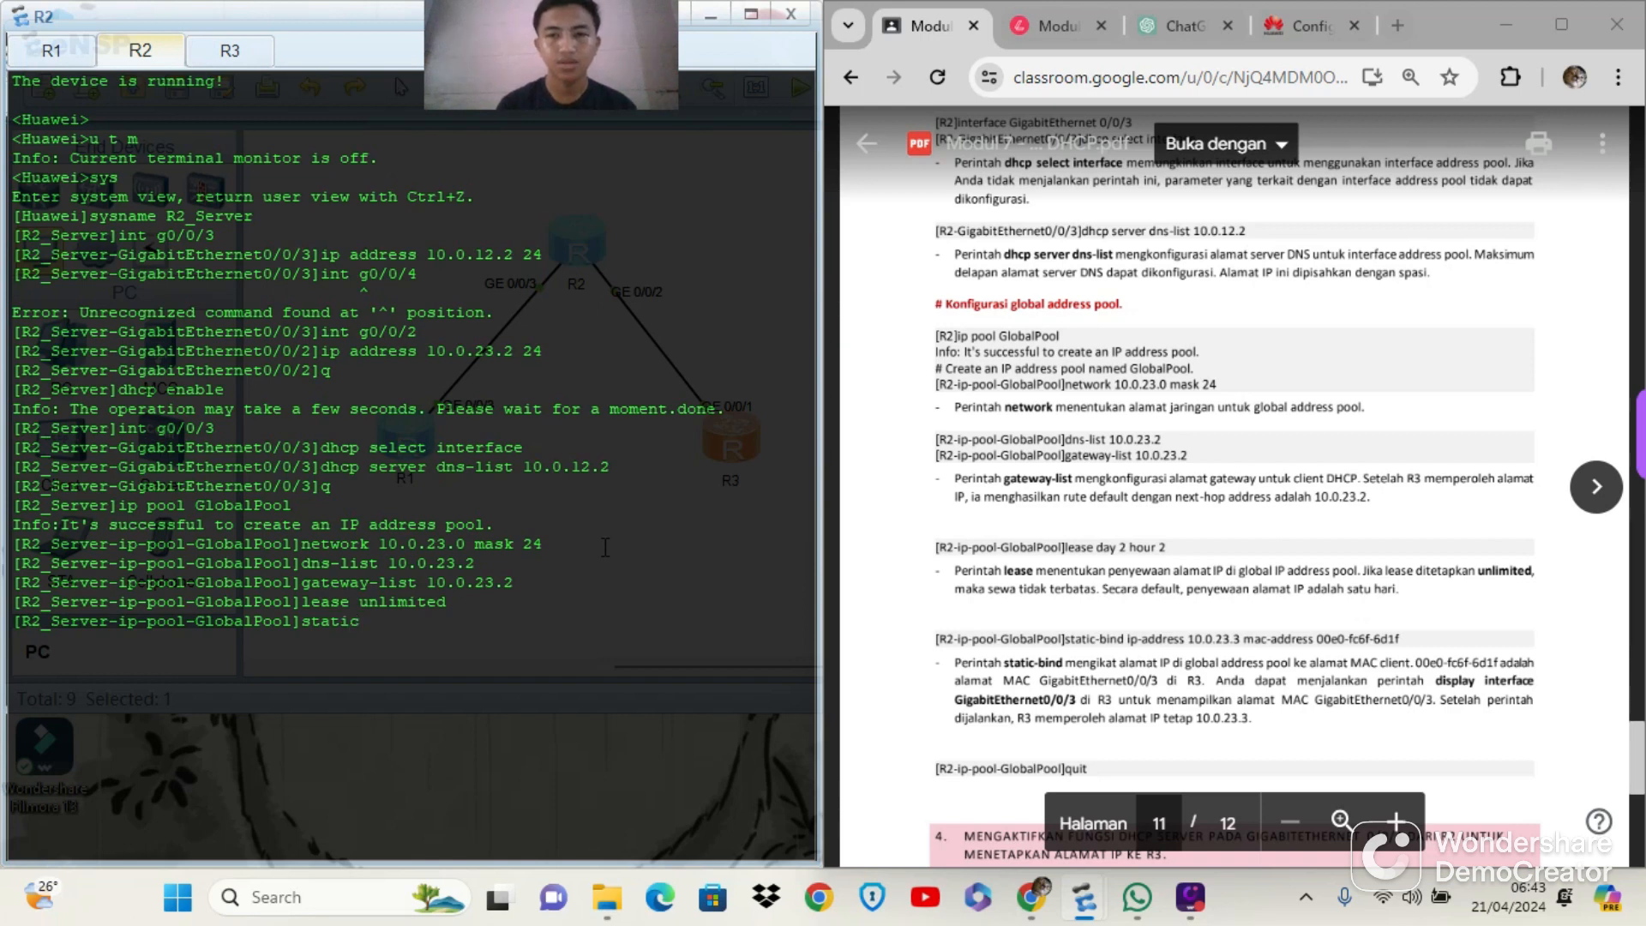
key(BackSpace)
text(-bid)
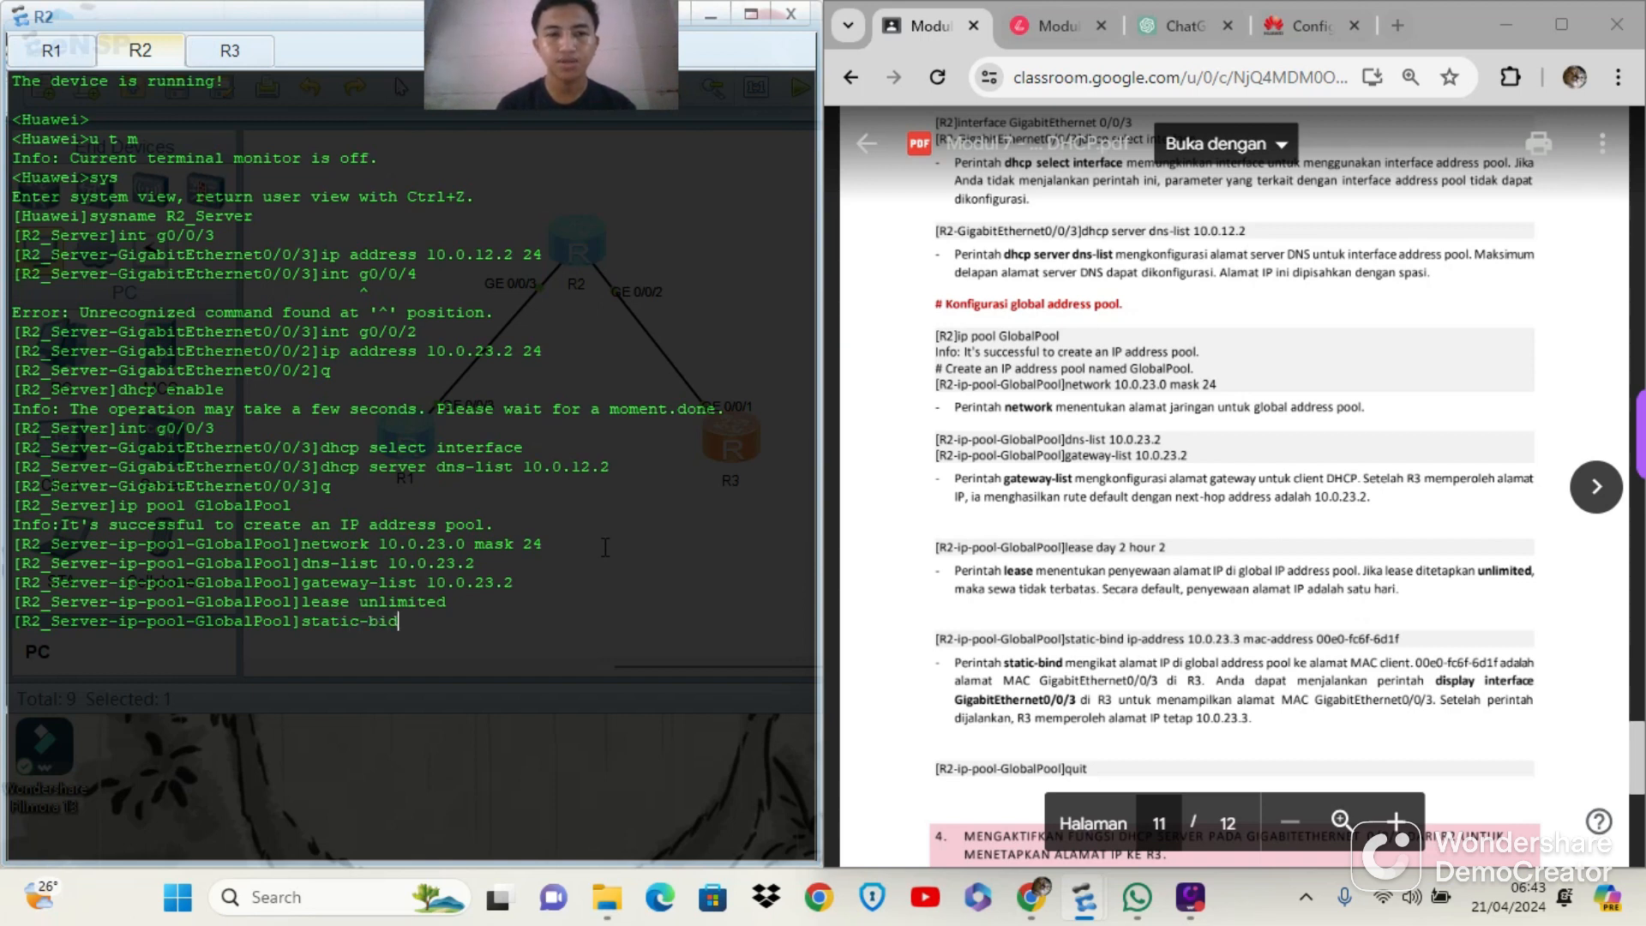
key(BackSpace)
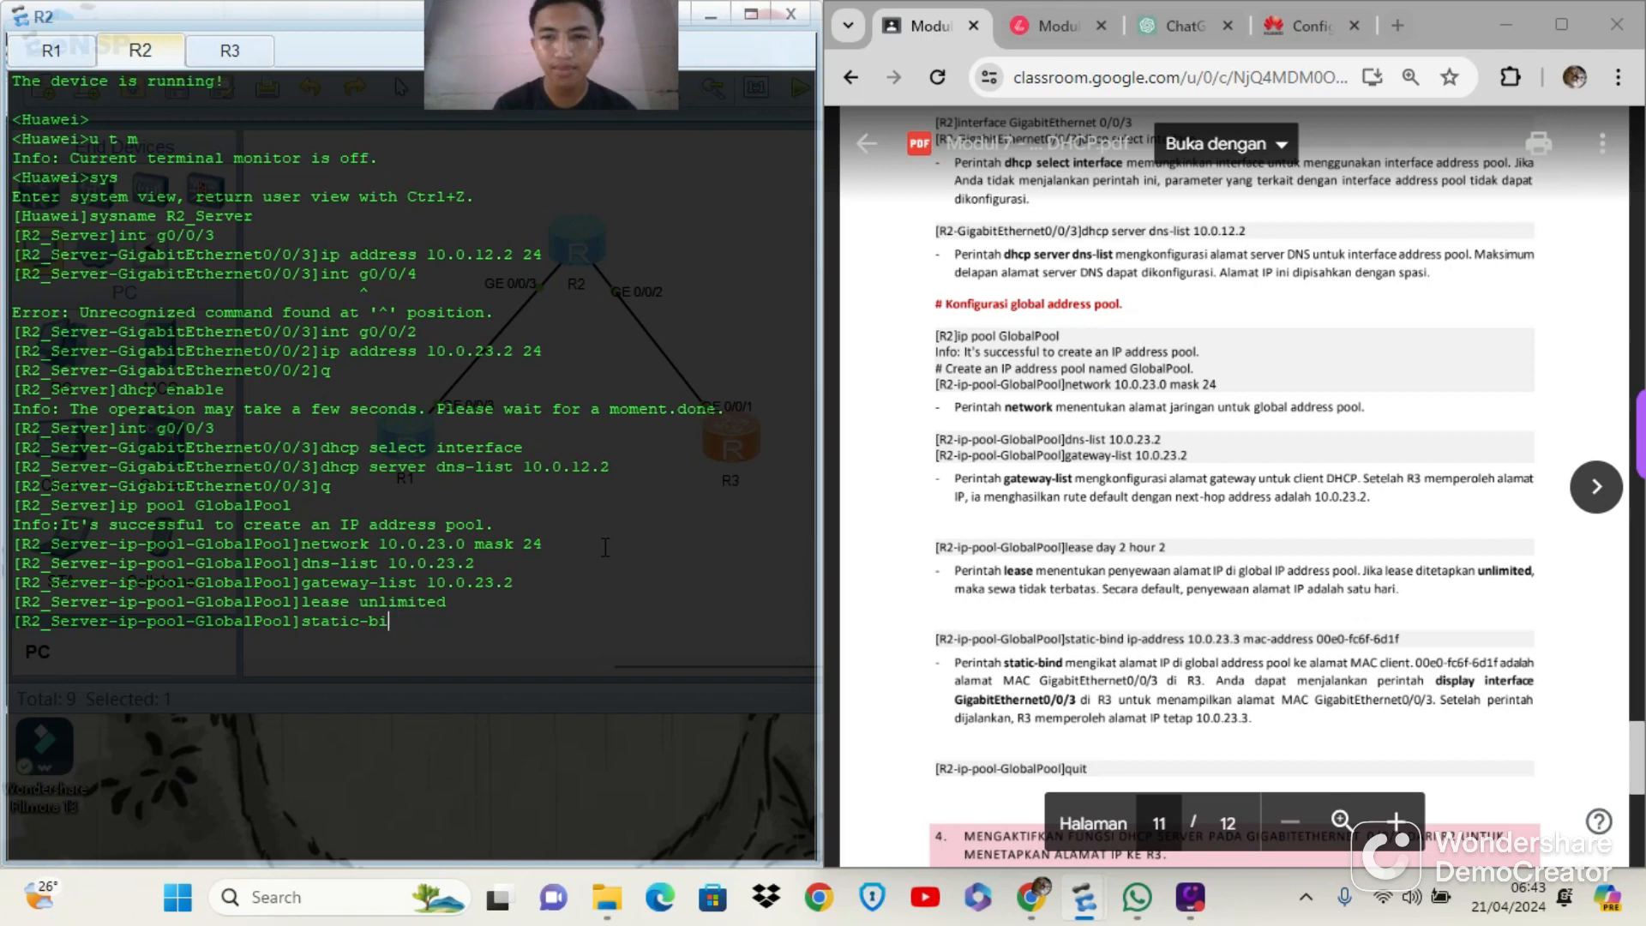
text(nd)
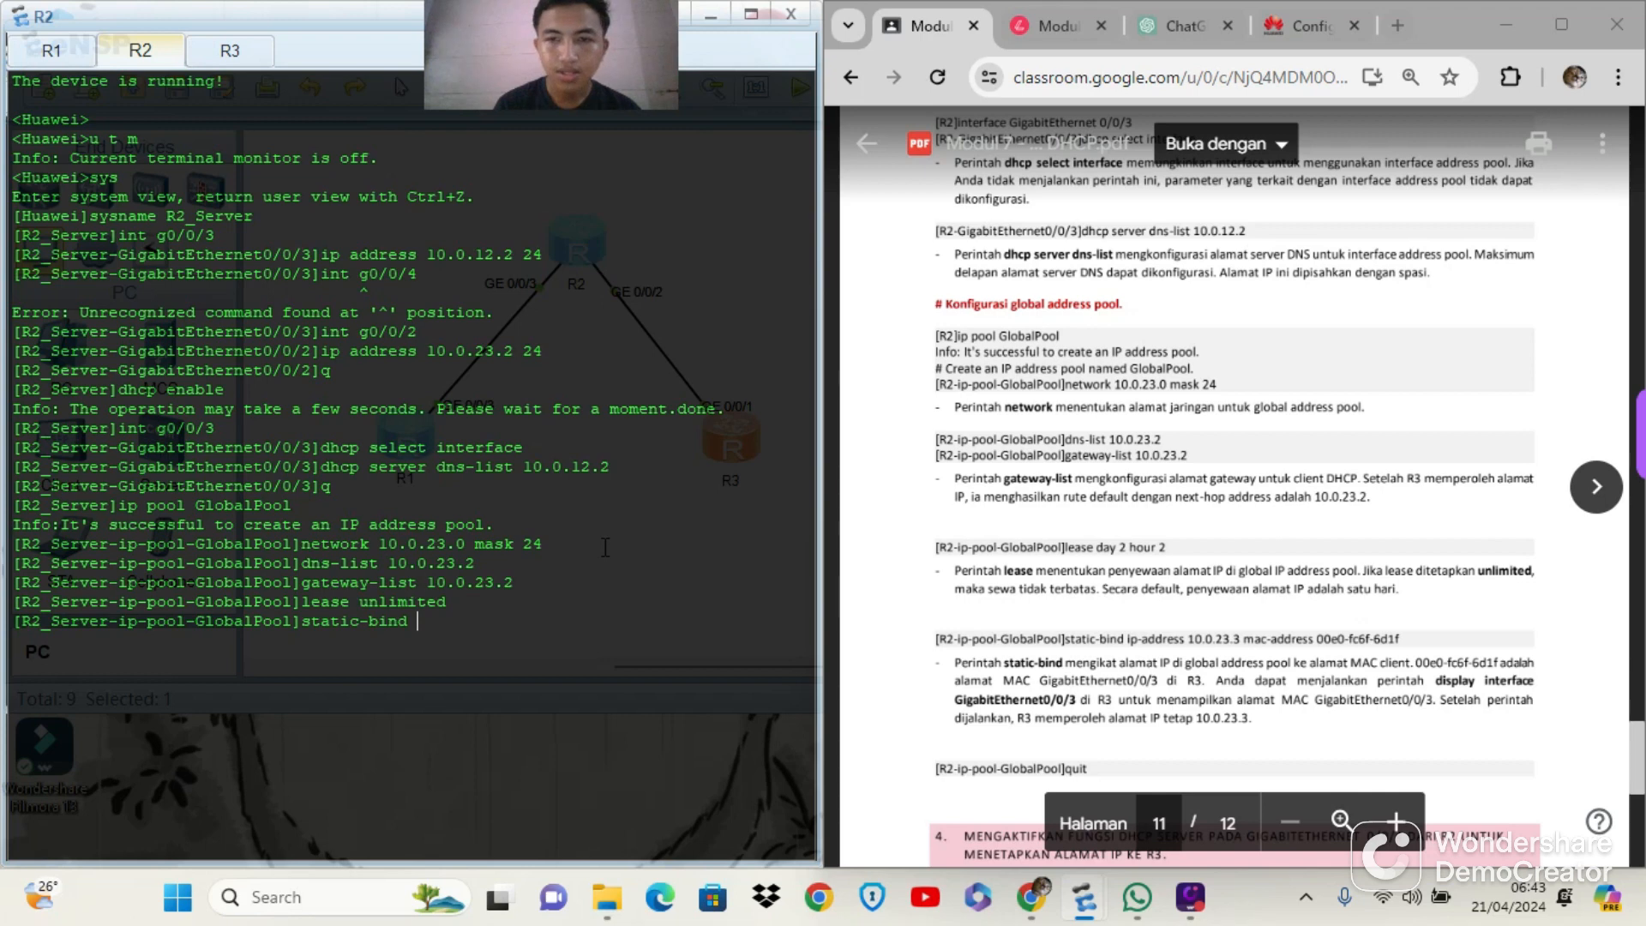
text(ip-add)
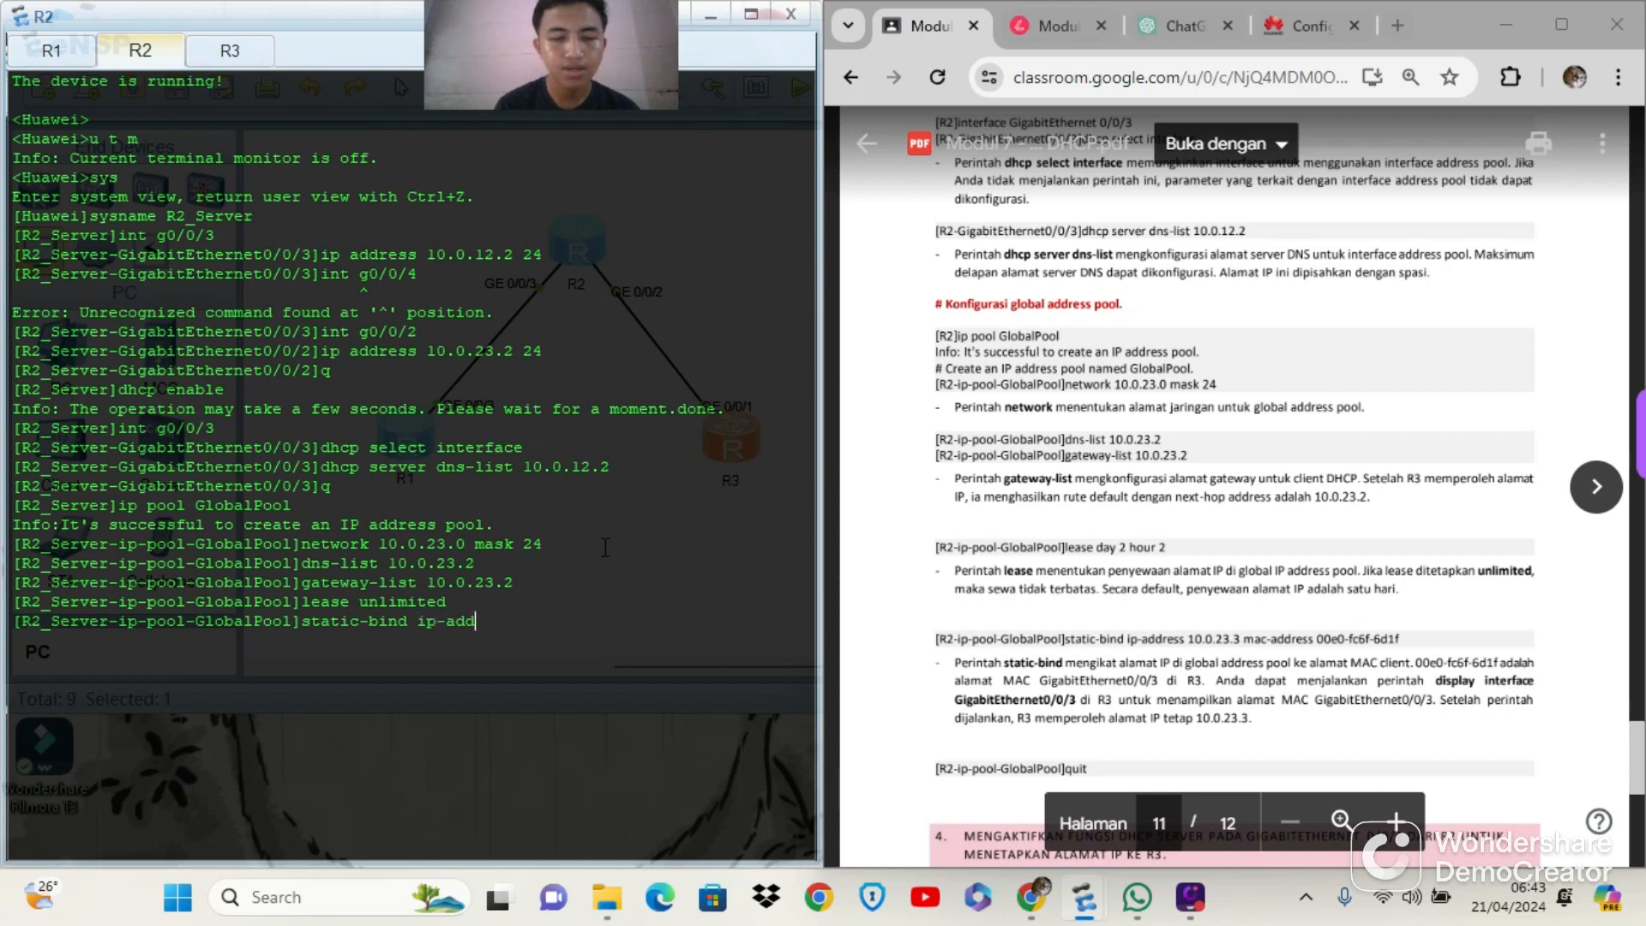
text(ress 10)
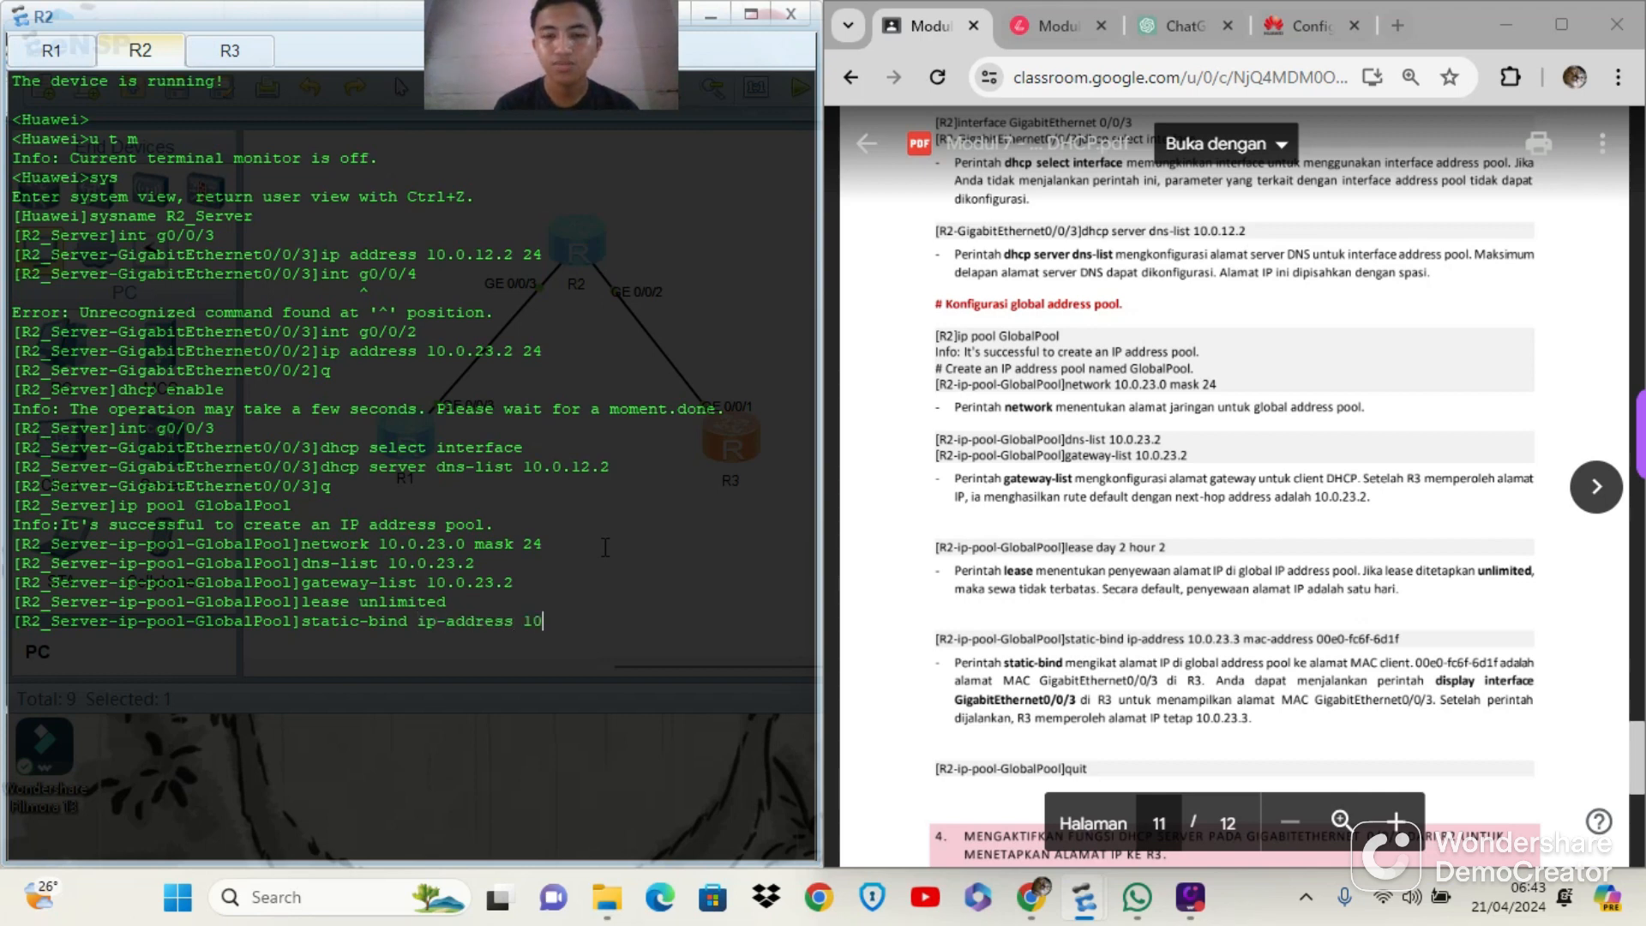
text(.0.23)
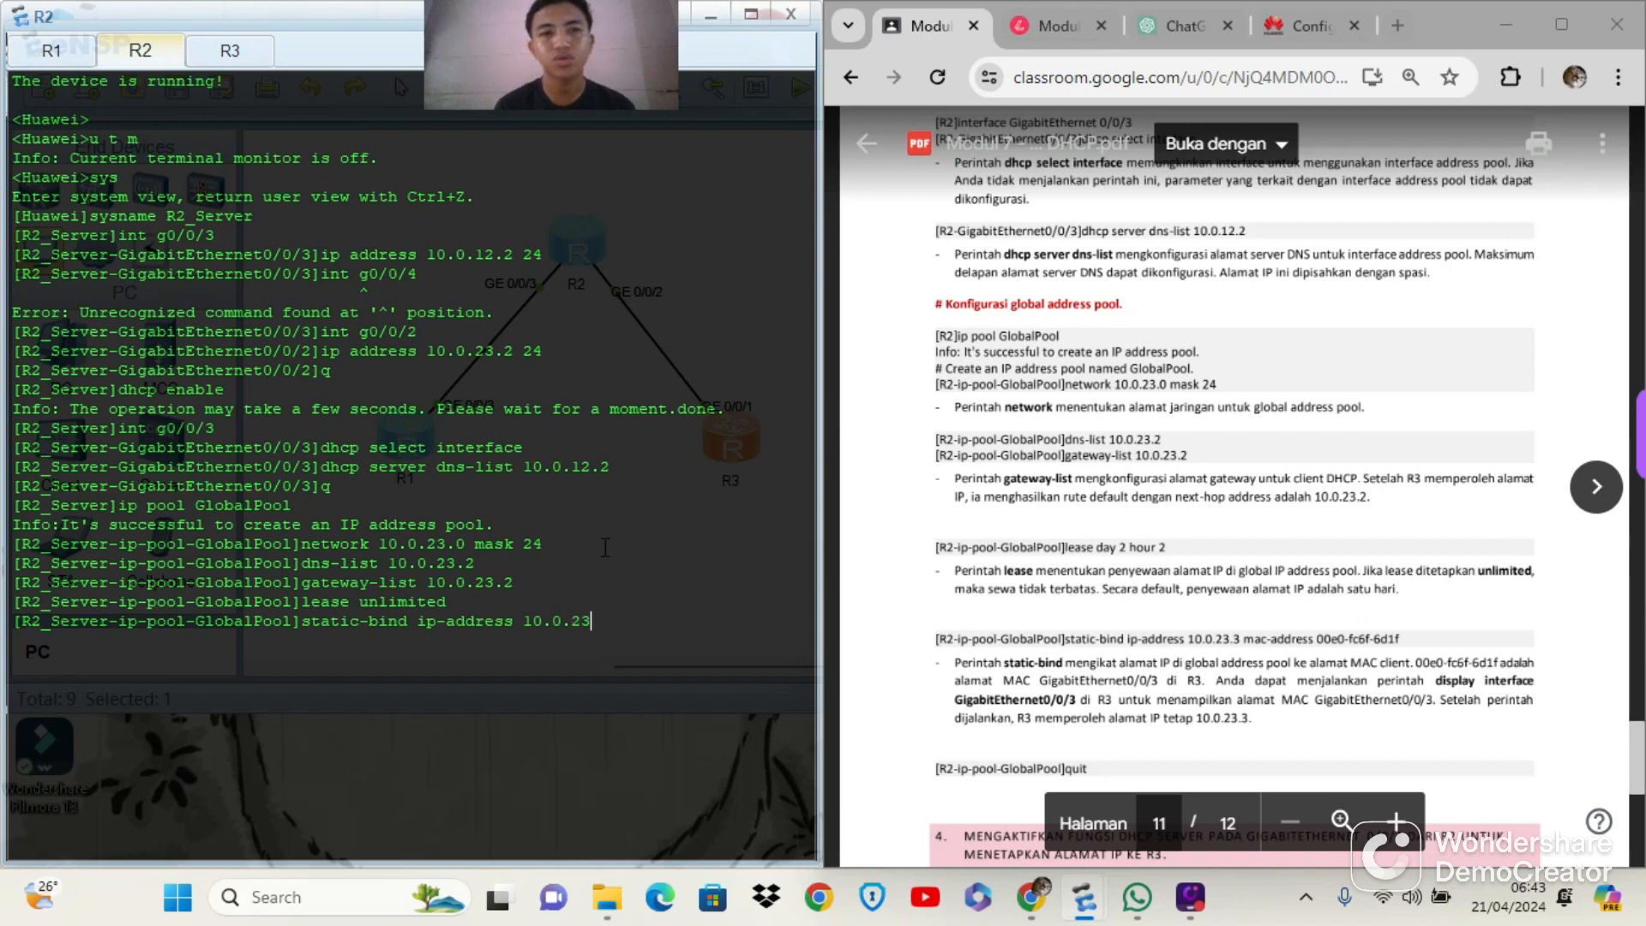
text(.2)
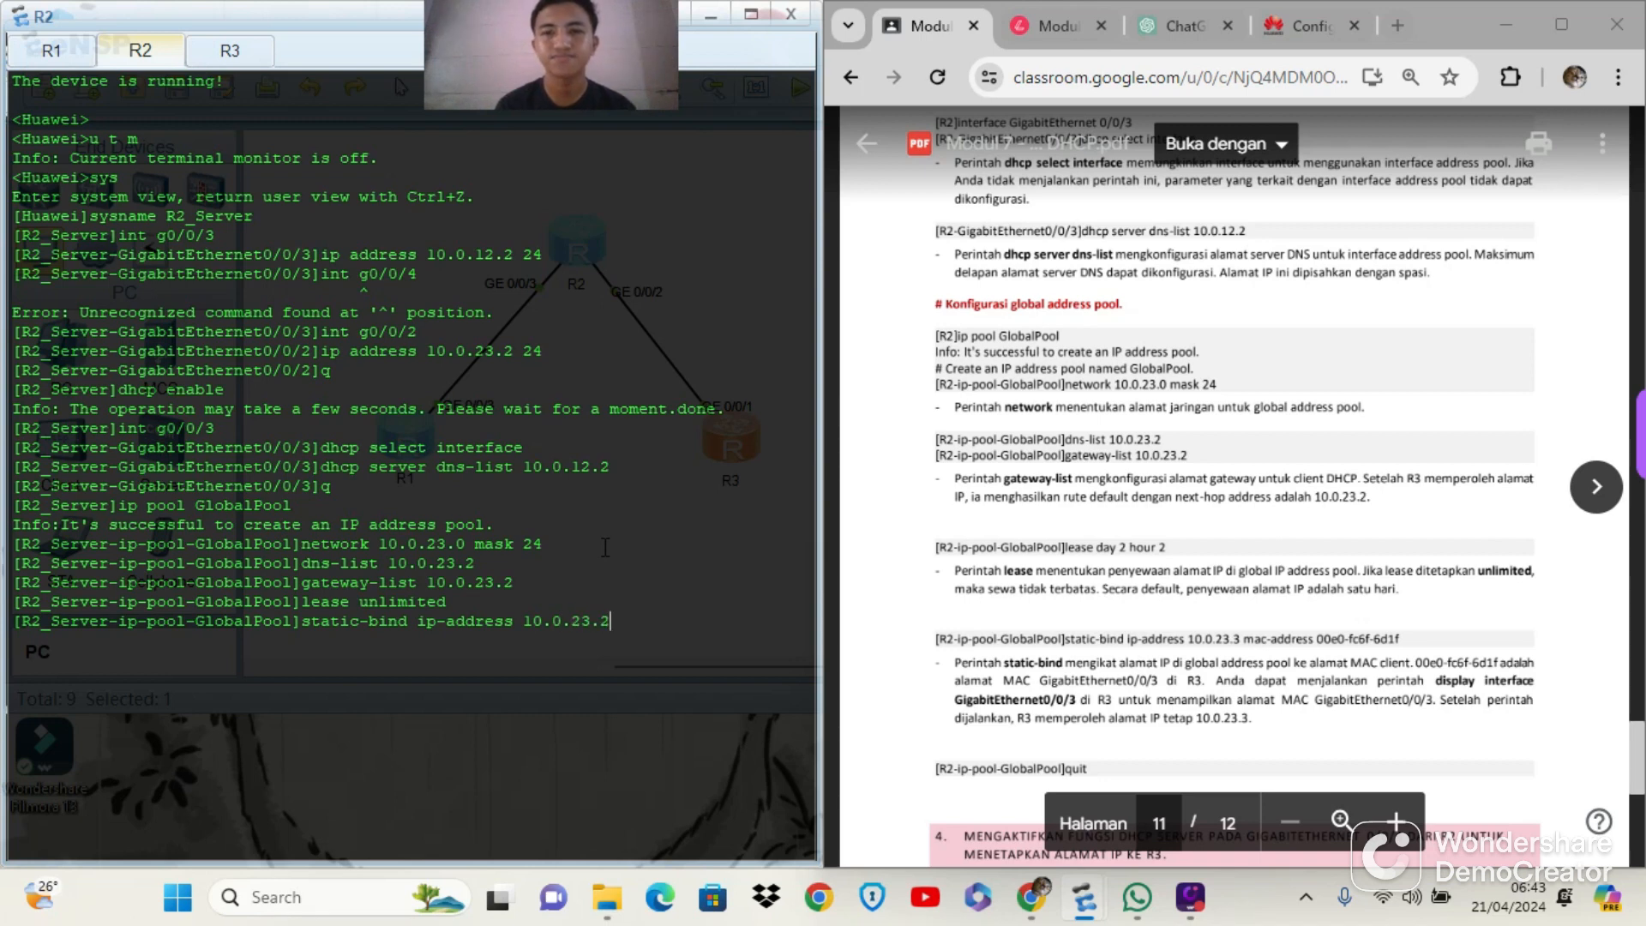
key(BackSpace)
text(3)
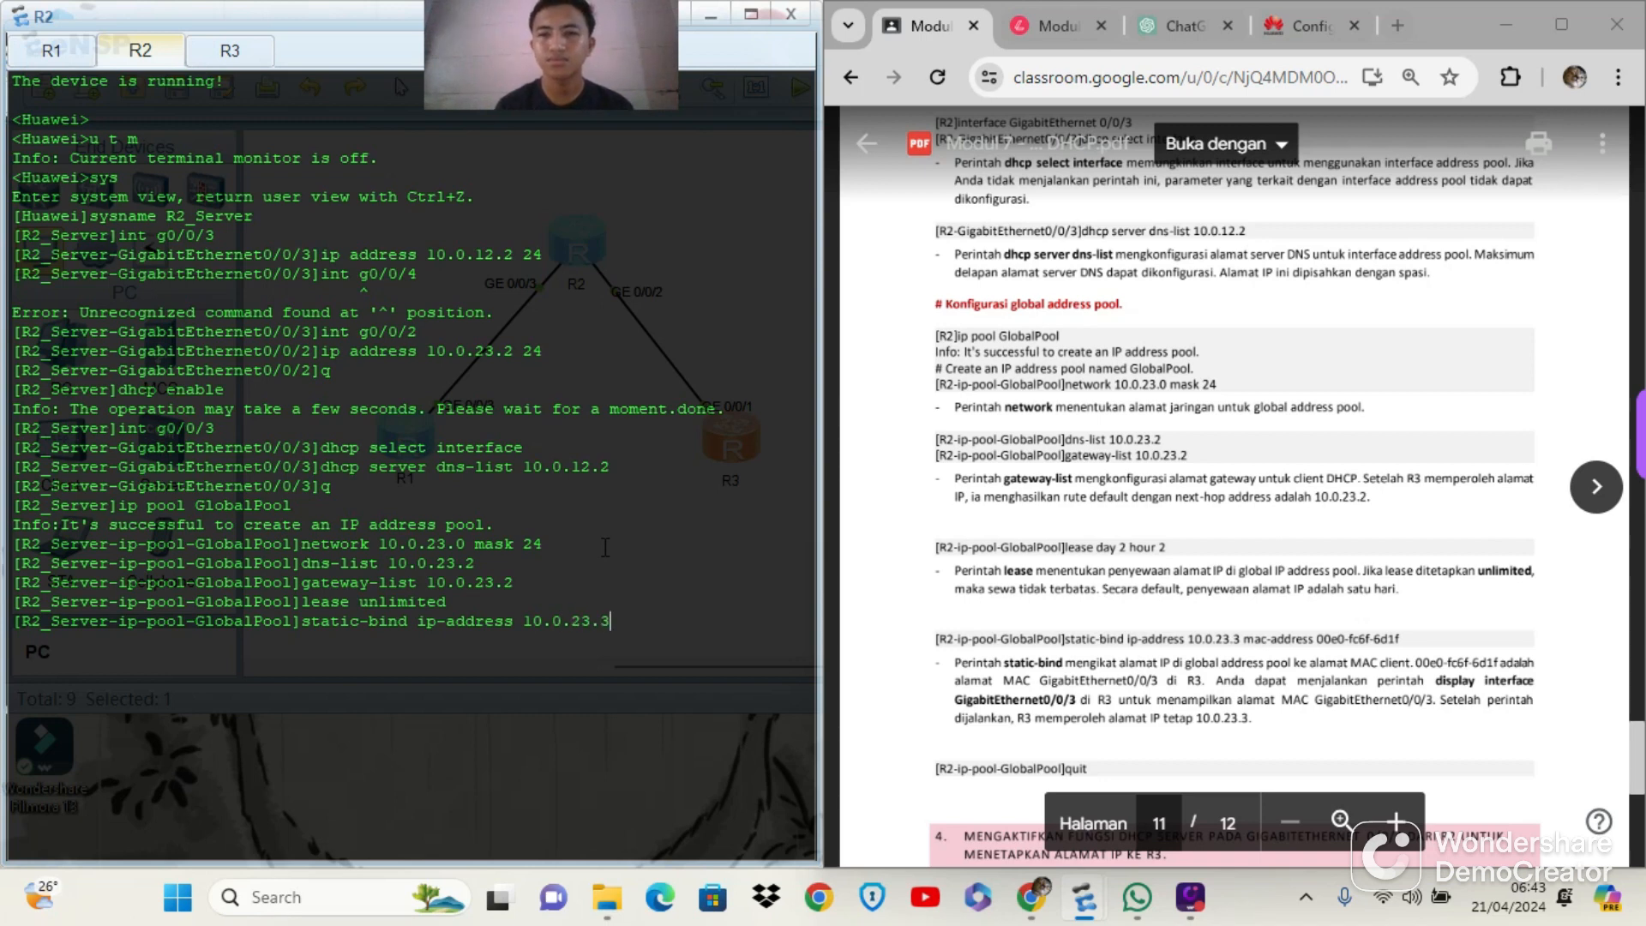
text( ma)
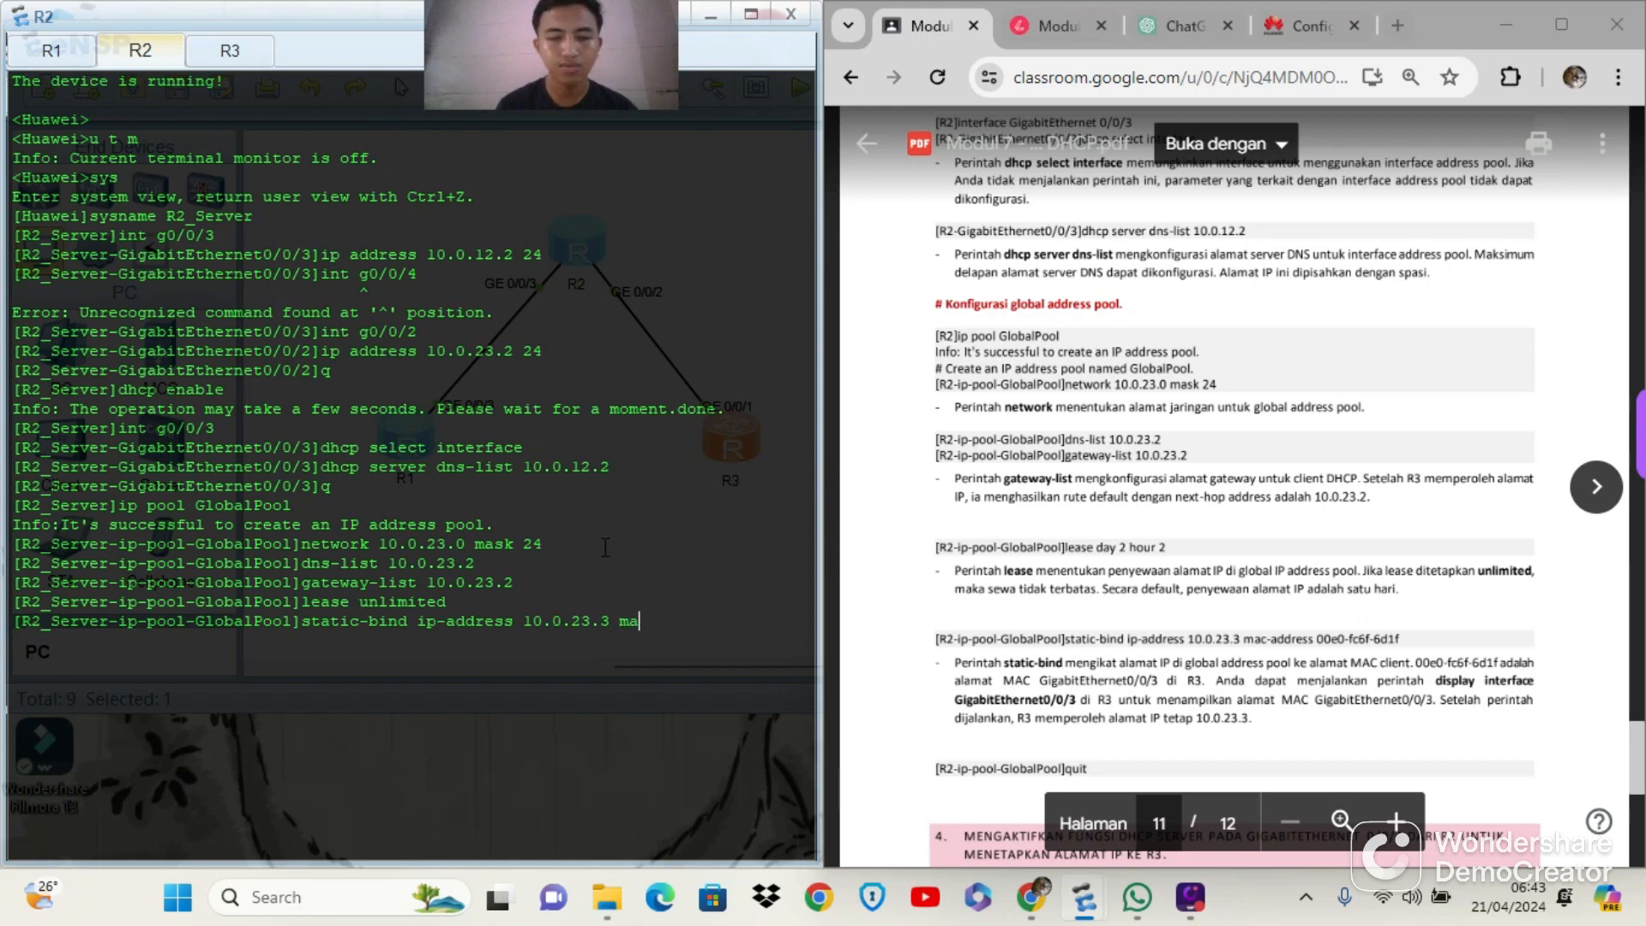
text(c-addre)
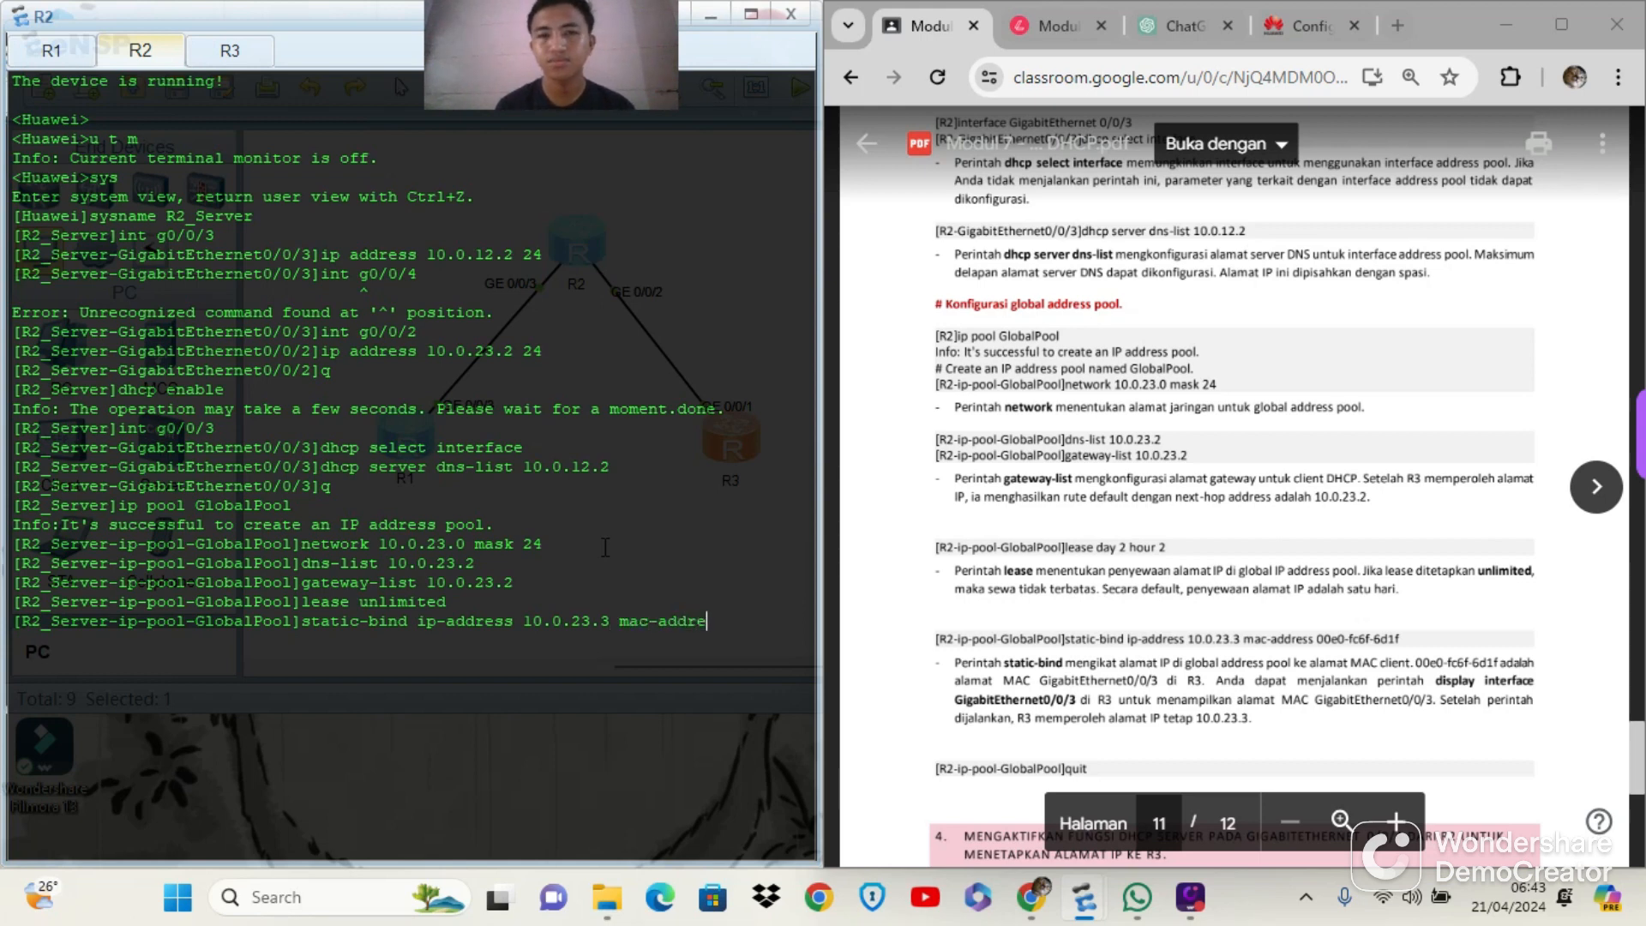
text(ss 003)
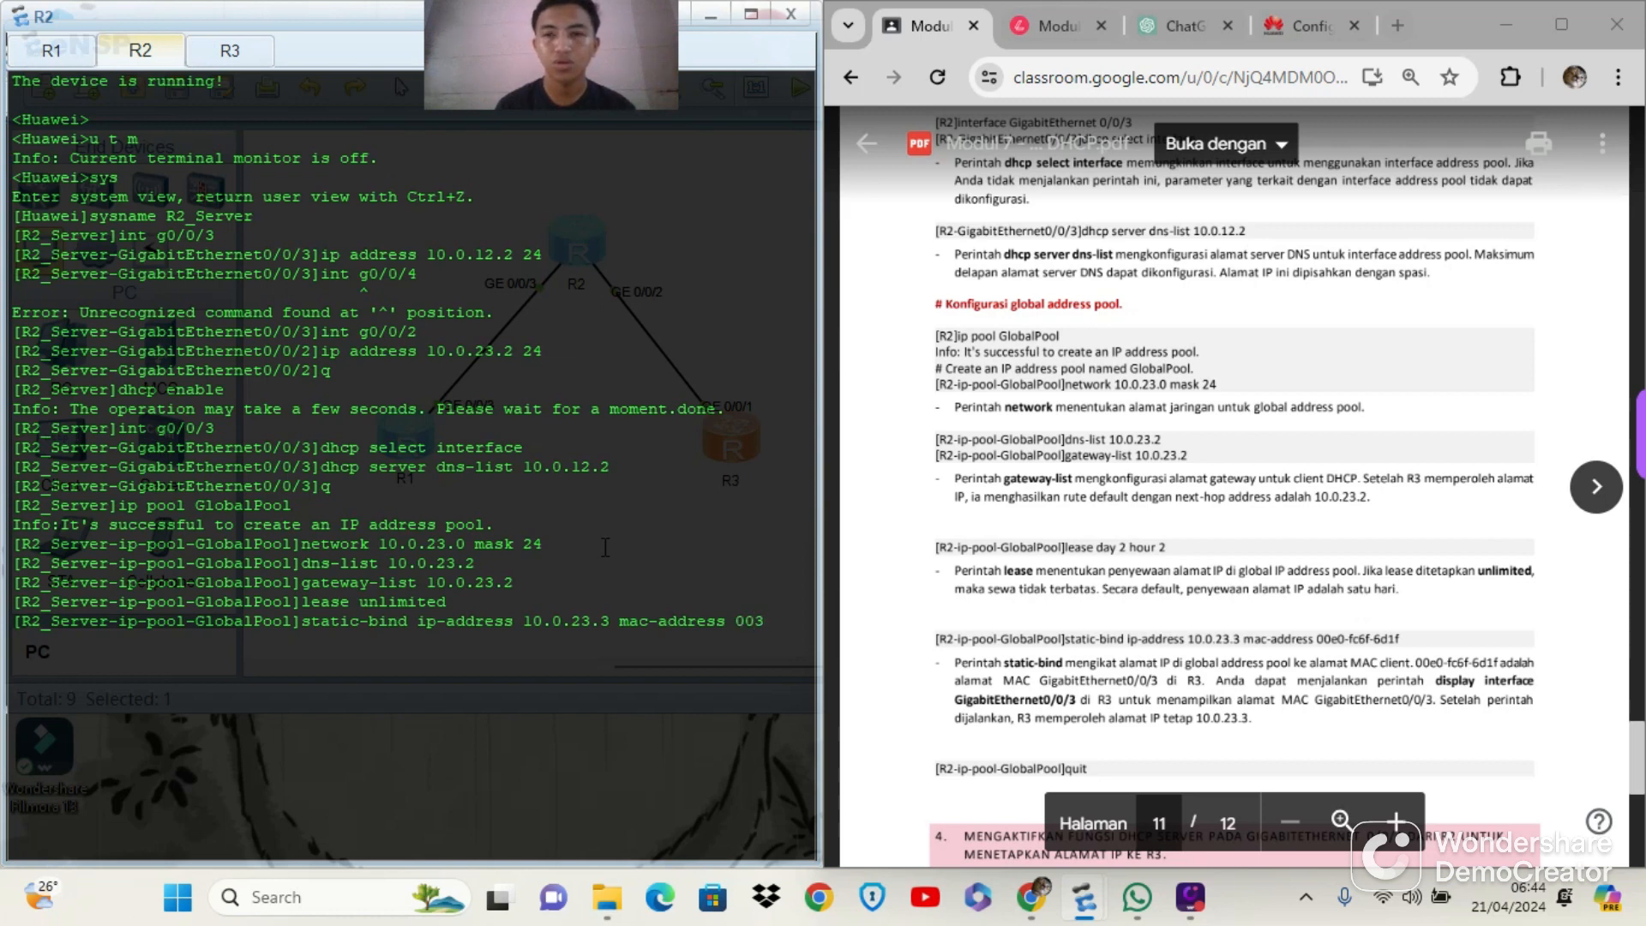
text(0-f)
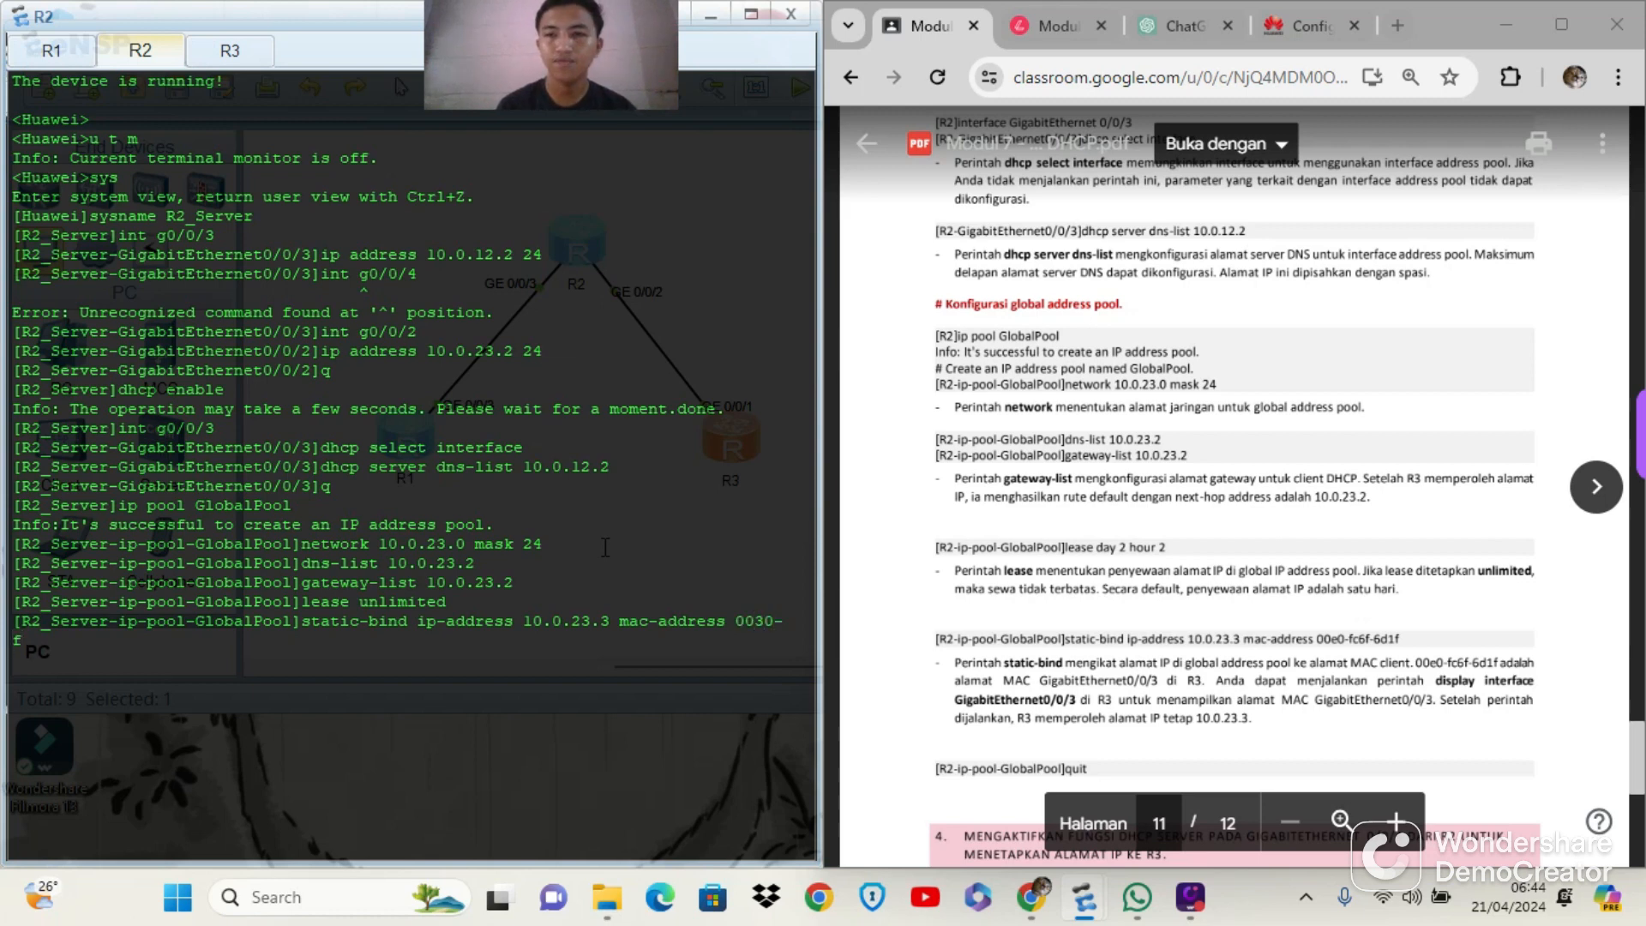
text(c6f)
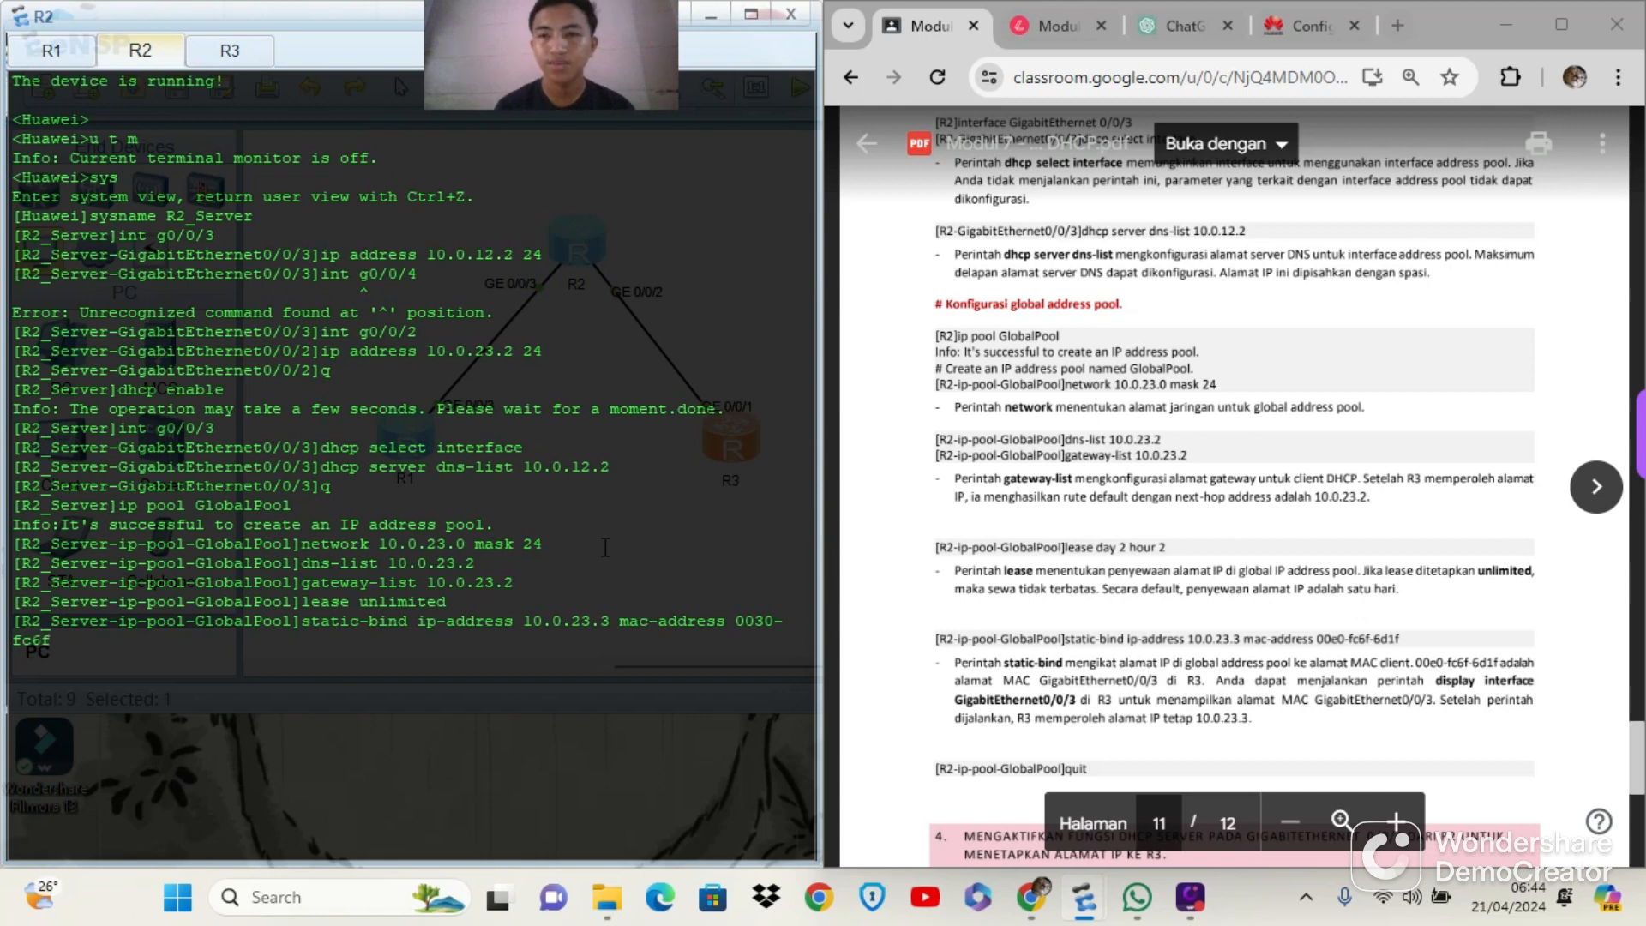
text(-6)
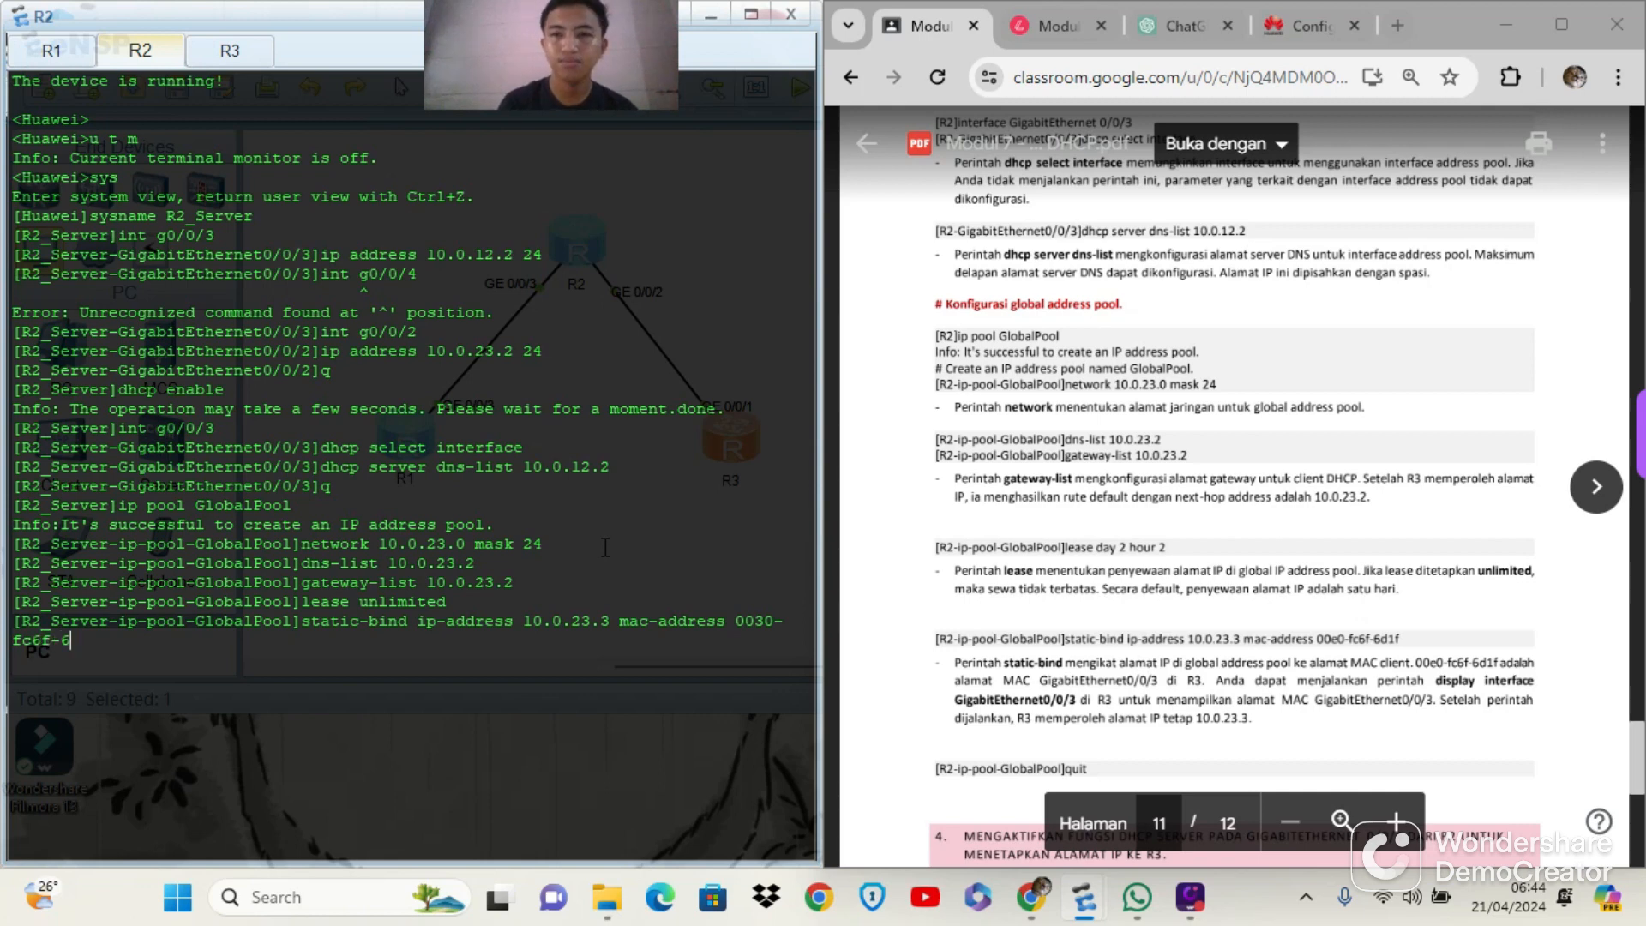
text(f)
text(1f)
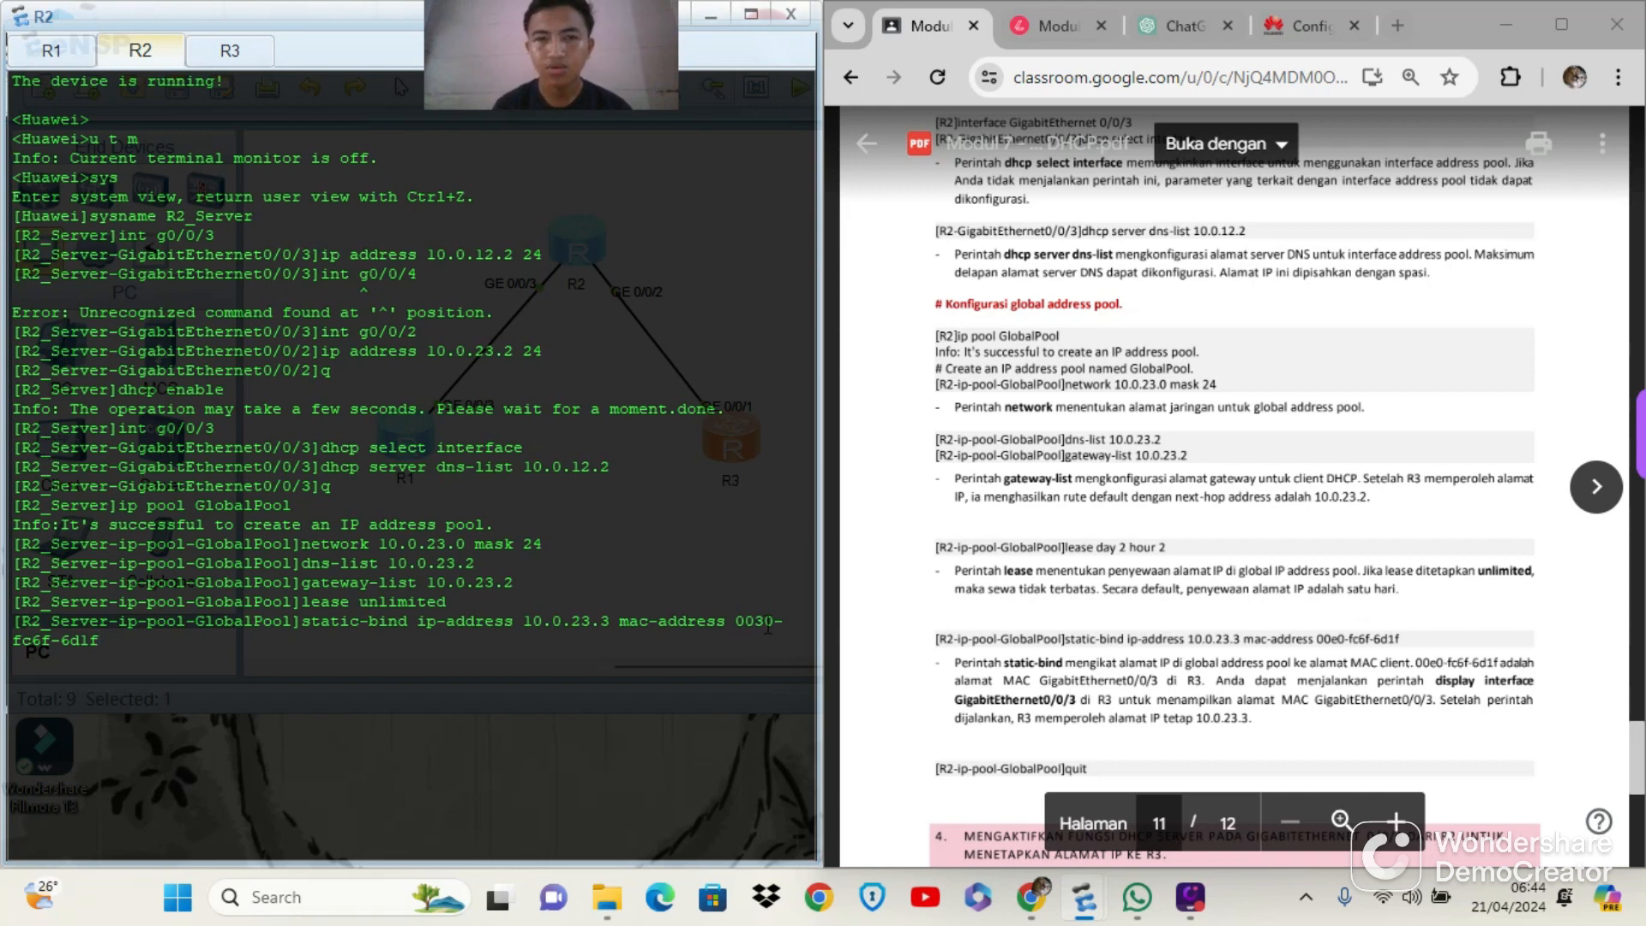
key(BackSpace)
text(e)
key(BackSpace)
key(BackSpace)
key(BackSpace)
key(BackSpace)
key(BackSpace)
key(BackSpace)
key(BackSpace)
key(BackSpace)
key(BackSpace)
key(BackSpace)
key(BackSpace)
key(BackSpace)
key(BackSpace)
key(BackSpace)
key(BackSpace)
key(BackSpace)
key(BackSpace)
key(BackSpace)
key(BackSpace)
key(BackSpace)
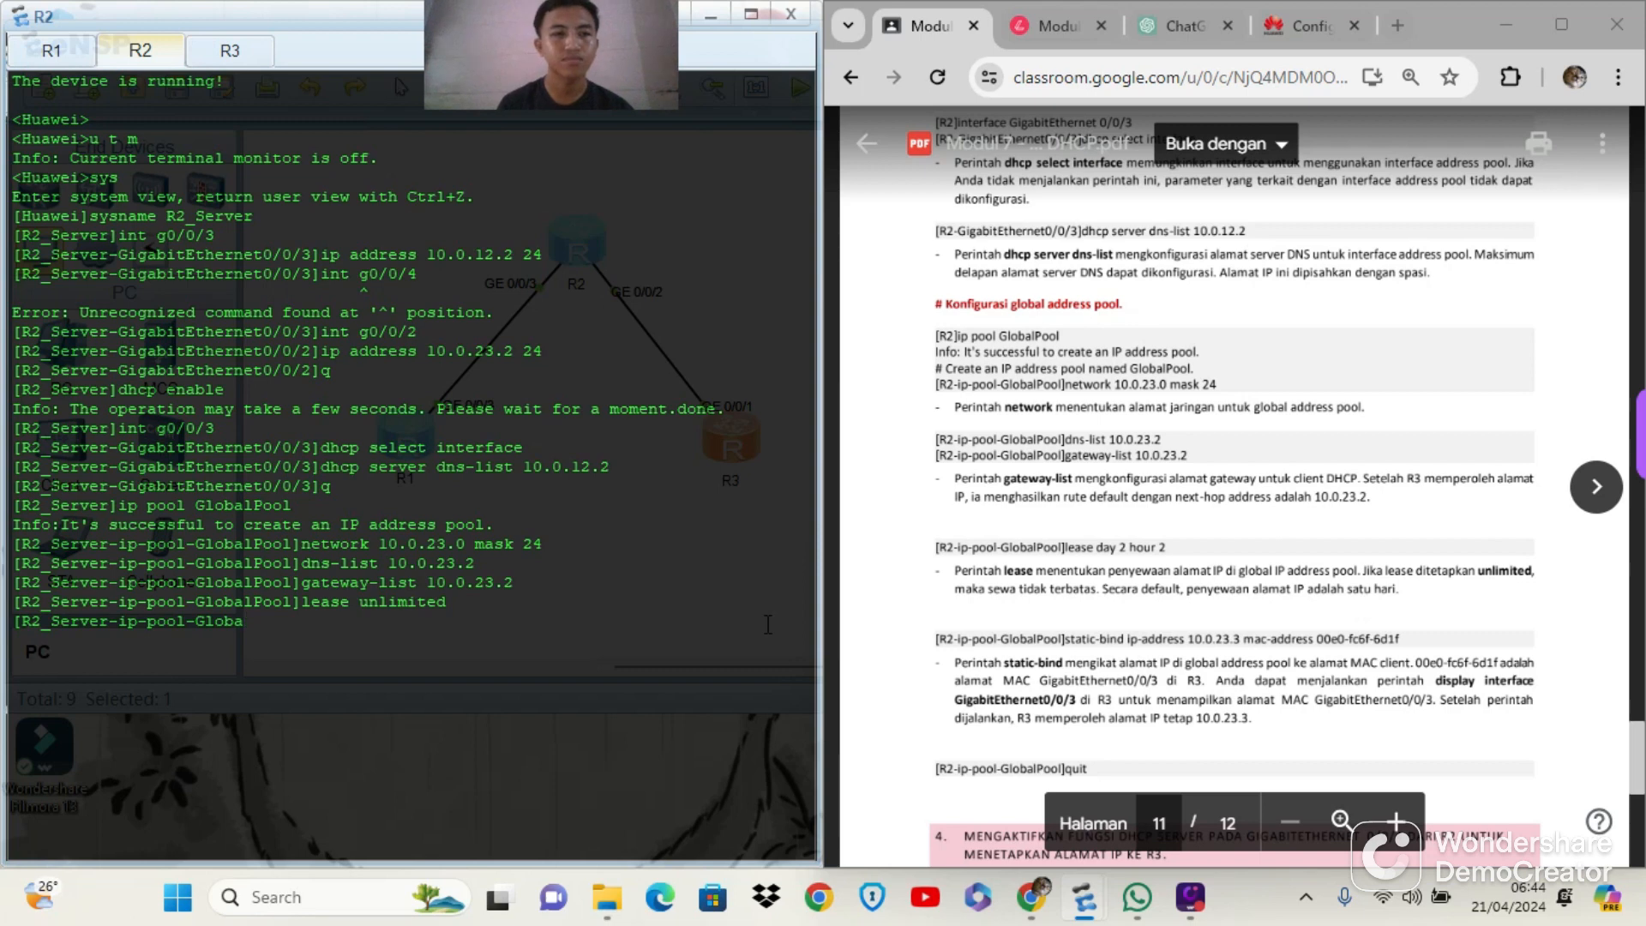
text(lease unlimited)
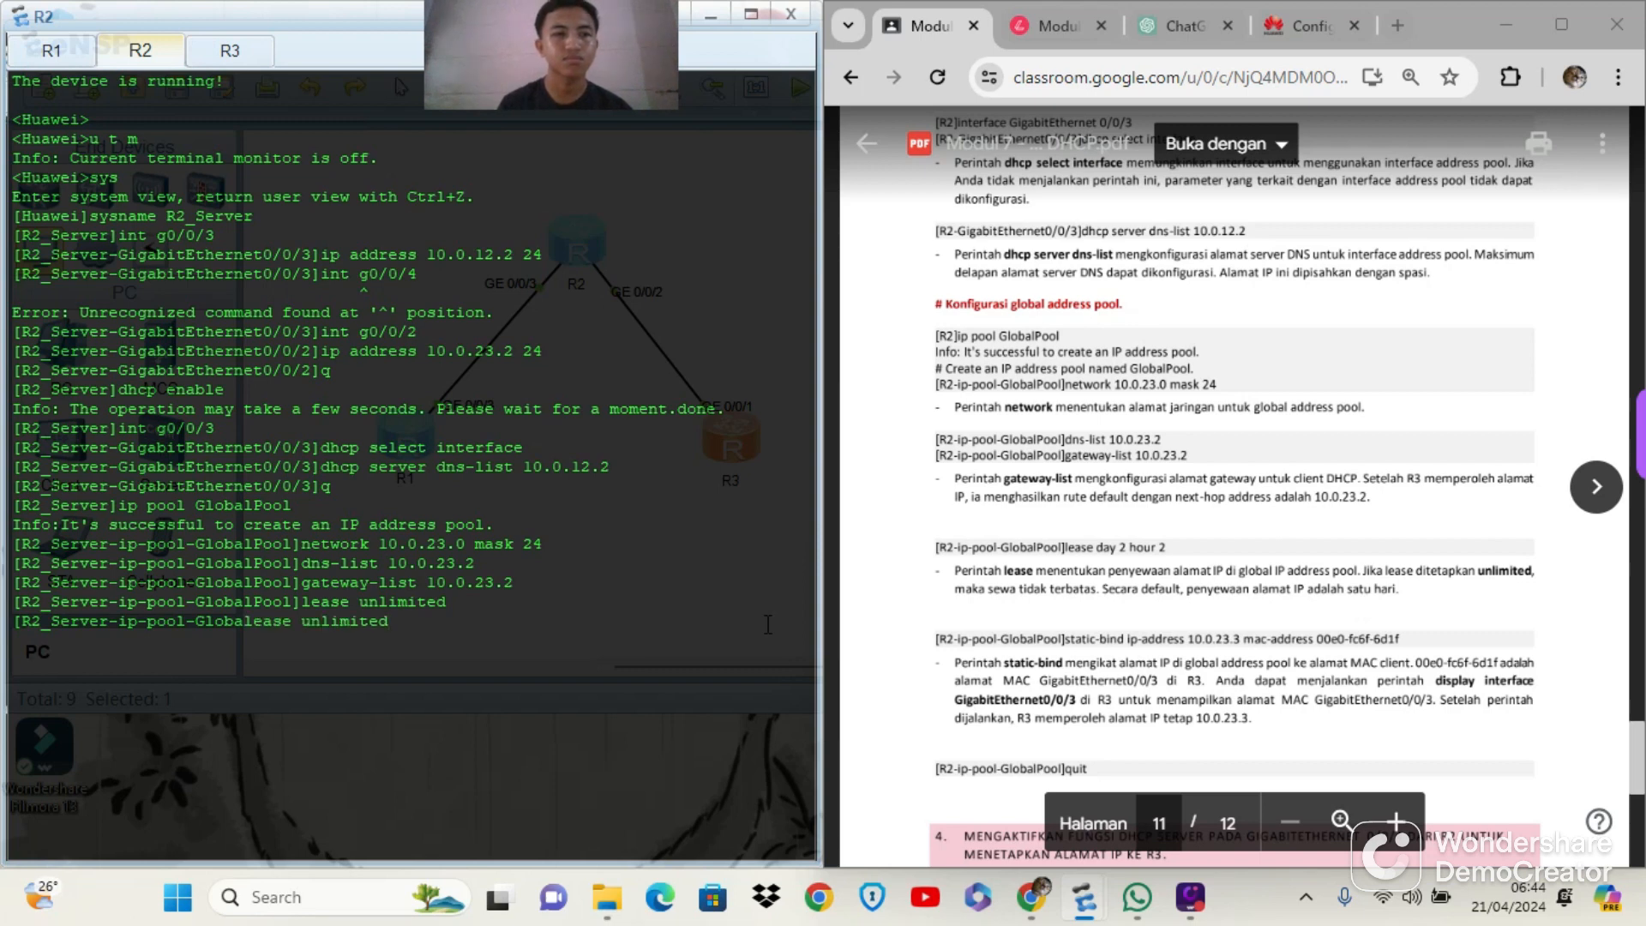
key(Up)
key(Up)
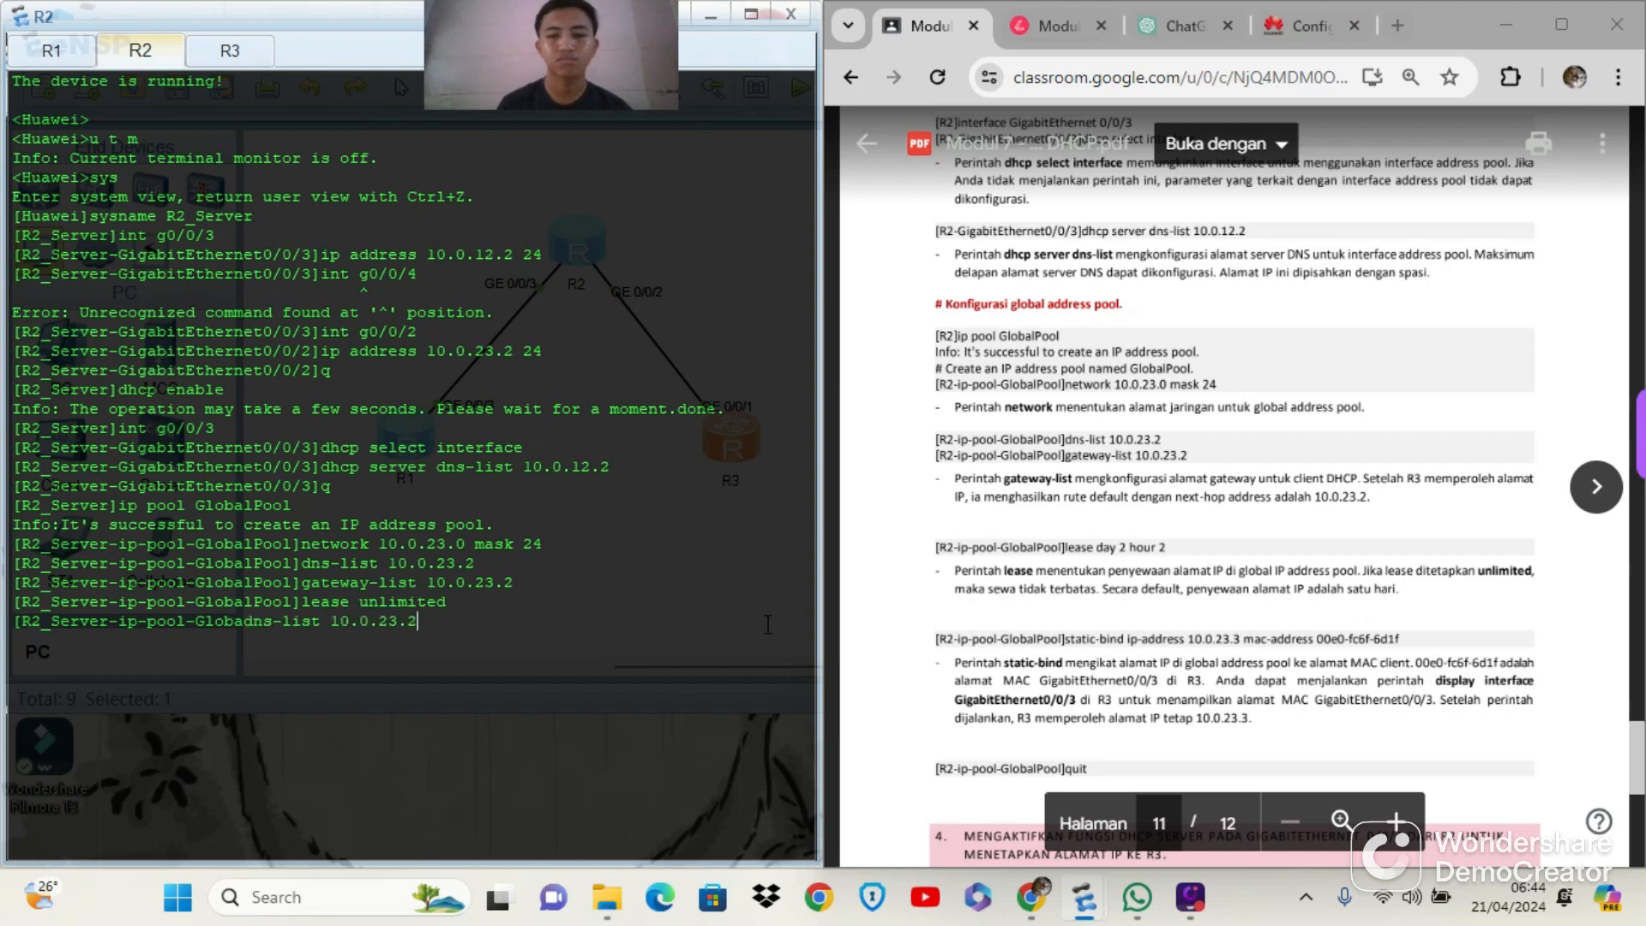
key(Return)
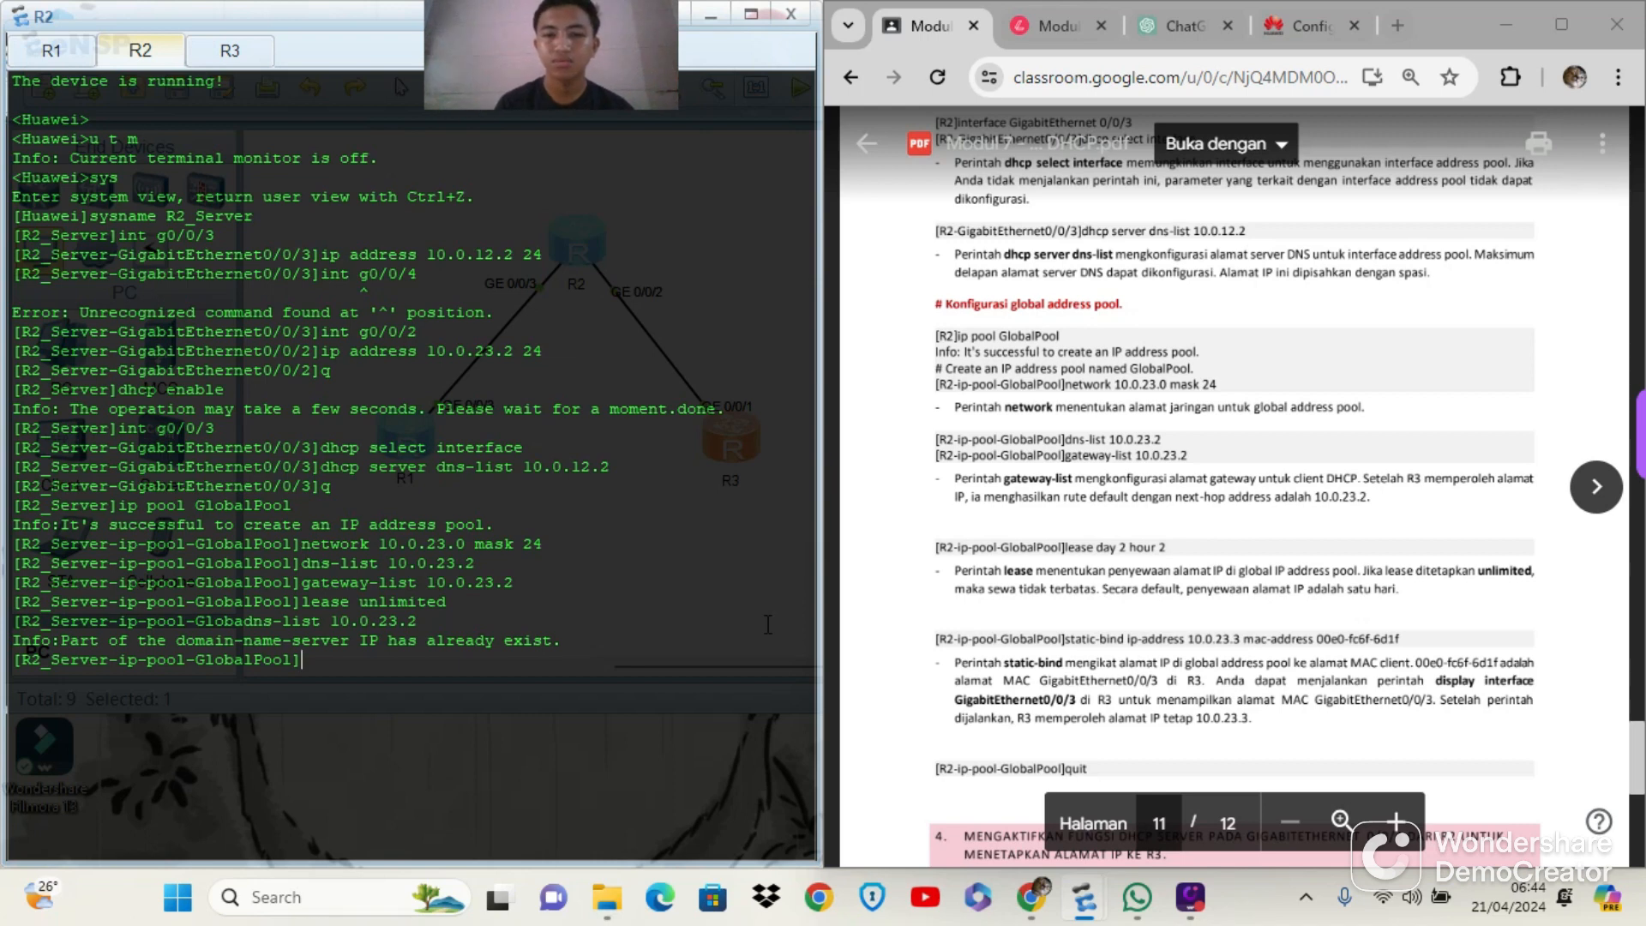
Bind IP address 10.0.23.3 statically to MAC address 00e0-fc6f-6d1f in GlobalPool with the static-bind command
text(static)
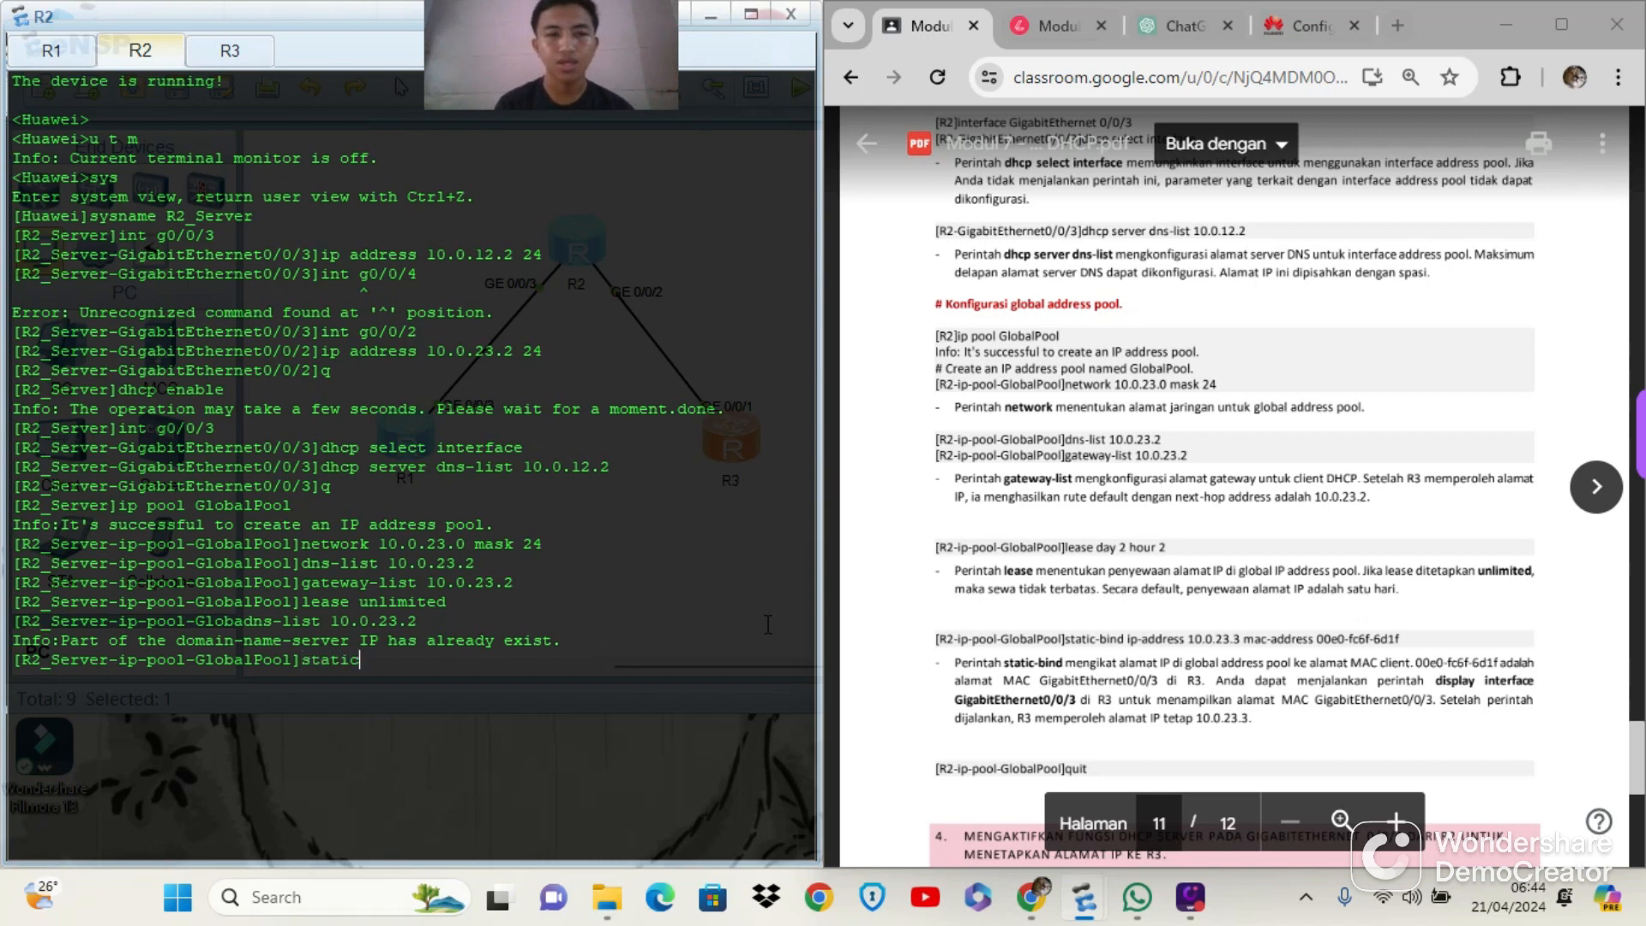
text(-bi)
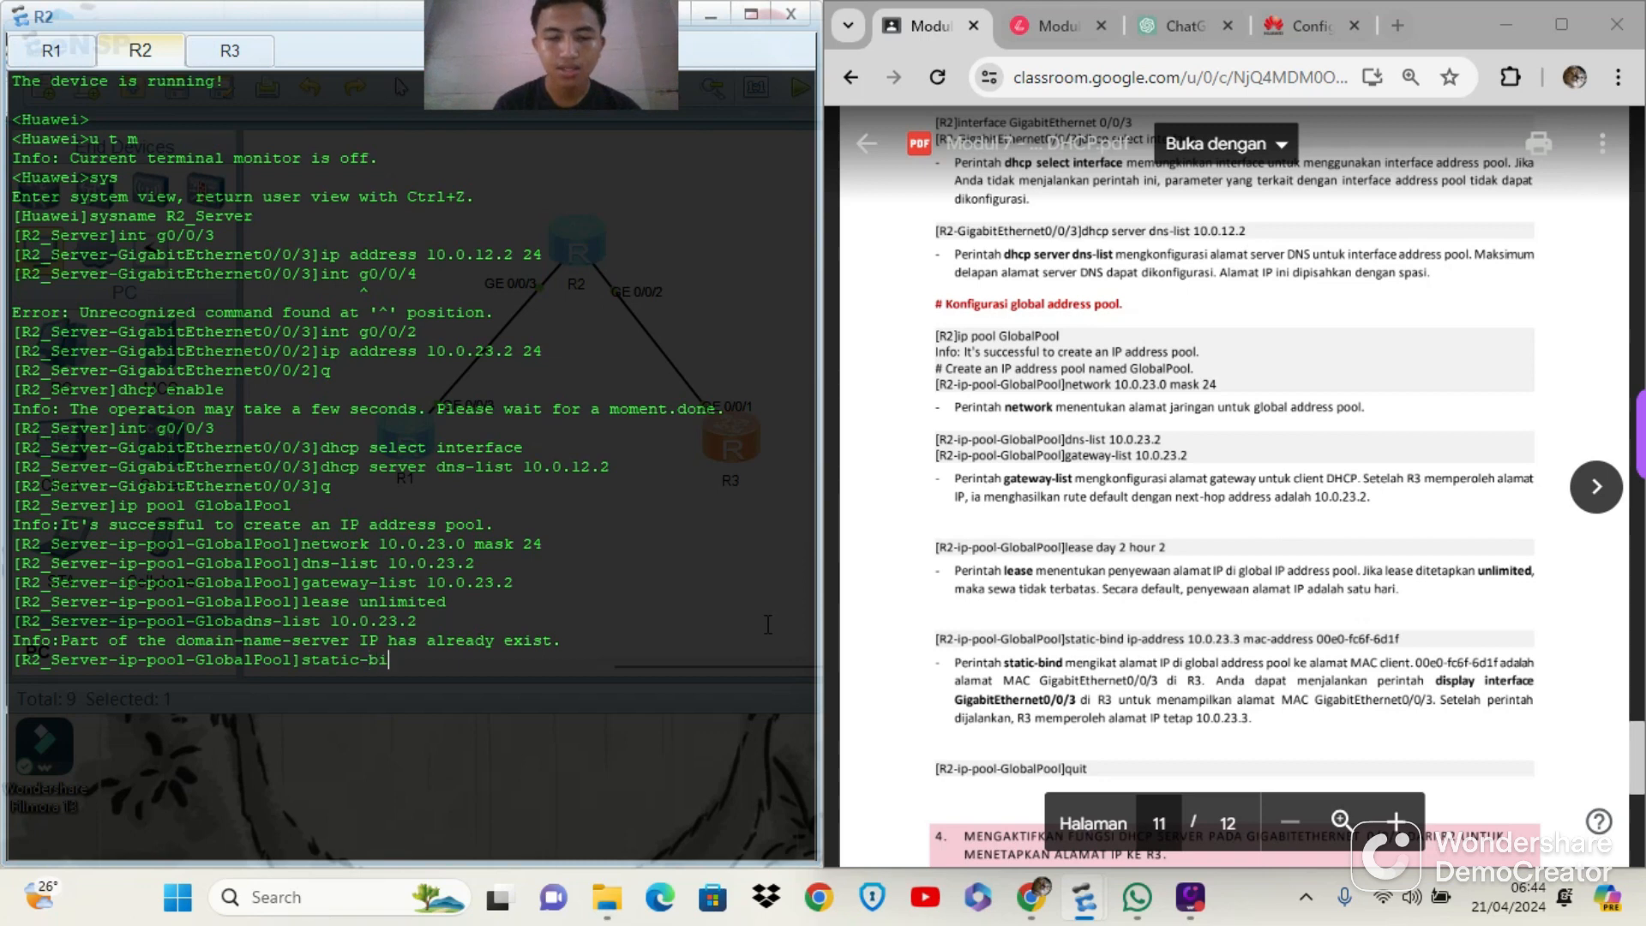
text(nd ip)
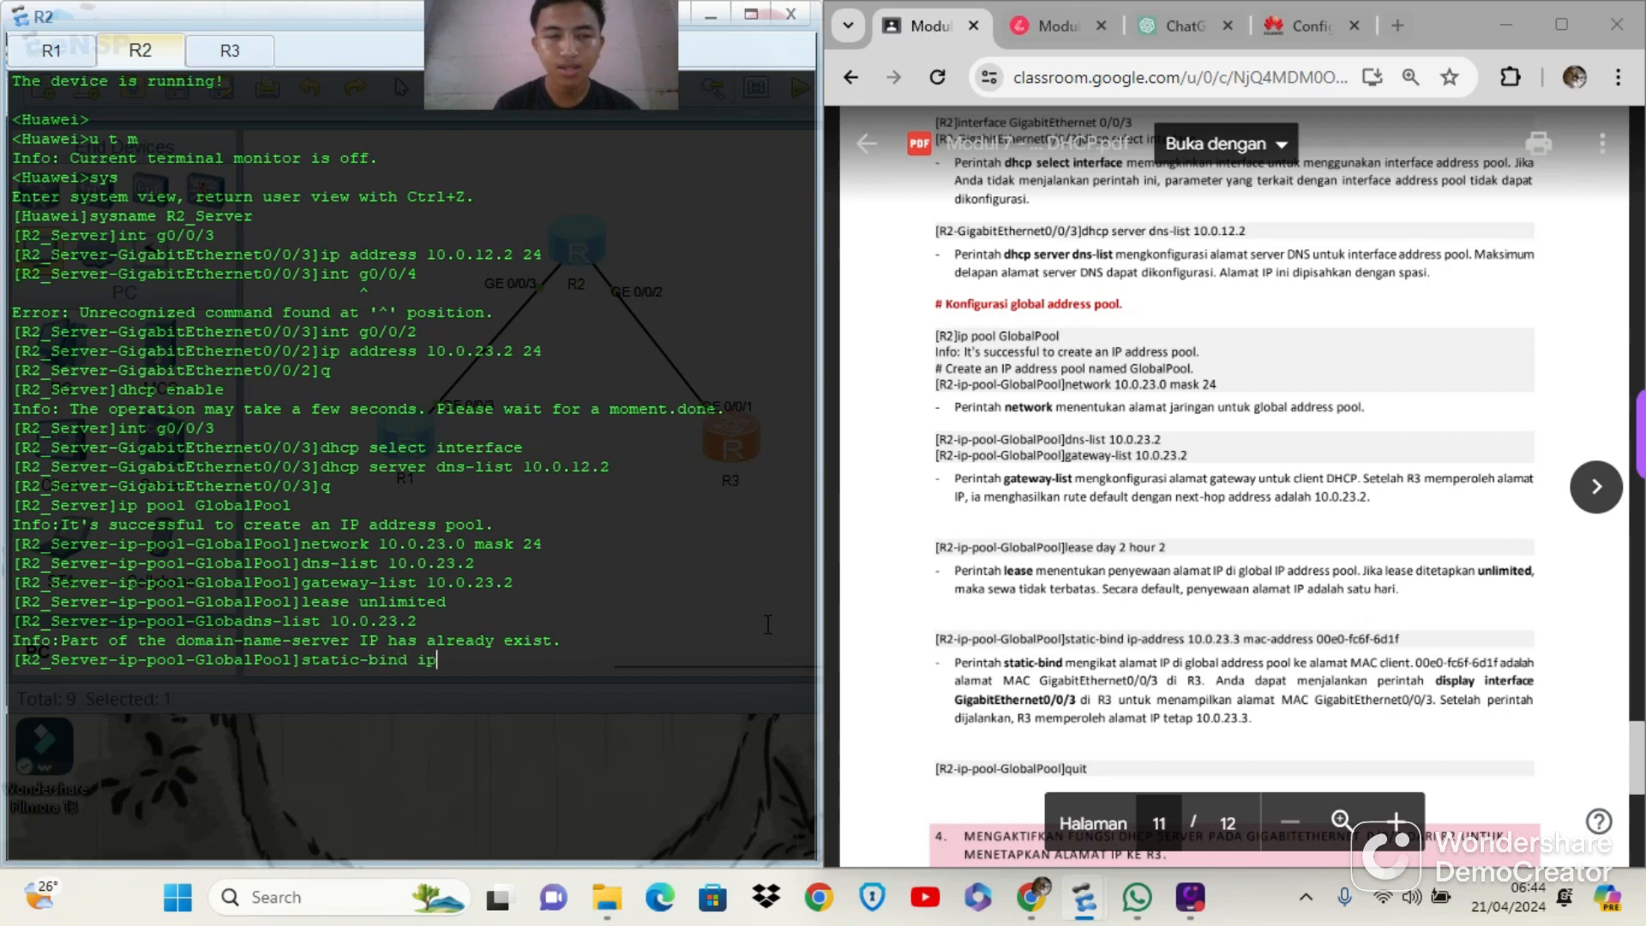
text(-addr)
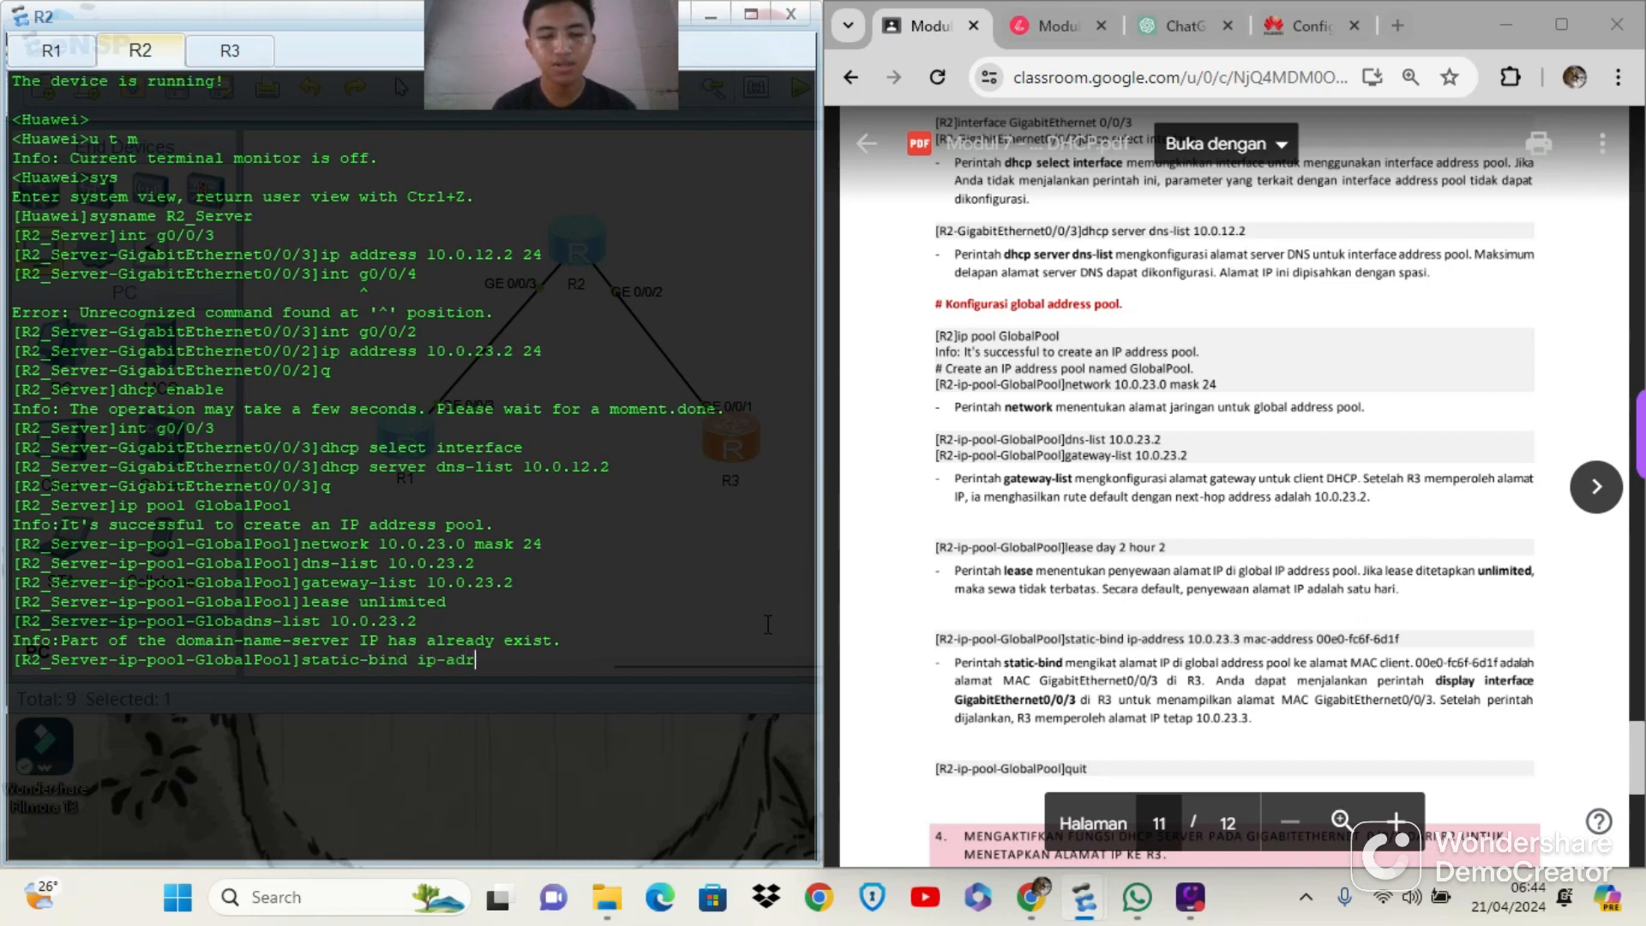
text(e)
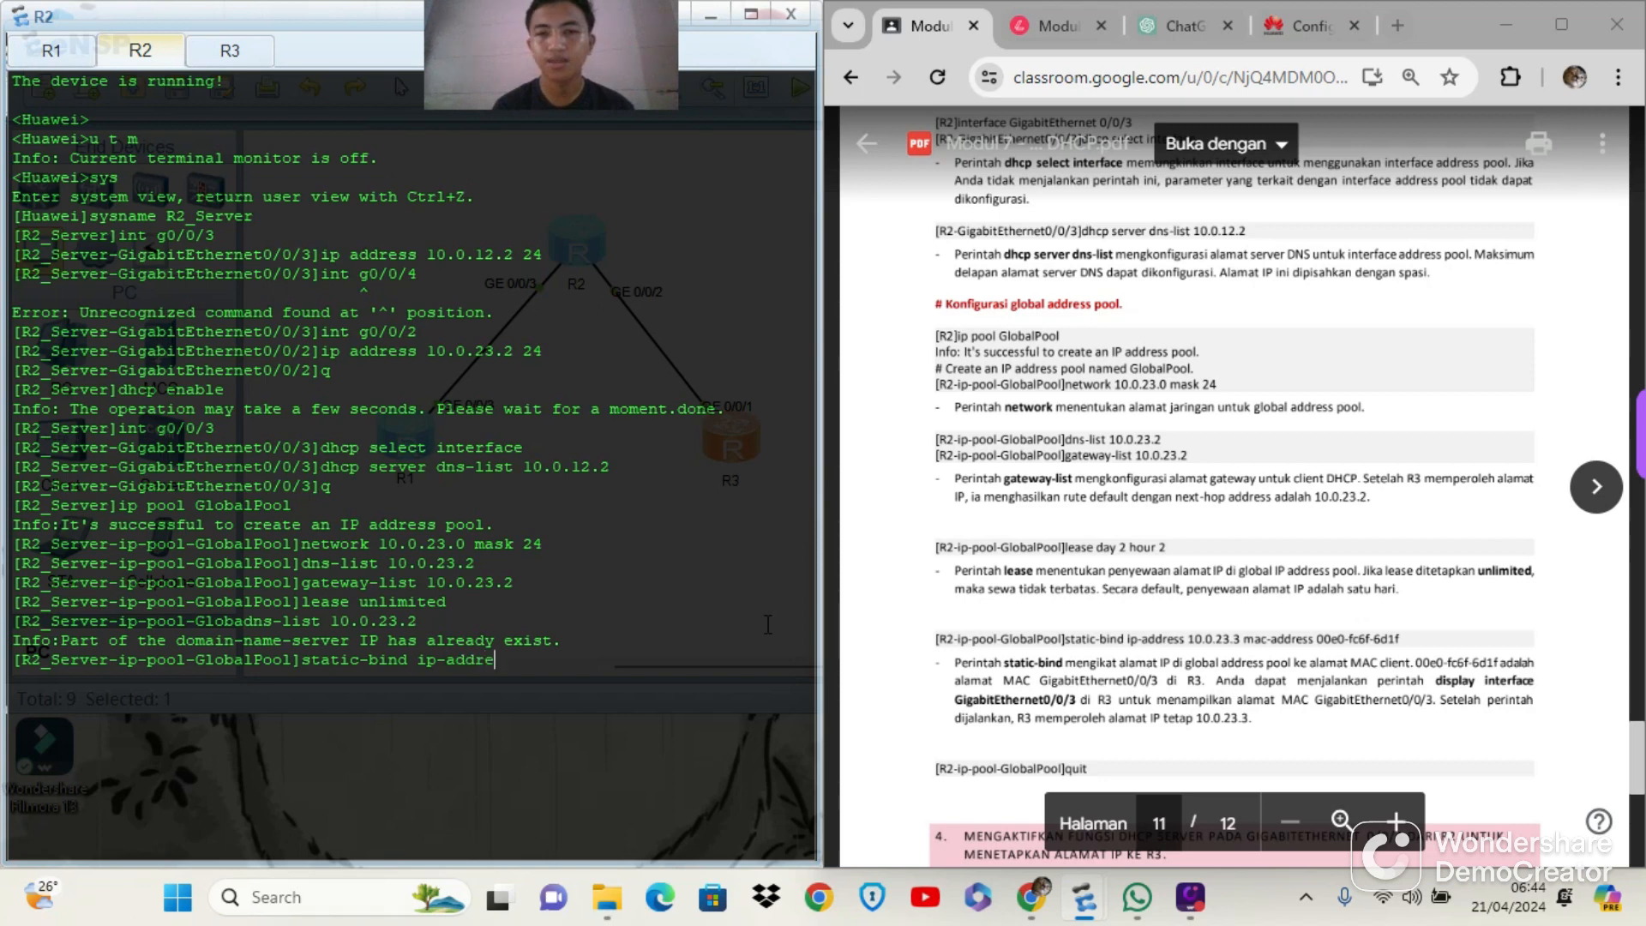
text(ss 10.)
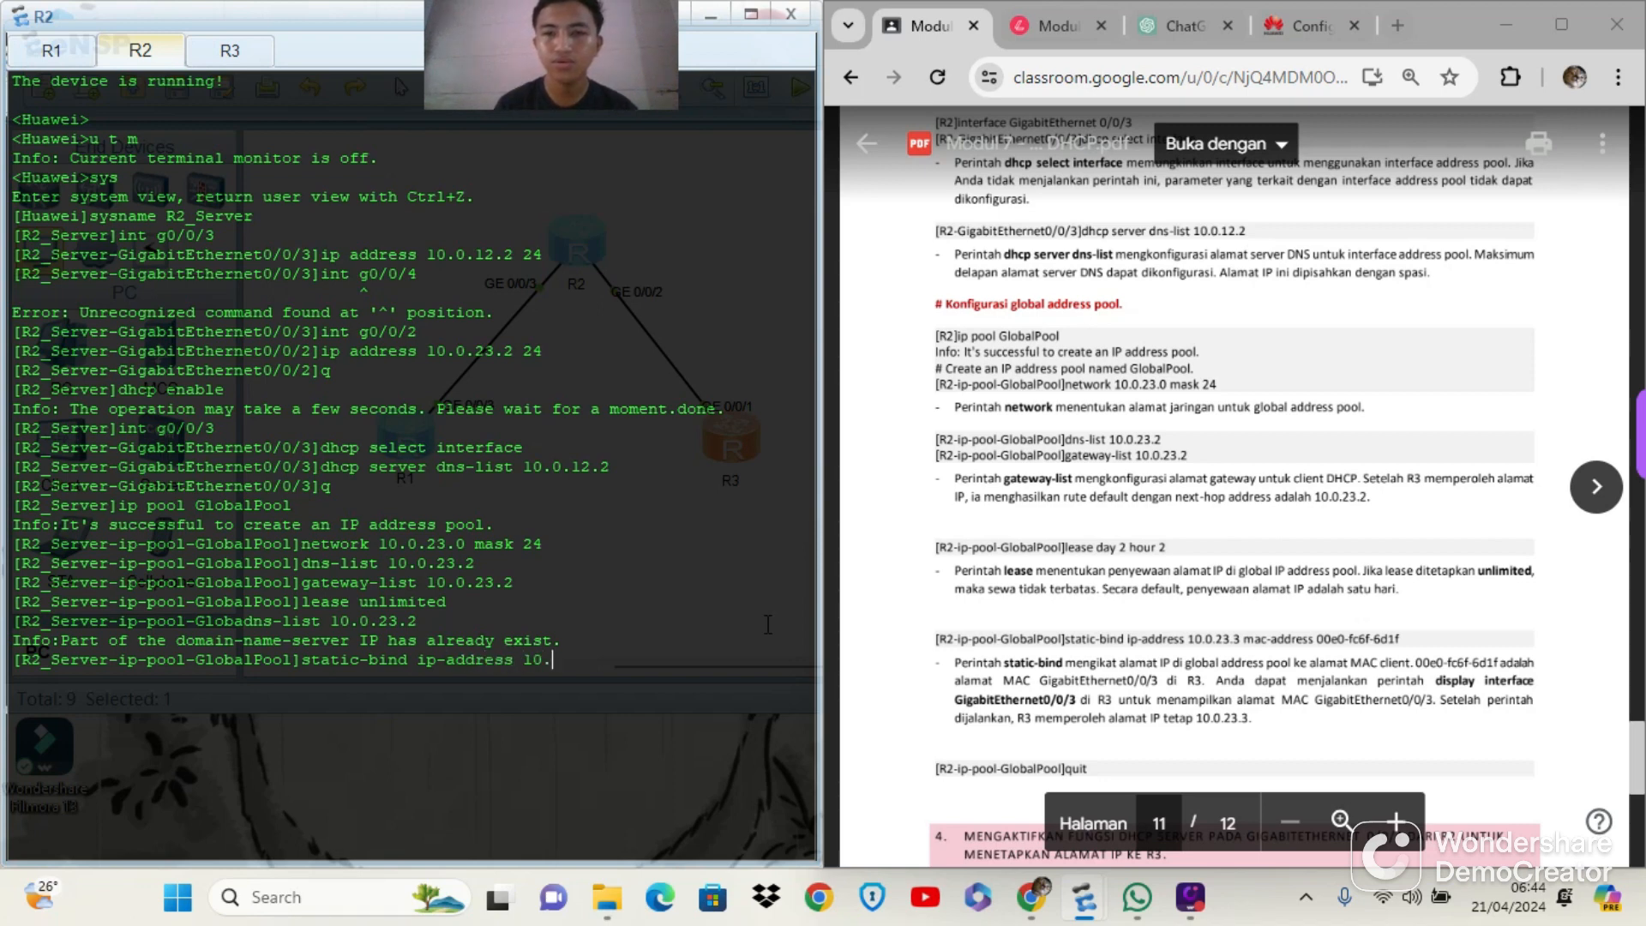
text(0.23.3)
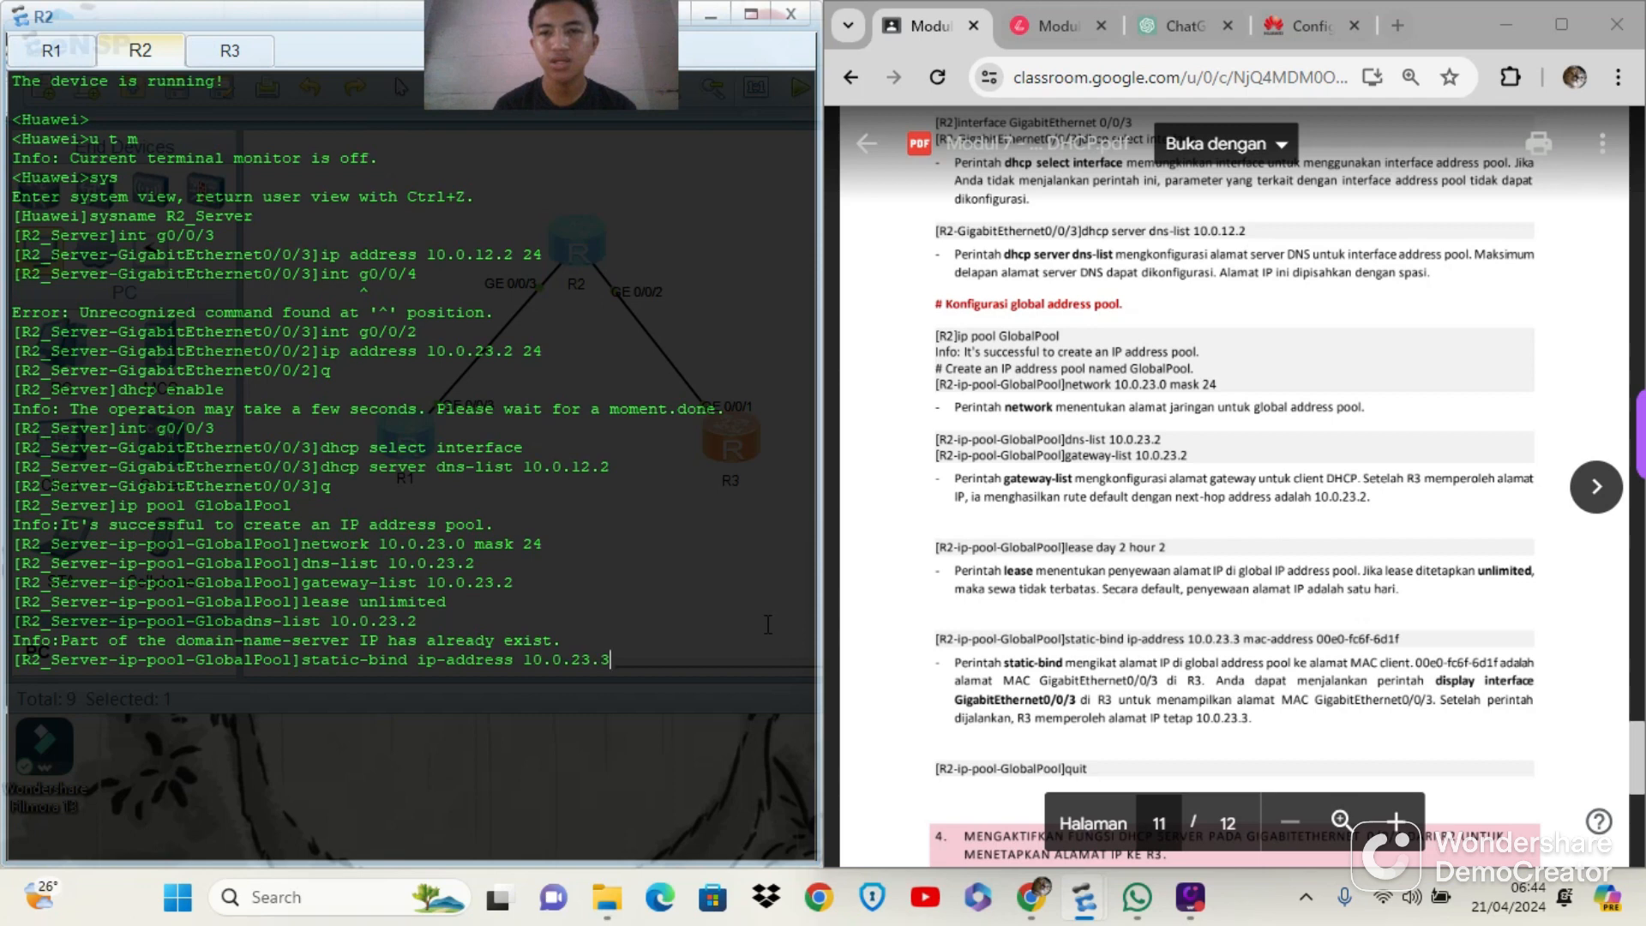
text( mac-)
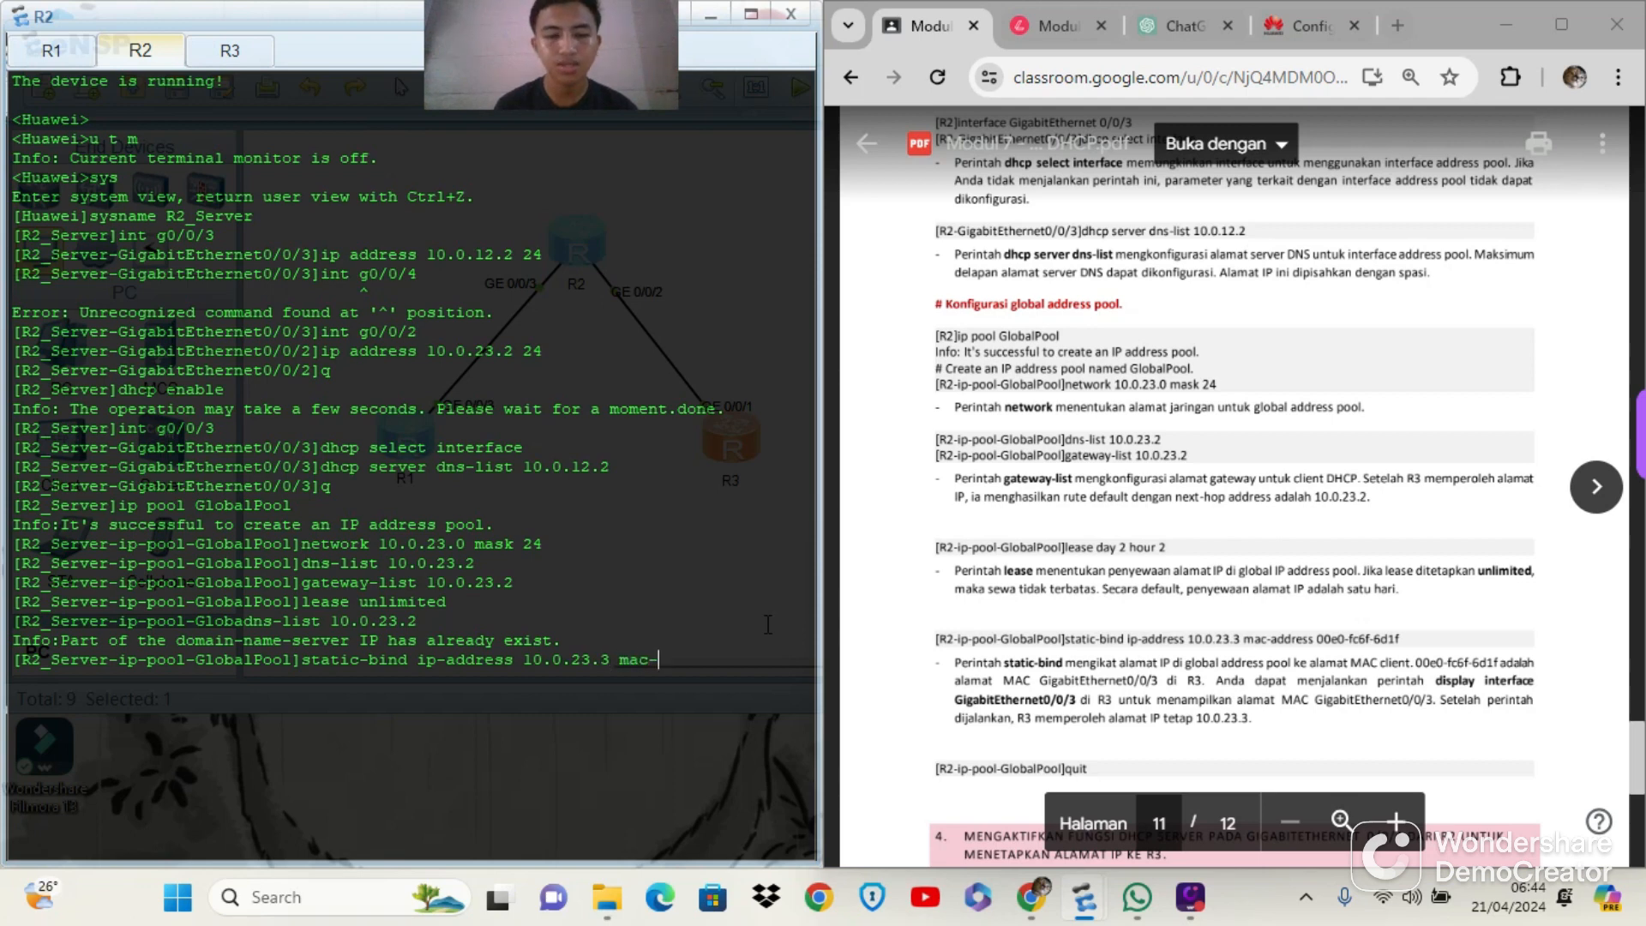
text(address)
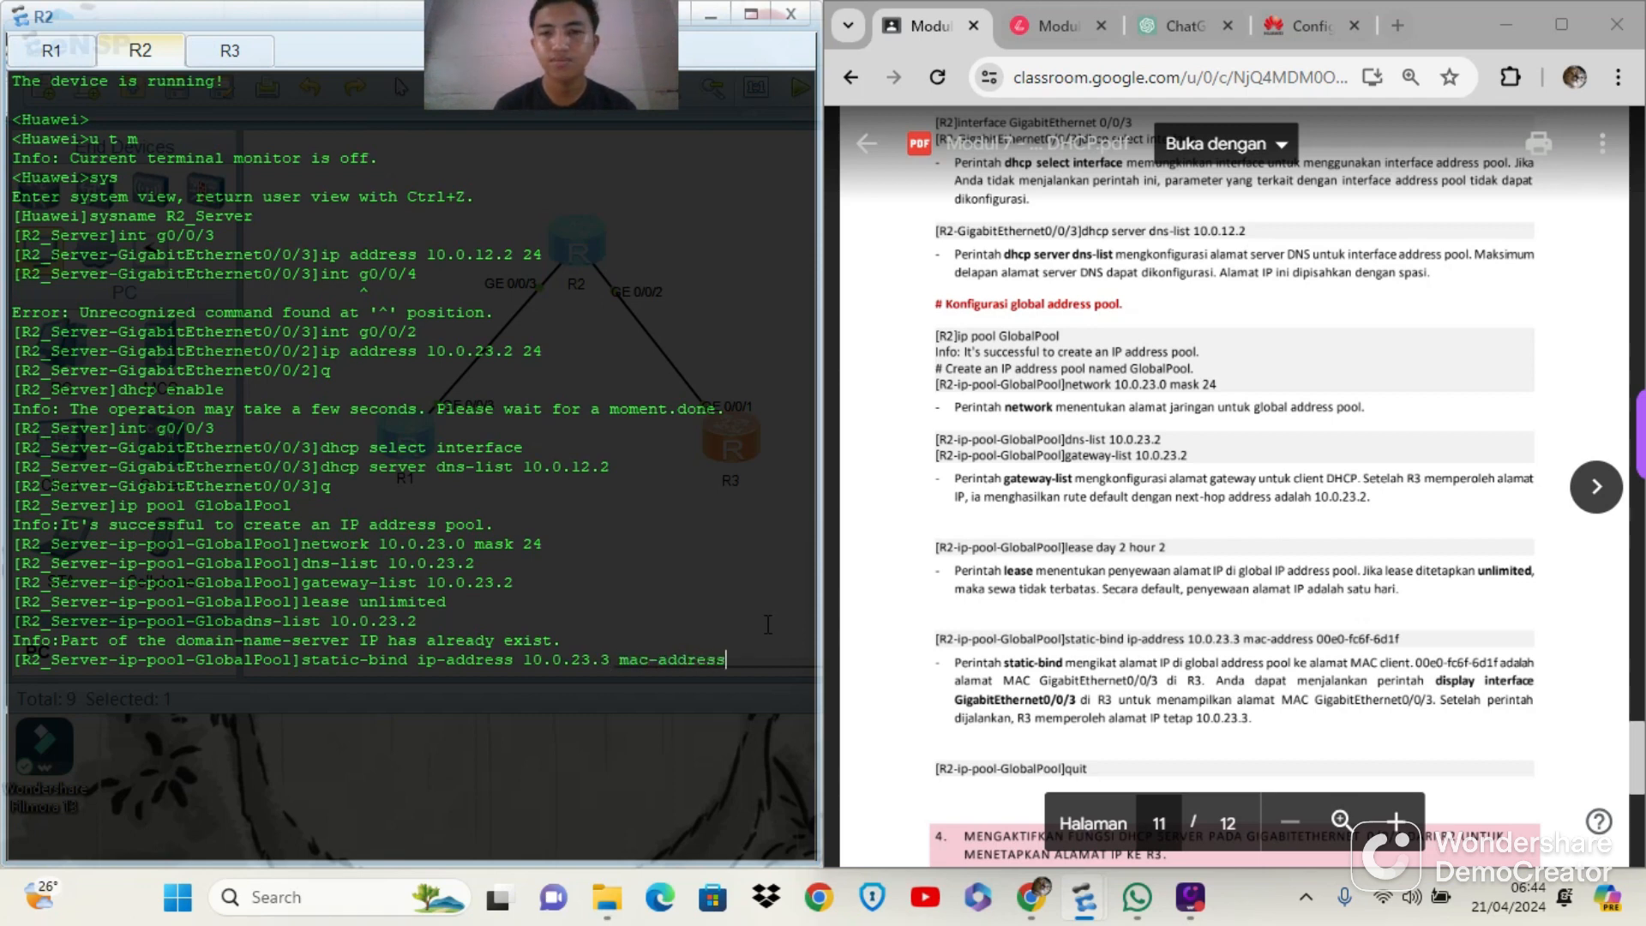
text( 00e)
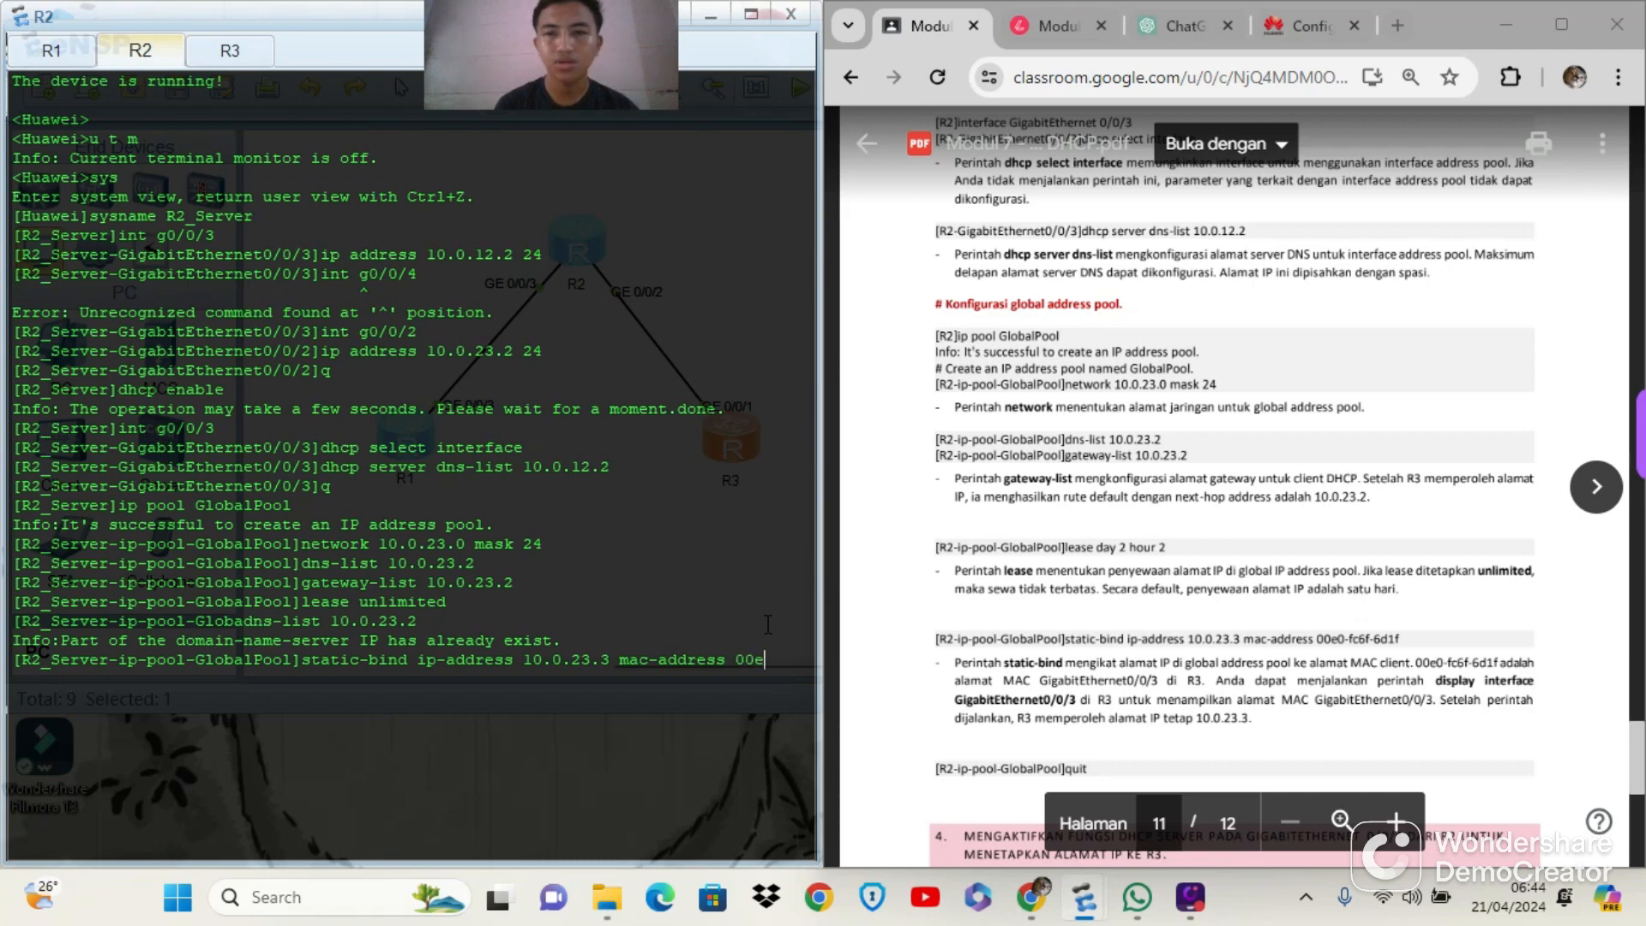
text(0-fc6f)
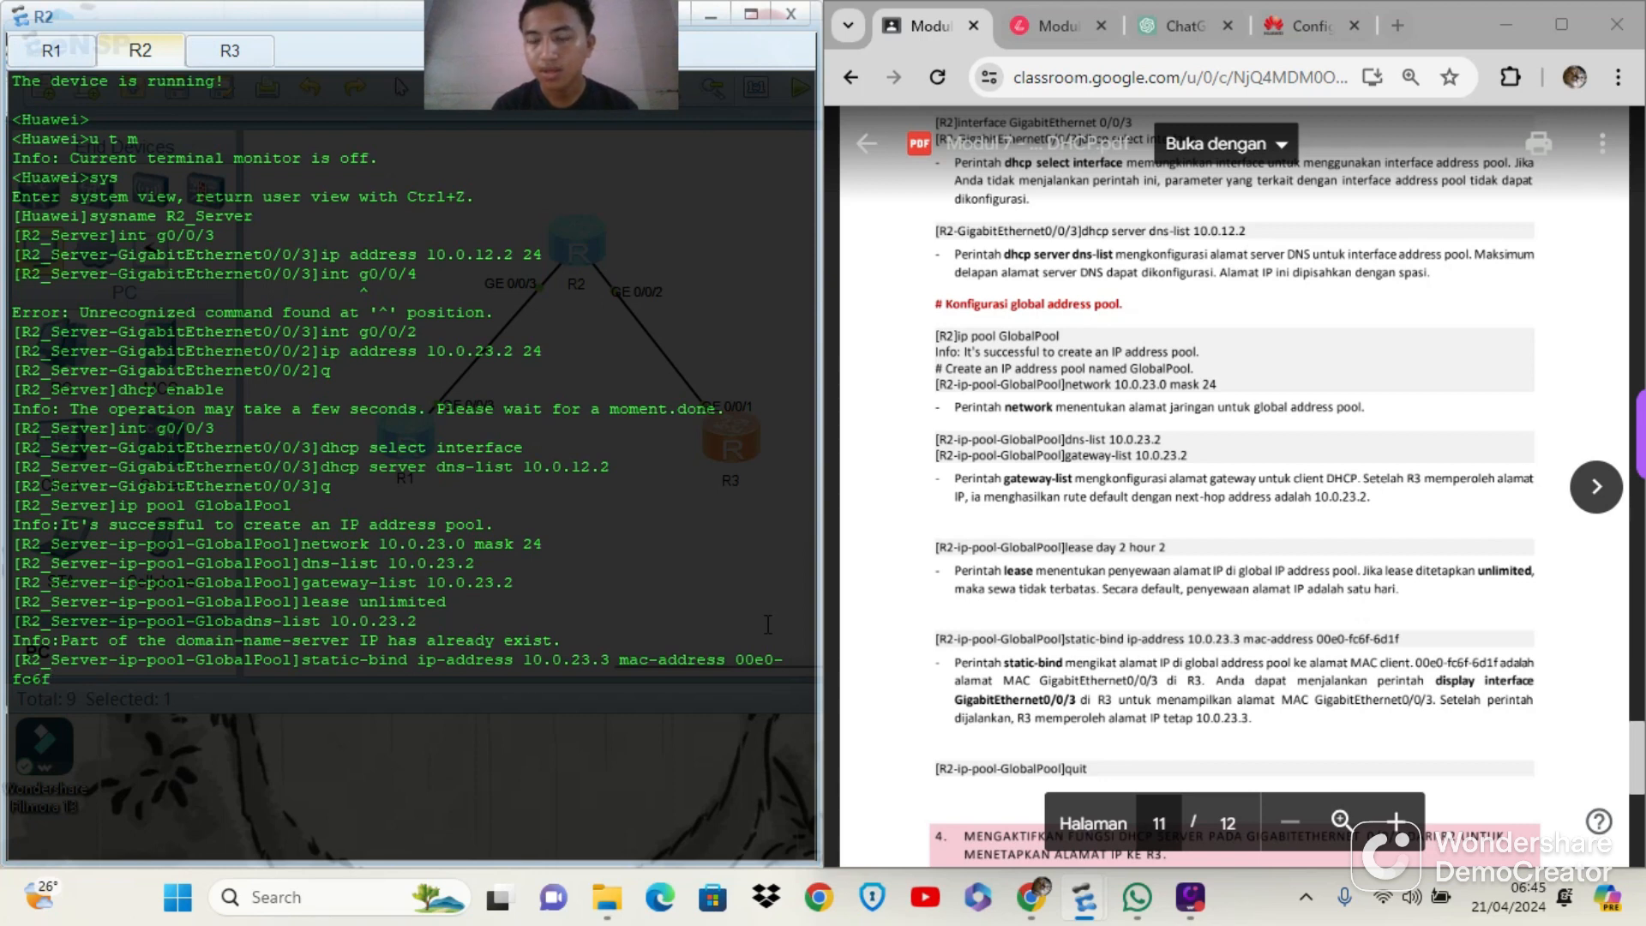
text(-)
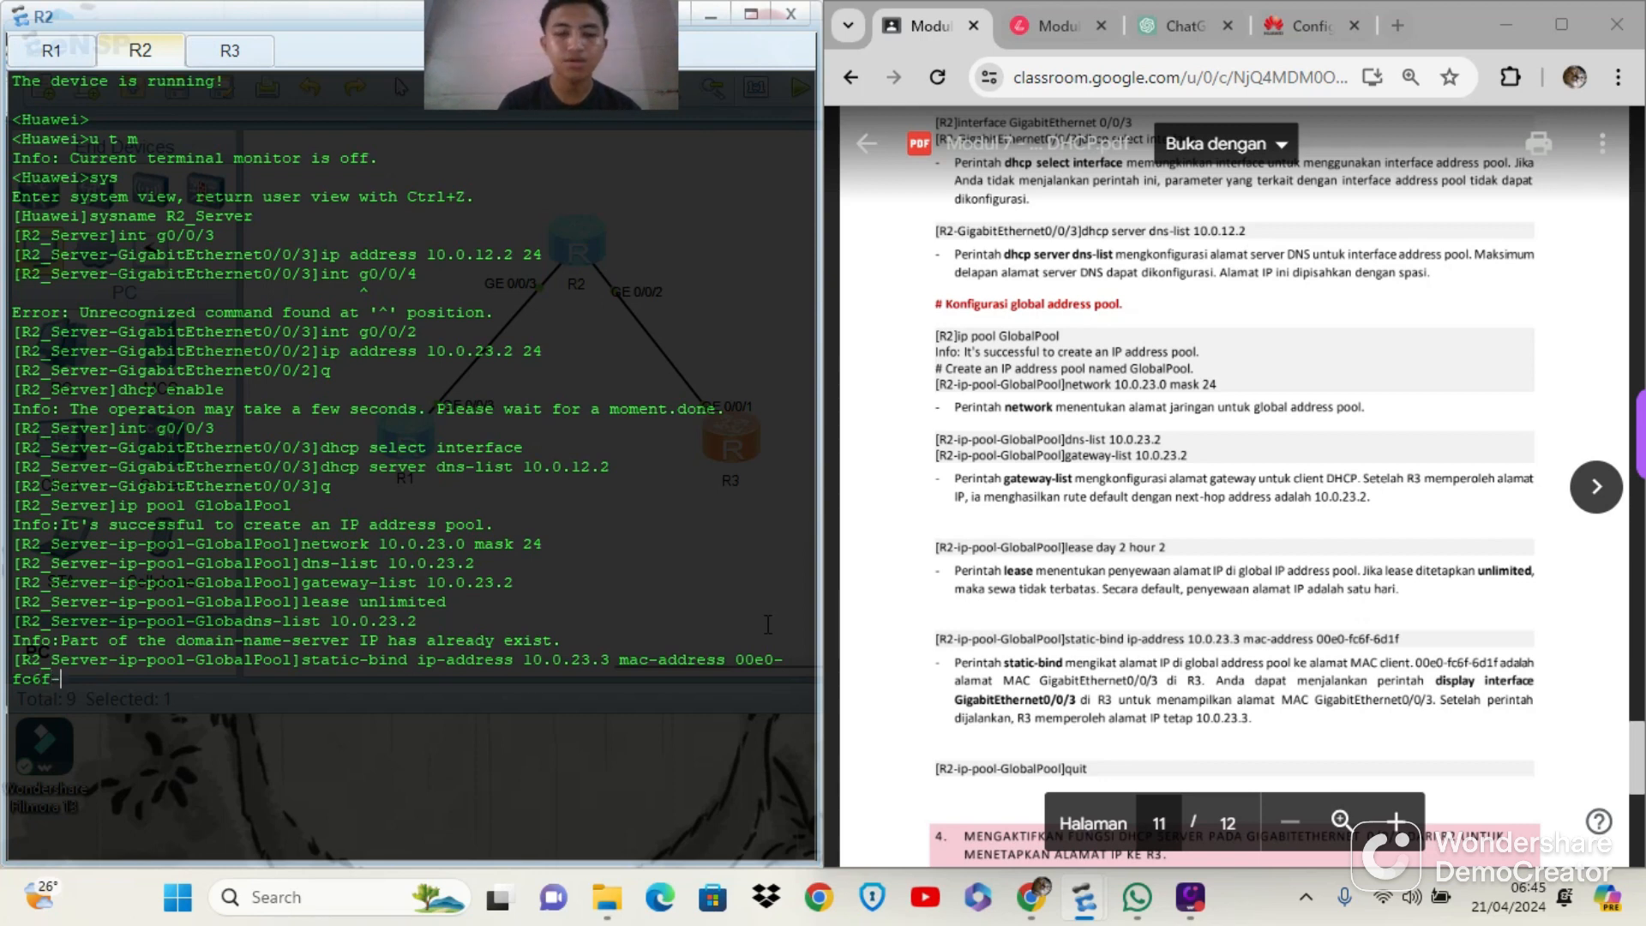
text(6d1f)
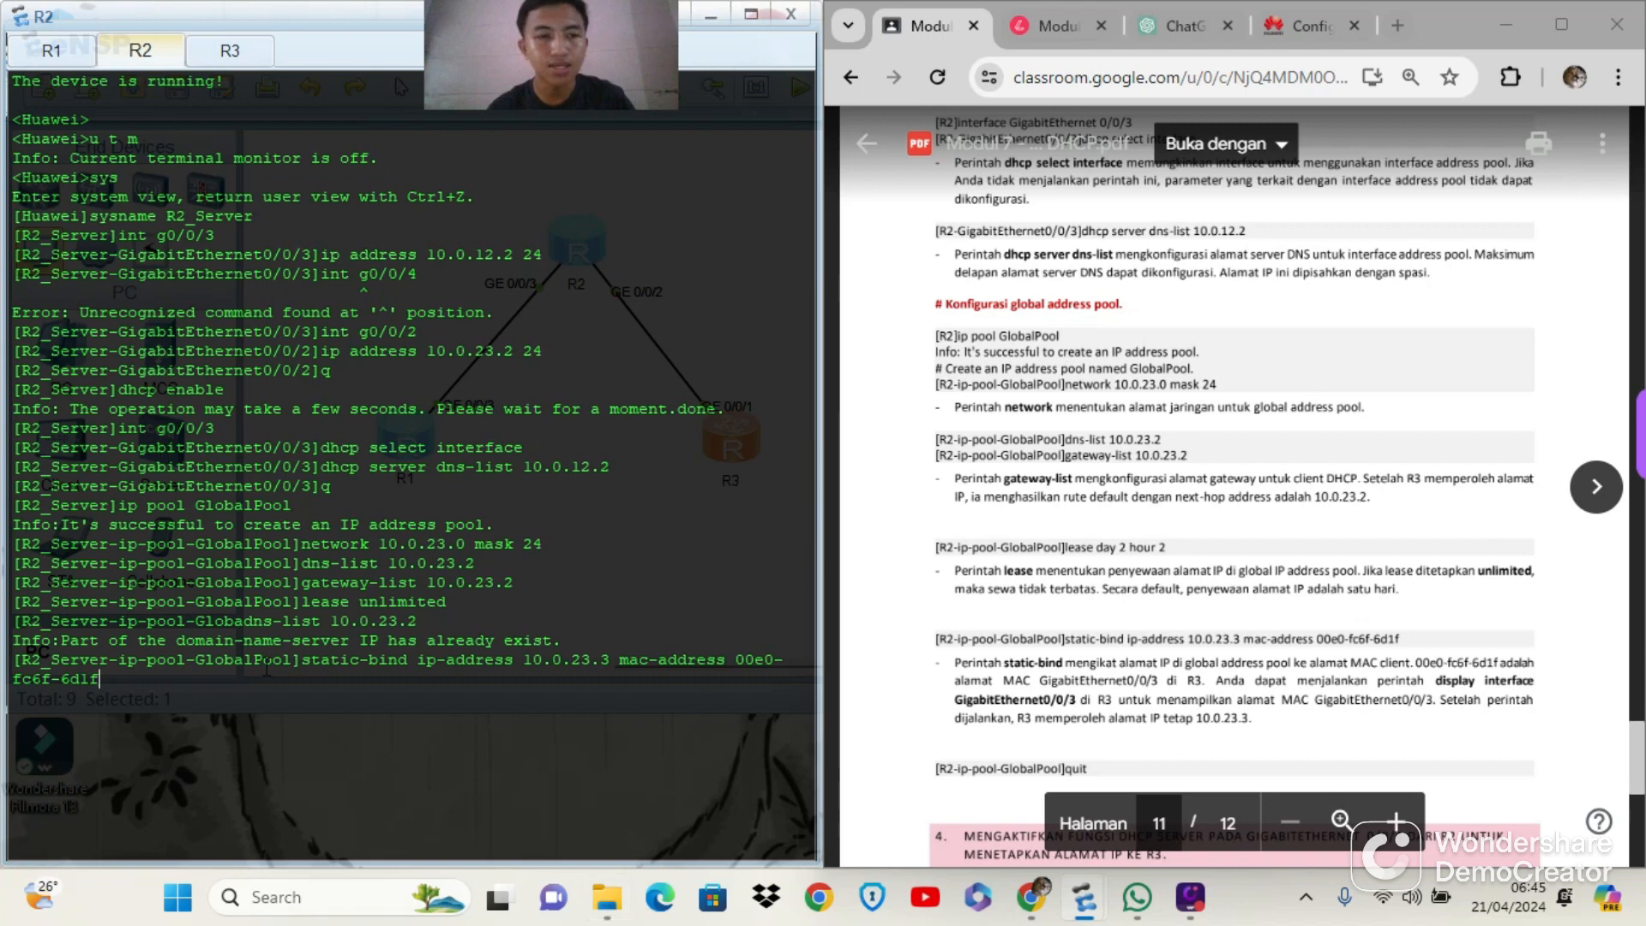
drag(734, 659, 105, 679)
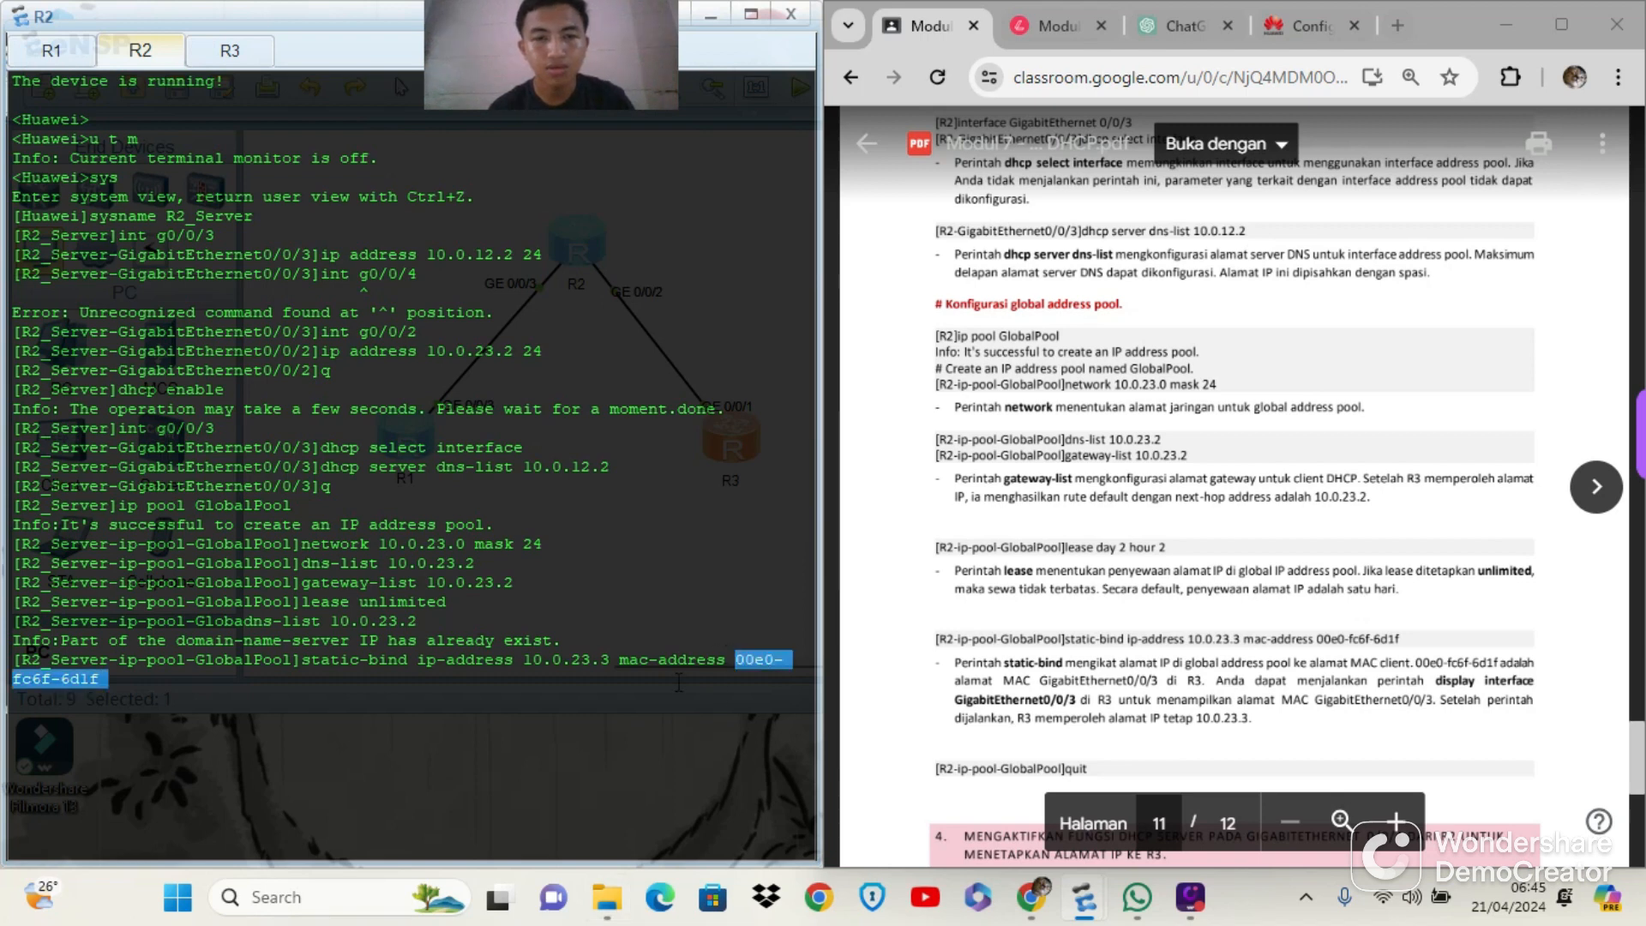
click(606, 716)
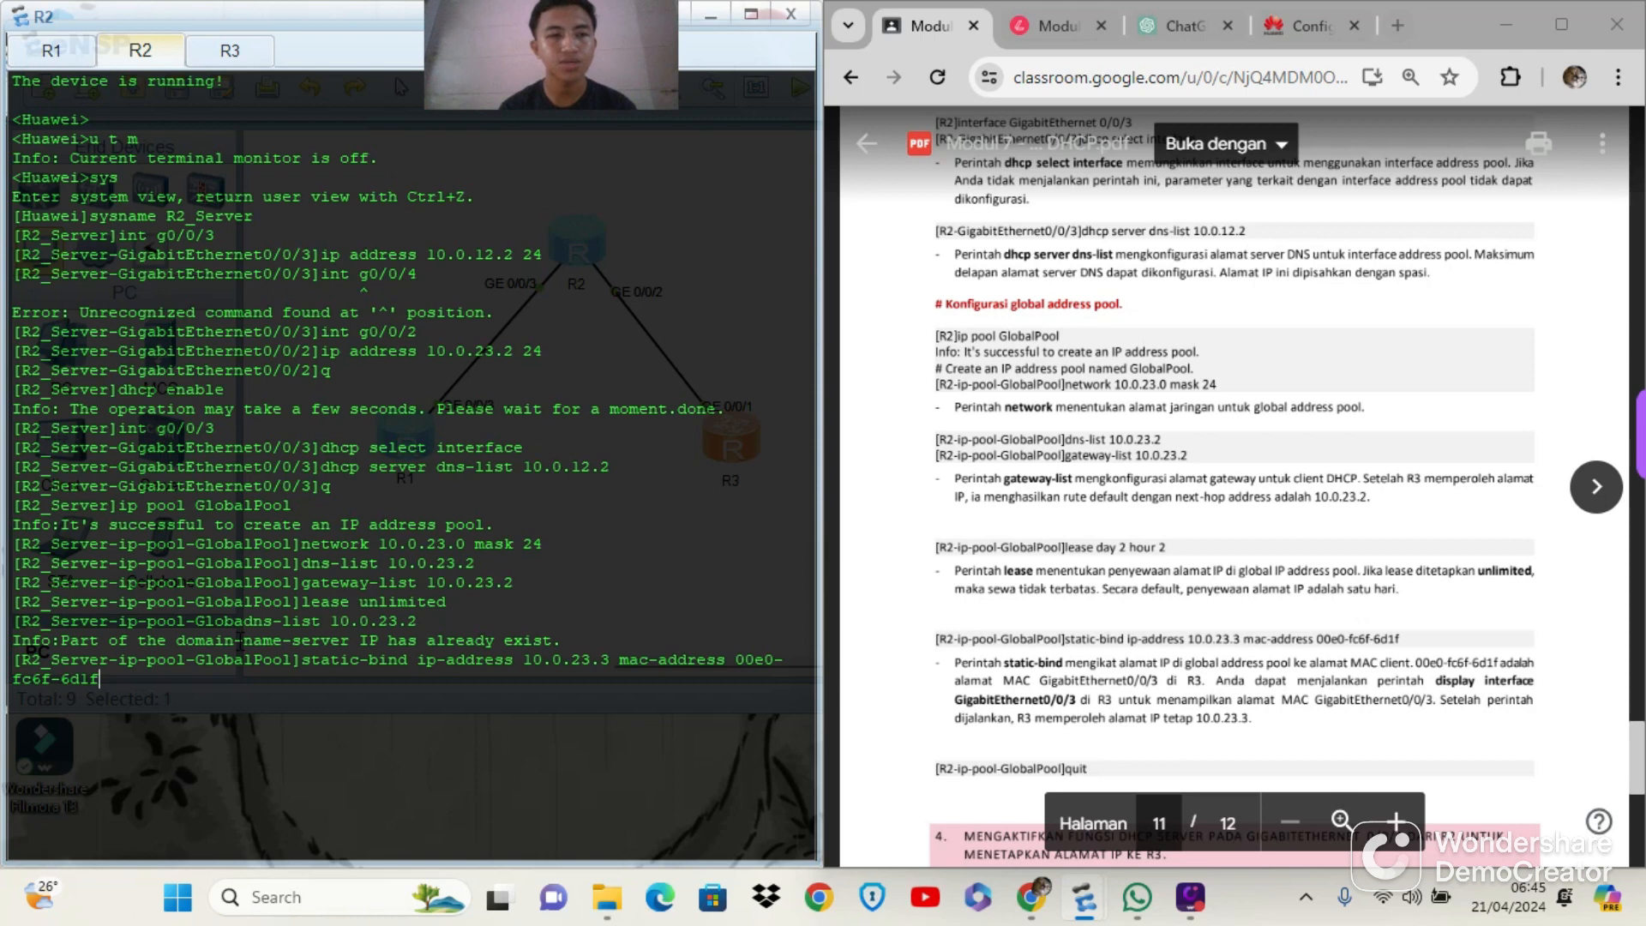
key(Return)
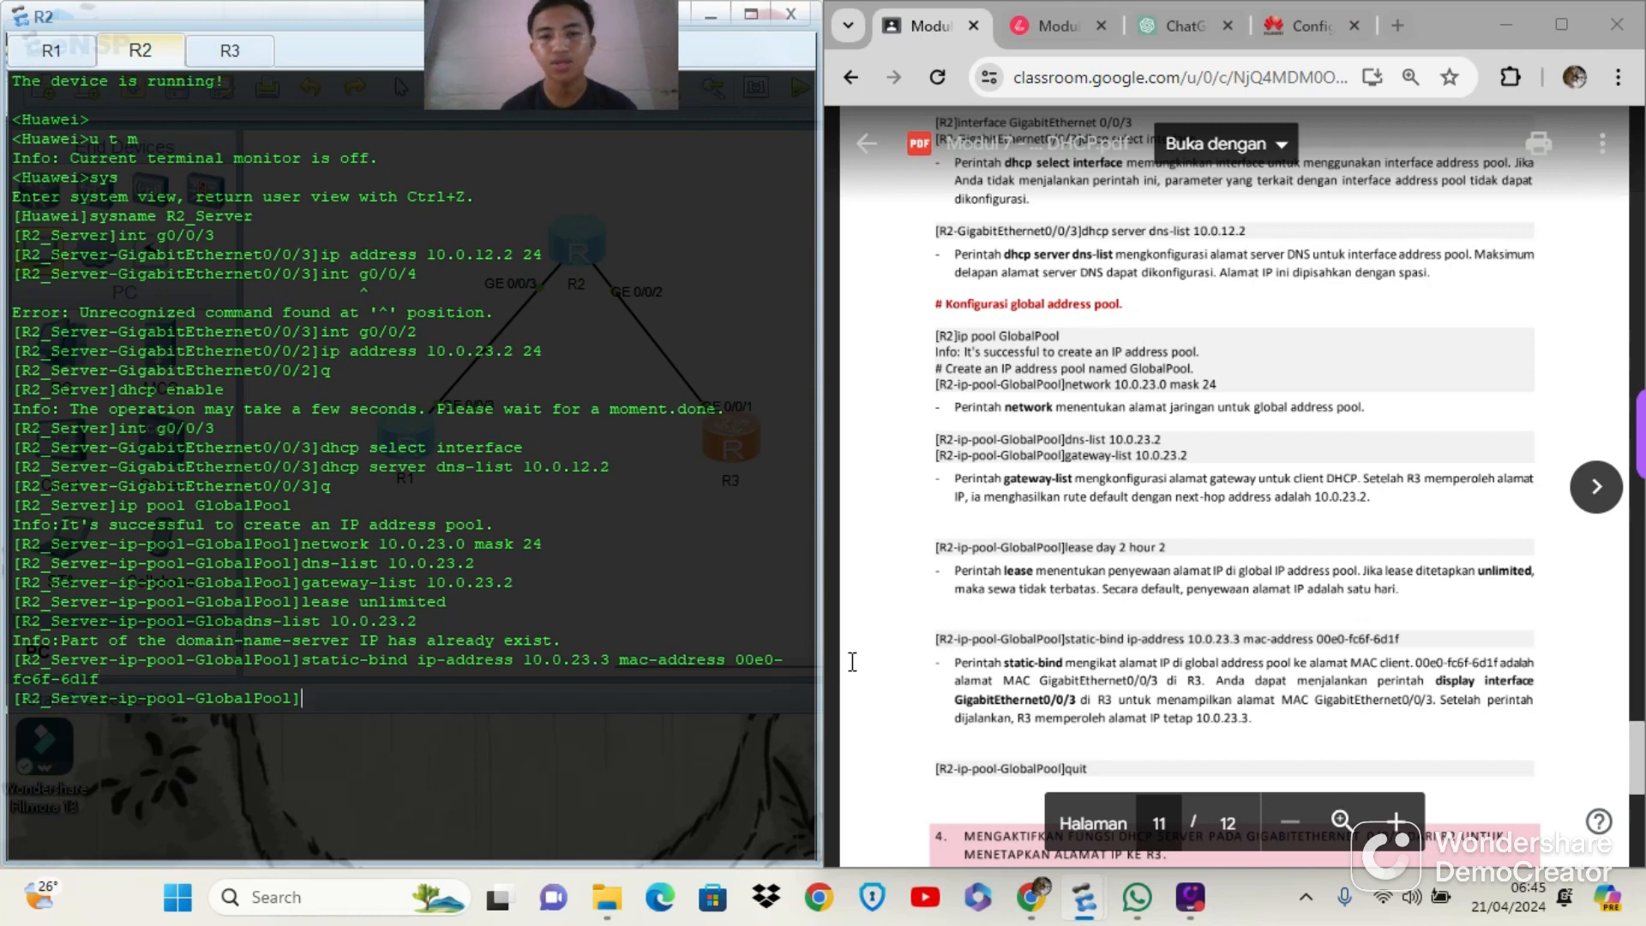
Display the details of interface GigabitEthernet0/0/3 on R2 with the display interface command
scroll(1040, 683, down, 1)
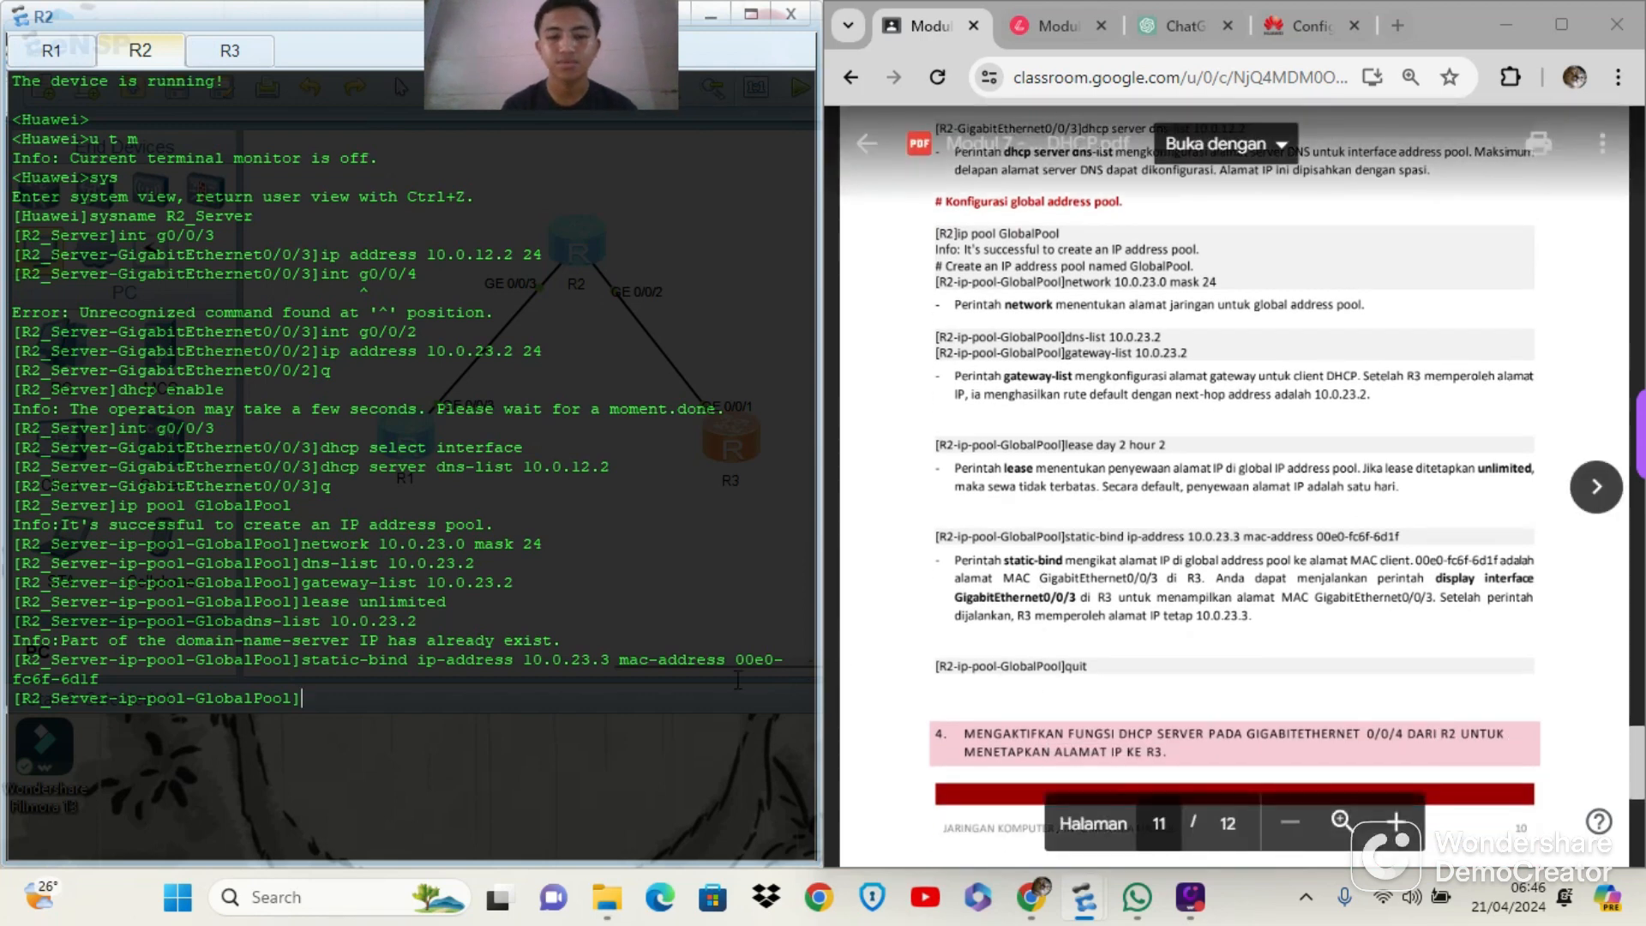
text(dispplay)
key(BackSpace)
key(BackSpace)
key(BackSpace)
key(BackSpace)
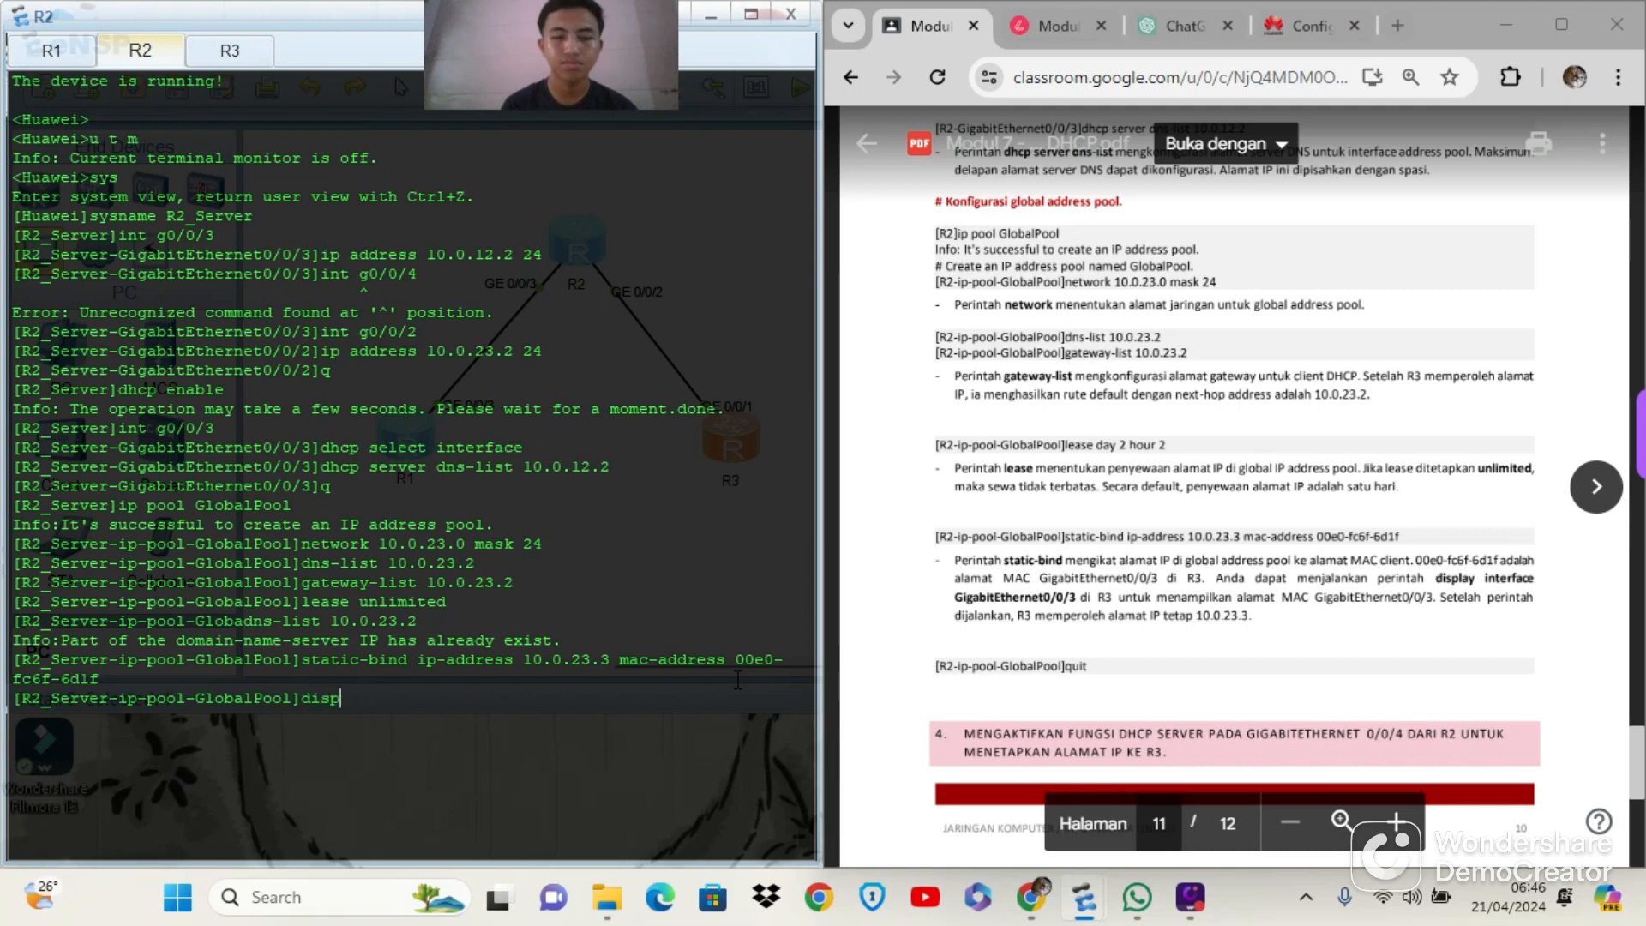
text(lay inte)
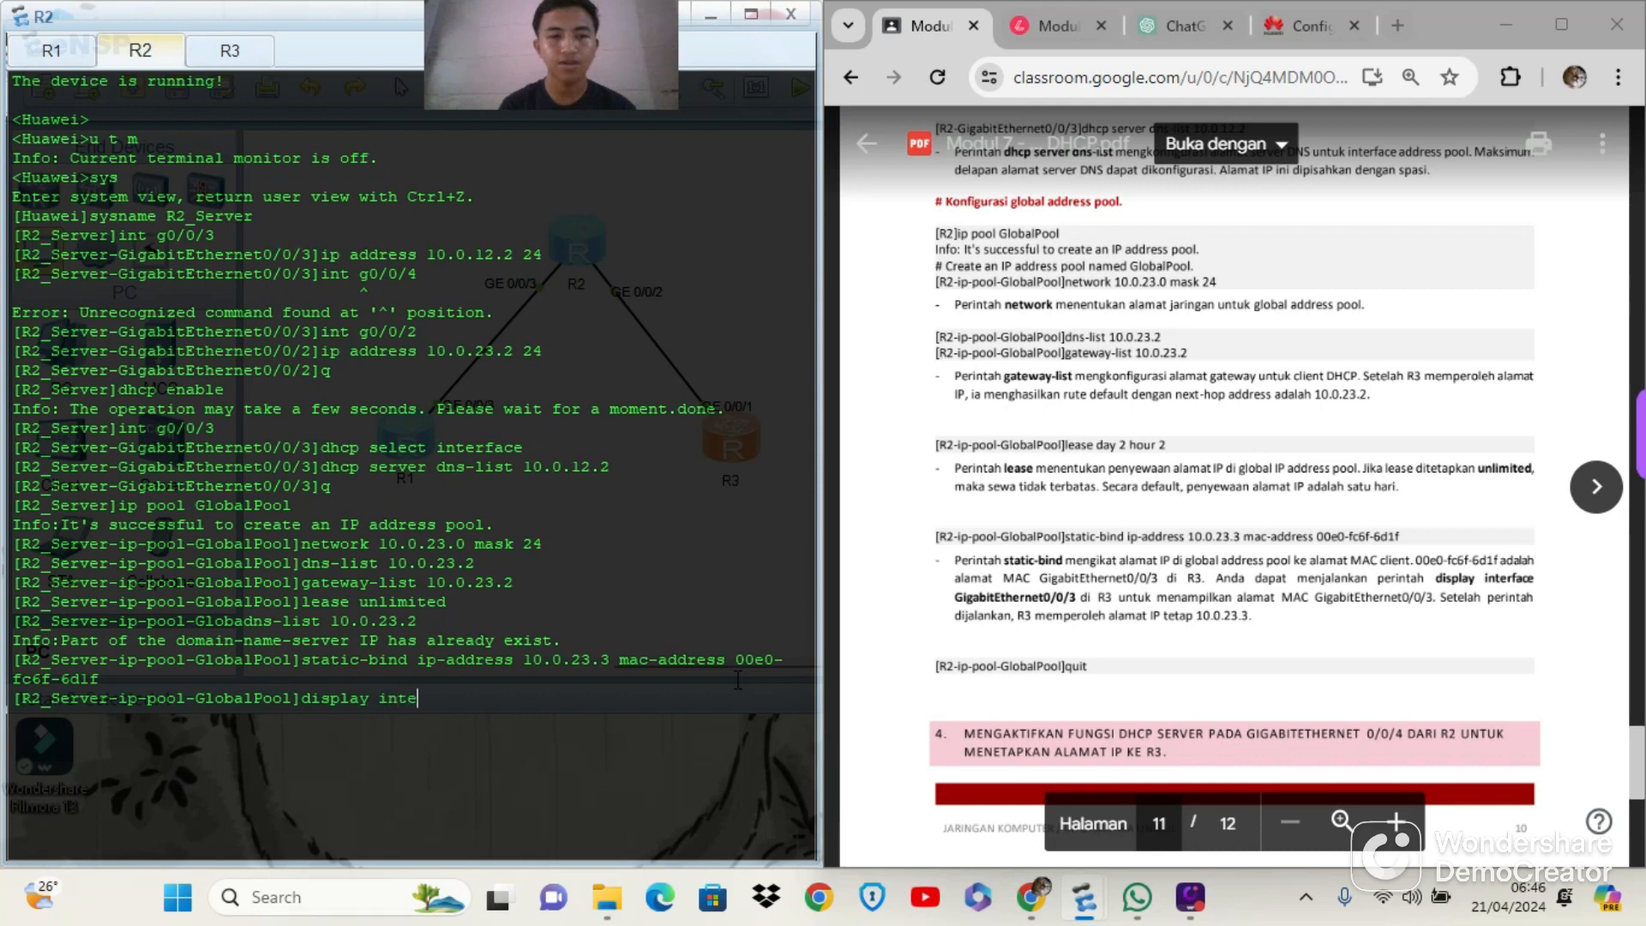
text(rface )
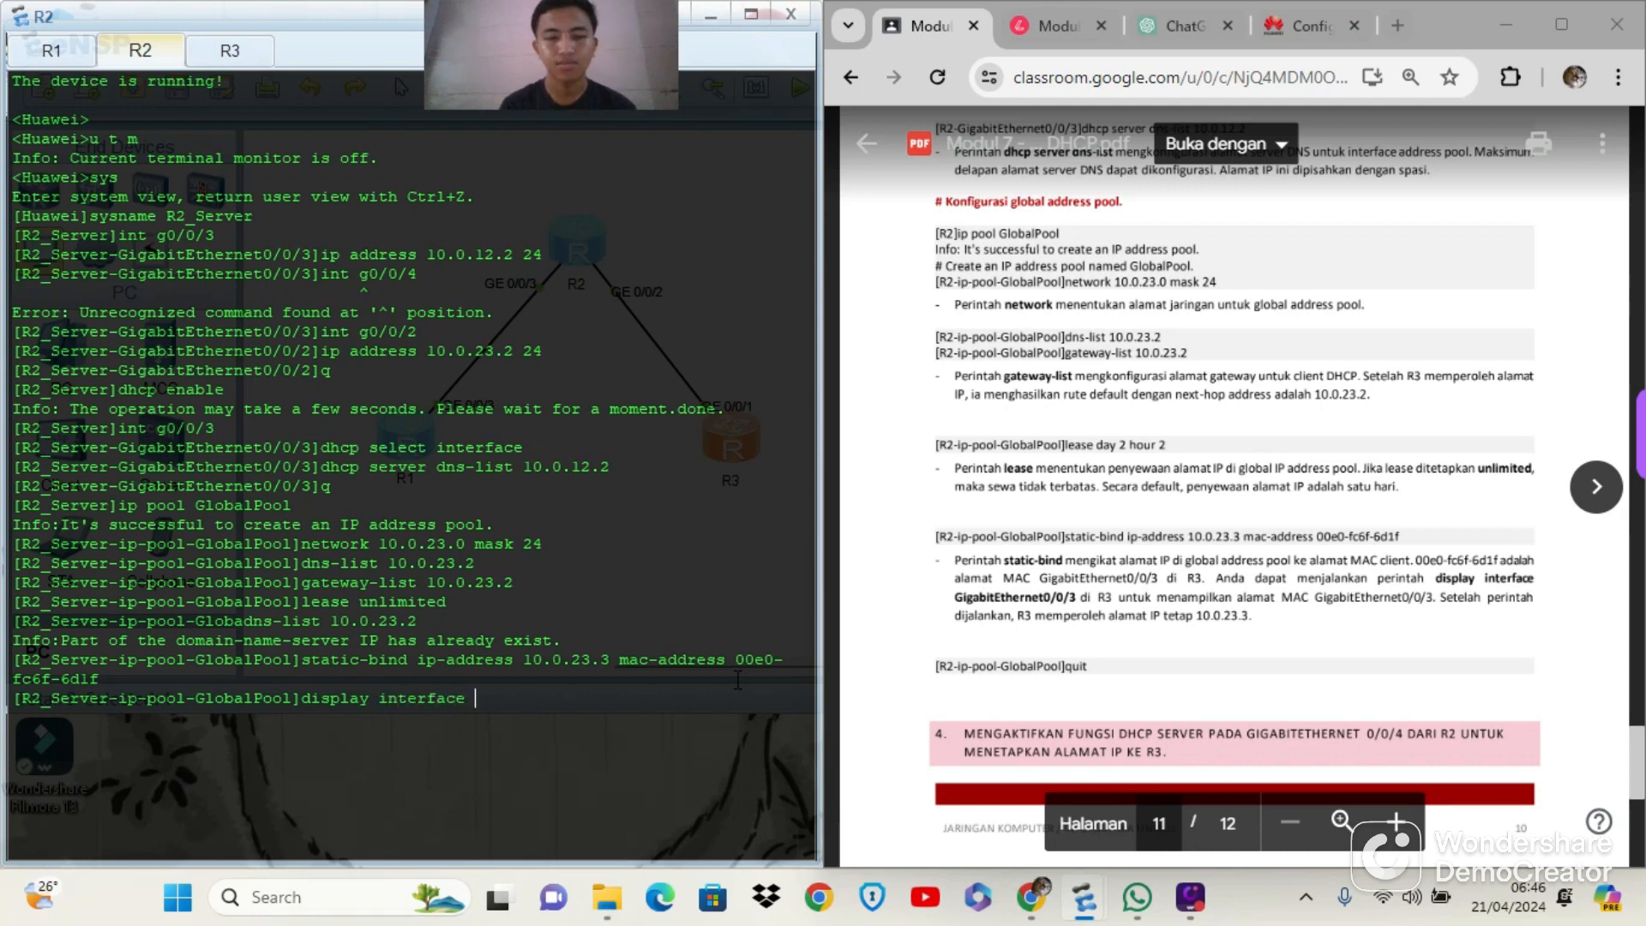
text(Gigabit)
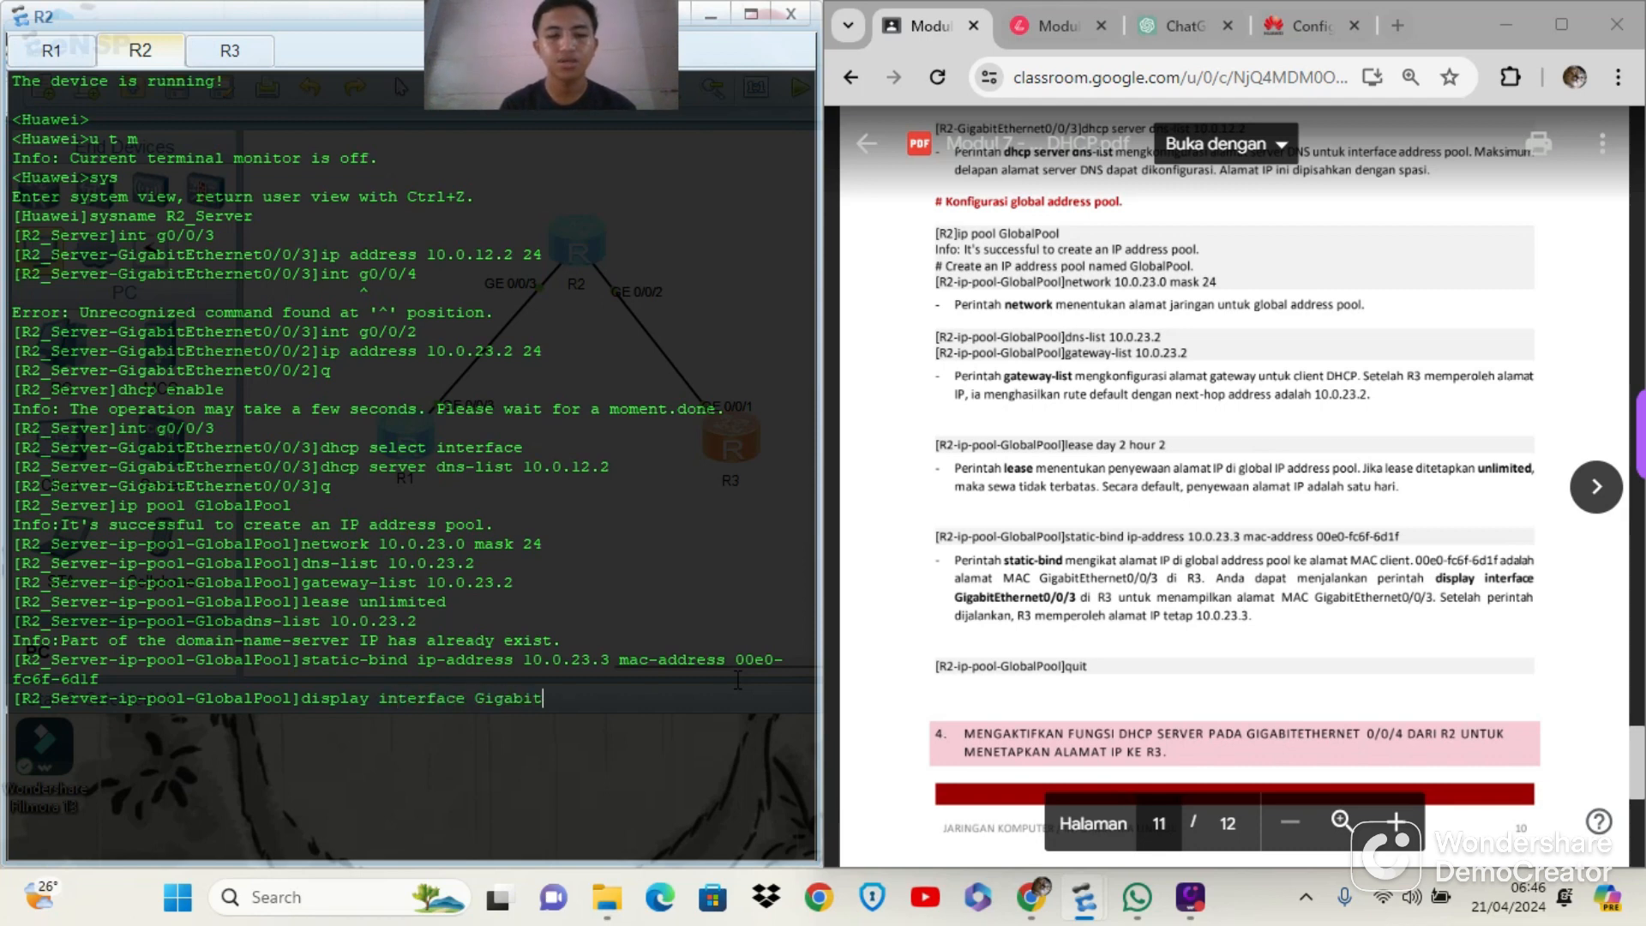
text(Etherne)
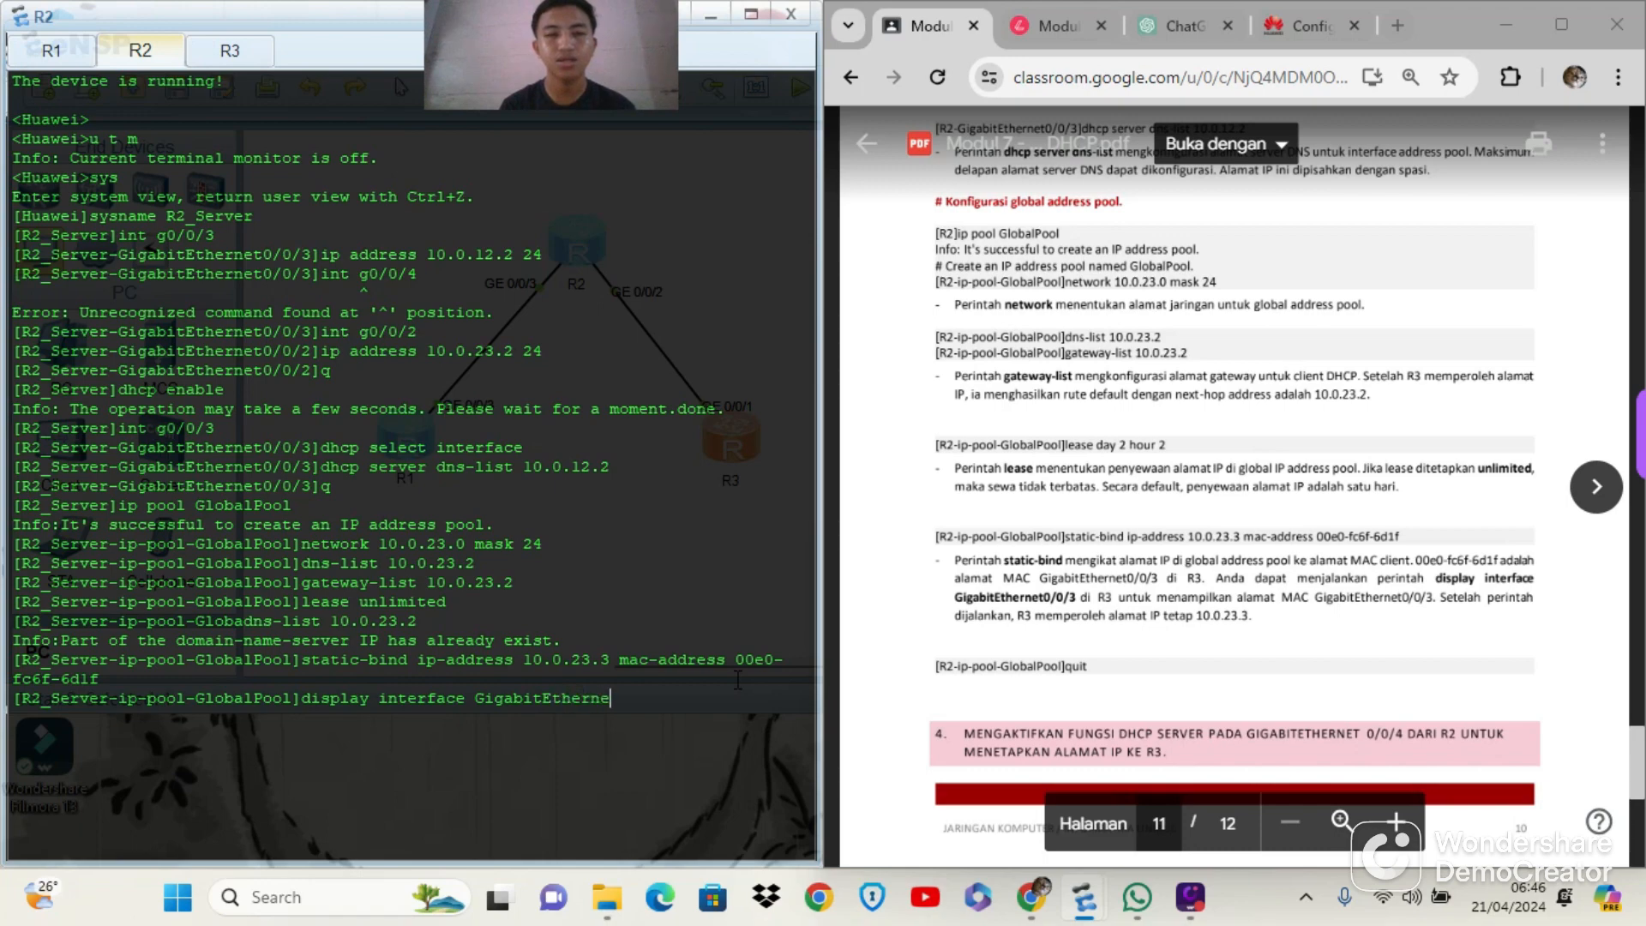
text(t0/0/3)
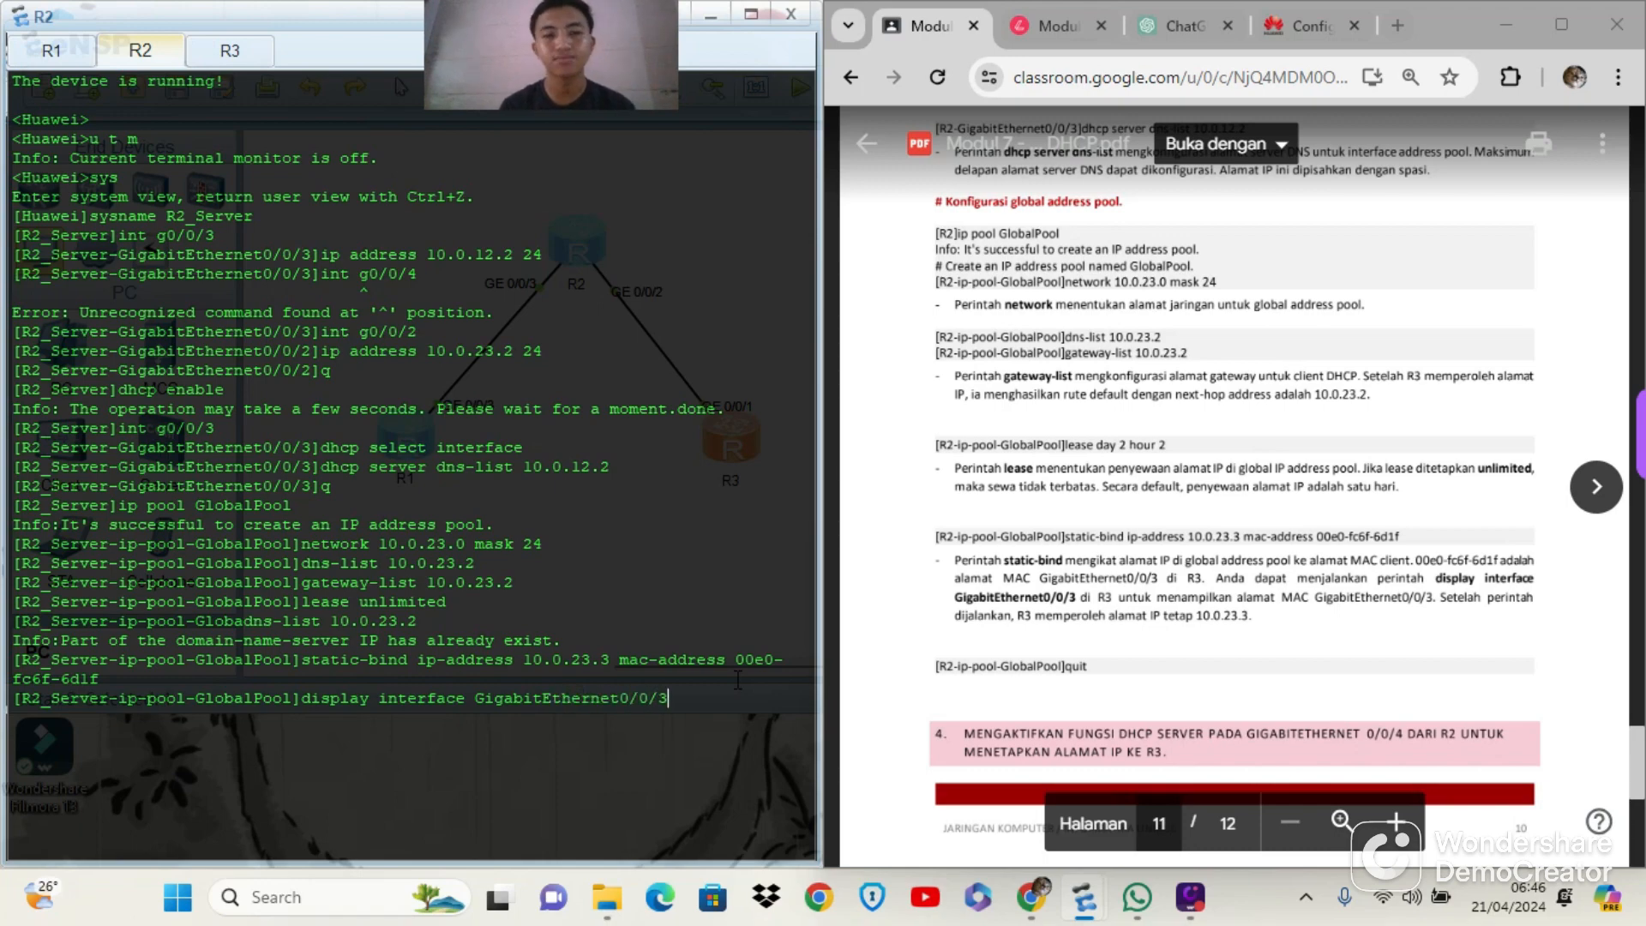
key(Return)
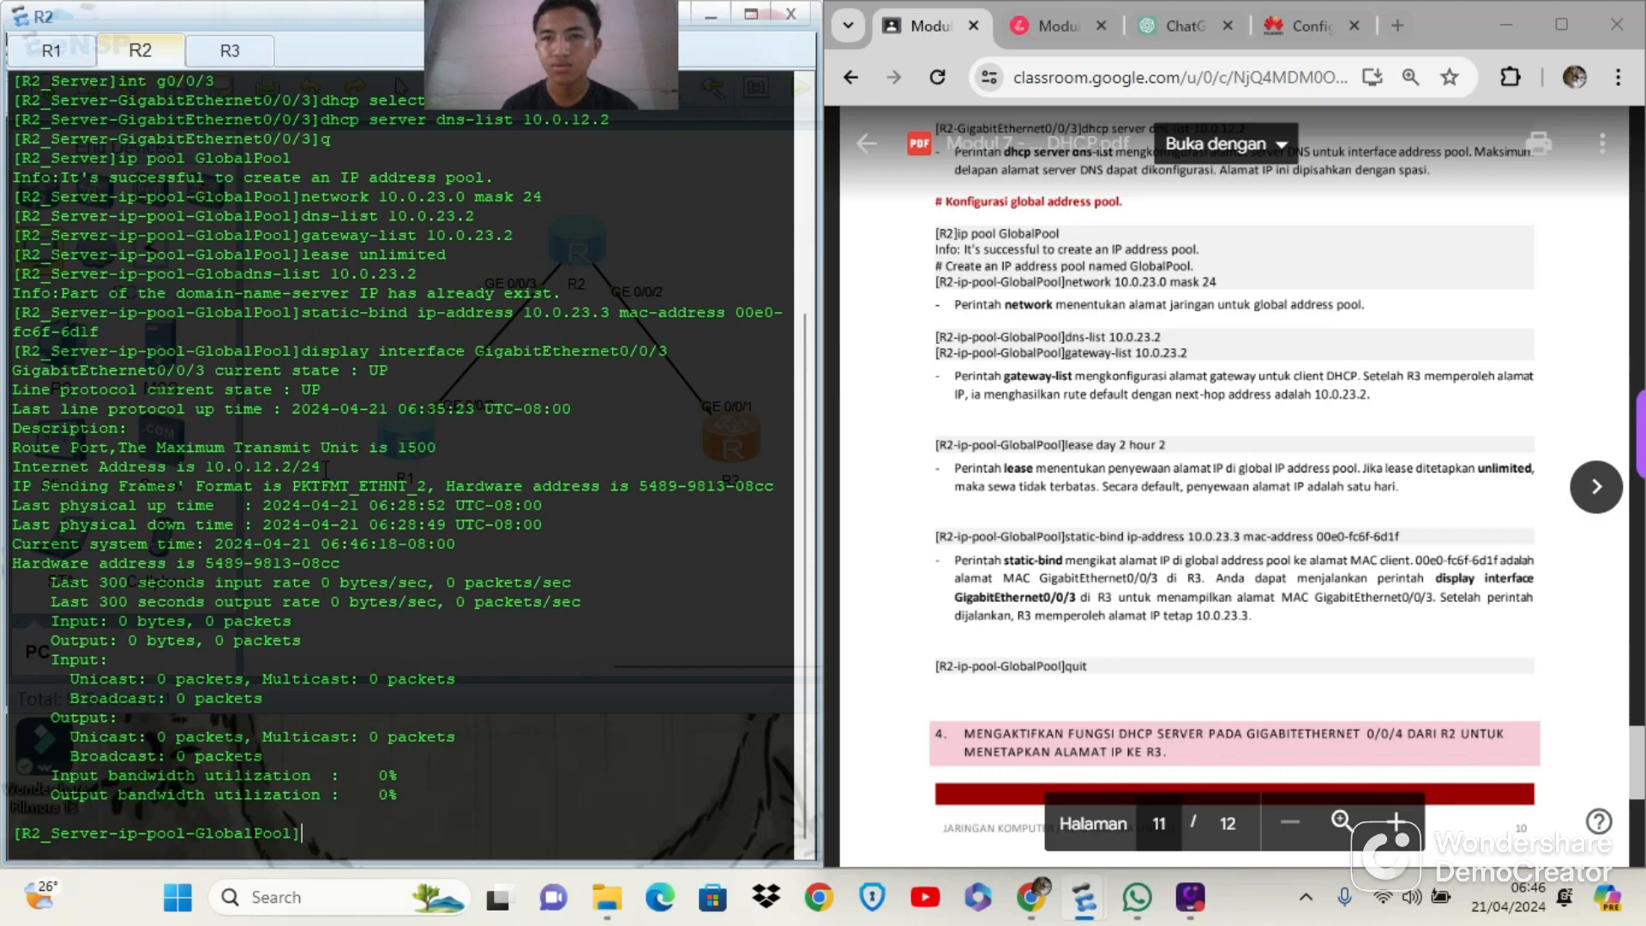
Compare the Internet Address in the GigabitEthernet0/0/3 output with the address the module's basic configuration assigns to that interface
scroll(1143, 502, up, 4)
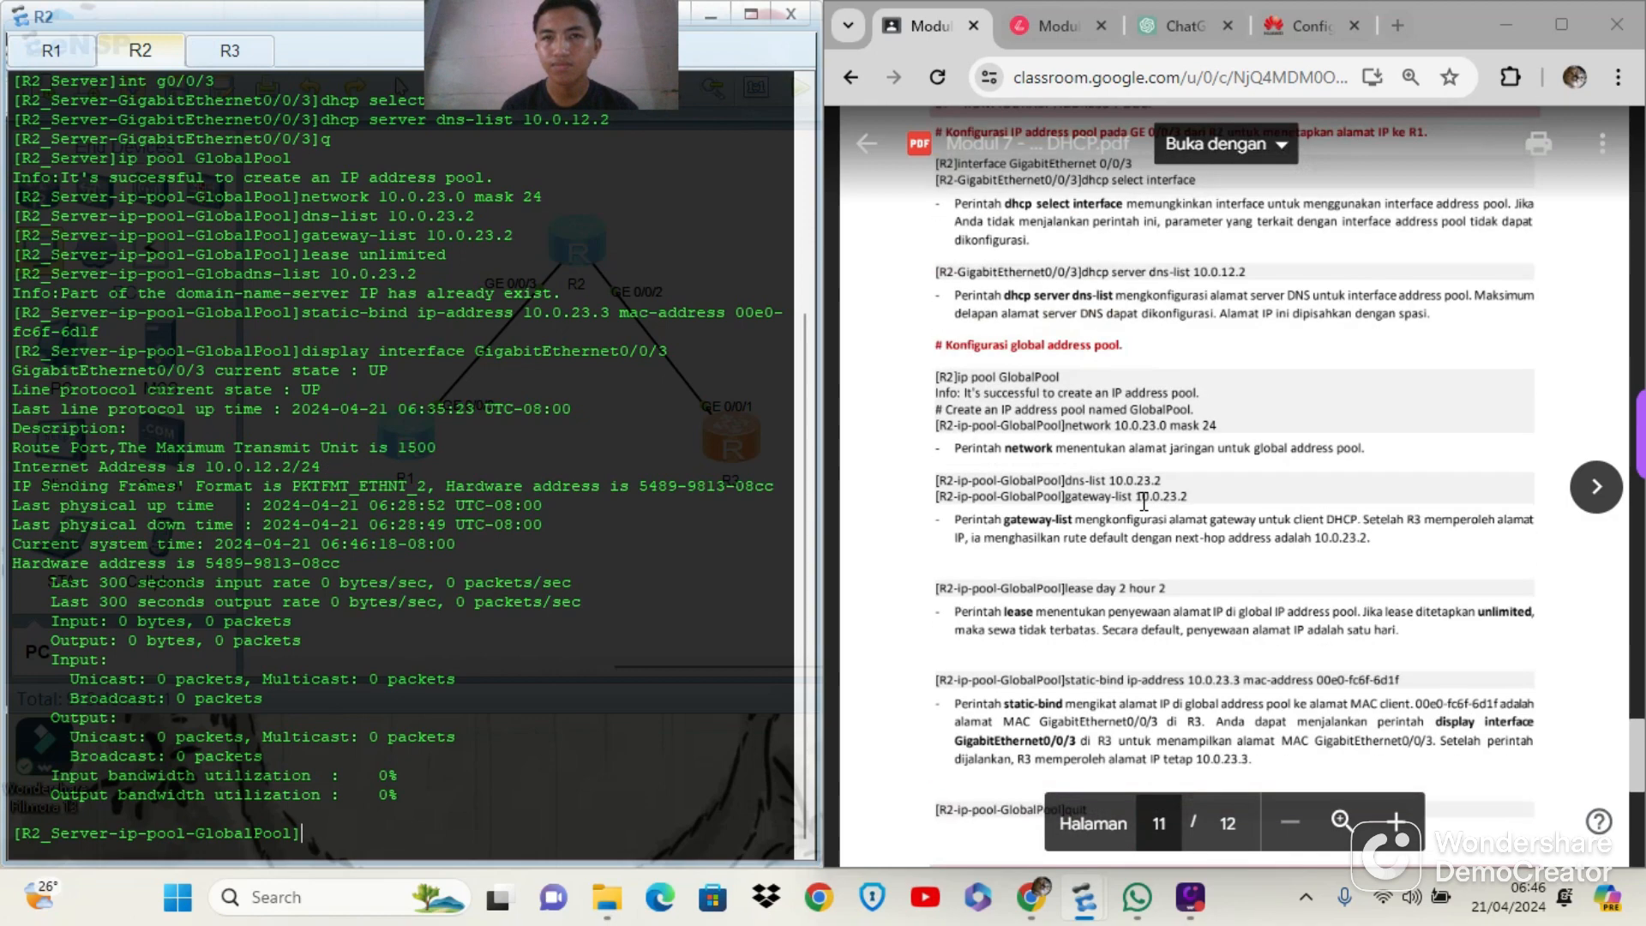
scroll(1144, 502, up, 3)
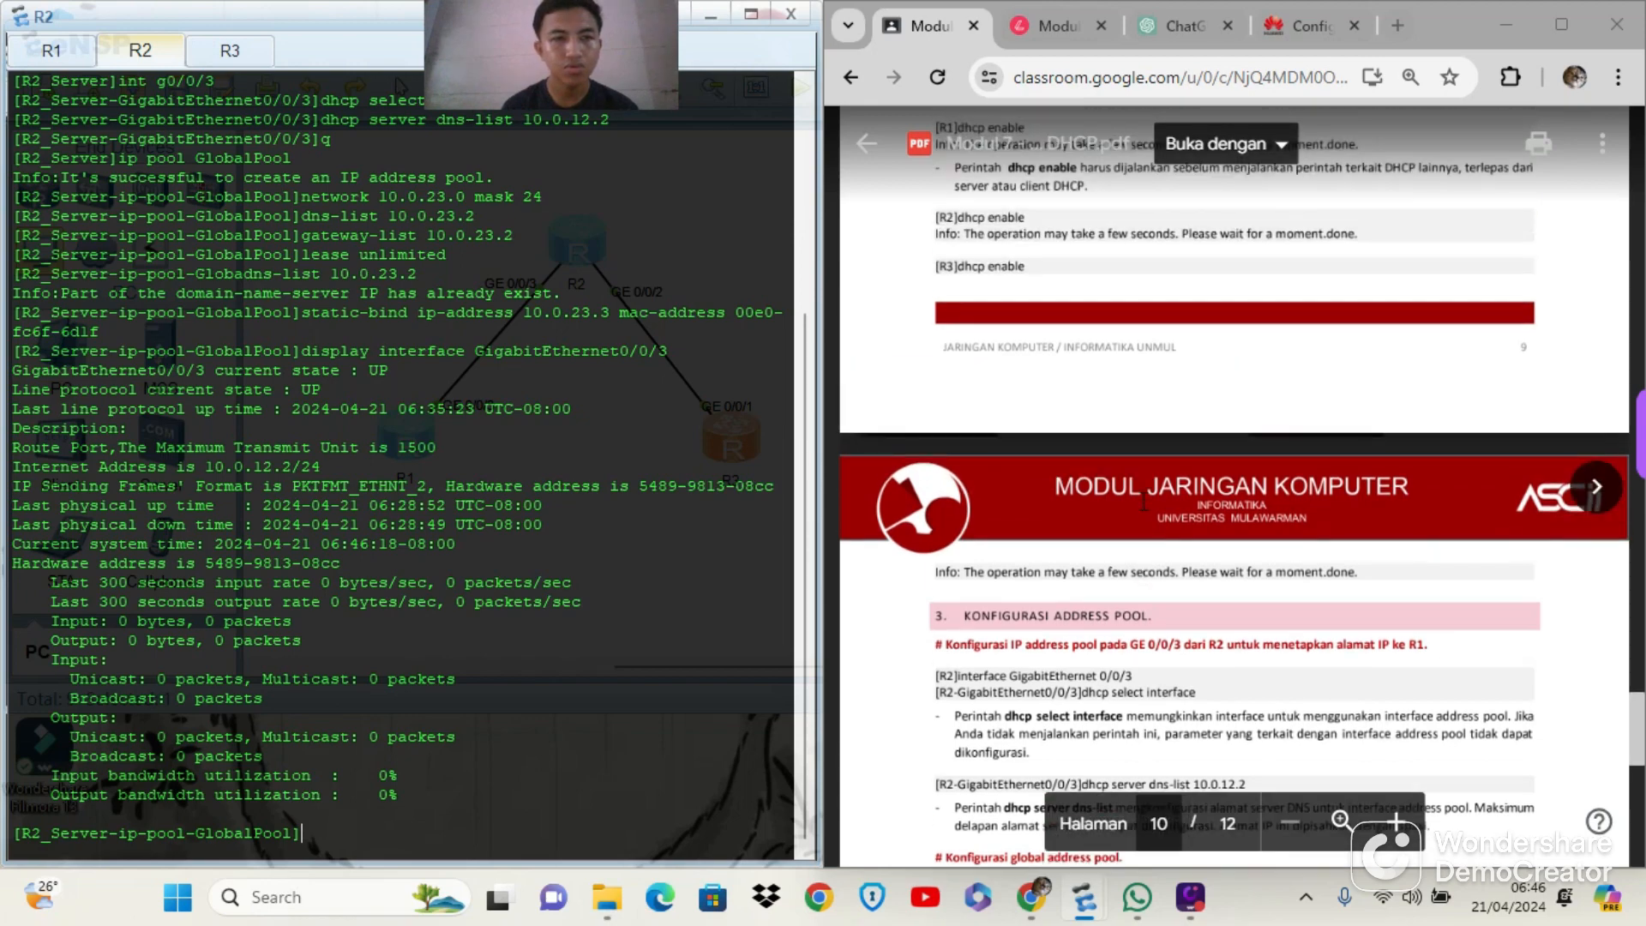
scroll(1144, 502, down, 4)
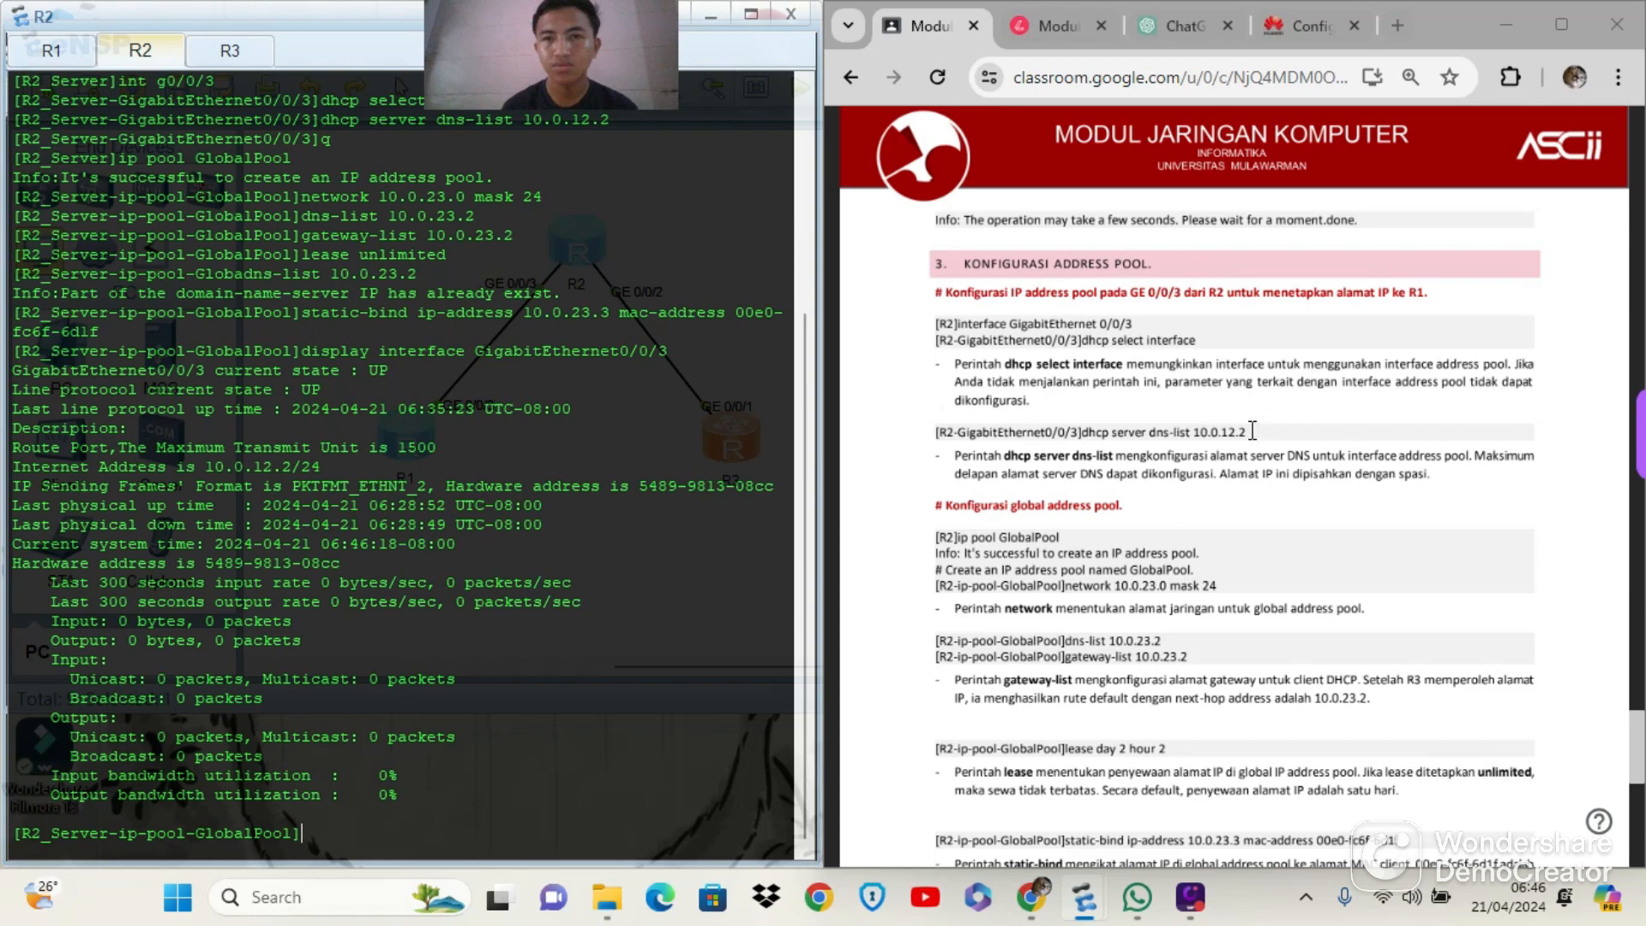
scroll(1253, 430, up, 8)
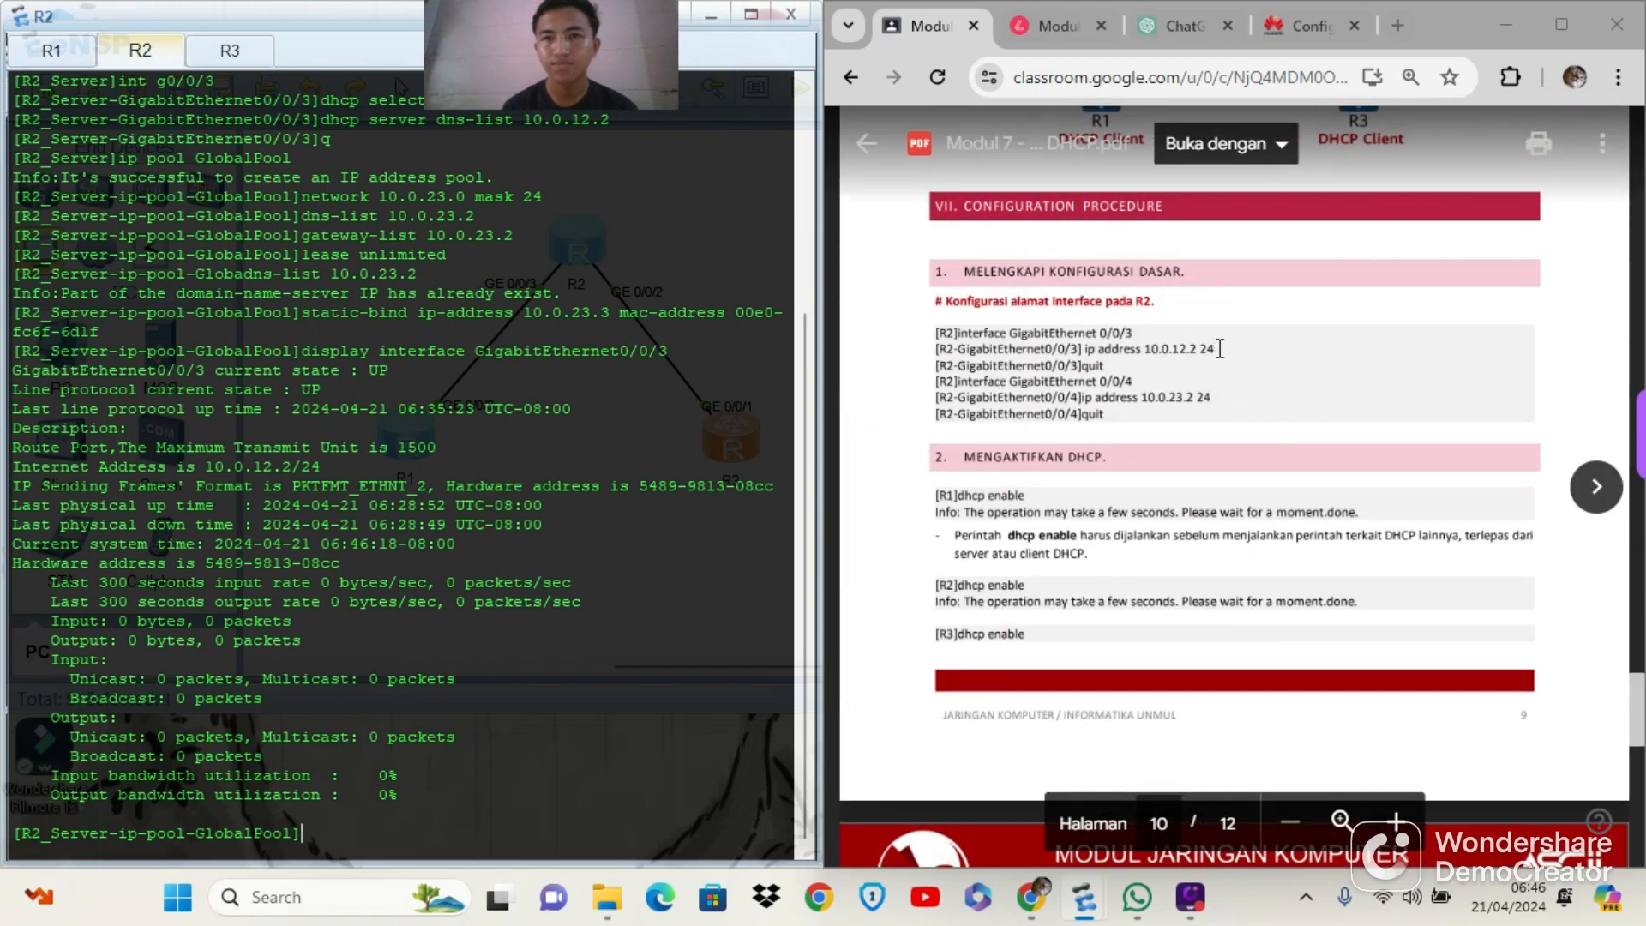
drag(1220, 348, 1156, 348)
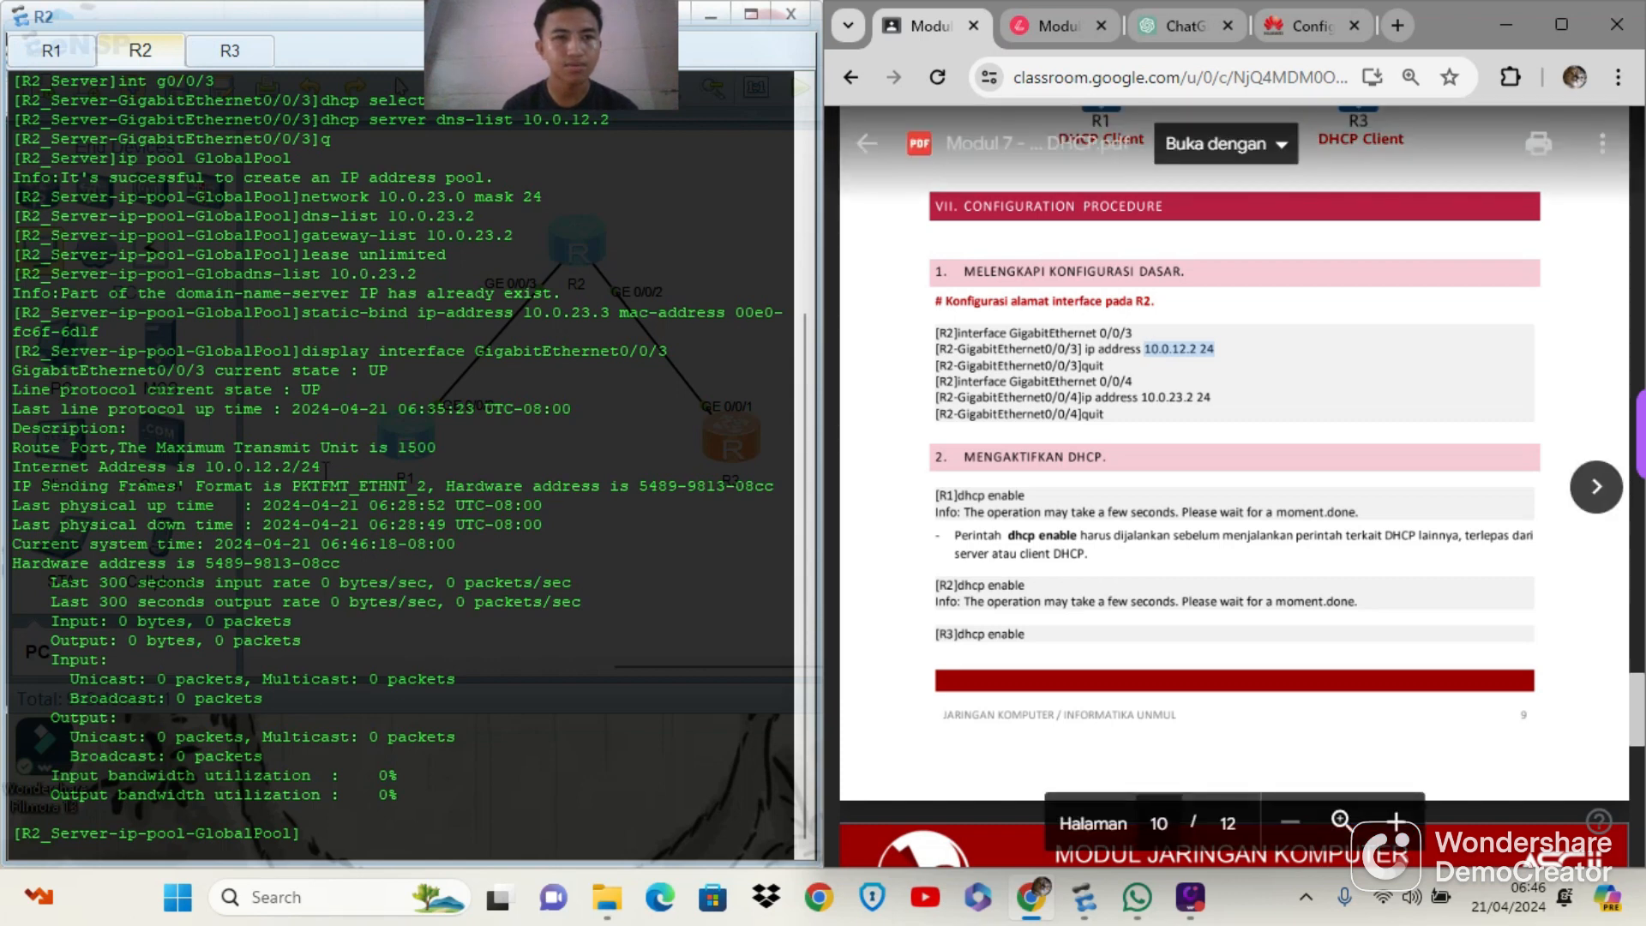
click(308, 471)
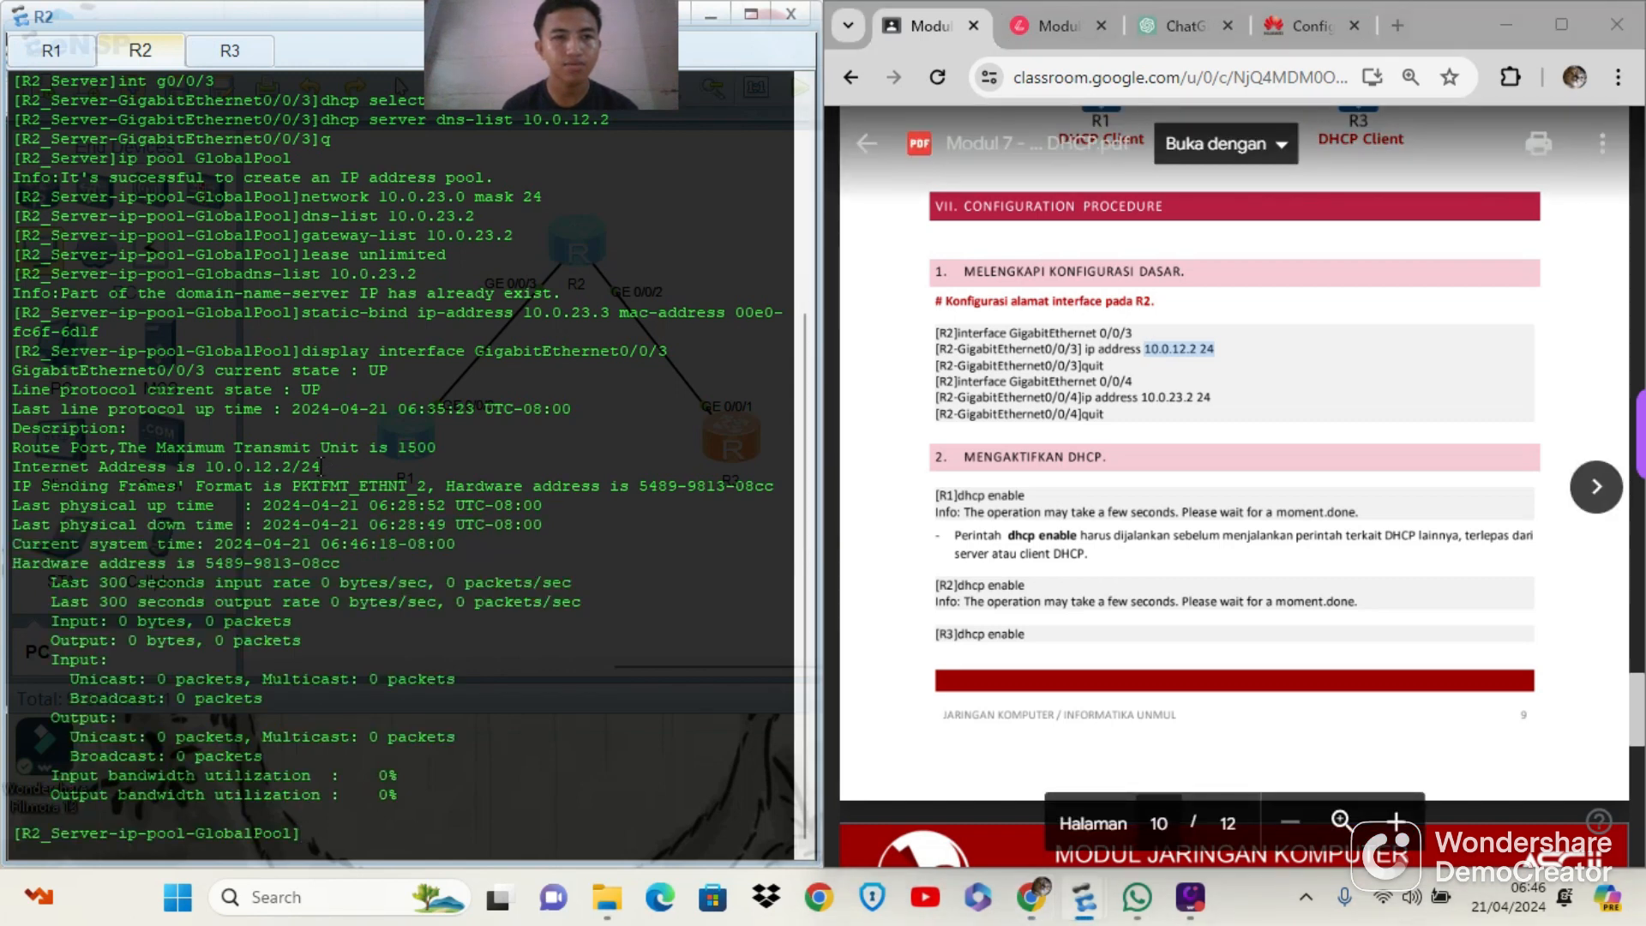
drag(320, 467, 206, 467)
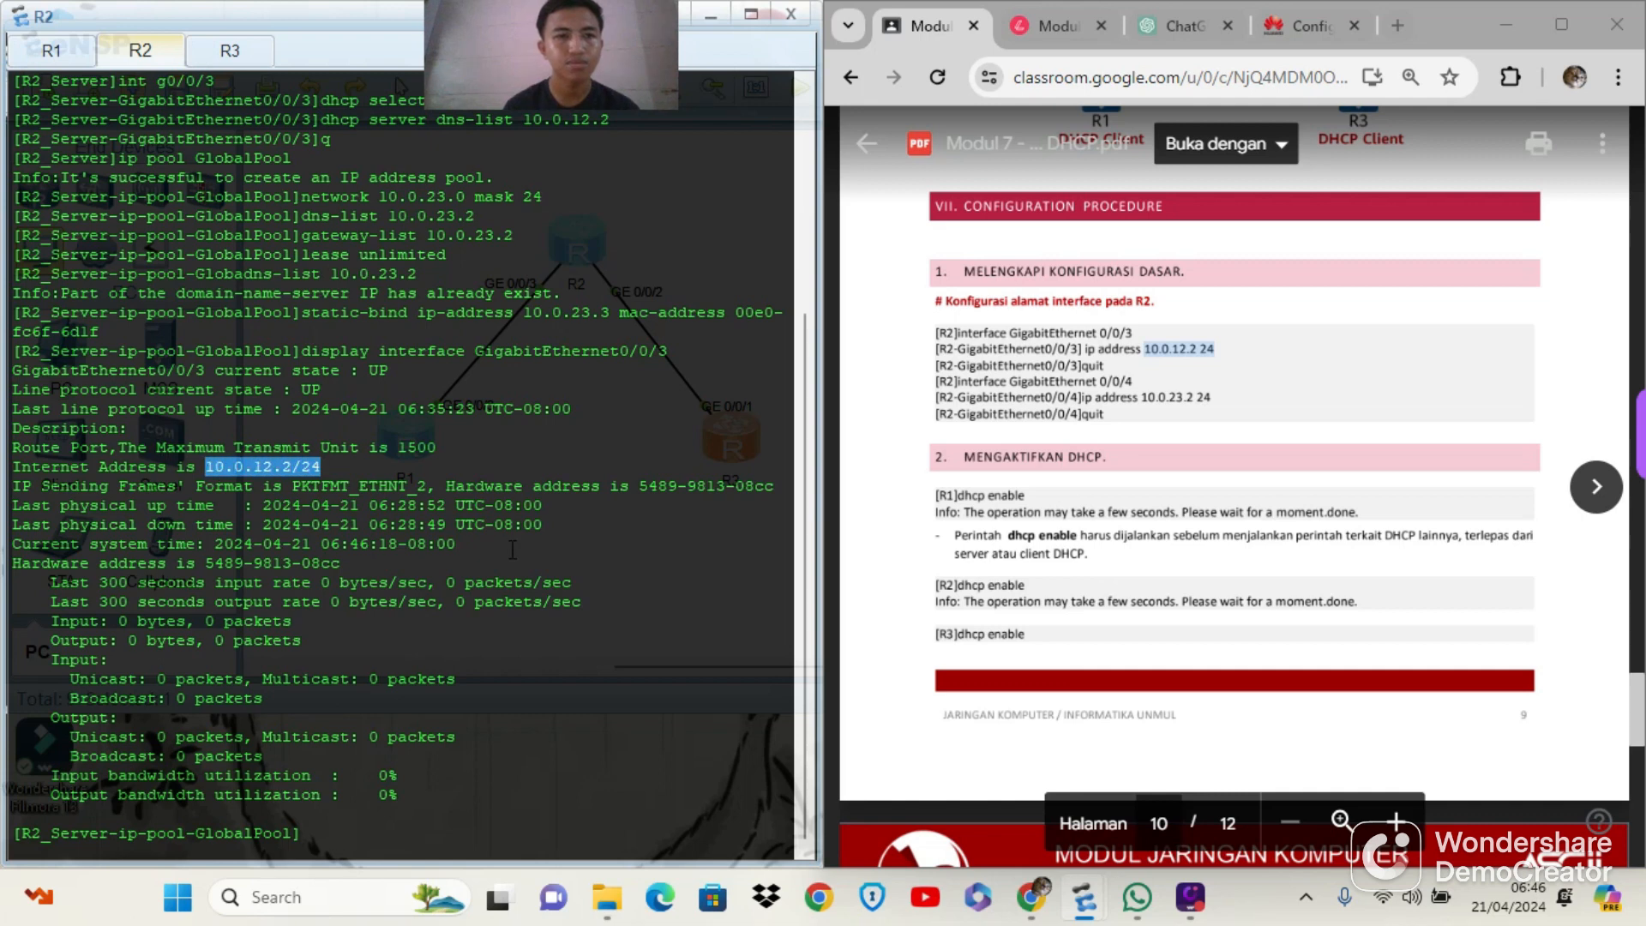
click(619, 808)
Check the module's section 4 on enabling the DHCP server, and quit the GlobalPool view back to R2's system view
scroll(619, 809, up, 1)
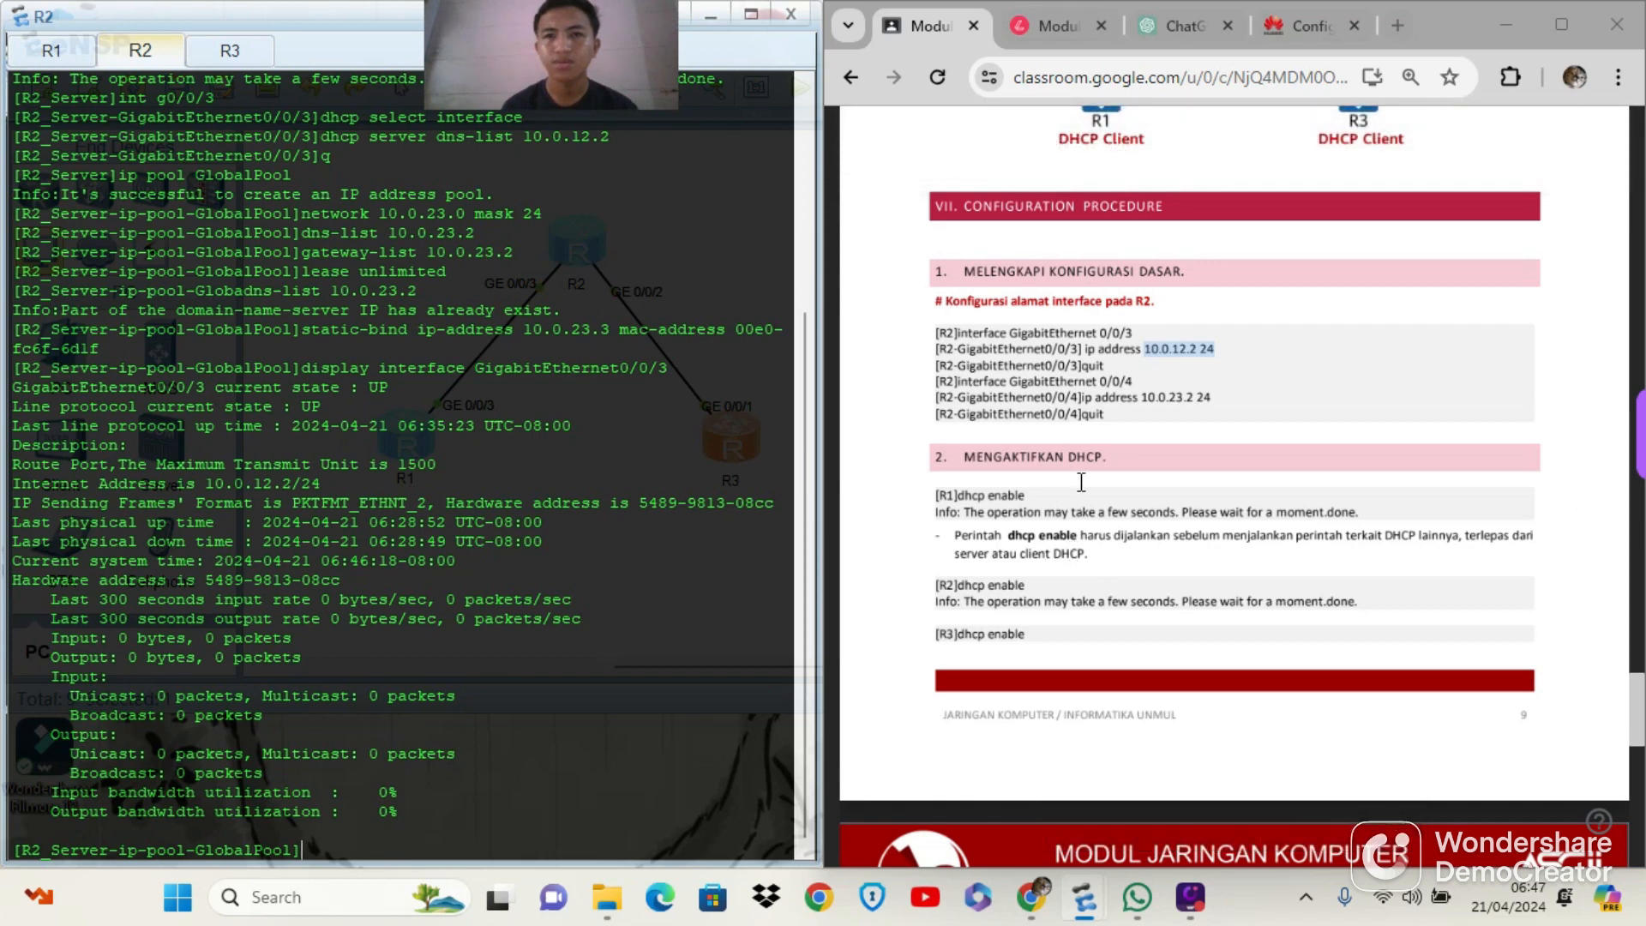
scroll(1081, 481, down, 20)
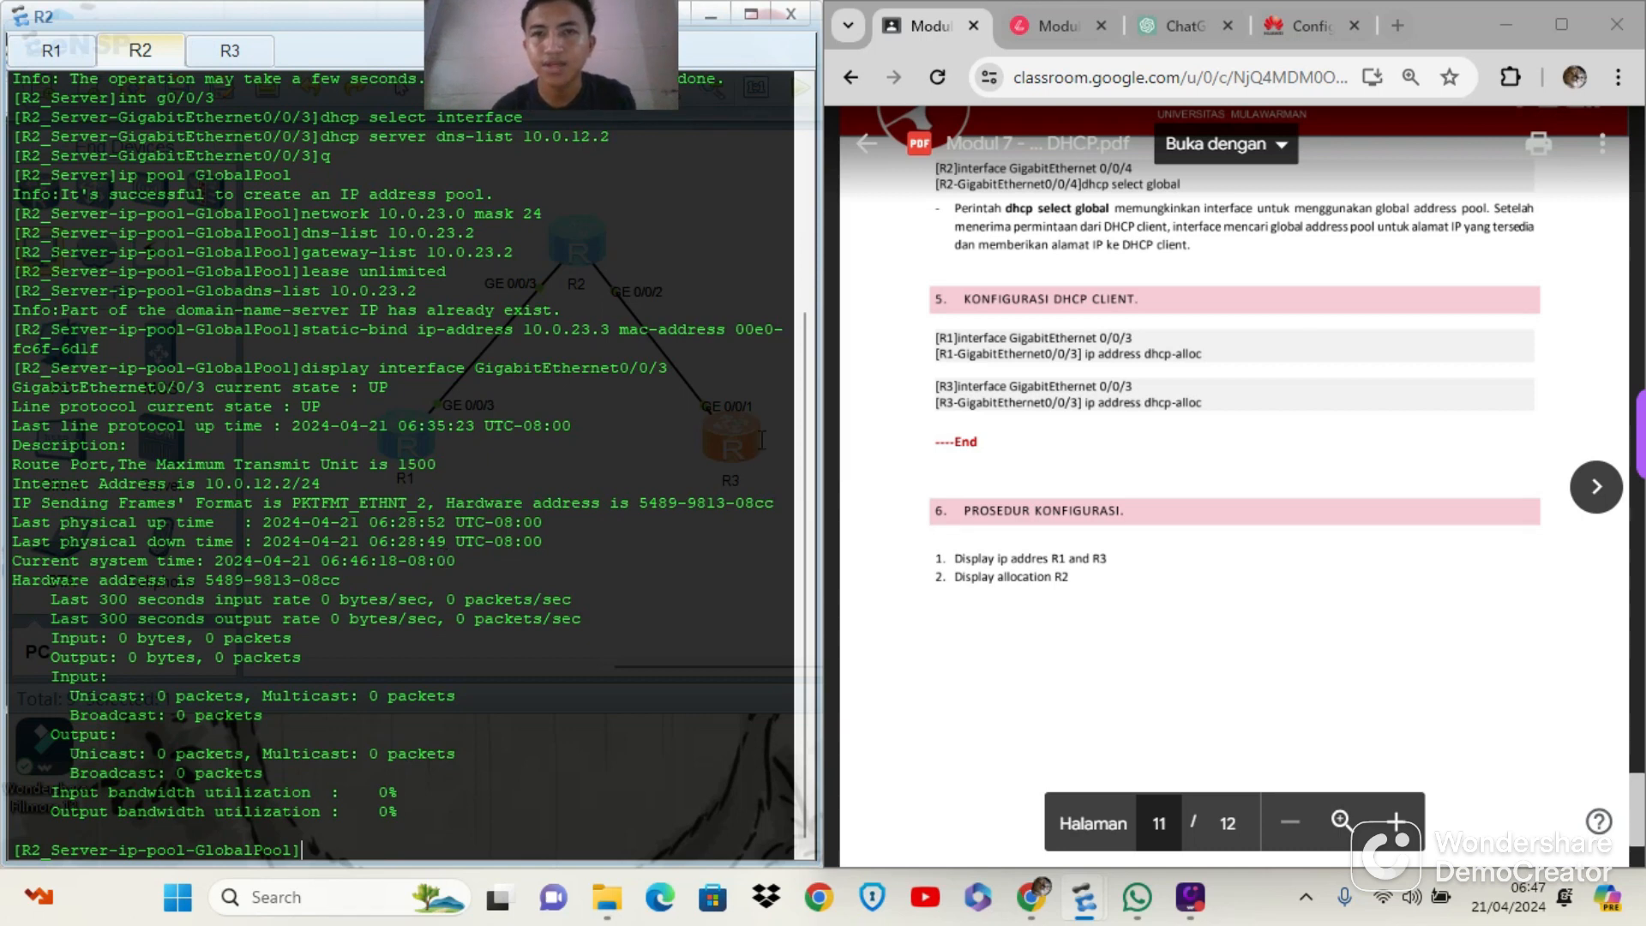
scroll(1232, 309, up, 5)
scroll(1232, 309, up, 1)
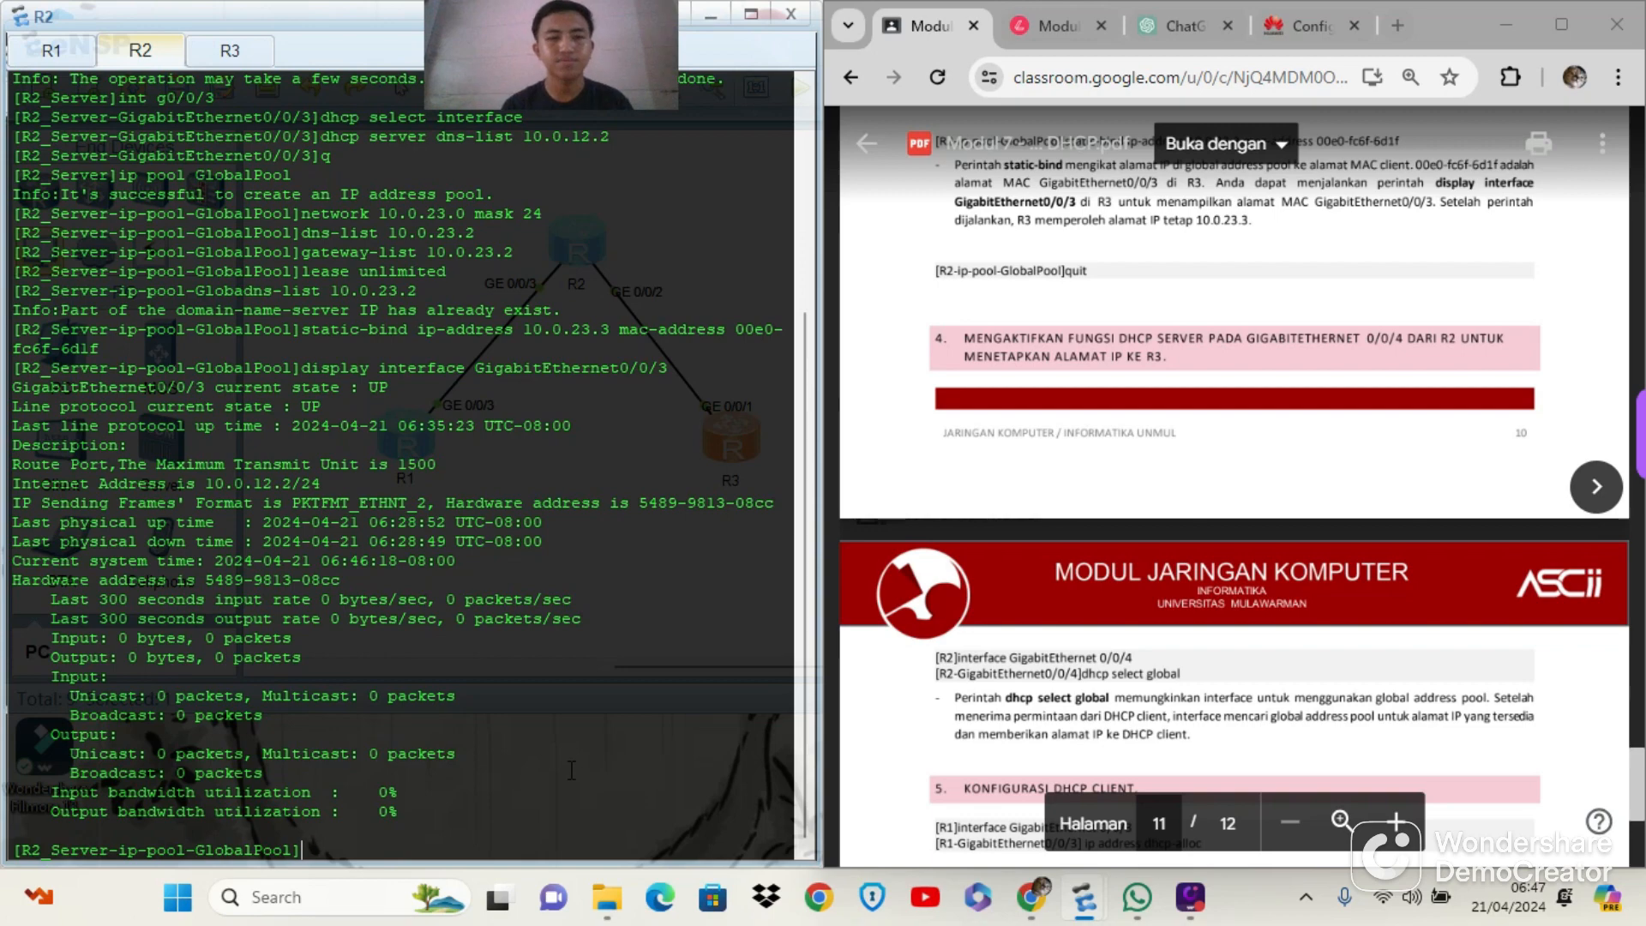
text(q)
key(Return)
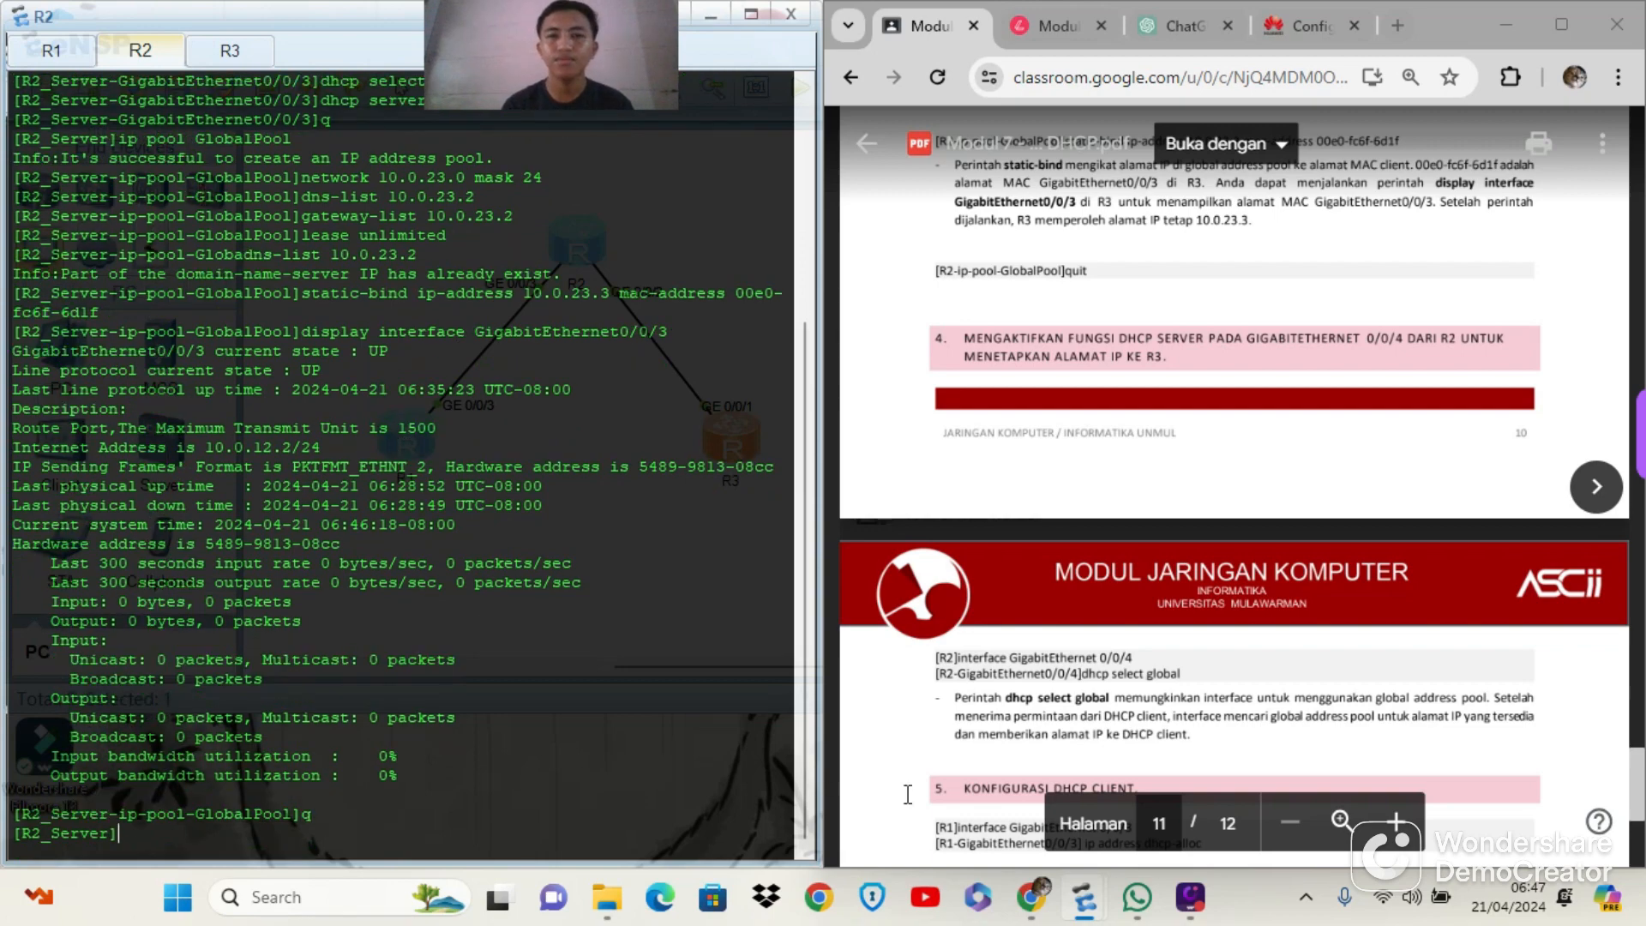
scroll(978, 799, down, 2)
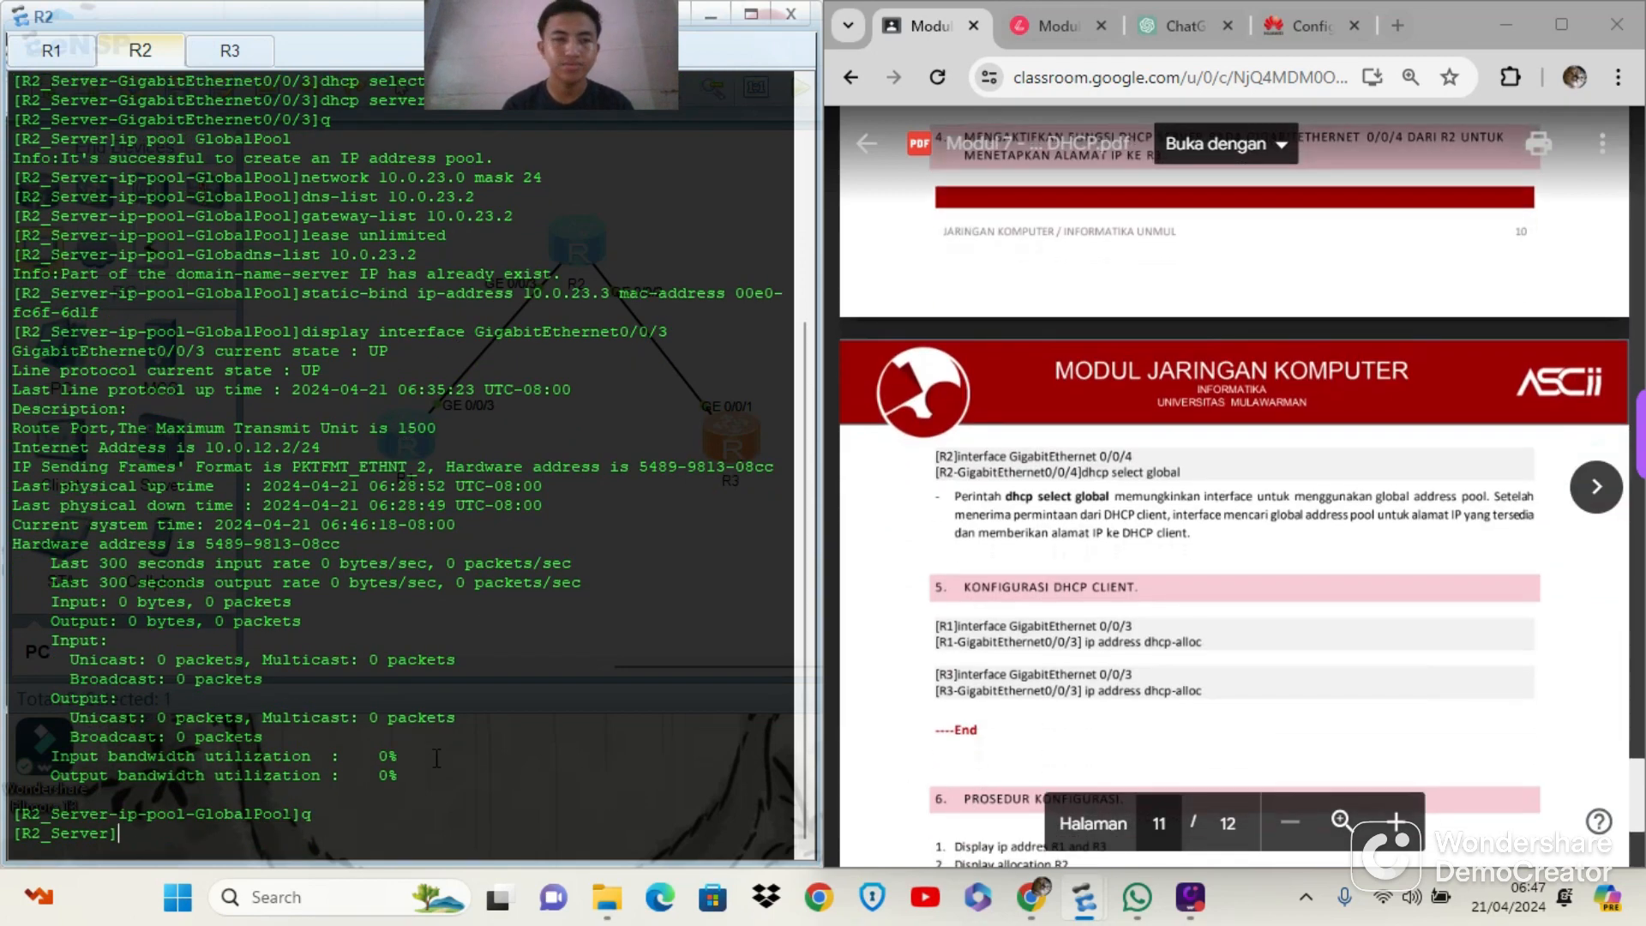
text(int)
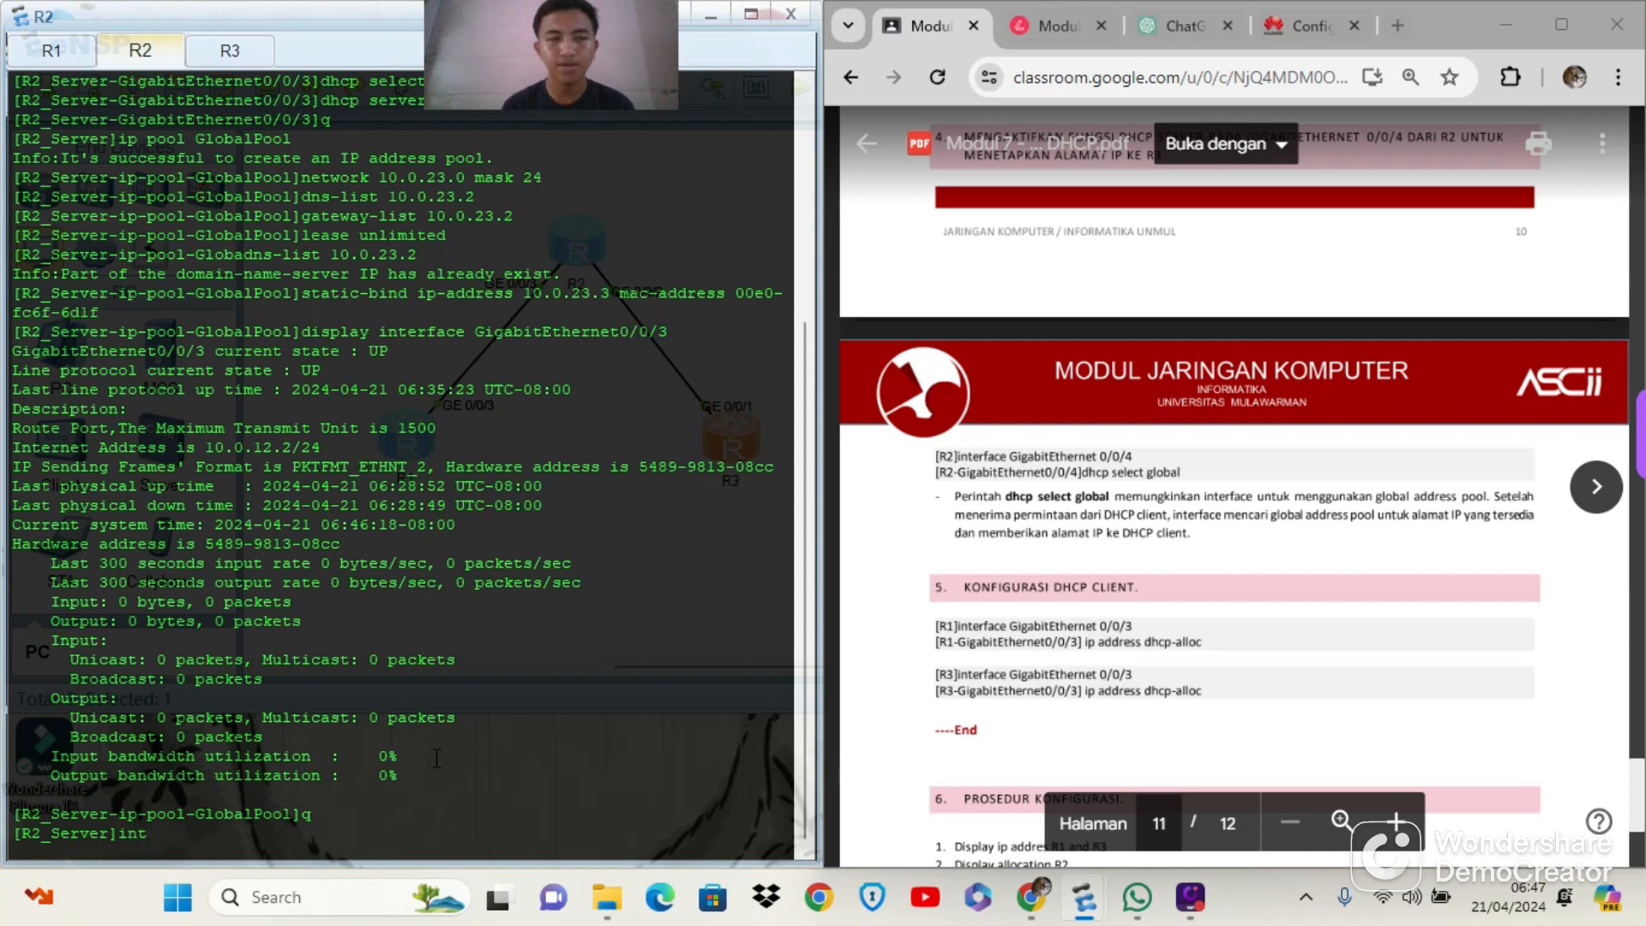
text(g0)
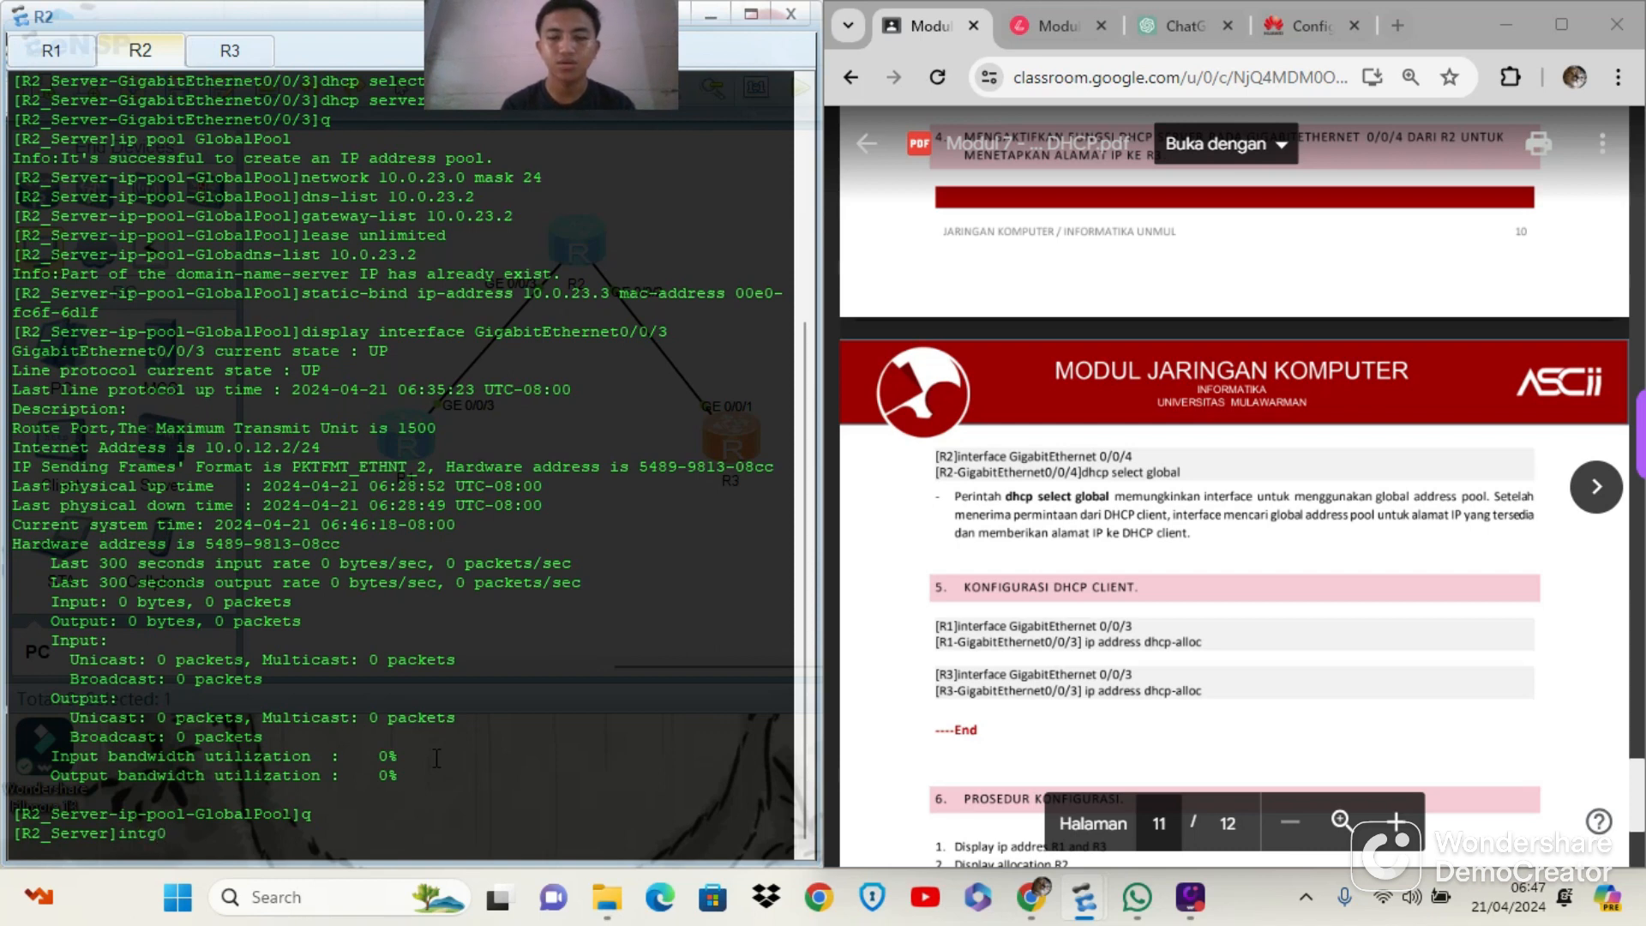
text(/0/)
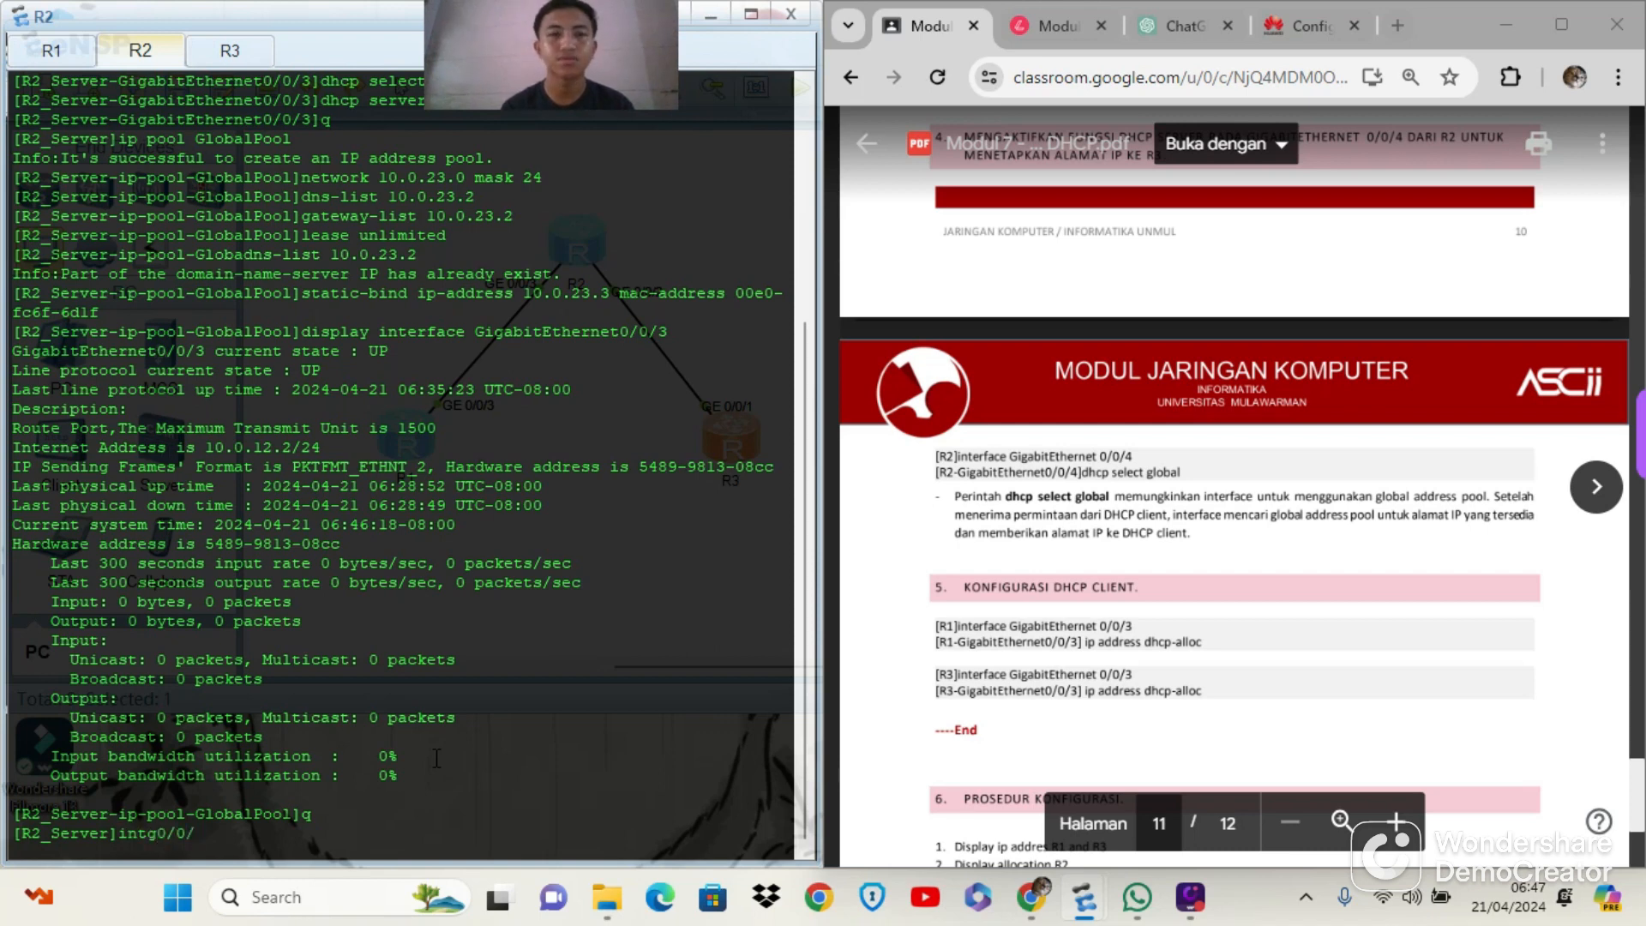
text(1)
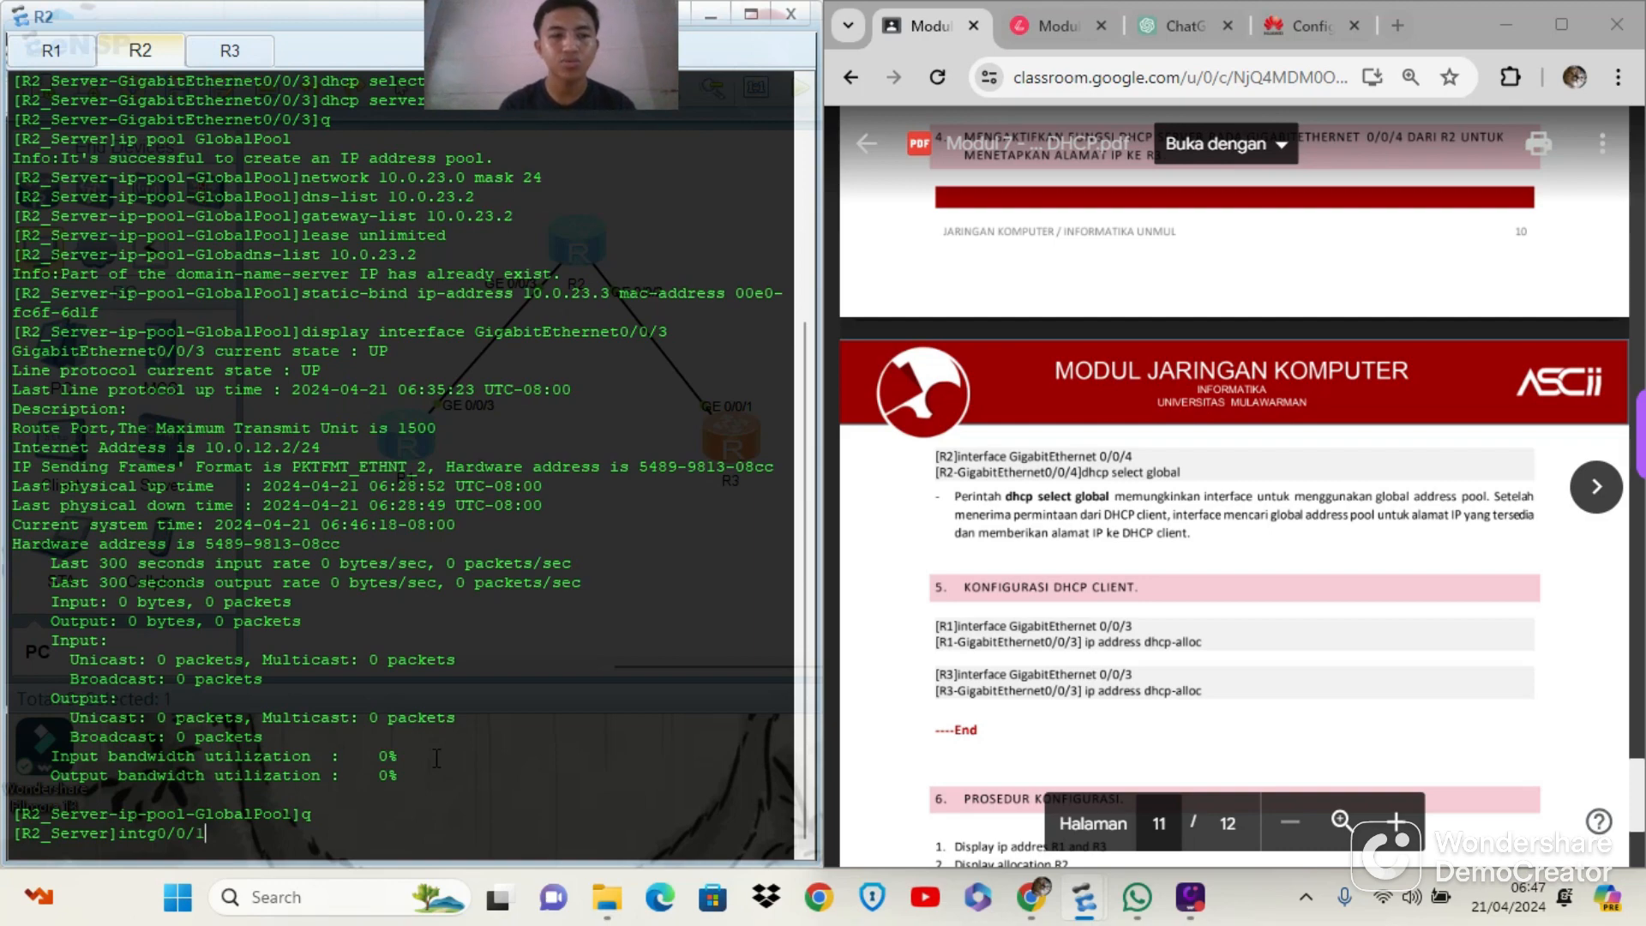
key(Return)
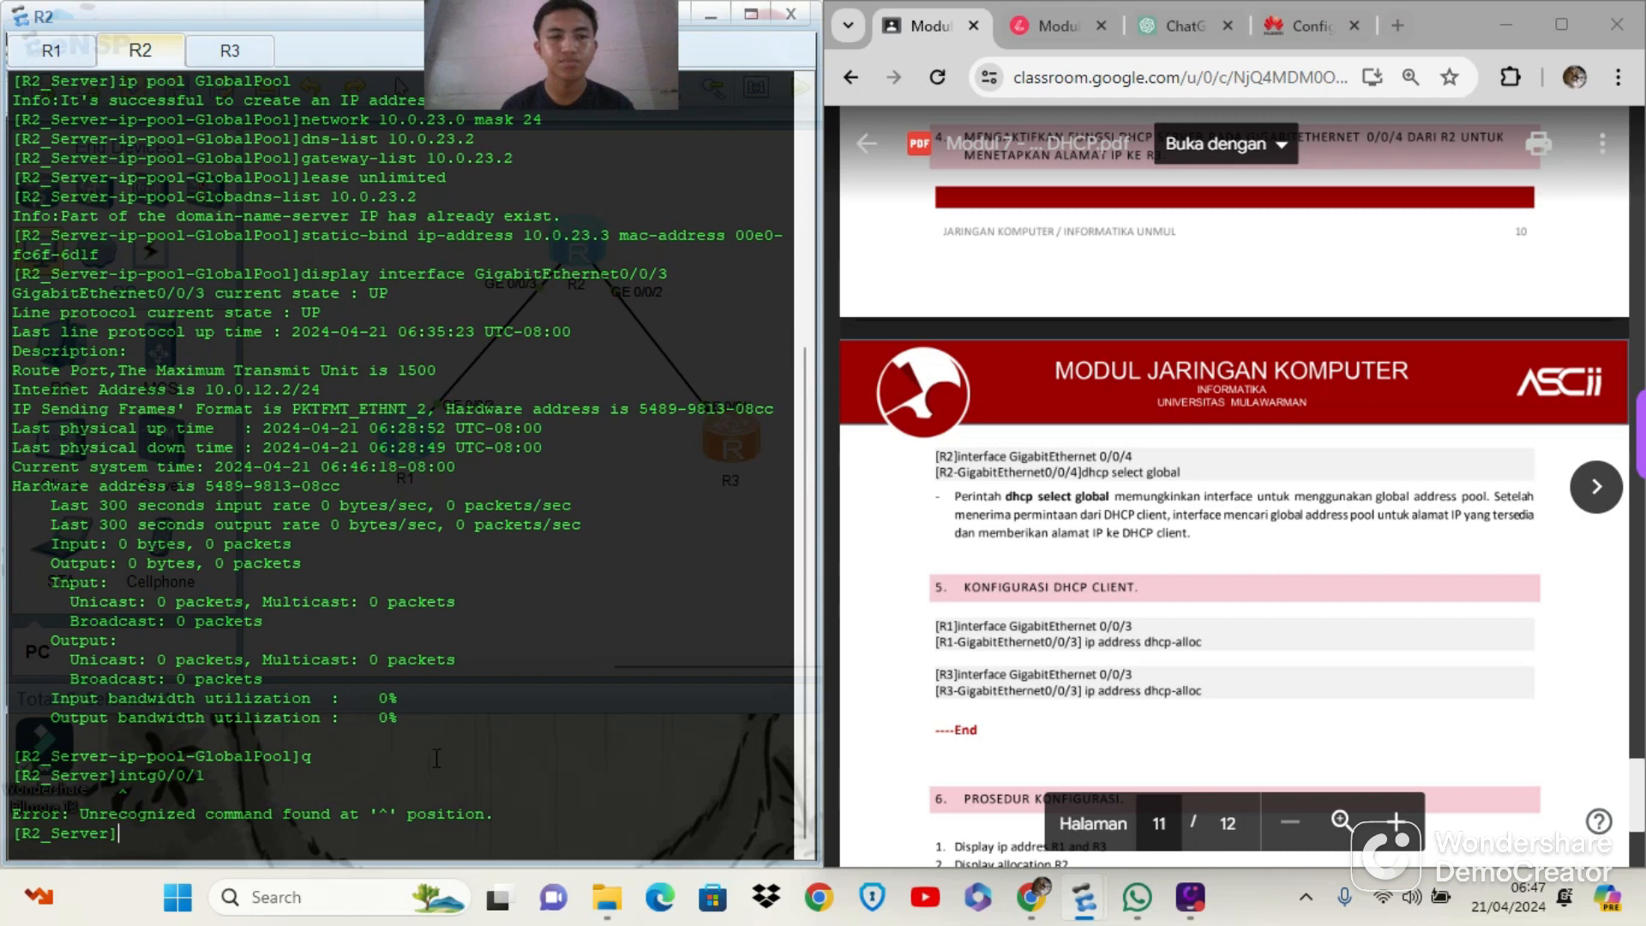
key(Up)
key(Left)
key(Return)
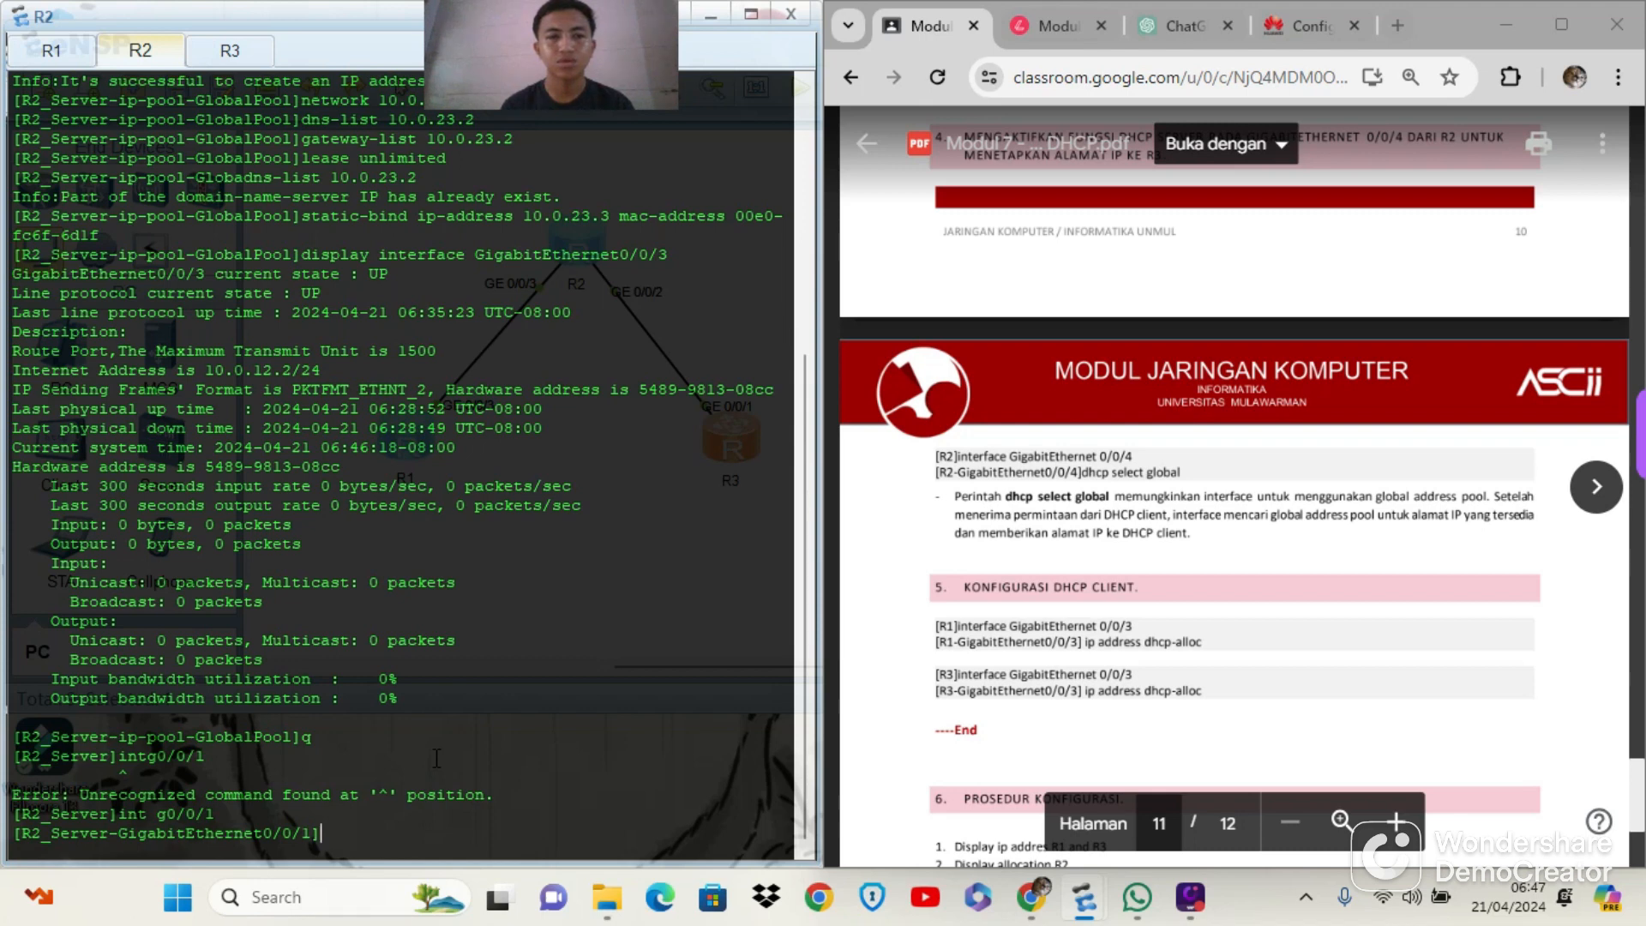
Enter the interface view of g0/0/2 on R2 and enable the global address pool with dhcp select global
key(Up)
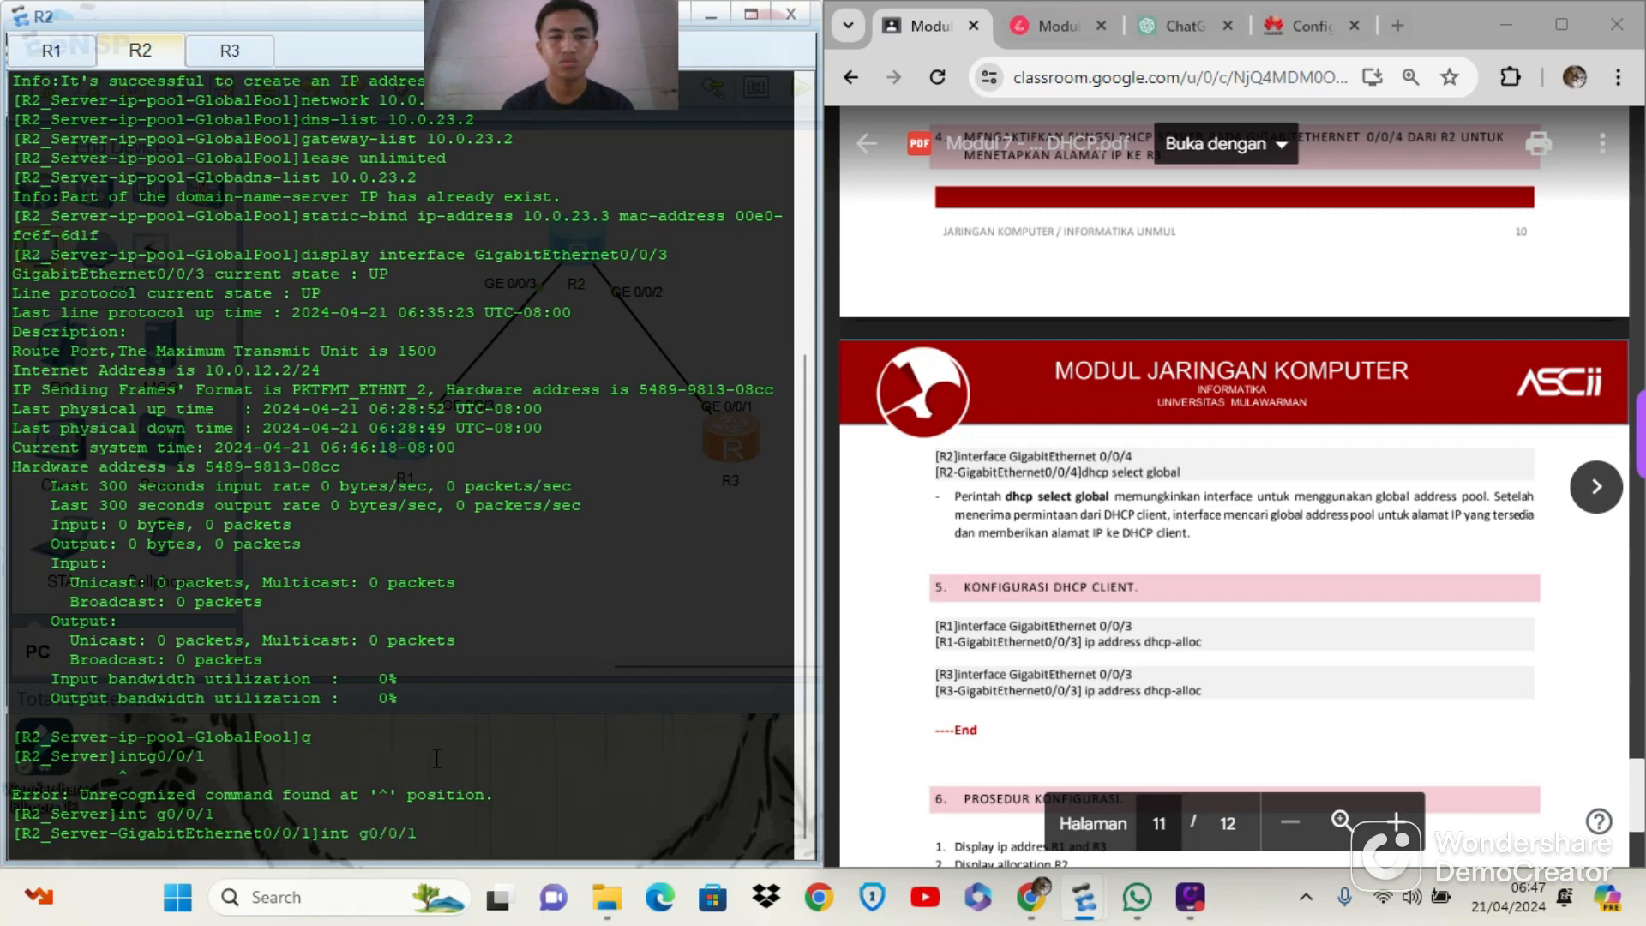
key(BackSpace)
text(2)
key(Return)
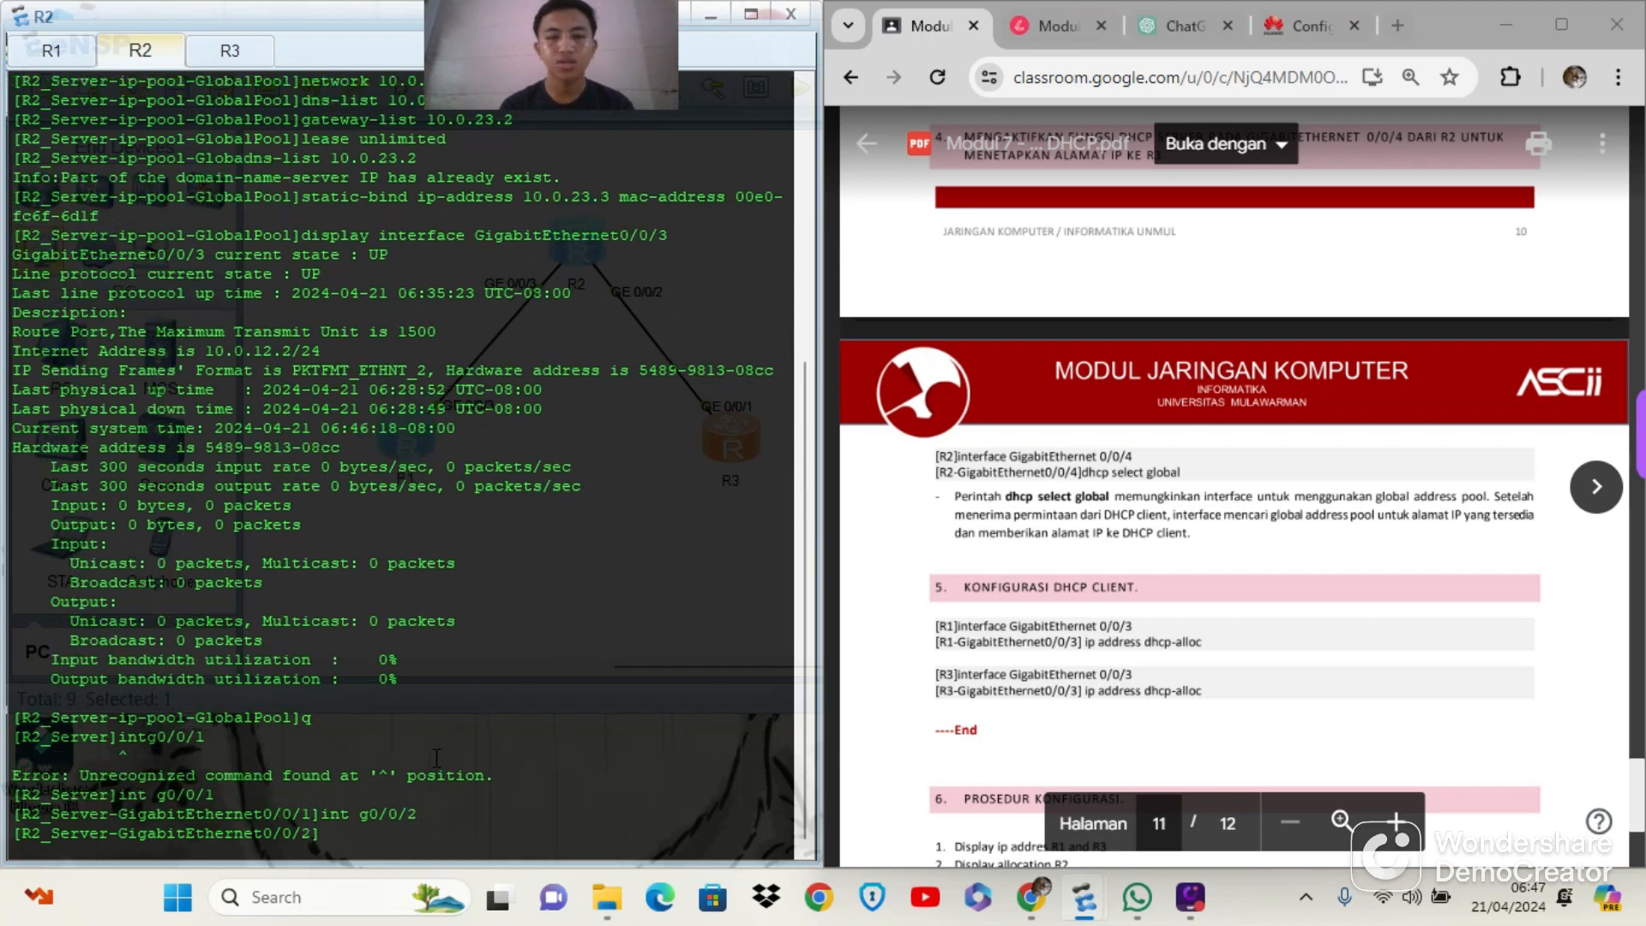
text(dhcp select global)
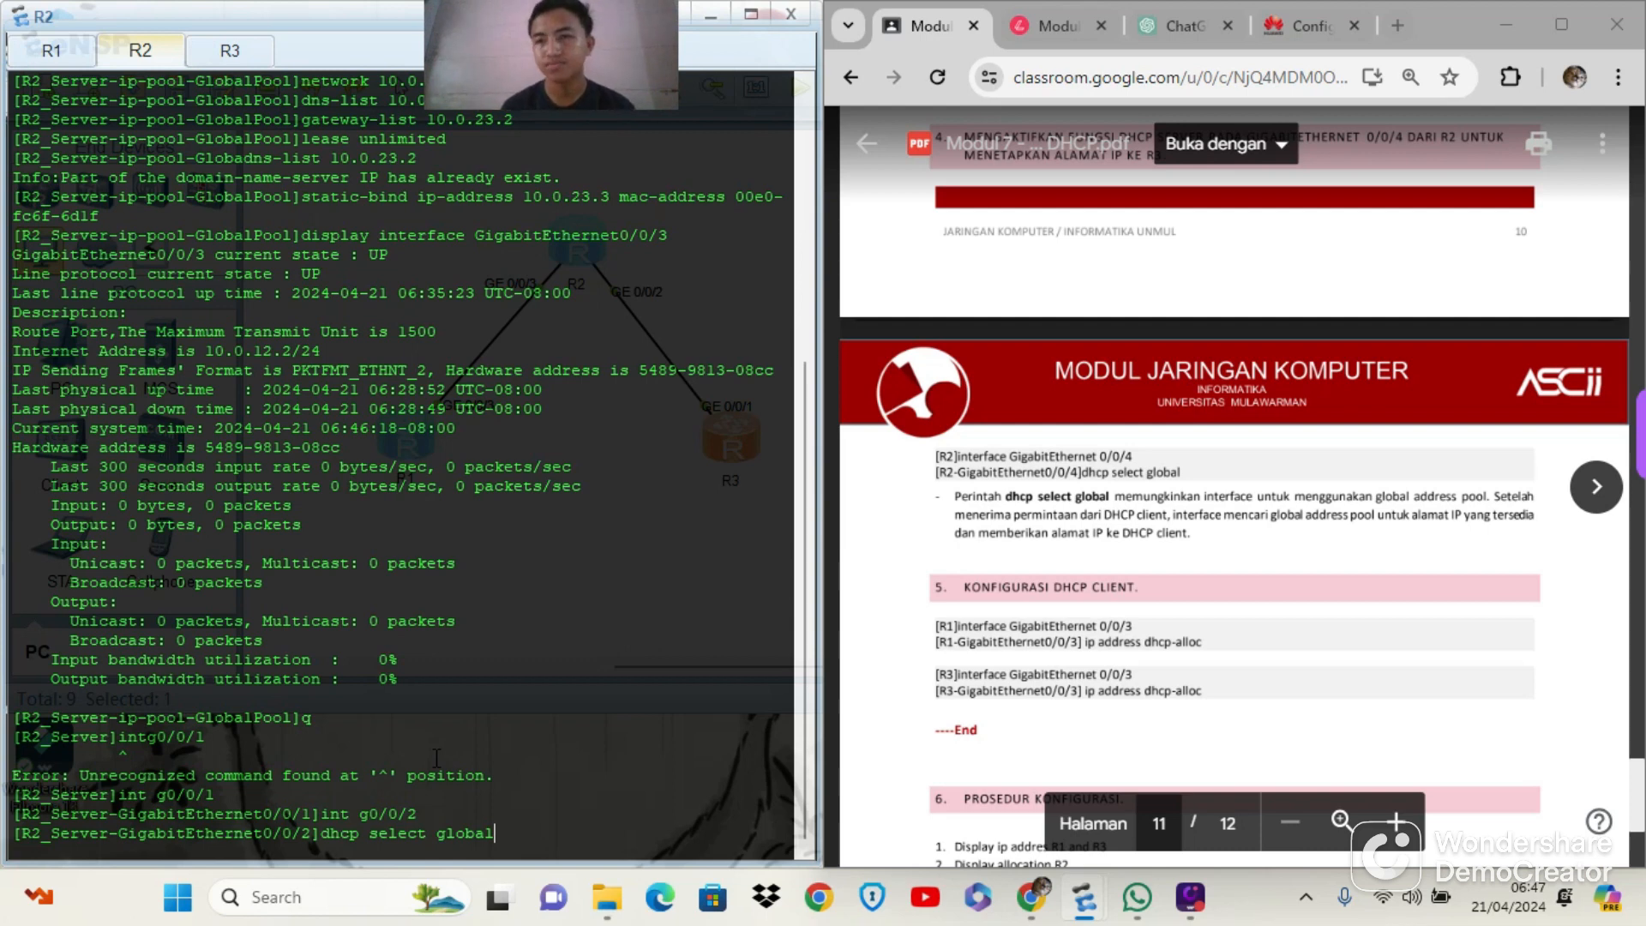
key(Return)
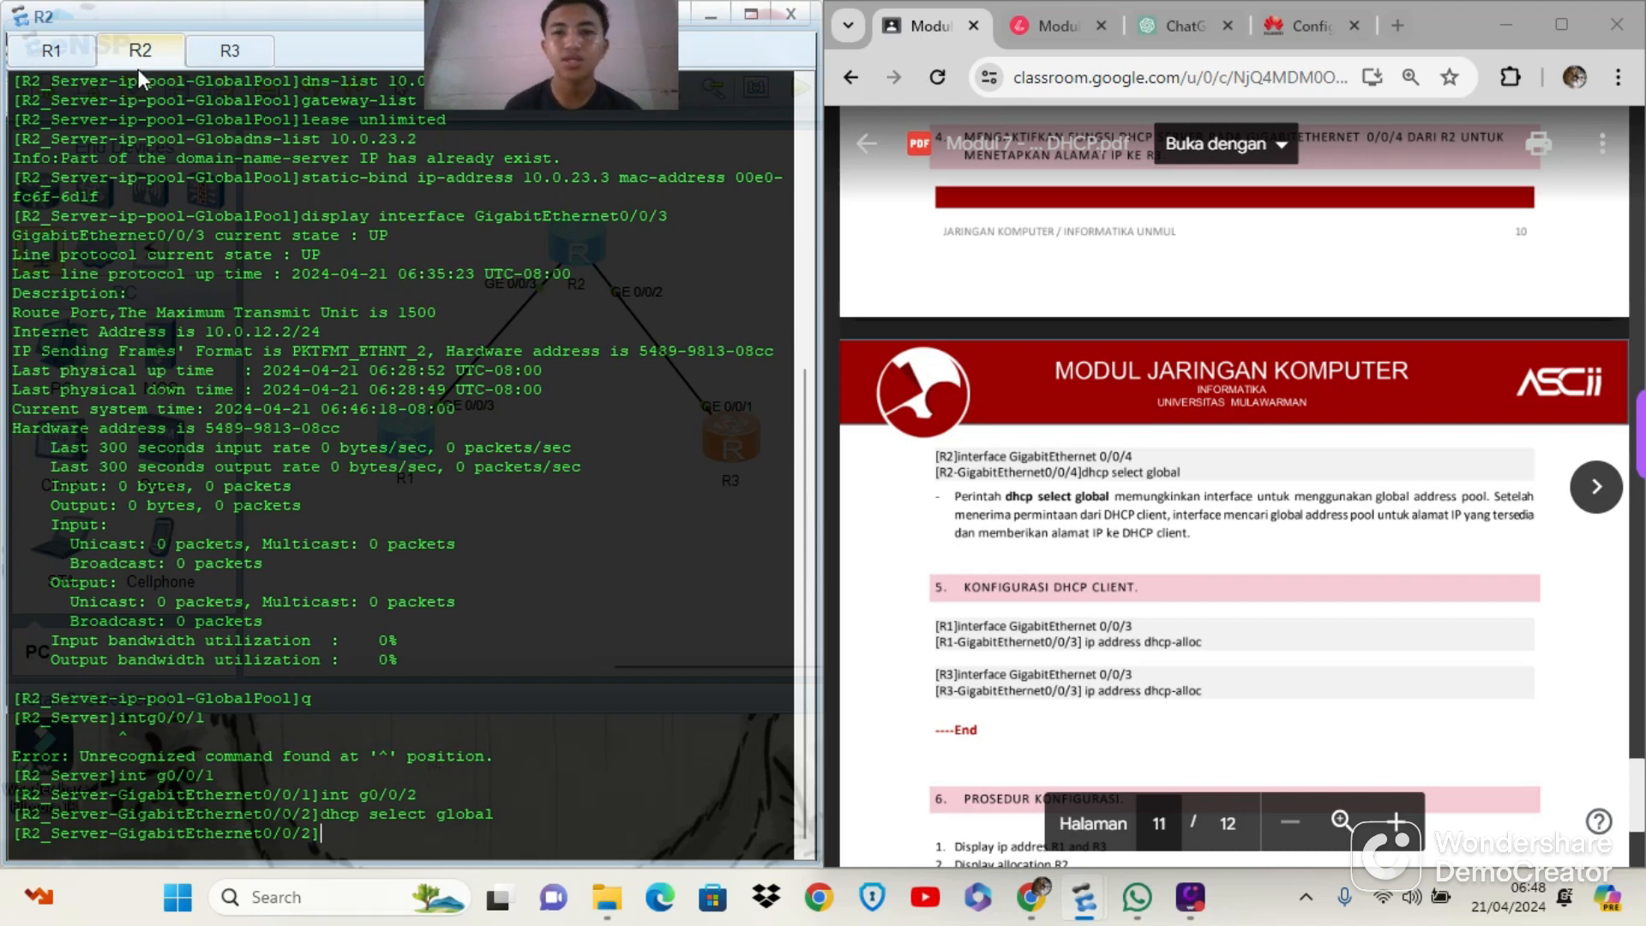
Switch to R1's console, turn off the terminal monitor with u t m, and enter the system view with sys
click(51, 54)
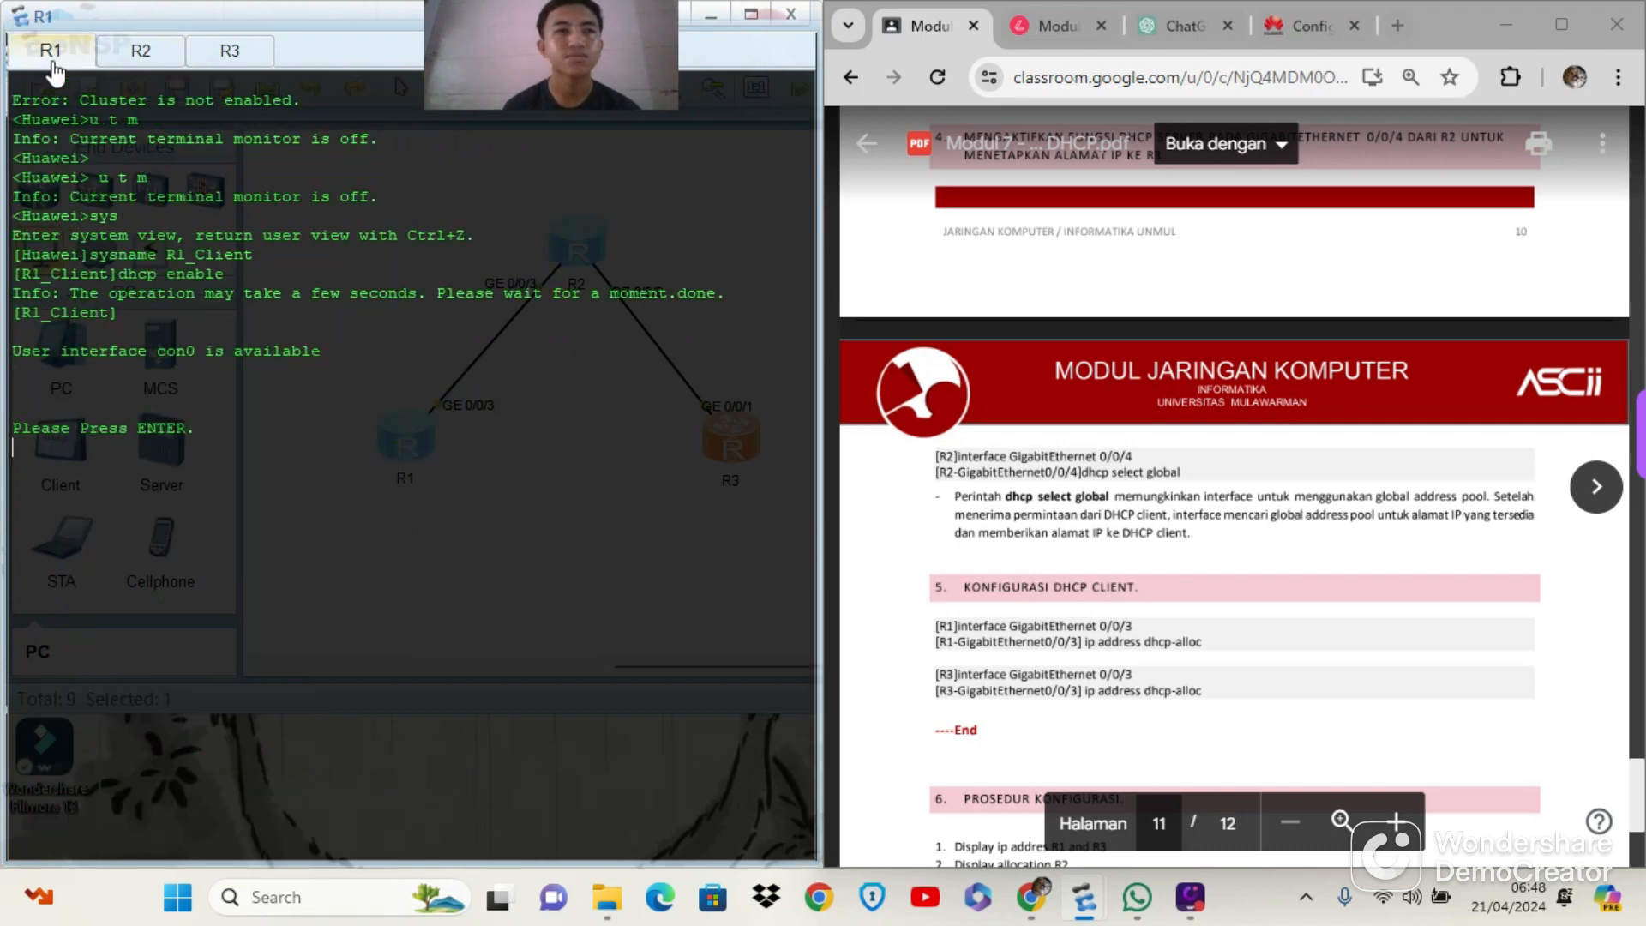
key(Return)
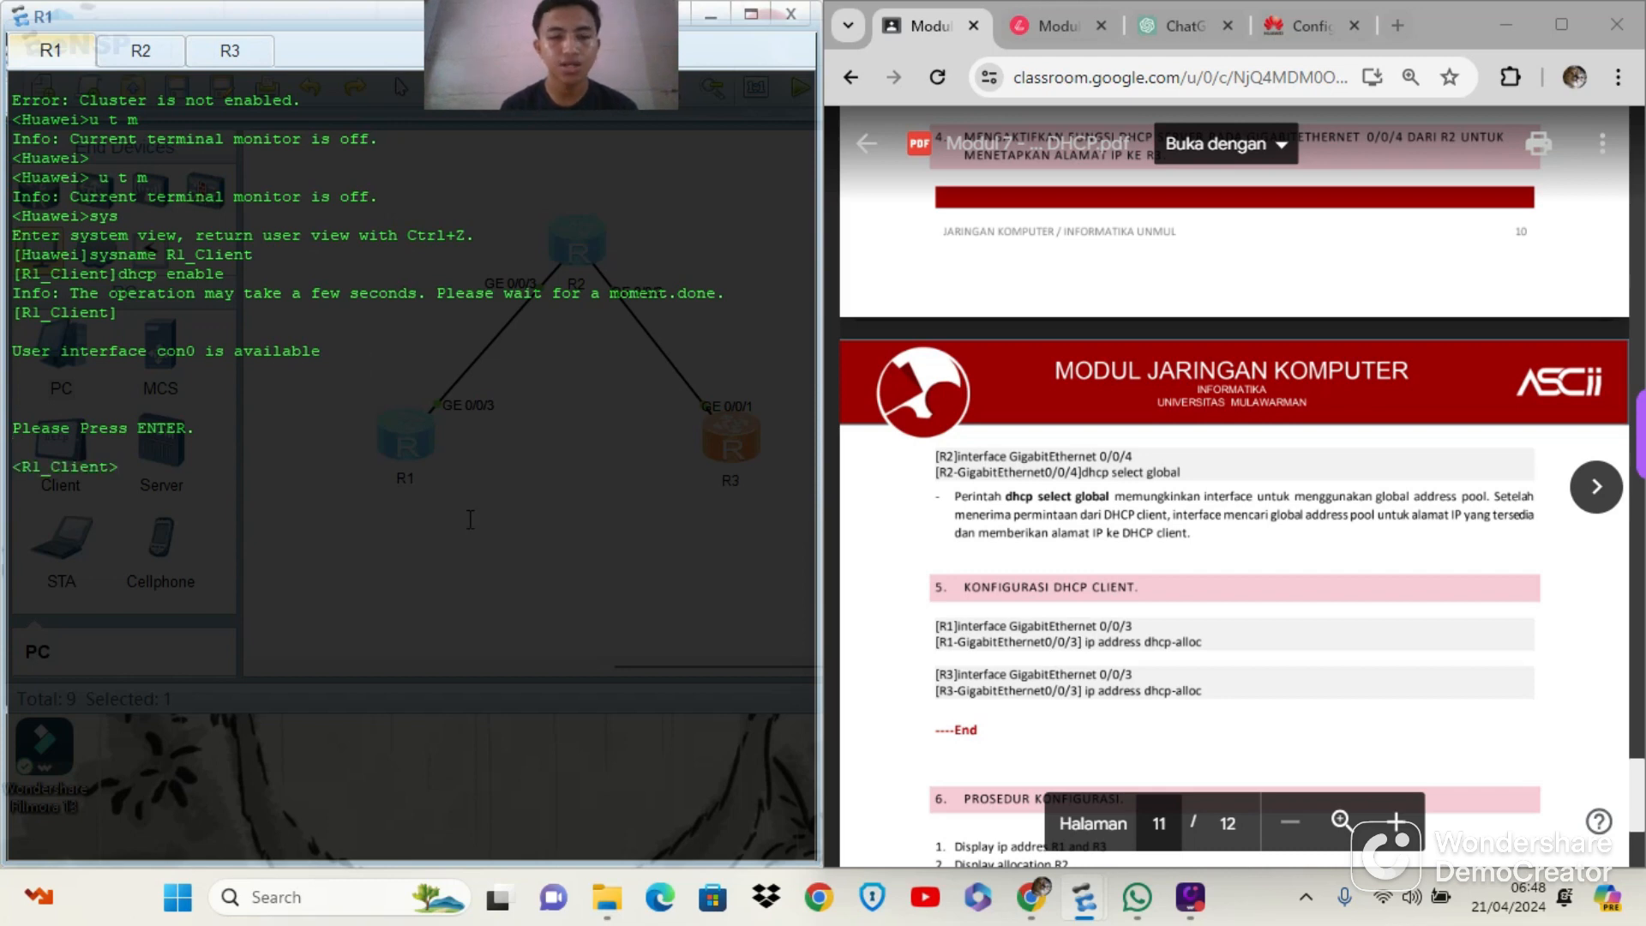
text(u t m)
key(Return)
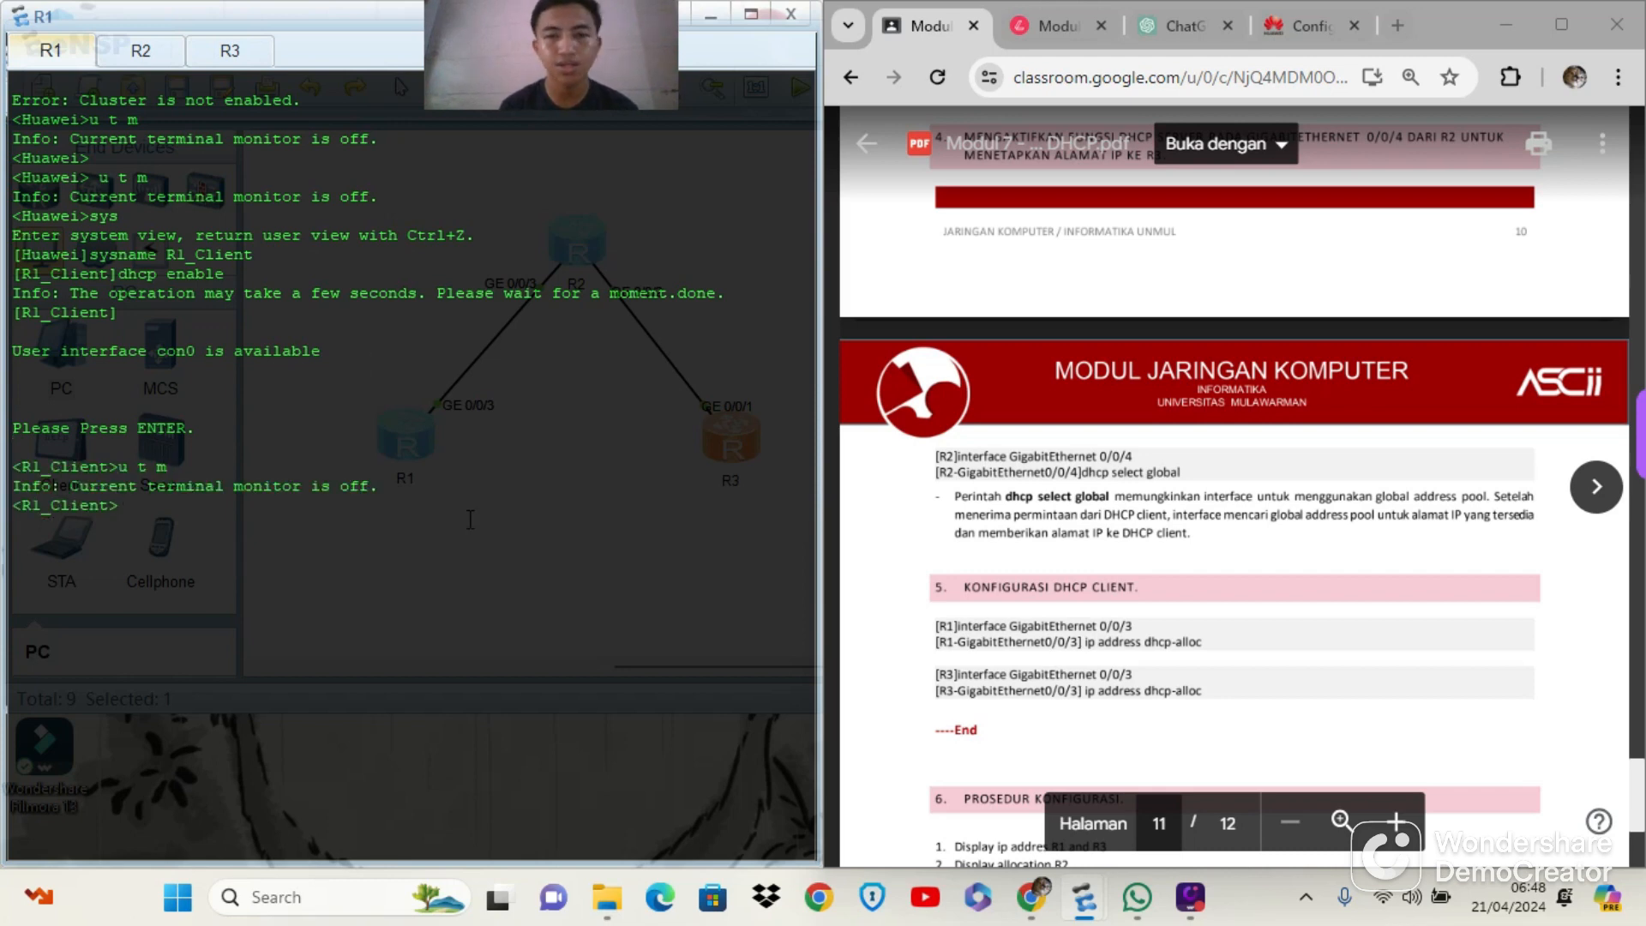
text(sys)
key(Return)
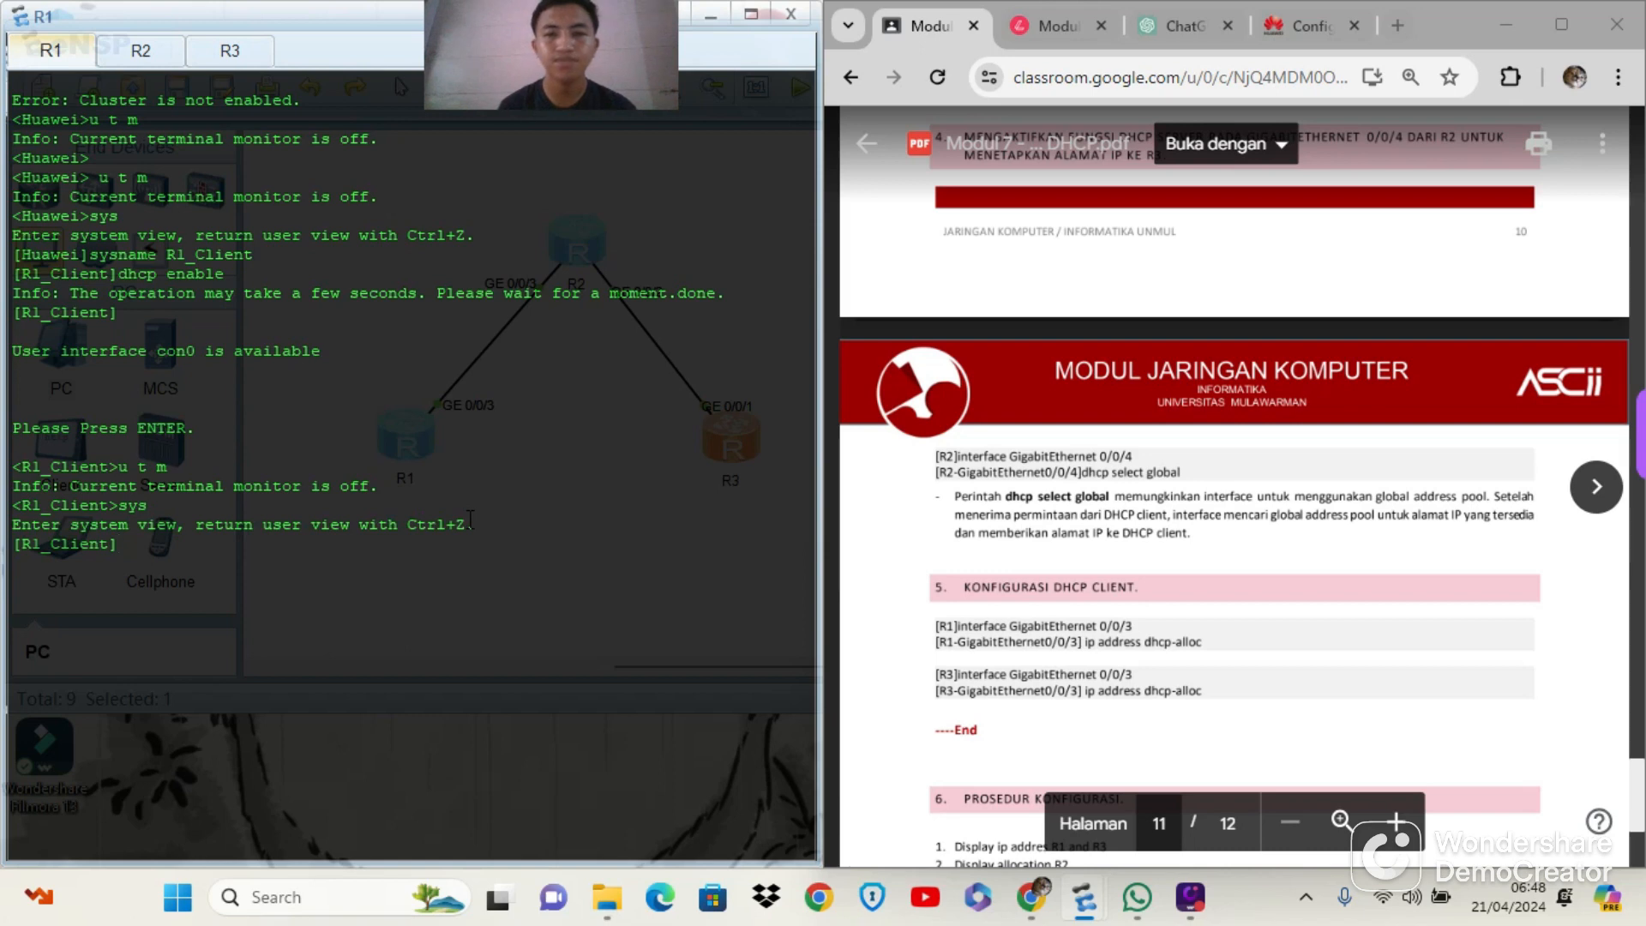
Enter R1's g0/0/3 interface view and make it a DHCP client with ip address dhcp-alloc
text(int g0/0/3)
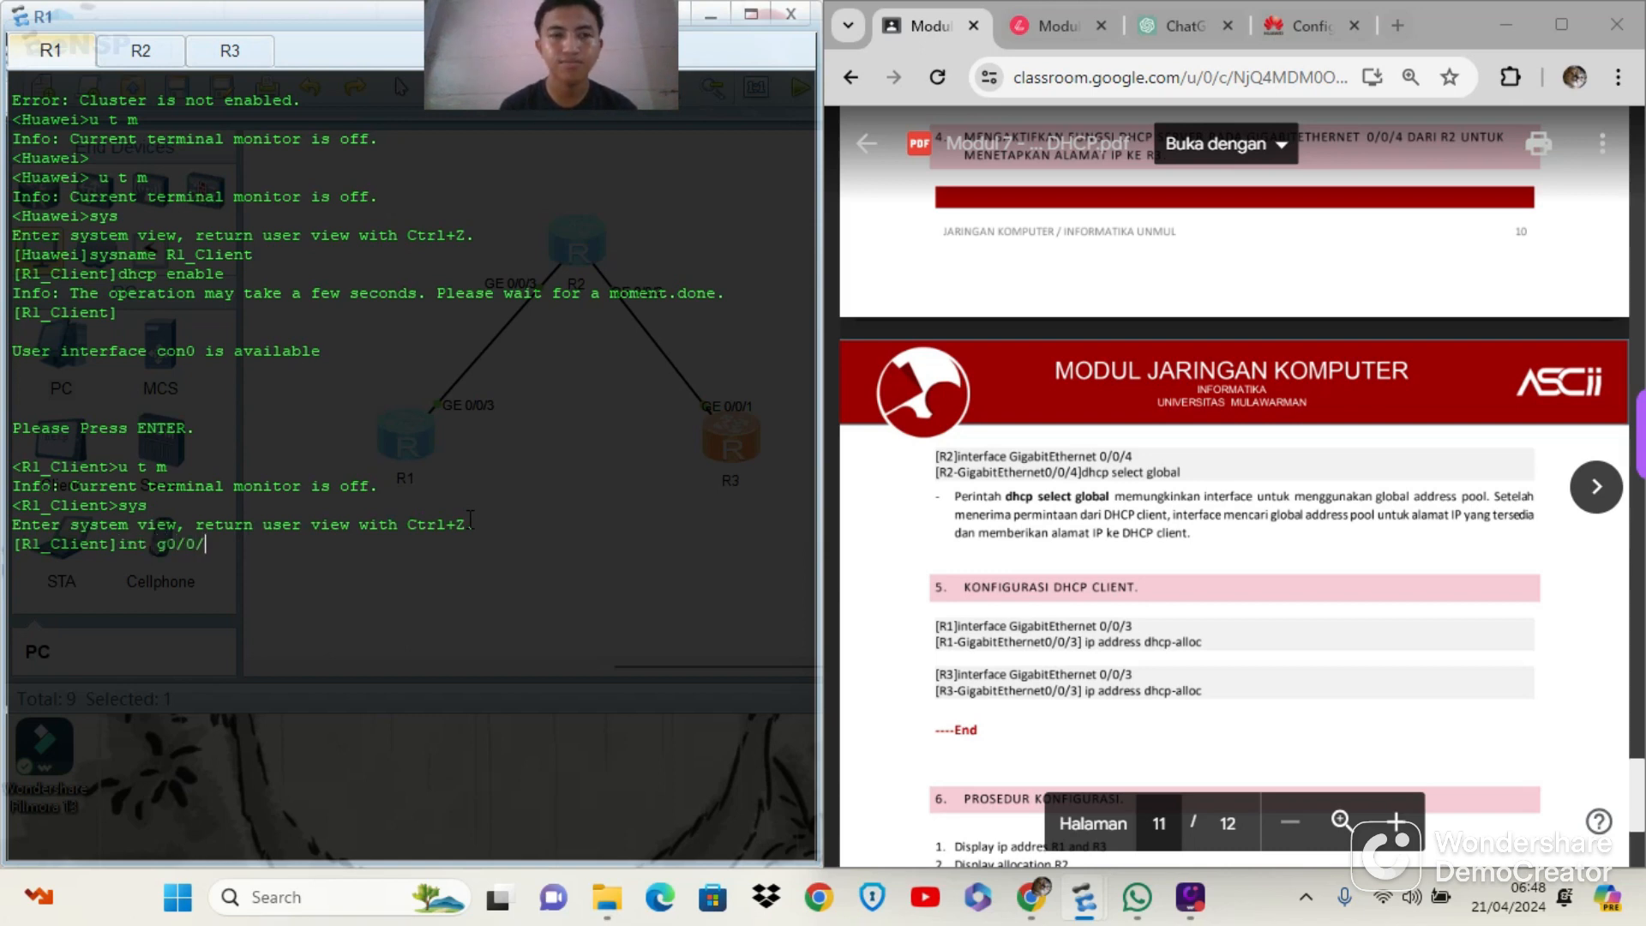
key(Return)
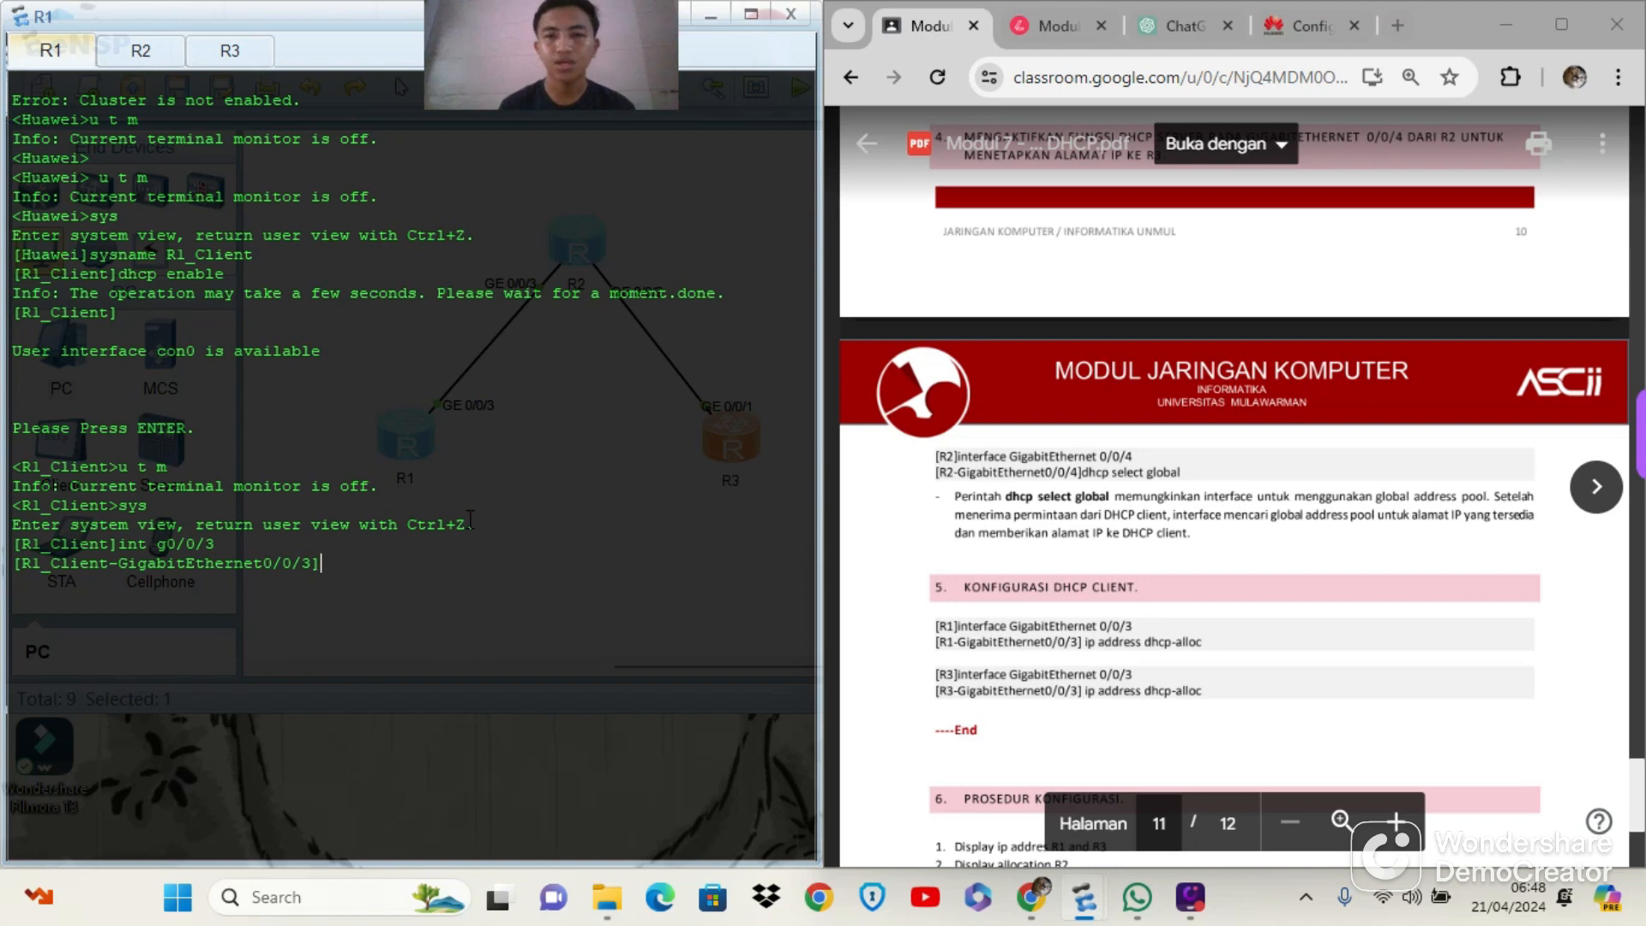
text(ip addre)
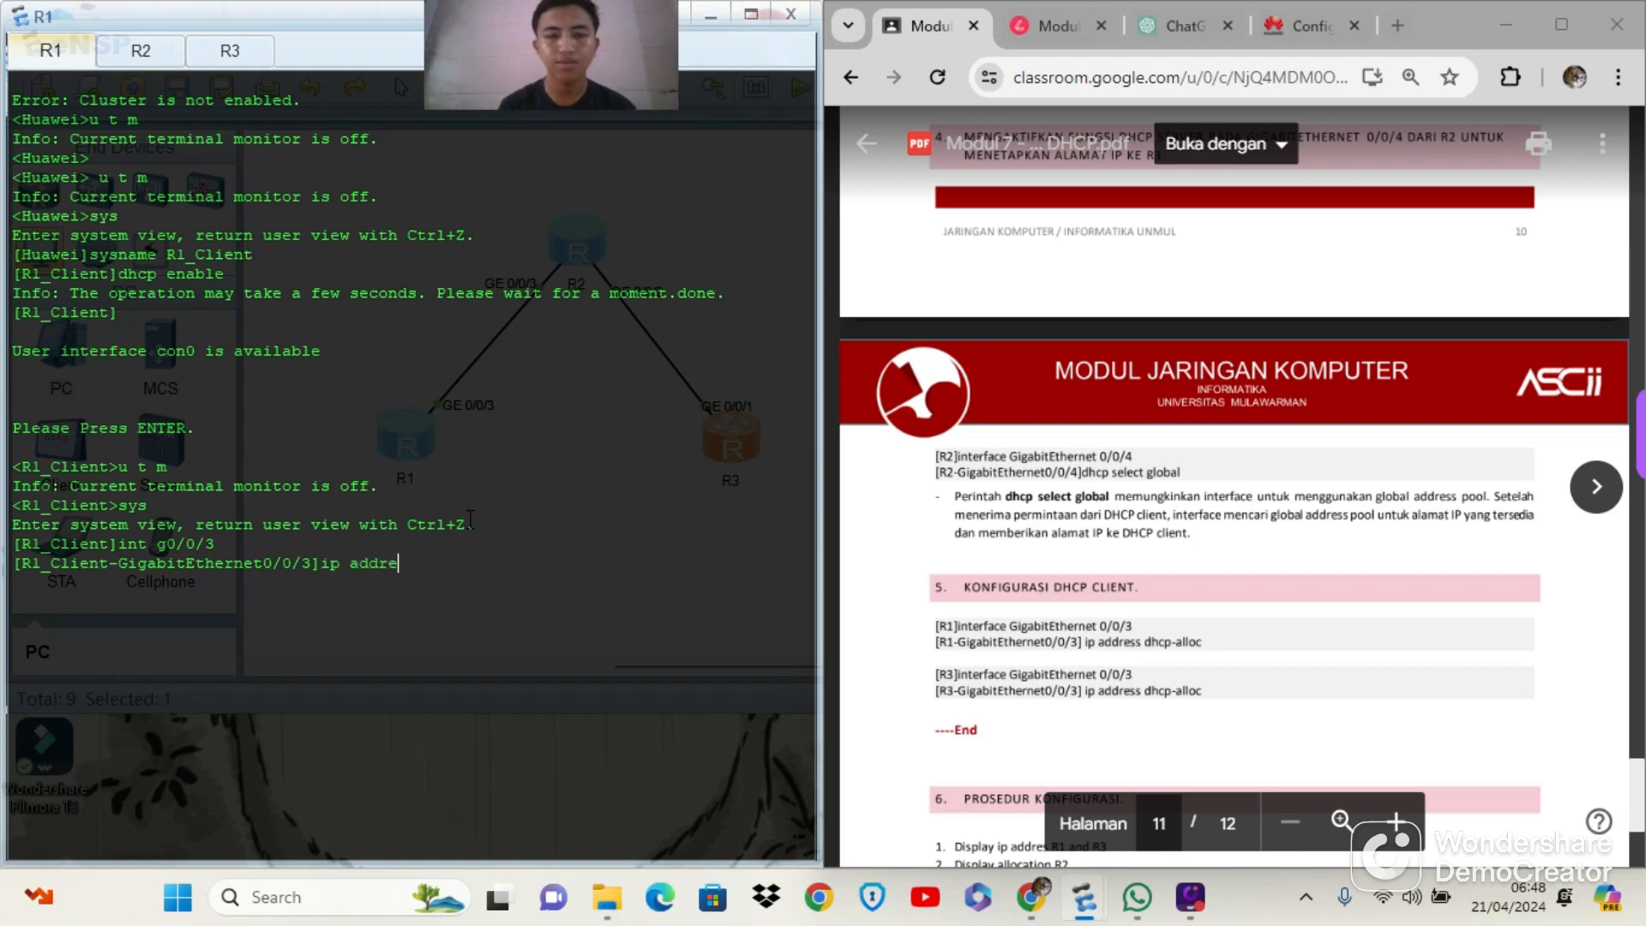
text(ss dhcp-allo)
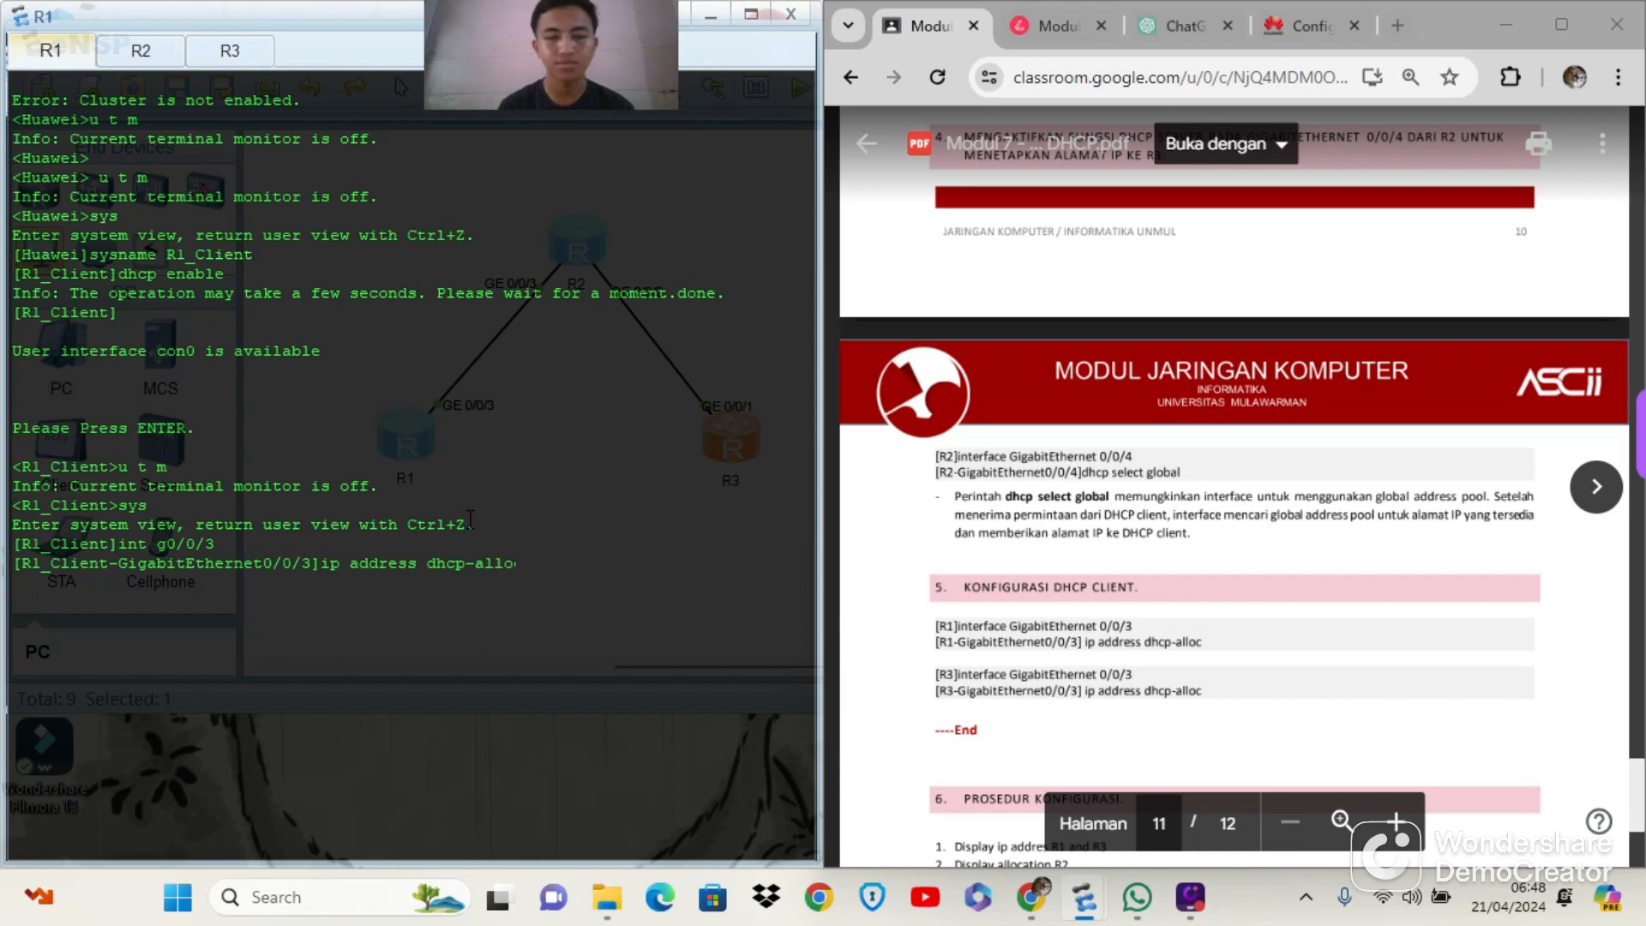
text(c)
key(Return)
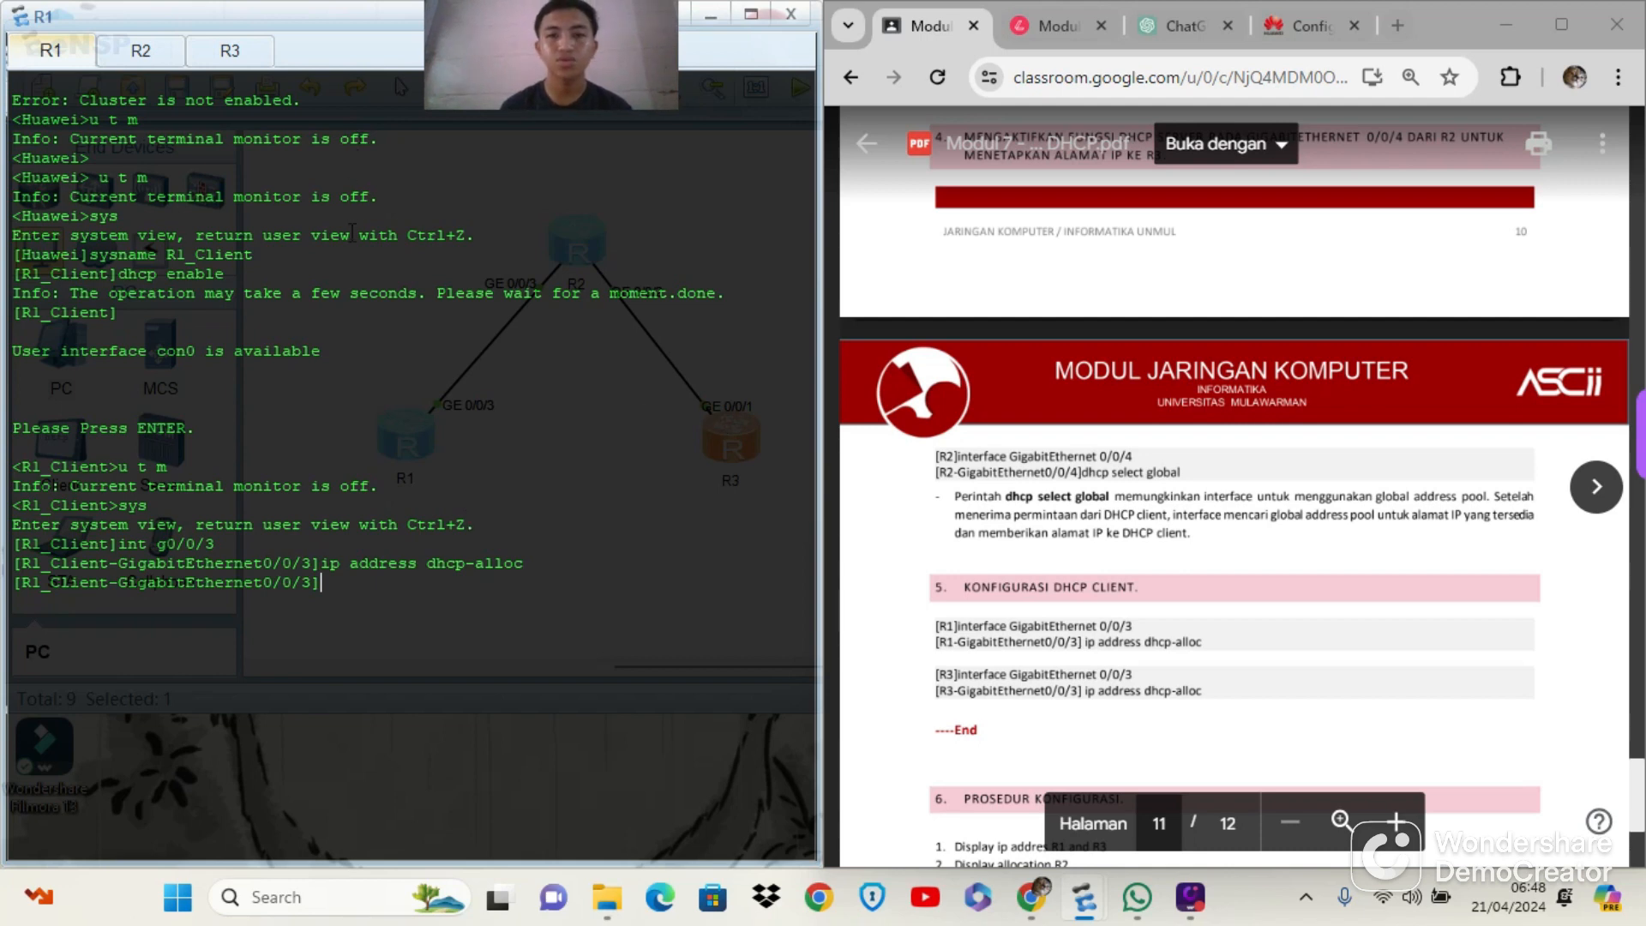
Switch to R3's console, turn off its terminal monitor with u t m, and enter the system view with sys
click(225, 53)
key(Return)
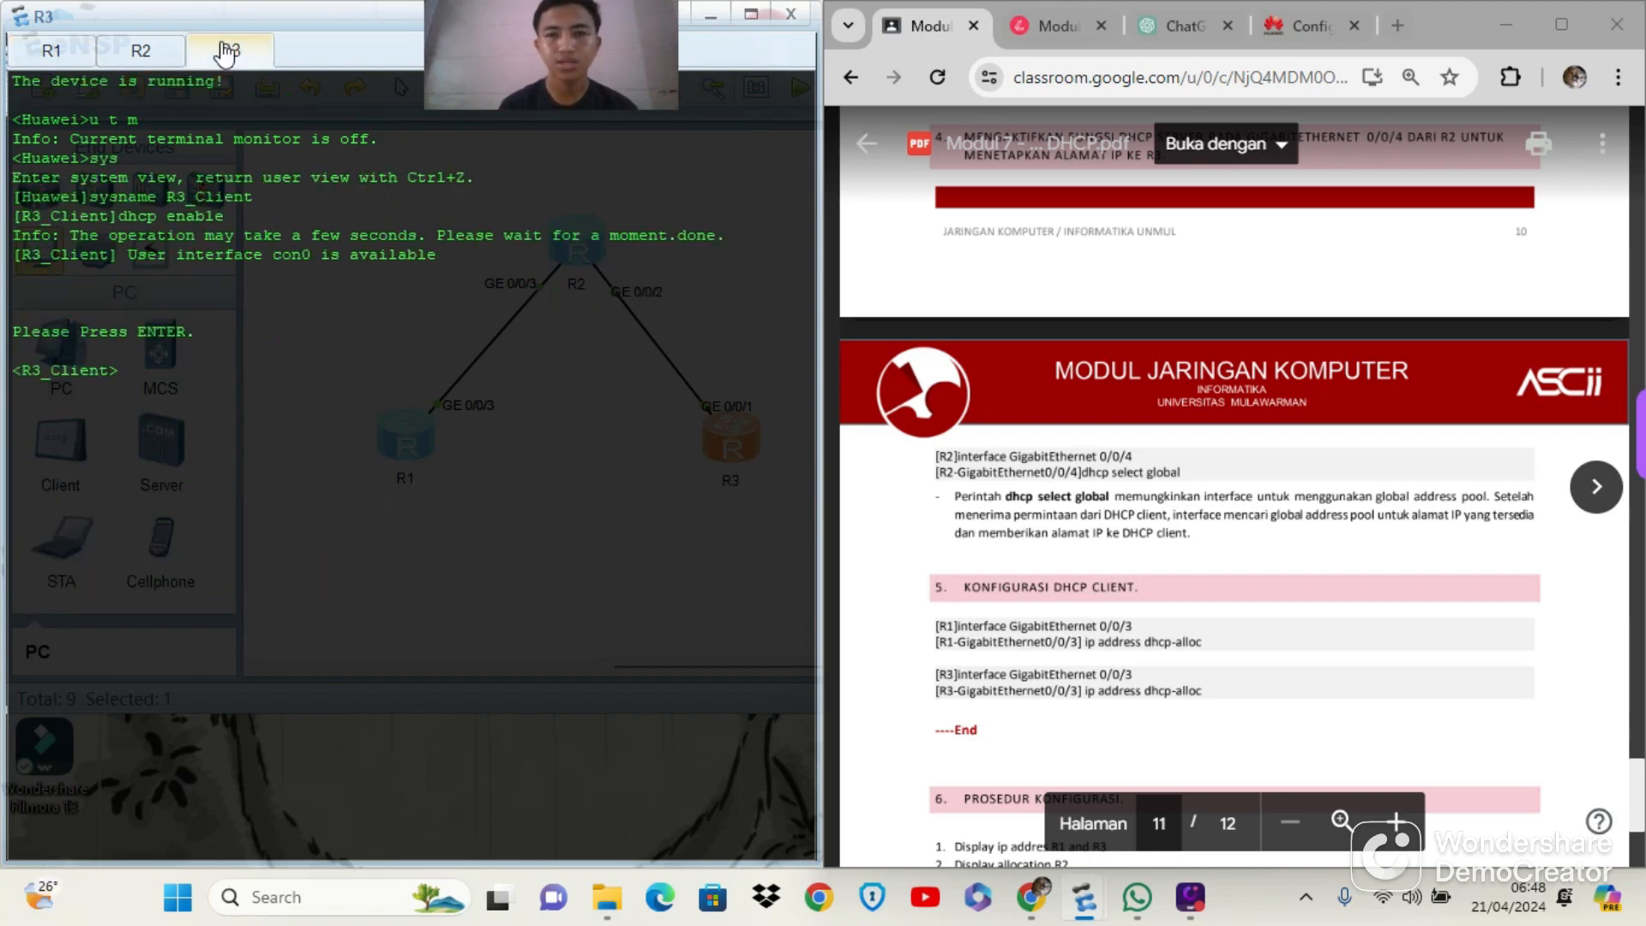
text(u t m)
key(Return)
text(sys)
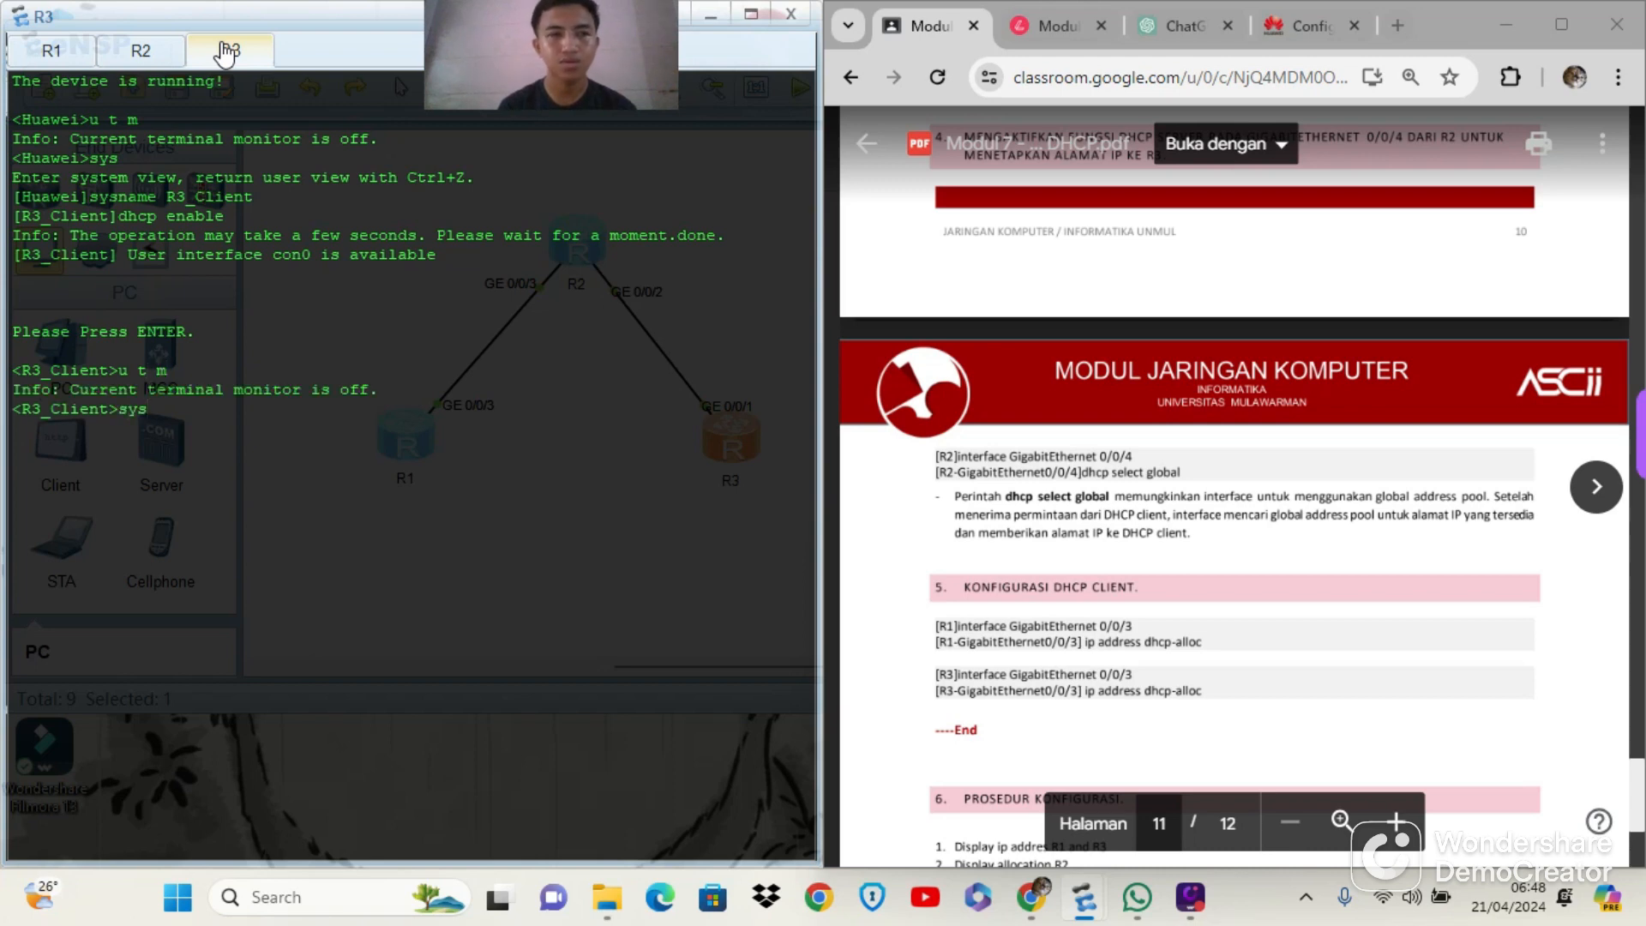
key(Return)
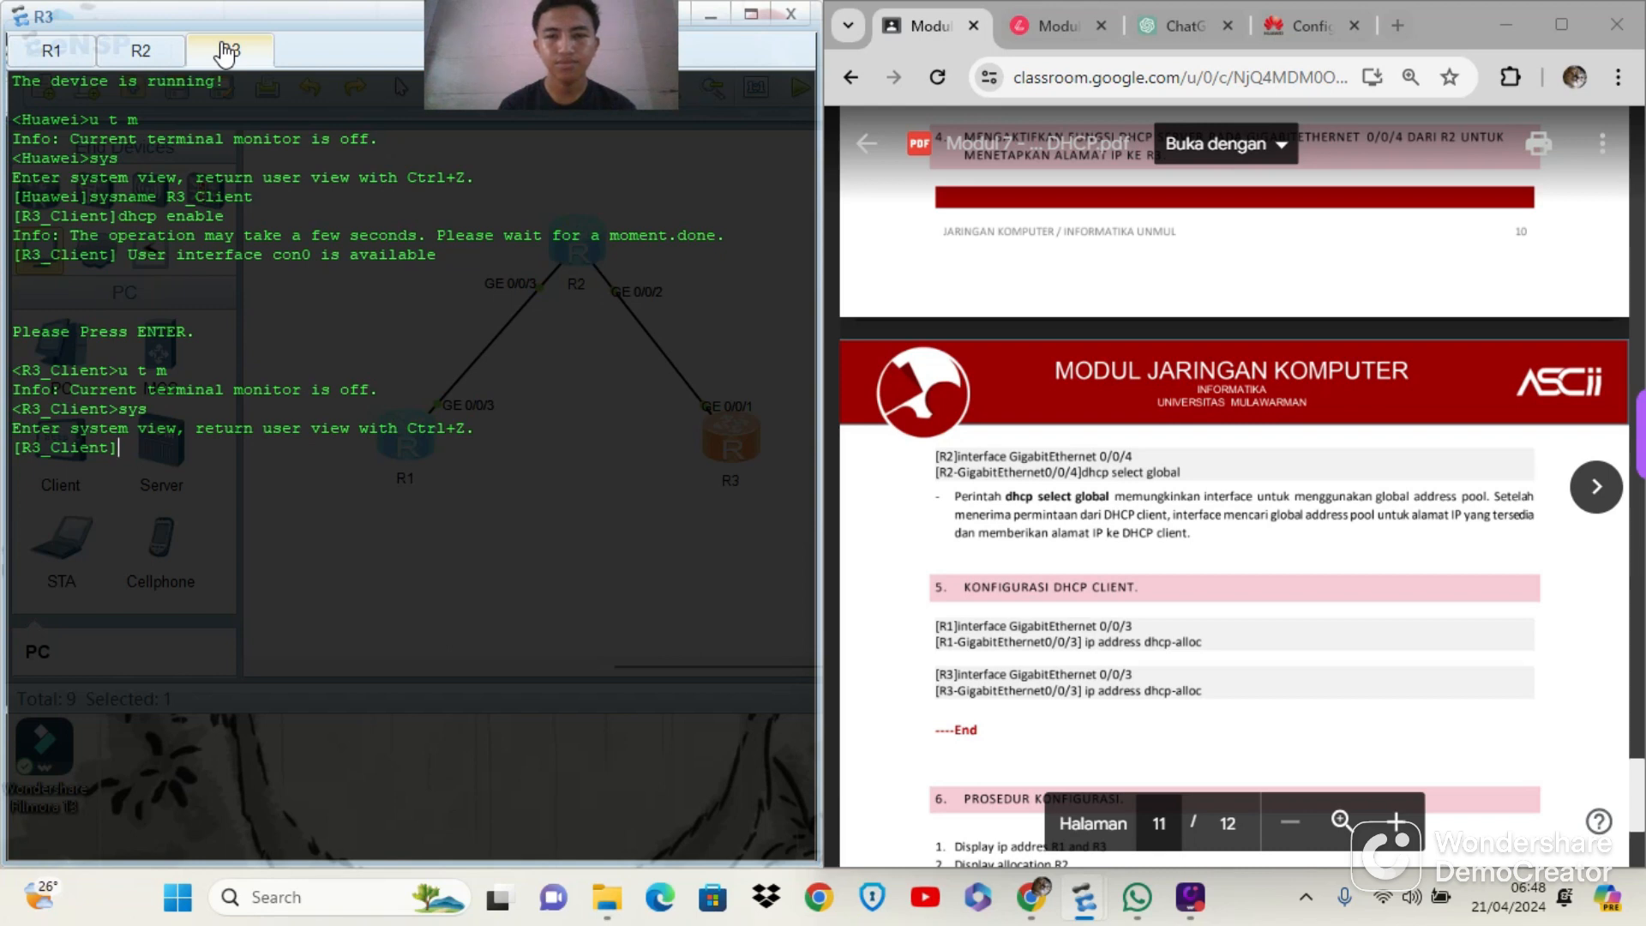
Check R3's interface in the module's topology and client configuration, and enter the g0/0/1 interface view on R3
text(int g0/0)
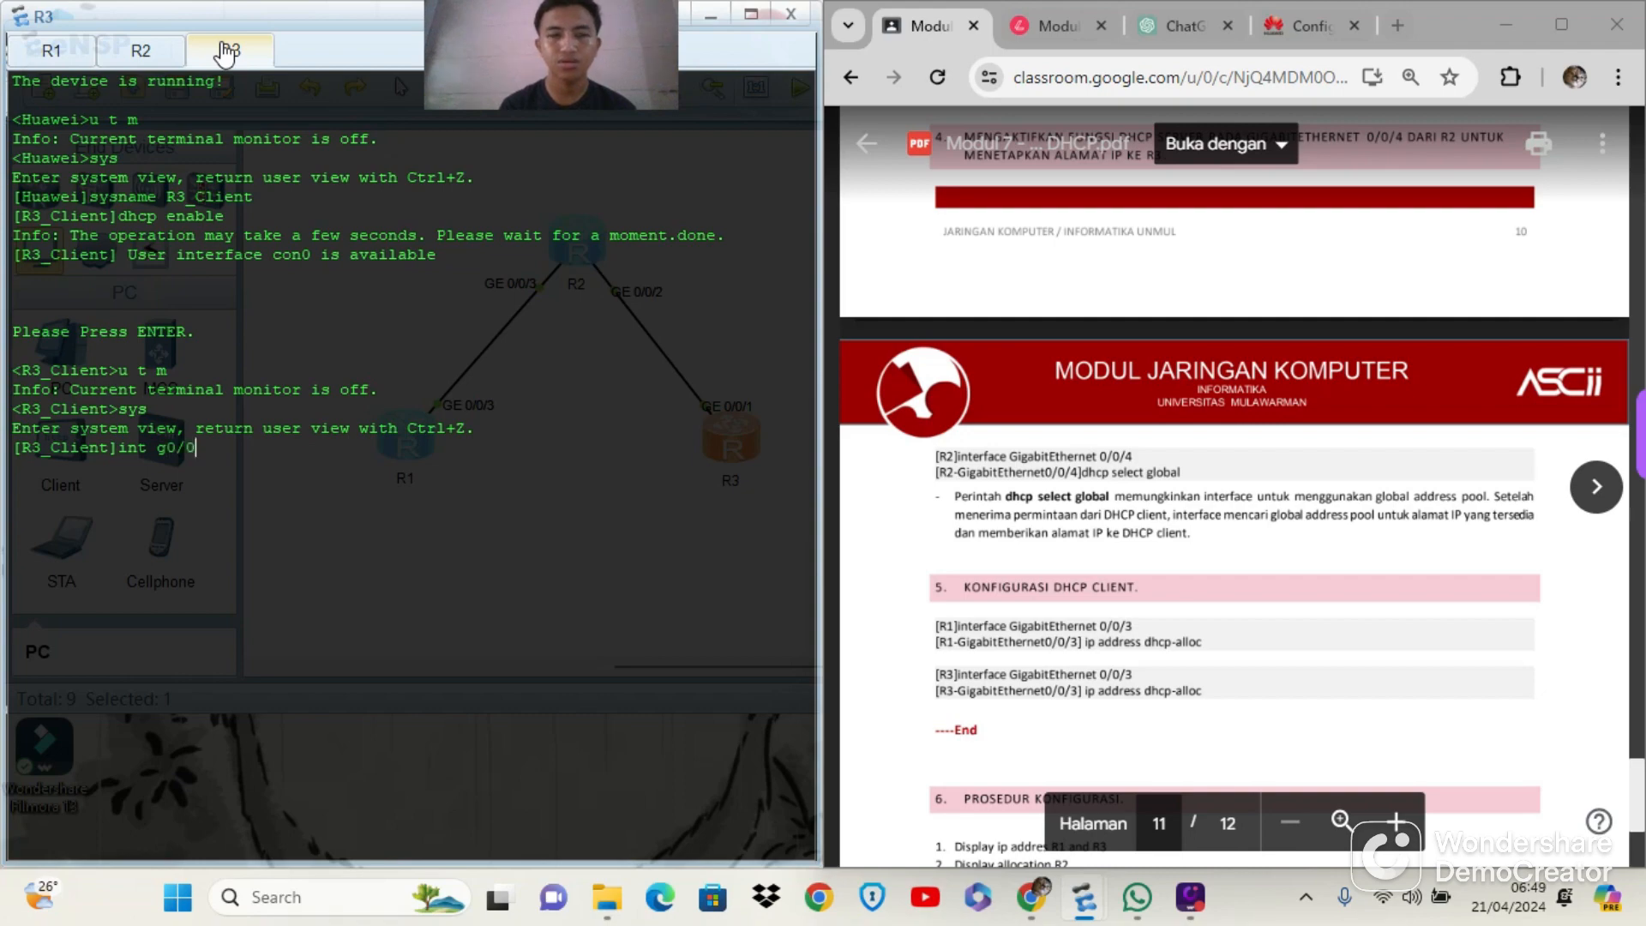
text(/1)
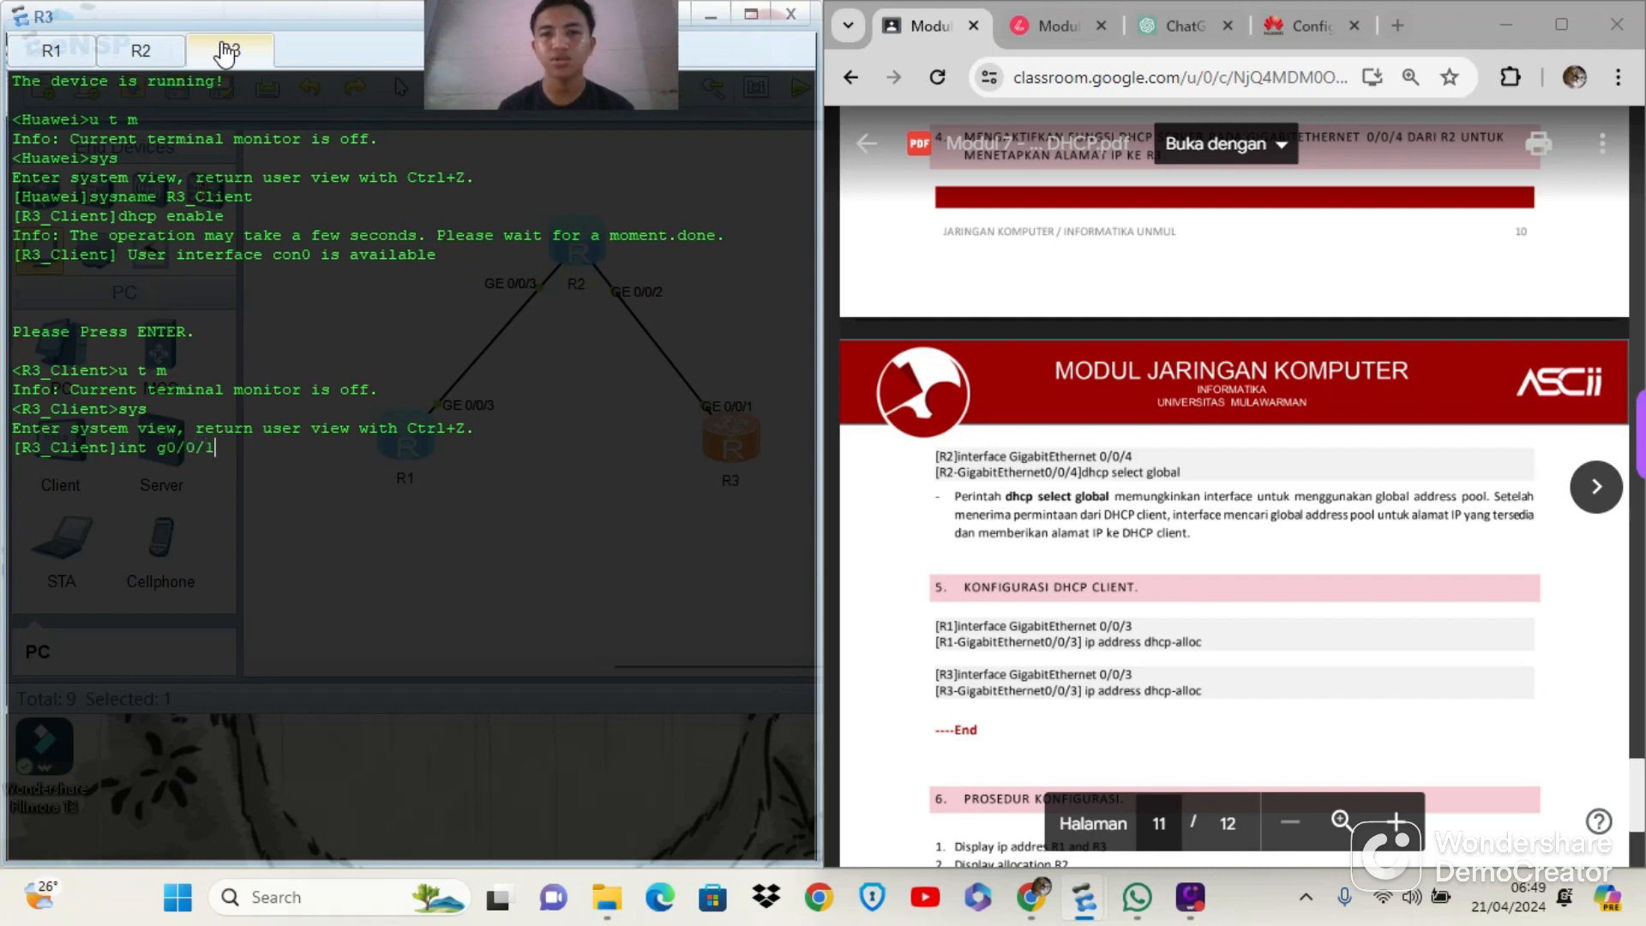
scroll(1070, 266, up, 15)
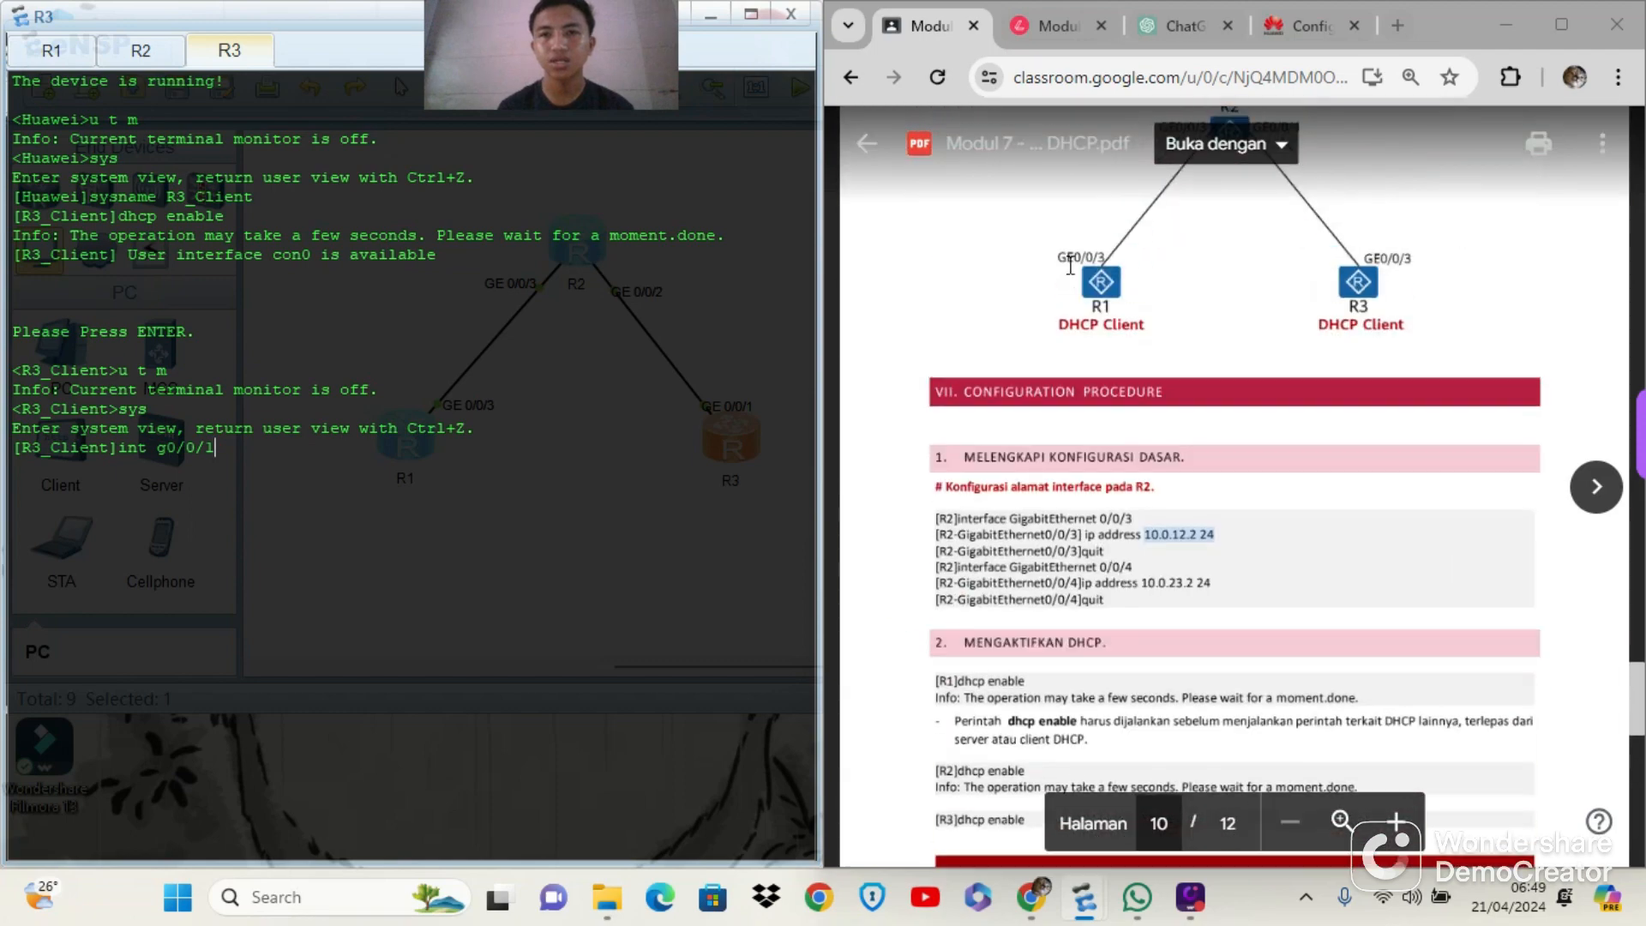
scroll(1070, 266, down, 12)
scroll(1070, 265, down, 10)
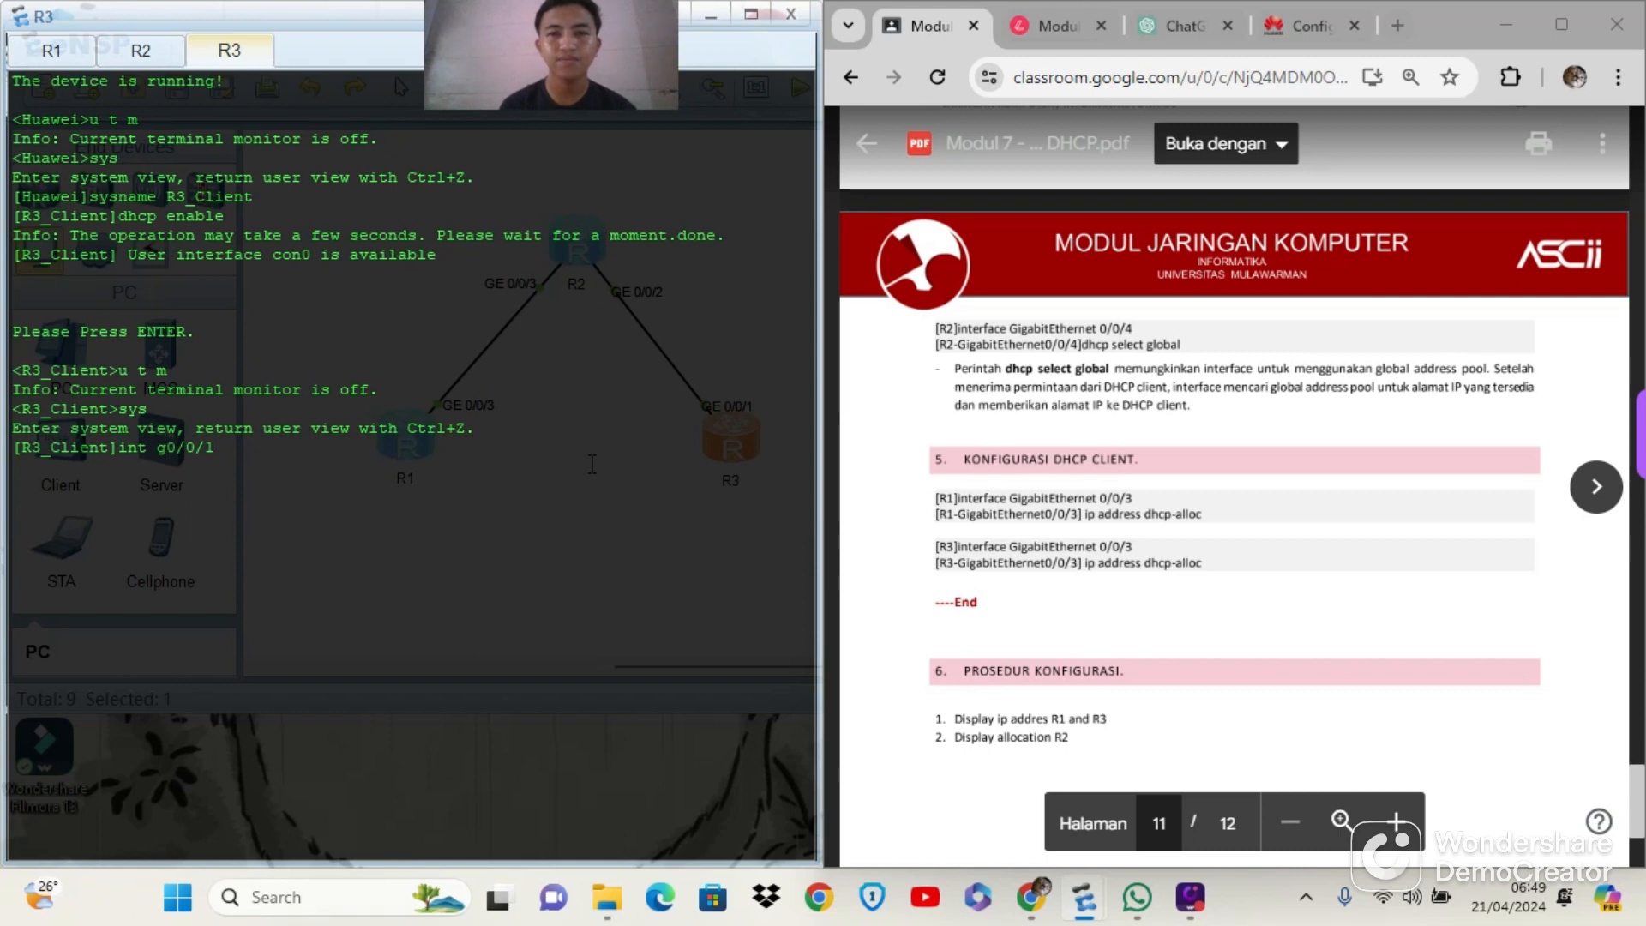
key(Return)
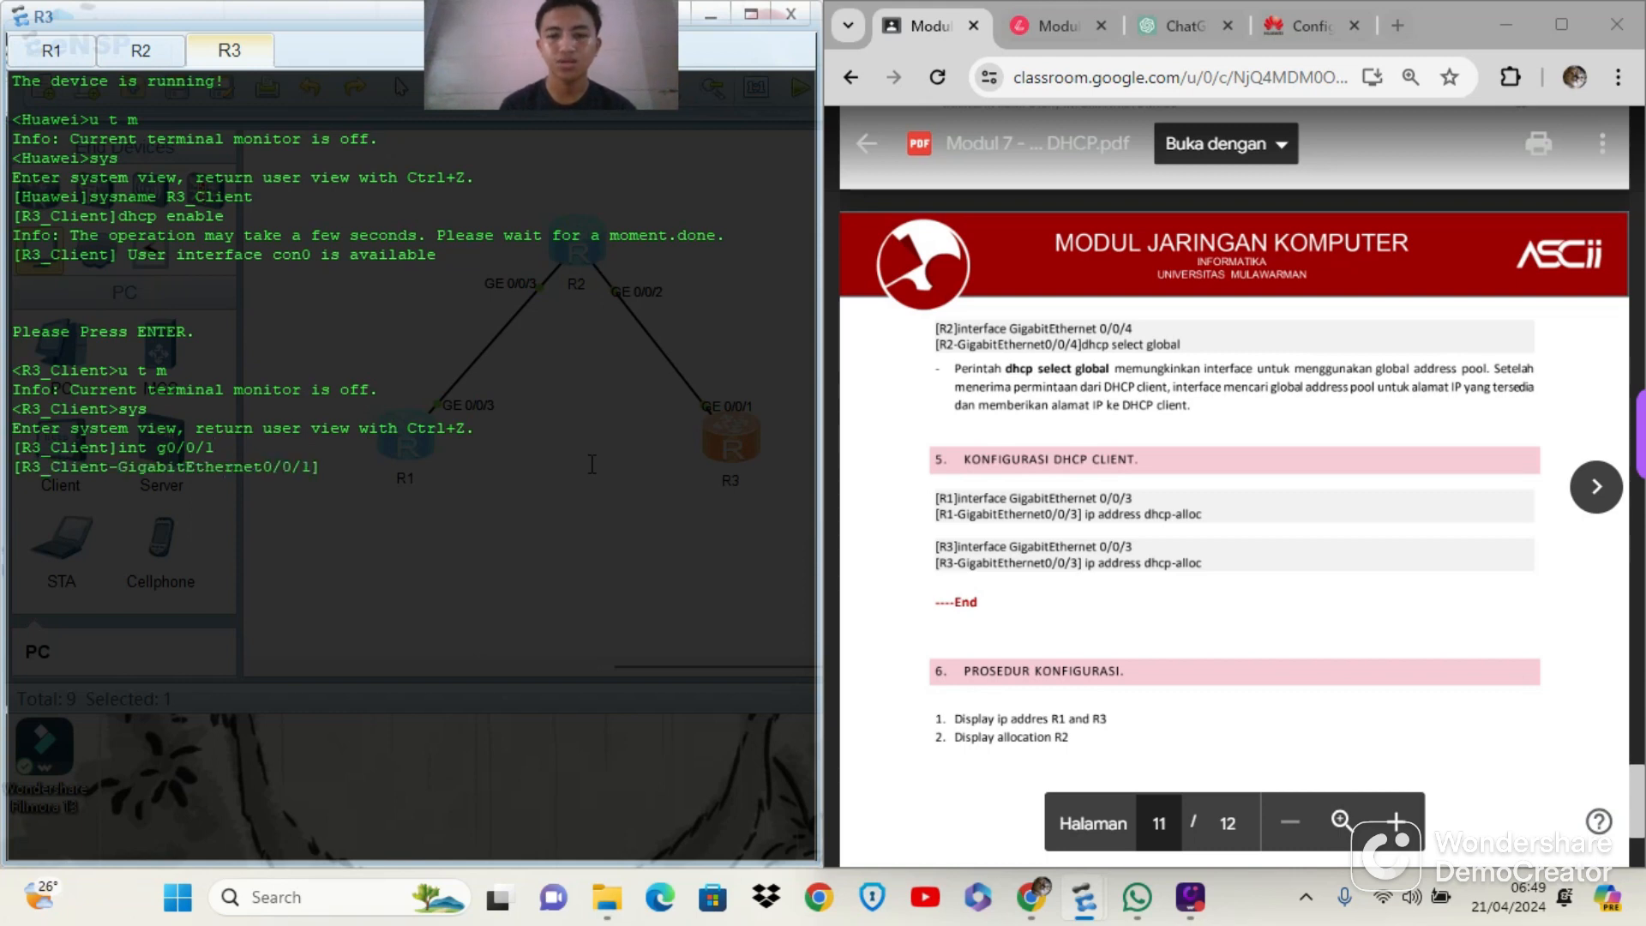
Set R3's GigabitEthernet0/0/1 to obtain its address from the DHCP server with ip address dhcp-alloc
text(ip ad)
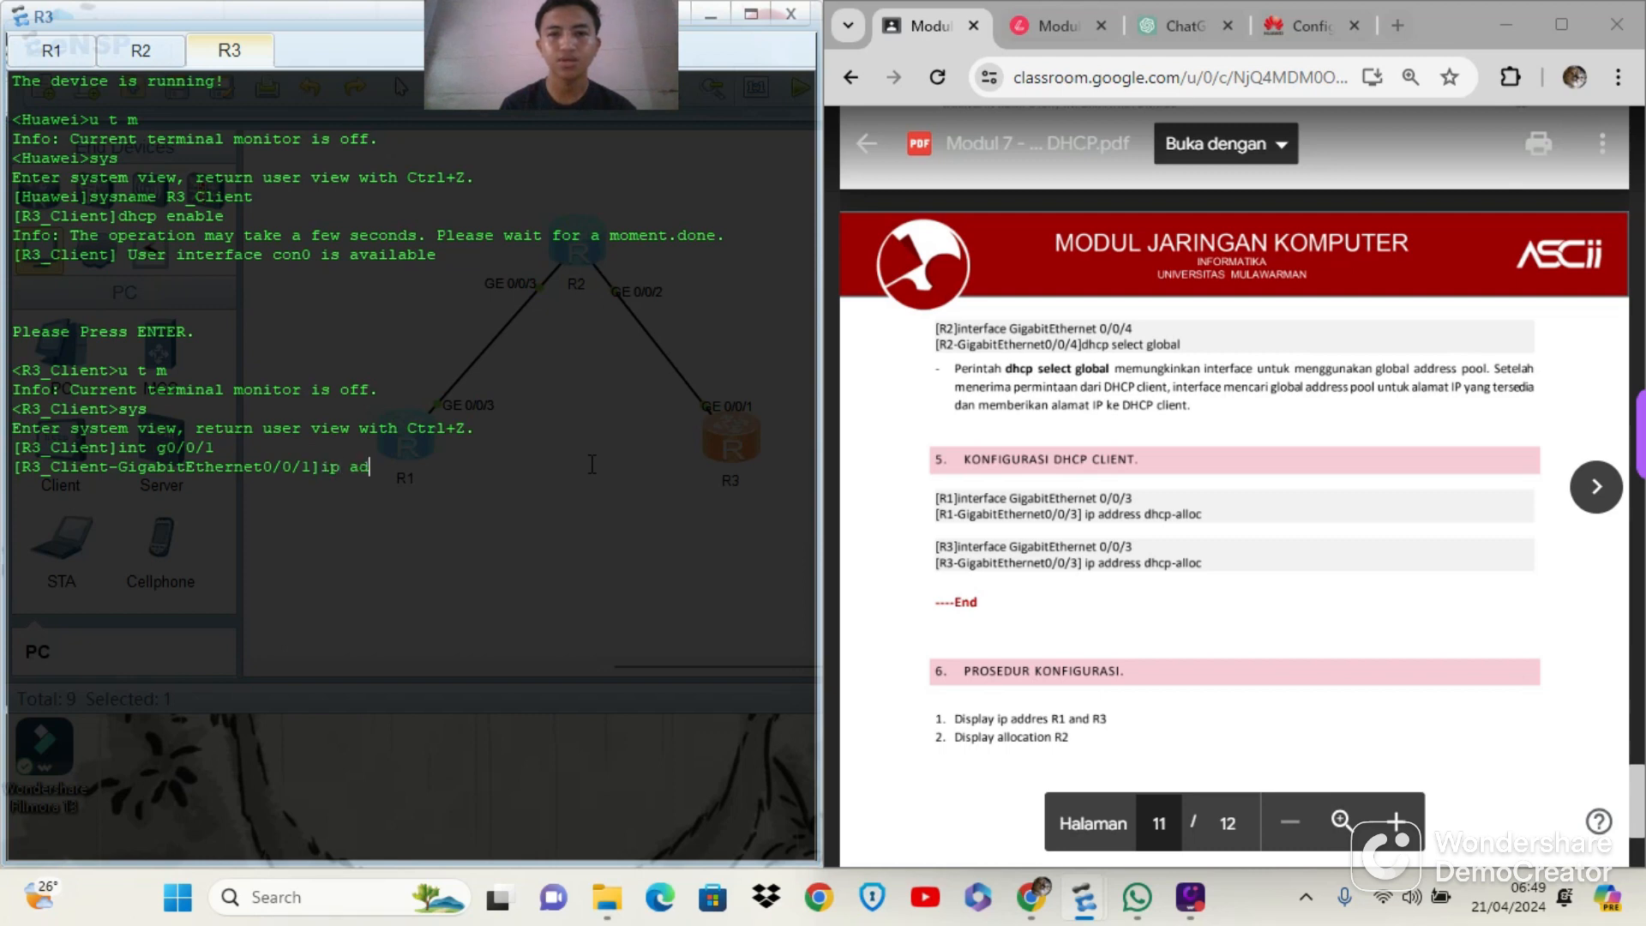
text(dress dhcp a)
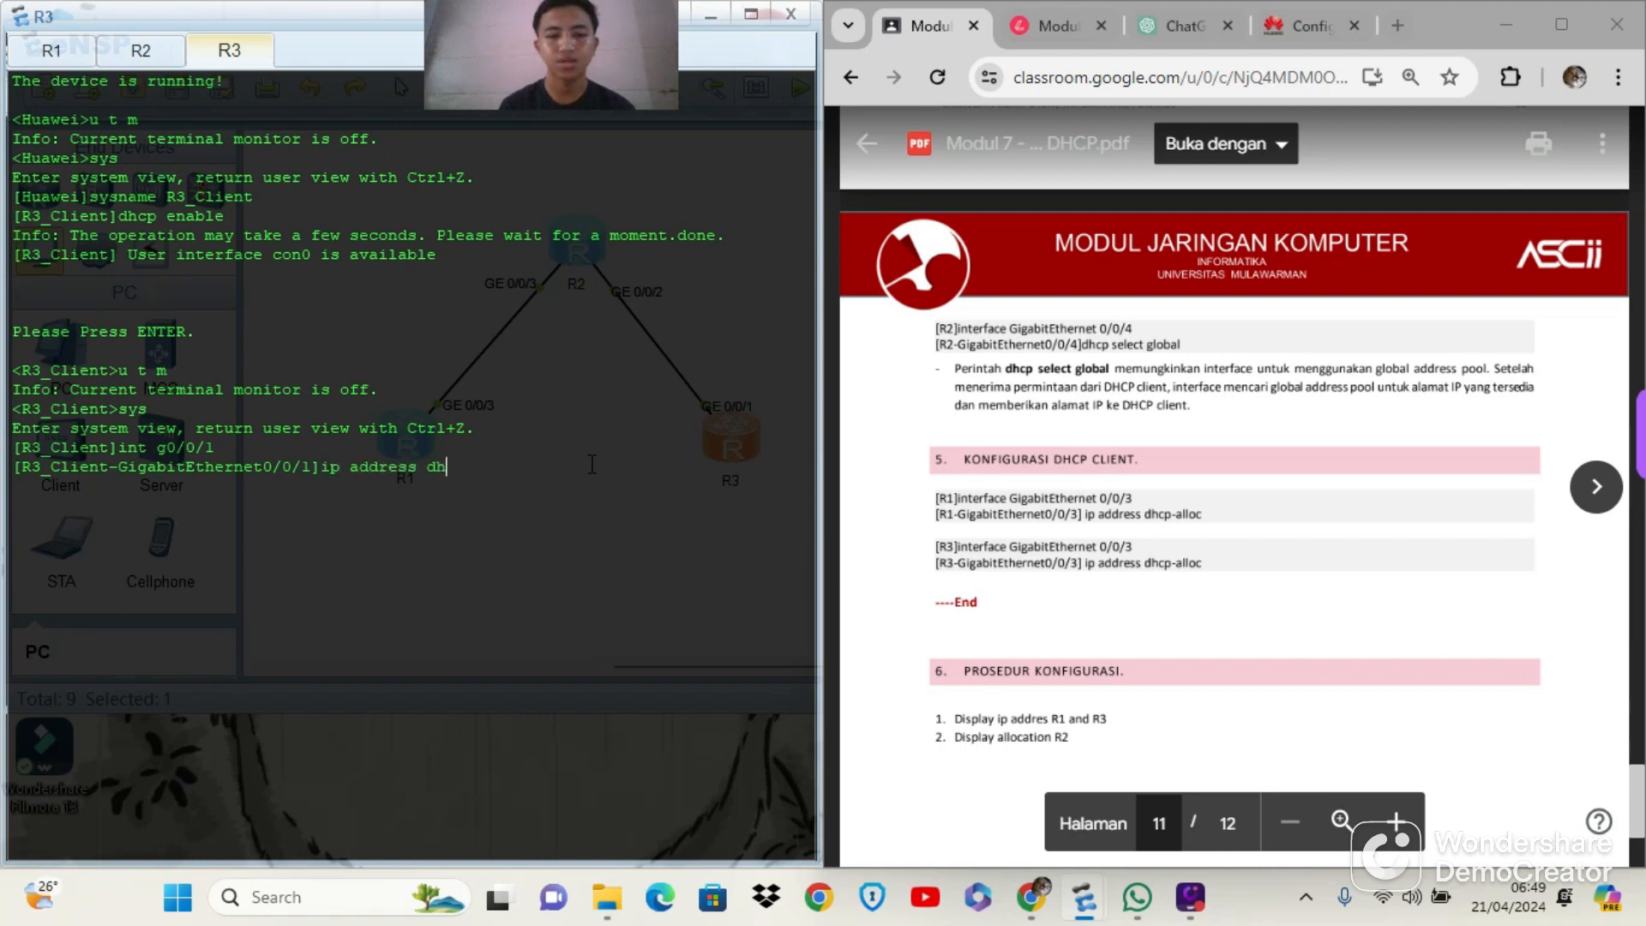
key(BackSpace)
key(BackSpace)
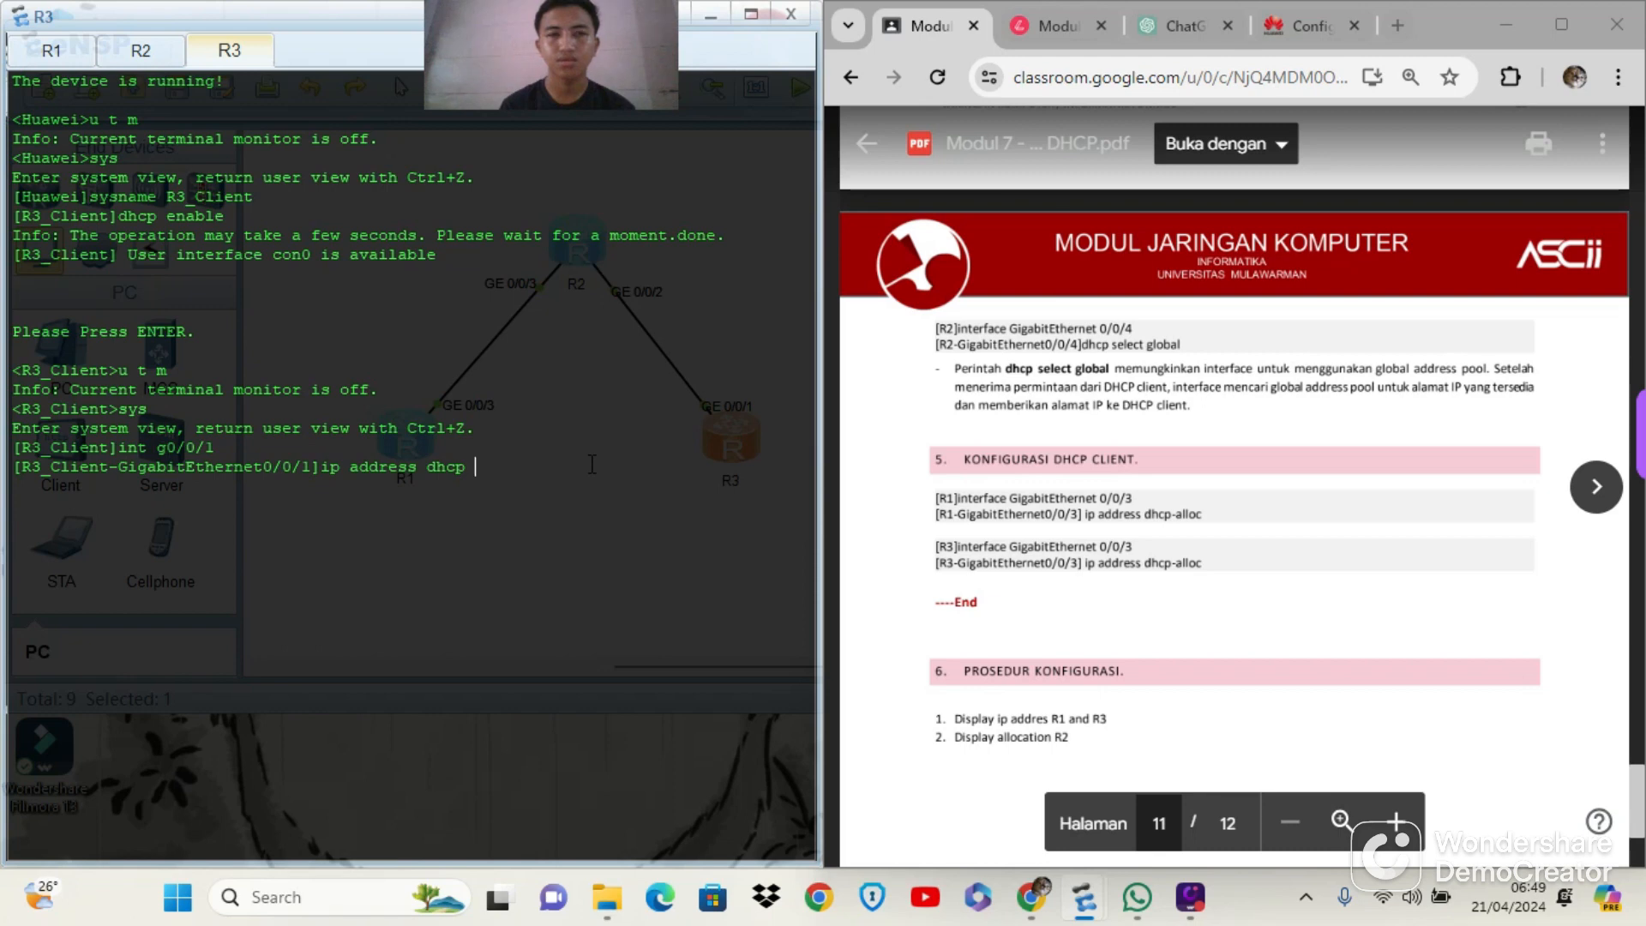
text(-alloc)
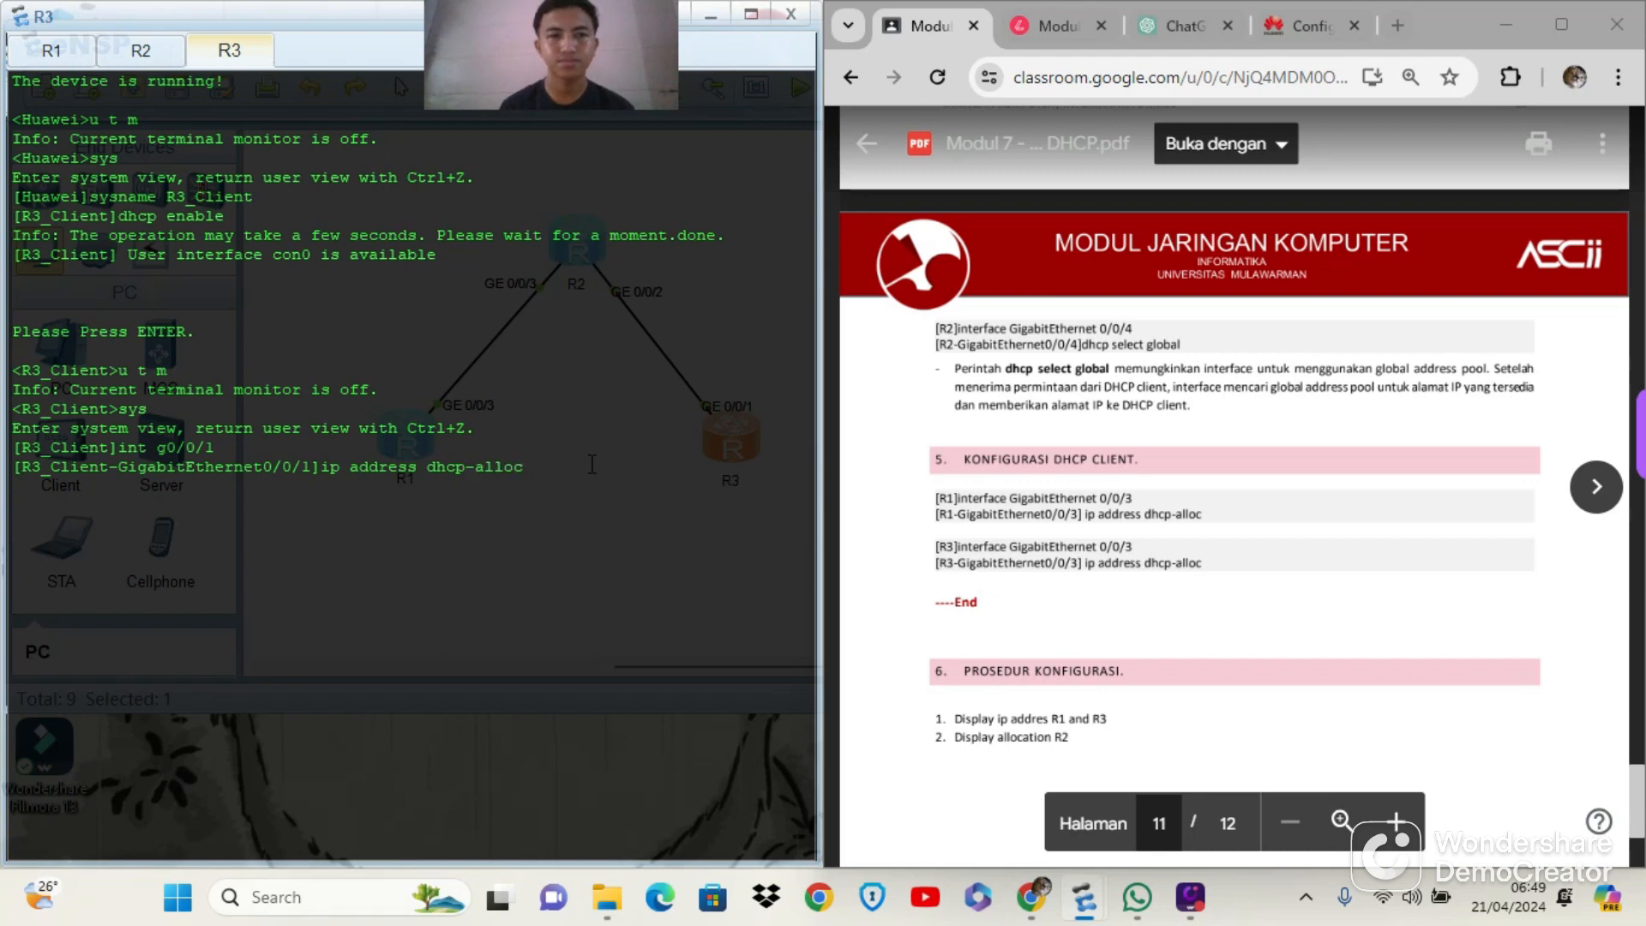
key(Return)
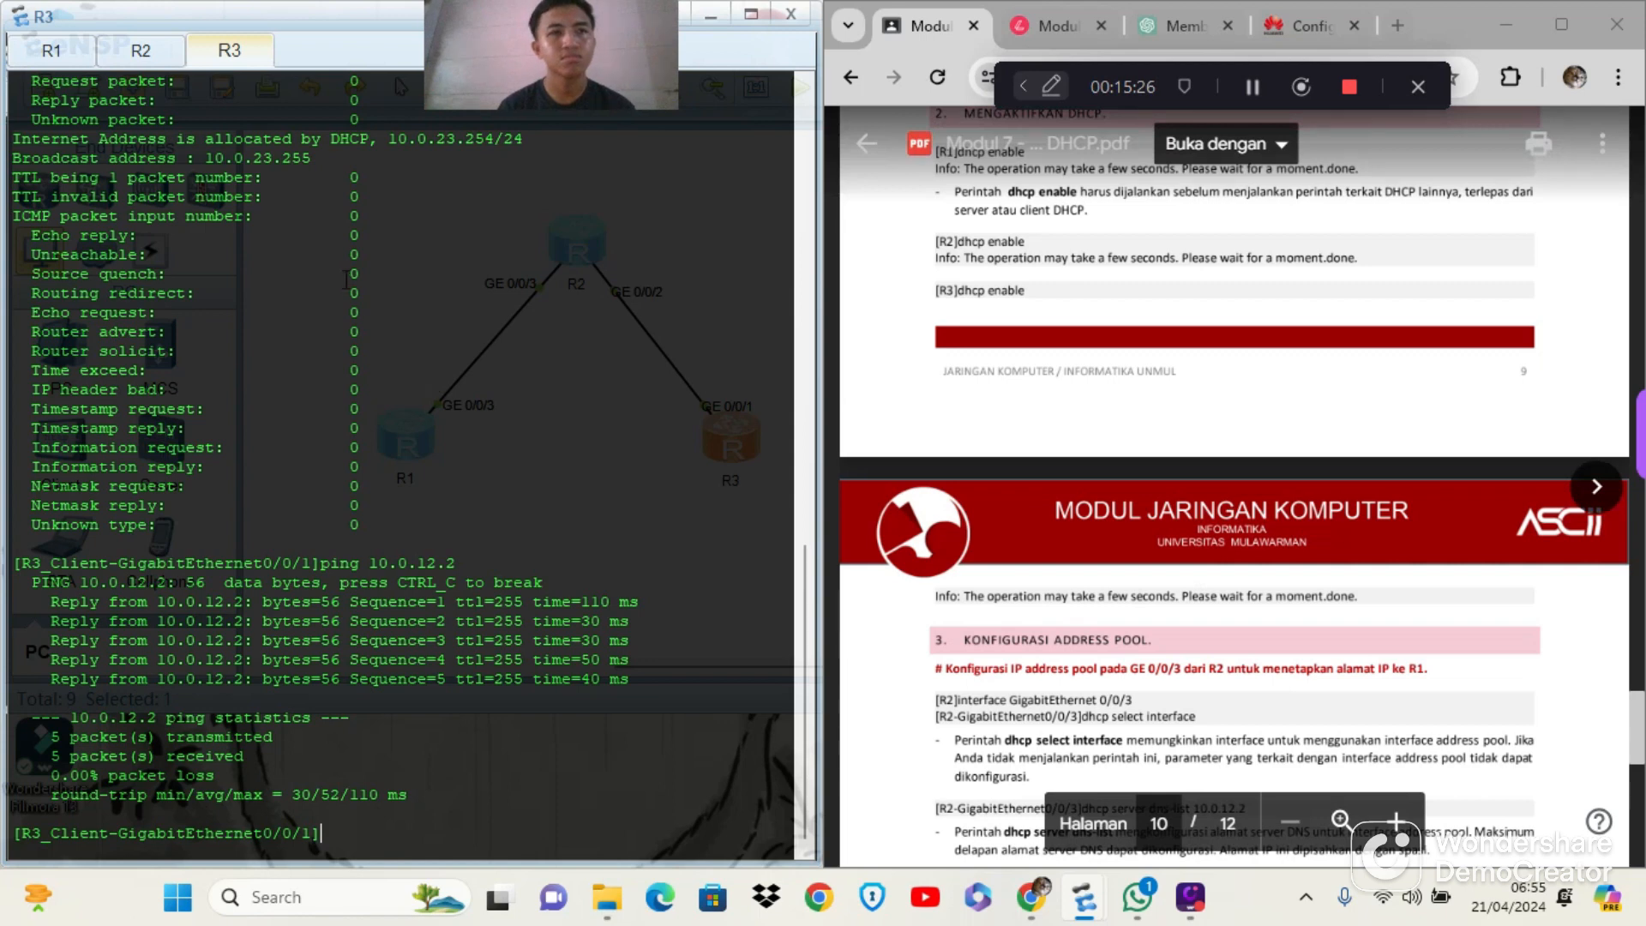
Switch to R1's console and show its full interface IP details with display ip interface GigabitEthernet0/0/3
click(67, 62)
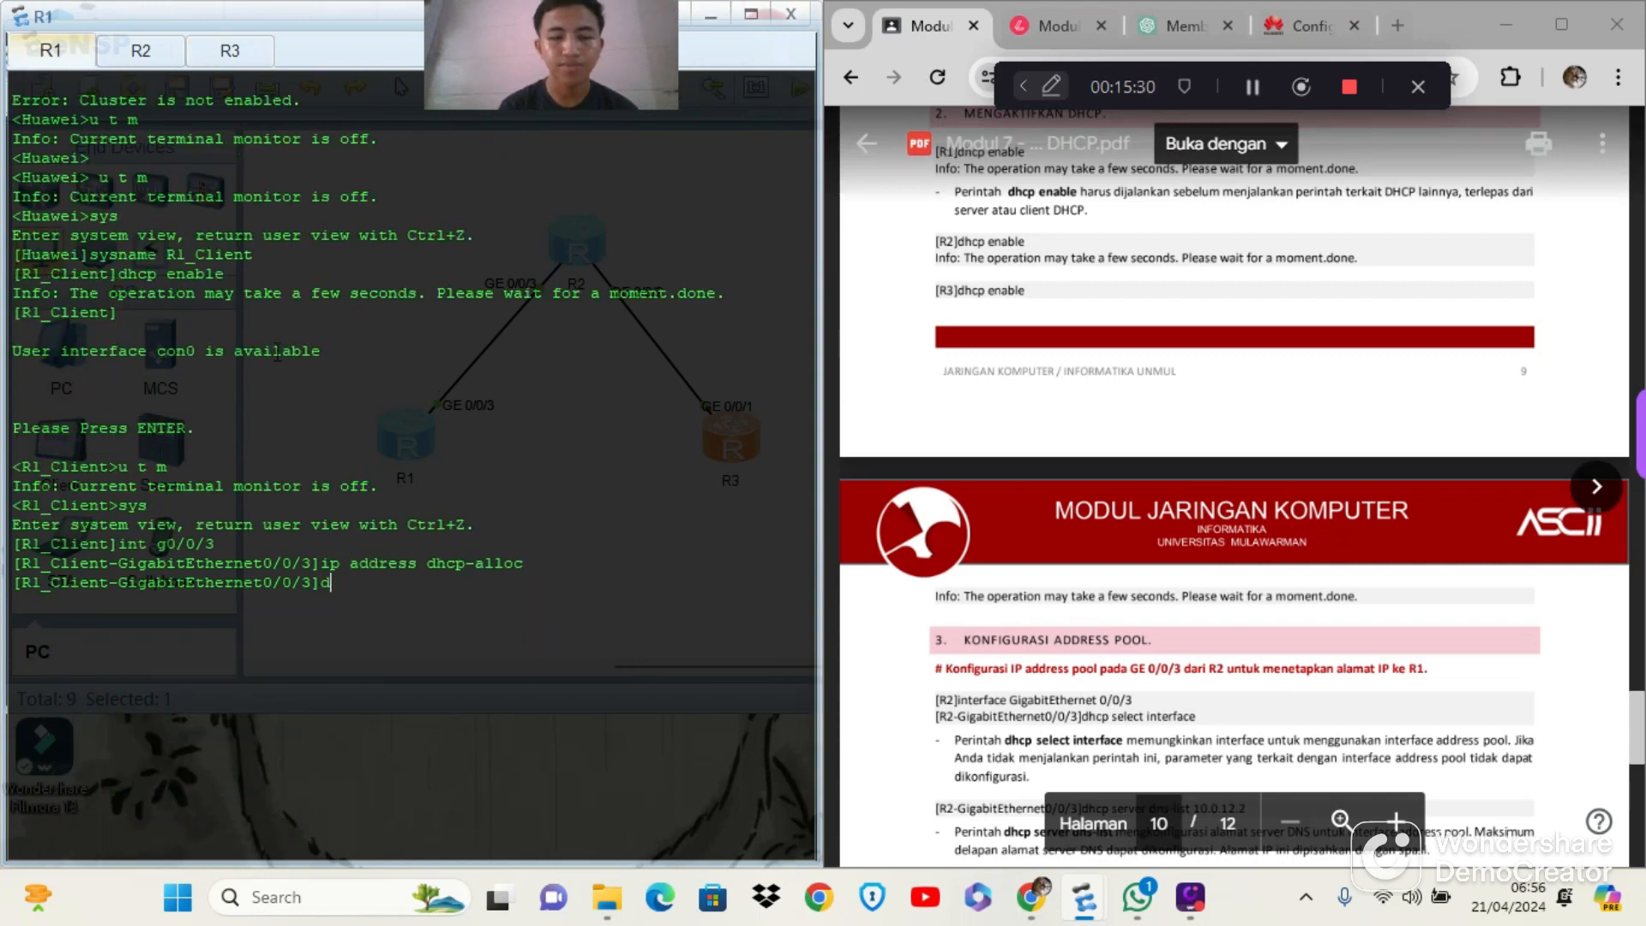
text(display)
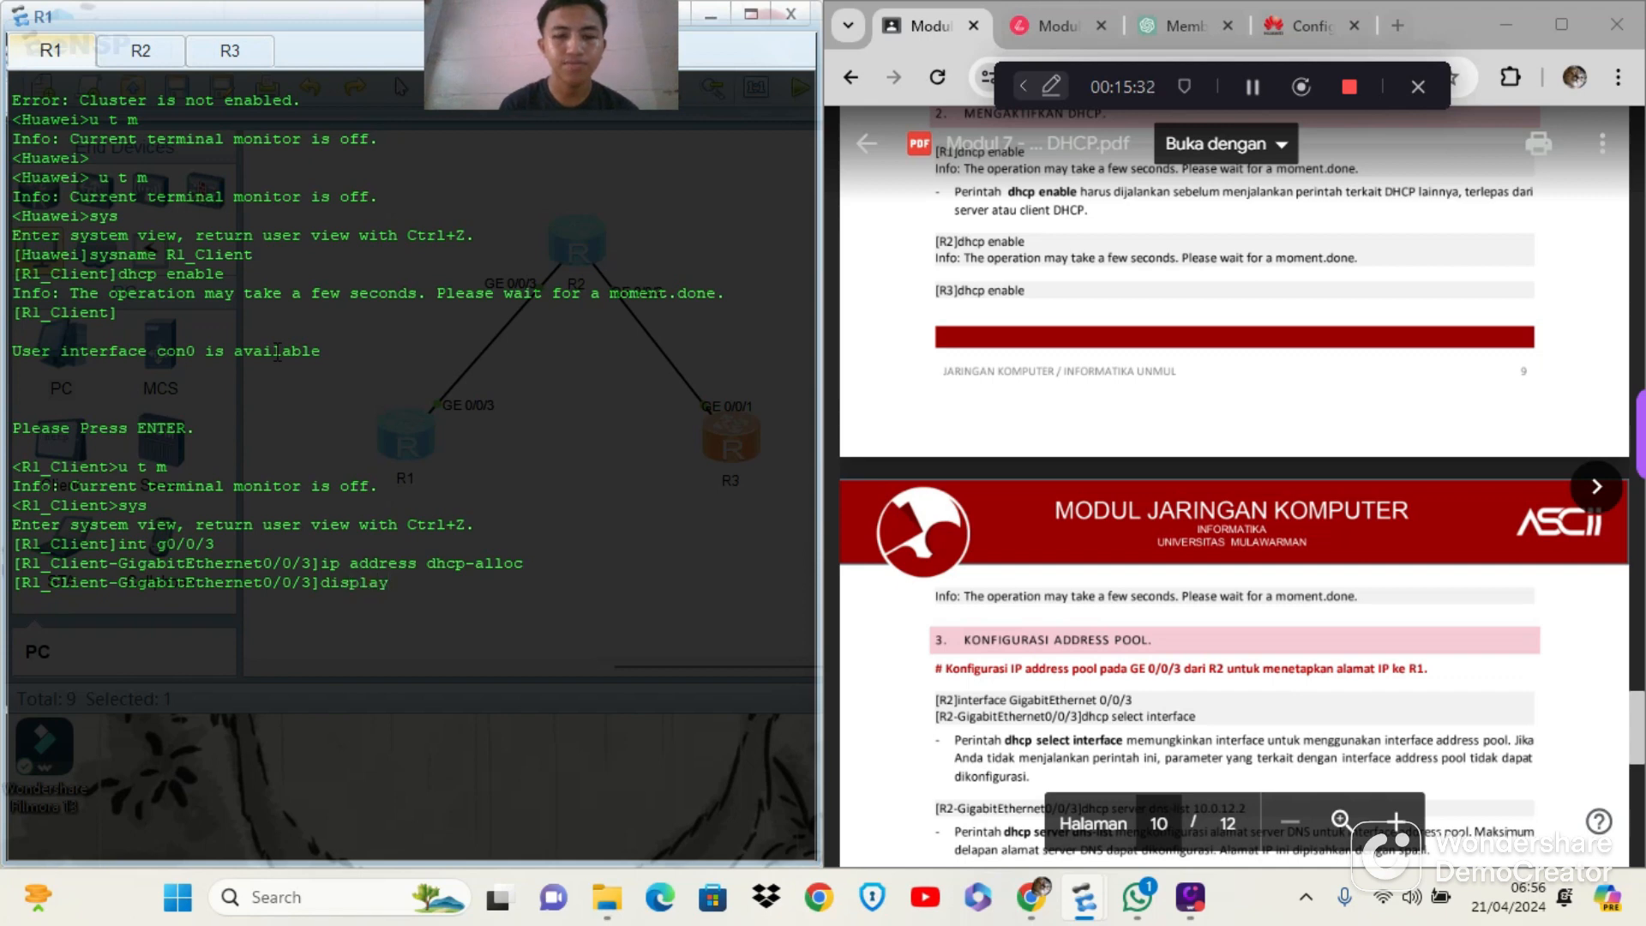
text( interface)
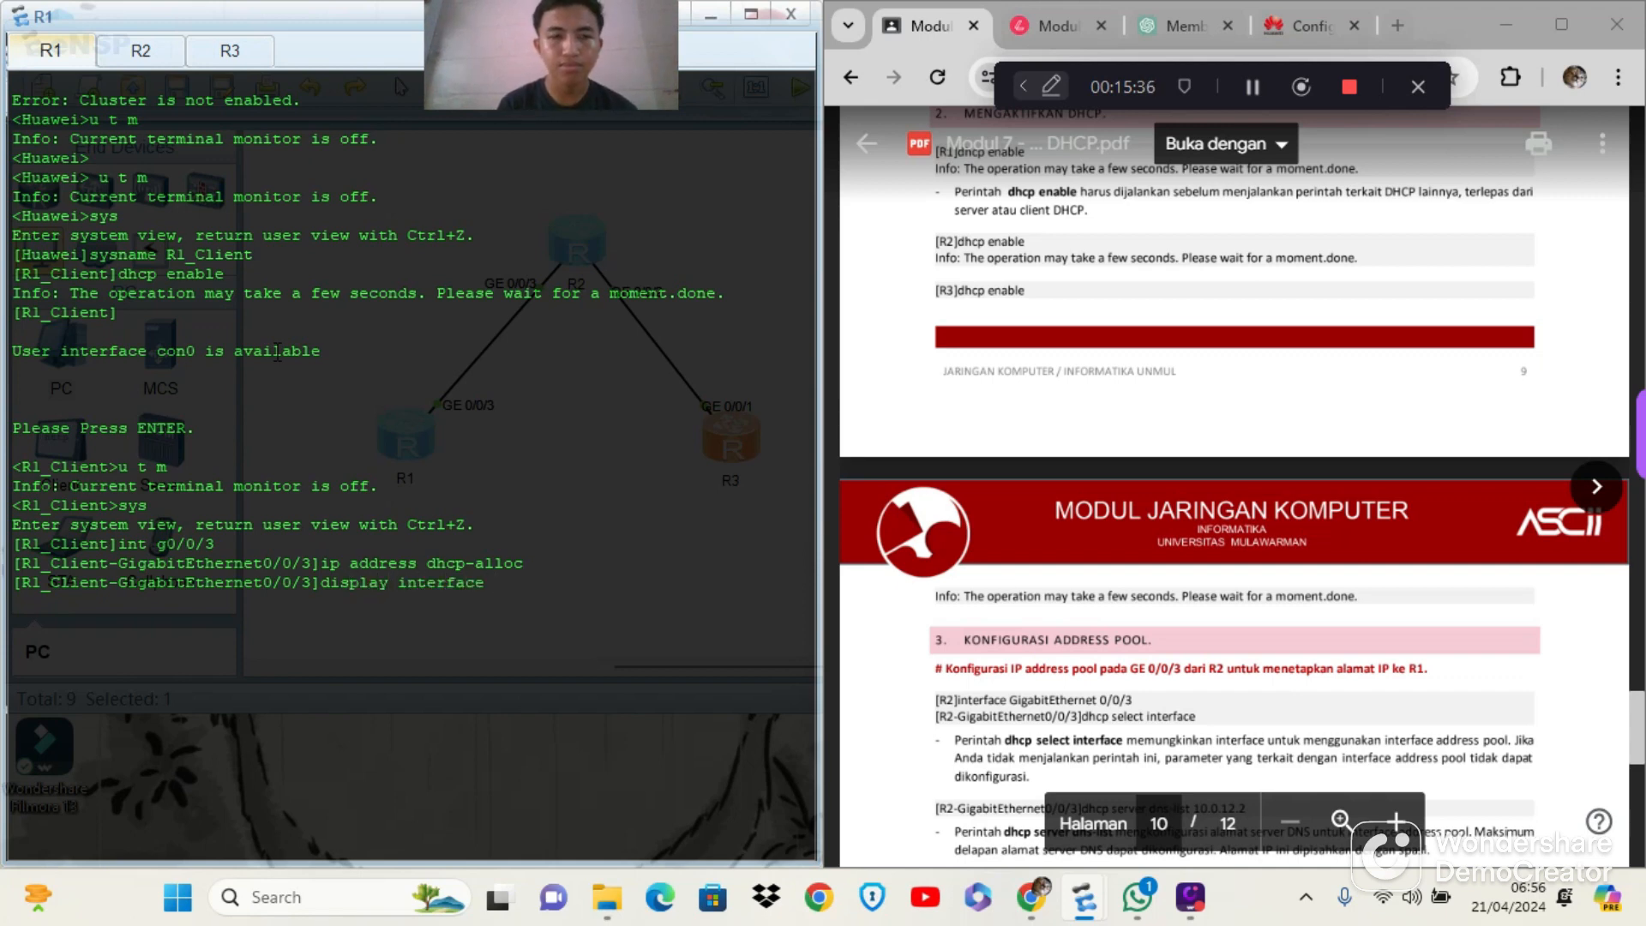
key(BackSpace)
key(BackSpace)
key(BackSpace)
key(BackSpace)
key(BackSpace)
key(BackSpace)
key(BackSpace)
key(BackSpace)
key(BackSpace)
text(ip)
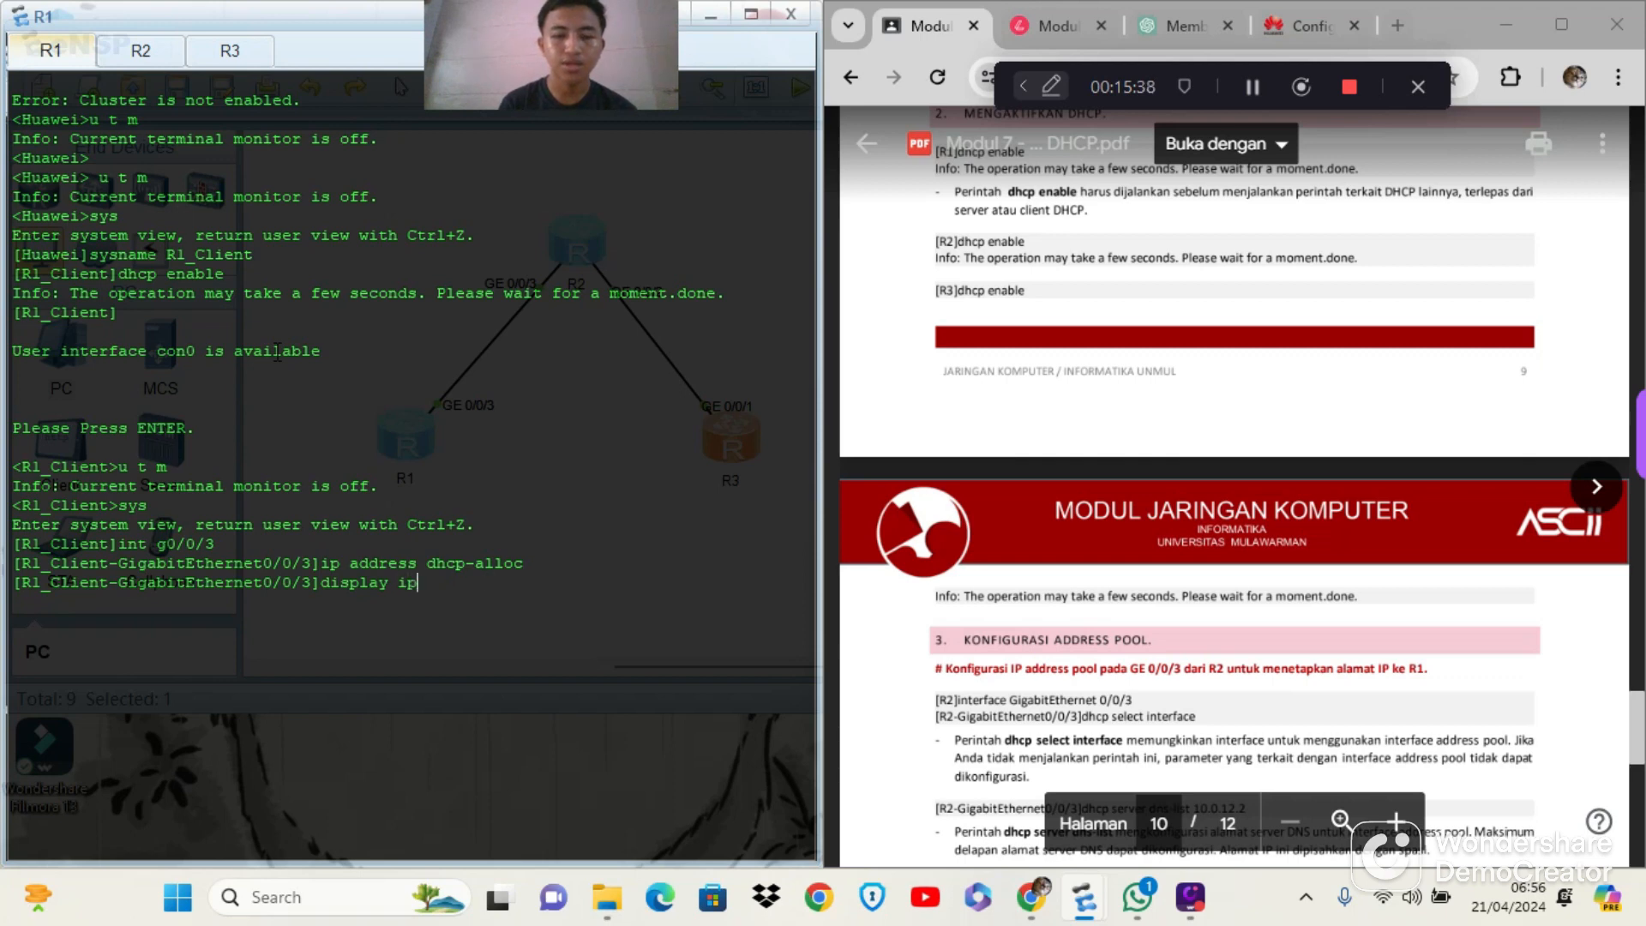
text( ad)
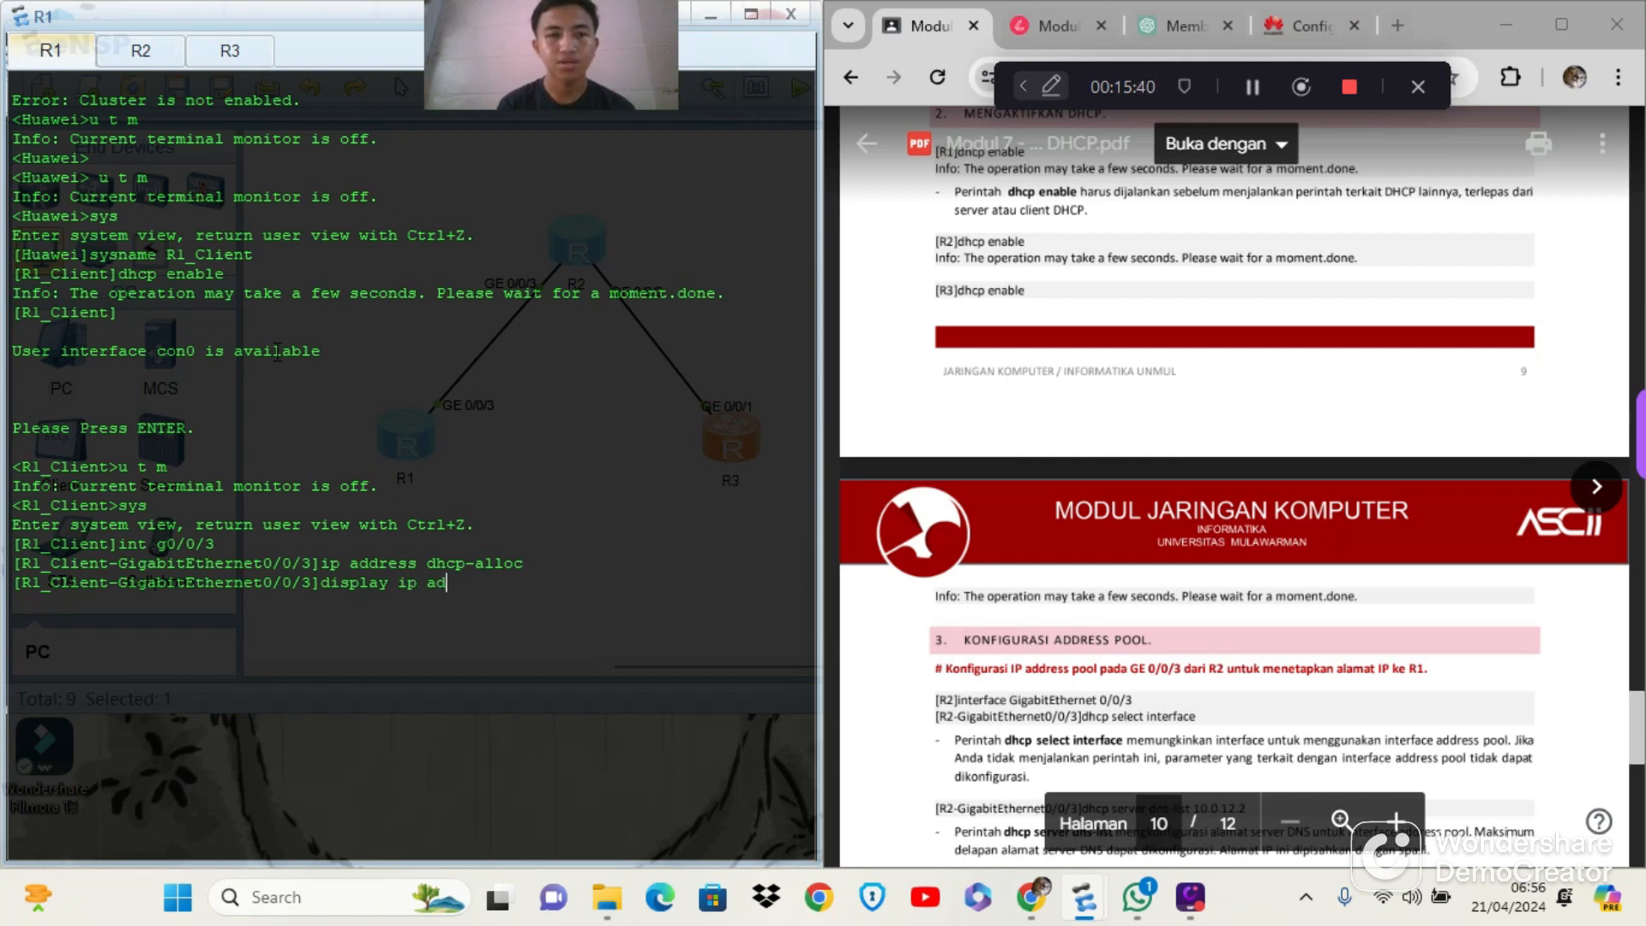
key(BackSpace)
key(BackSpace)
text(interface)
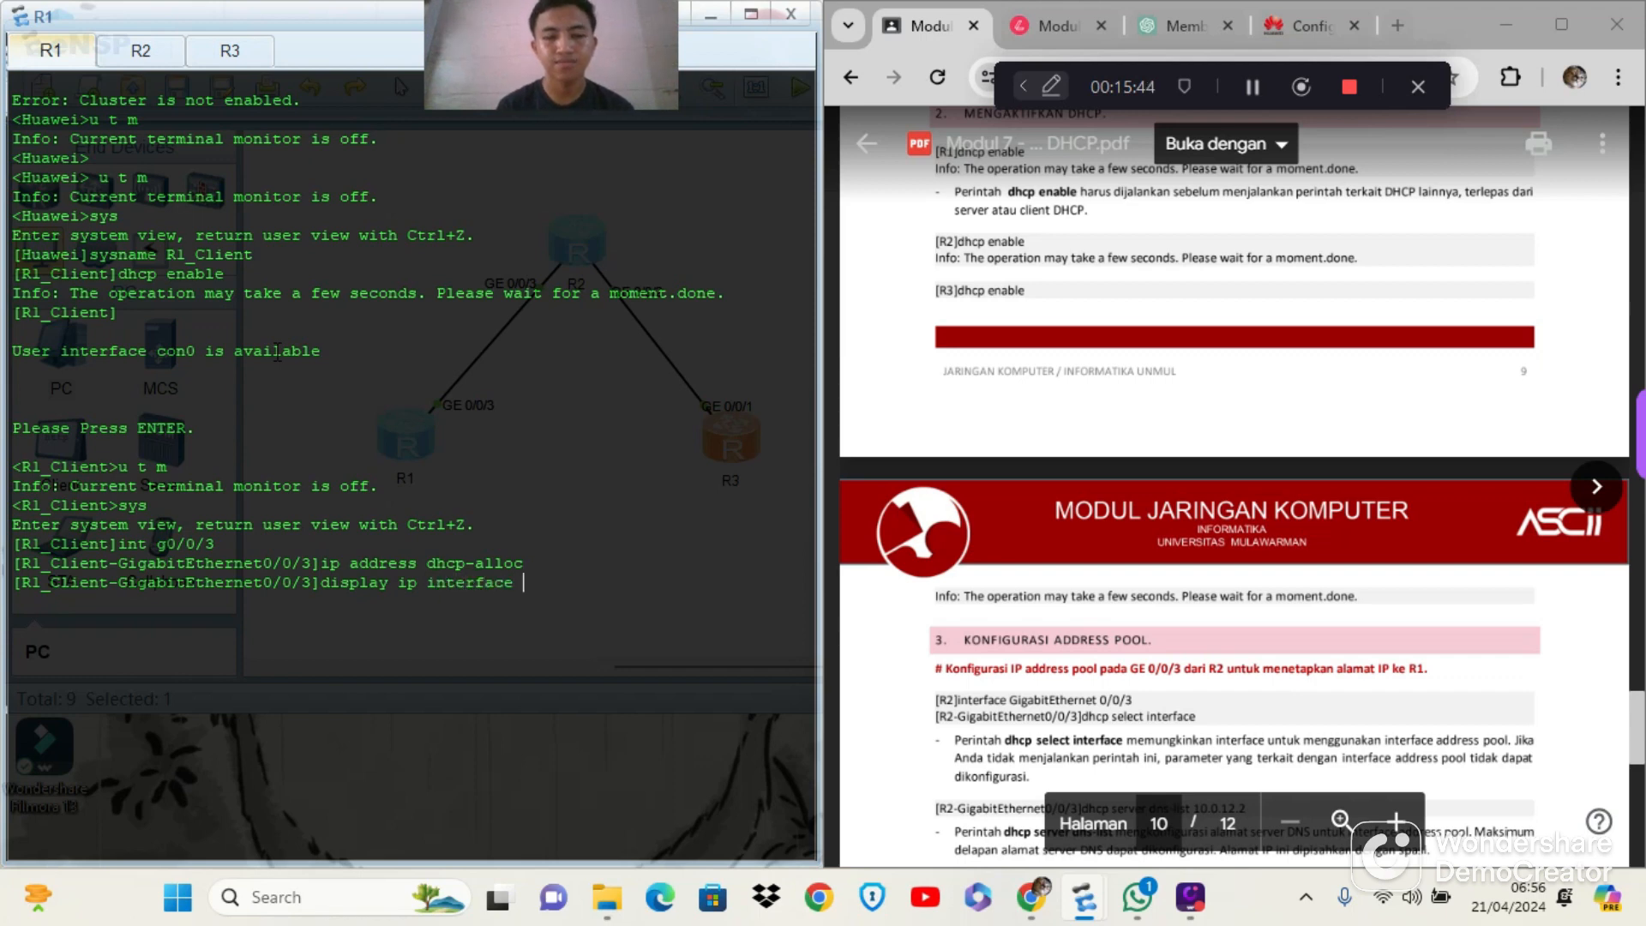
text( Gigabit)
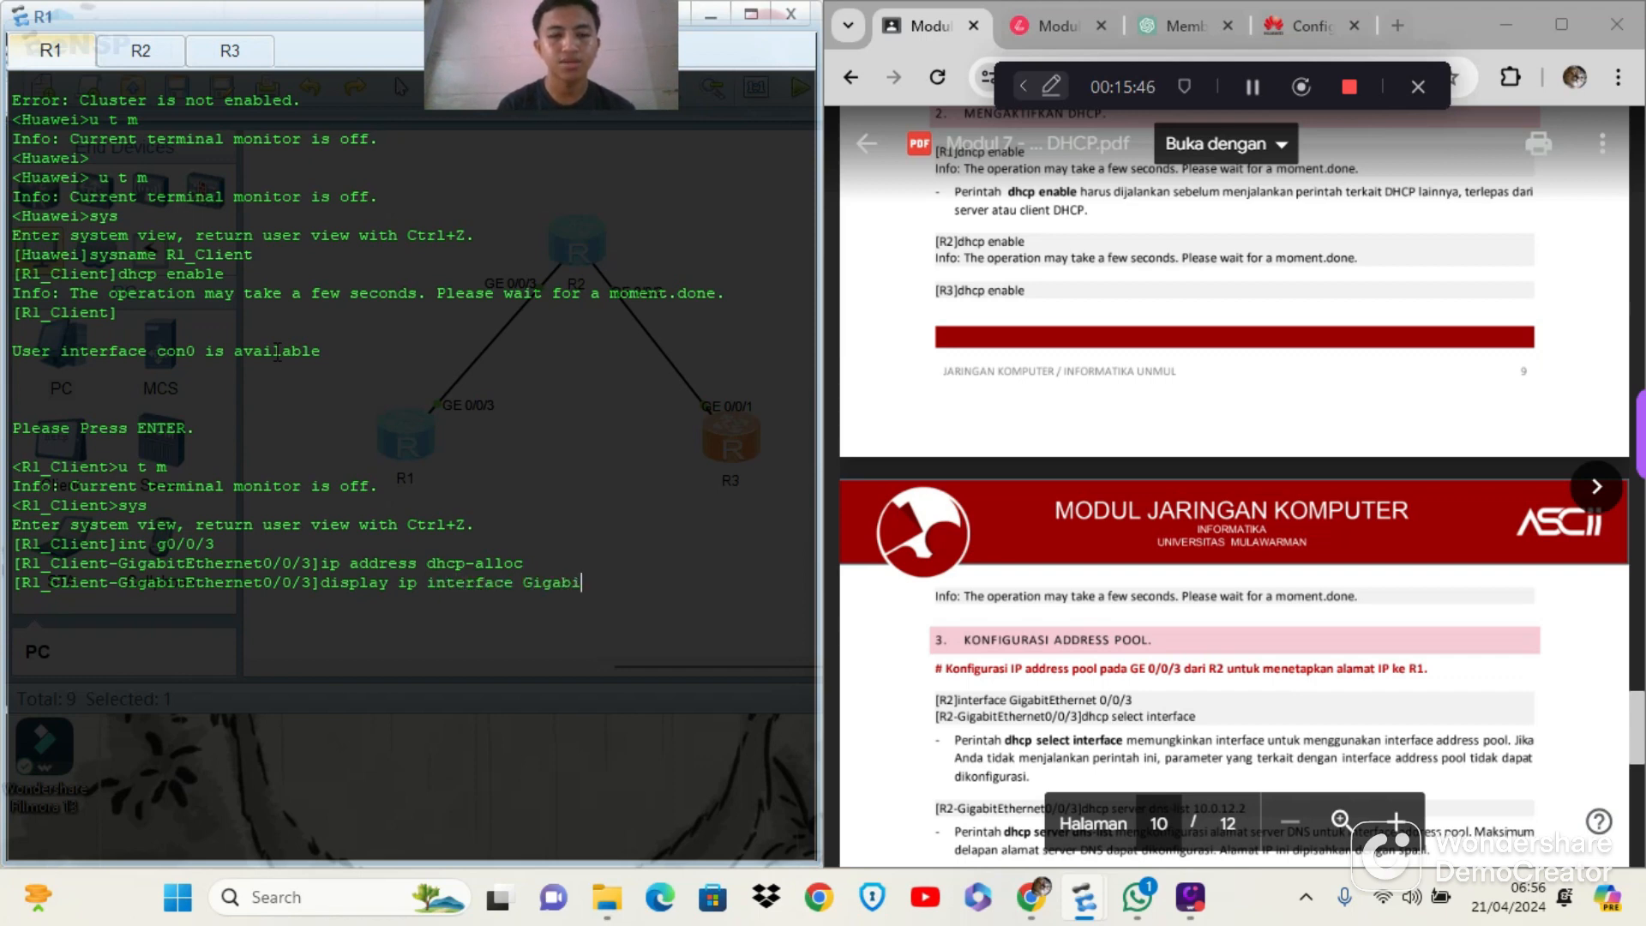
text(Ethe)
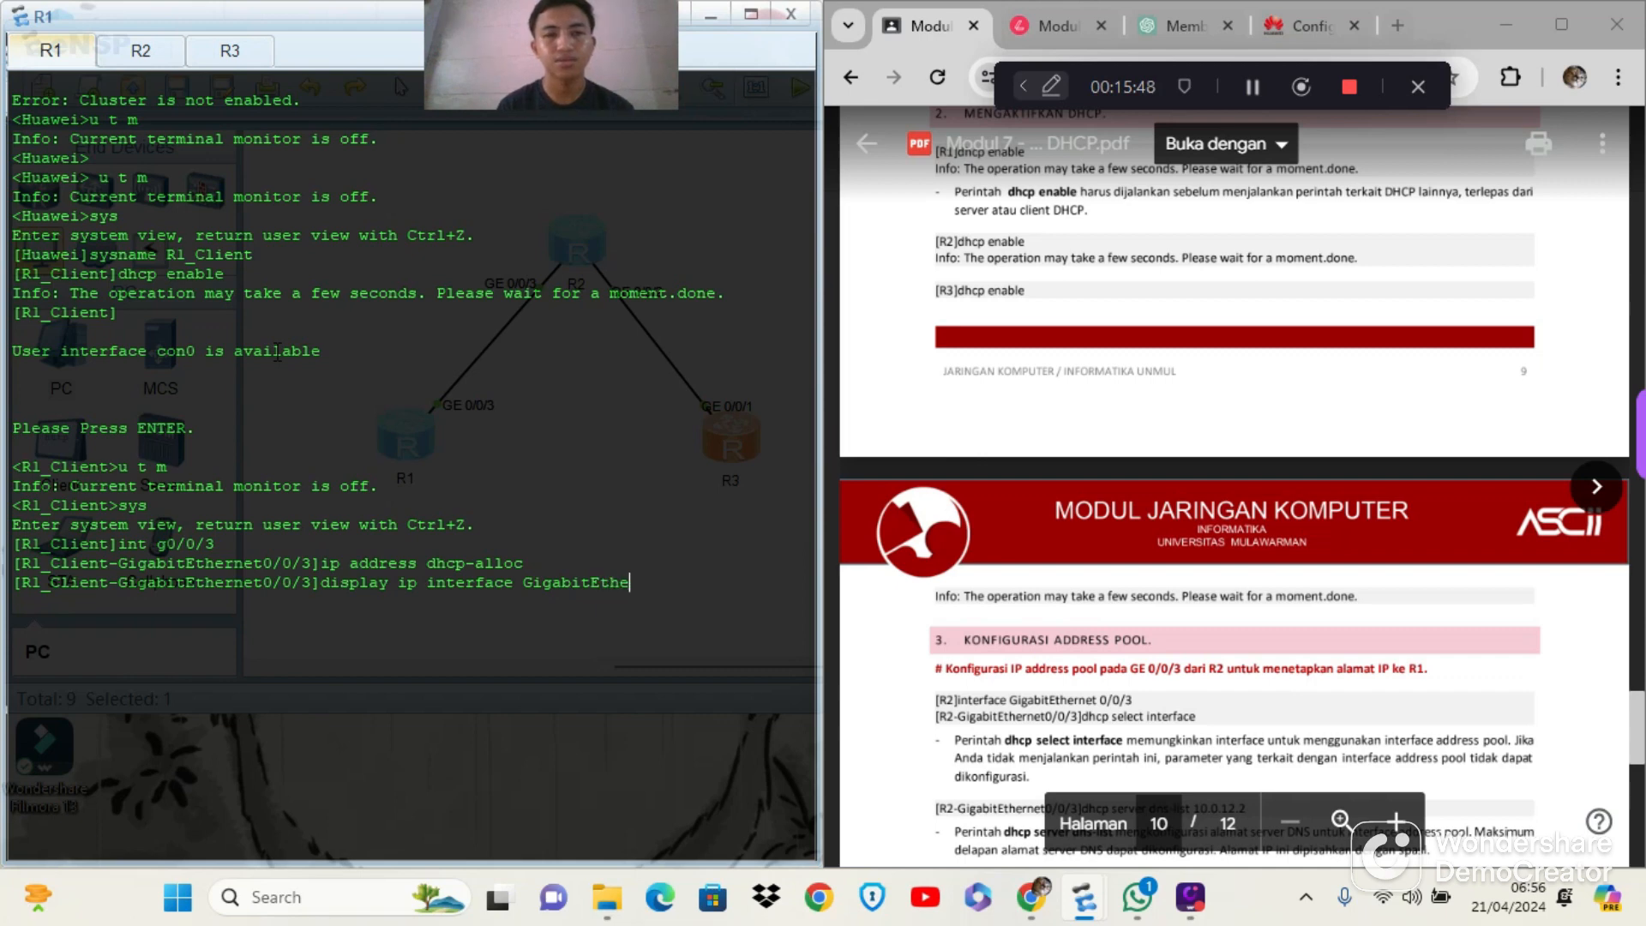
text(rnet)
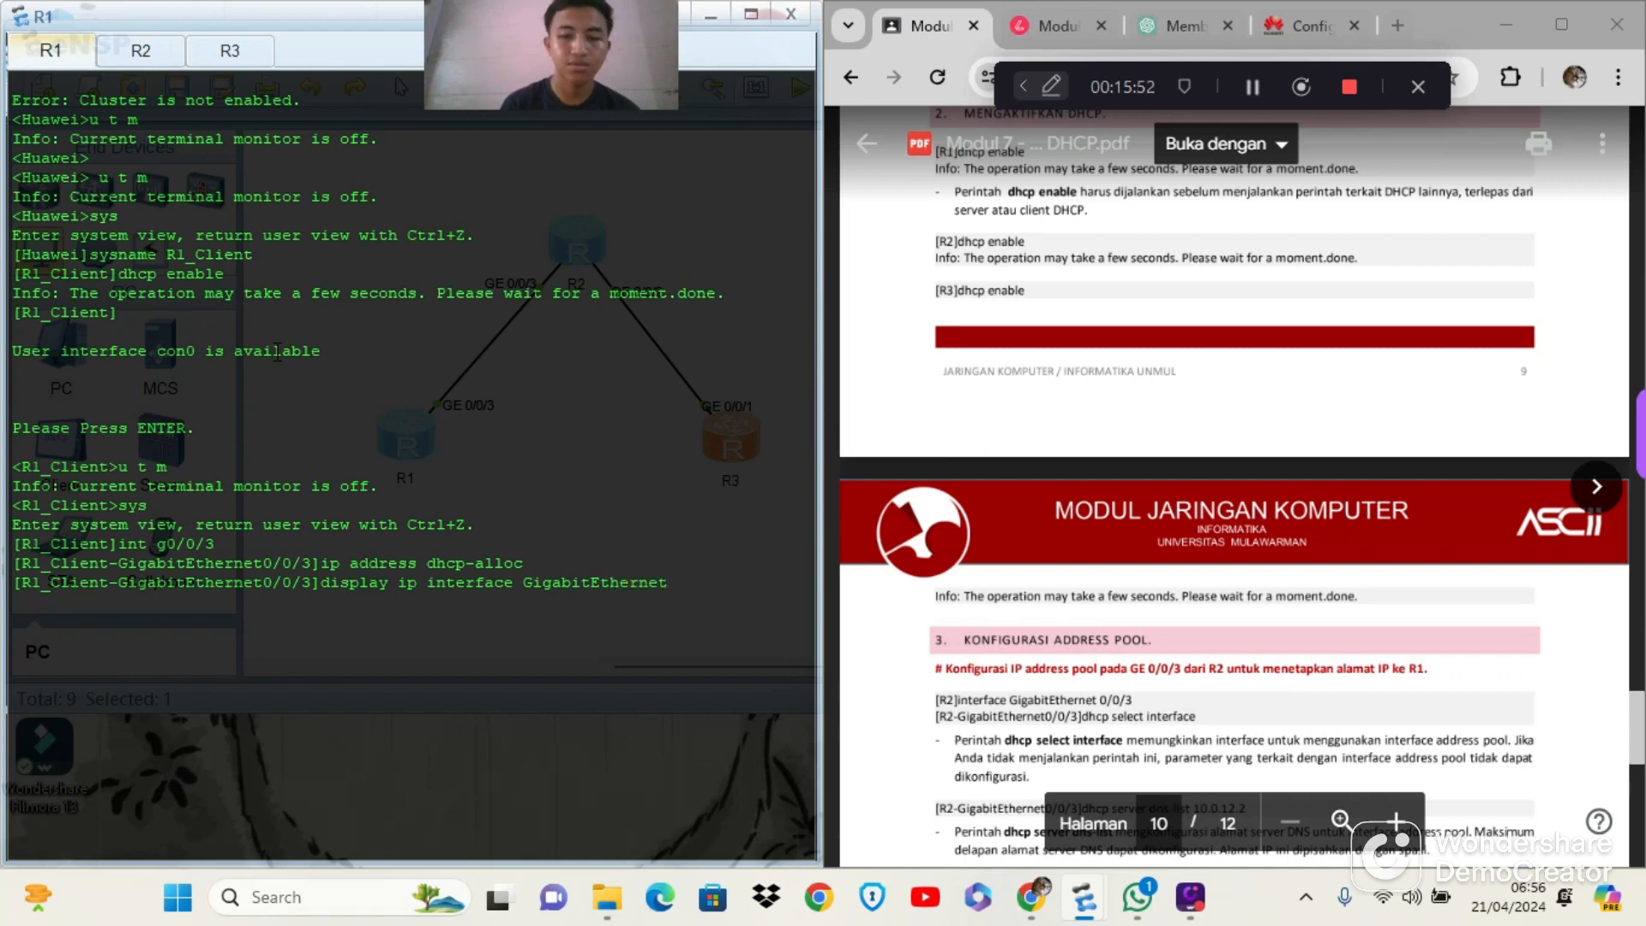
text(0/0)
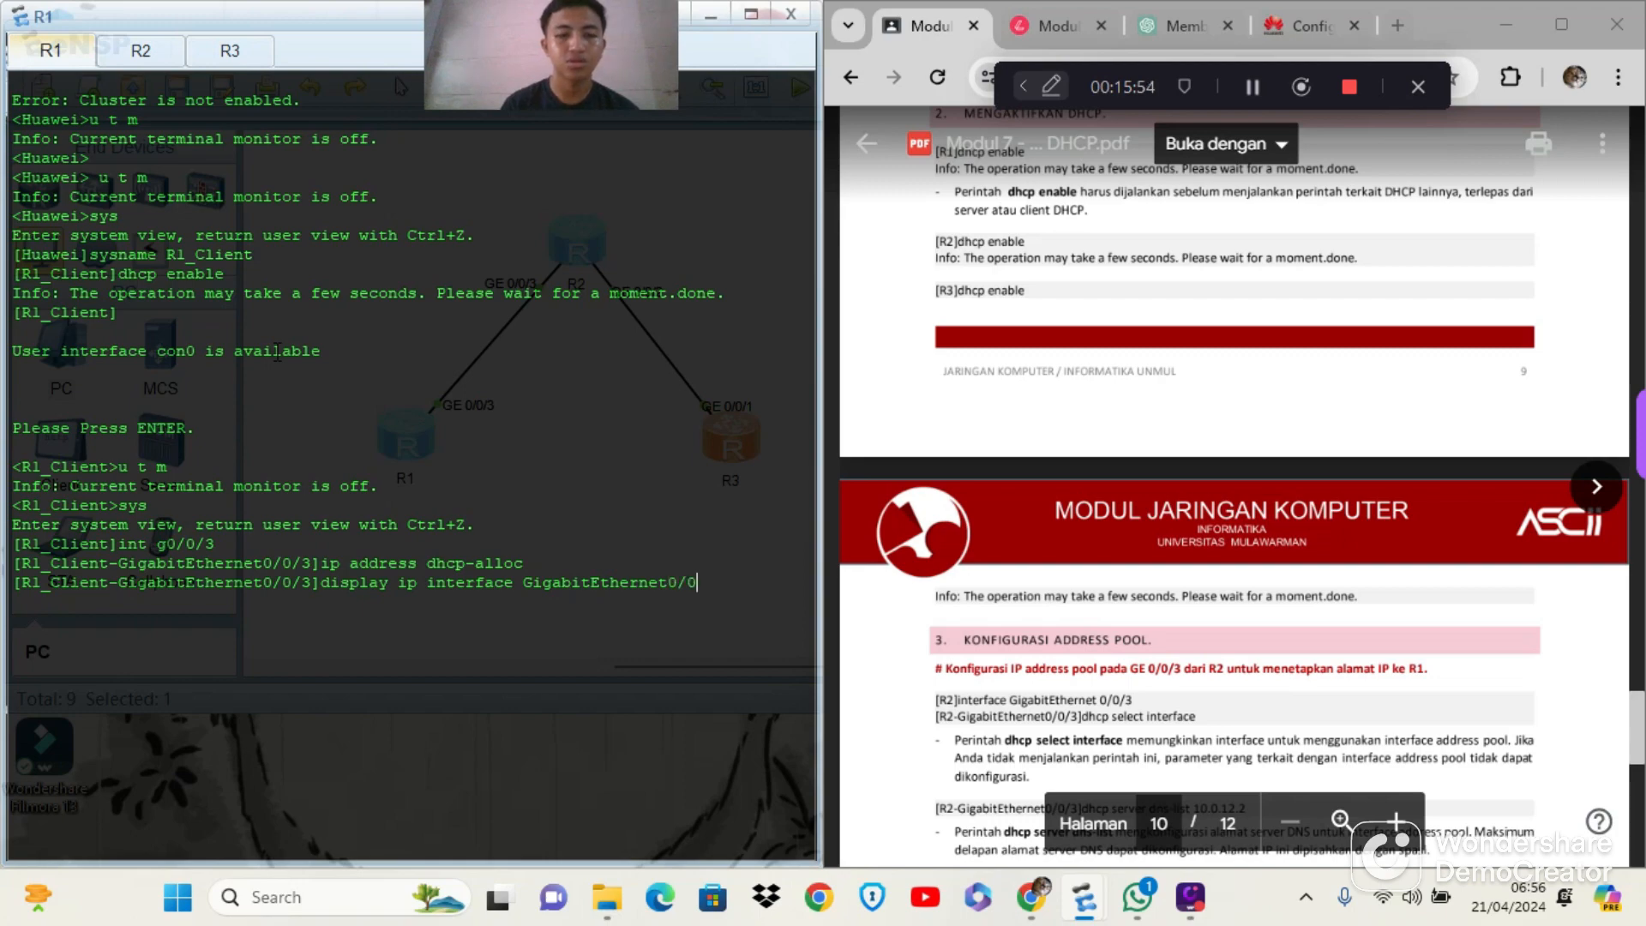
text(/3)
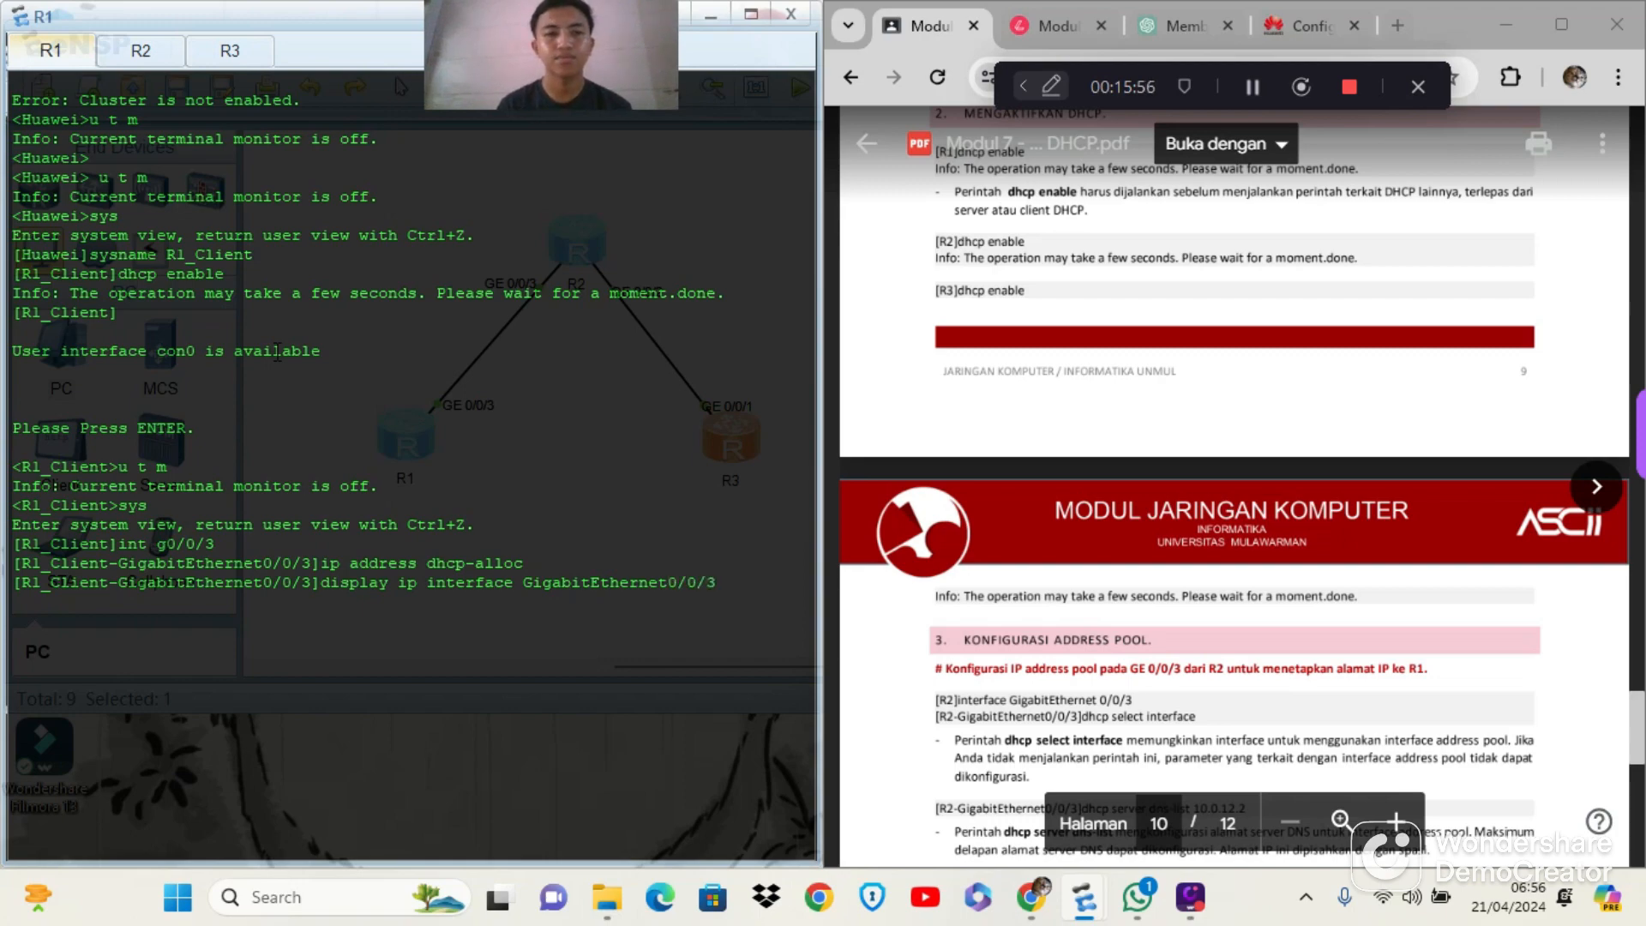
key(Return)
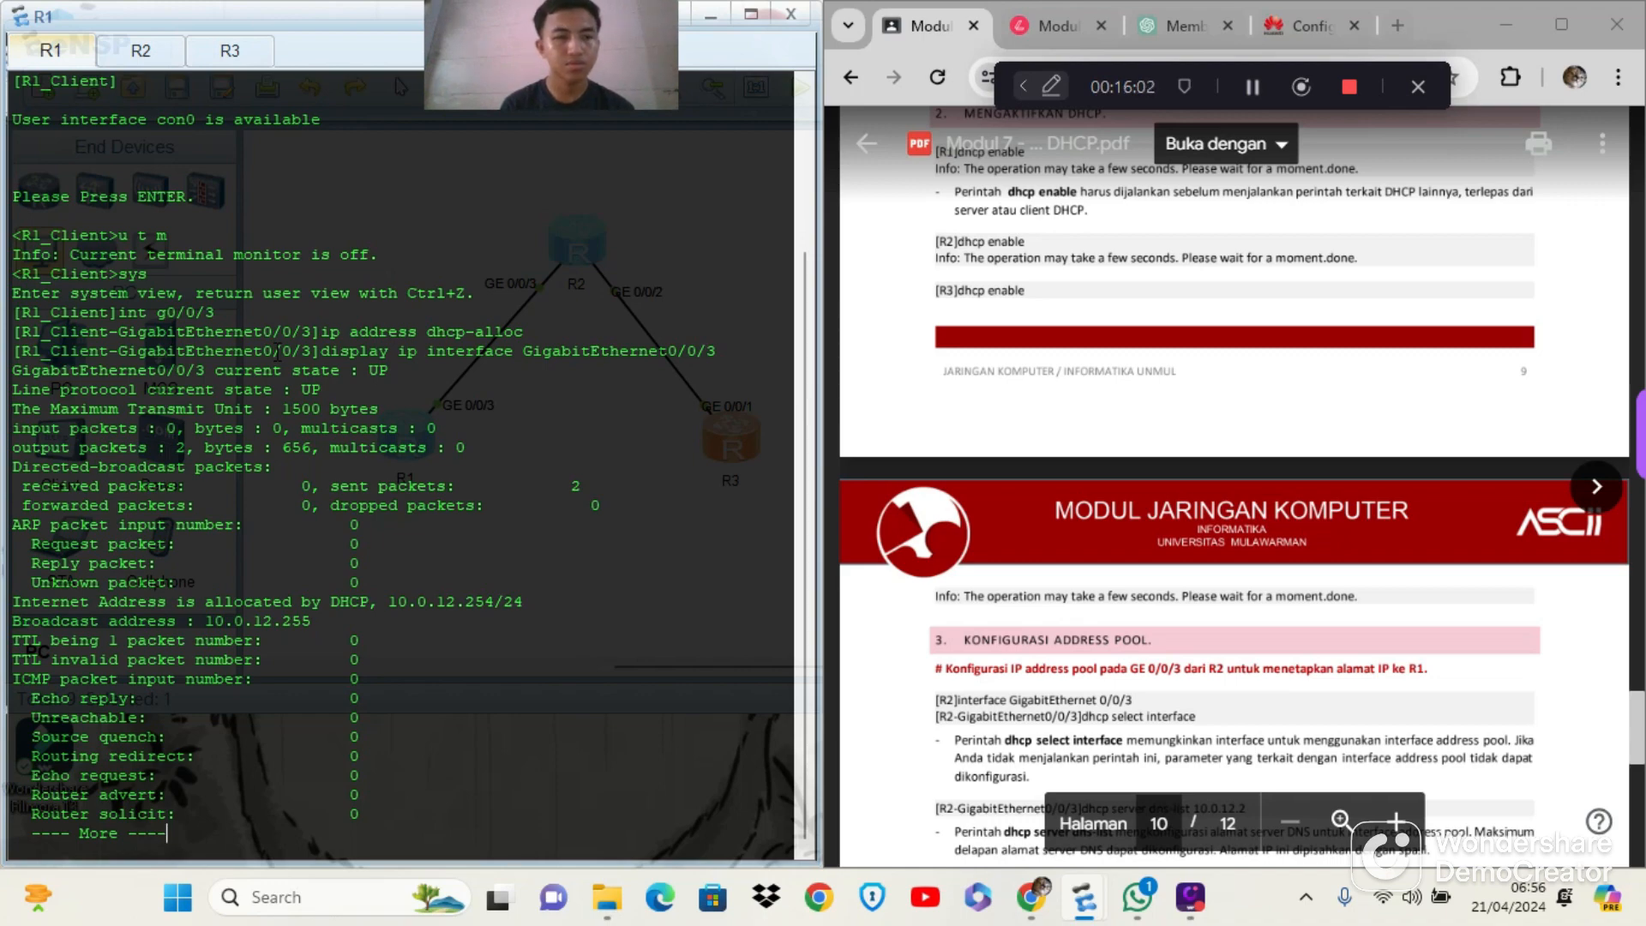
key(space)
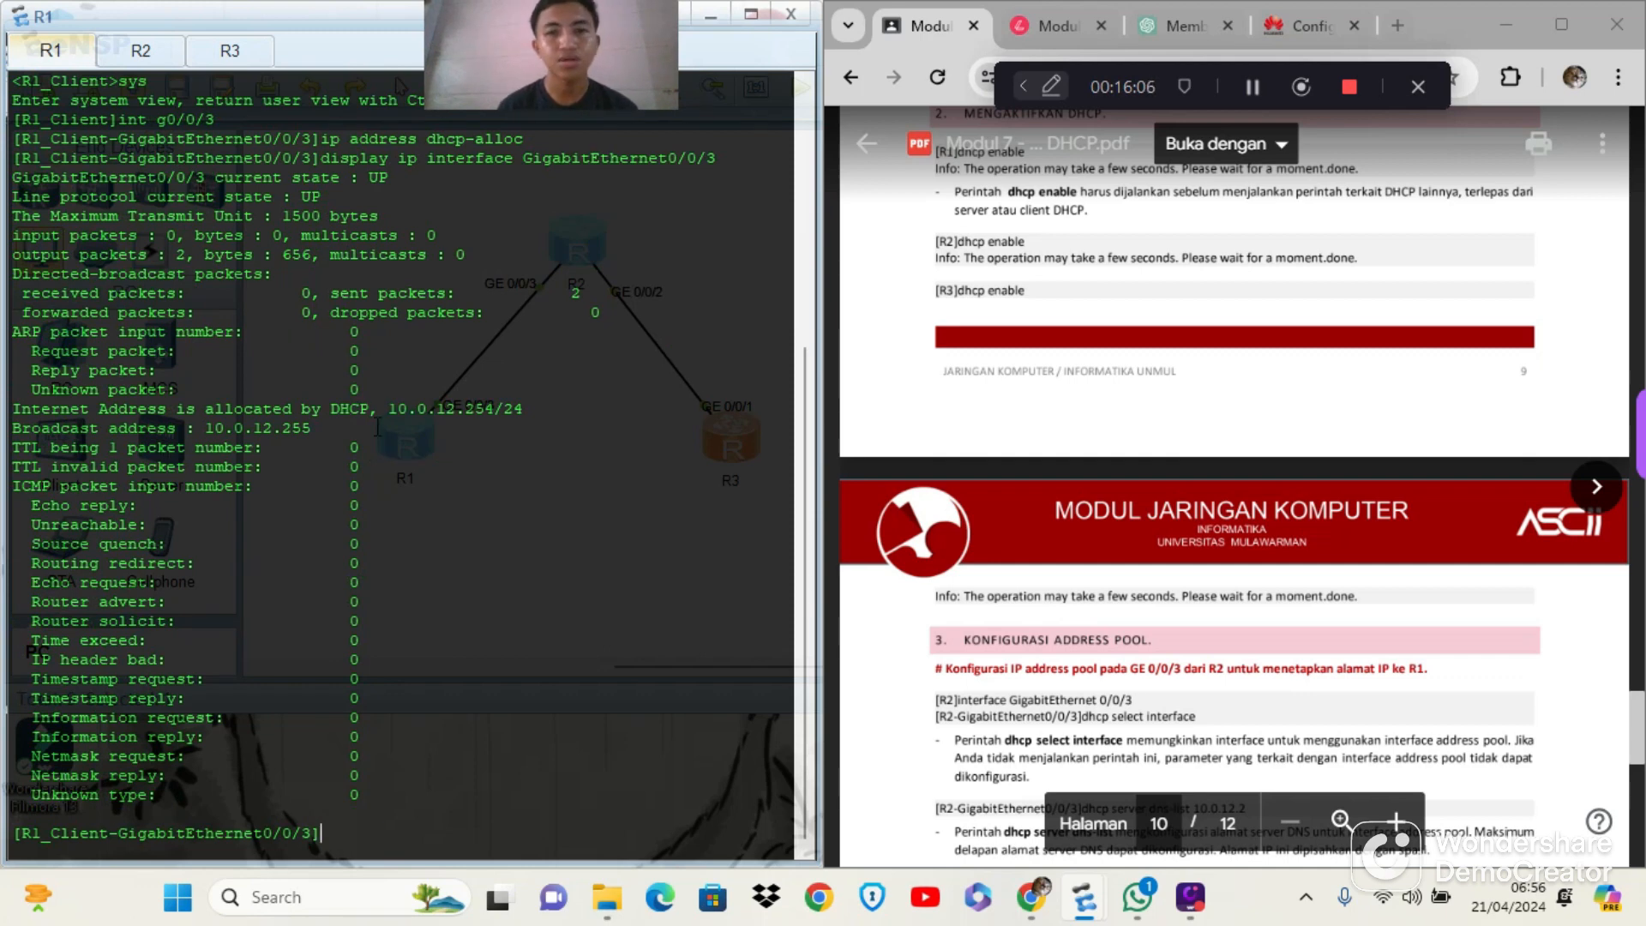
Switch to R2's console, consult the module's section 6 procedure, and list R2's address pools with display ip pool
click(140, 53)
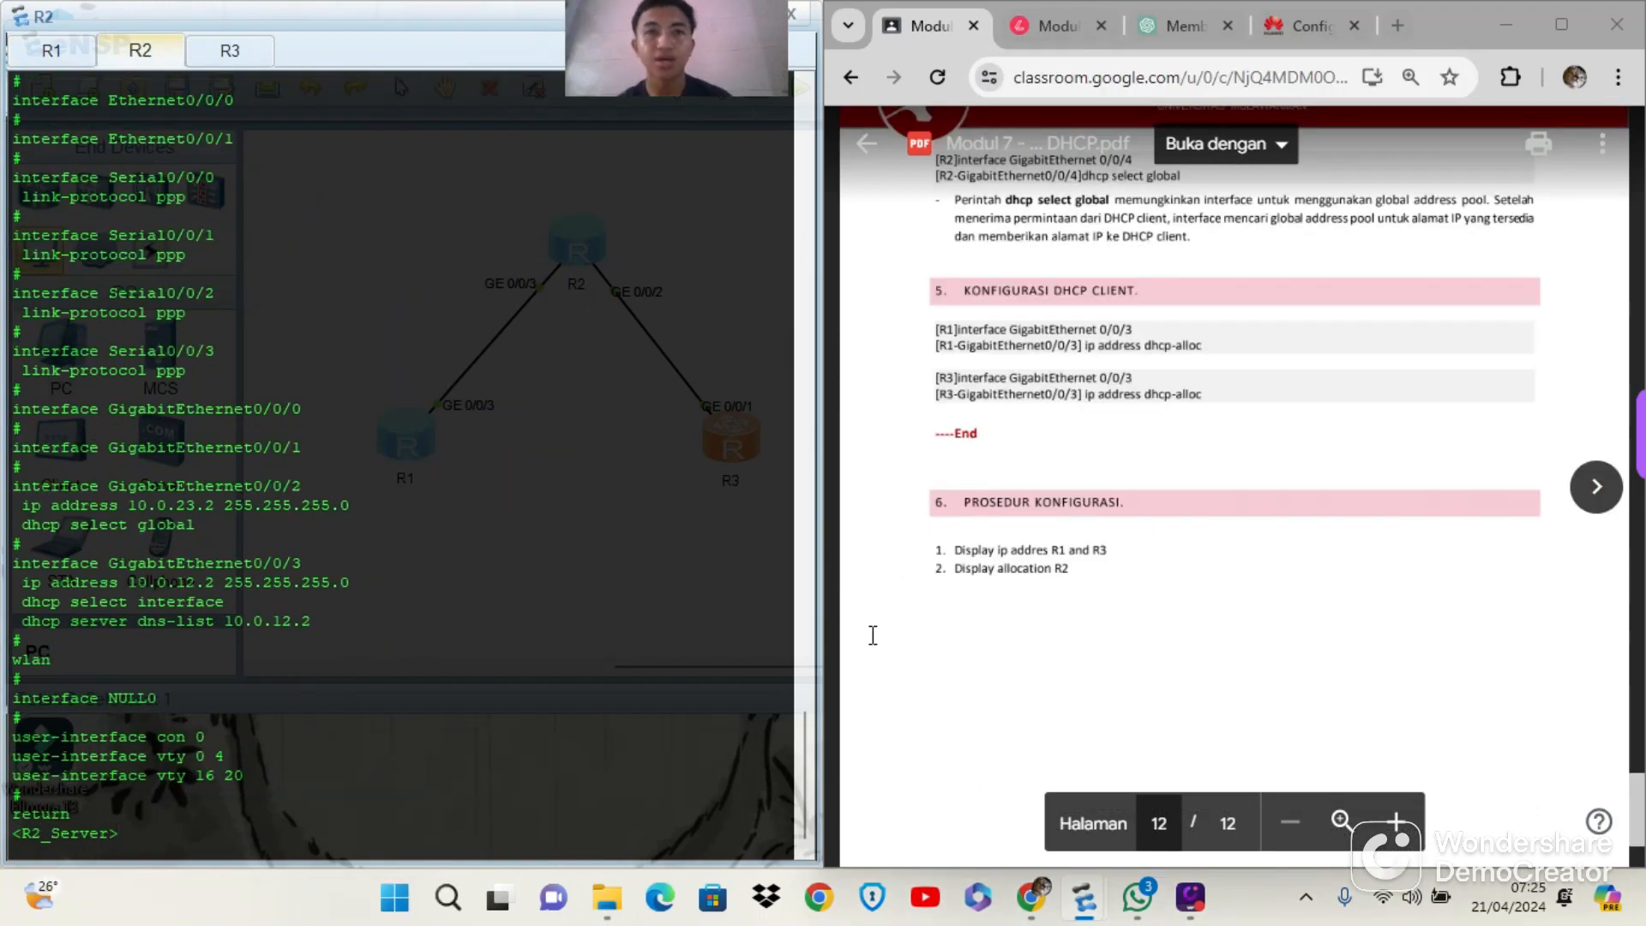
scroll(873, 634, down, 1)
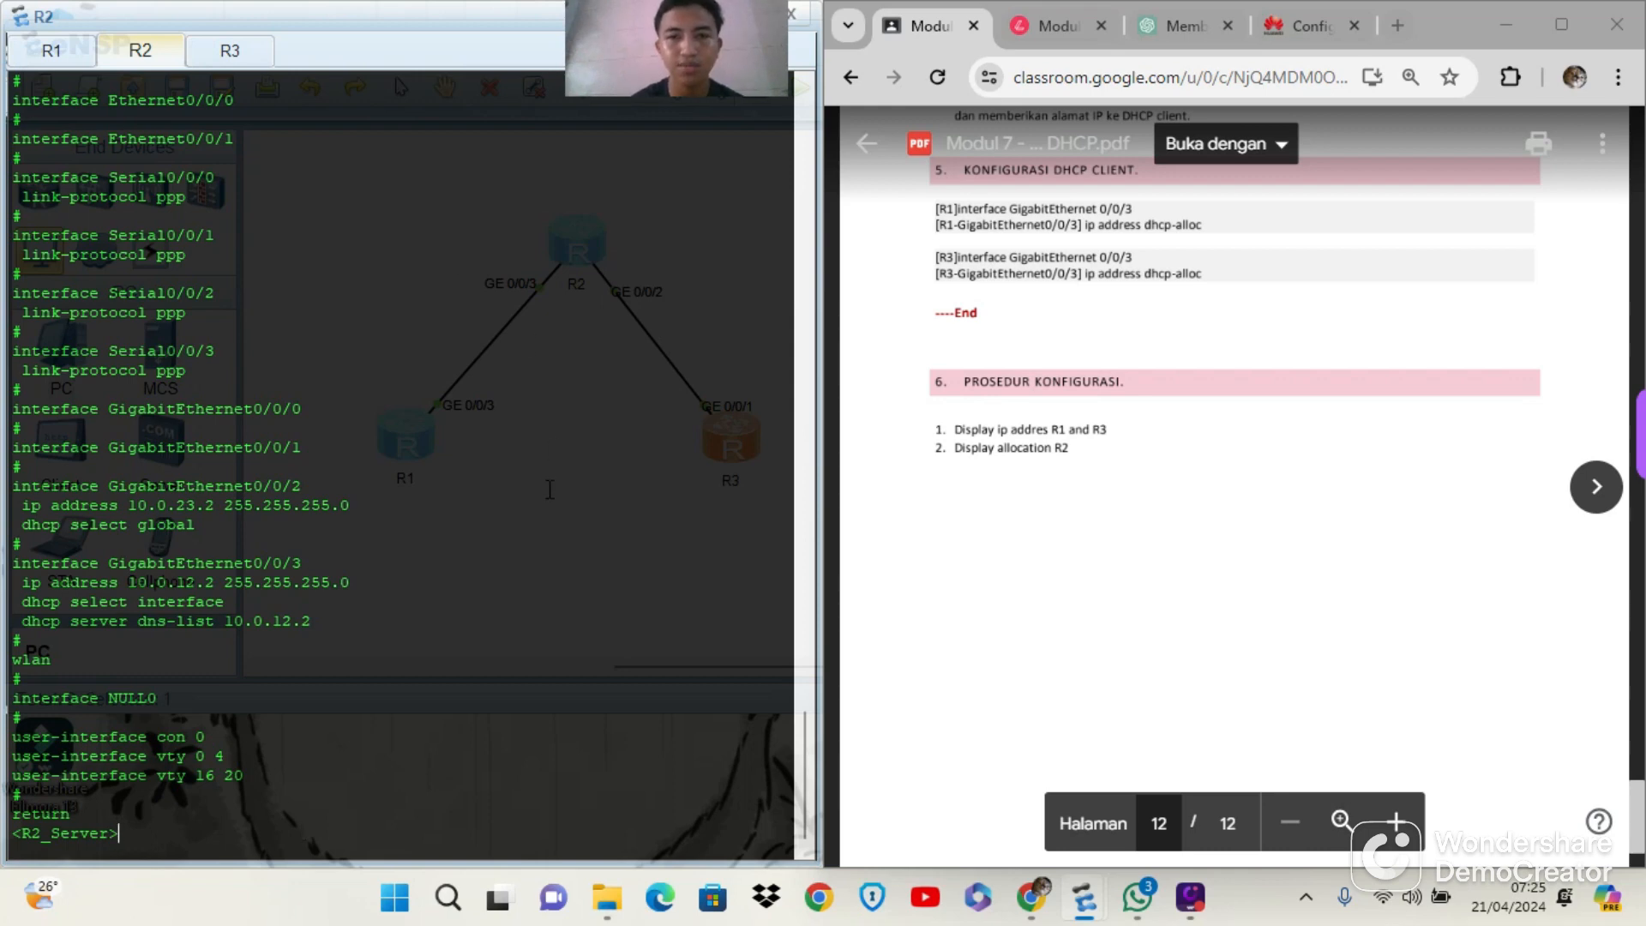
text(dis)
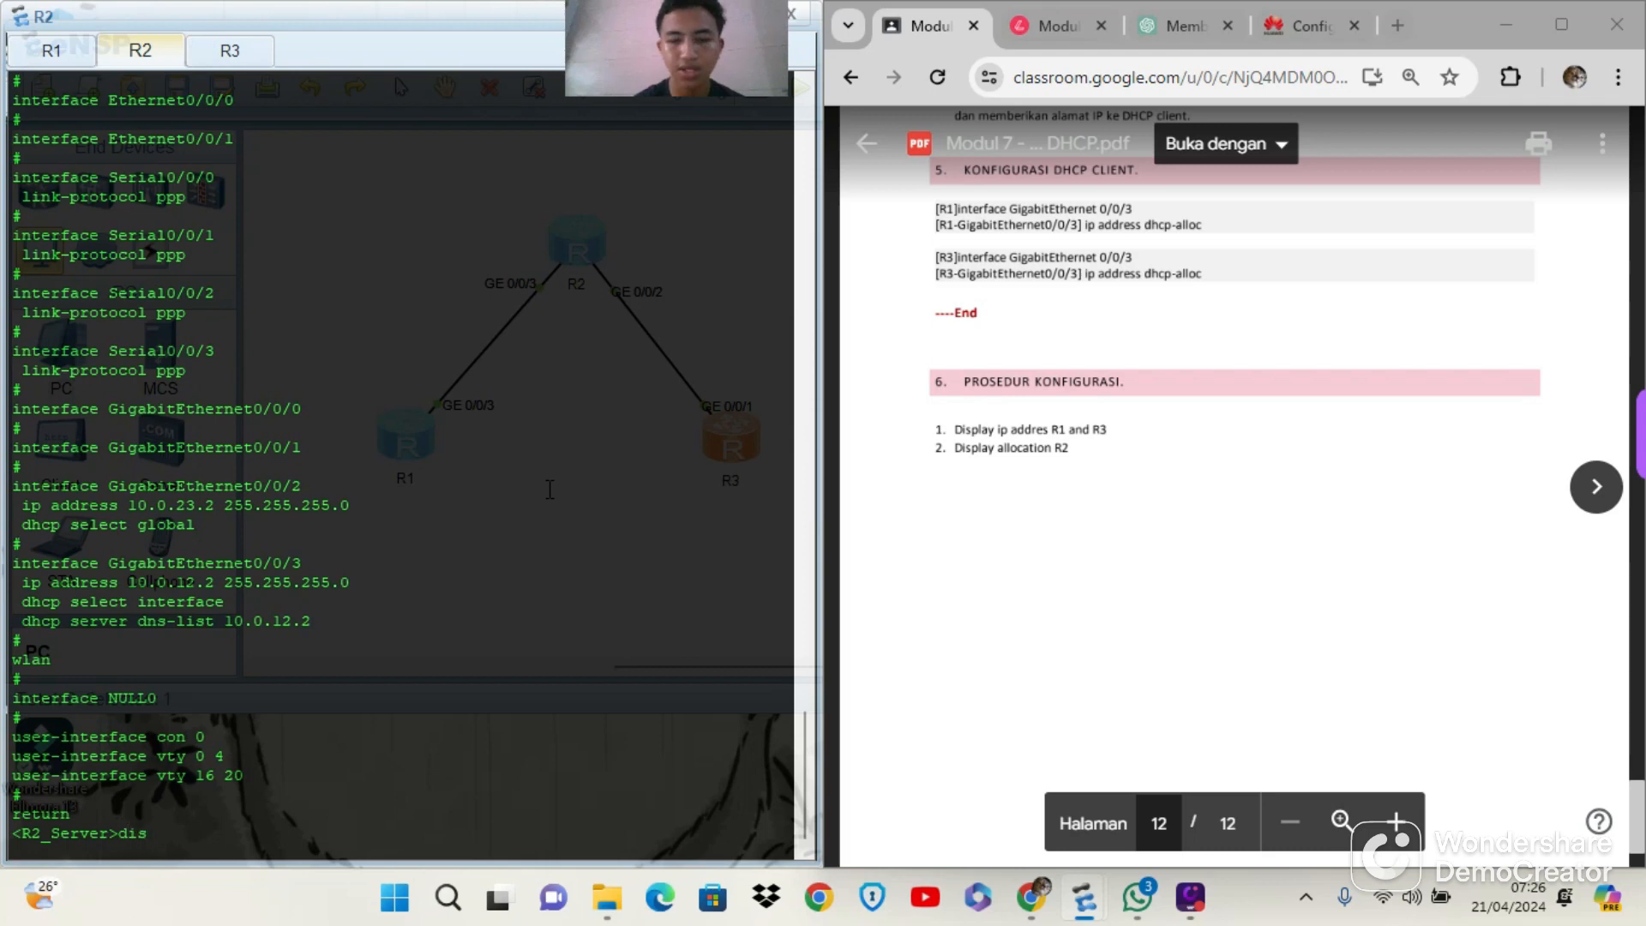
text(pla)
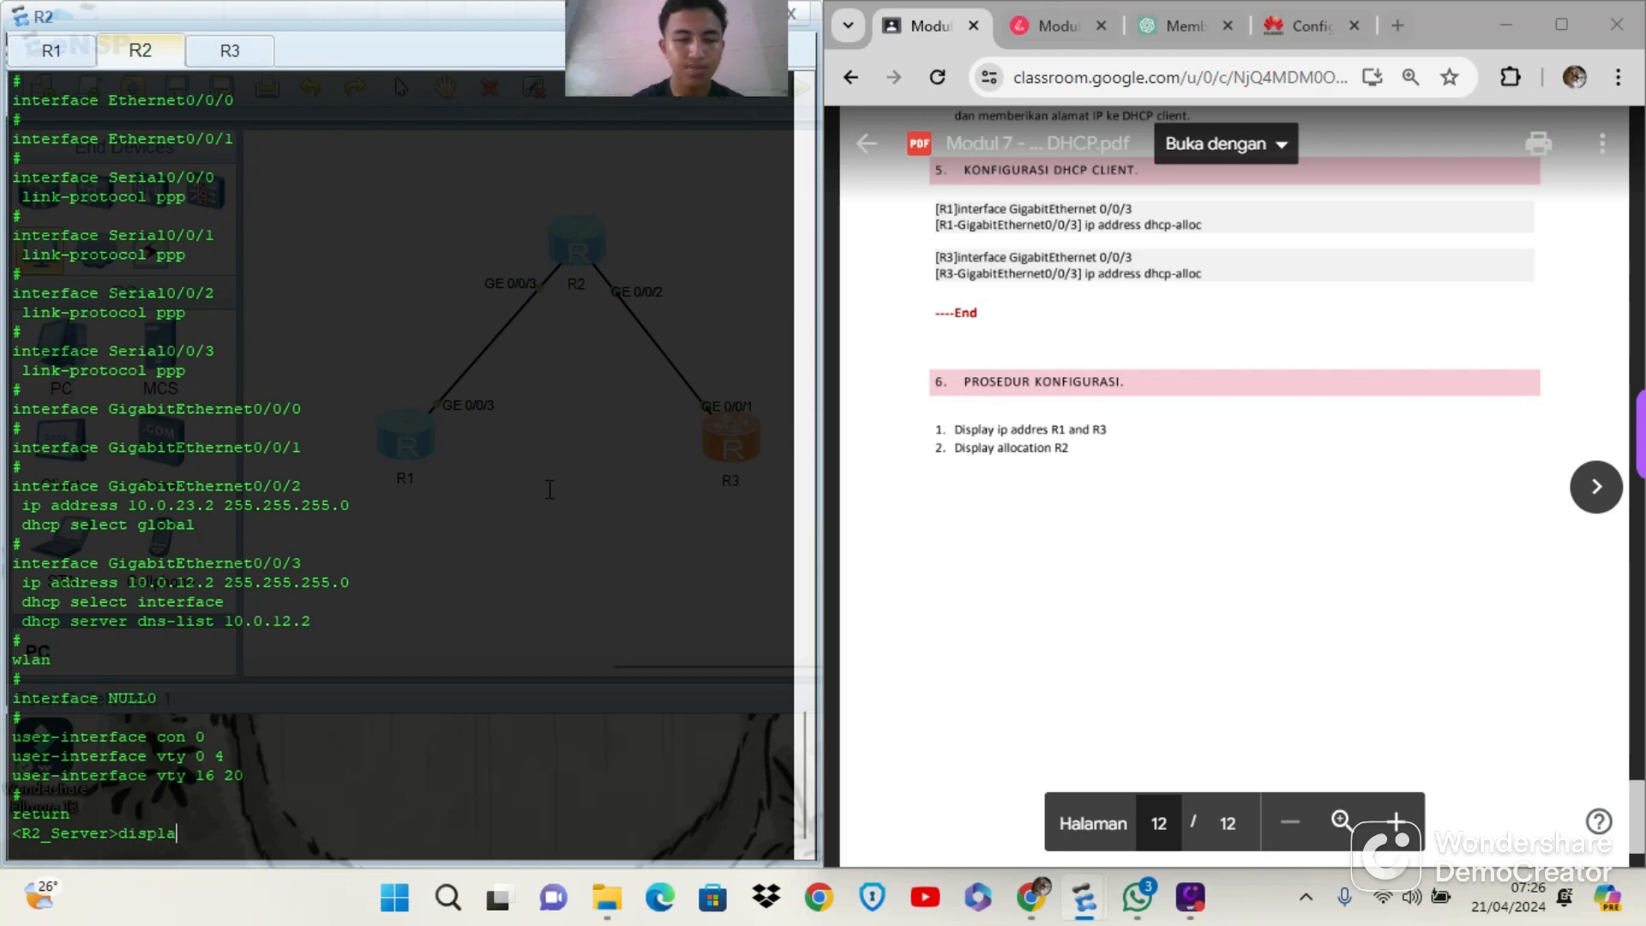
text(y ip)
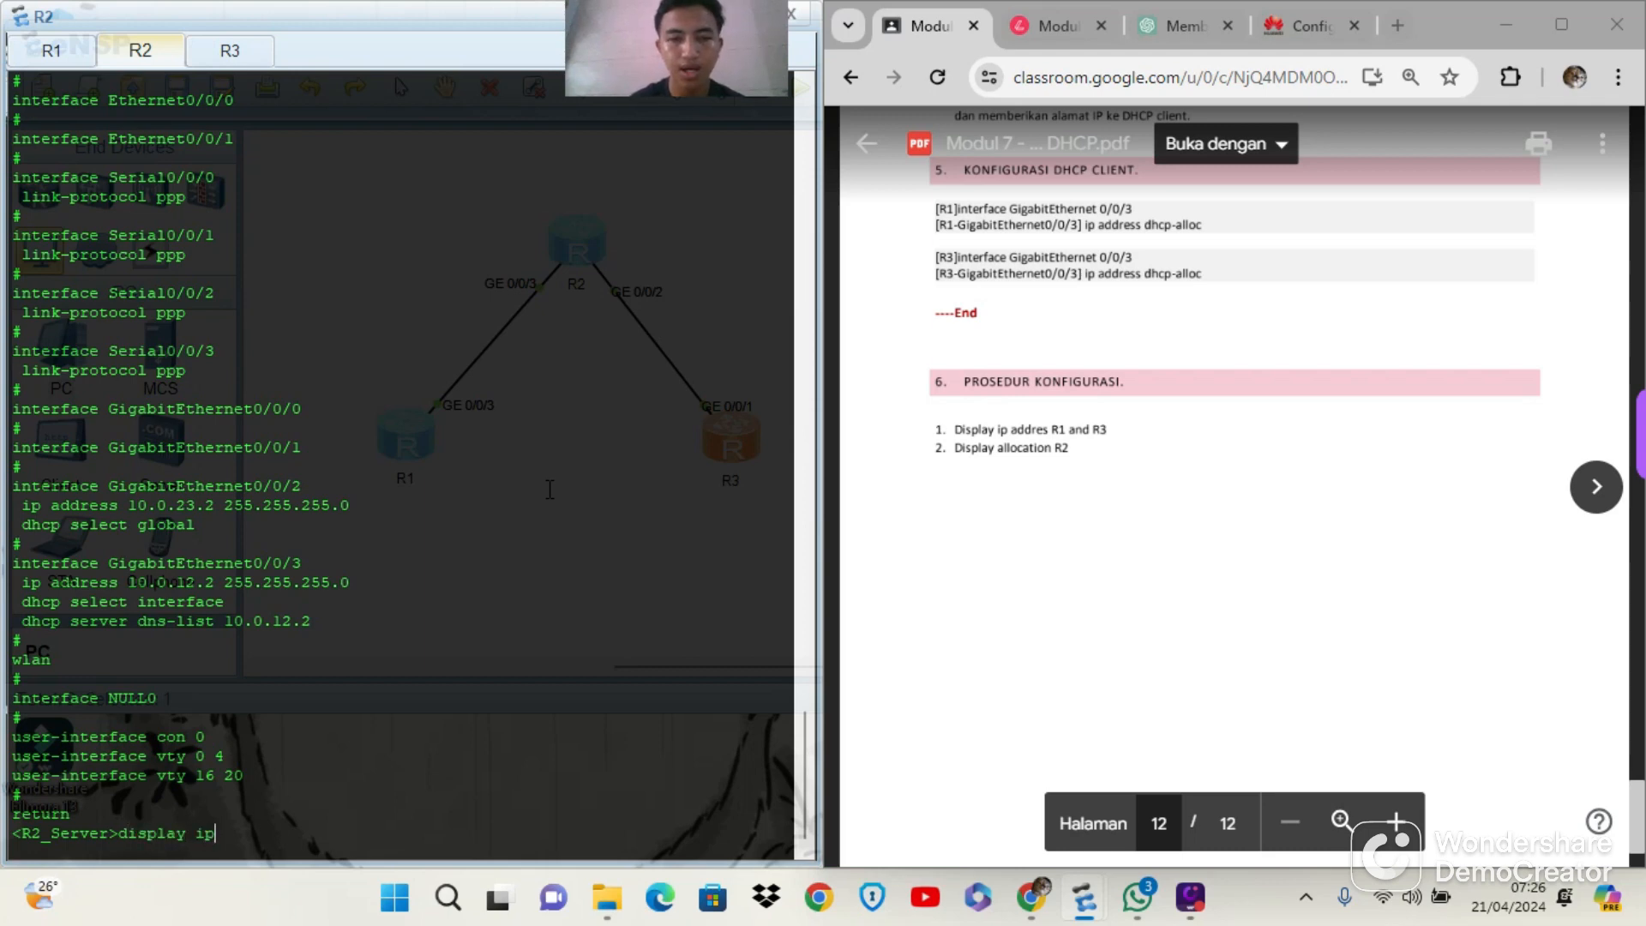
text( pool)
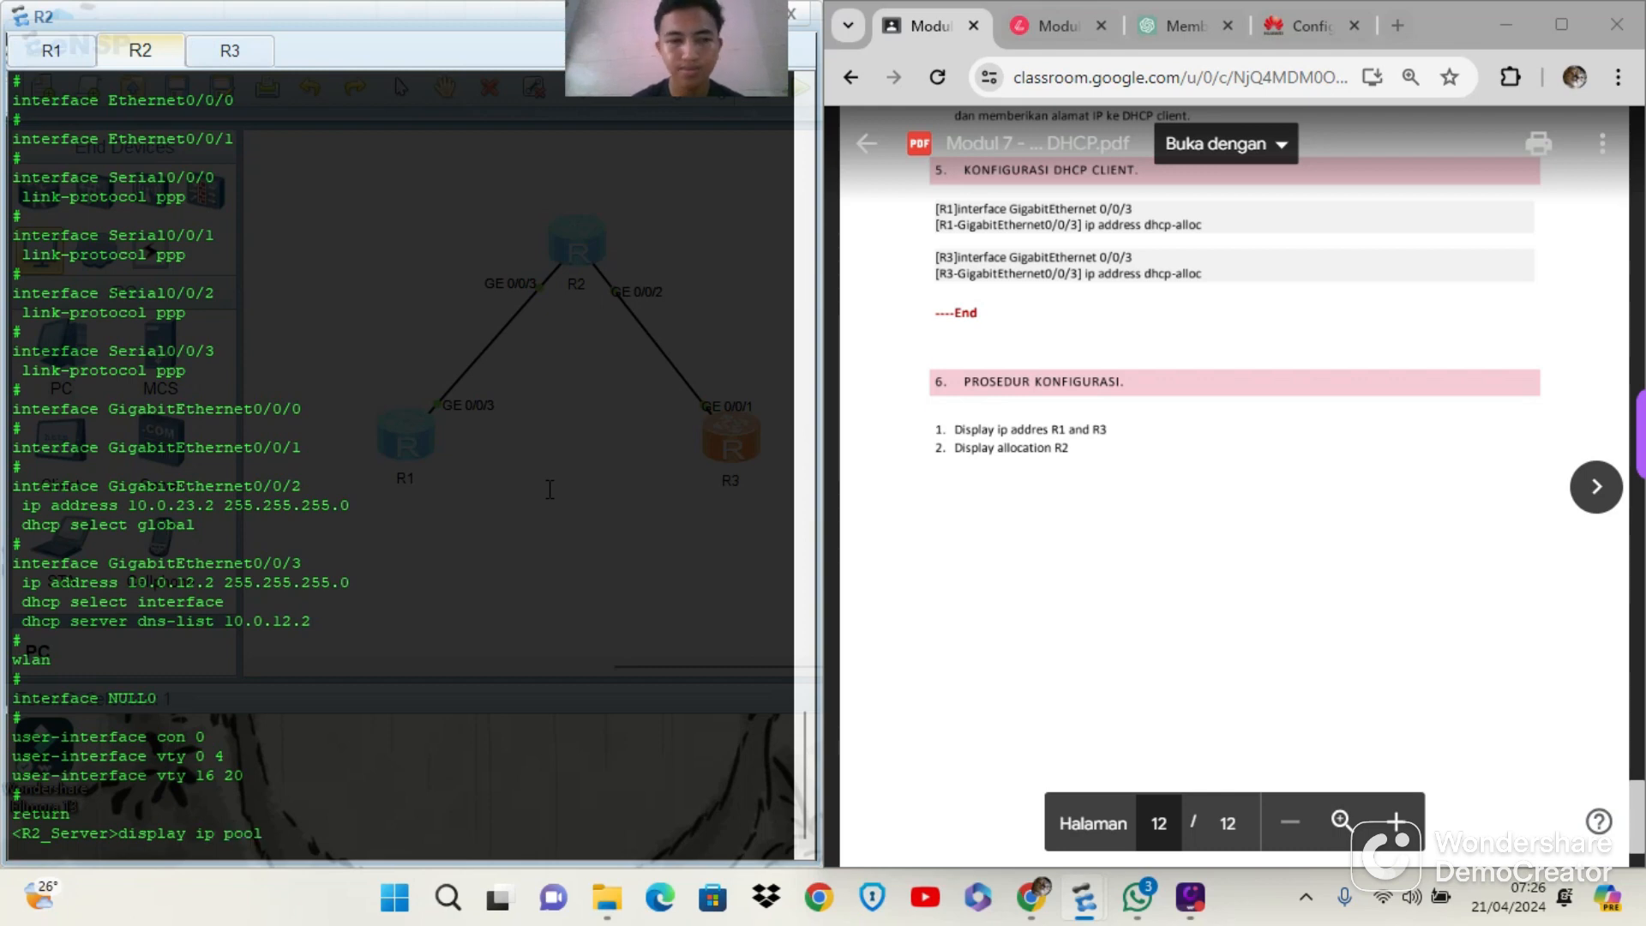
key(Return)
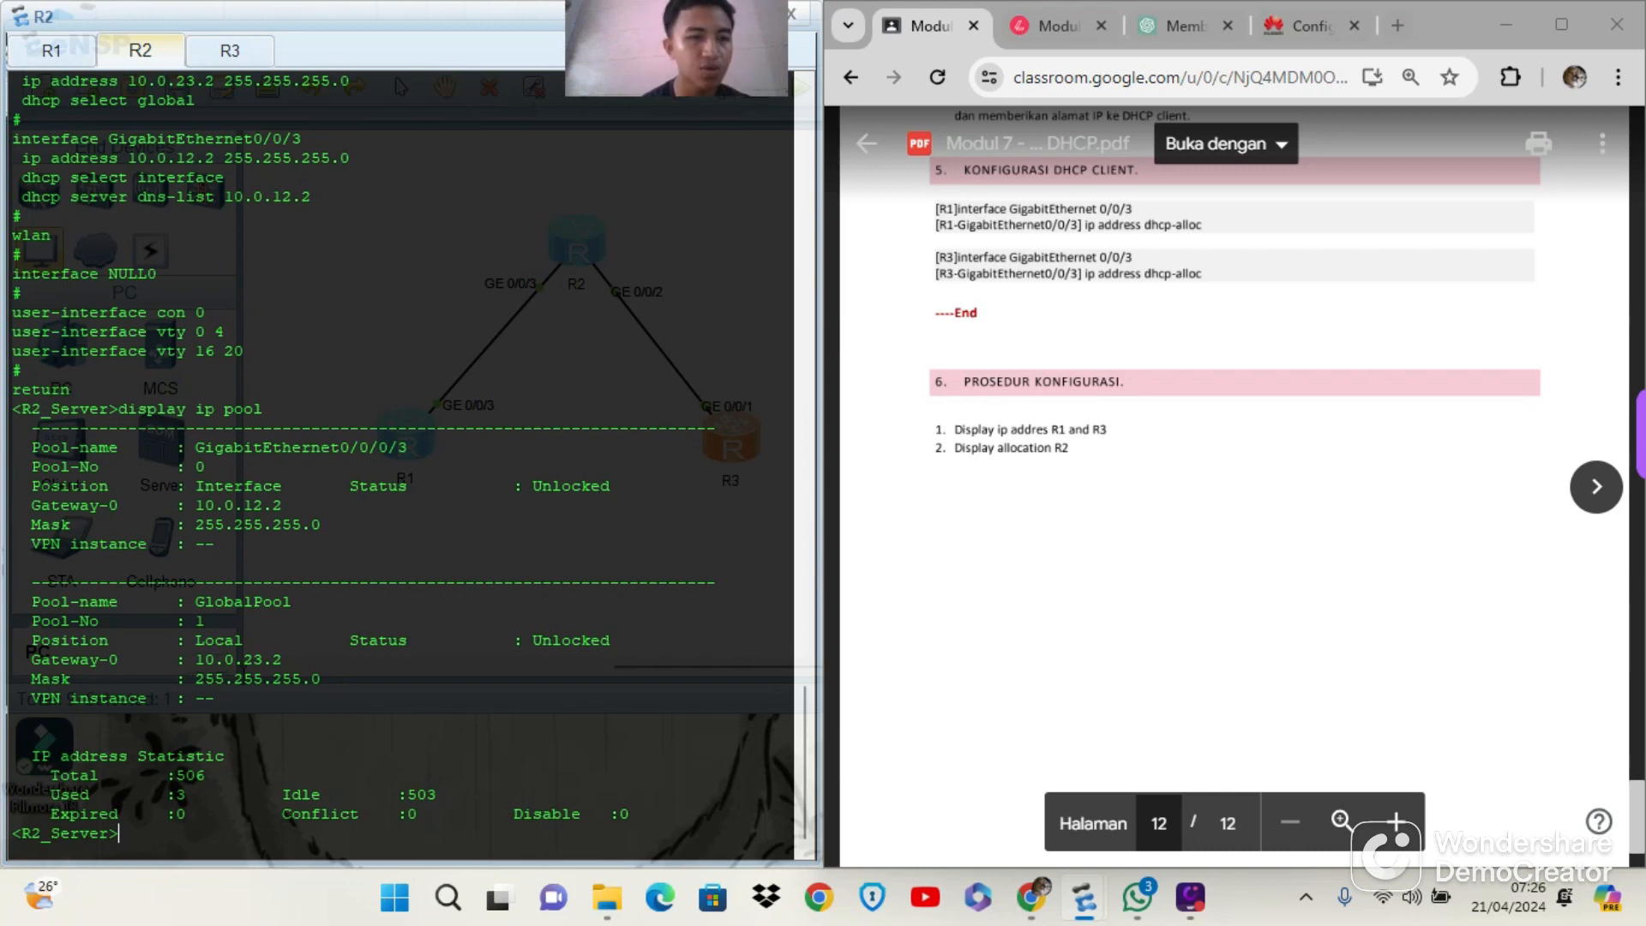
scroll(368, 563, up, 1)
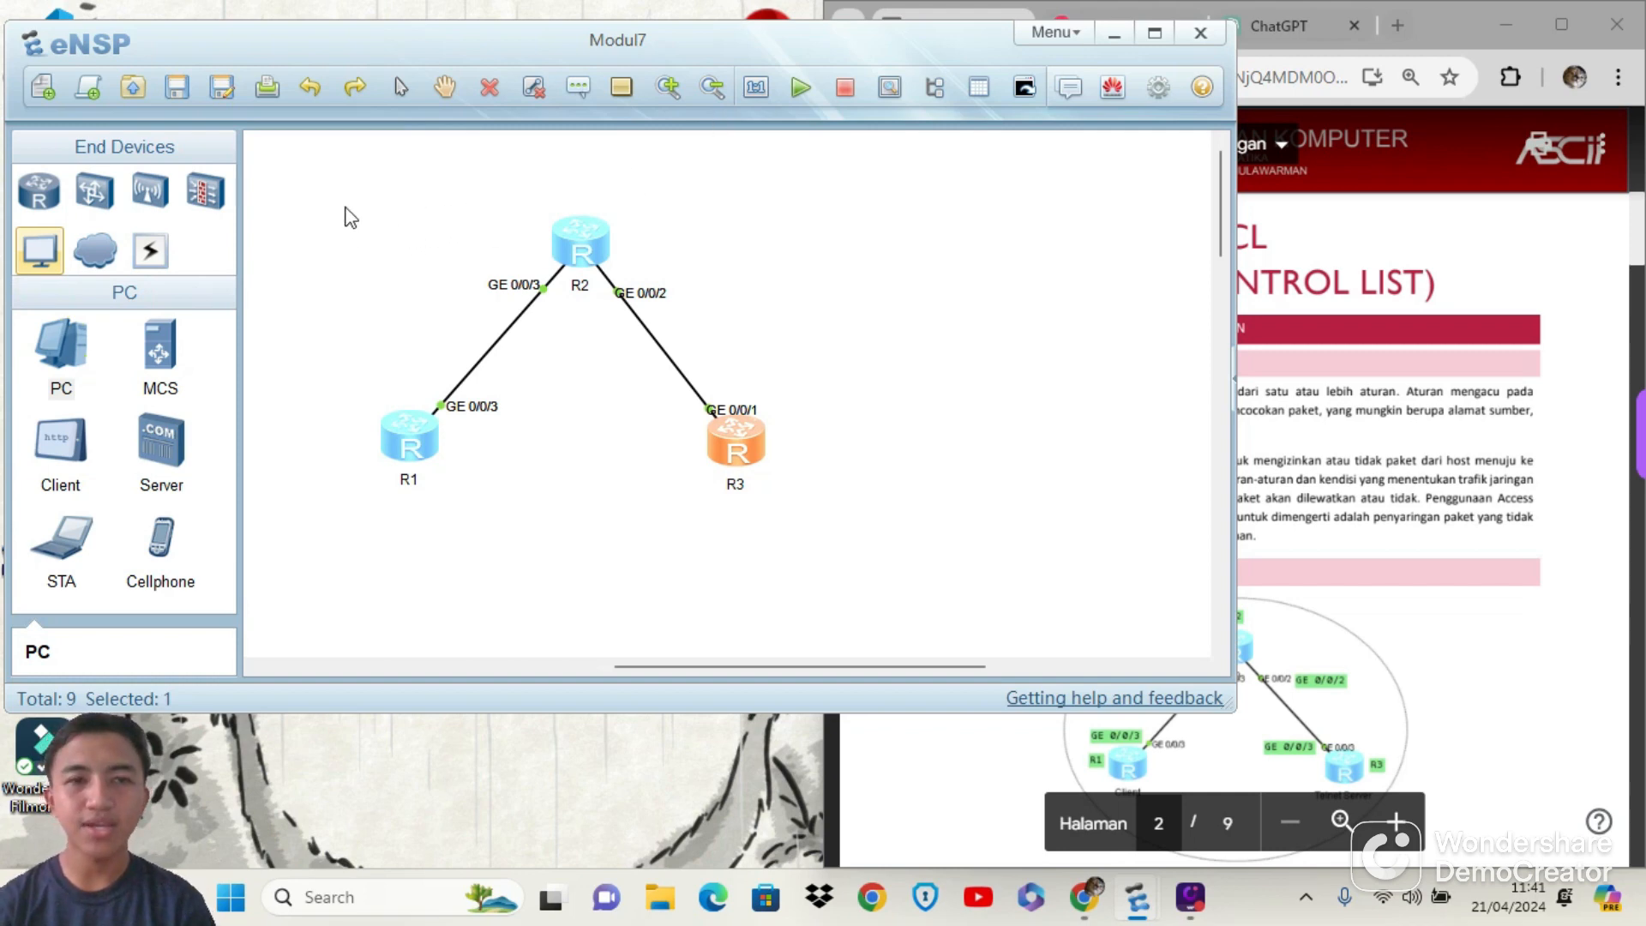
Select routers R1, R2 and R3 together in the Modul7 topology and bring up their console window
click(316, 188)
drag(314, 187, 837, 537)
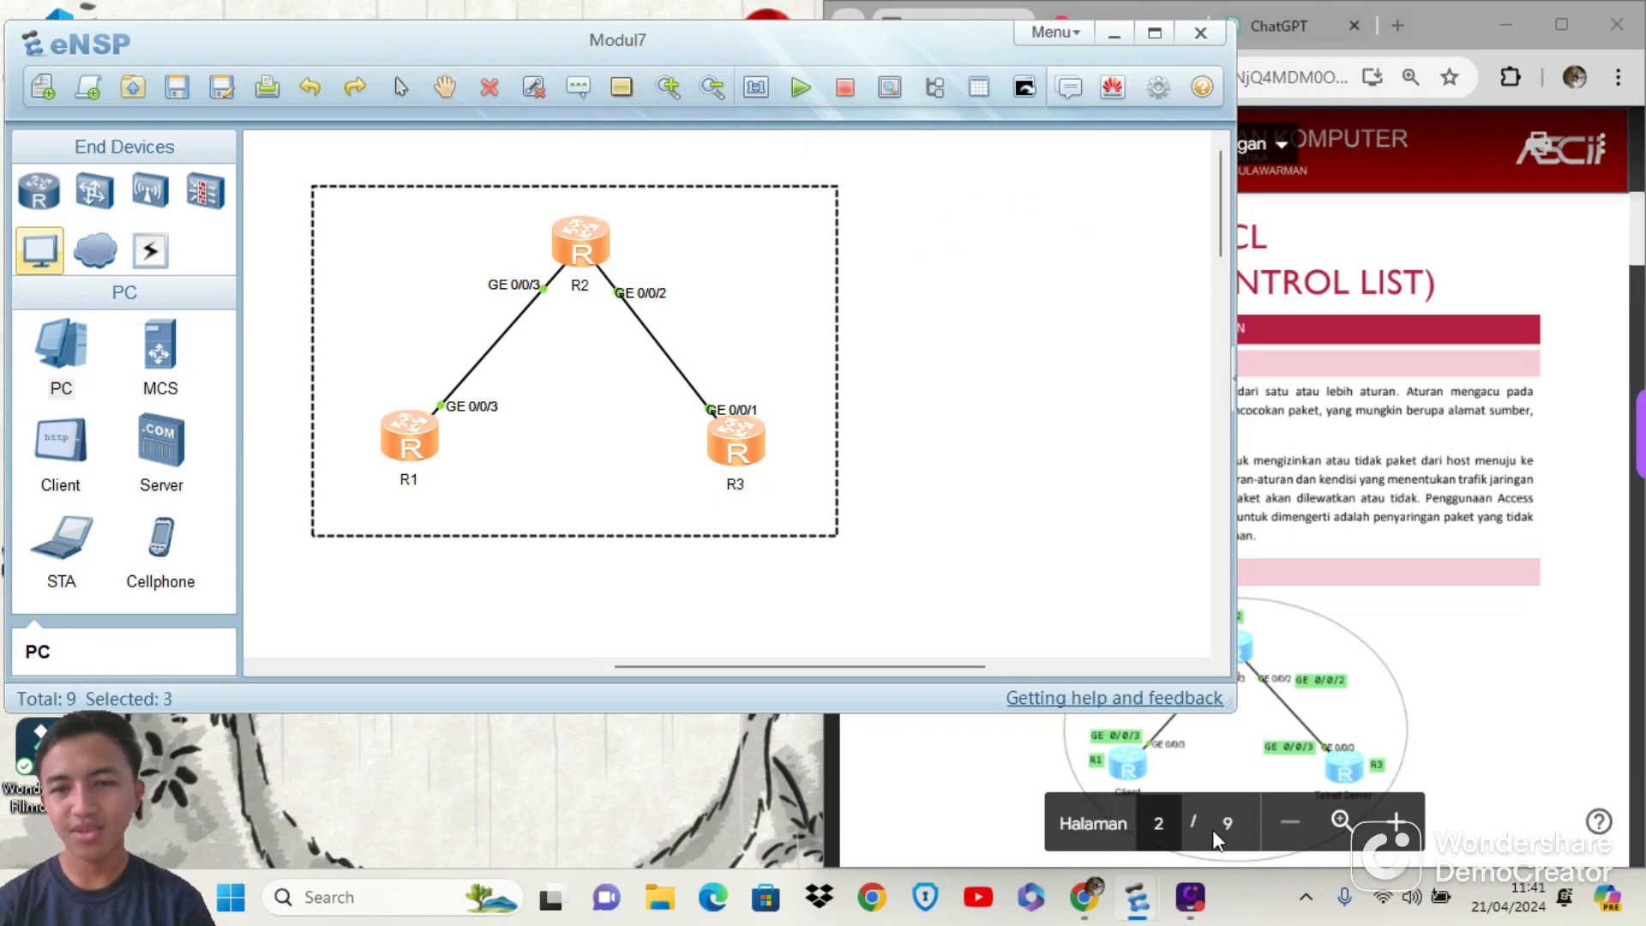
mouse_move(1137, 897)
click(1247, 802)
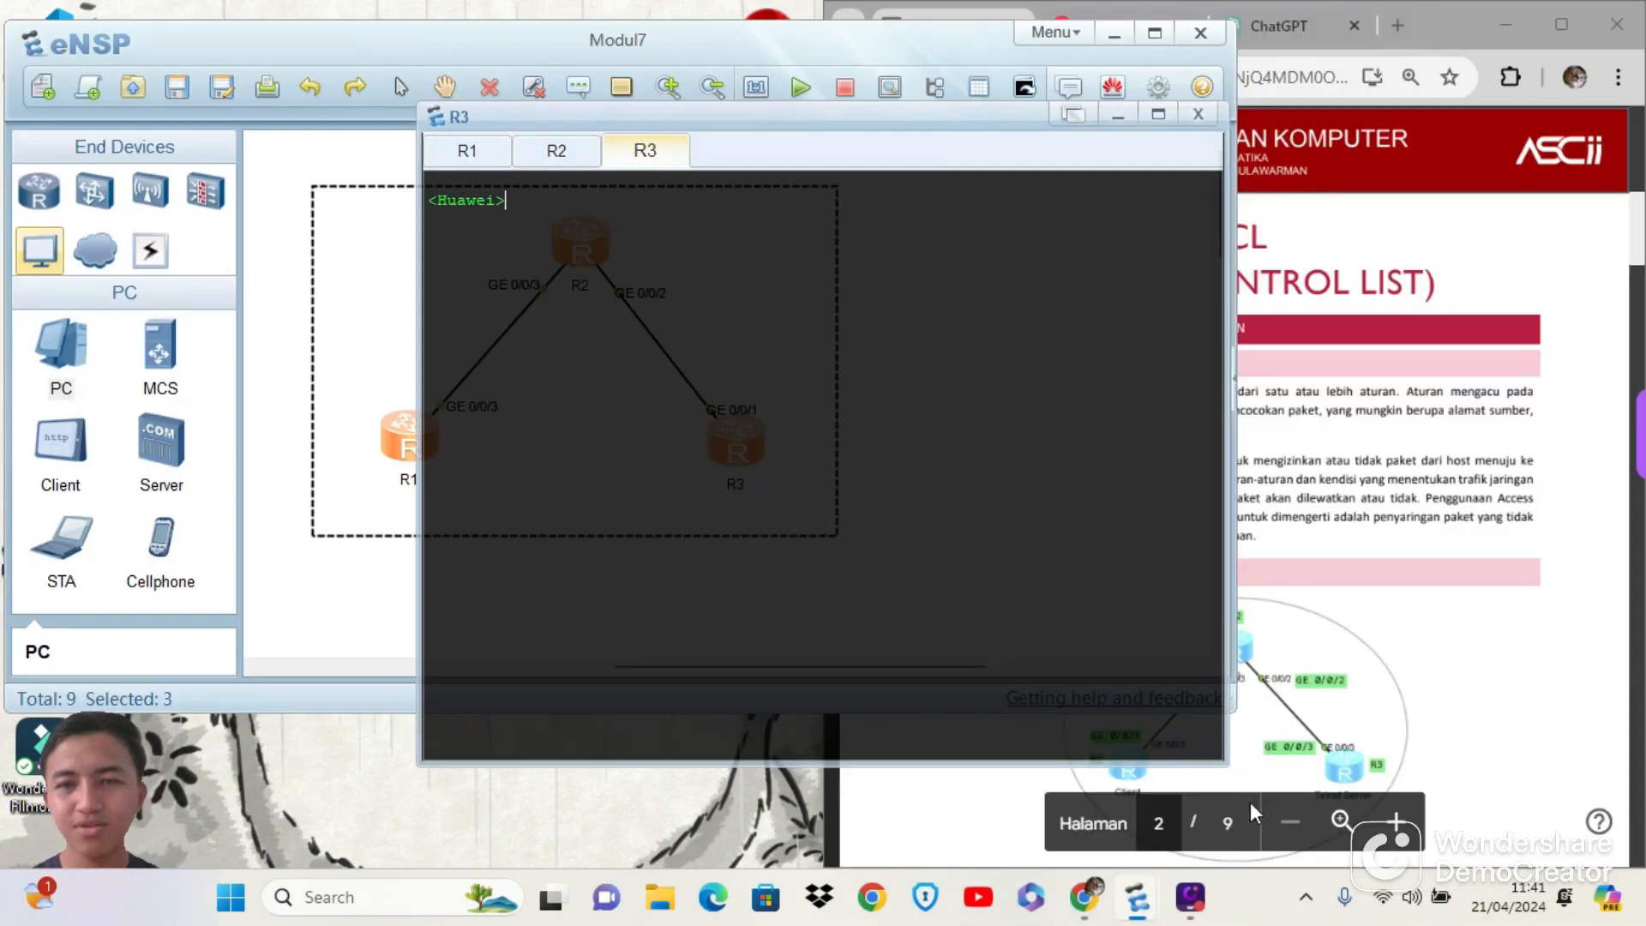
Arrange the router console and topology windows beside the ACL module document, with the console window in front
drag(892, 129, 539, 81)
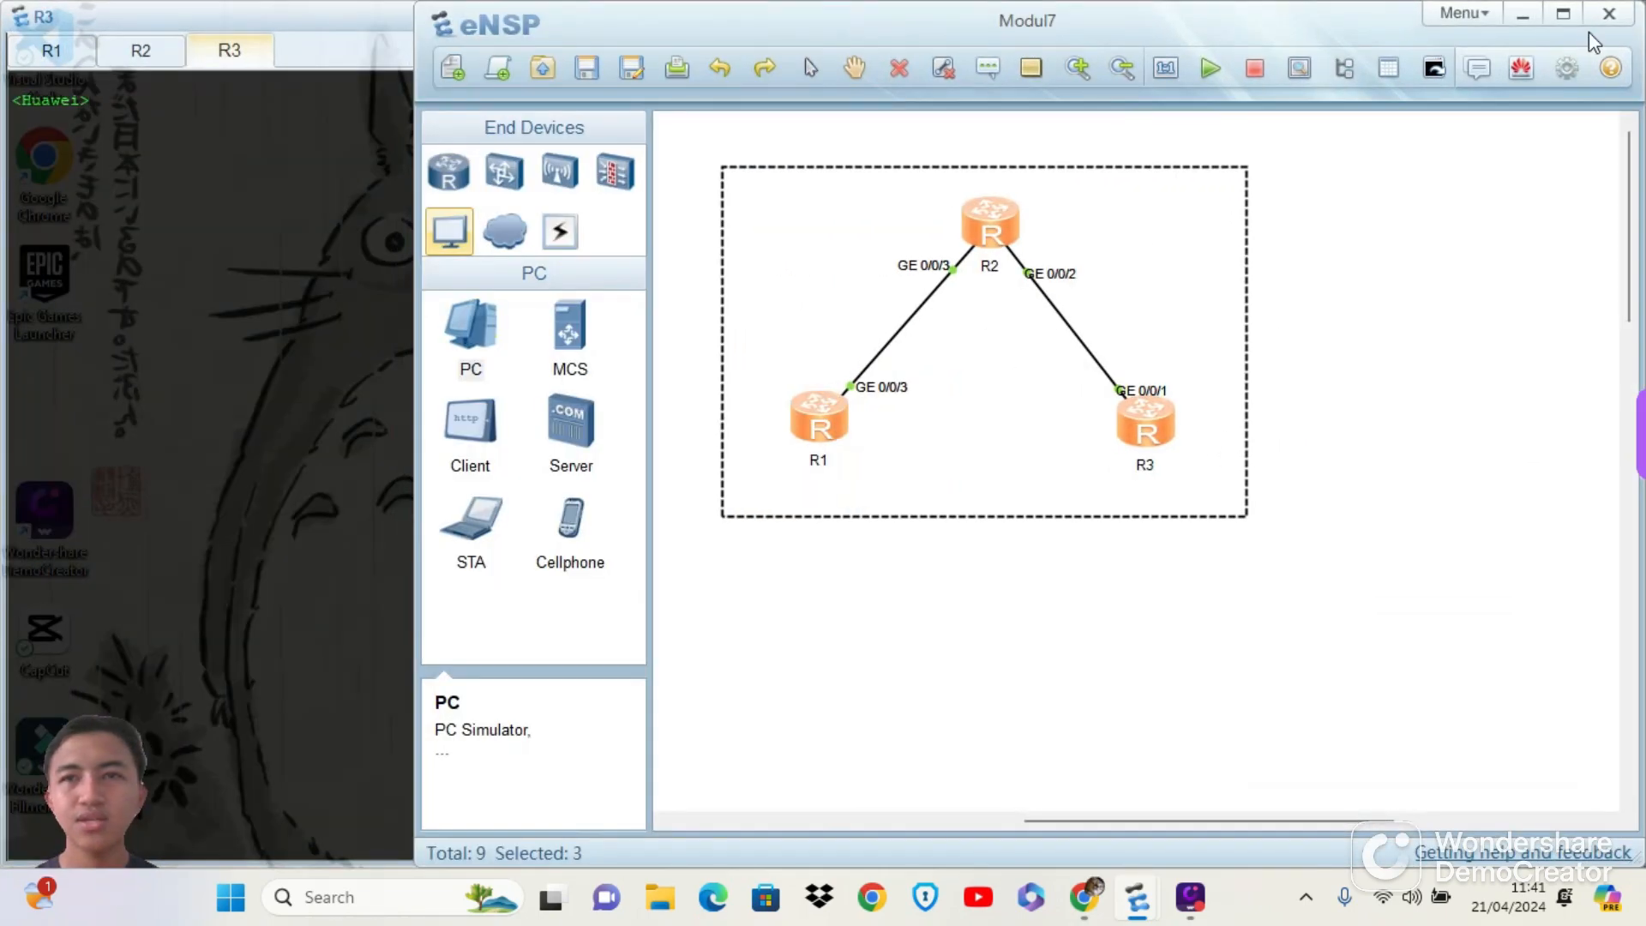
drag(772, 34, 413, 58)
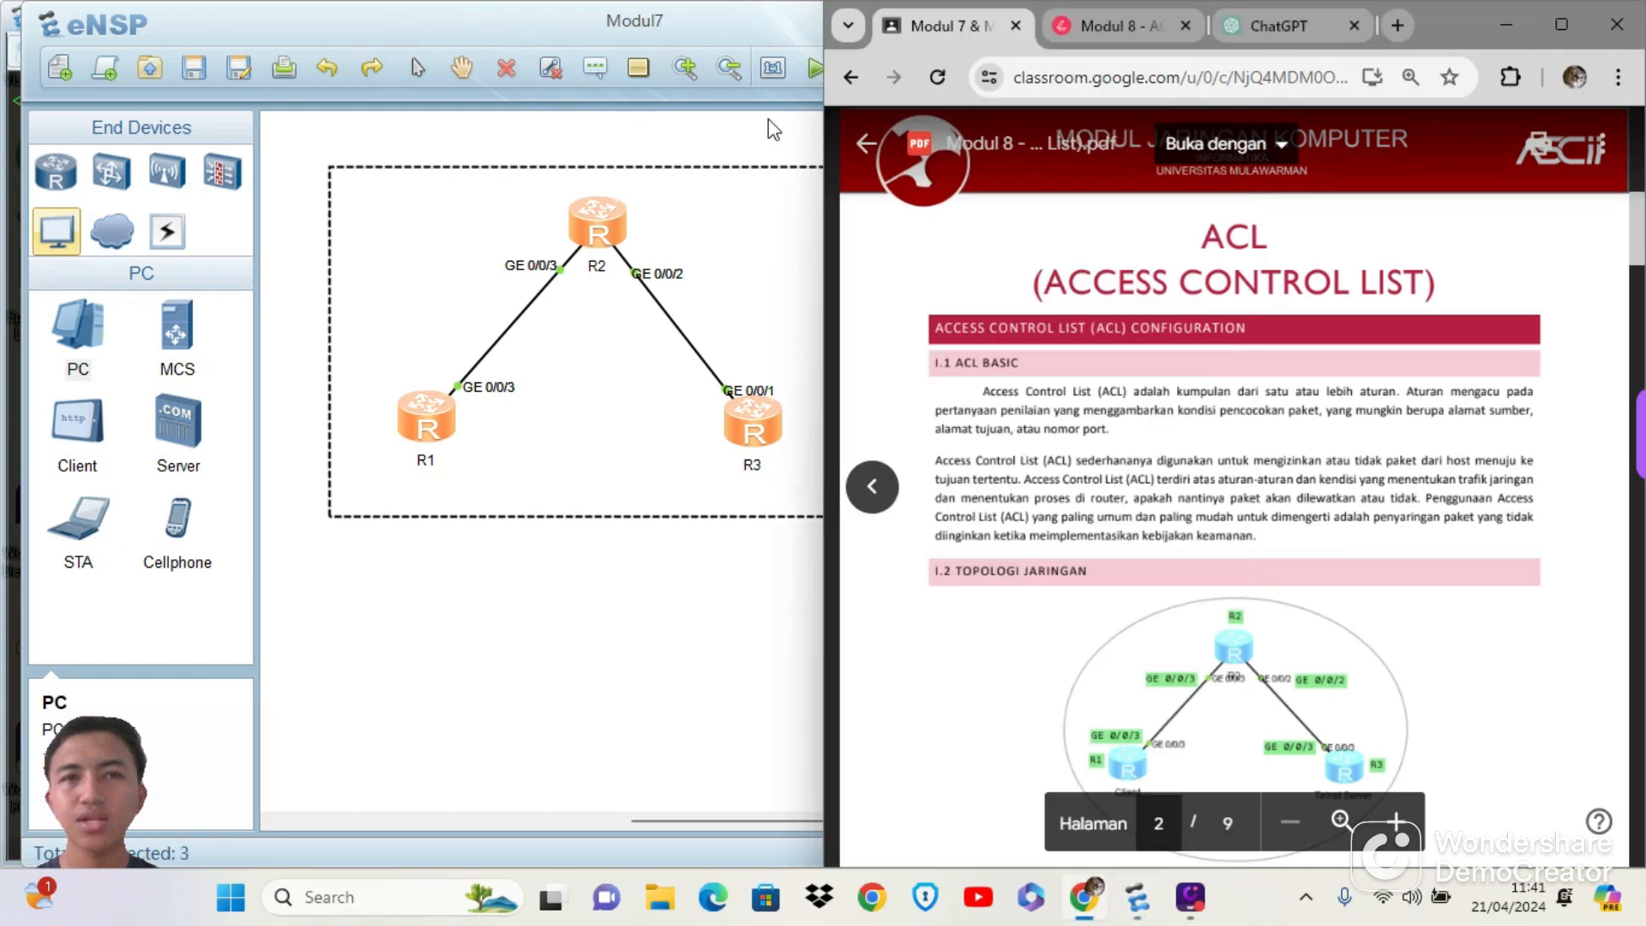
click(12, 369)
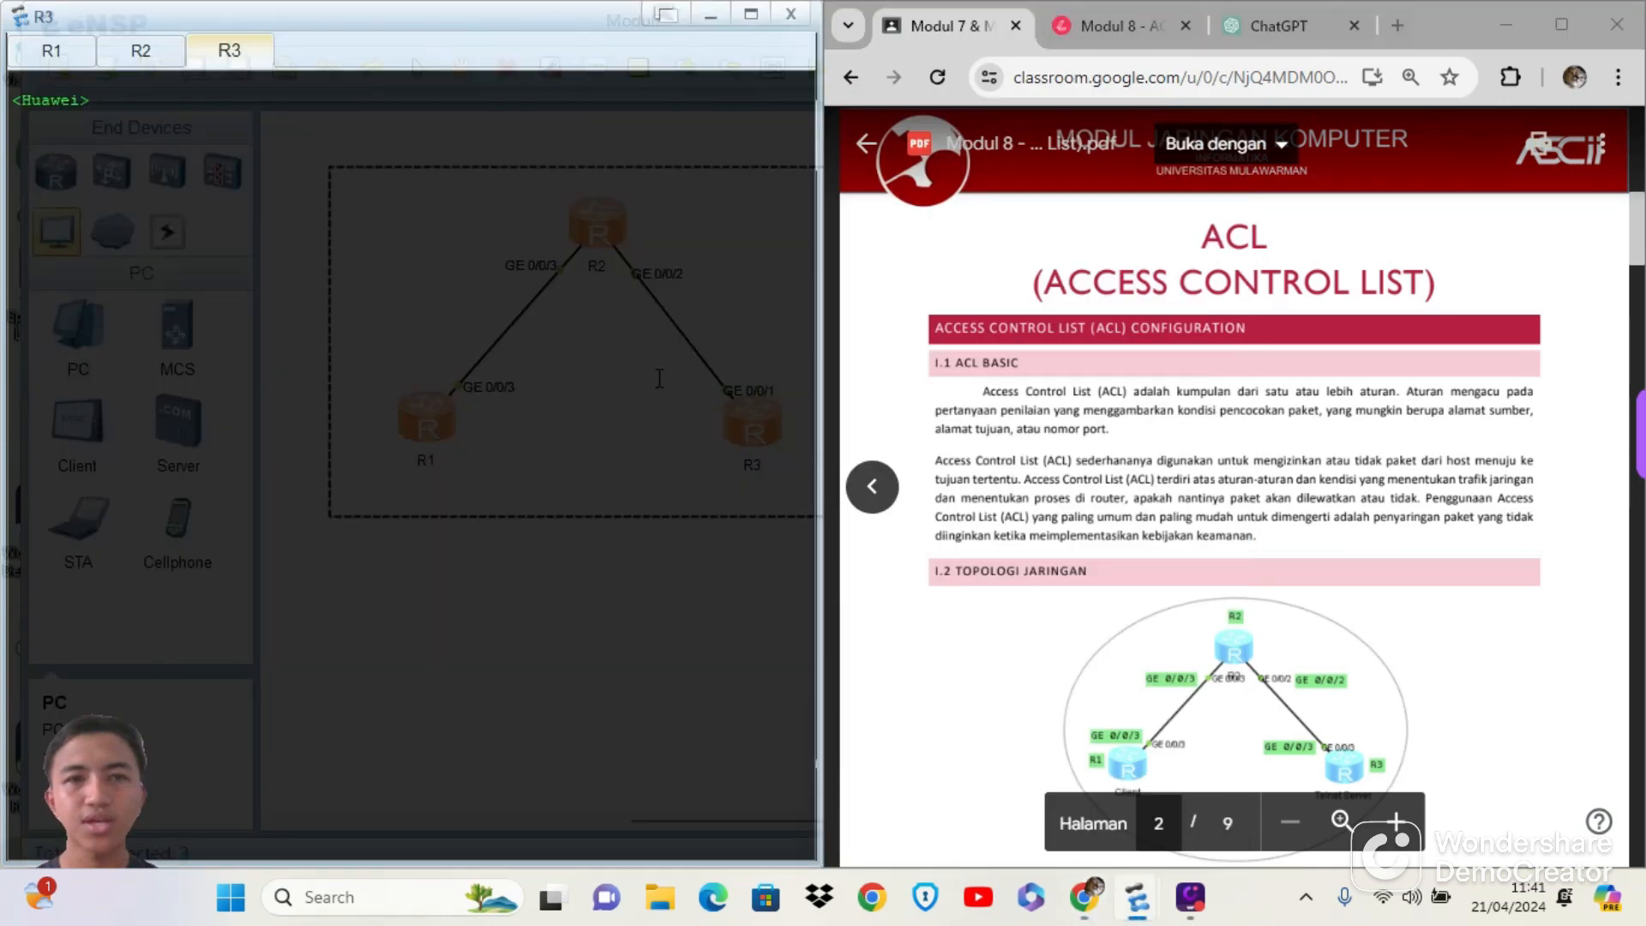
Turn off the terminal monitor on R1 and R2 by running u t m in each router's console
click(67, 56)
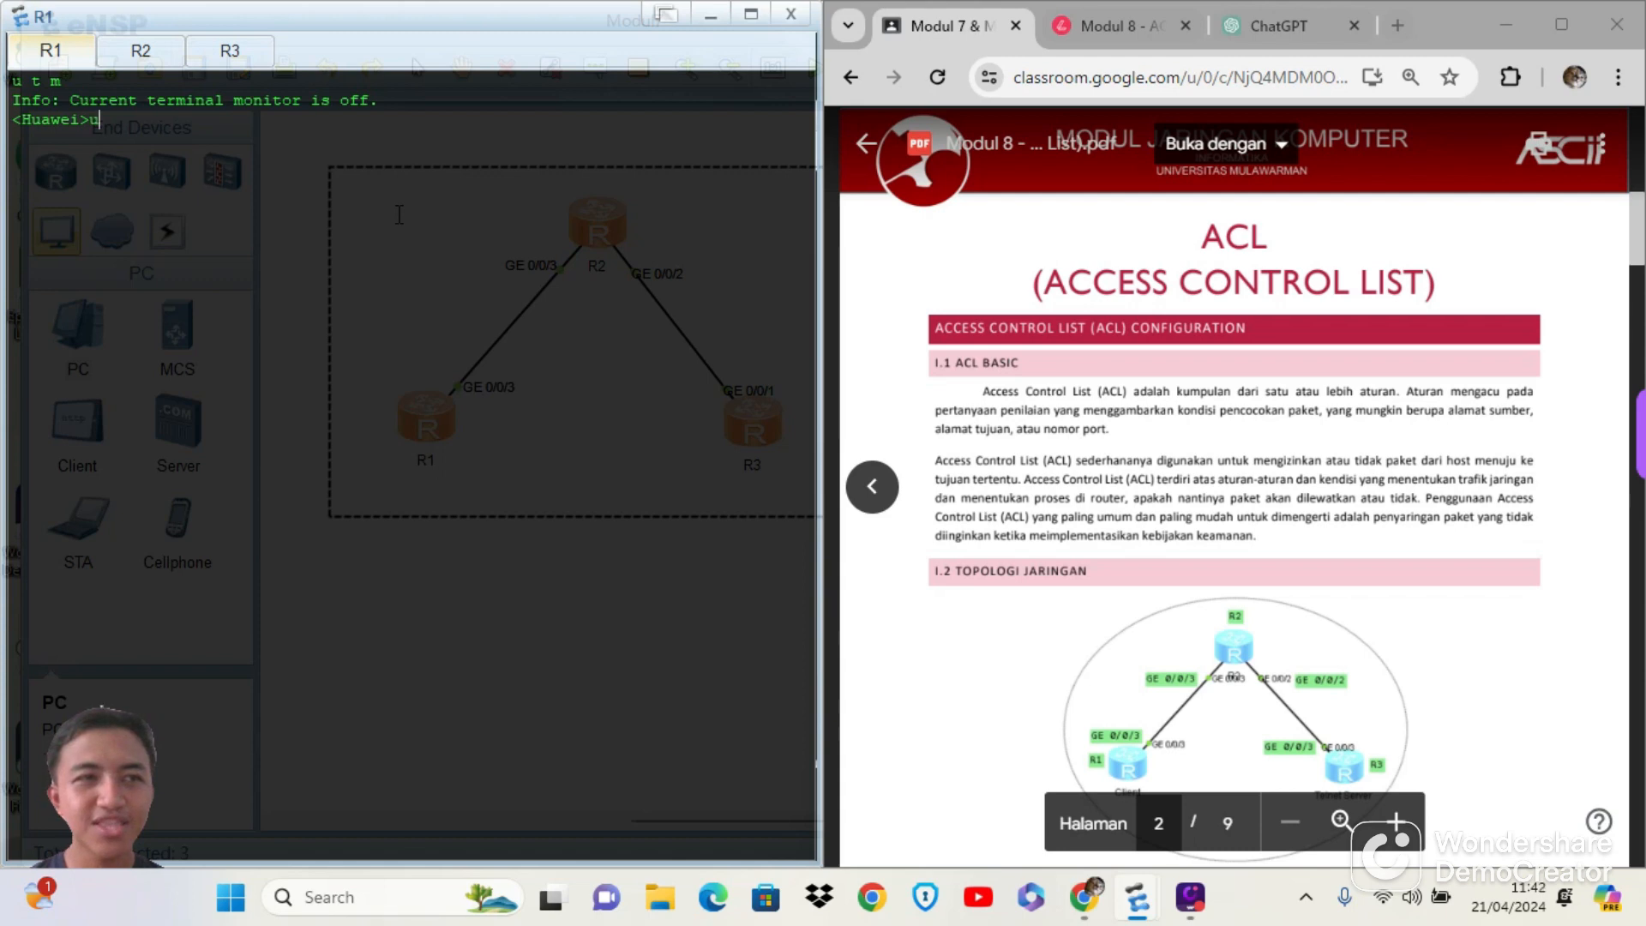
text(t m)
key(Return)
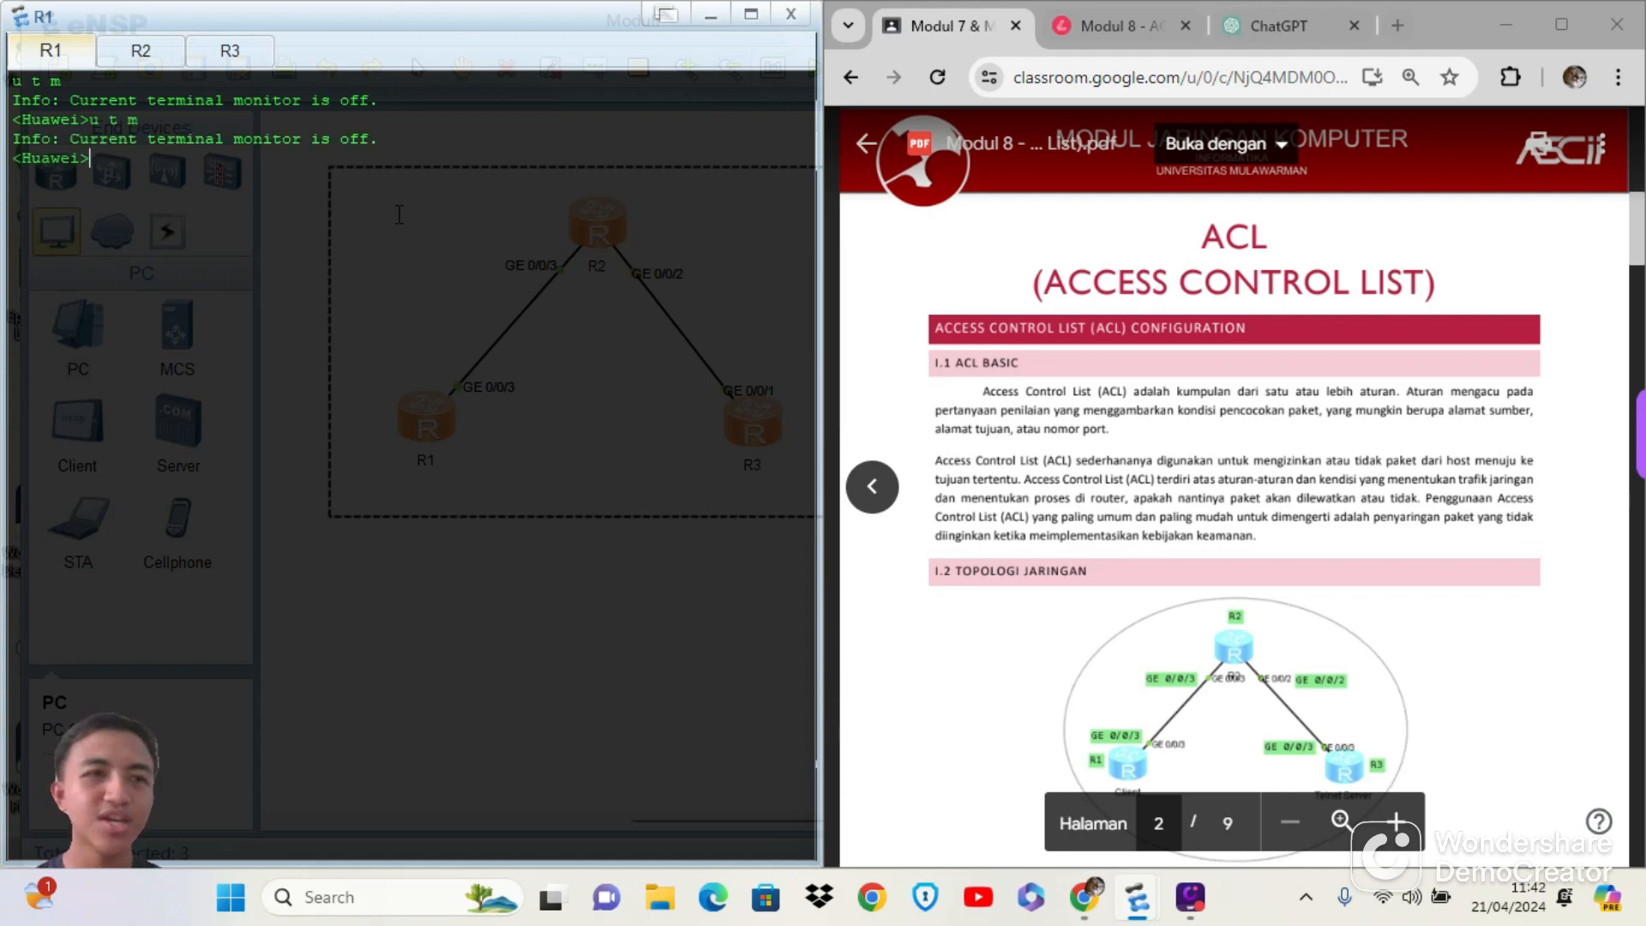
click(164, 58)
text(u t)
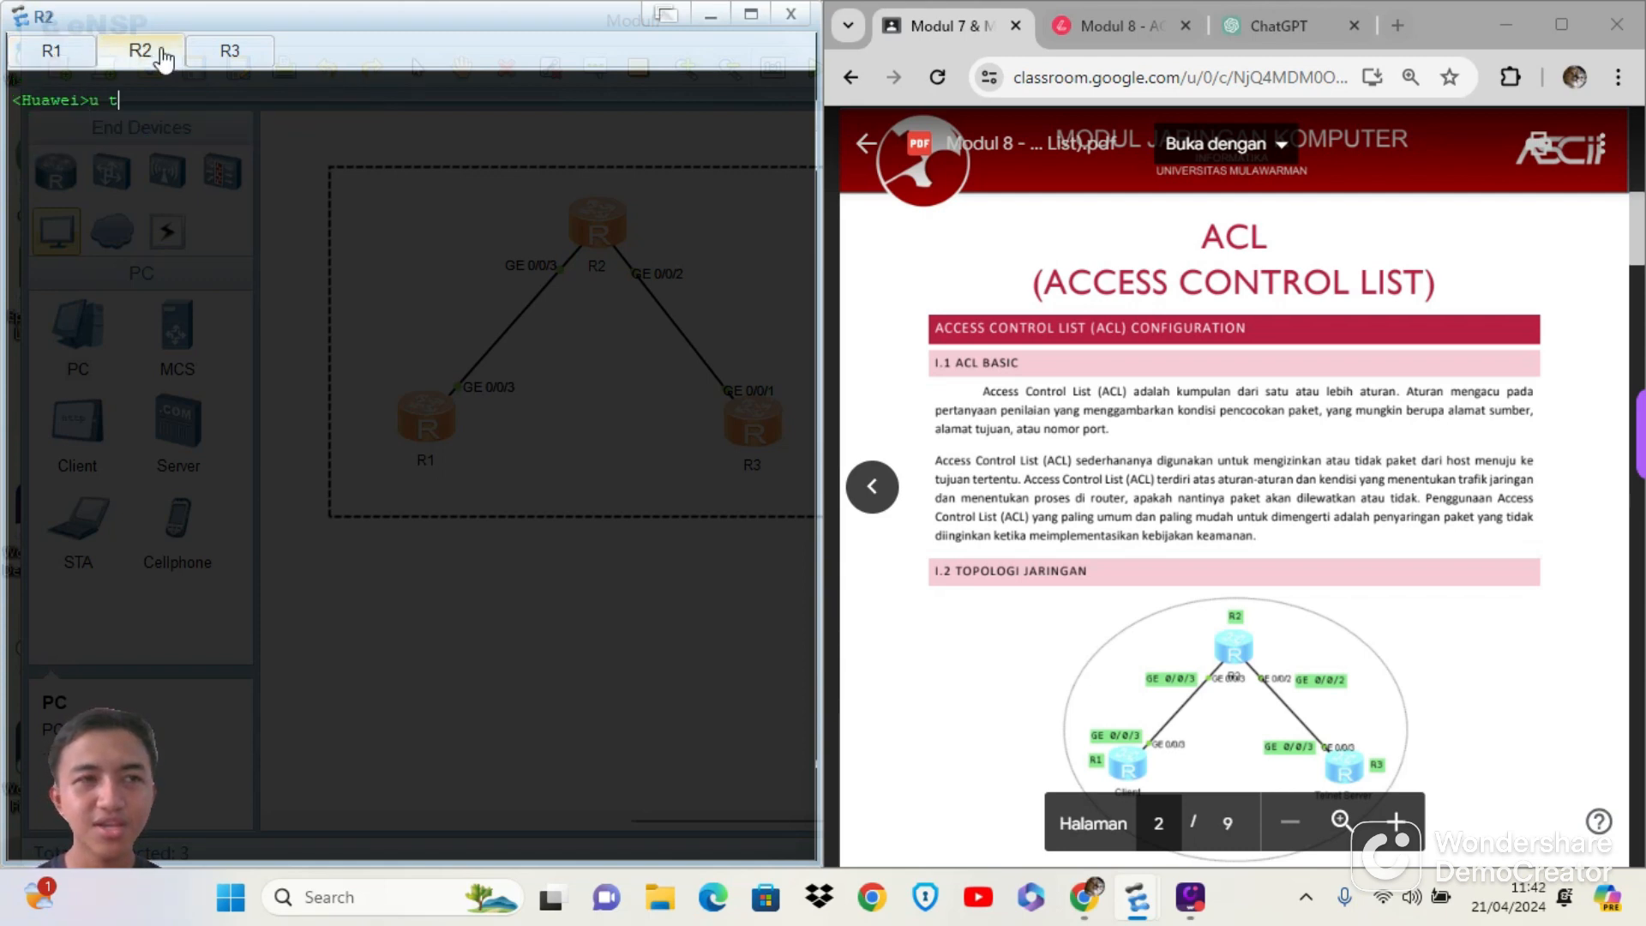
text( m)
key(Return)
Turn off R3's terminal monitor with u t m and return to R1's console
click(229, 55)
text(uawei>u)
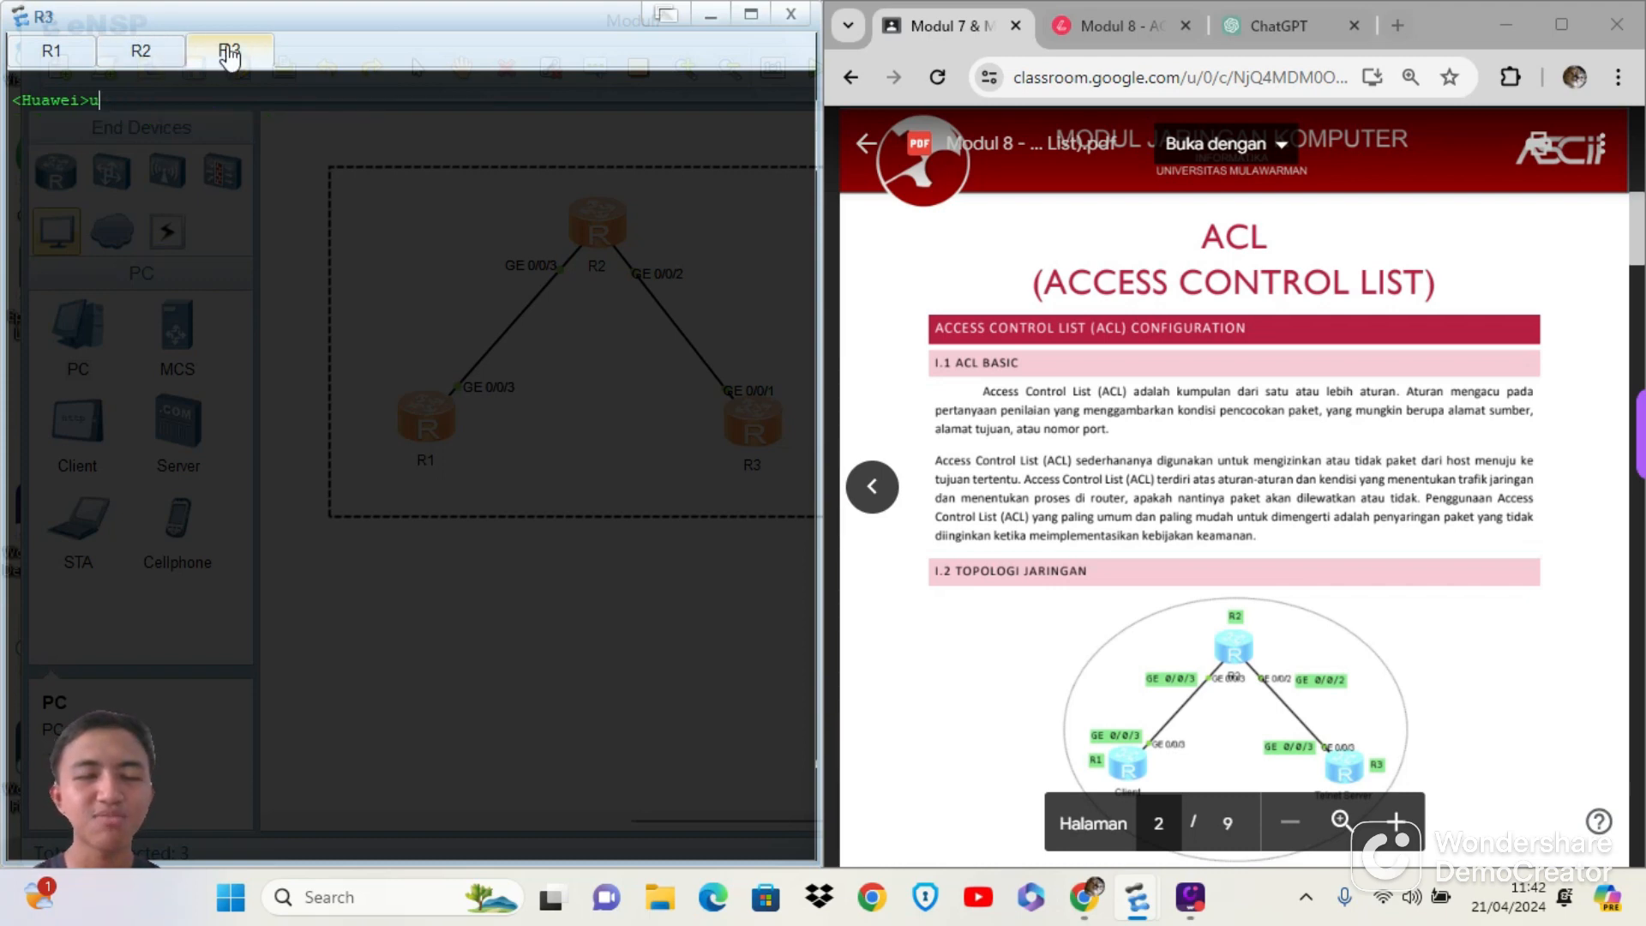
text( t )
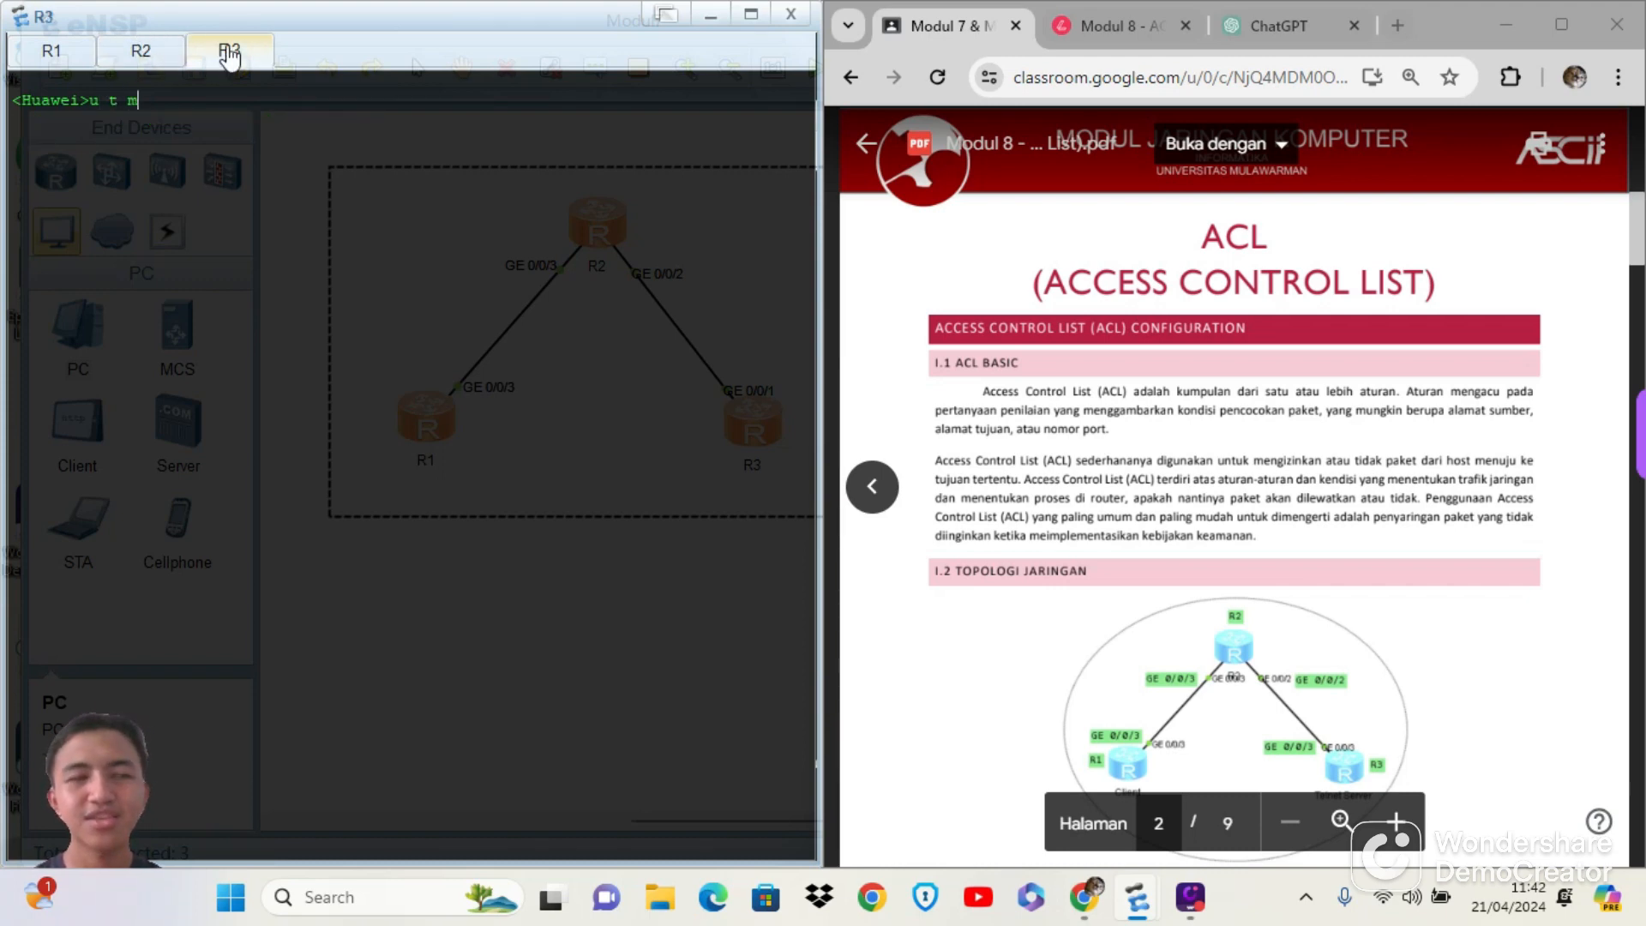
text(m)
key(Return)
click(64, 53)
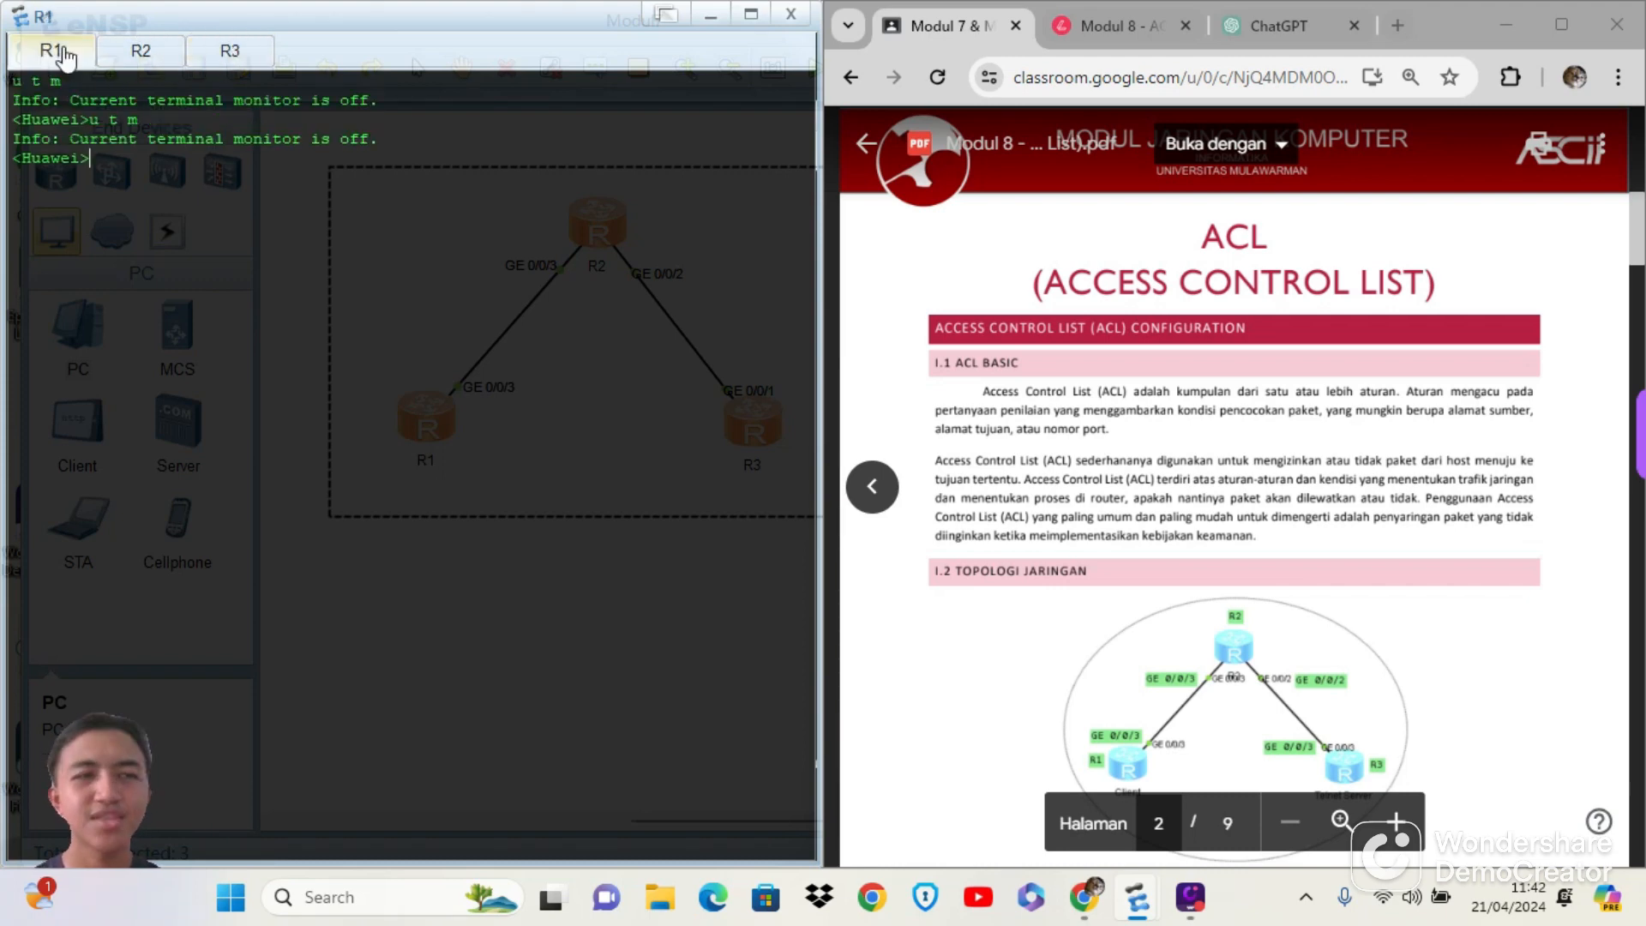
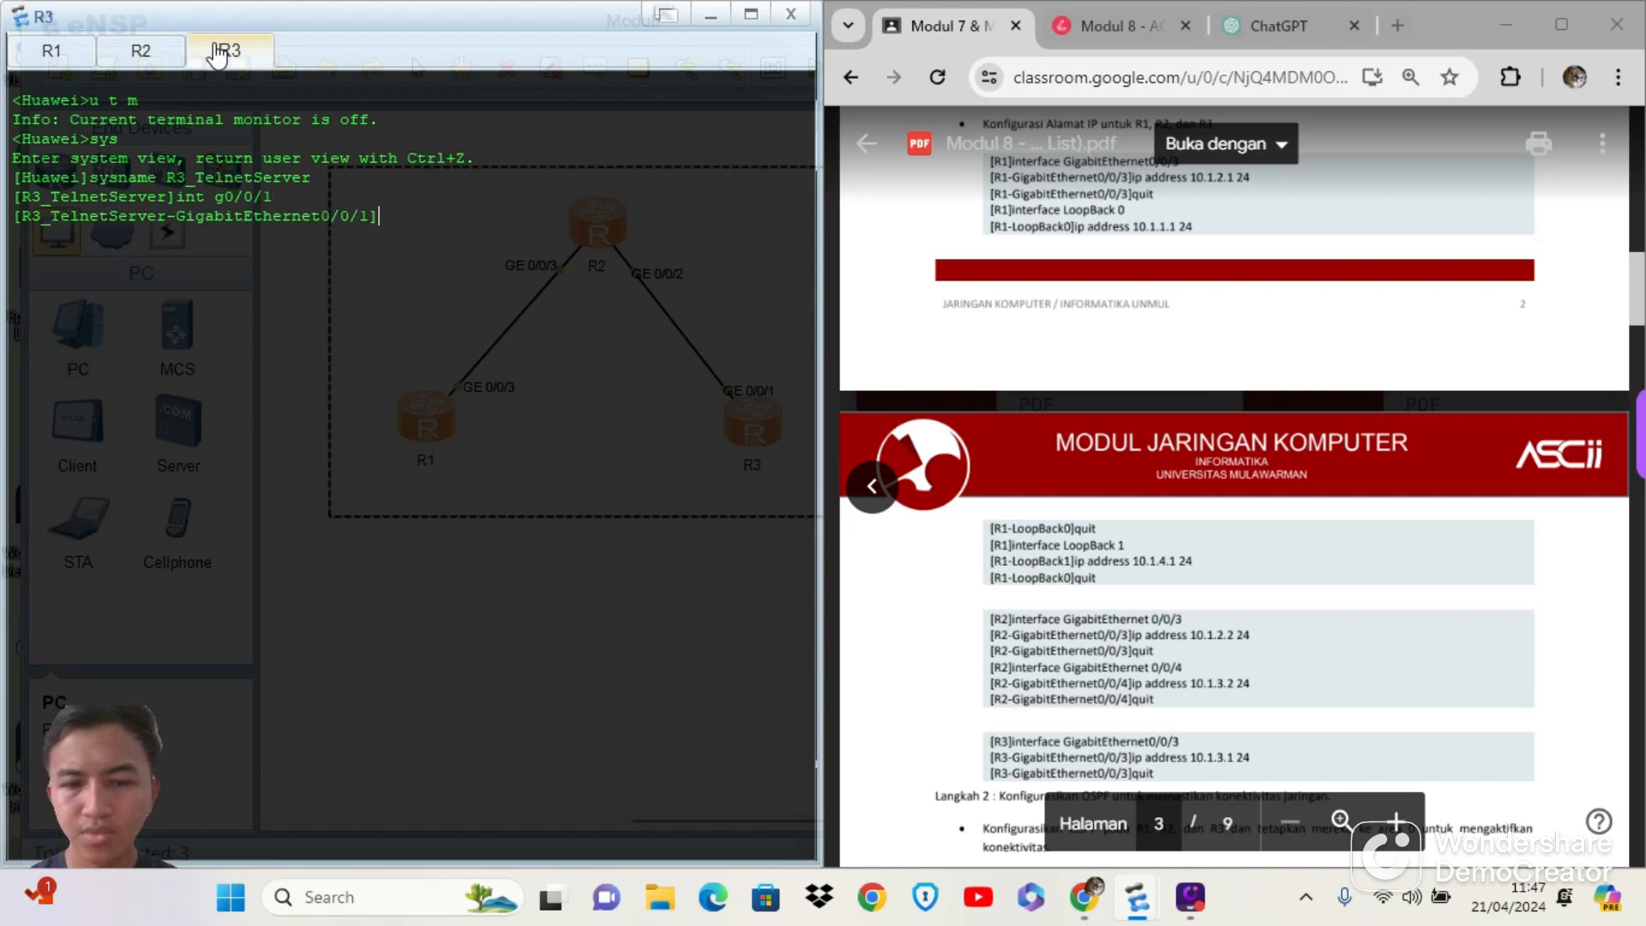
Assign IP address 10.1.3.1 24 to R3's GigabitEthernet0/0/1 interface and quit the interface view
text(ip addre)
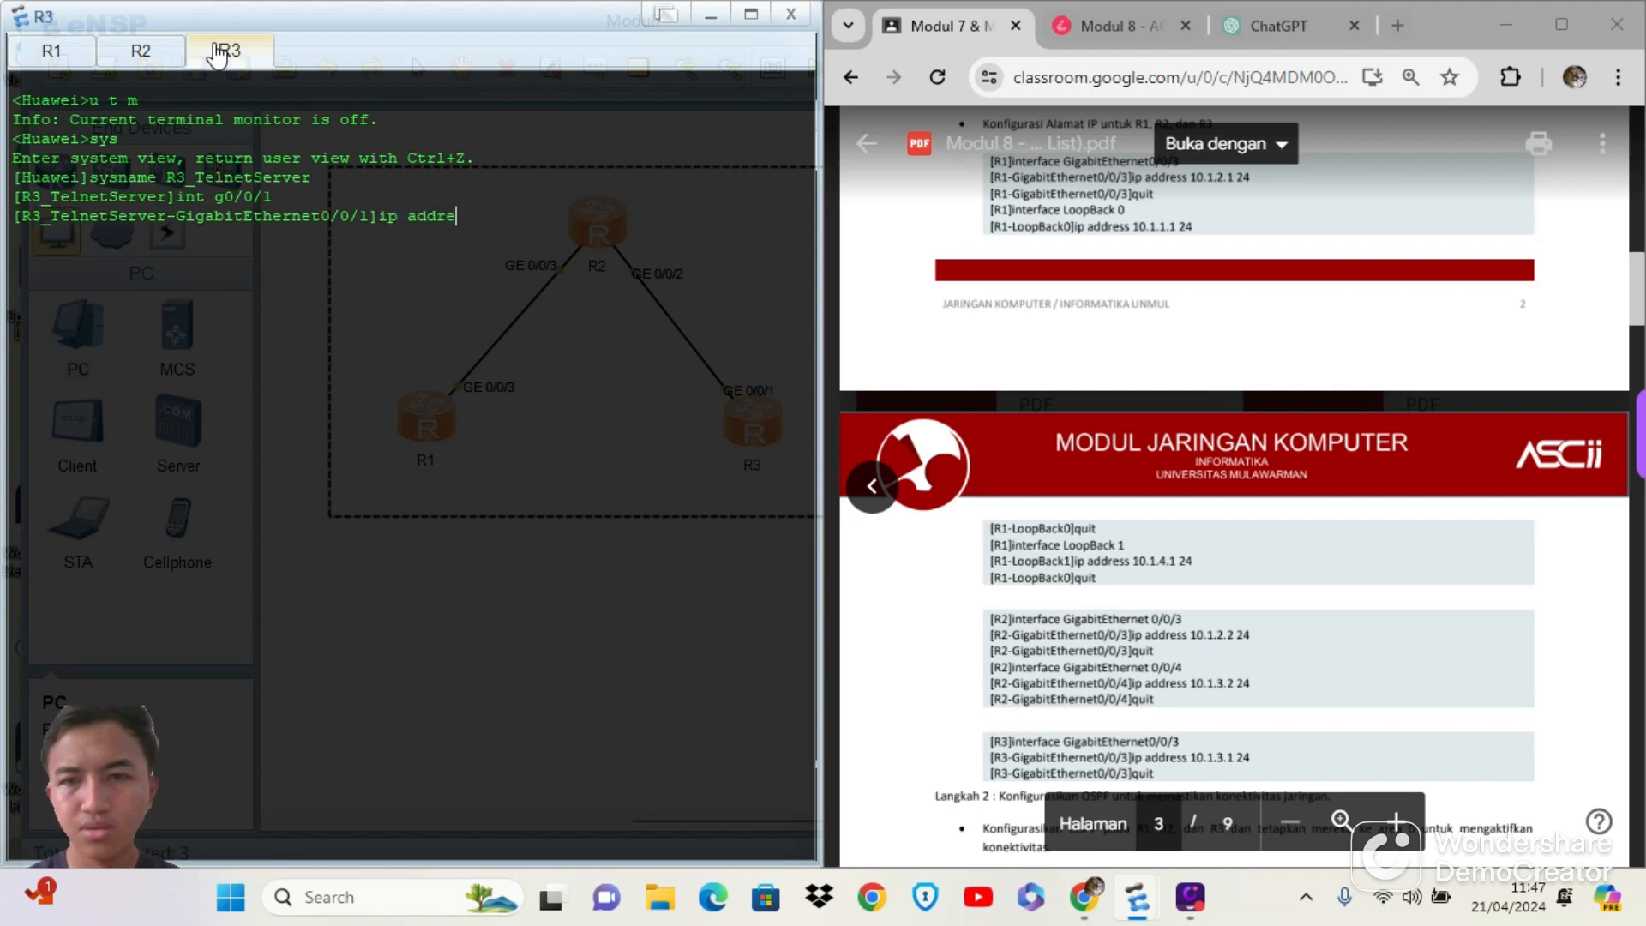
text(ss 10.1)
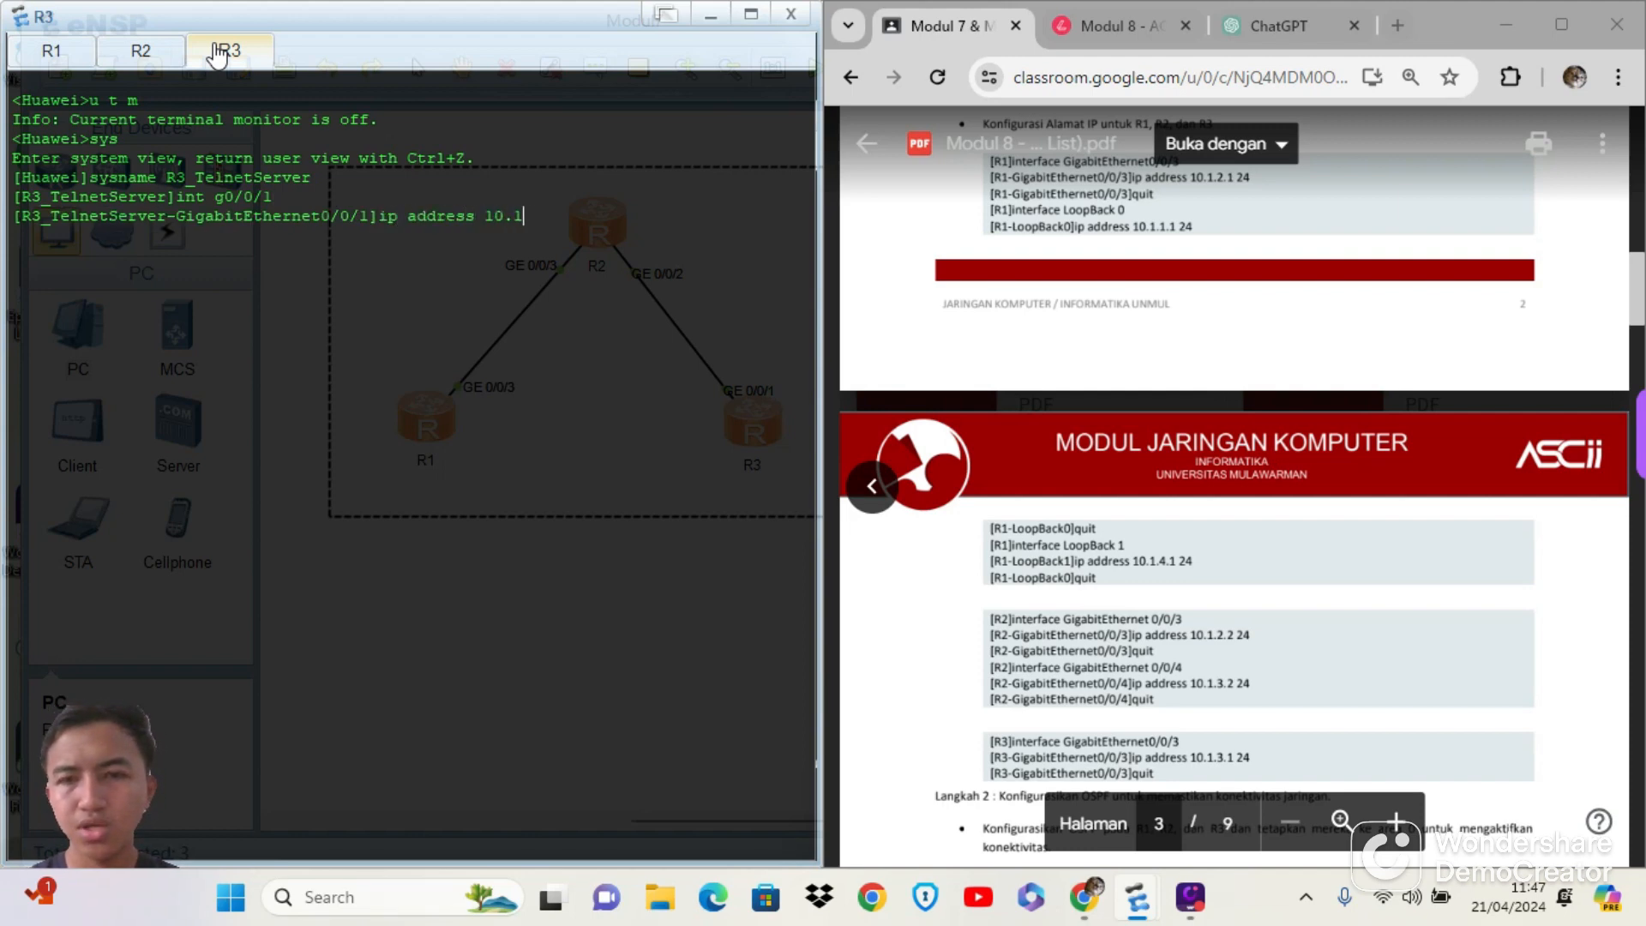
text(.3.1 24)
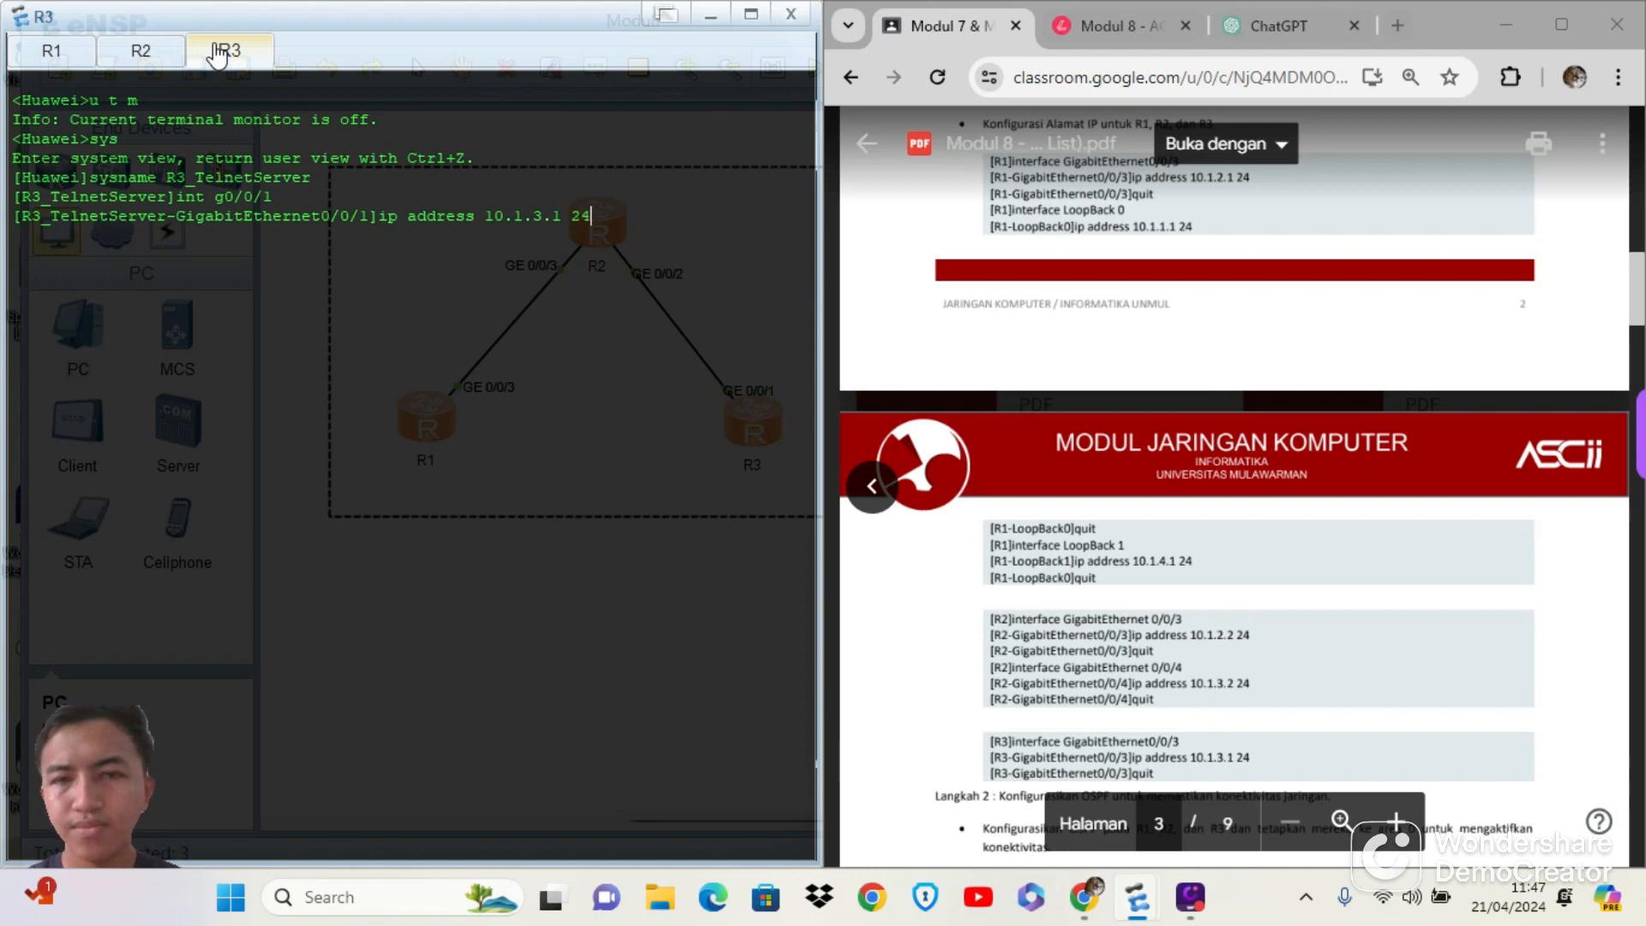
key(Return)
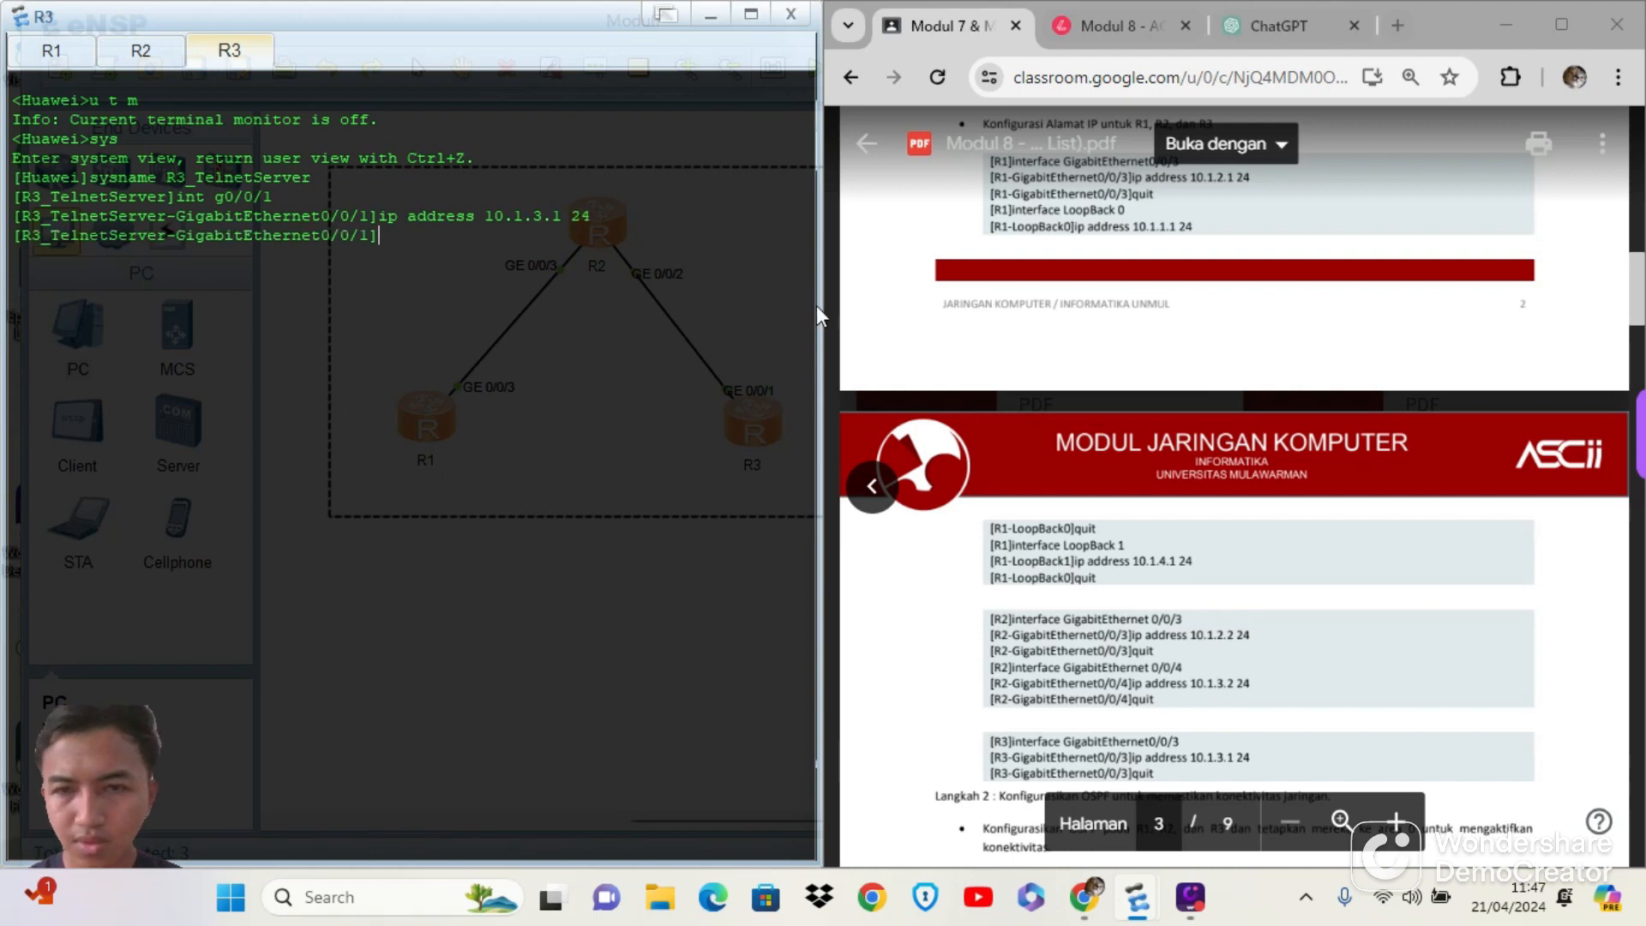
text(q)
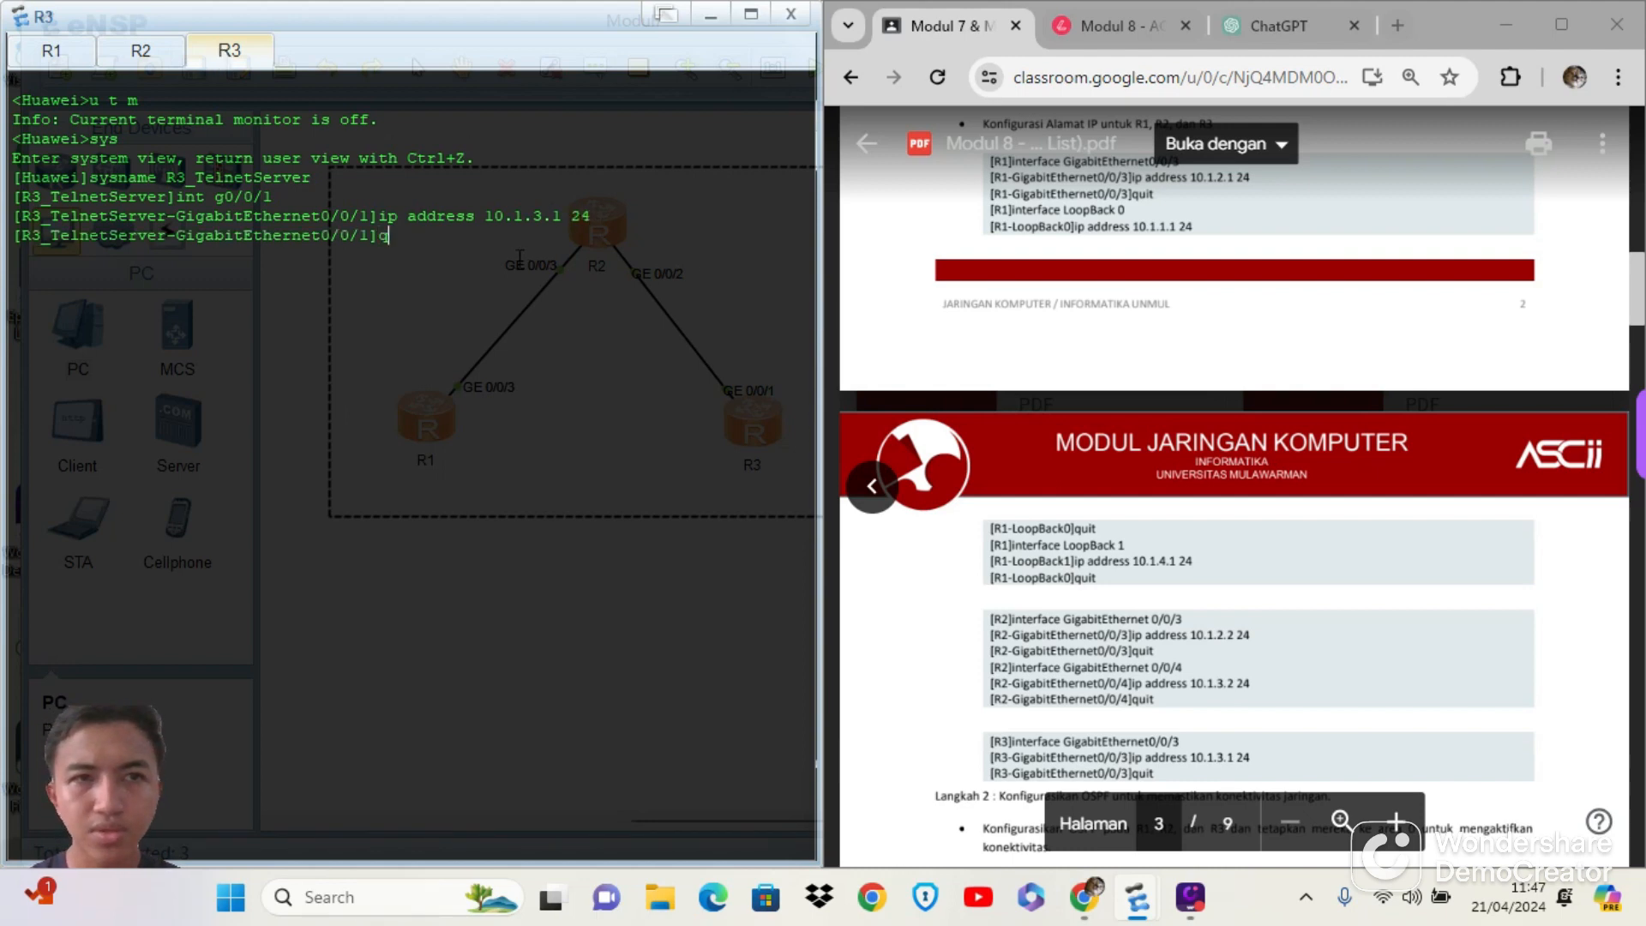
key(Return)
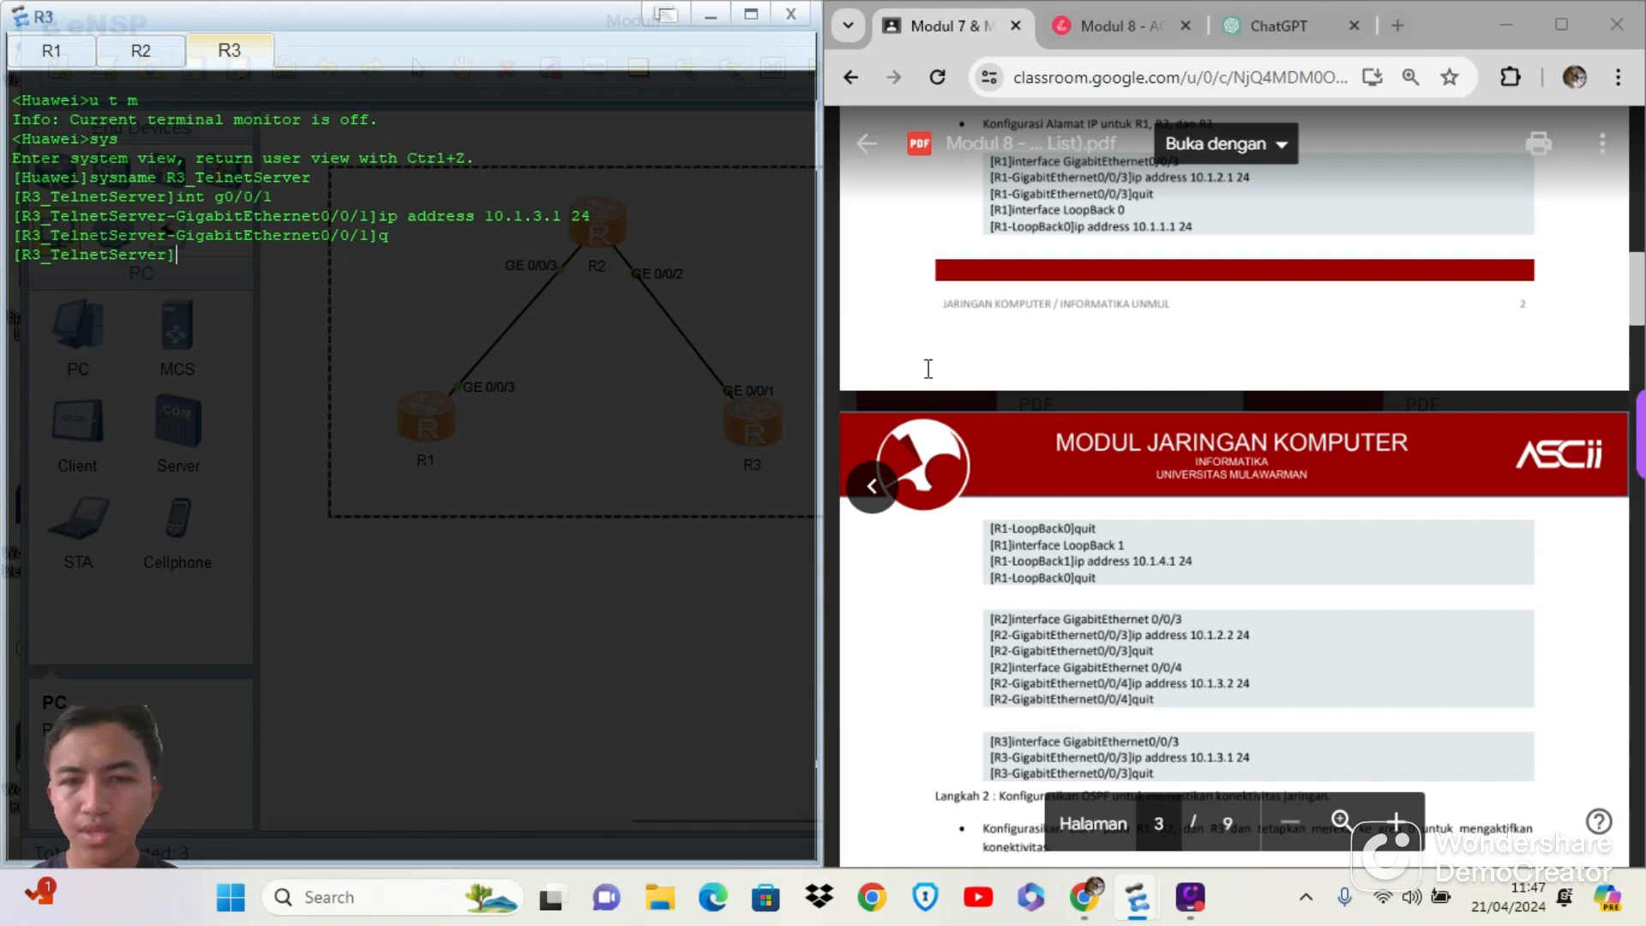
Following the module's OSPF section, start ospf in R1's console and enter area 0
scroll(1180, 538, down, 7)
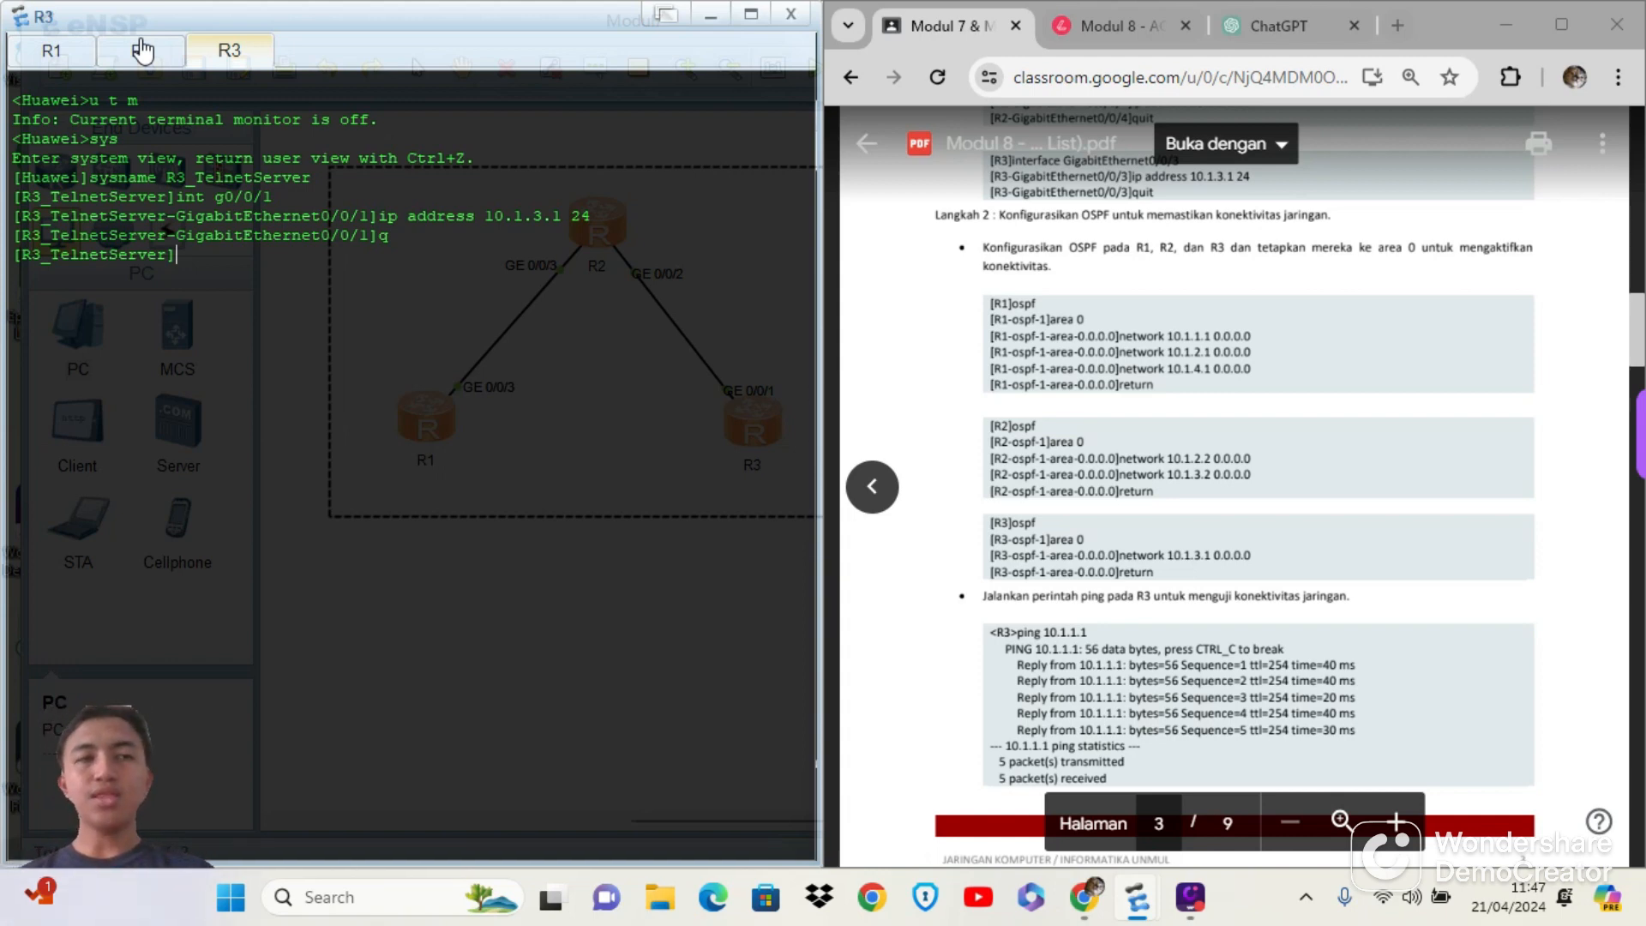
click(81, 43)
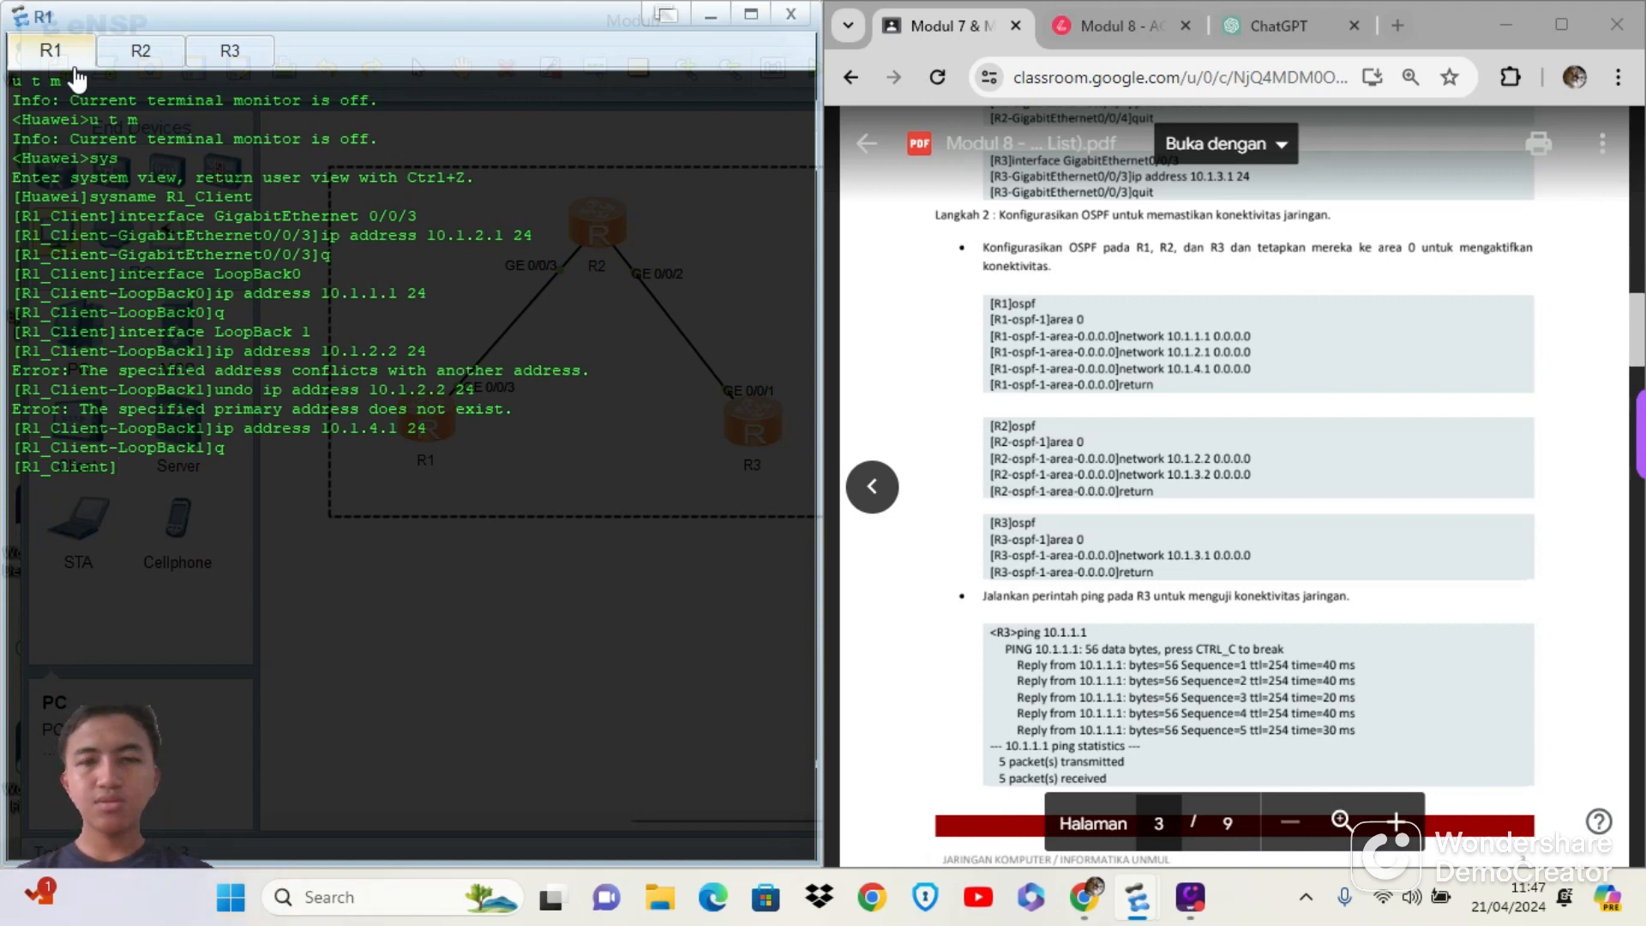
text(os)
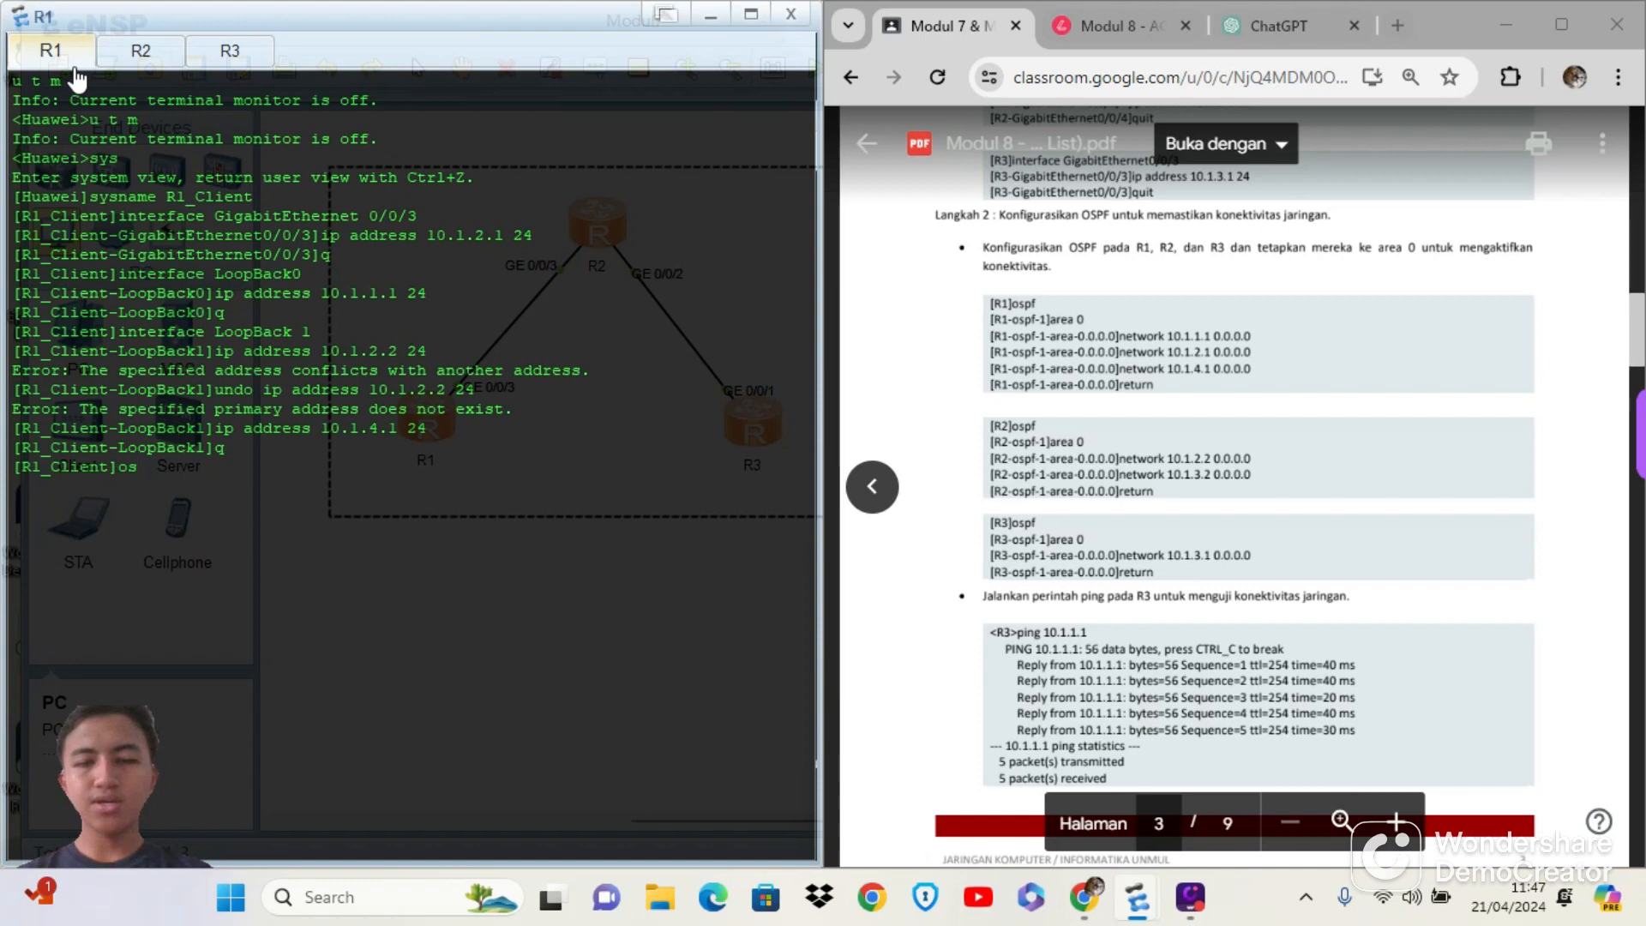
text(pf)
key(Return)
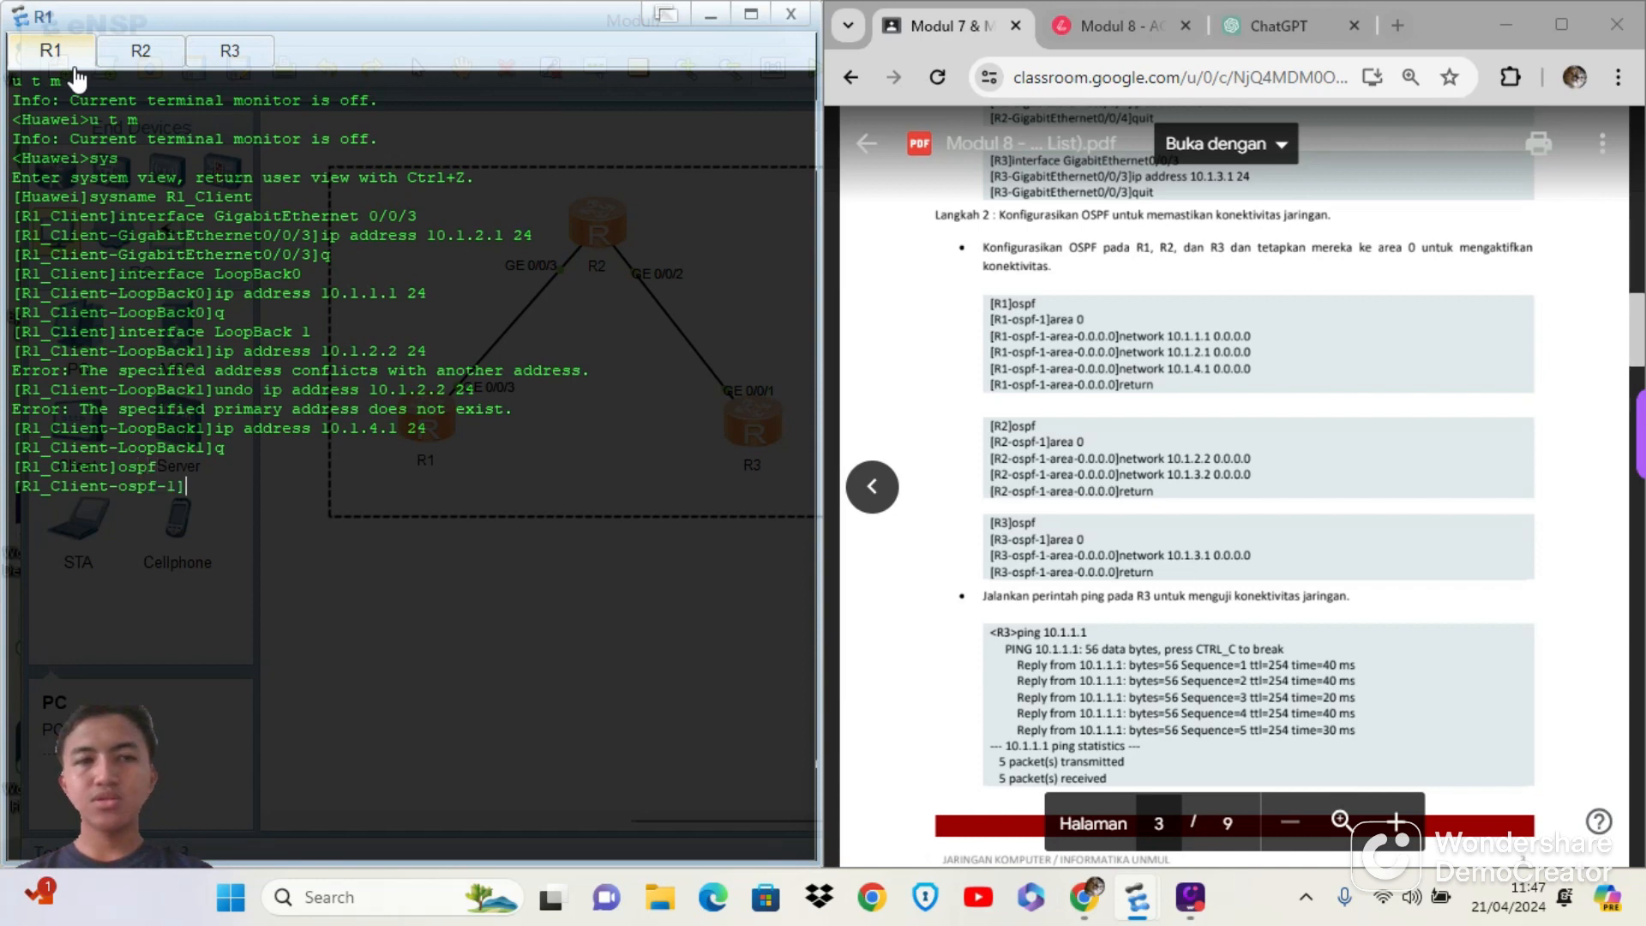
text(area 0)
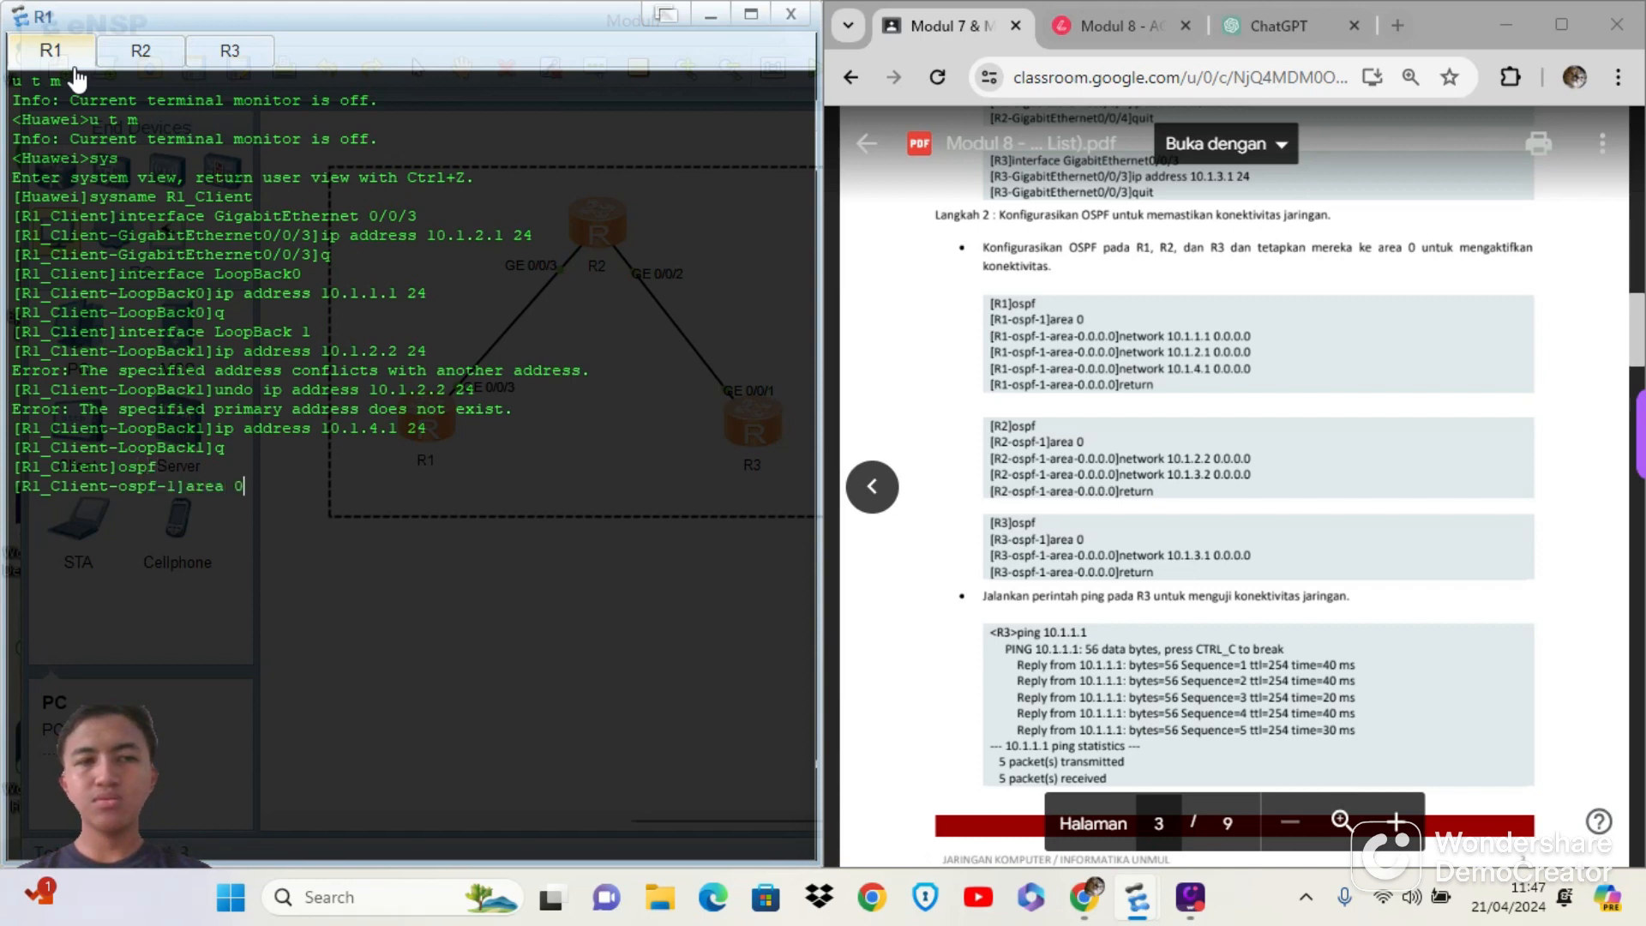
key(Return)
Add networks 10.1.1.1 and 10.1.2.1 to R1's OSPF area 0, each with wildcard mask 0.0.0.0
text(ne)
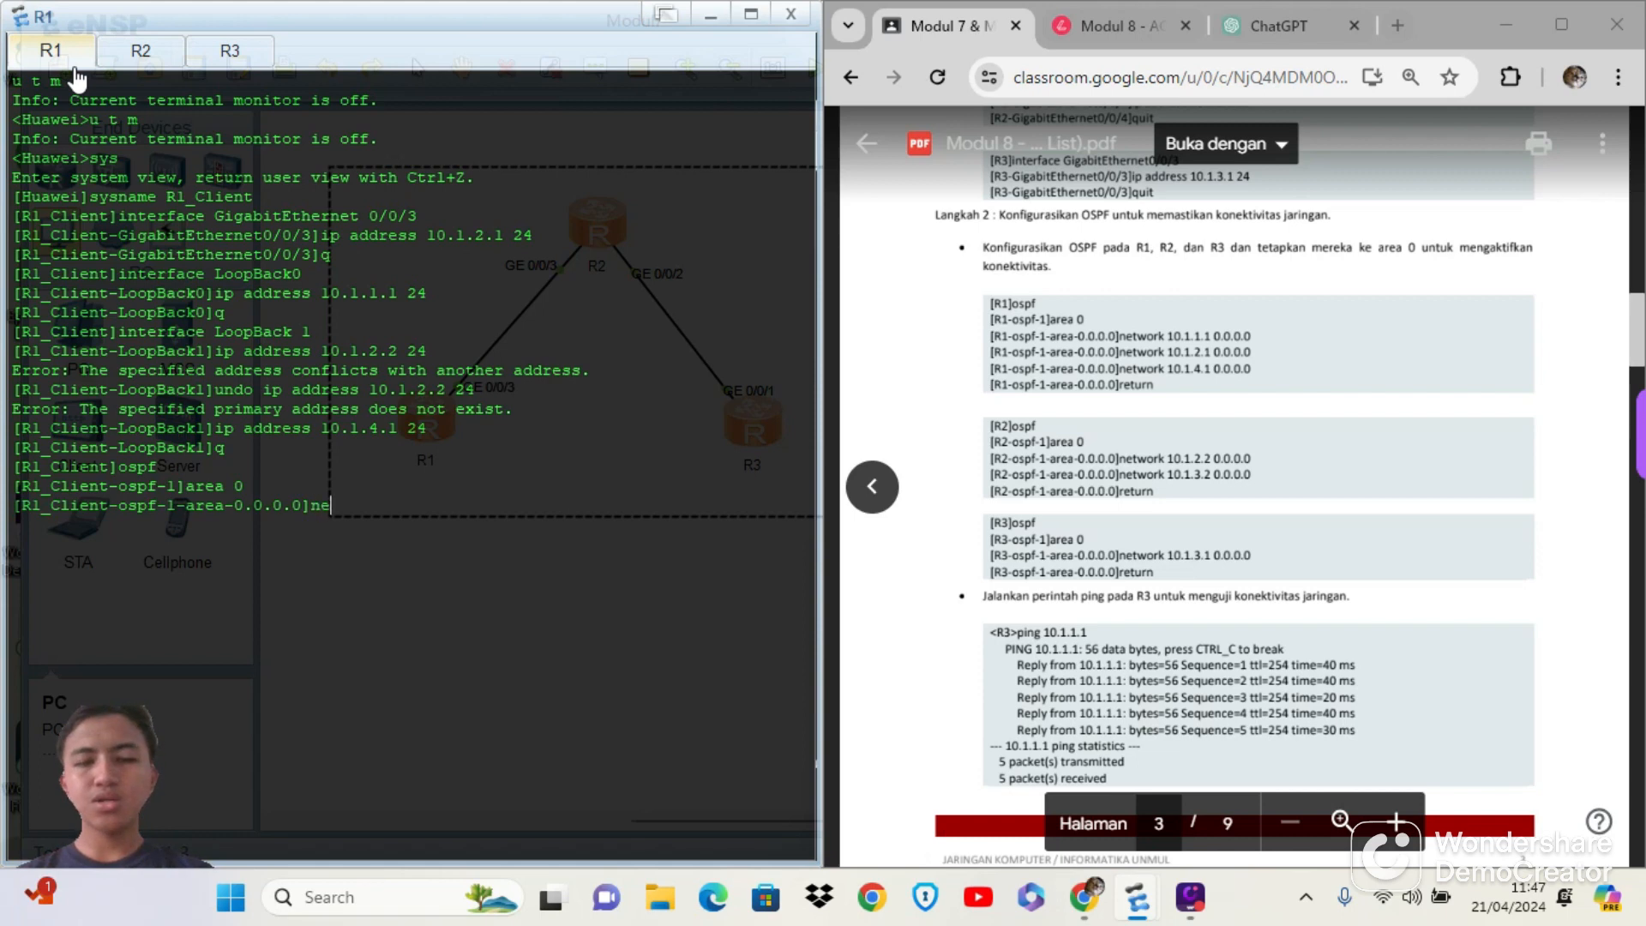
text(twork 10)
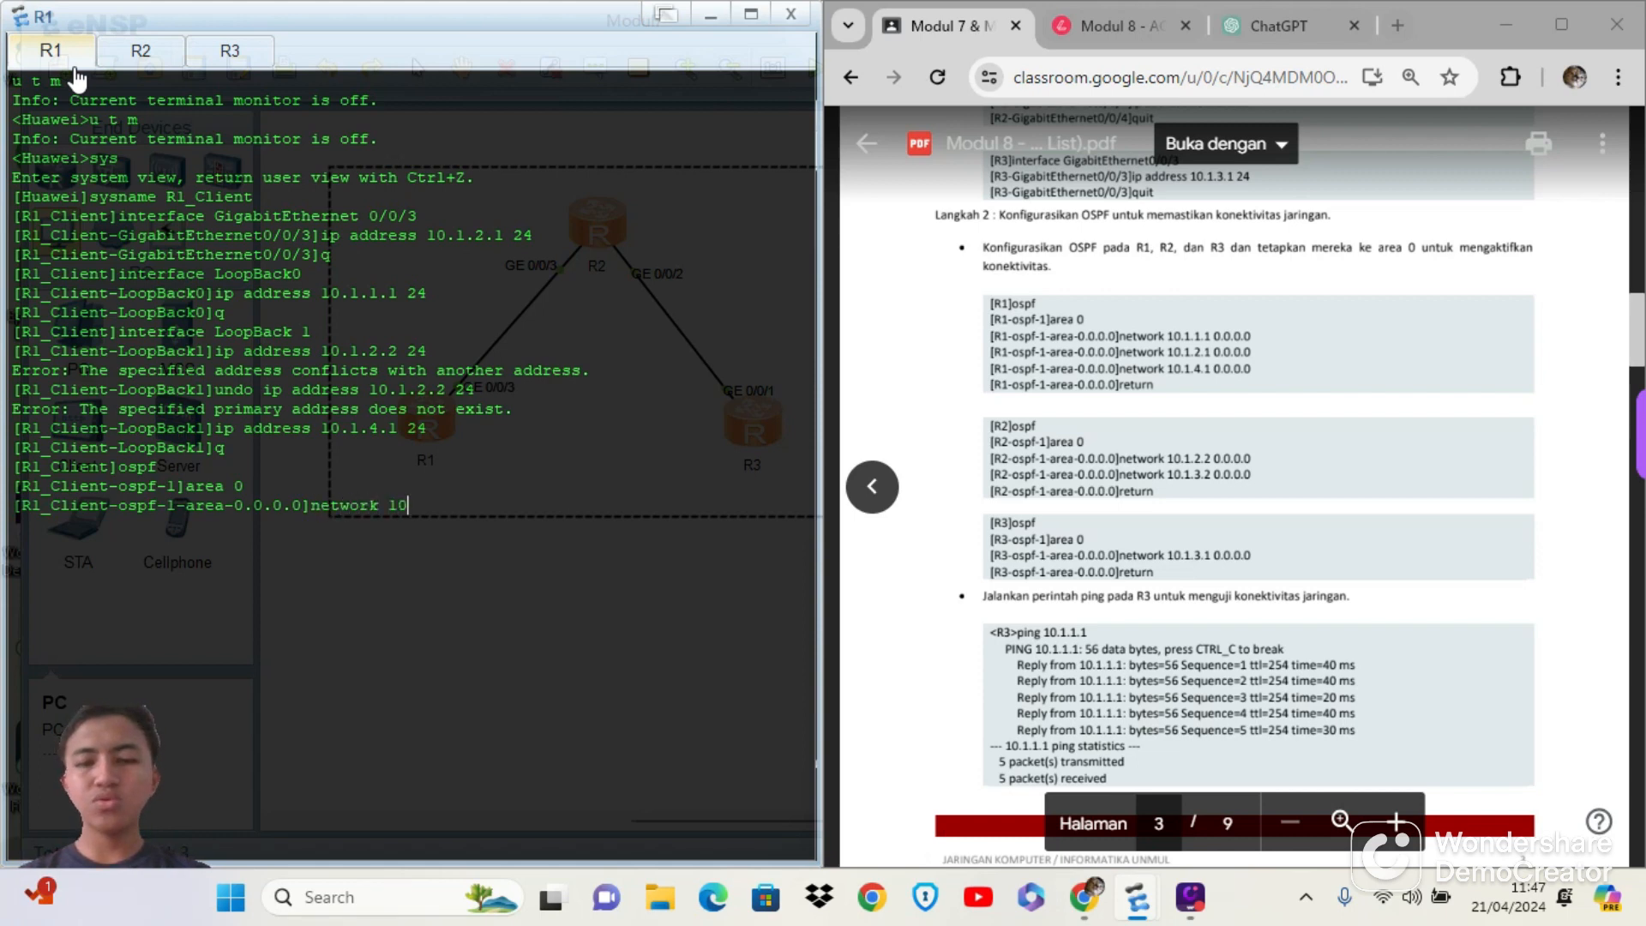
text(.1.1.1)
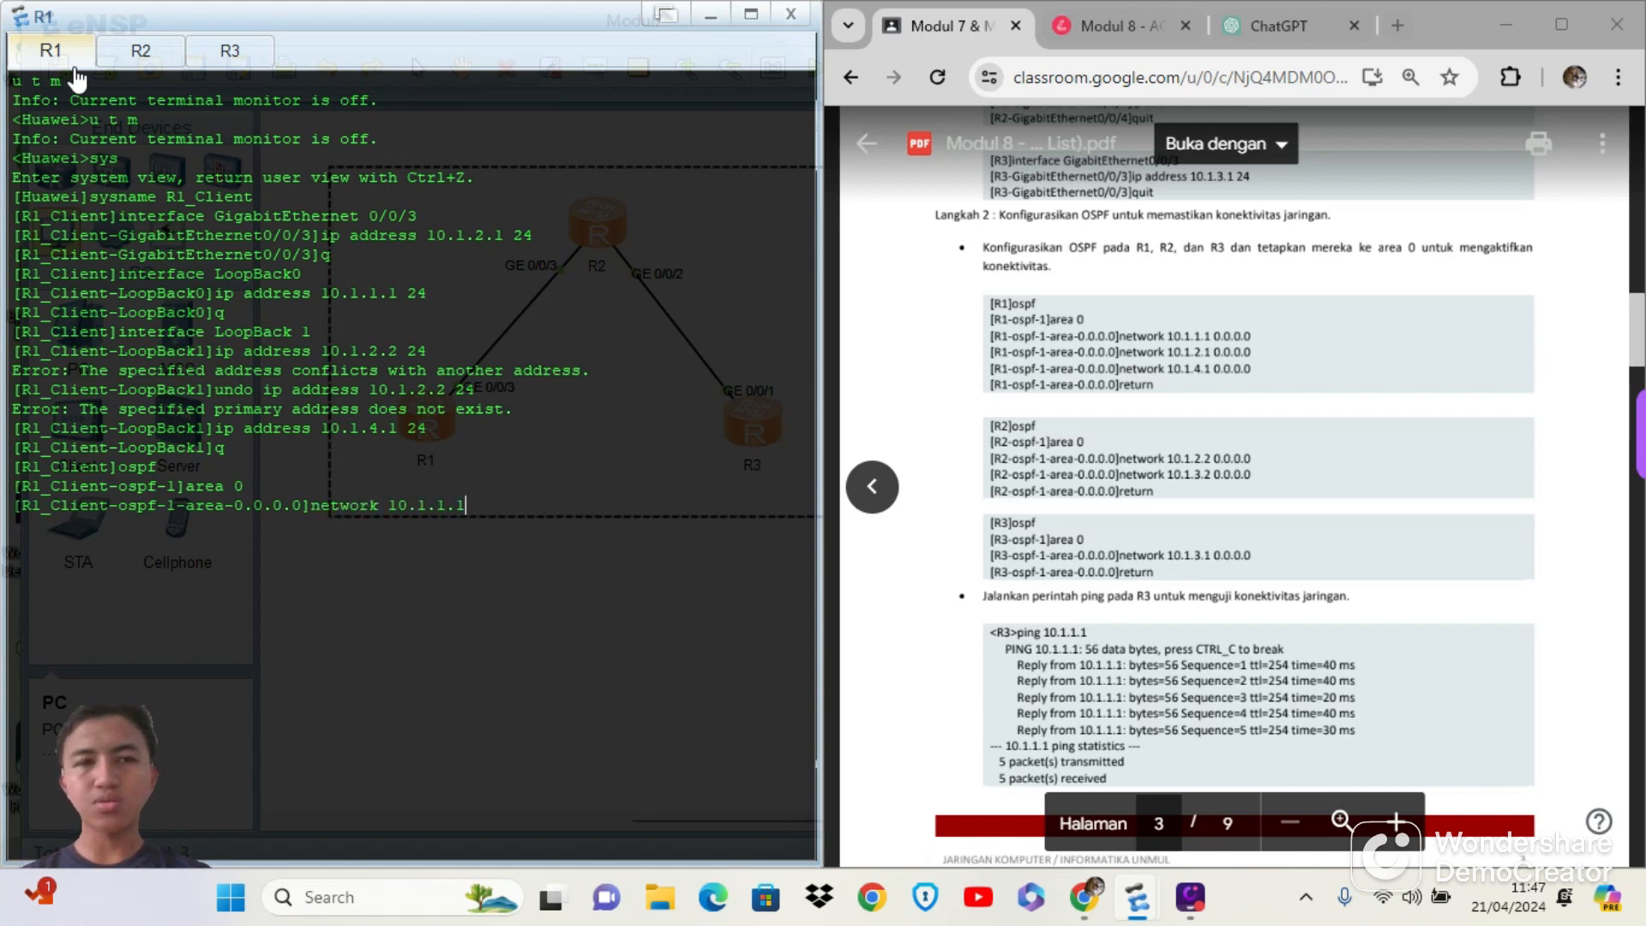
text( 0.0.0.0)
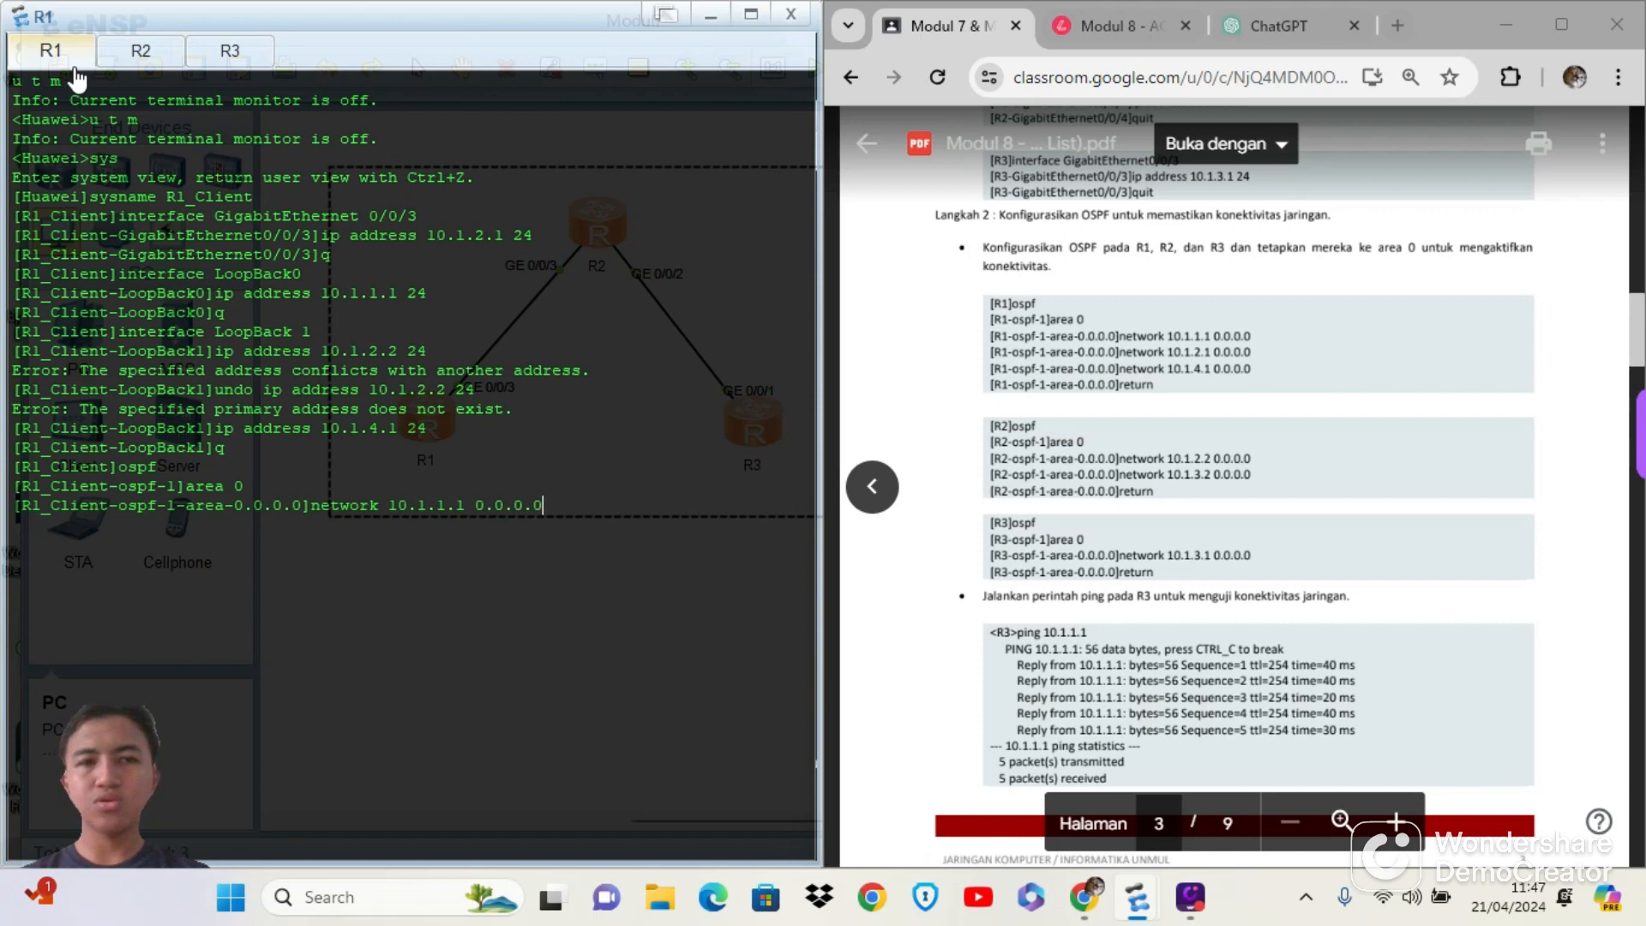
key(Return)
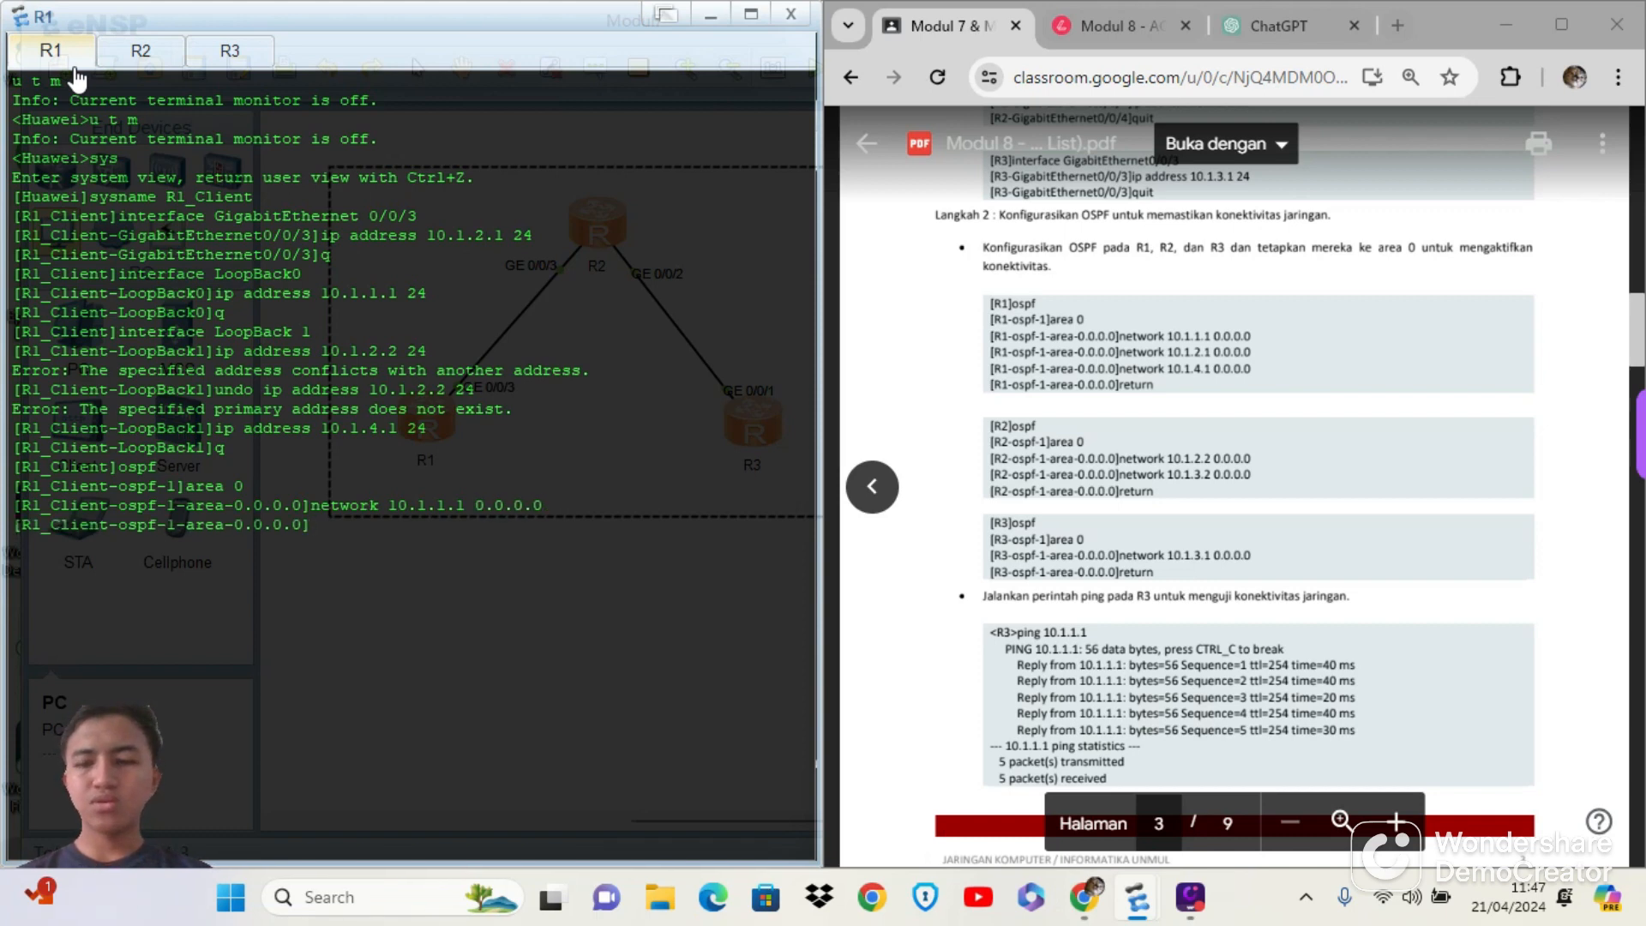
key(Up)
key(Left)
key(Left)
key(Left)
key(Left)
key(Left)
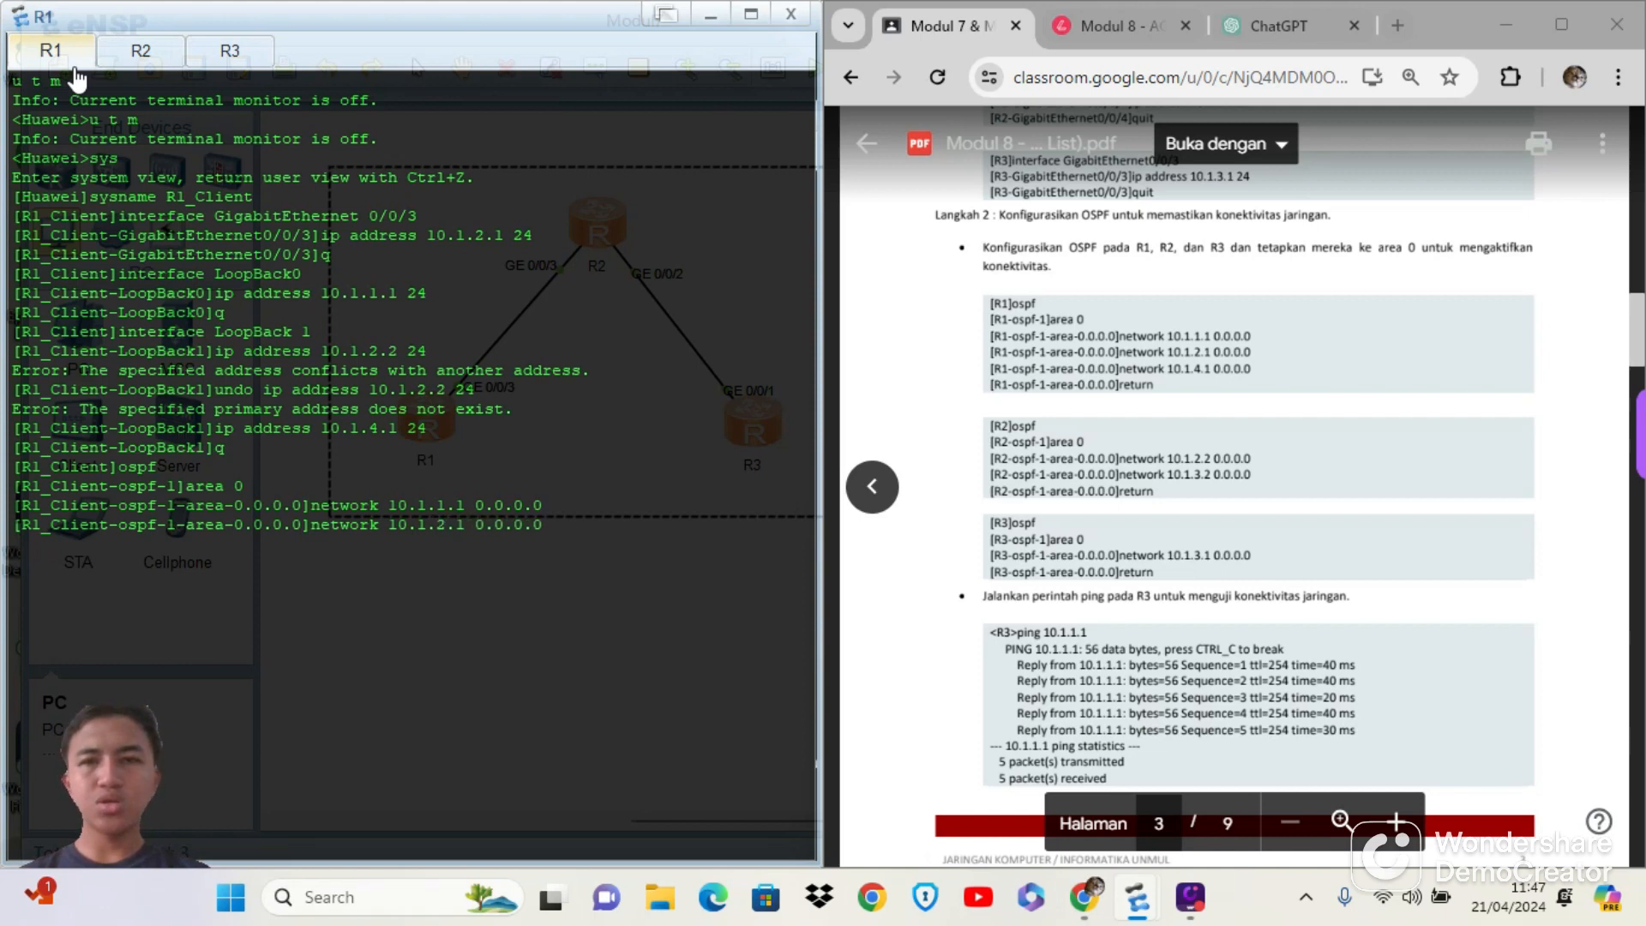
key(Return)
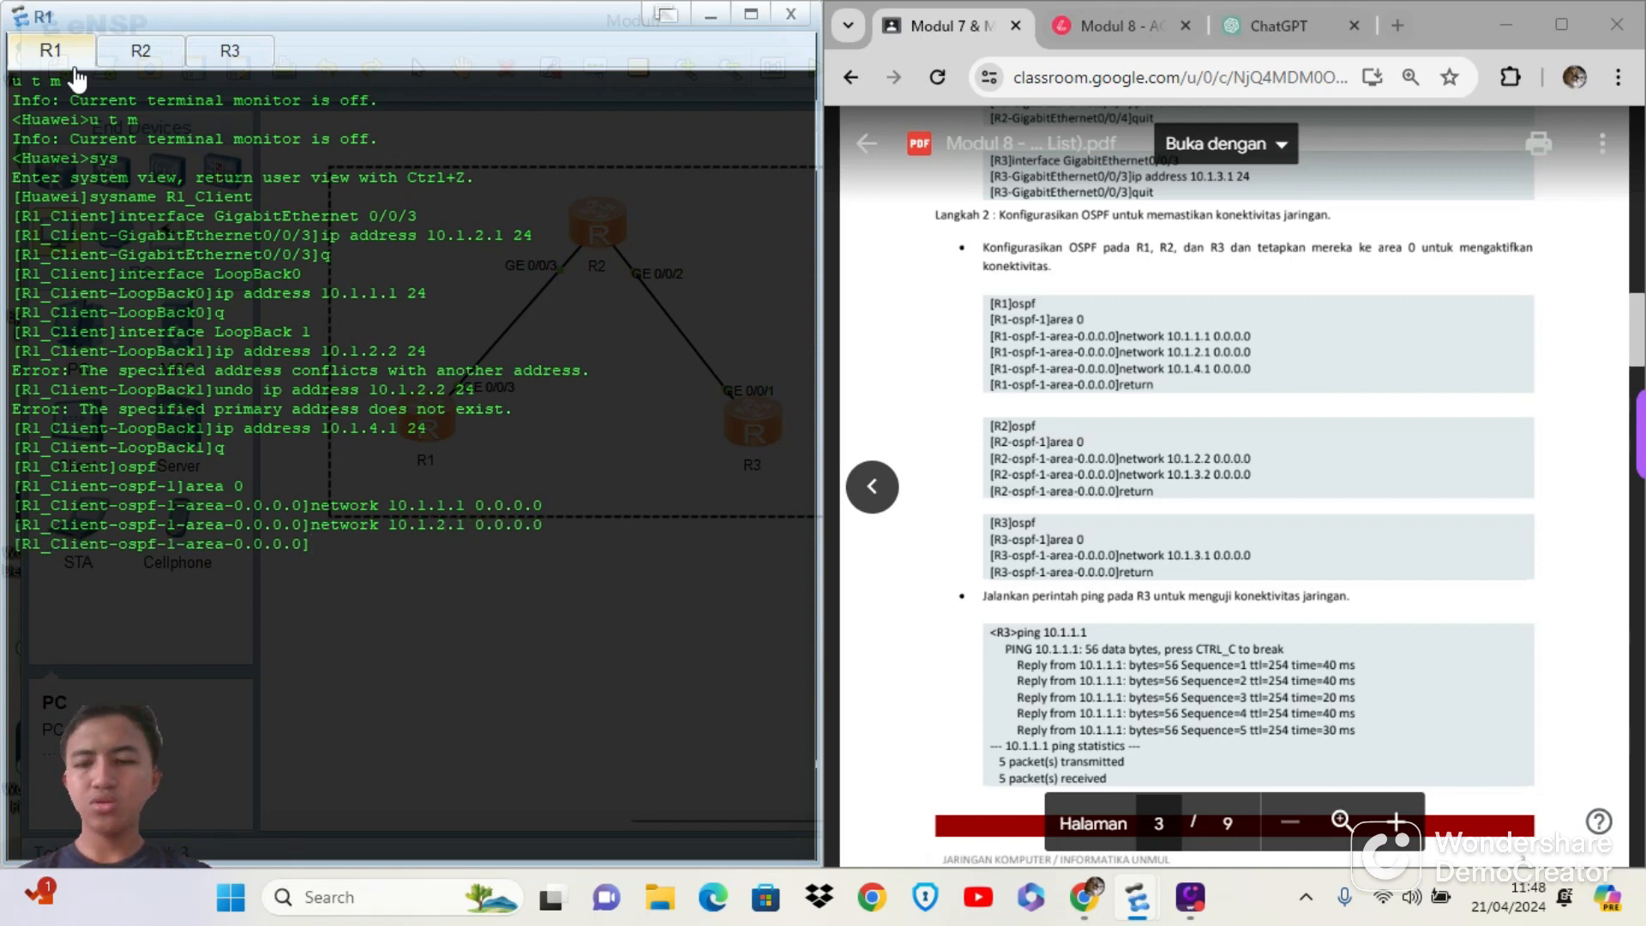
Add network 10.1.4.1 0.0.0.0 to R1's OSPF area 0 and exit to the user view with return
key(Up)
key(Left)
key(Left)
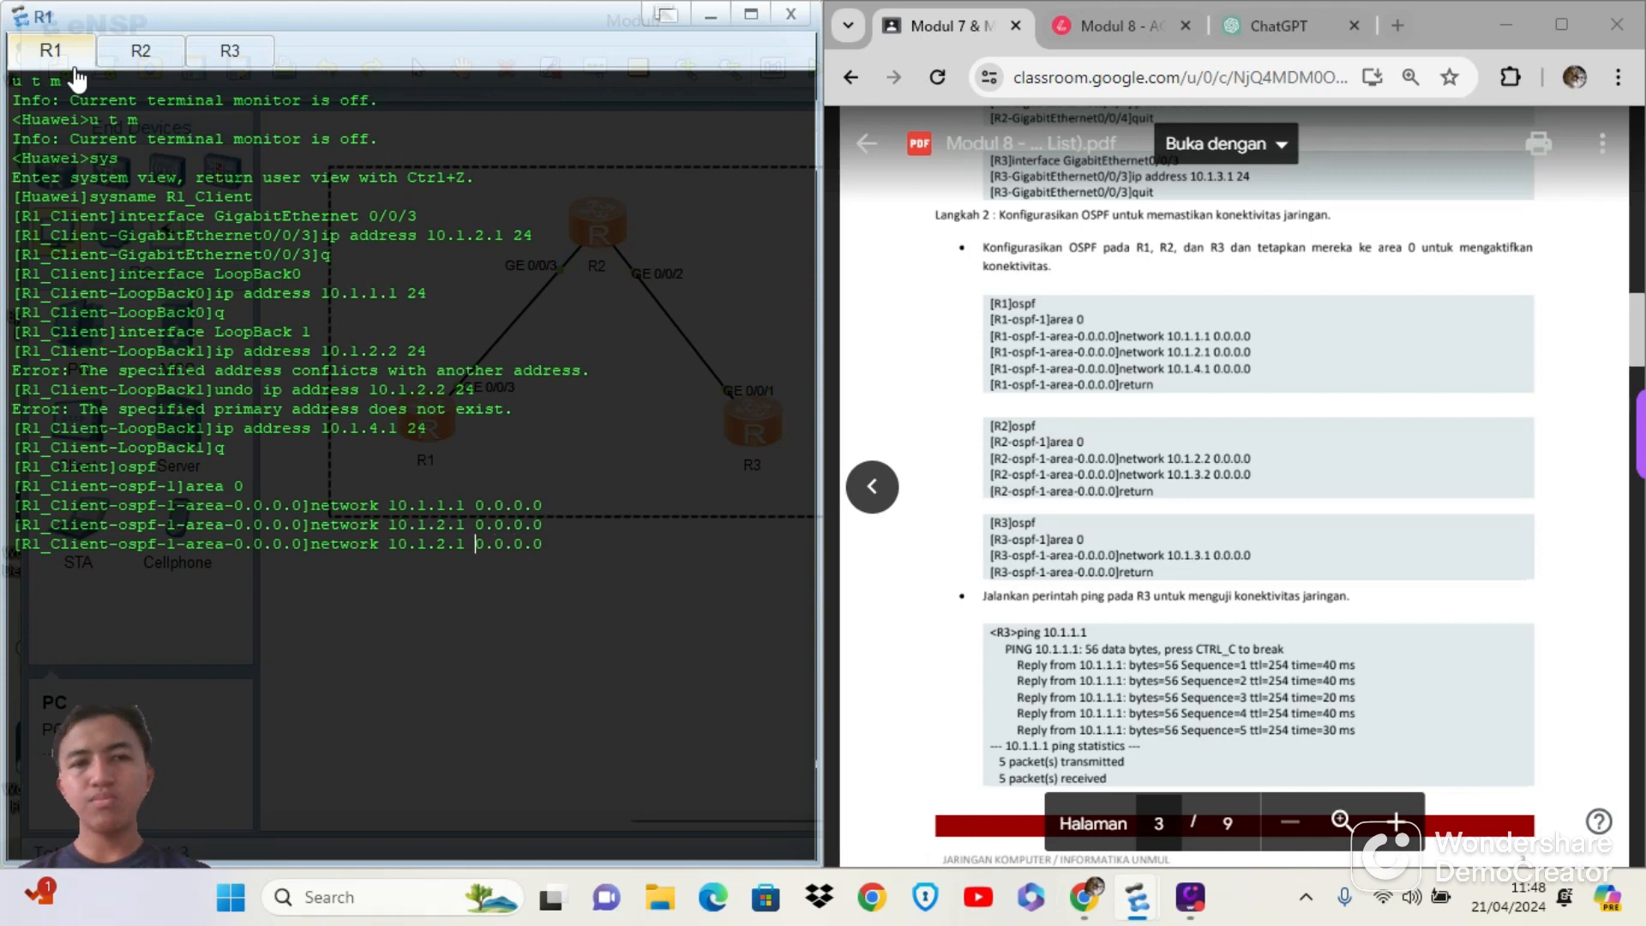
key(BackSpace)
text(4)
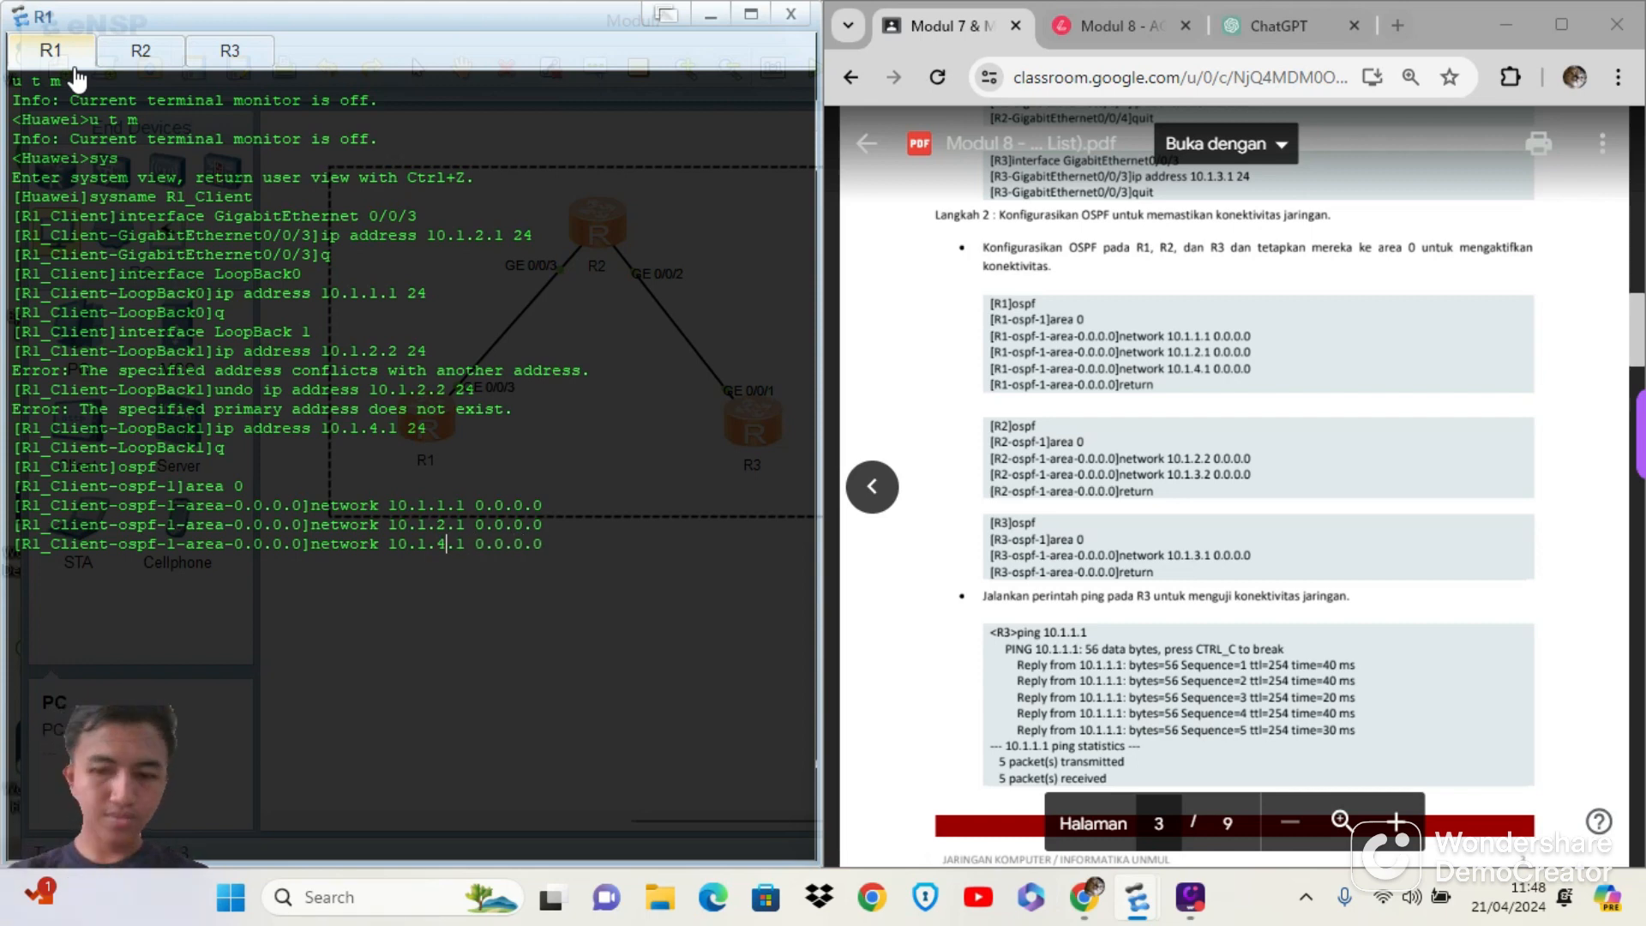
key(Return)
text(return)
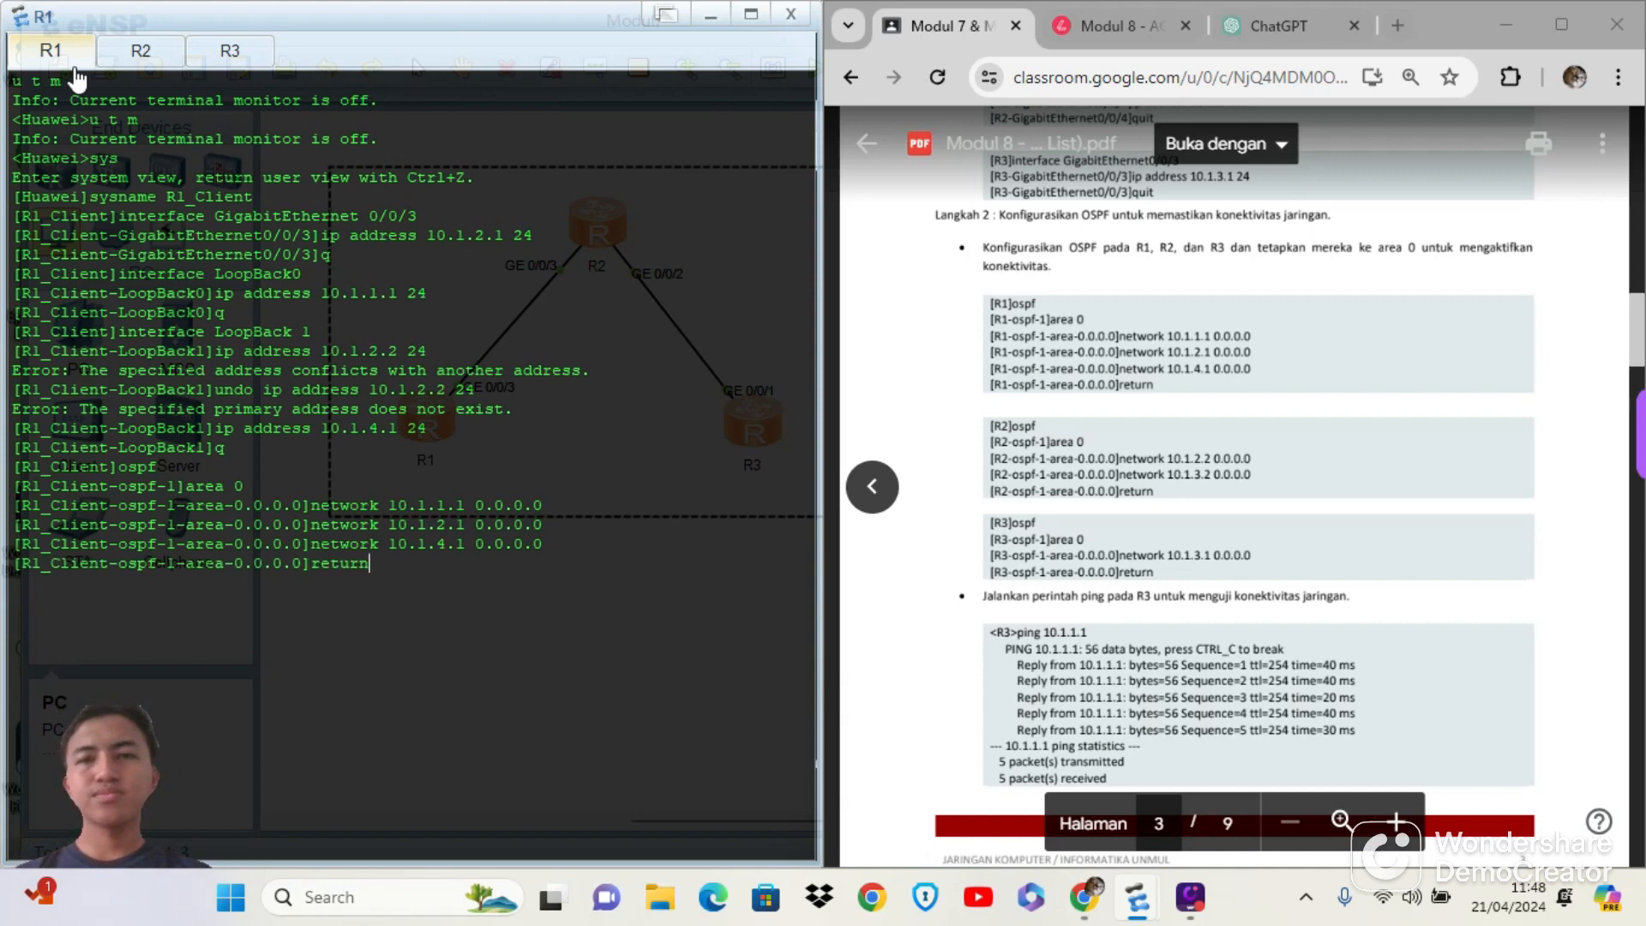
key(Return)
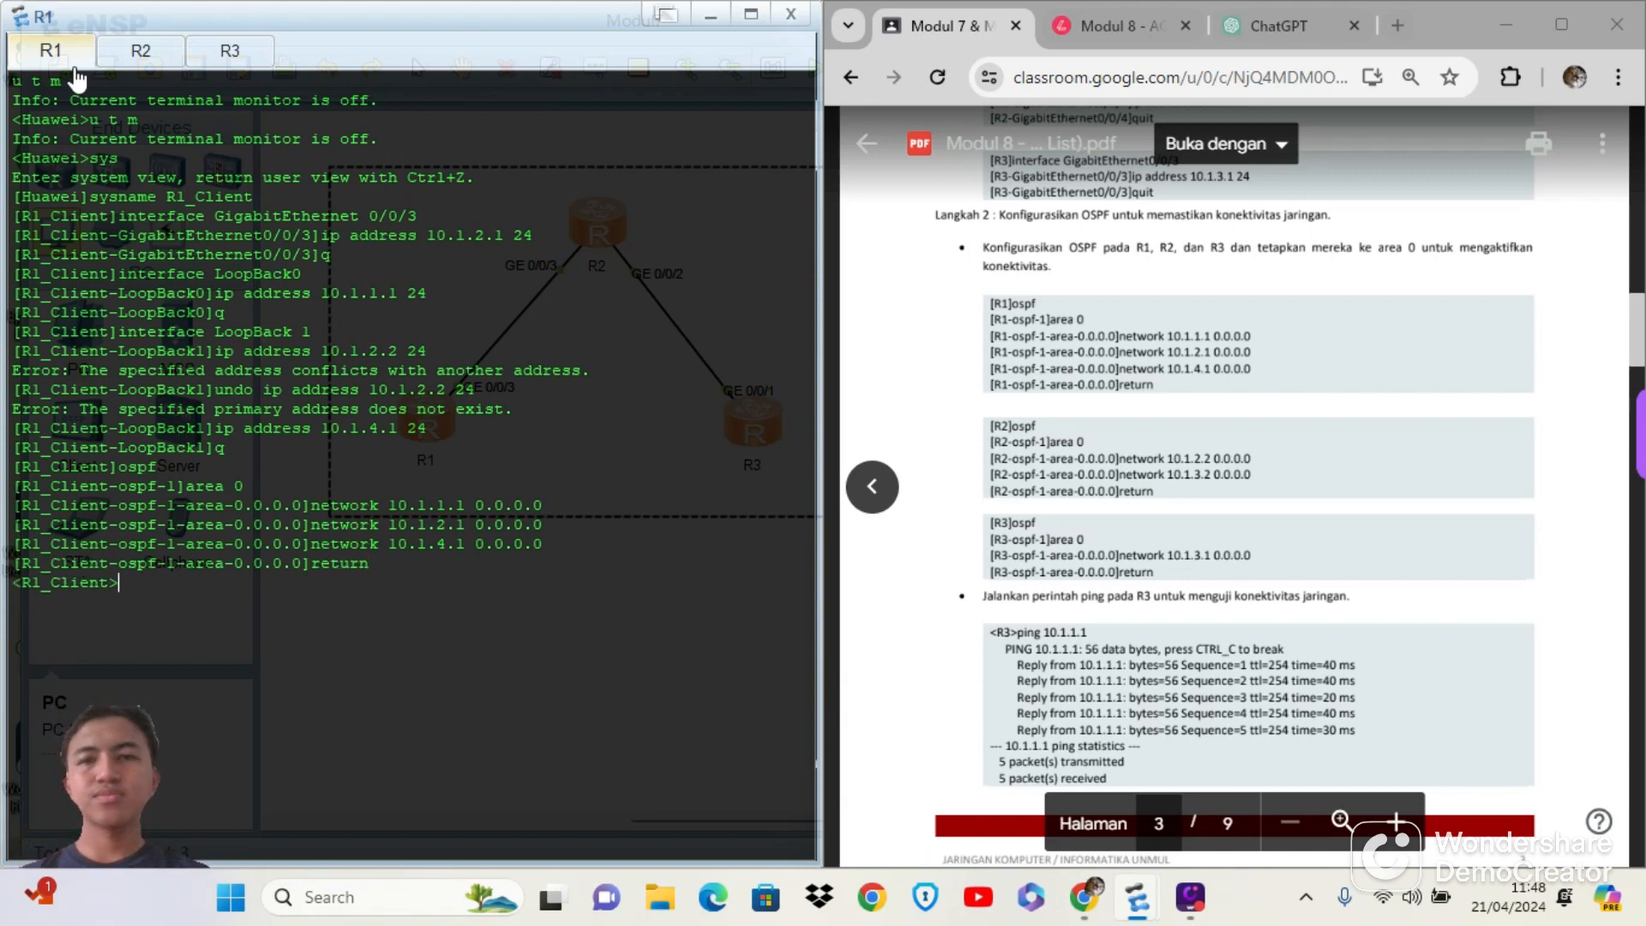
Start ospf in R2's console and enter area 0
click(165, 70)
text(os)
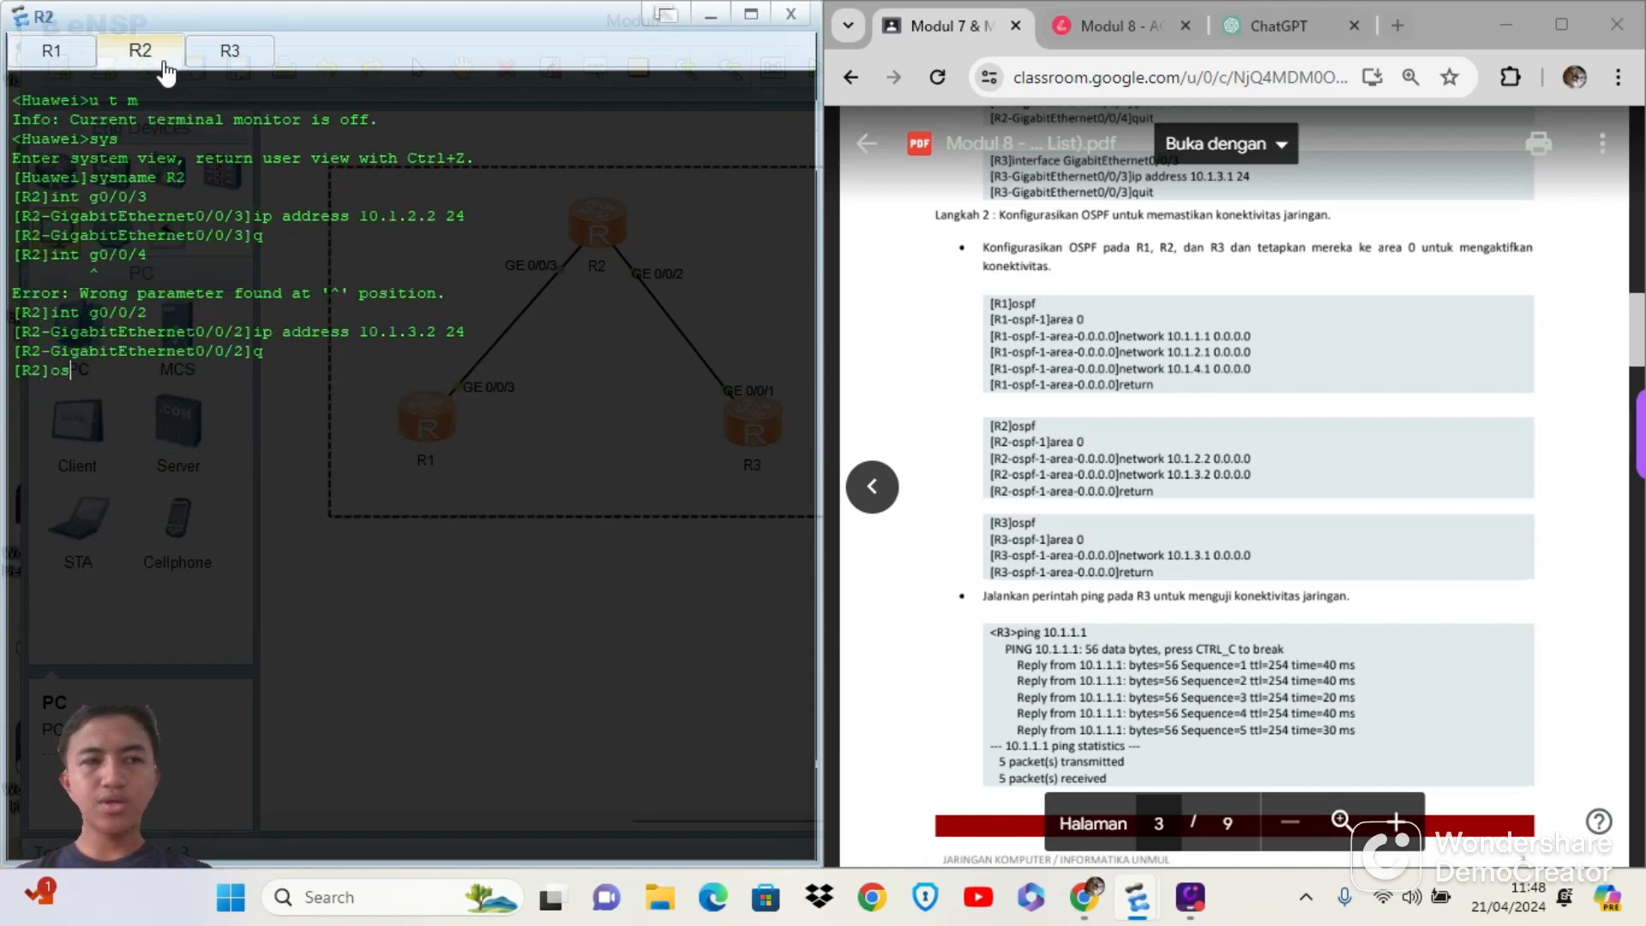
text(pf)
key(Return)
text(a)
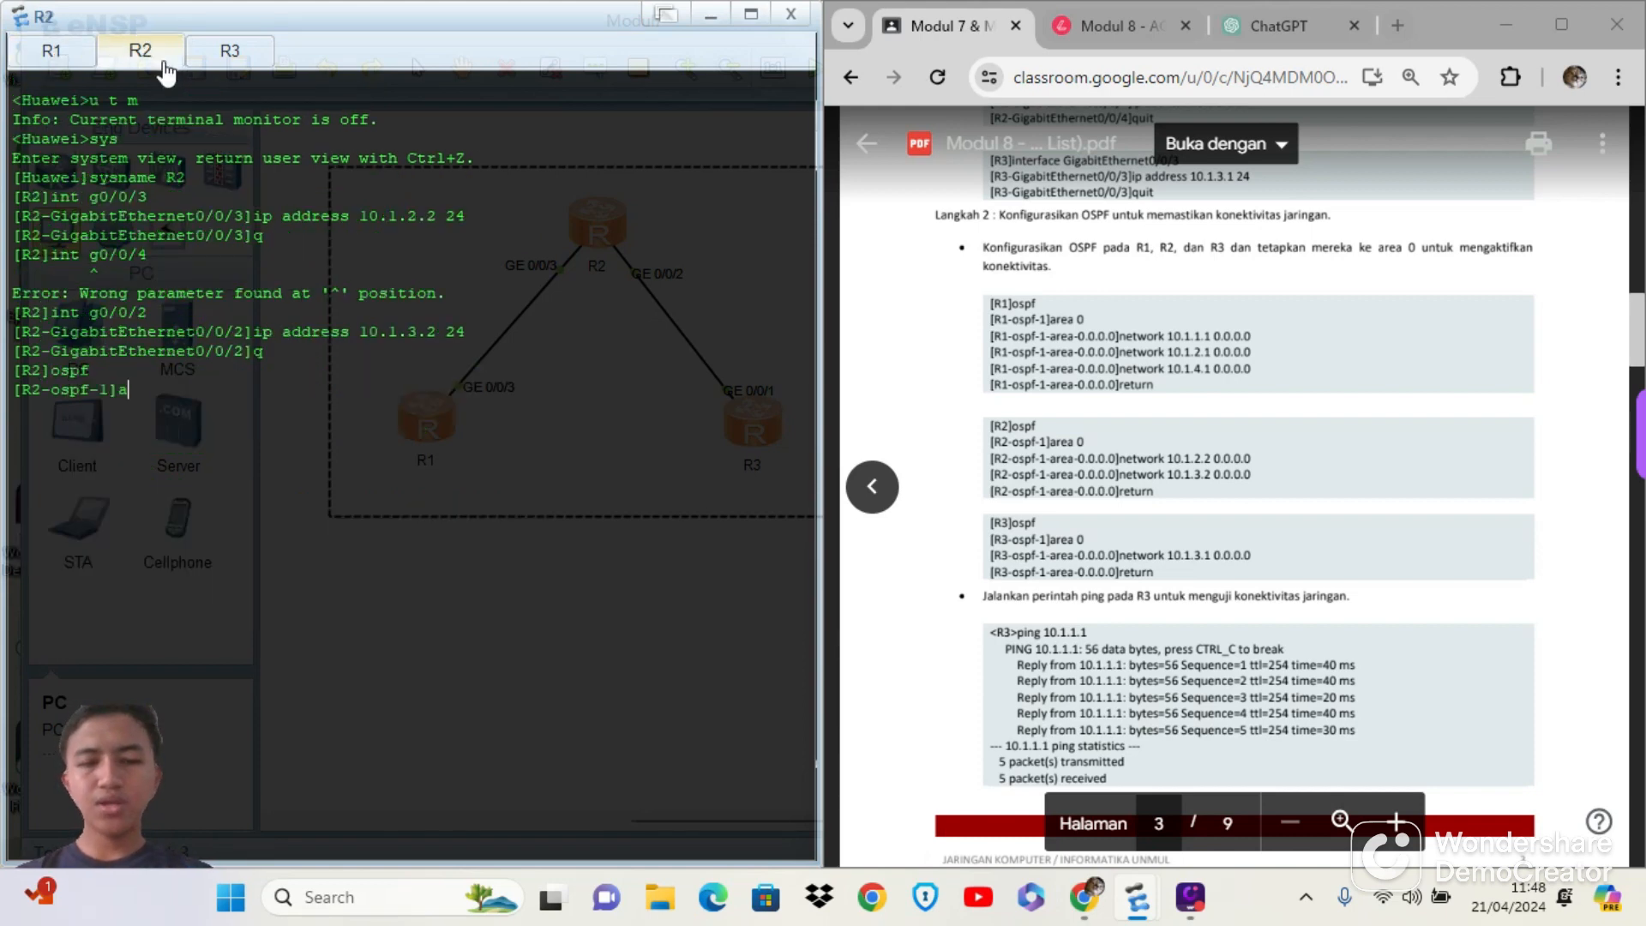
text(rea 0)
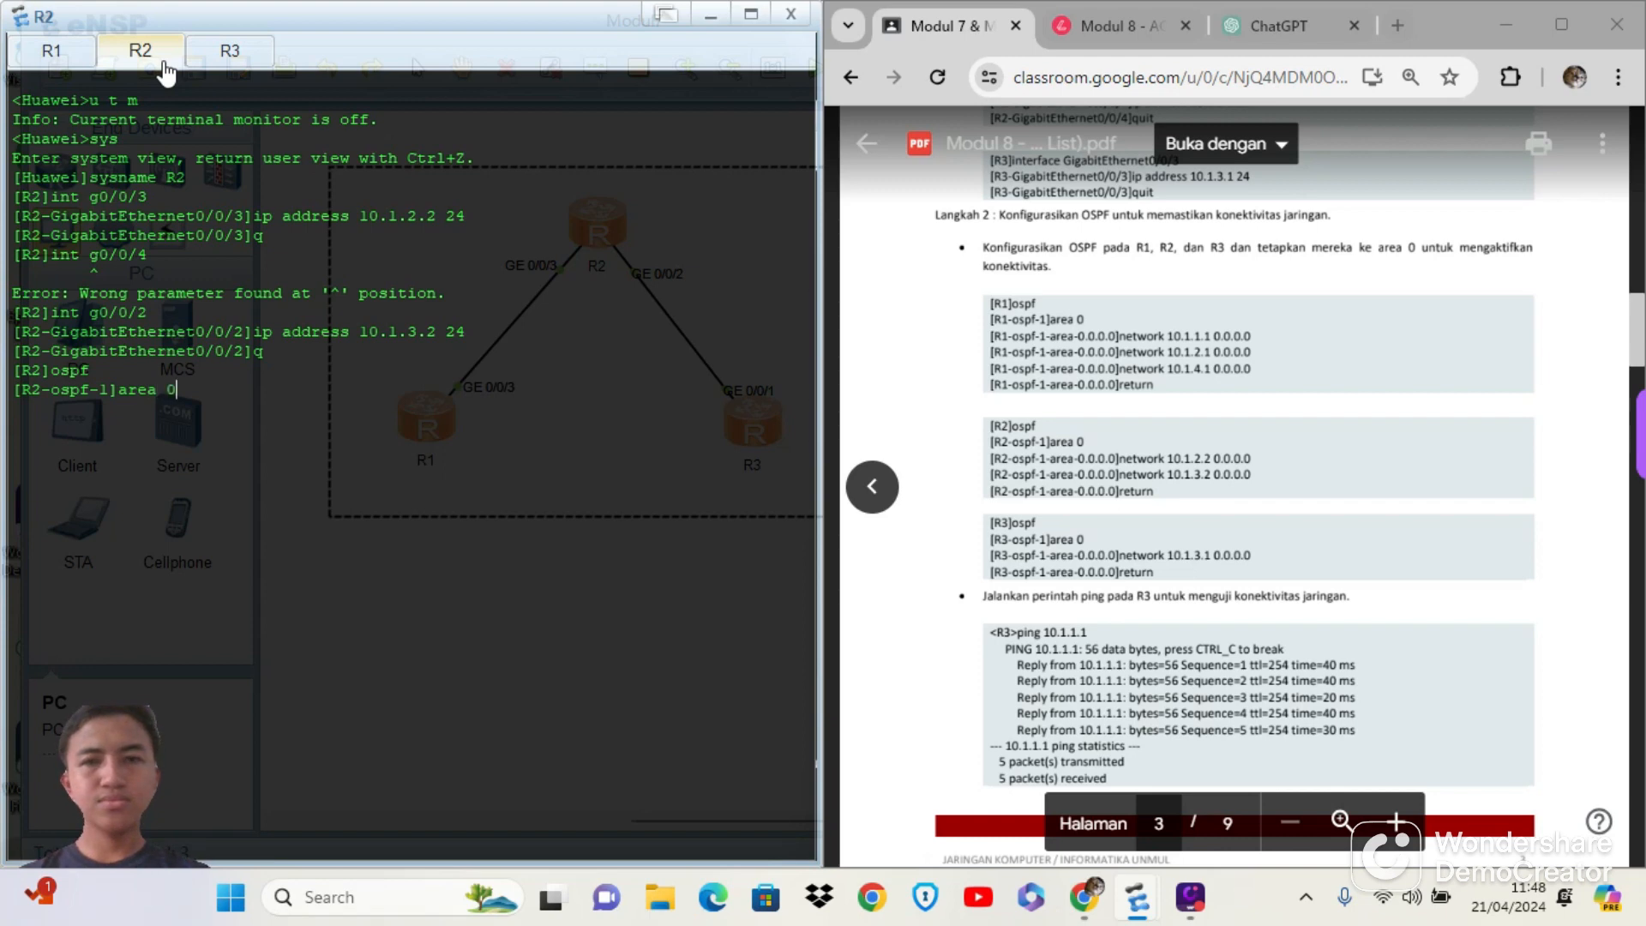
key(Return)
Add network 10.1.2.2 with wildcard mask 0.0.0.0 to R2's OSPF area 0
text(netwo)
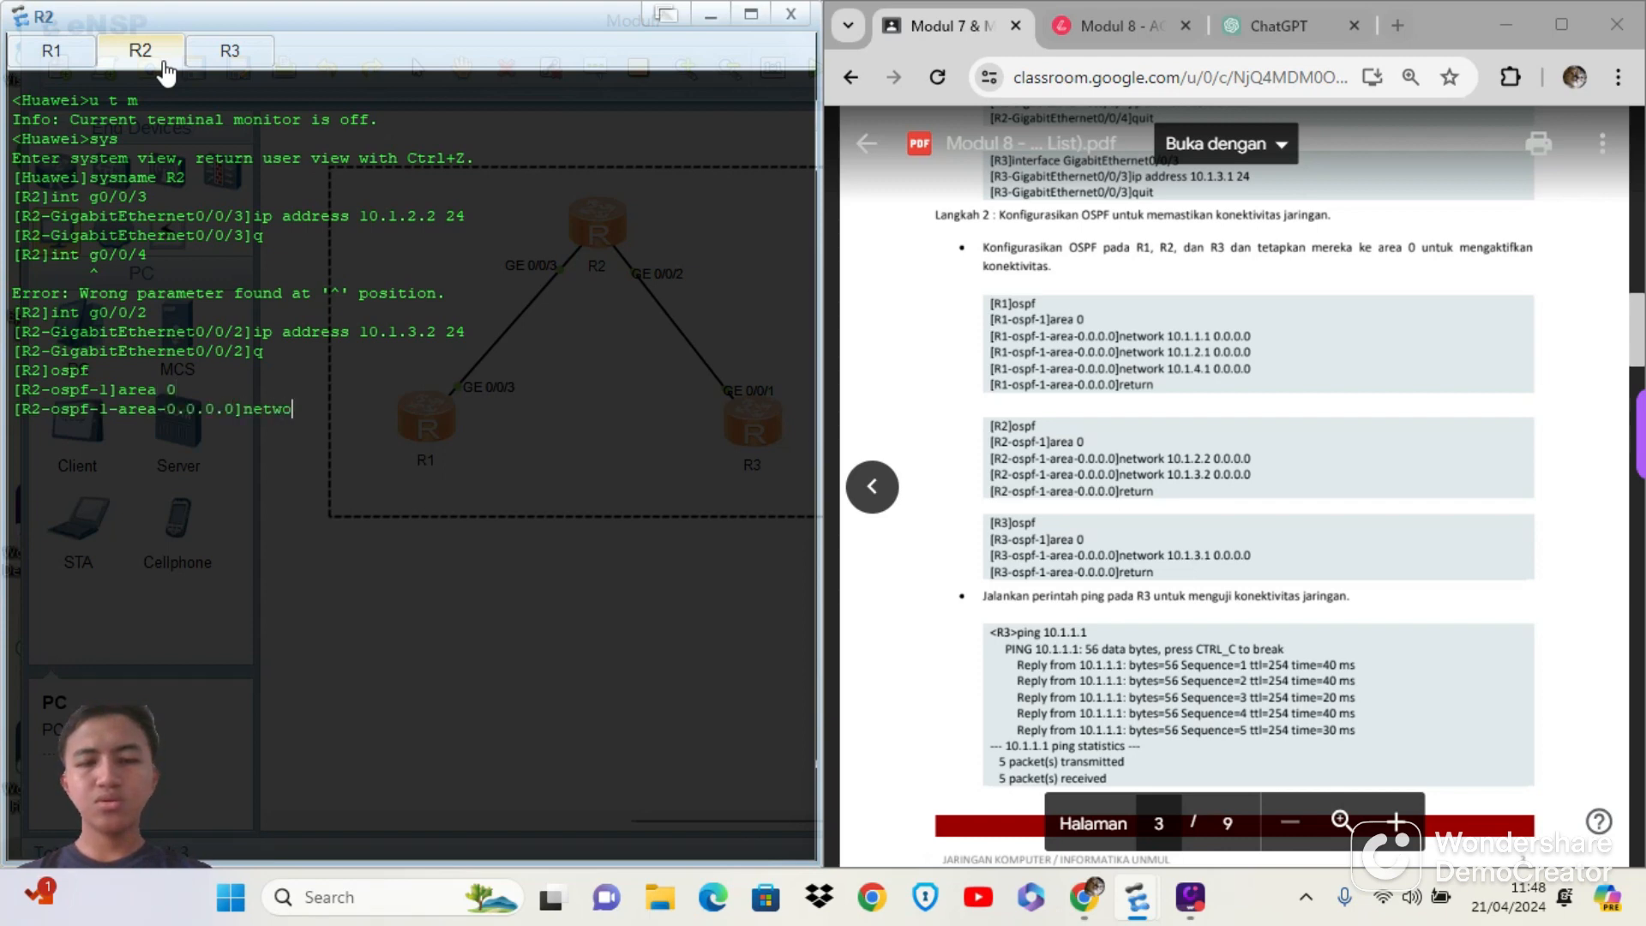
text(rk 10.1)
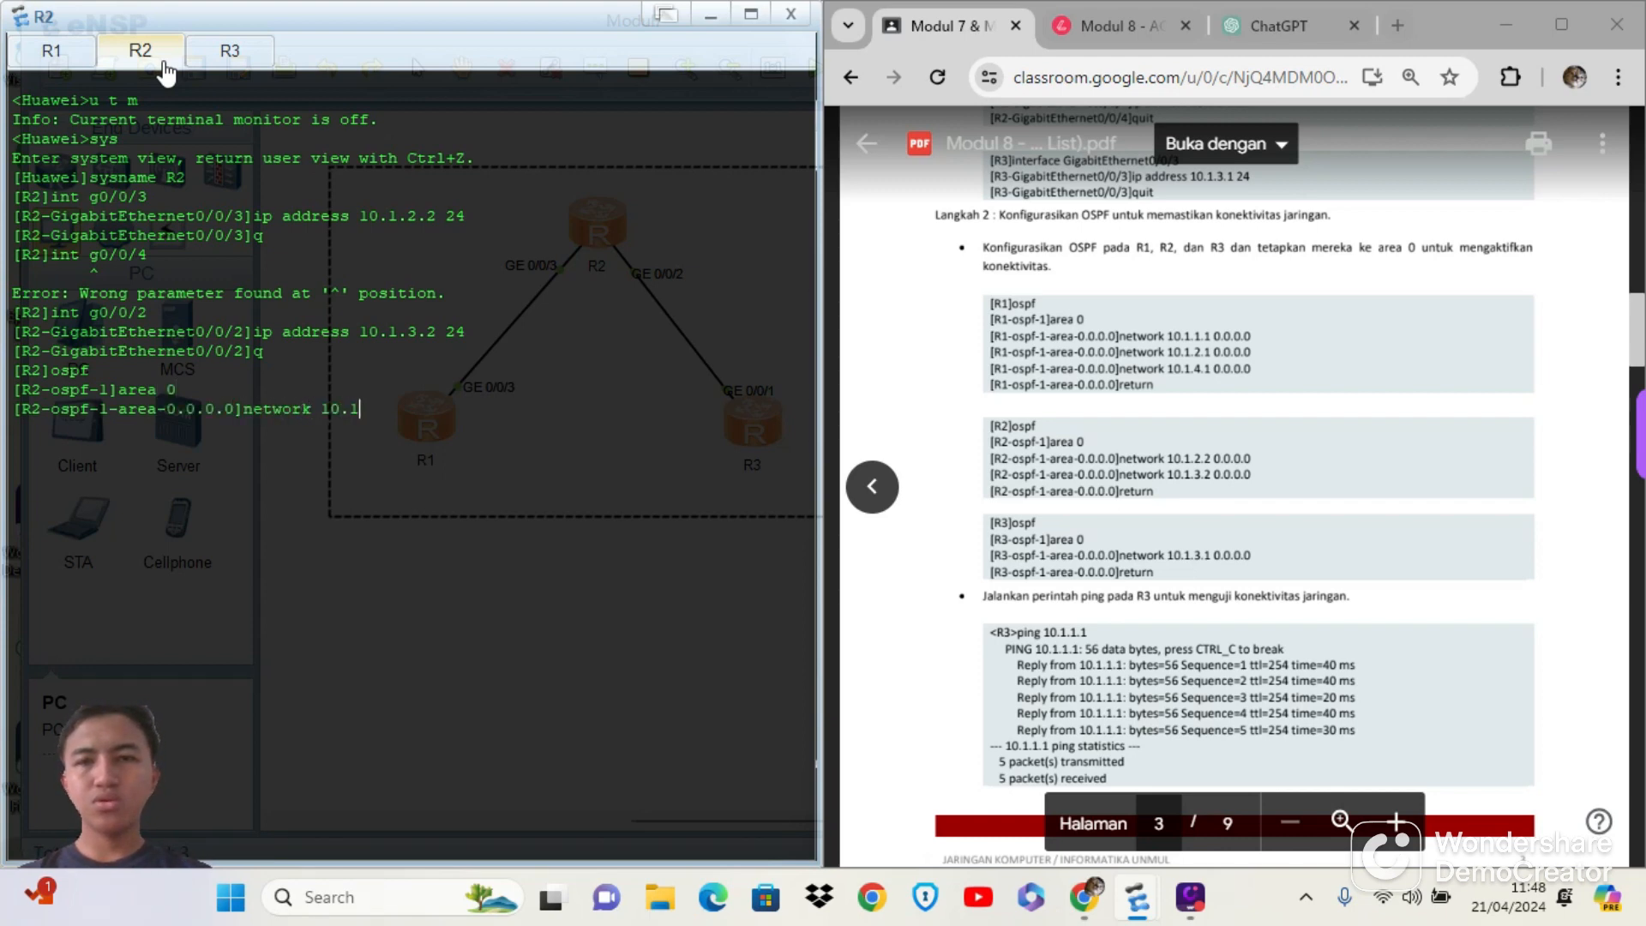
text(.2.2)
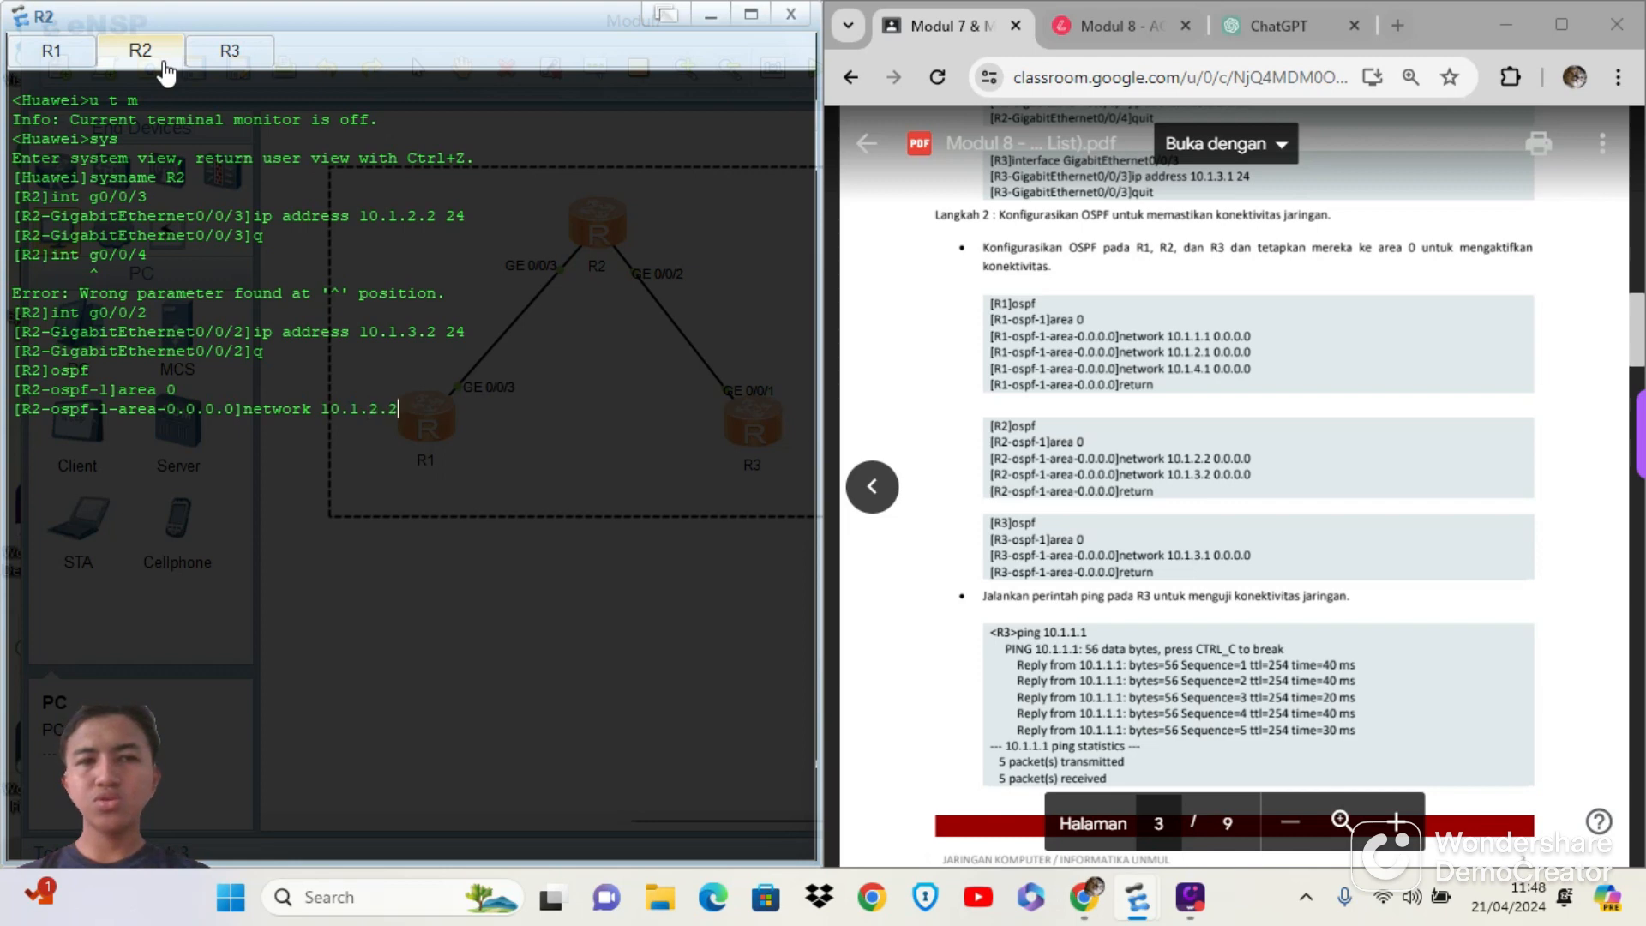
text( 0.0.0.0)
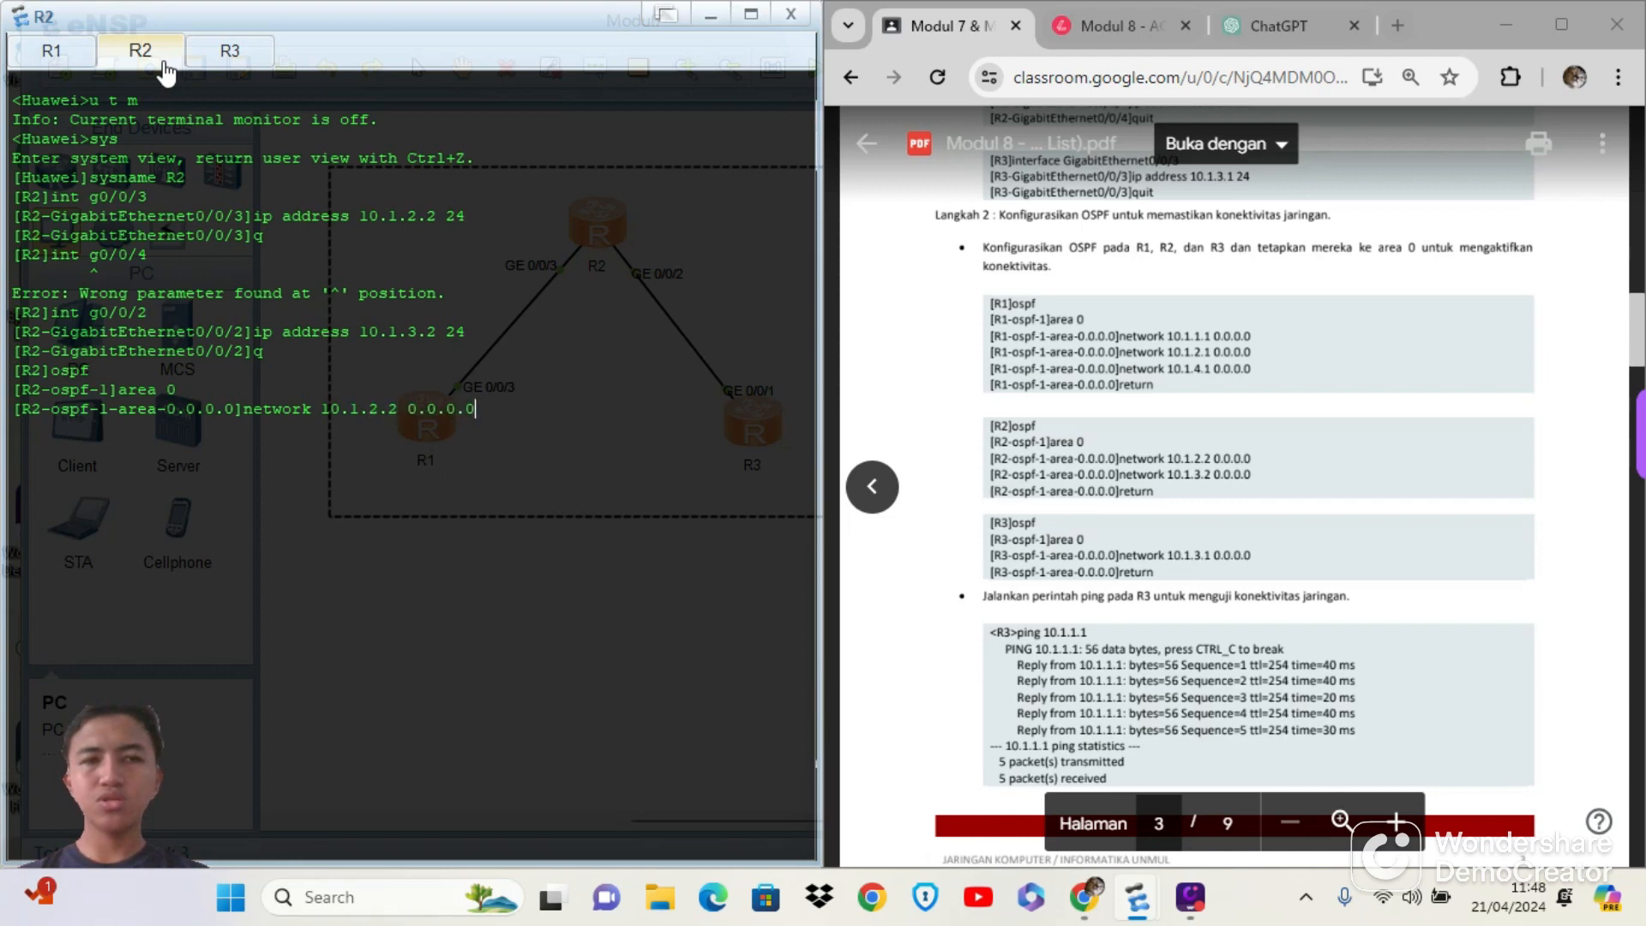
key(Return)
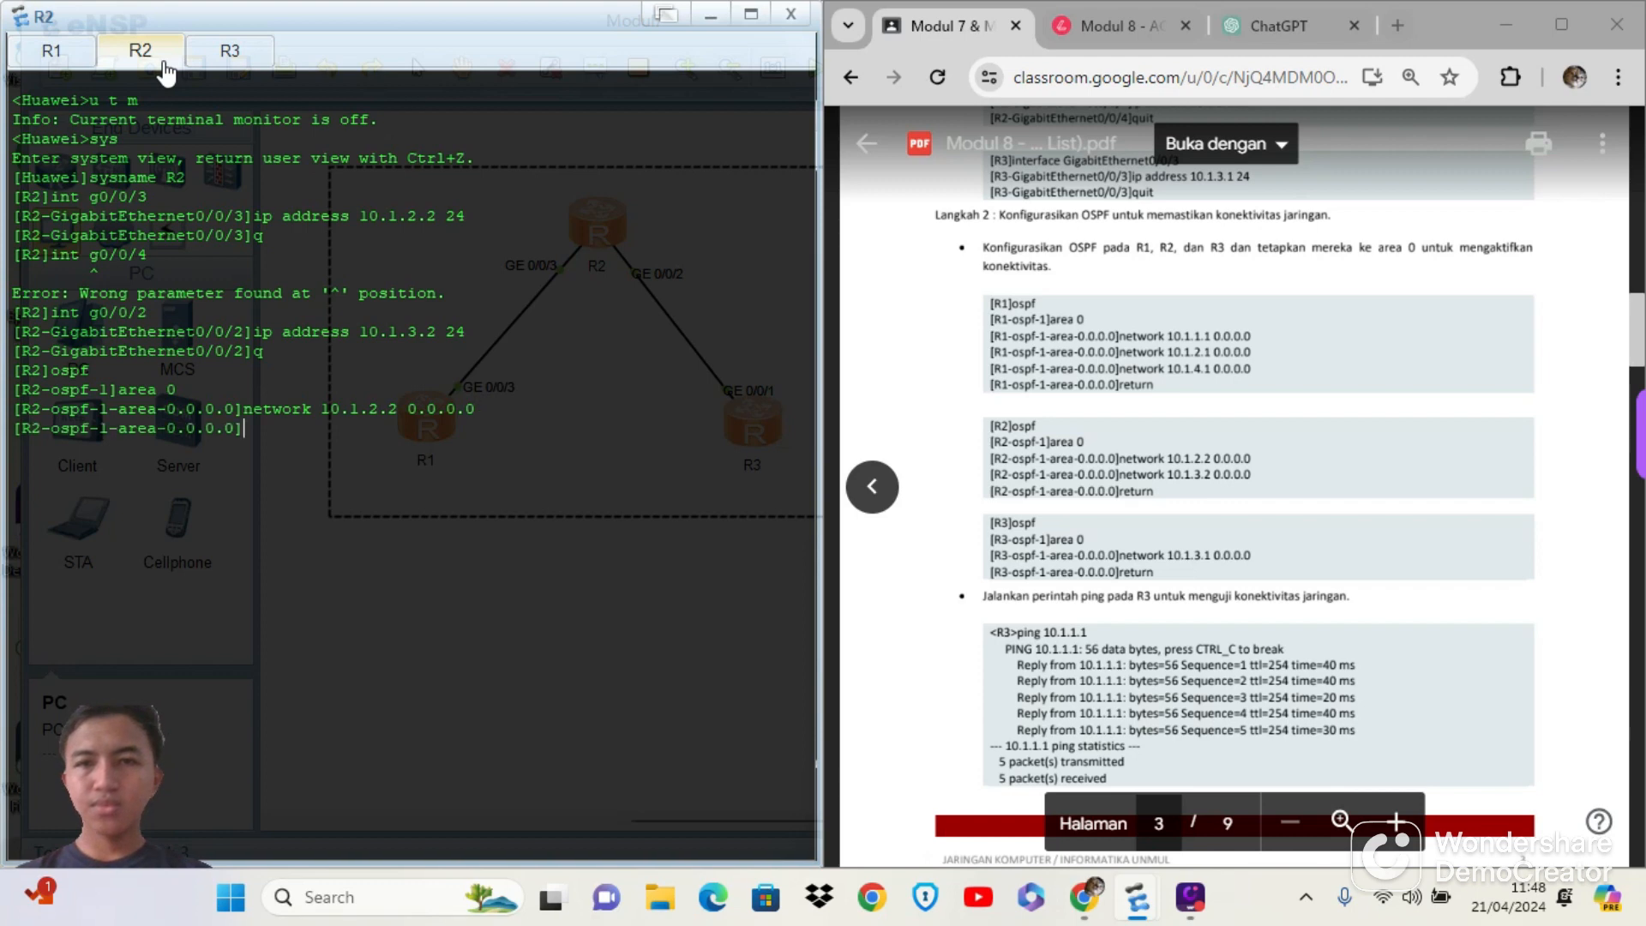
Add network 10.1.3.2 0.0.0.0 to R2's OSPF area 0 and exit to the user view with return
key(Up)
key(Left)
key(Left)
key(Left)
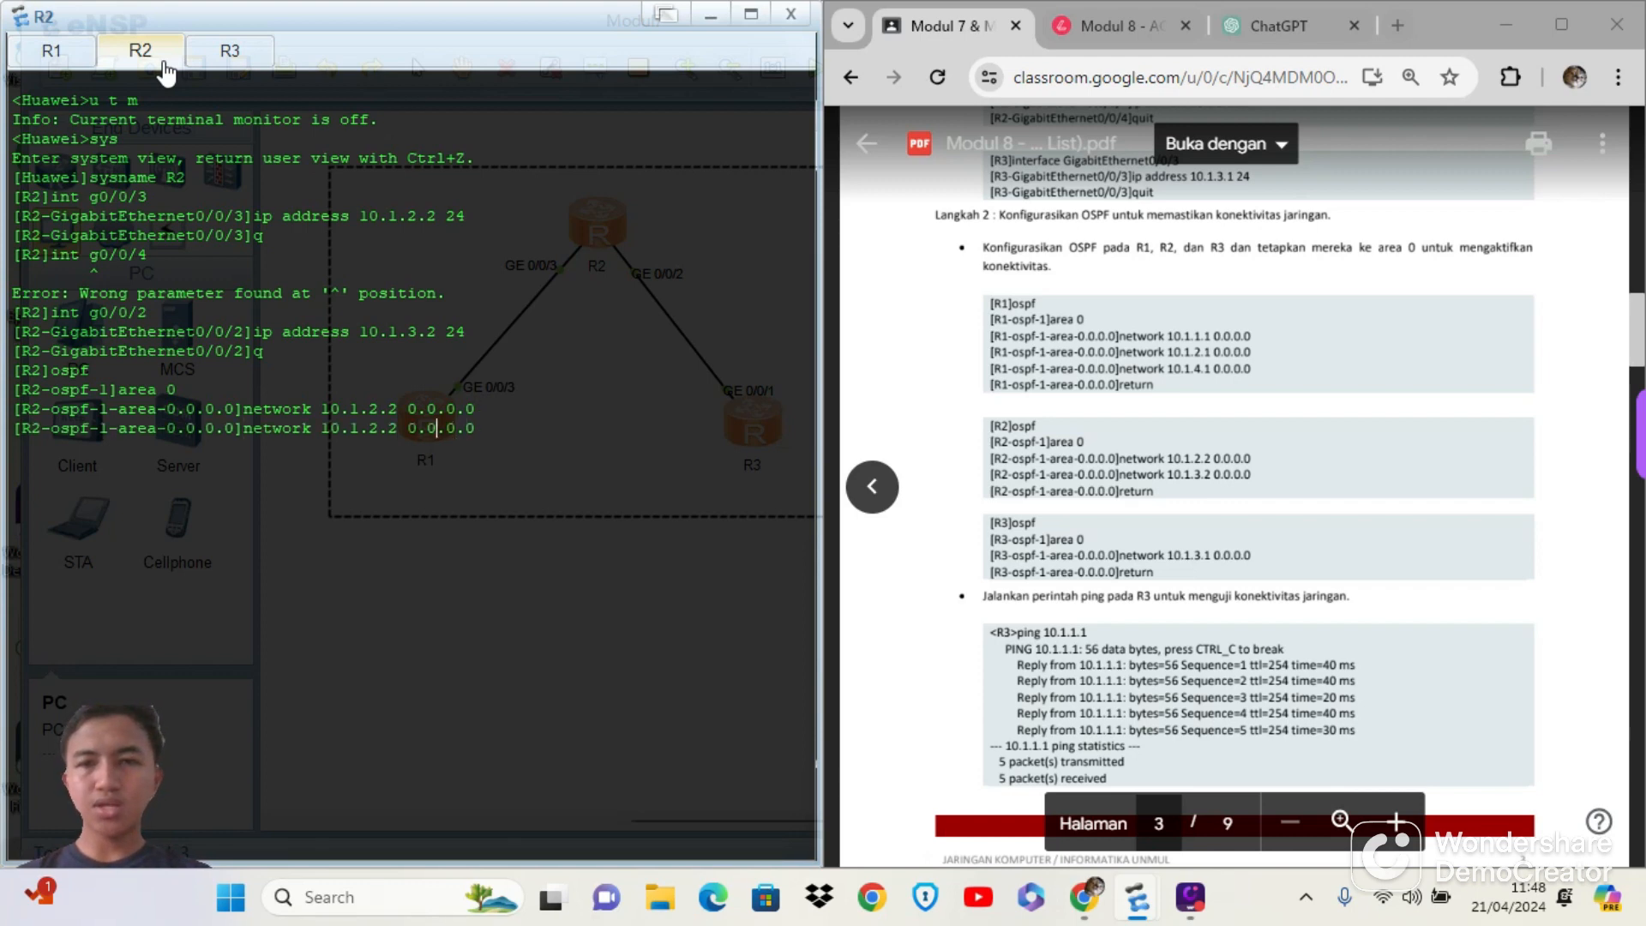
key(Left)
key(Left)
key(BackSpace)
text(3)
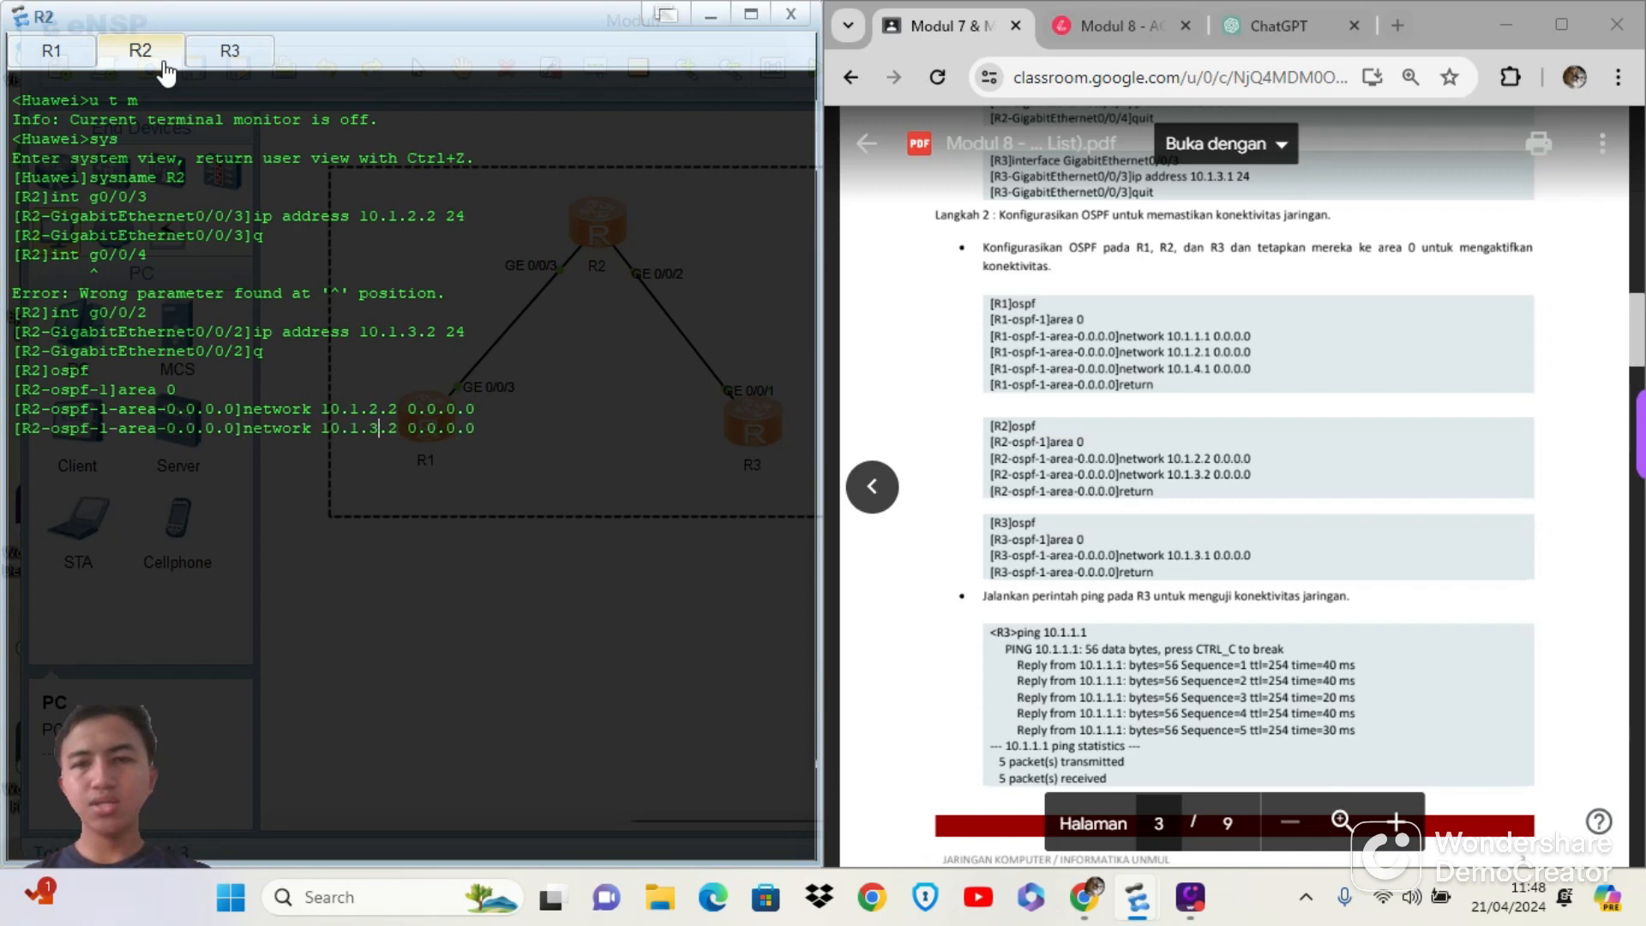
key(Return)
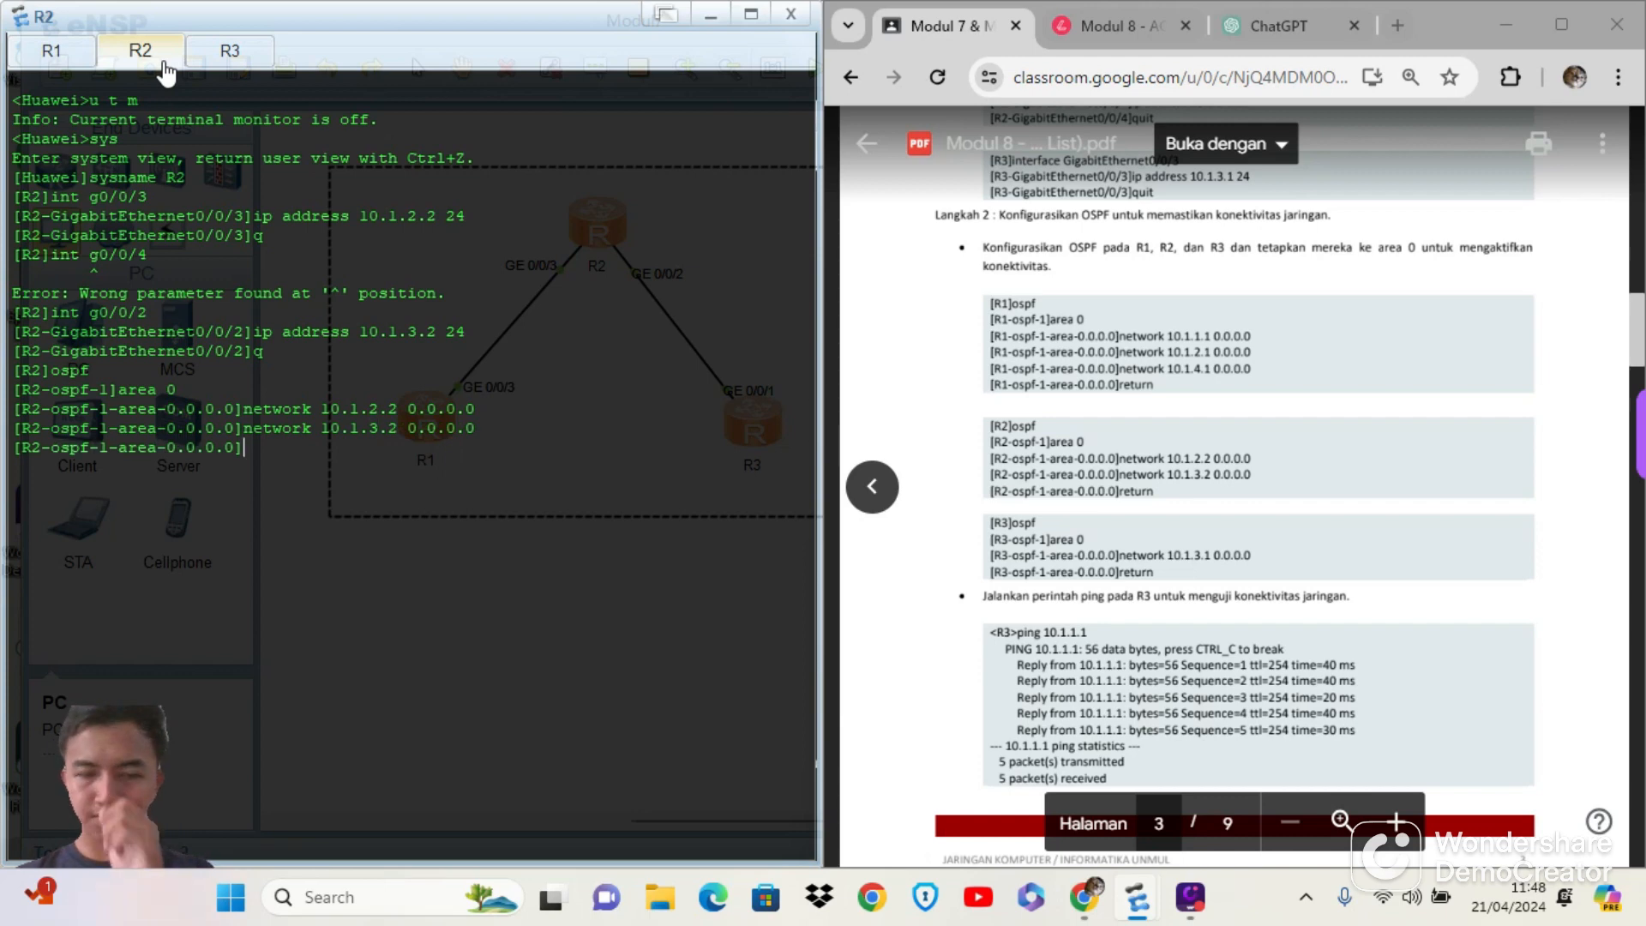
text(return)
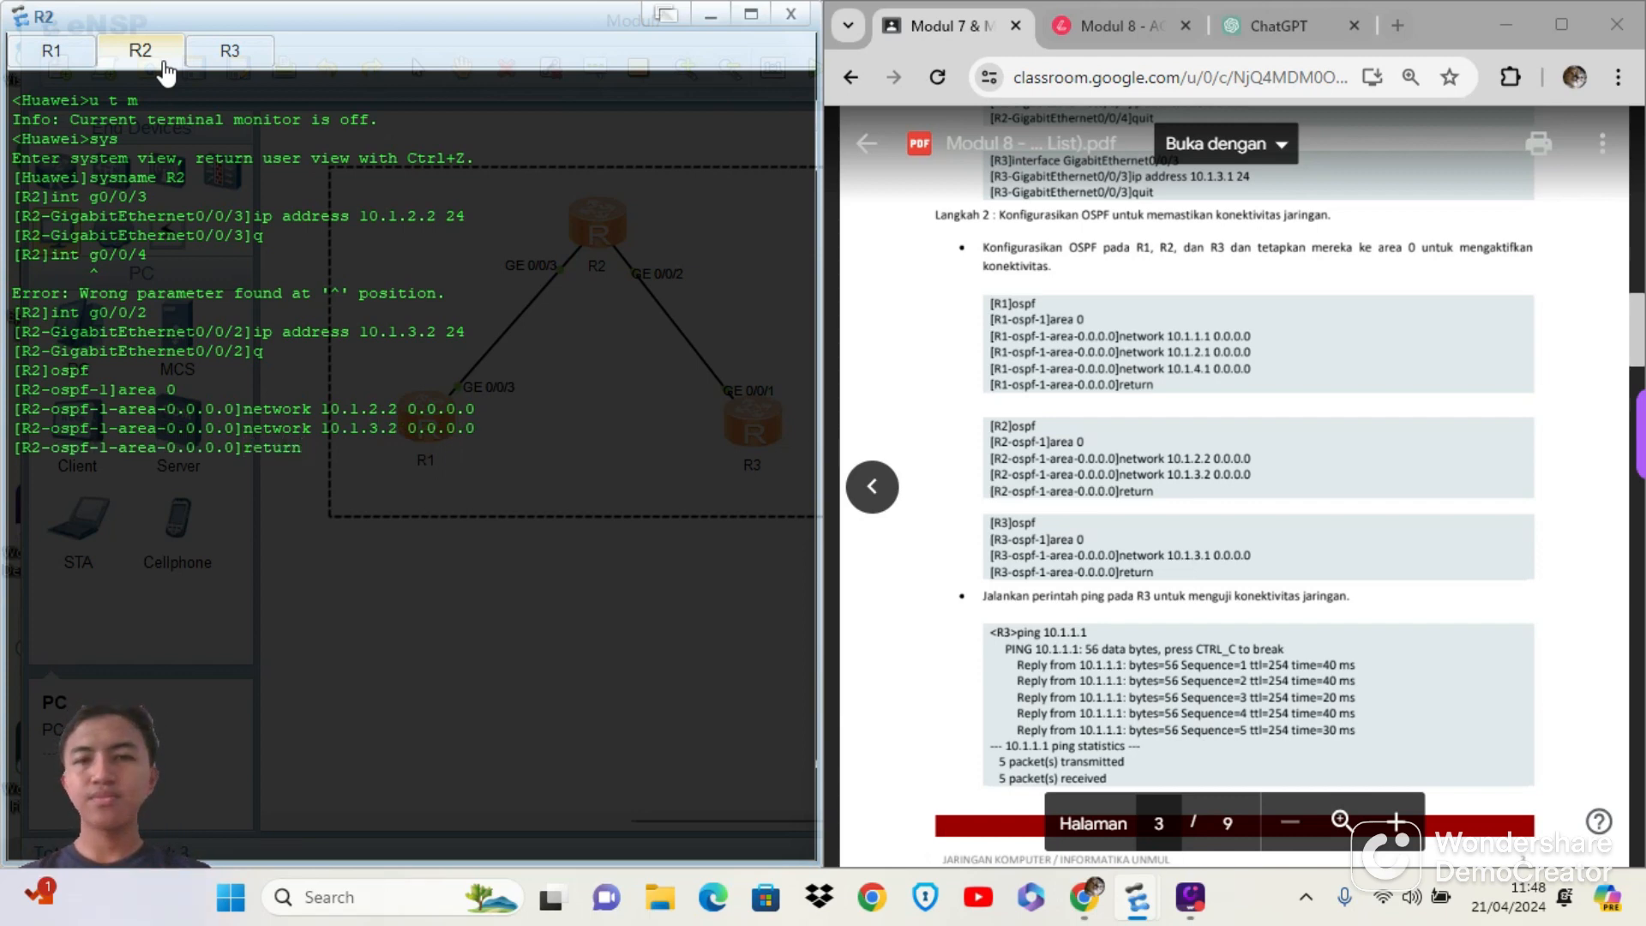
Start ospf in R3's console and enter area 0
click(234, 62)
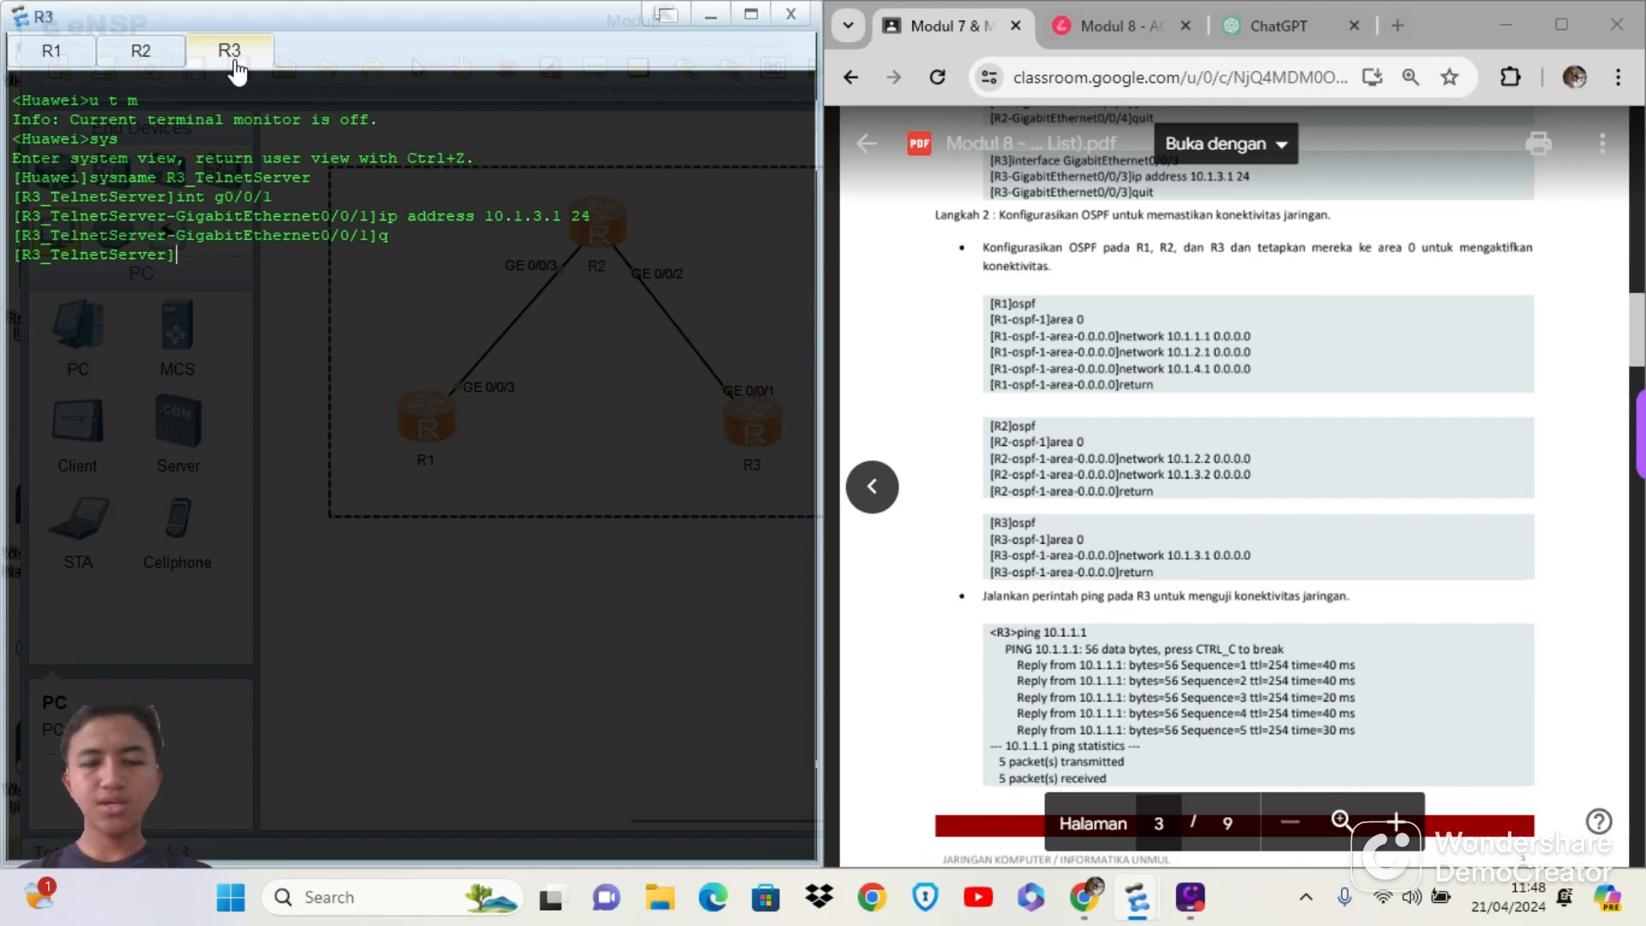
text(ospf)
key(Return)
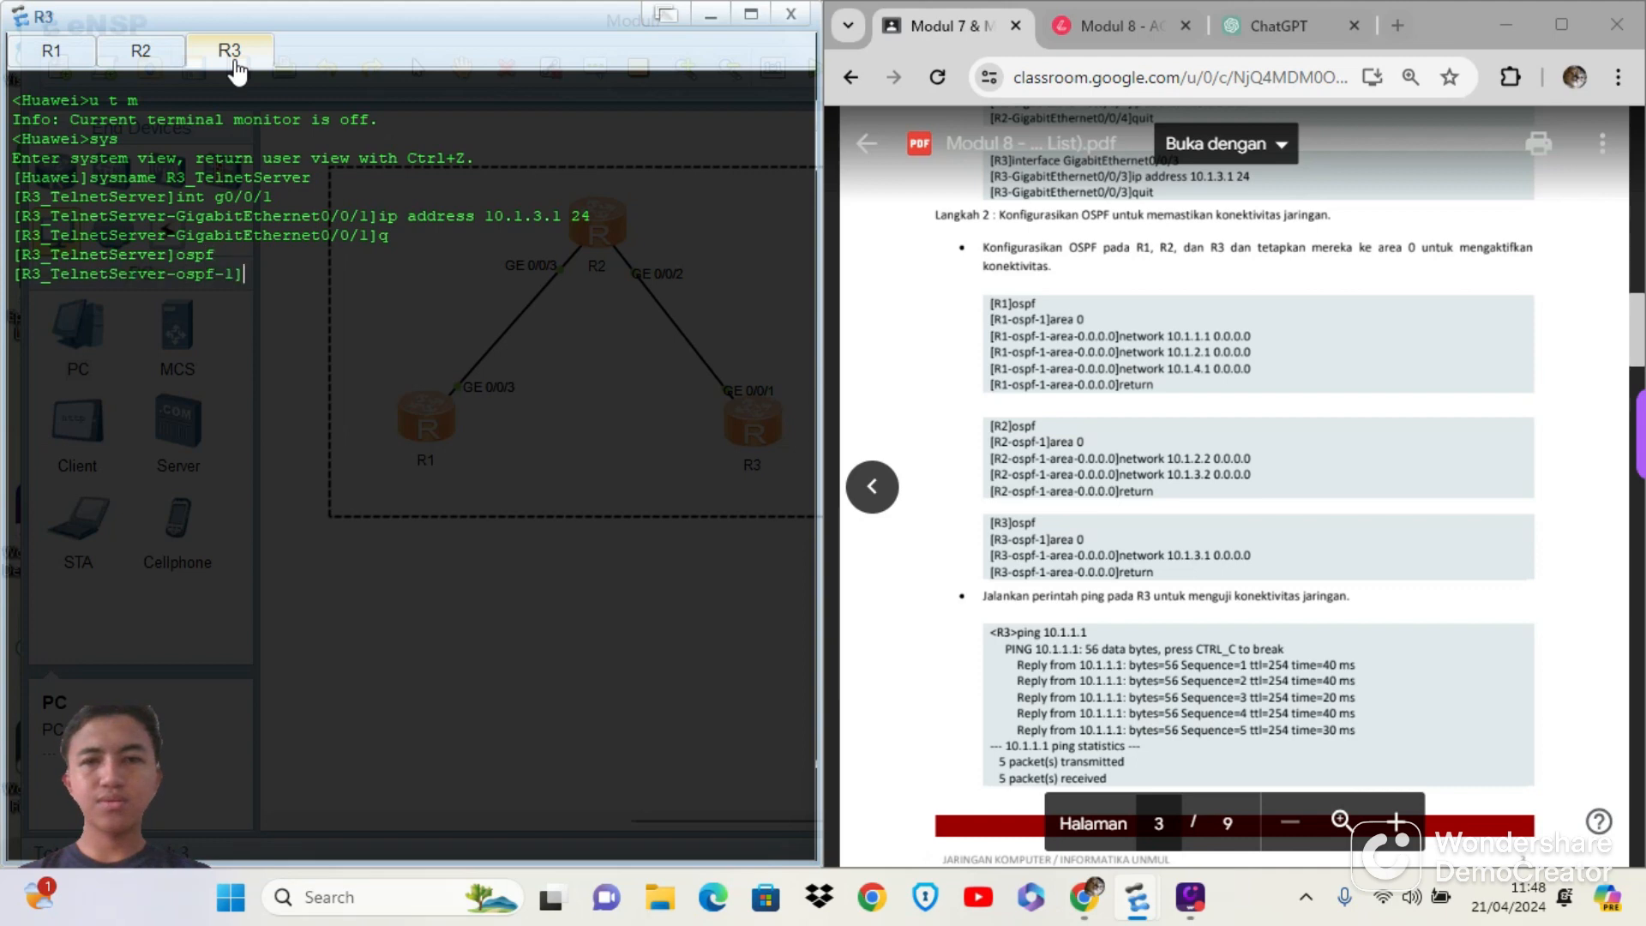
text(area 0)
key(Return)
Add network 10.1.3.1 0.0.0.0 to R3's OSPF area 0 and exit to the user view with return
text(netw)
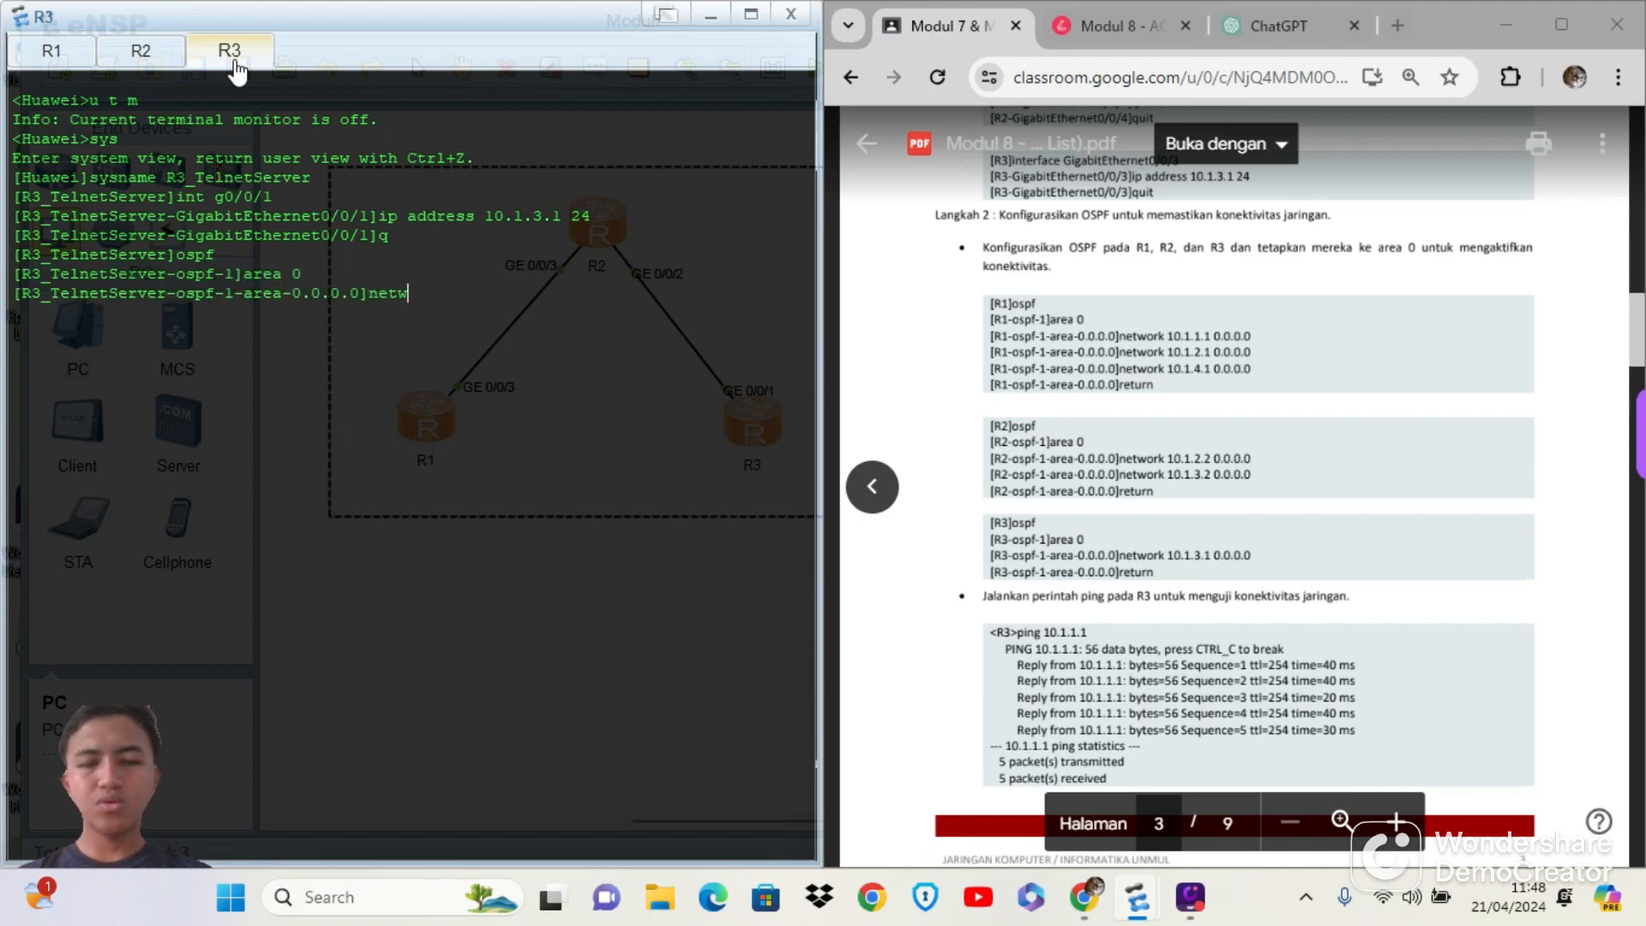
text(ork 10)
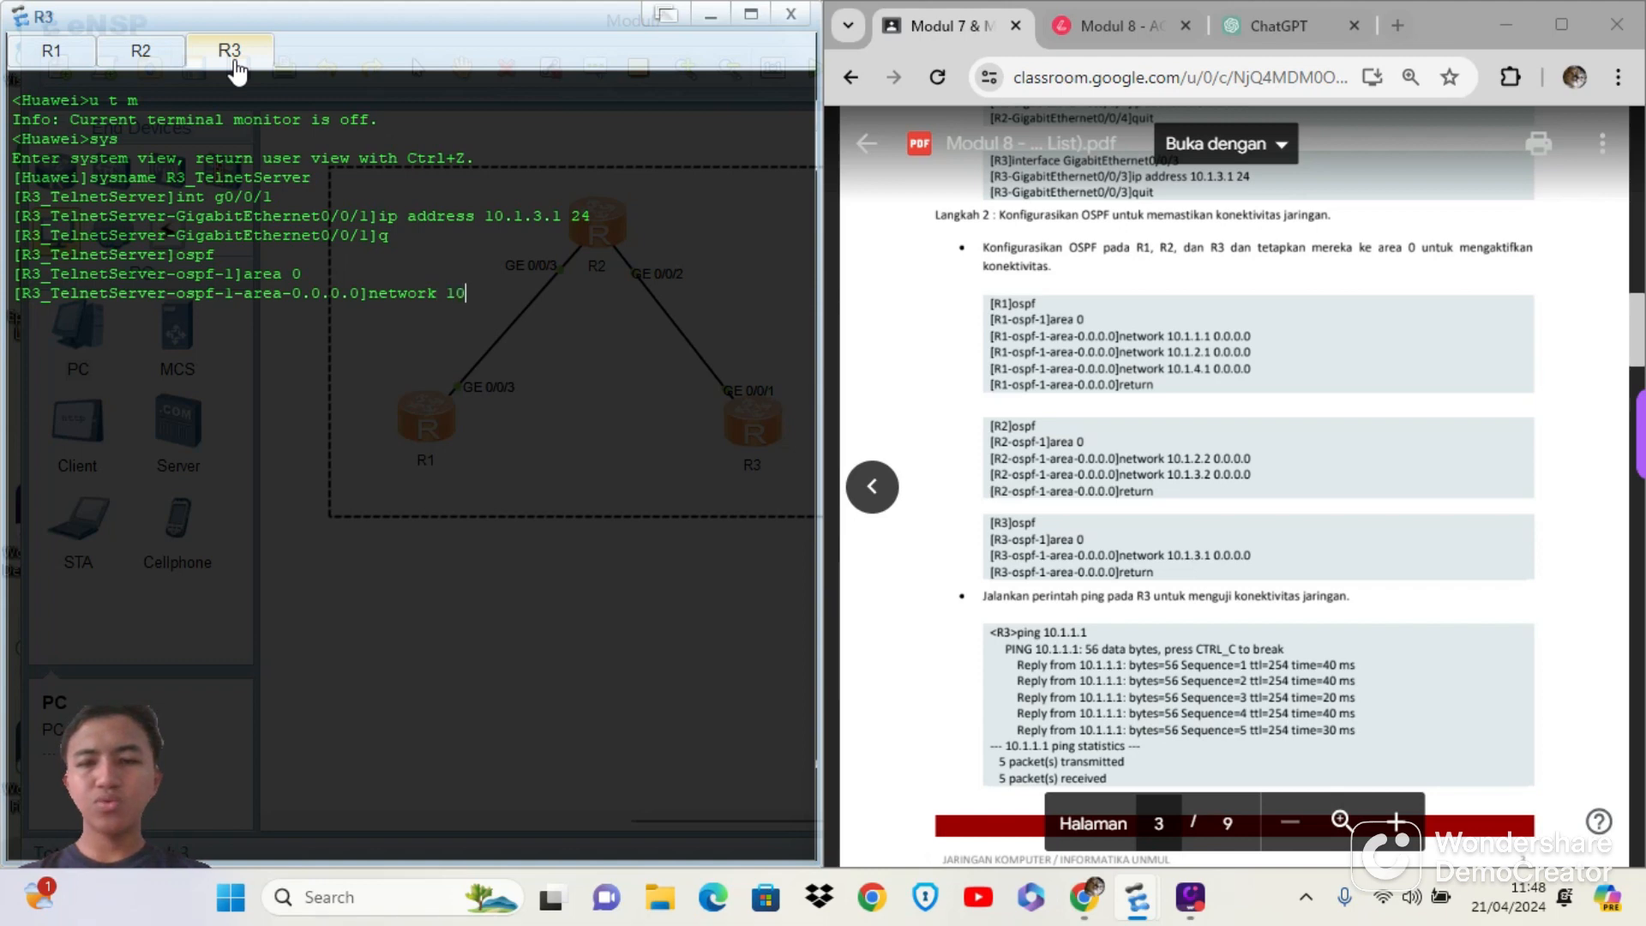
text(.1.3.)
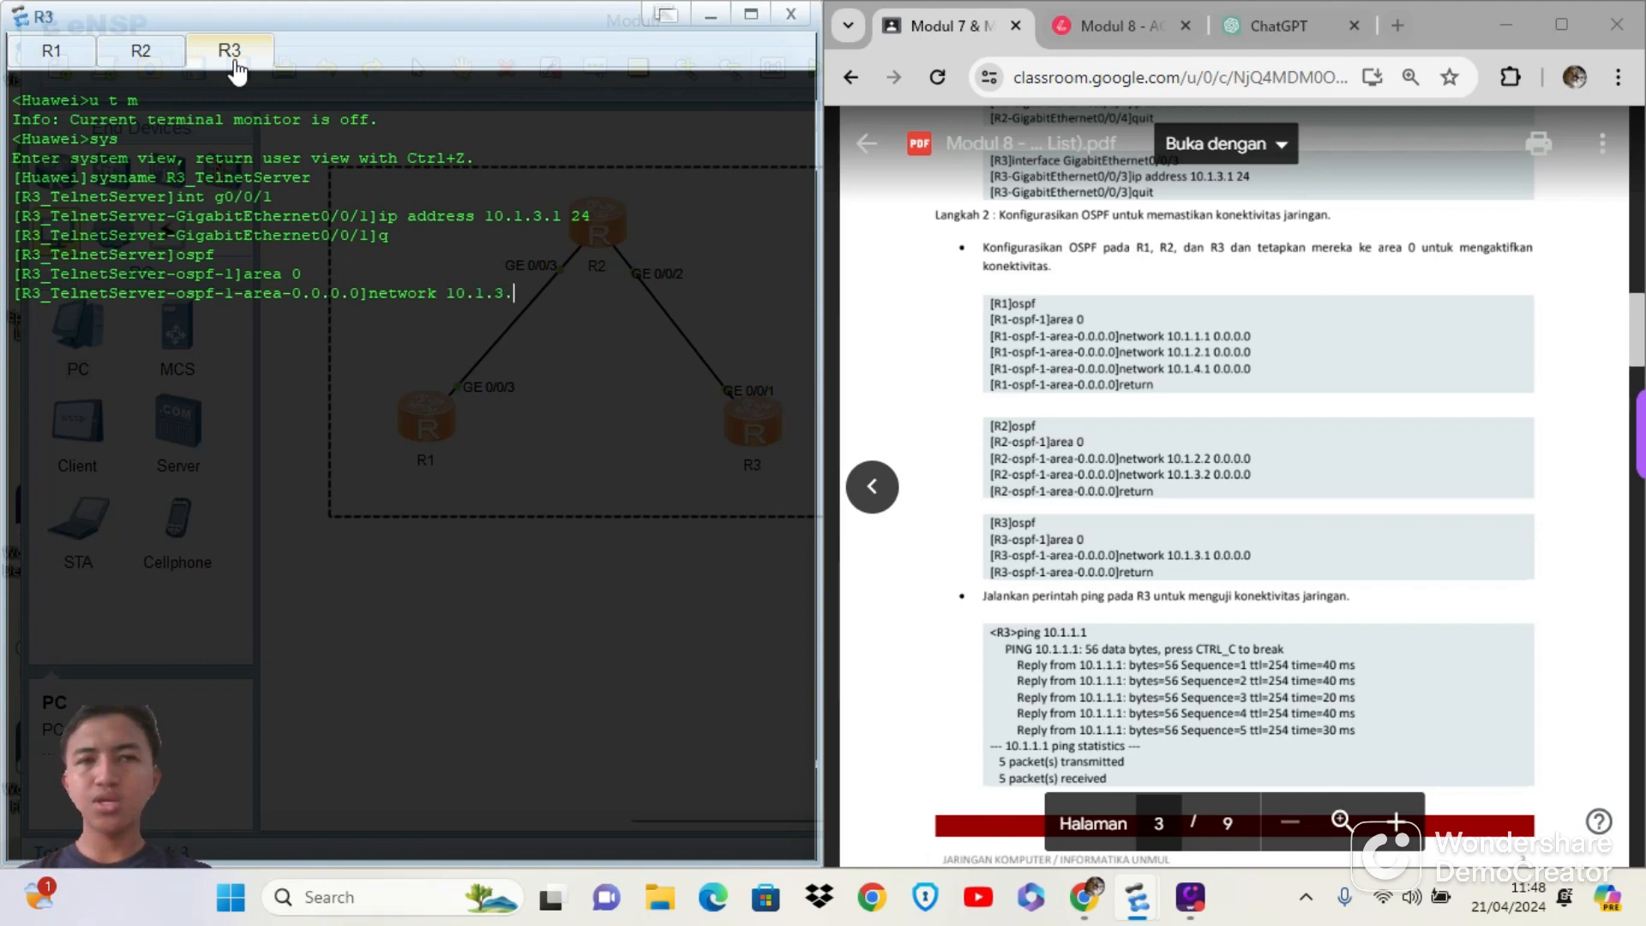
text(1 0.0.0.0)
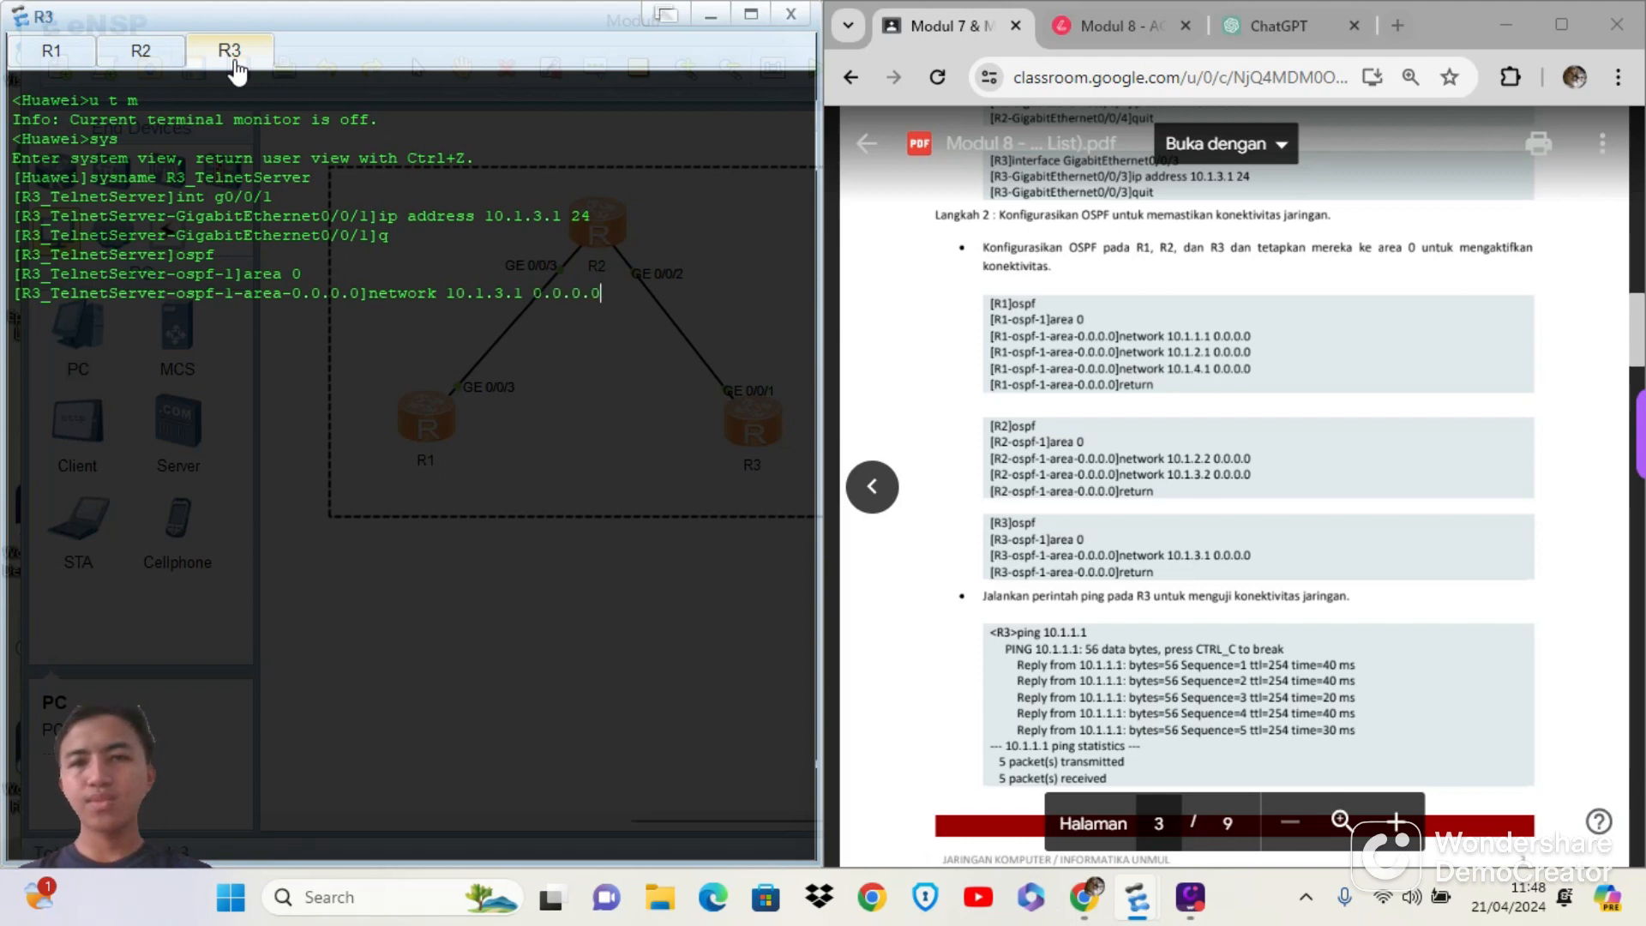
key(Return)
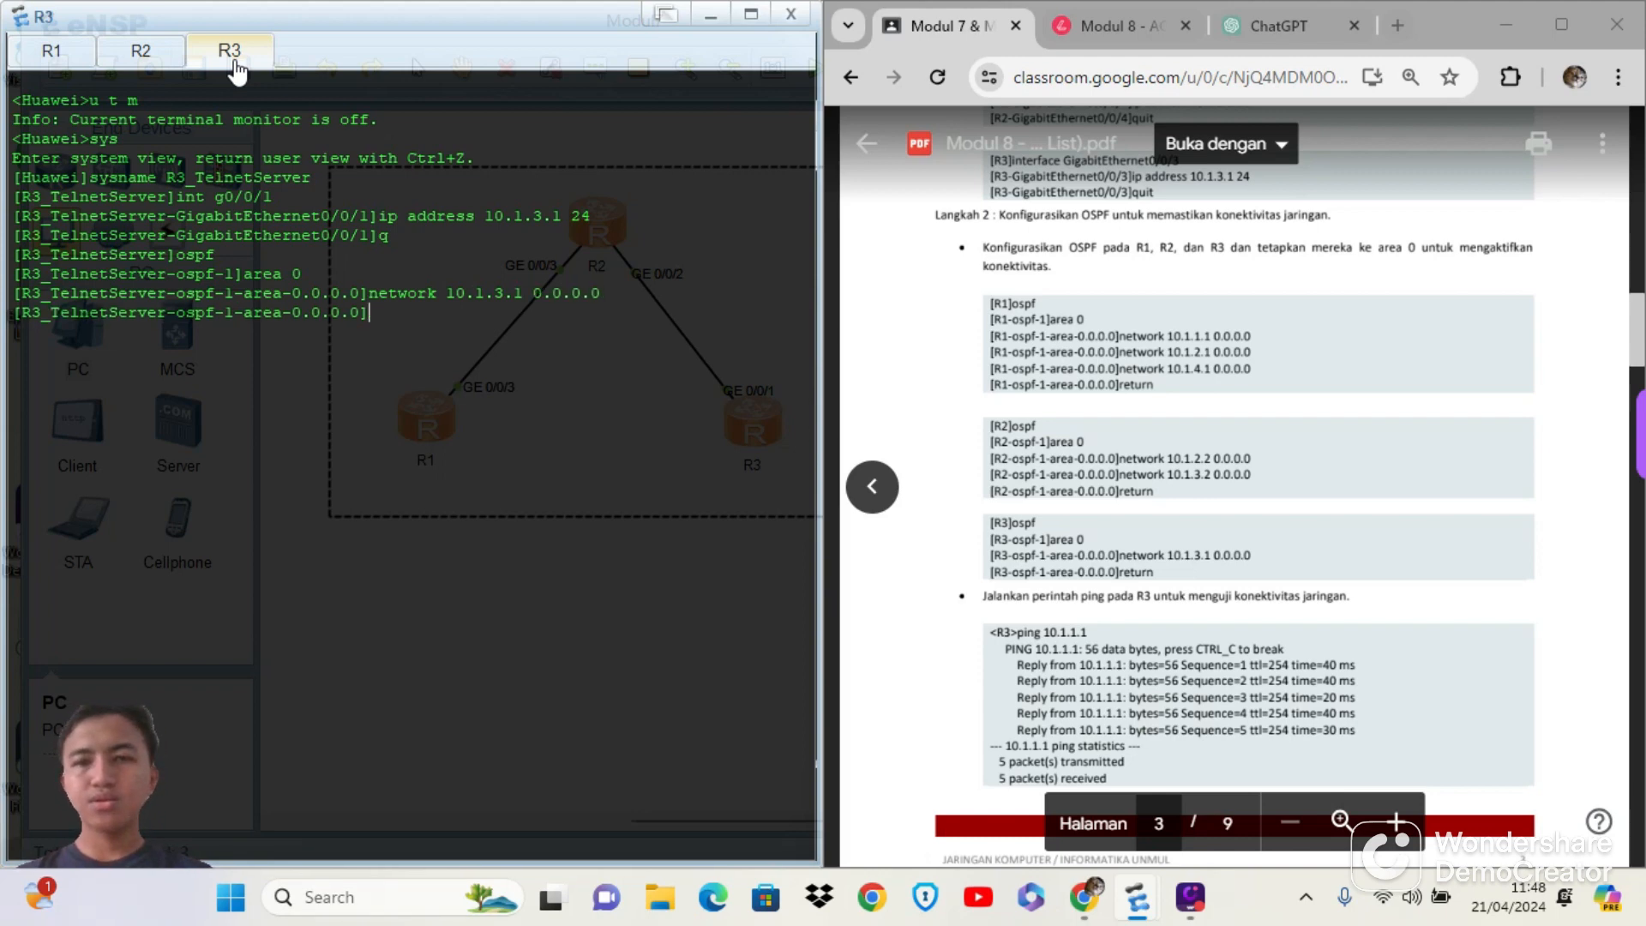
text(return)
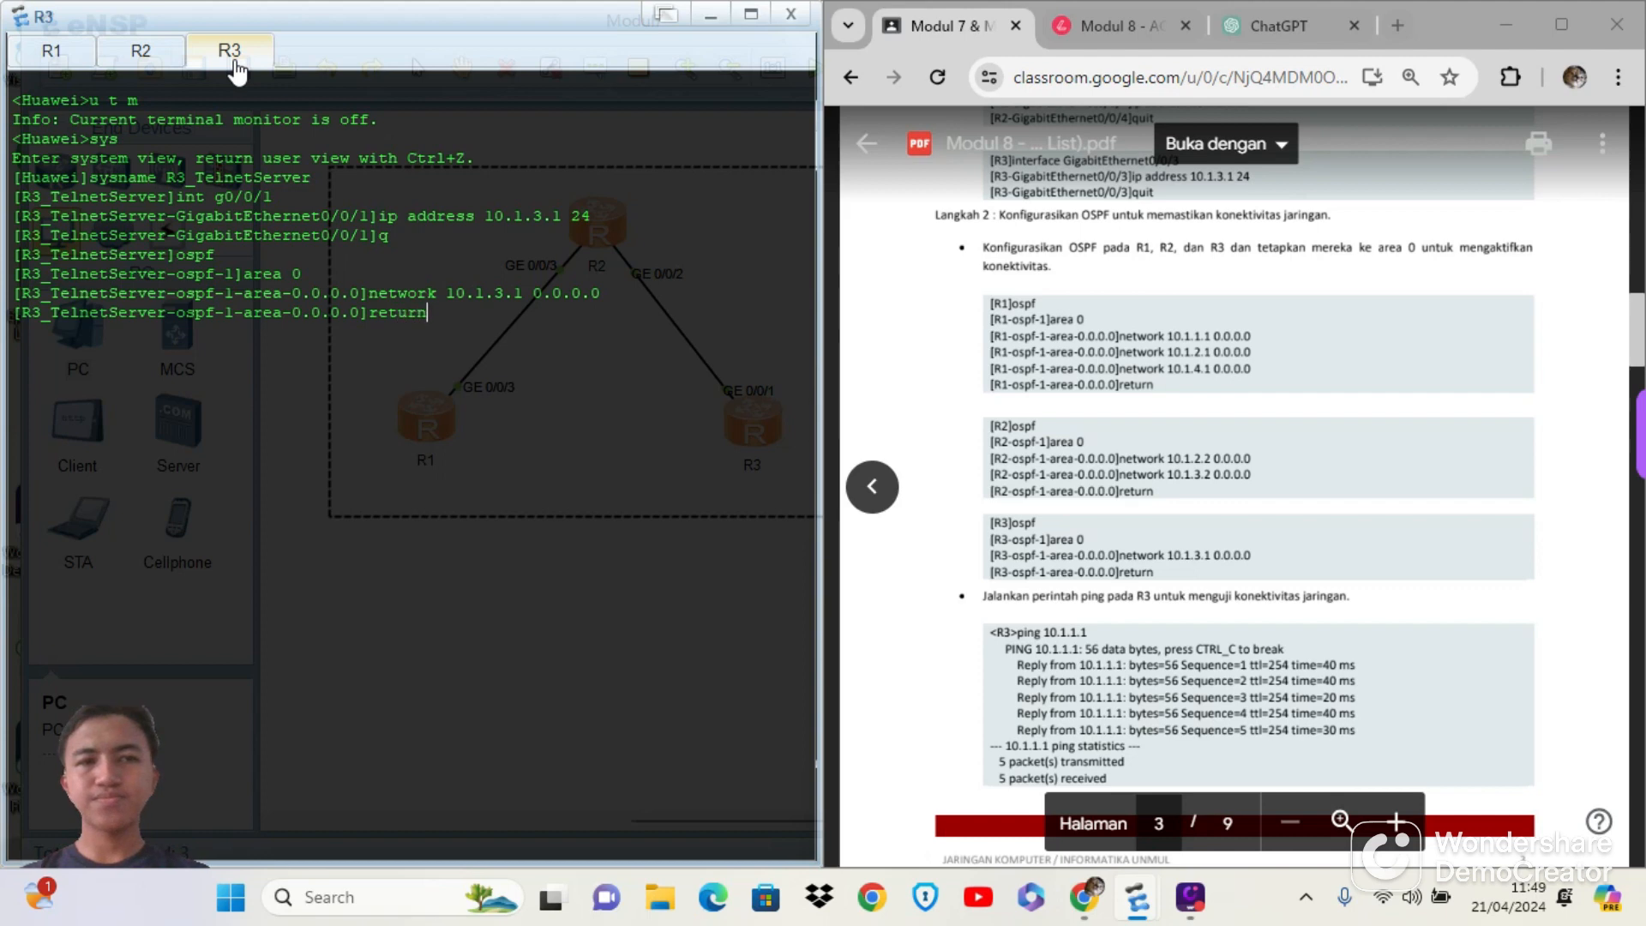
key(Return)
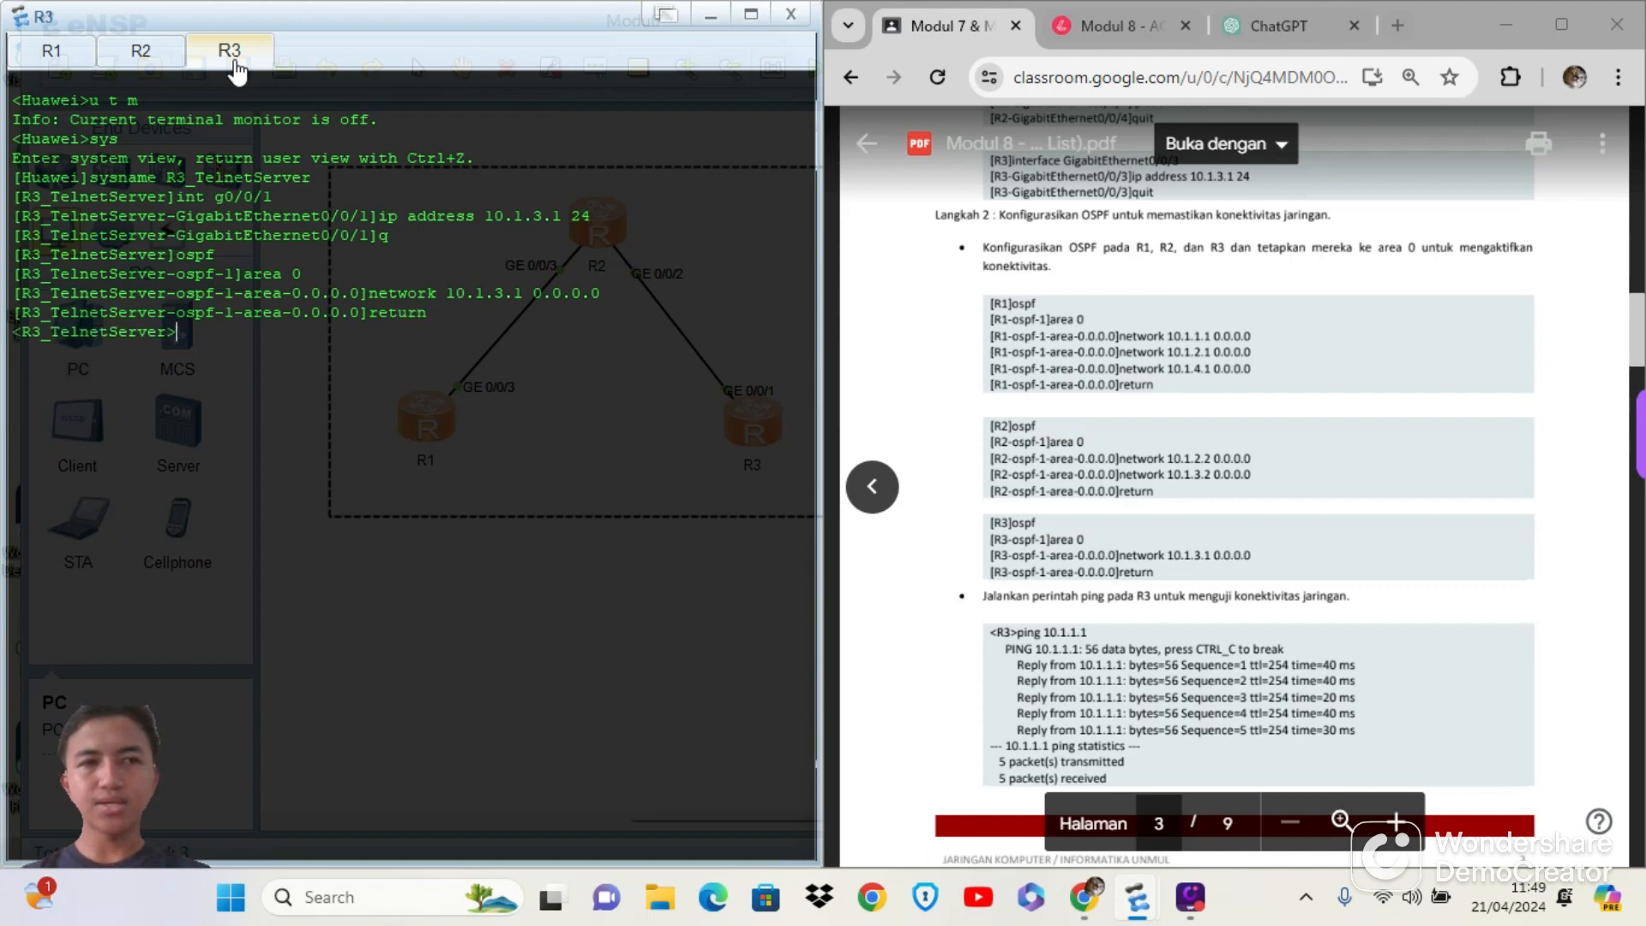
Ping 10.1.1.1 from R3 to test connectivity to R1
text(ping)
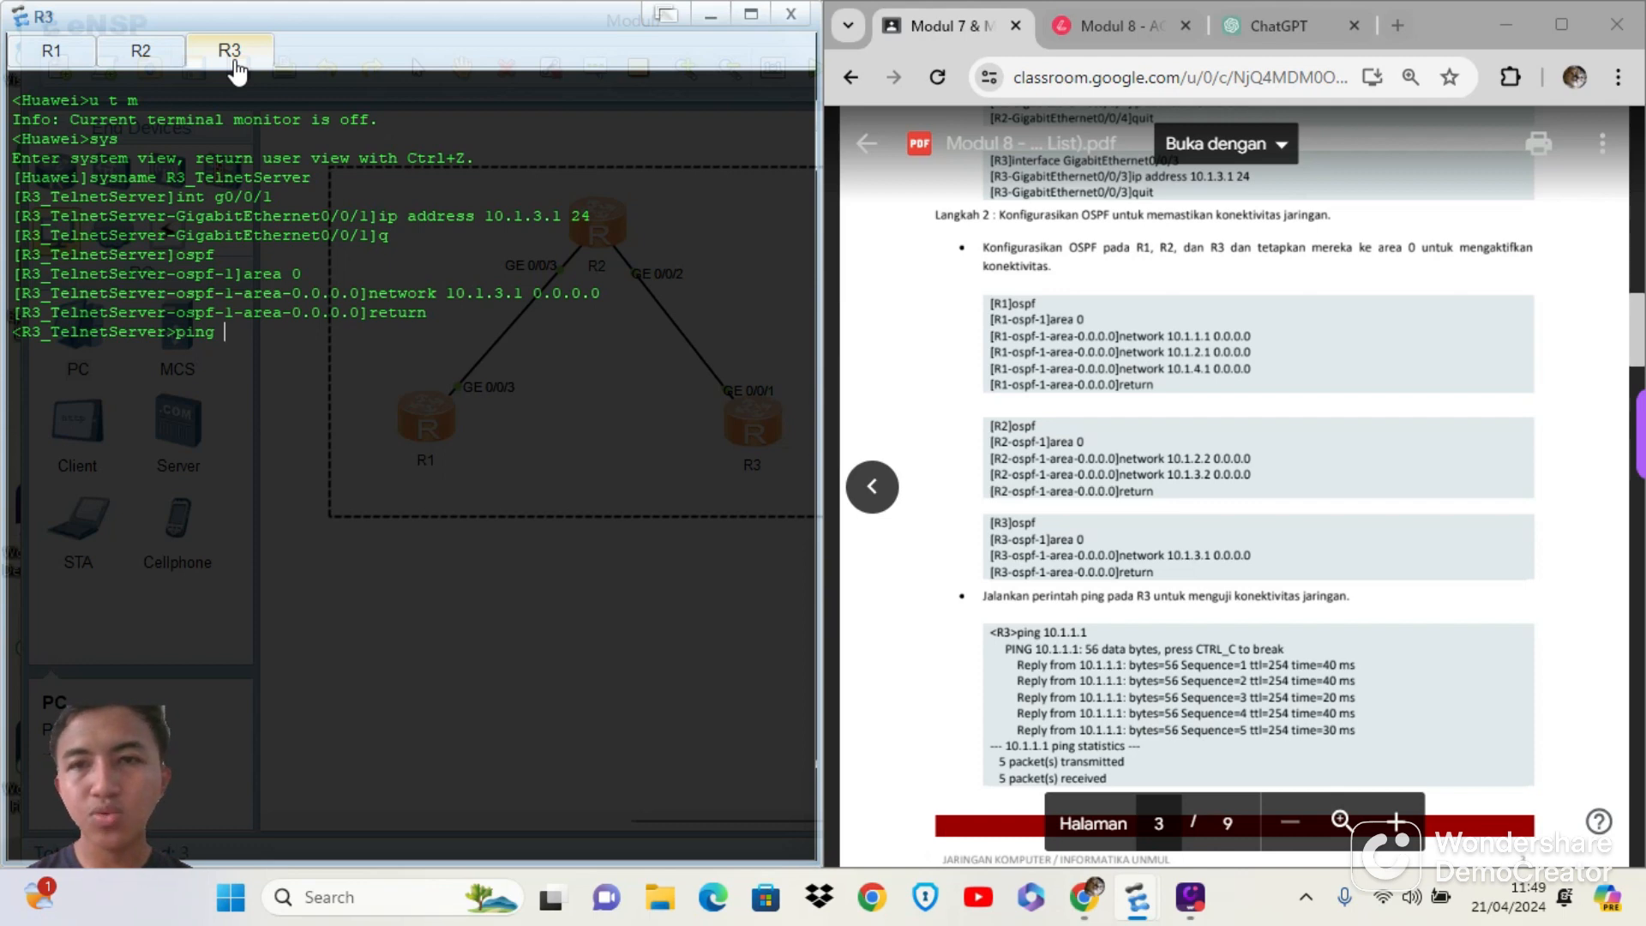
text(10)
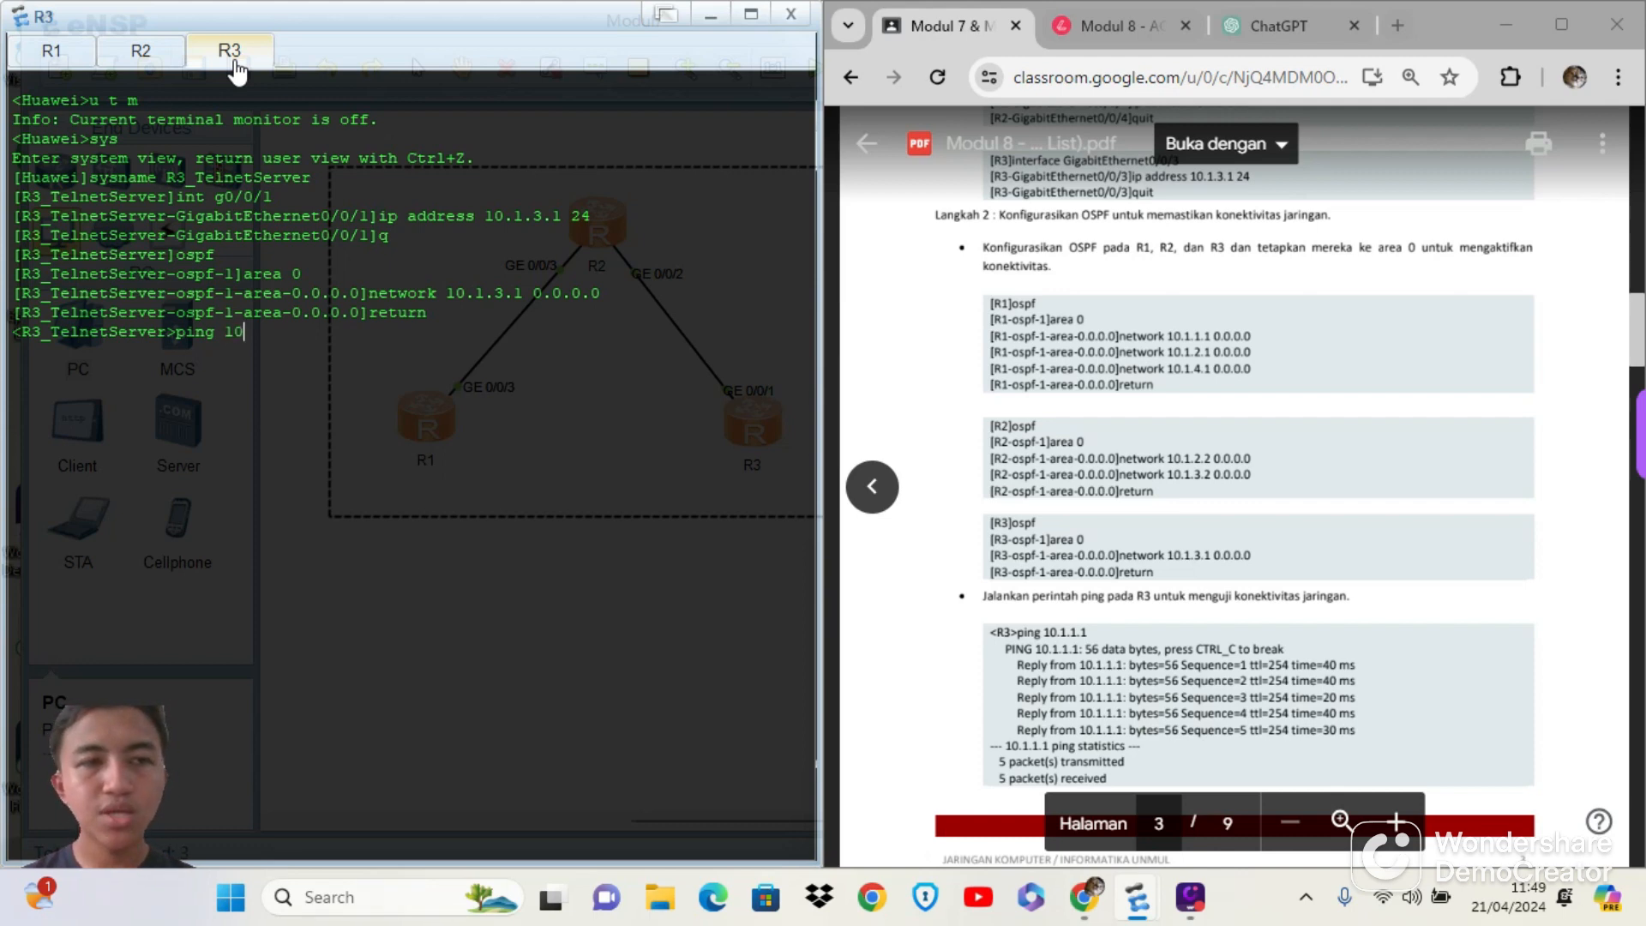
text(.10)
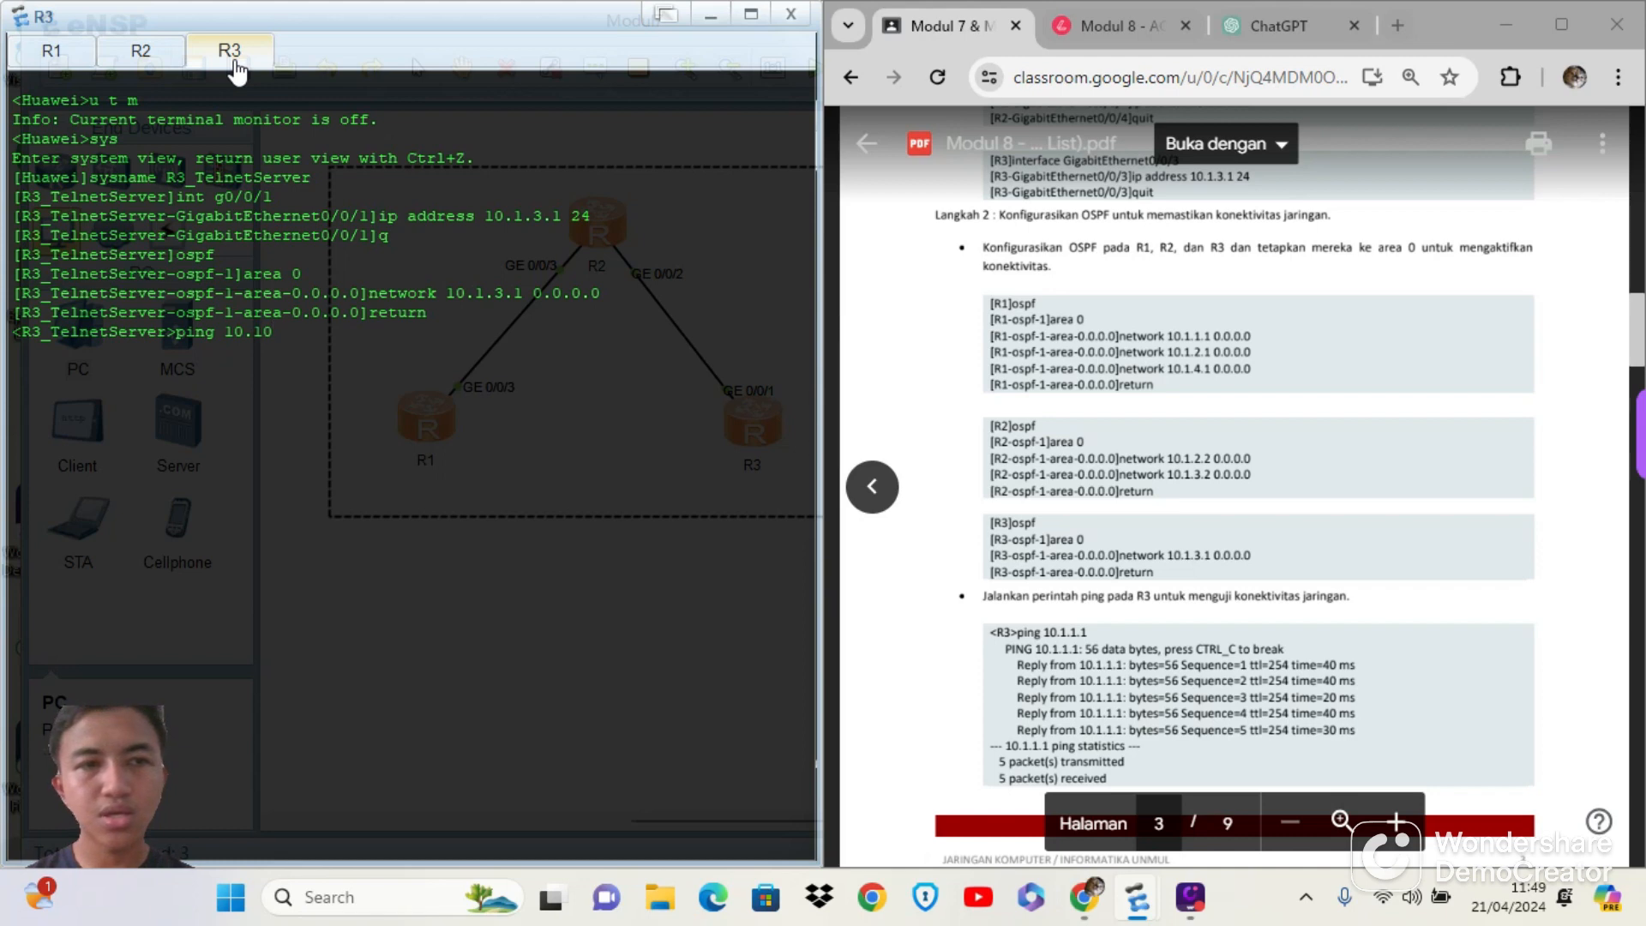
key(BackSpace)
text(.1.)
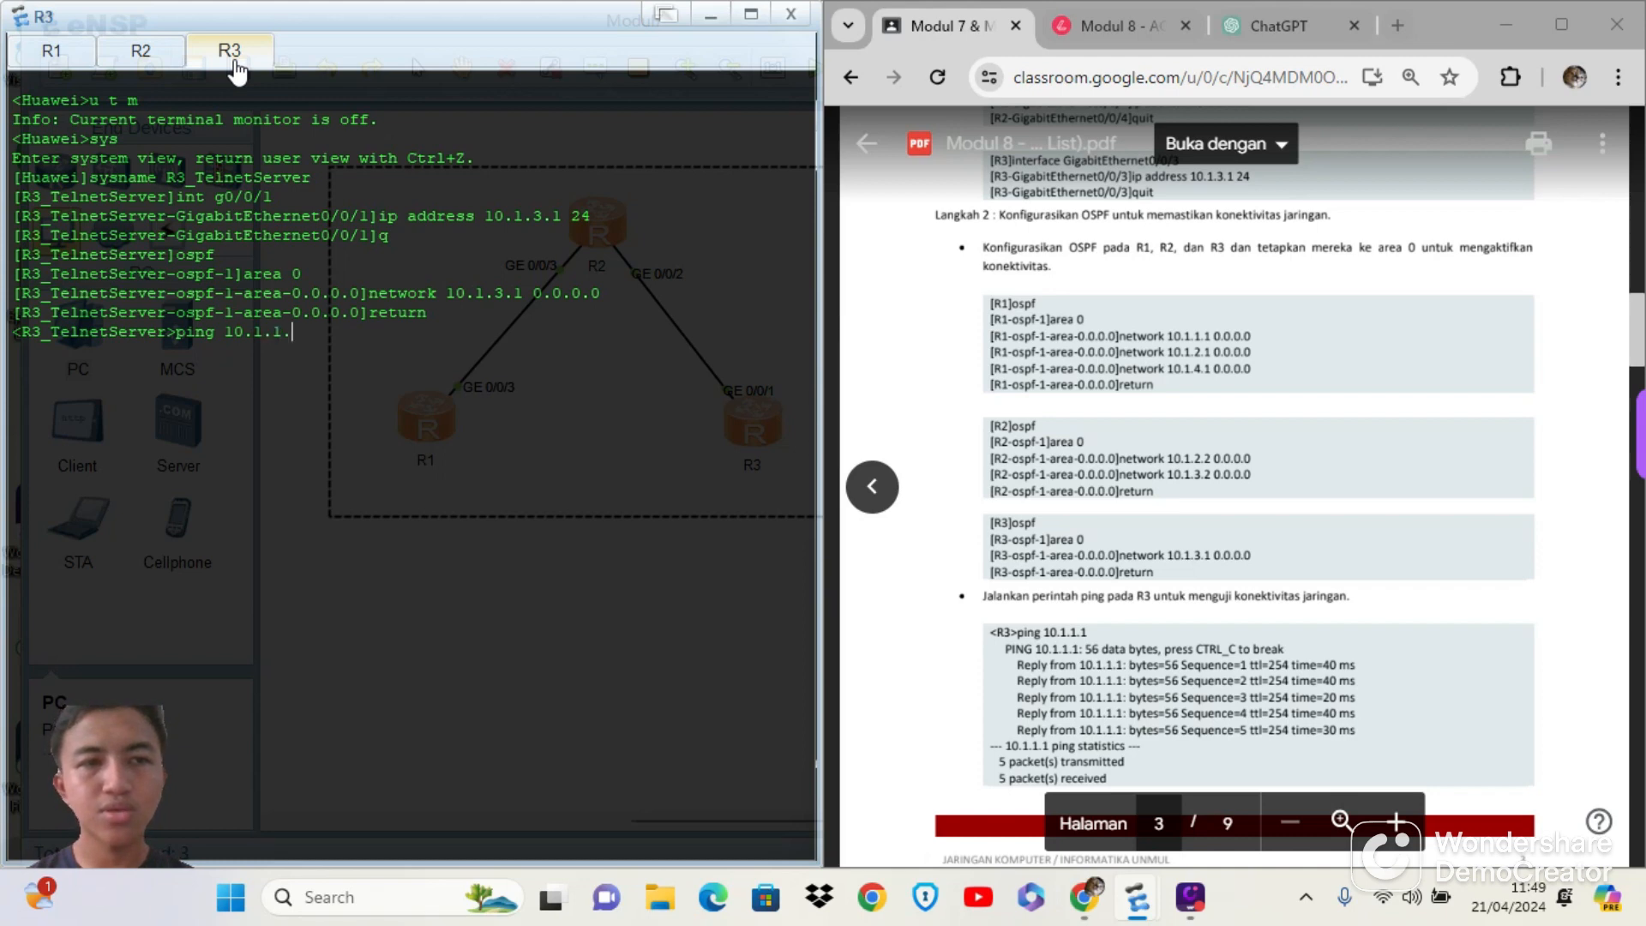
text(1)
key(Return)
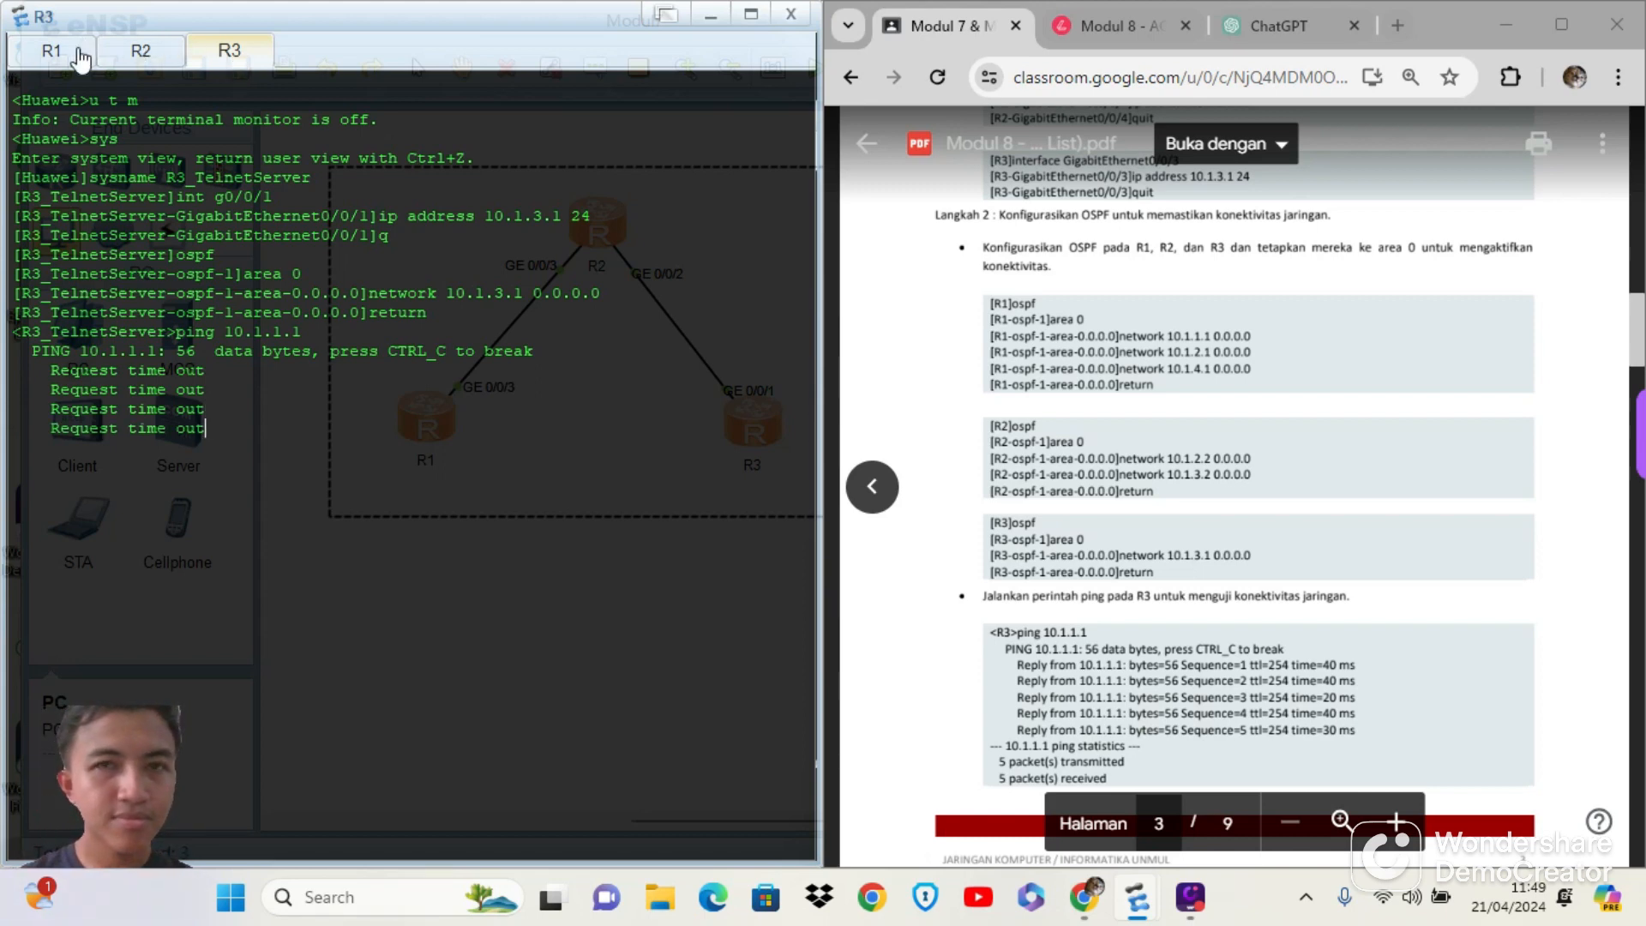
click(51, 50)
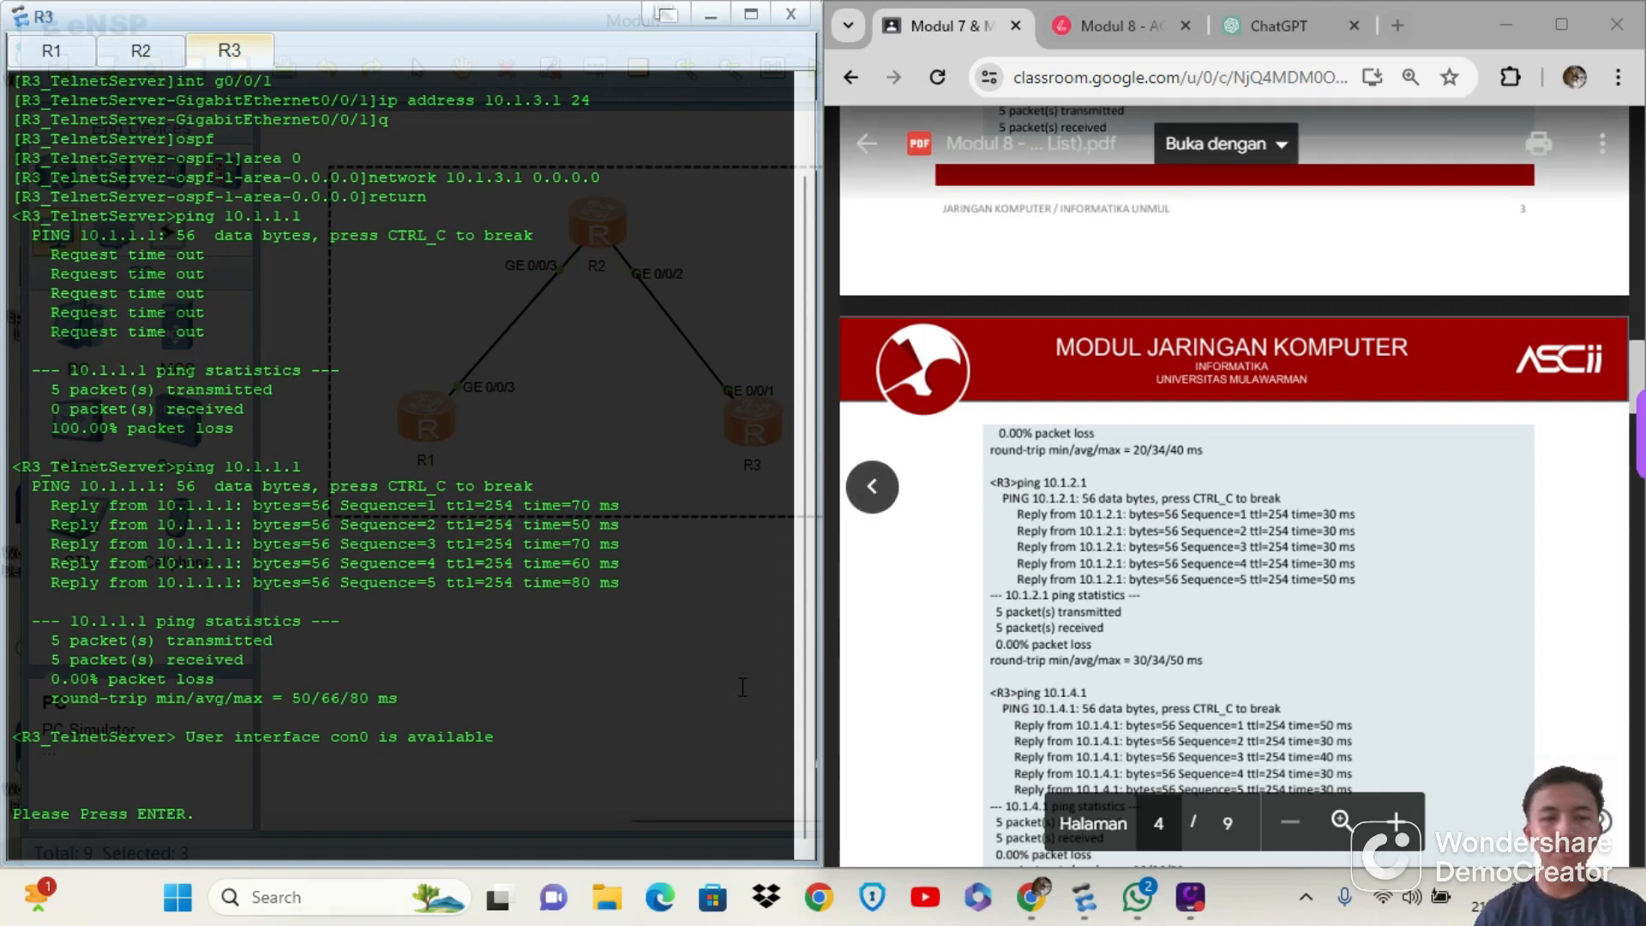
Reactivate R3's console session and ping 10.1.1.1 again
click(624, 665)
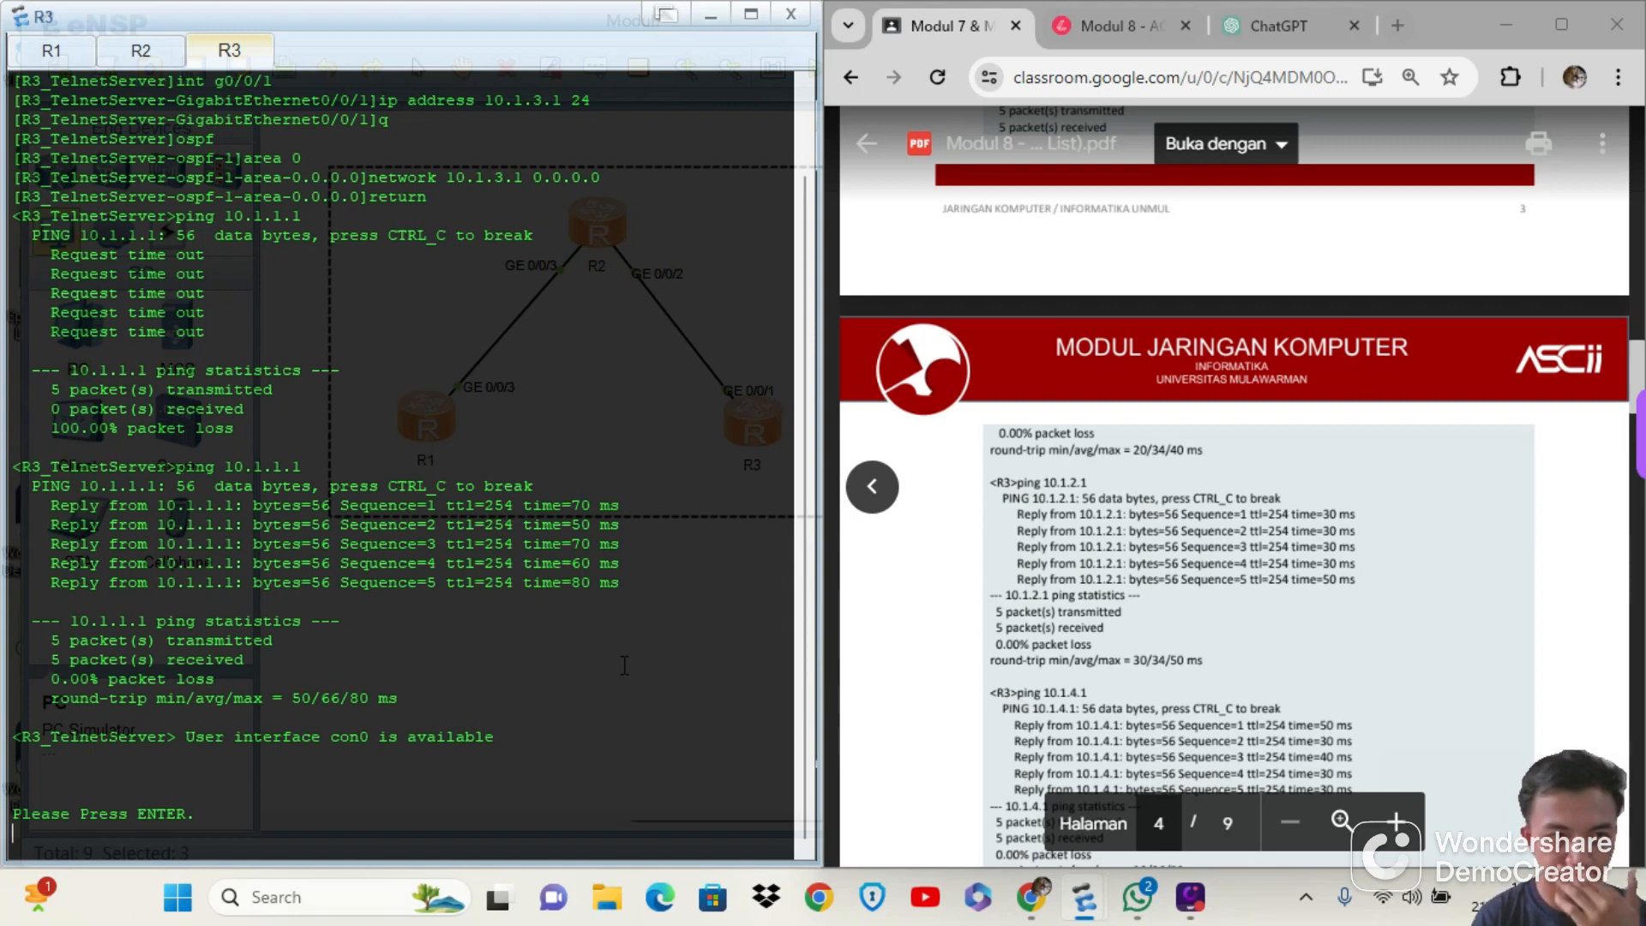
key(Return)
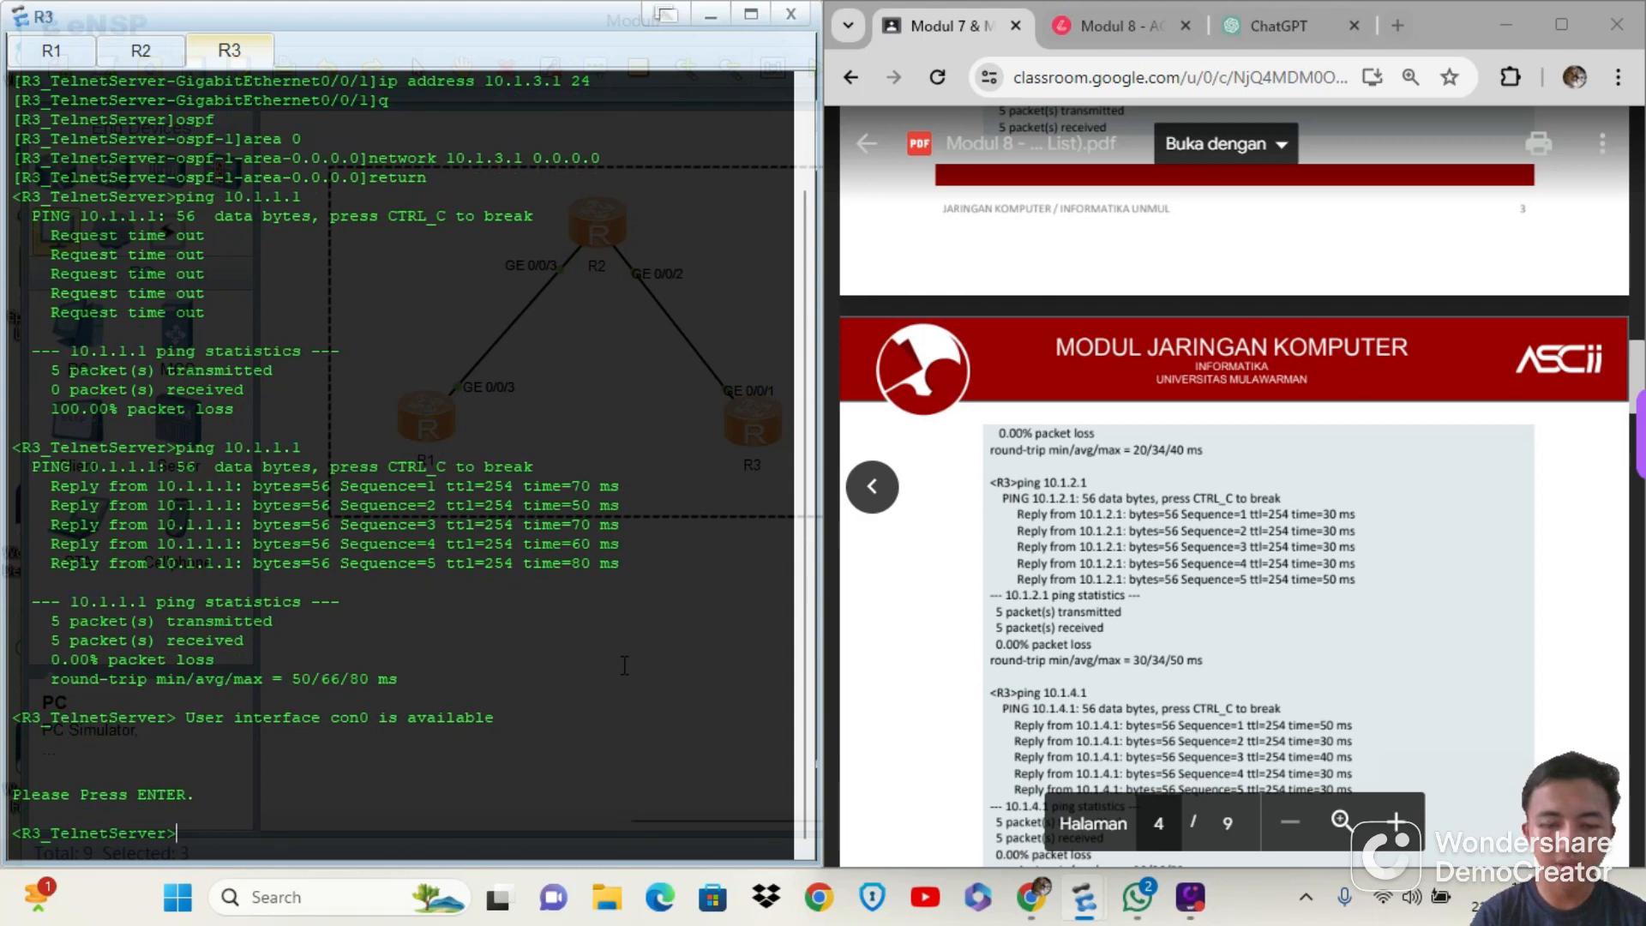
text(ping )
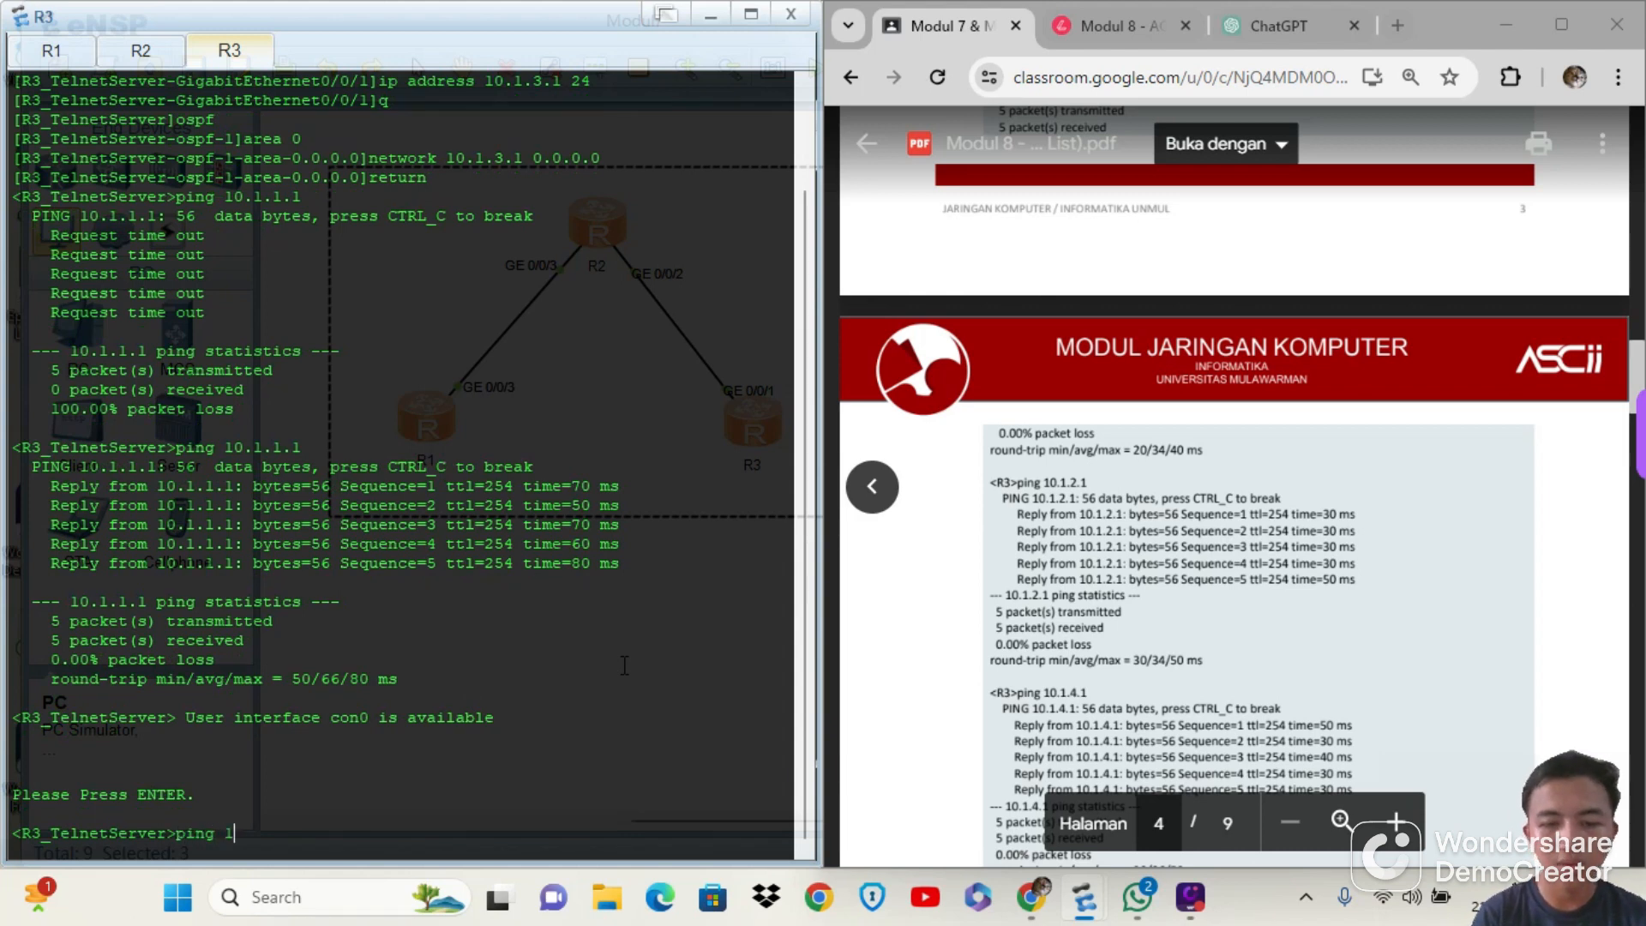
text(10.1.1.1)
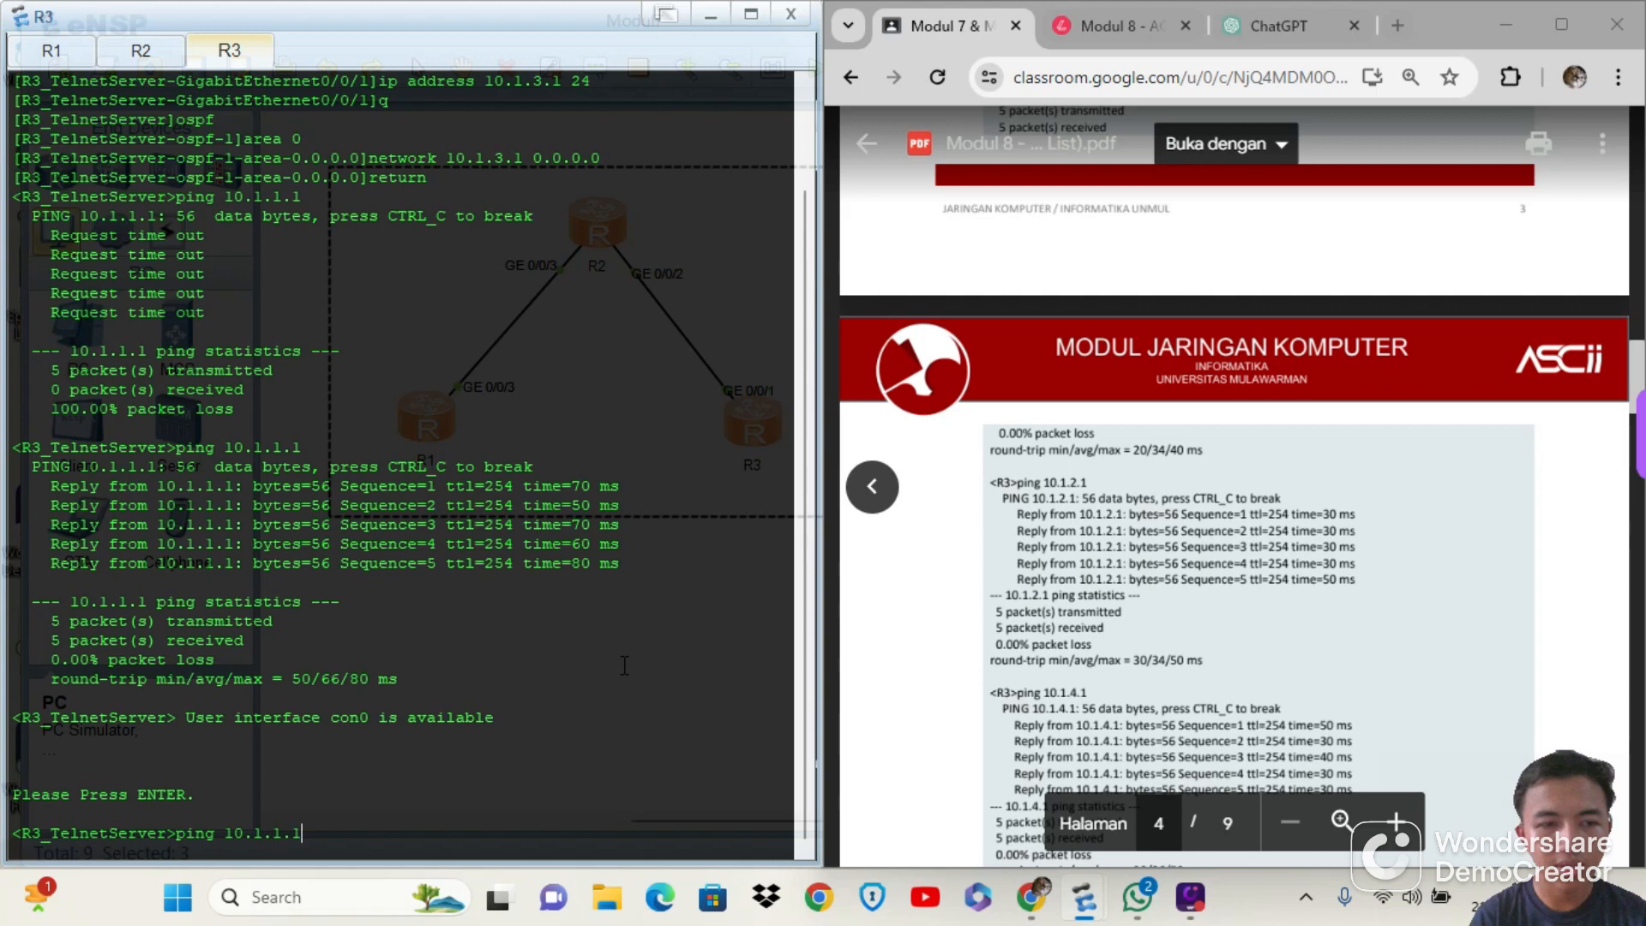
key(Return)
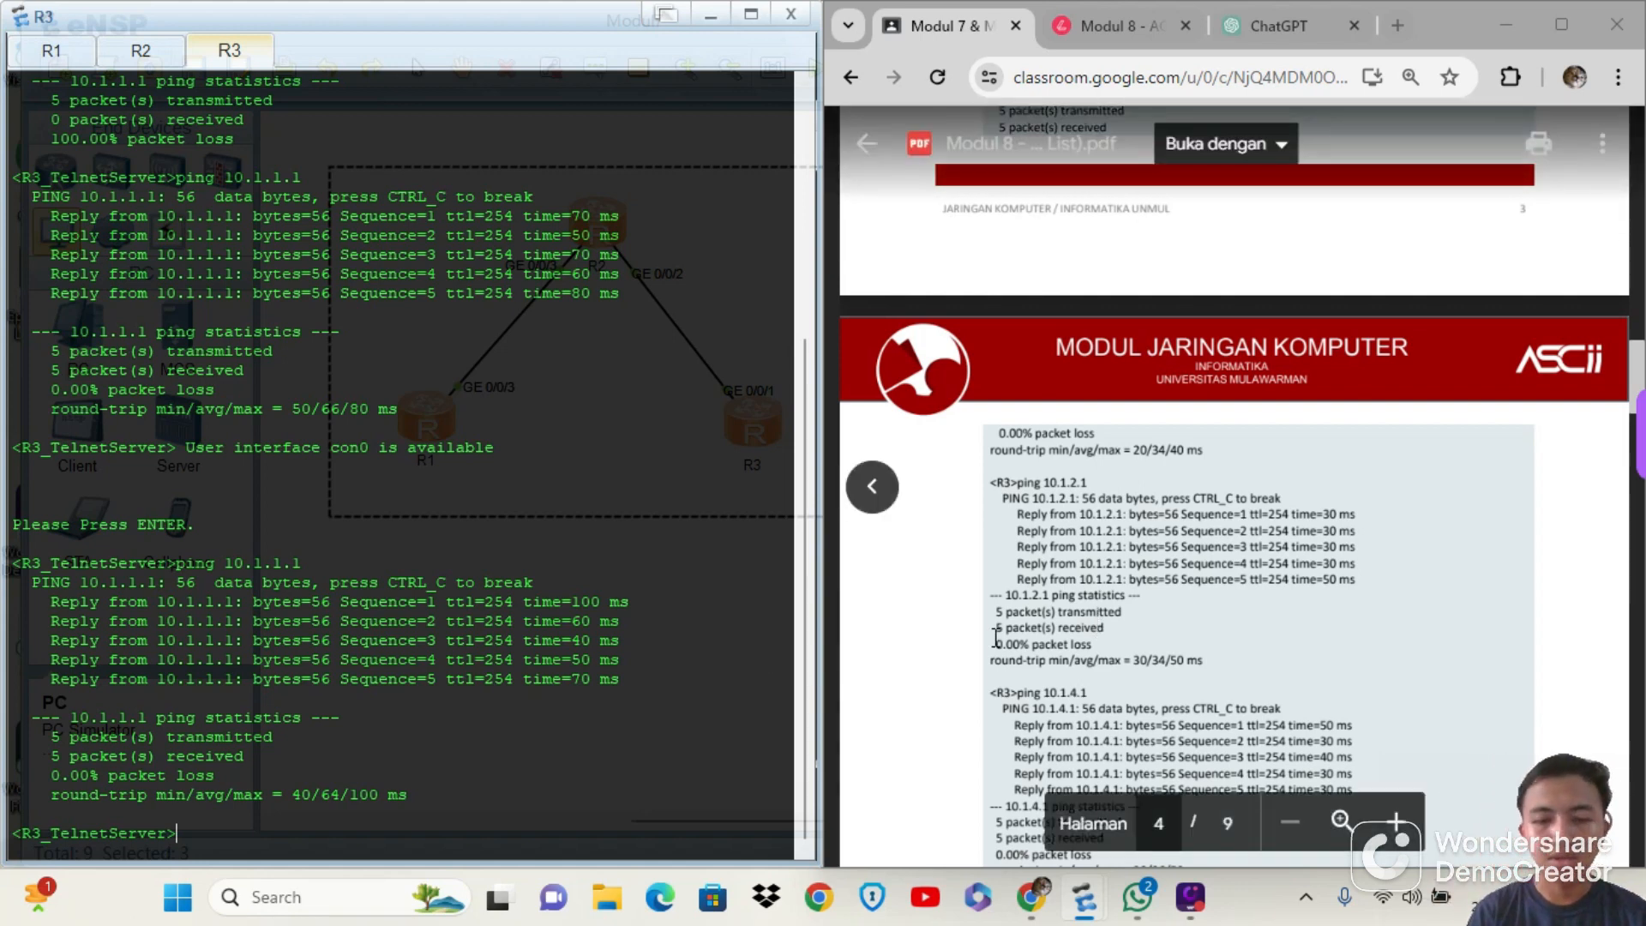
Ping 10.1.2.1 from R3, following the connectivity tests in the module PDF
text(ping)
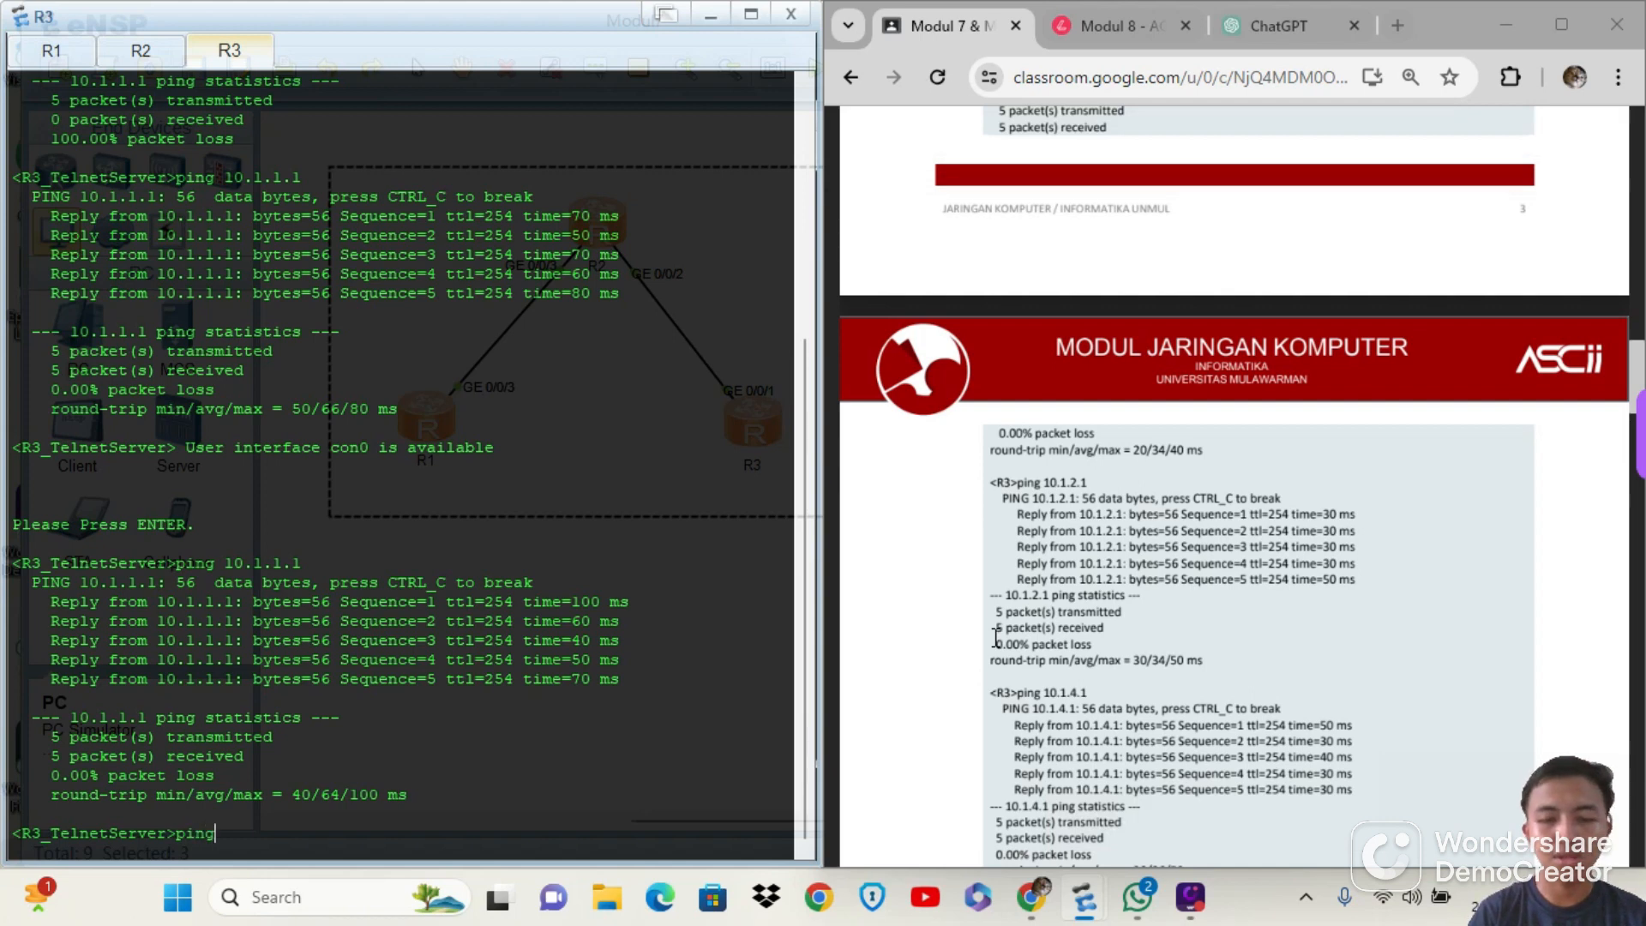
text( 1)
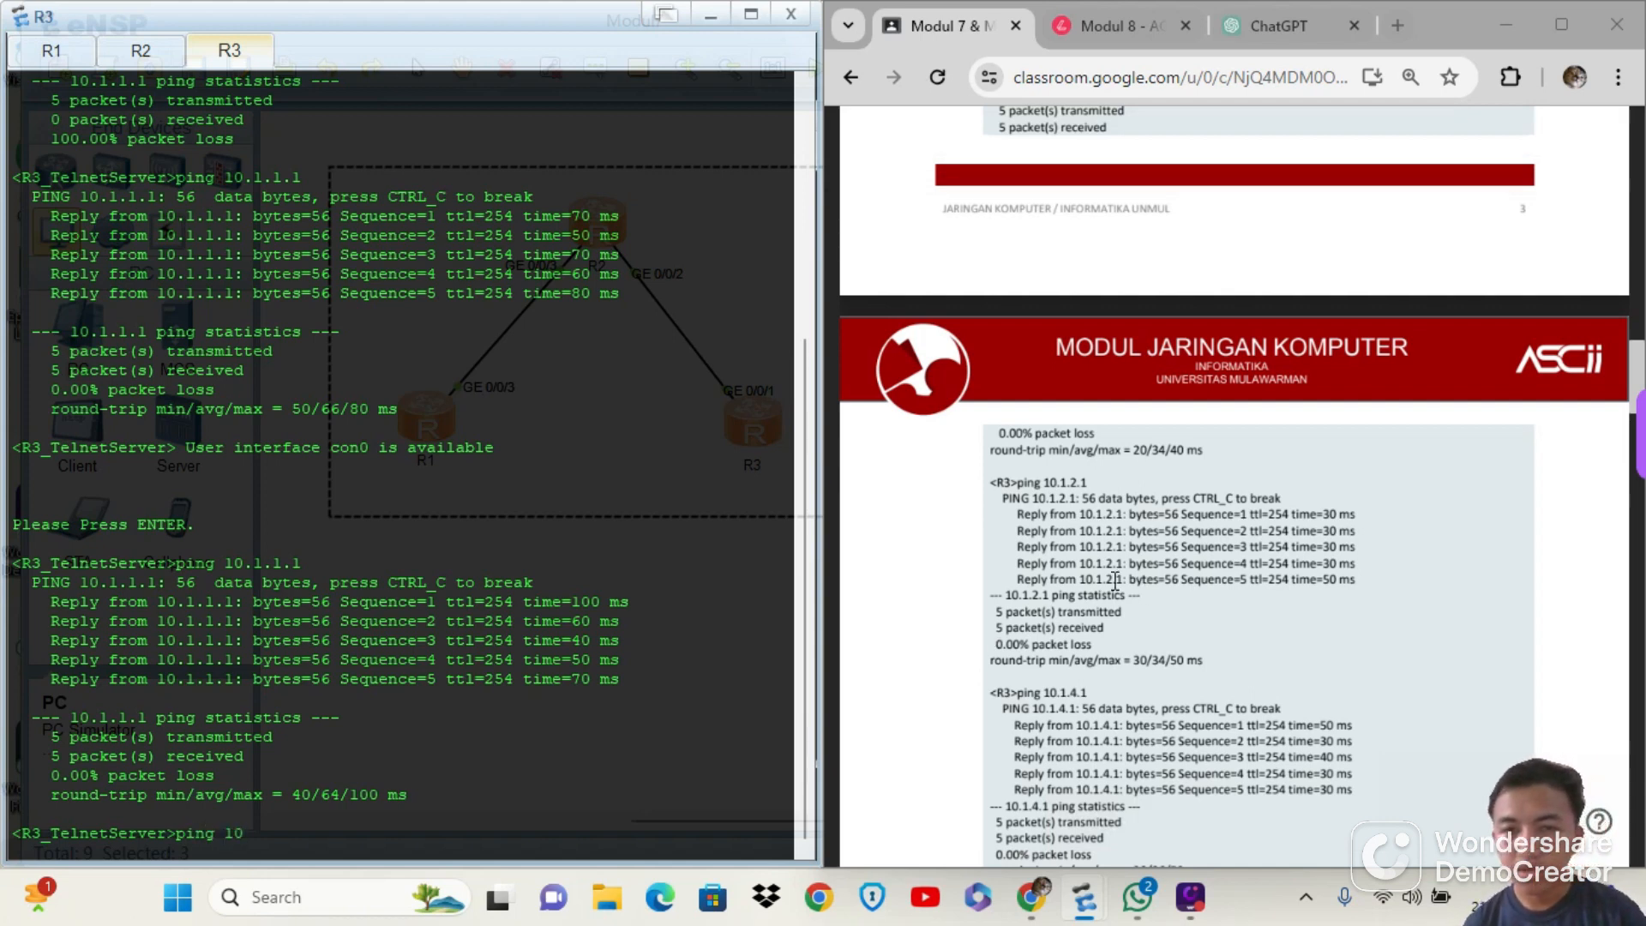
text(0)
scroll(1126, 570, up, 5)
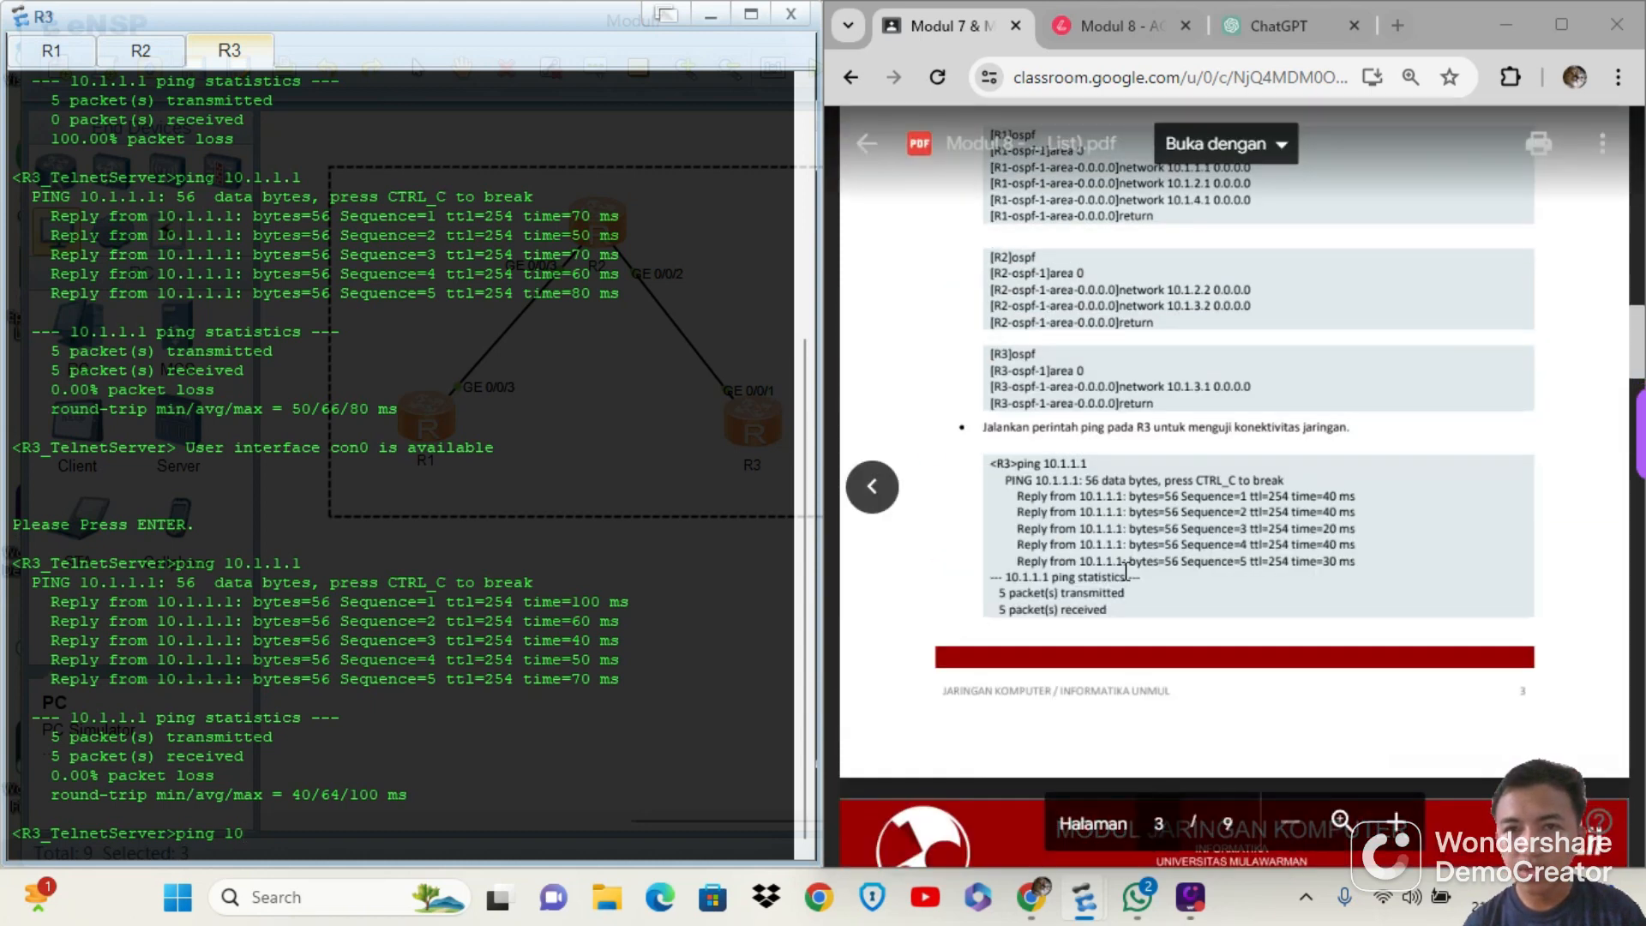
scroll(1126, 570, up, 1)
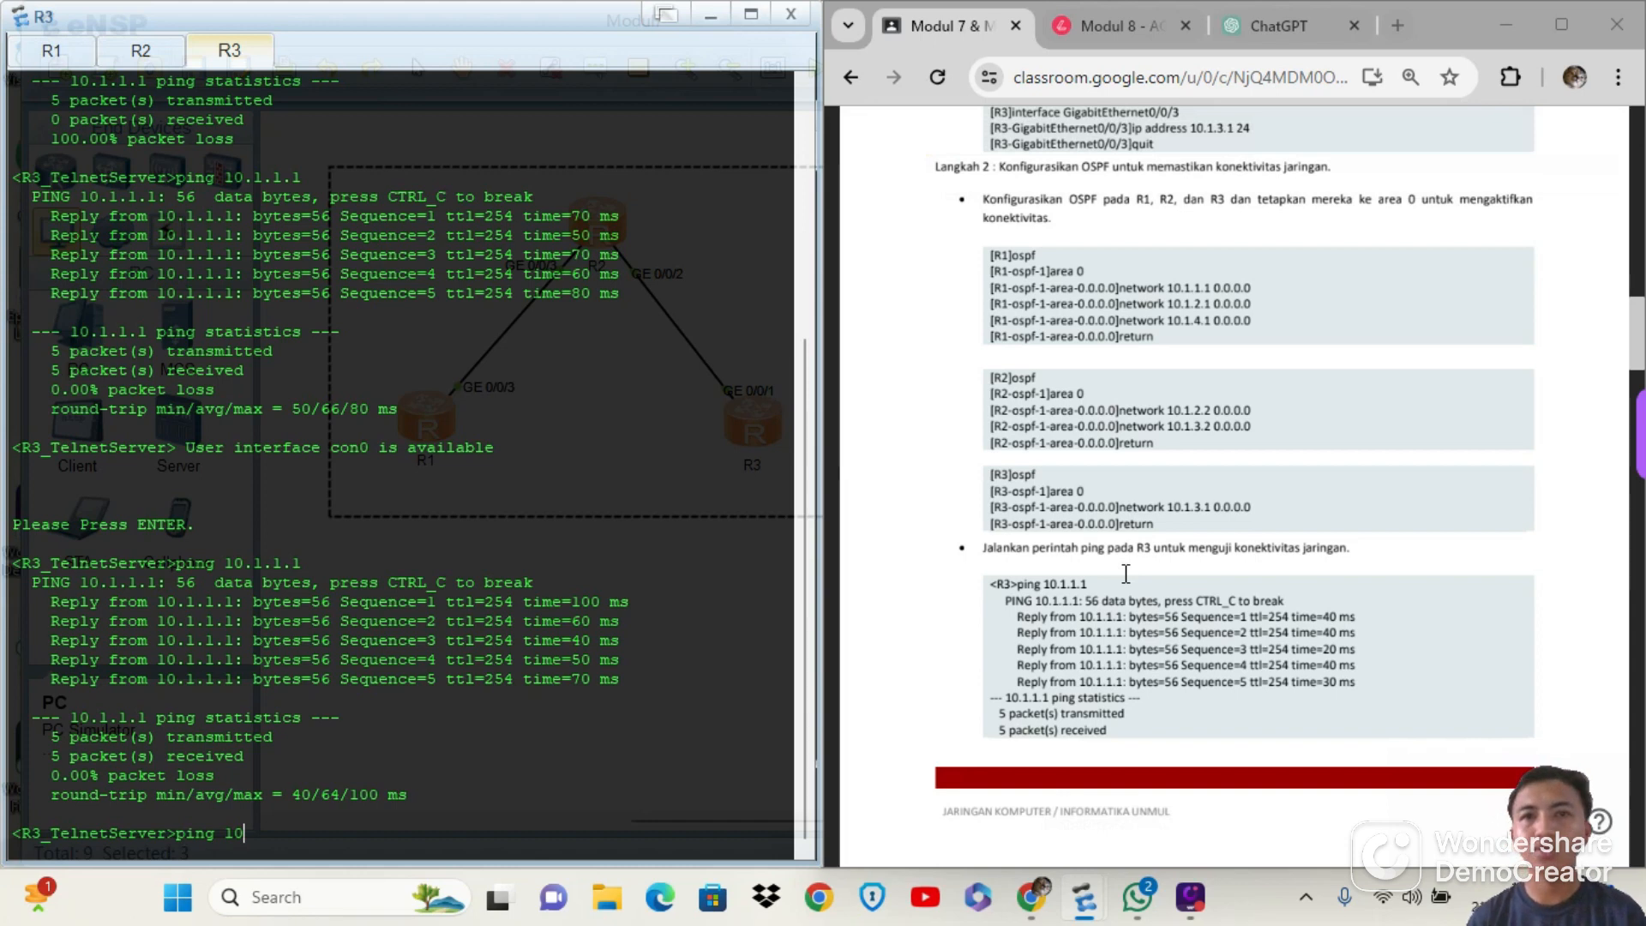
scroll(1126, 573, down, 9)
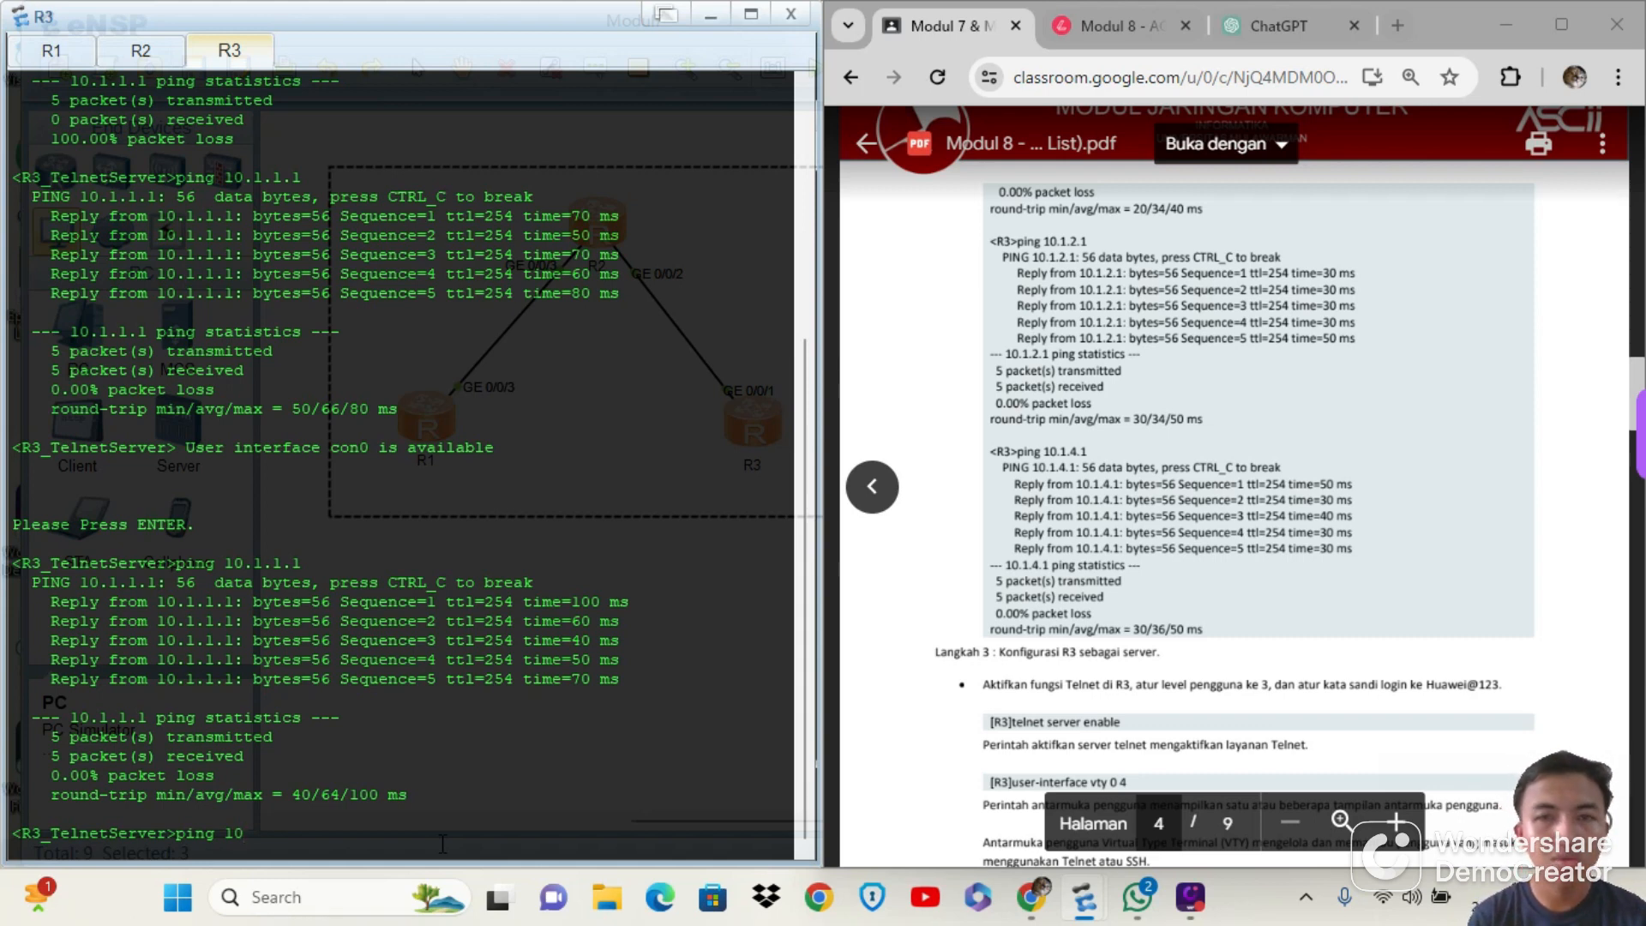
text(1.2.1)
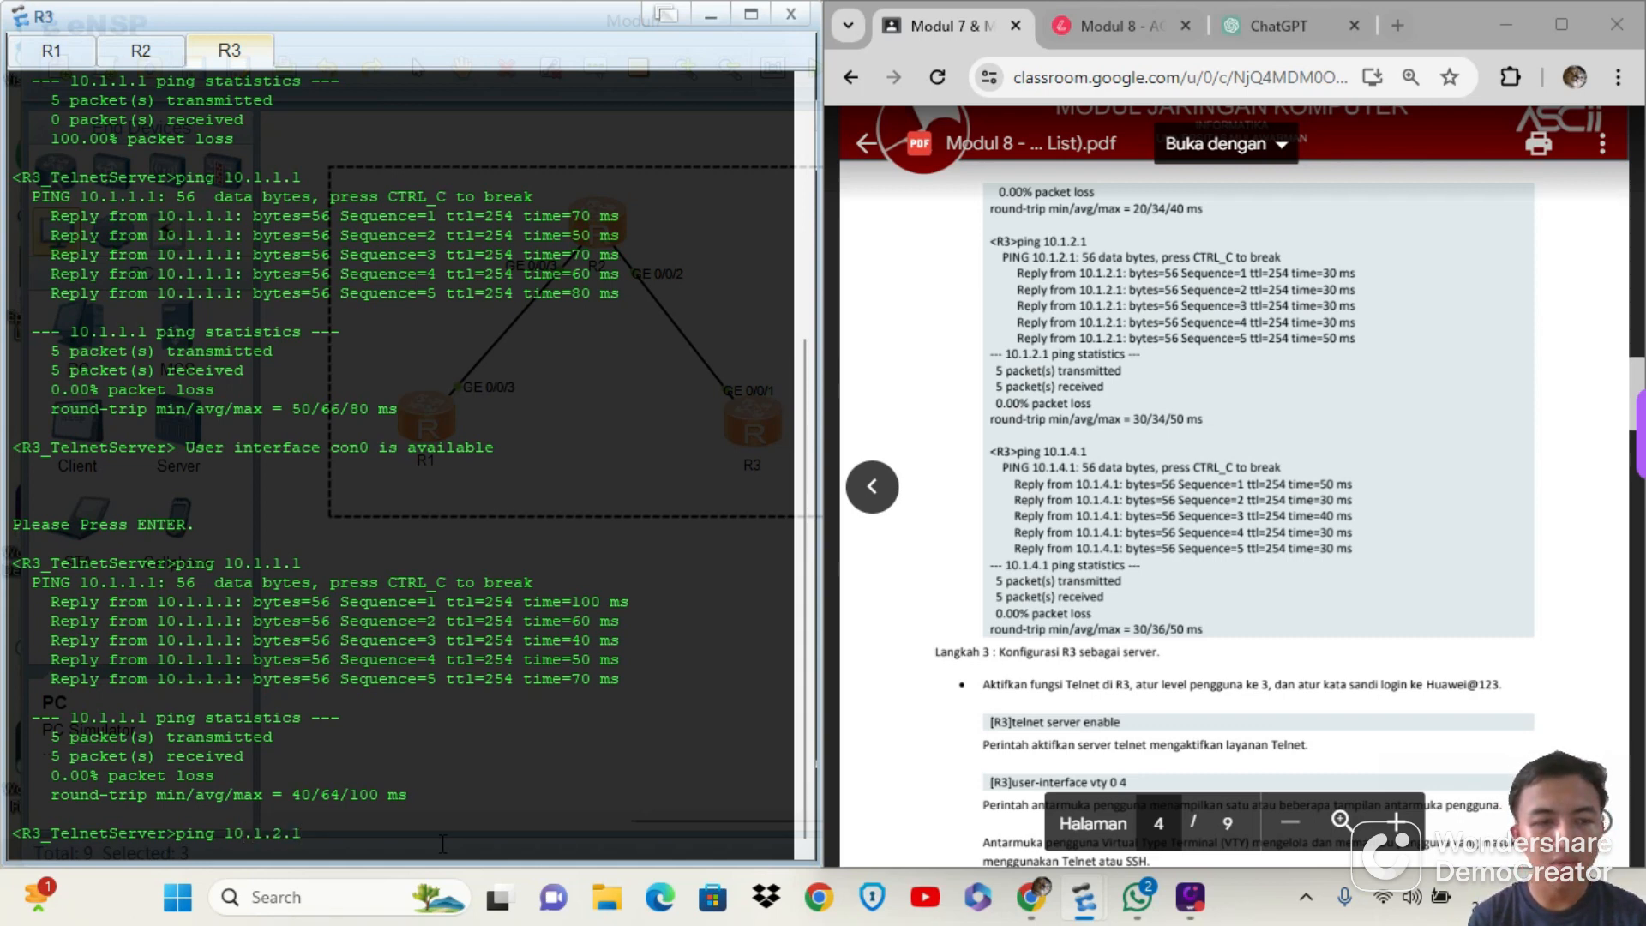
key(Return)
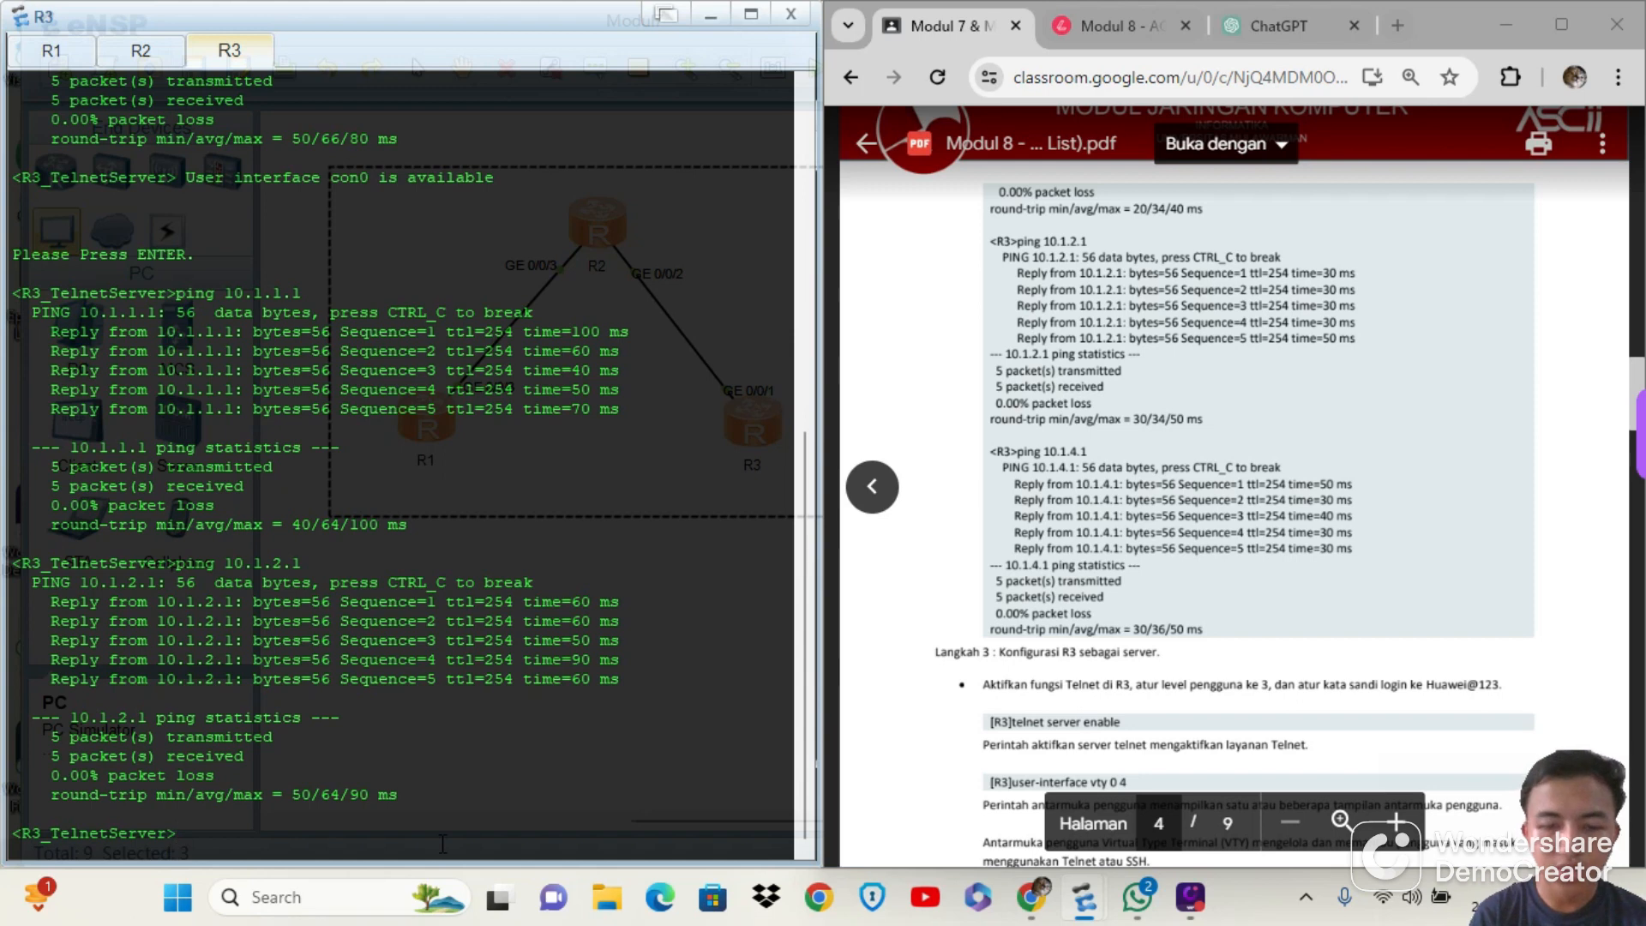
Ping 10.1.4.1 from R3 to test the last R1 address
text(pi)
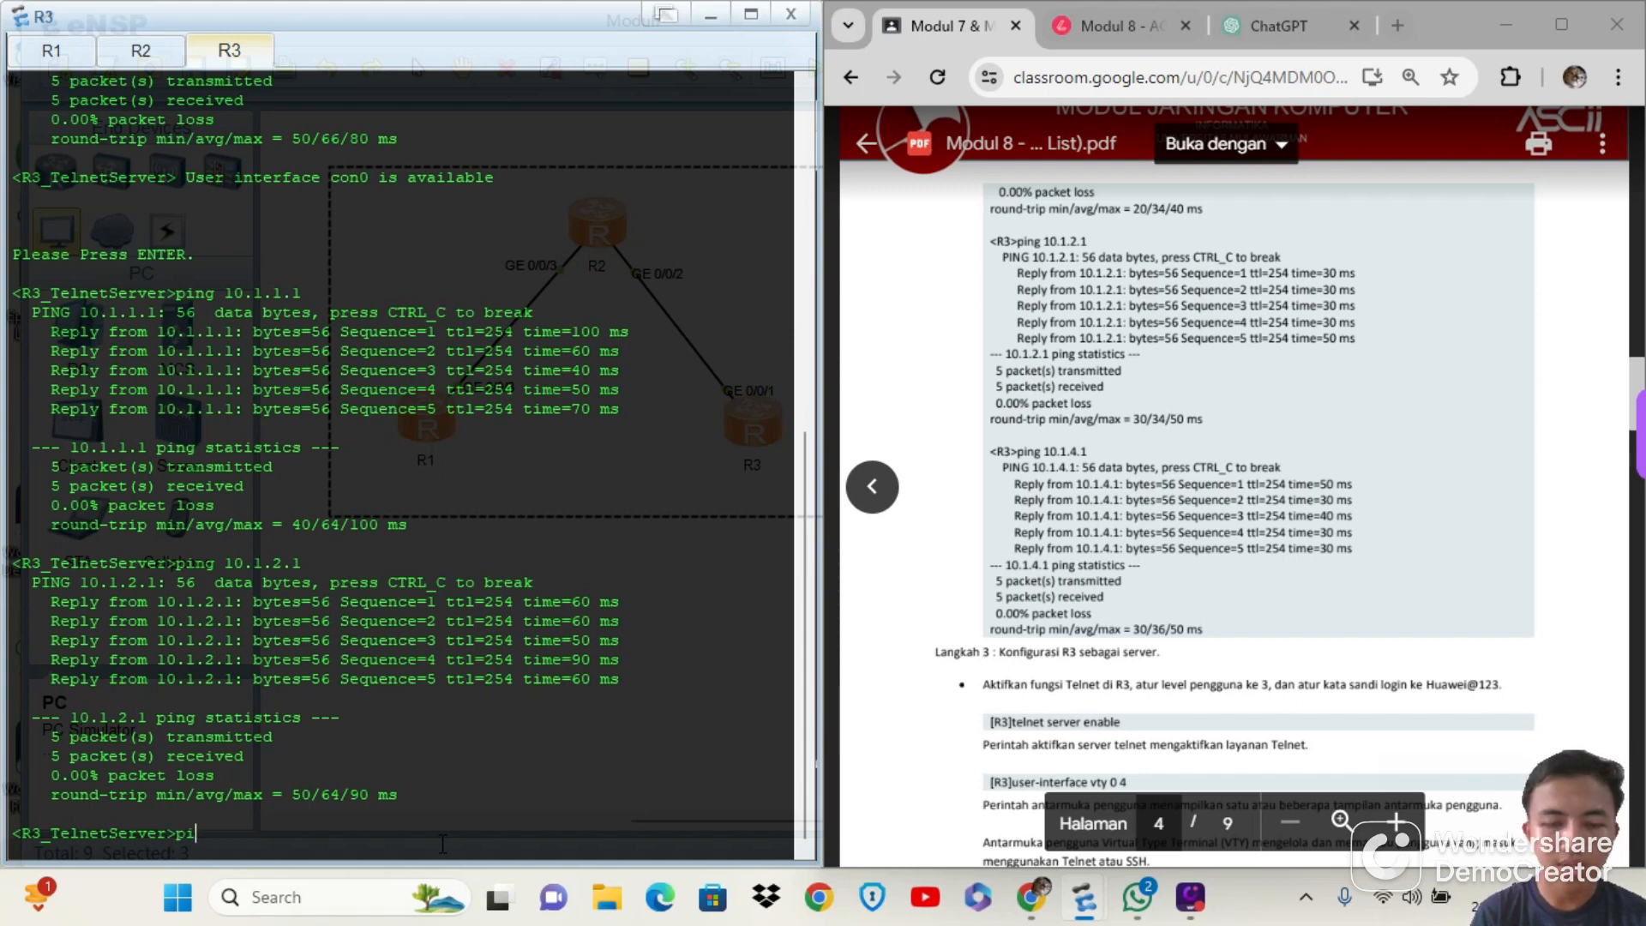
text(ng 10.1.4.1)
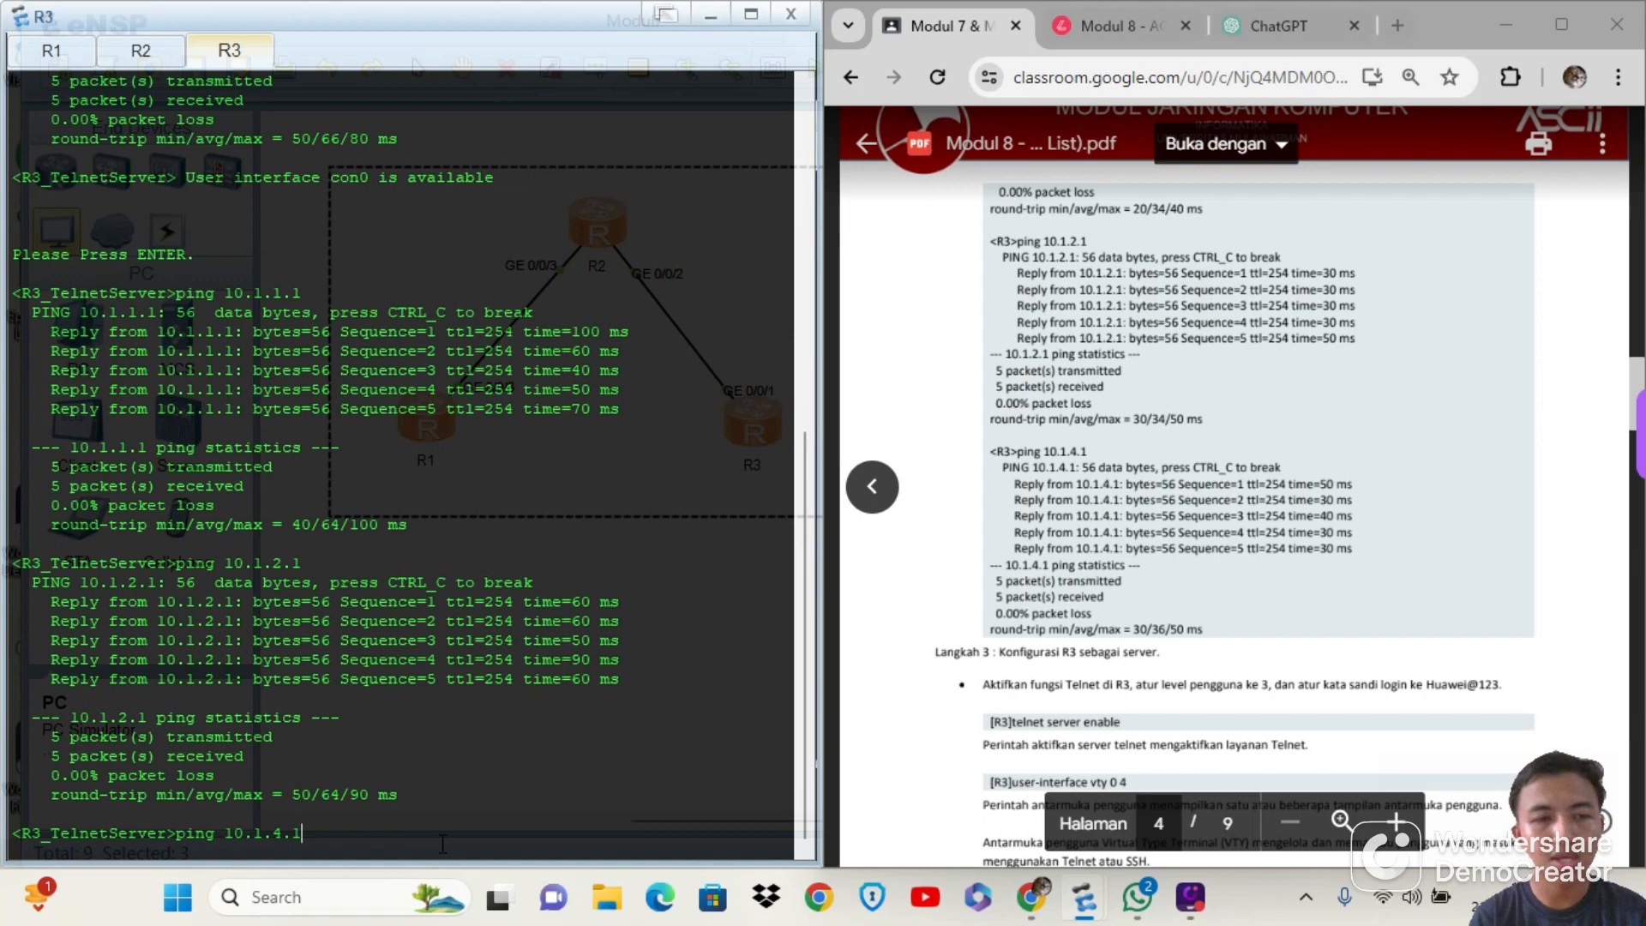
key(Return)
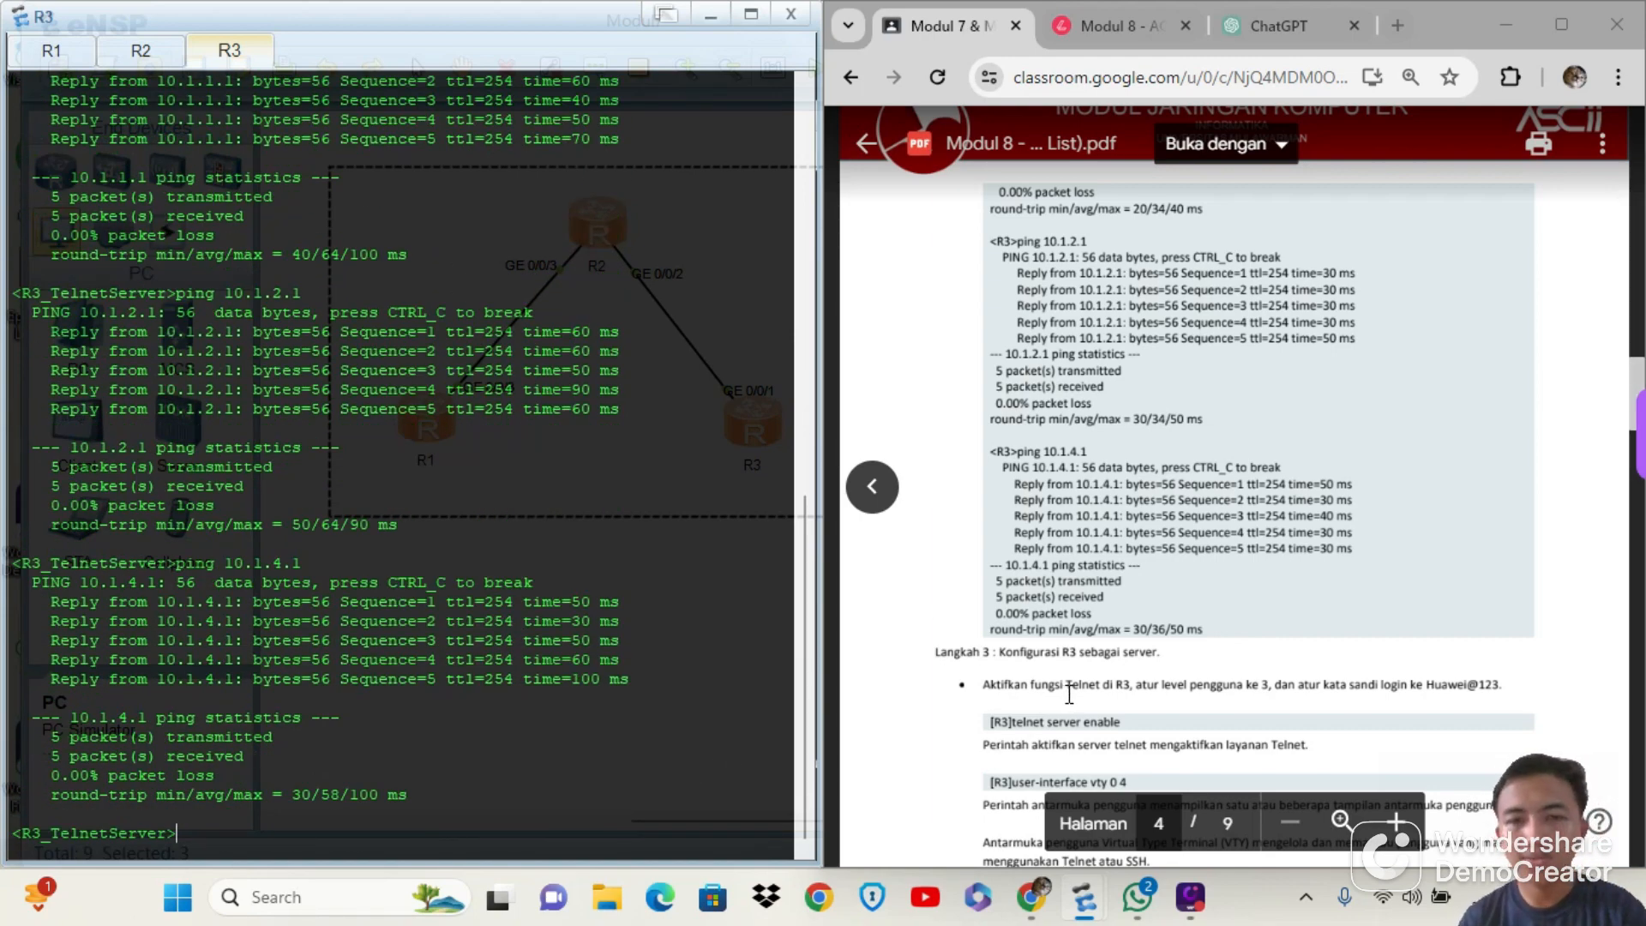
Try to enable the Telnet server on R3 from the user view with telnet server enable
scroll(1069, 691, down, 3)
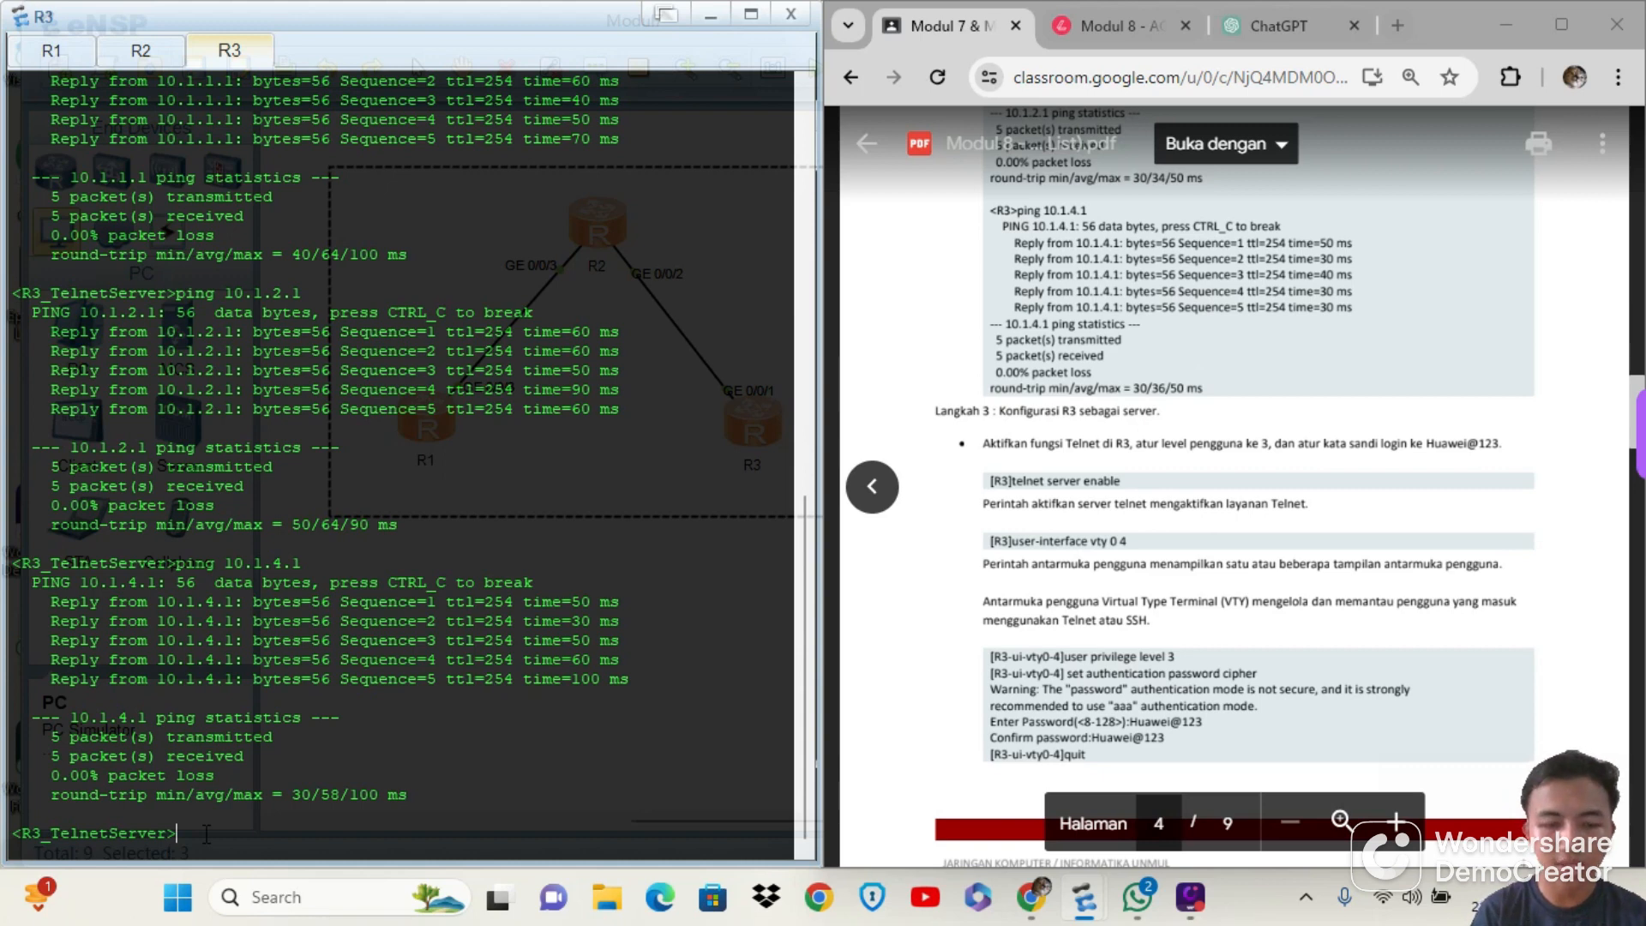
text(tel)
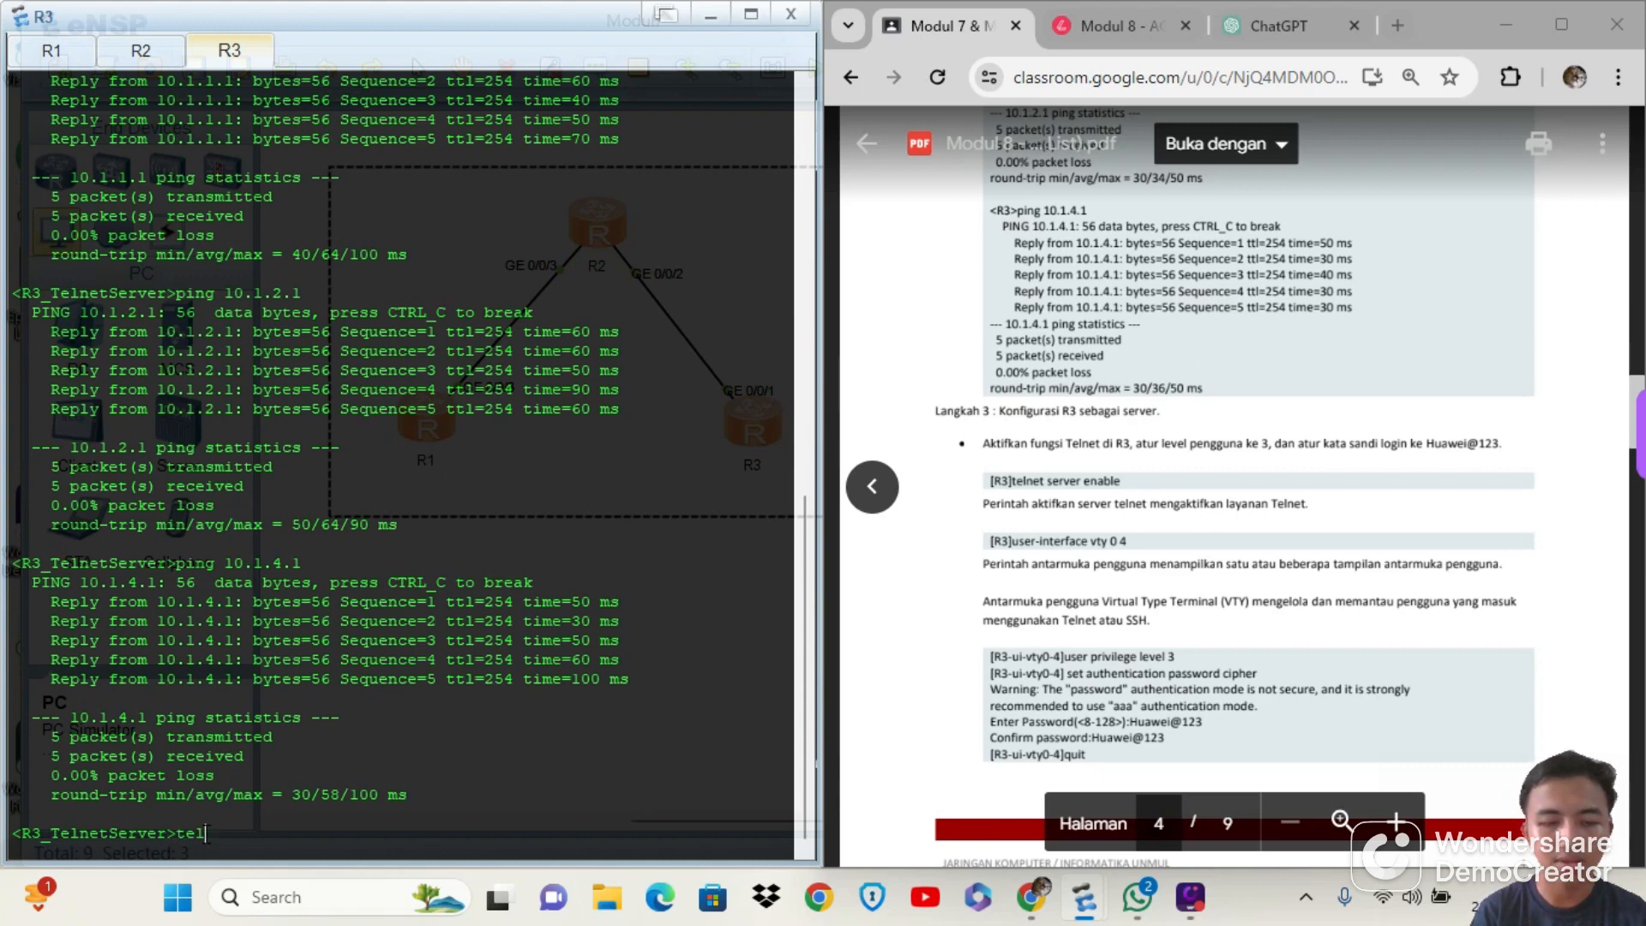
text(net server e)
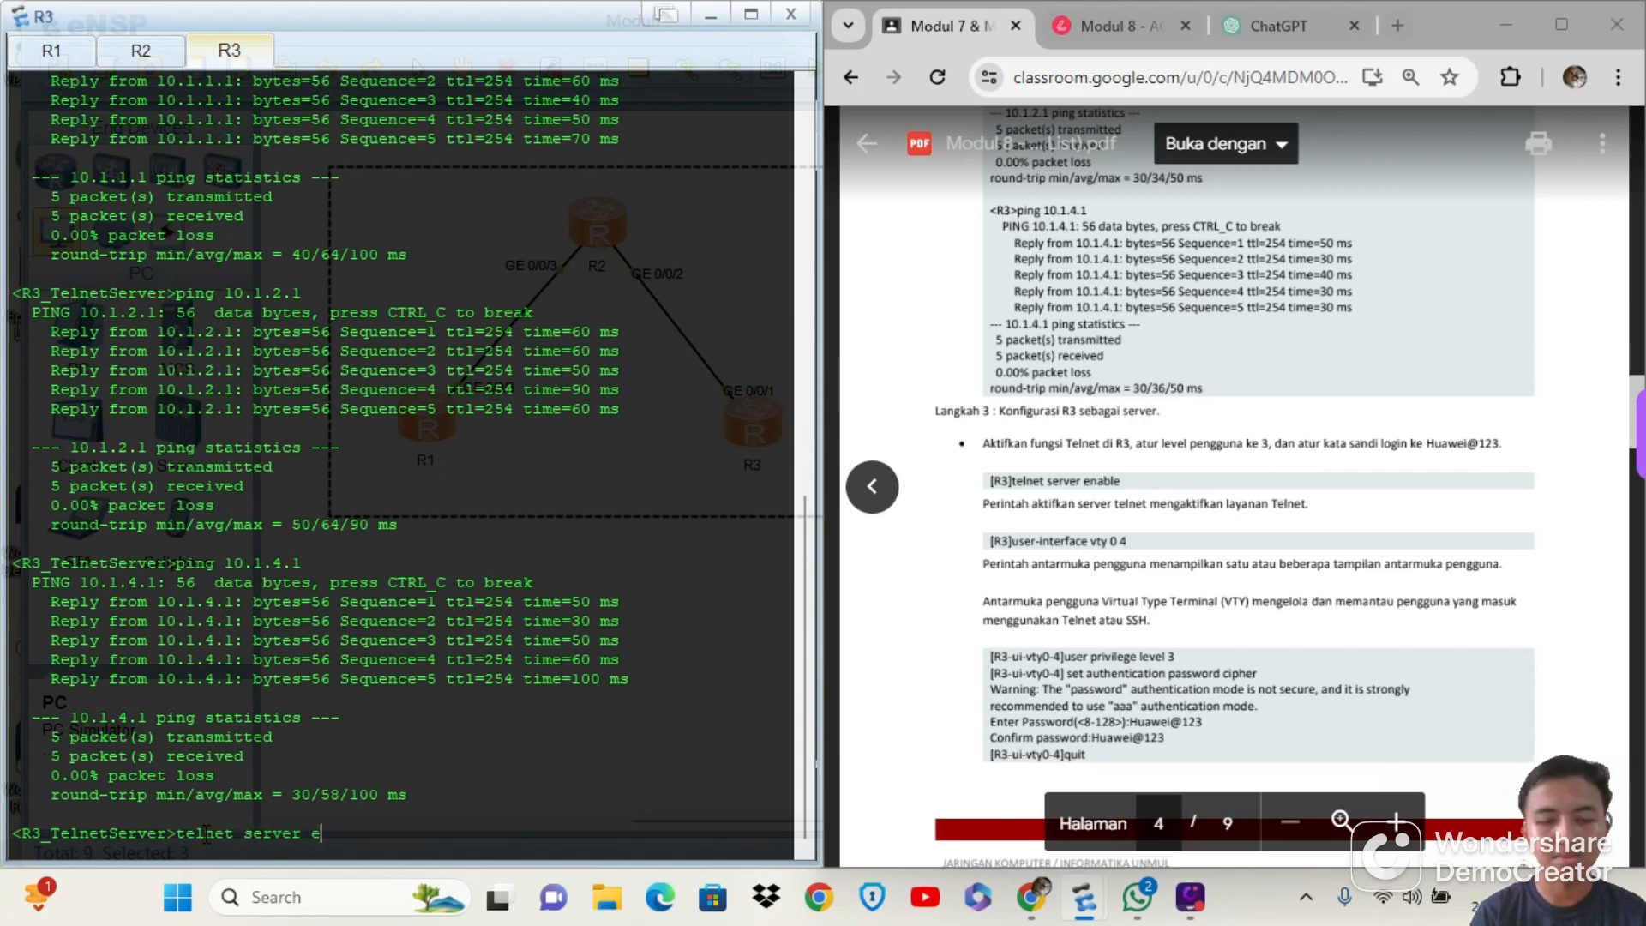
text(nable)
key(Return)
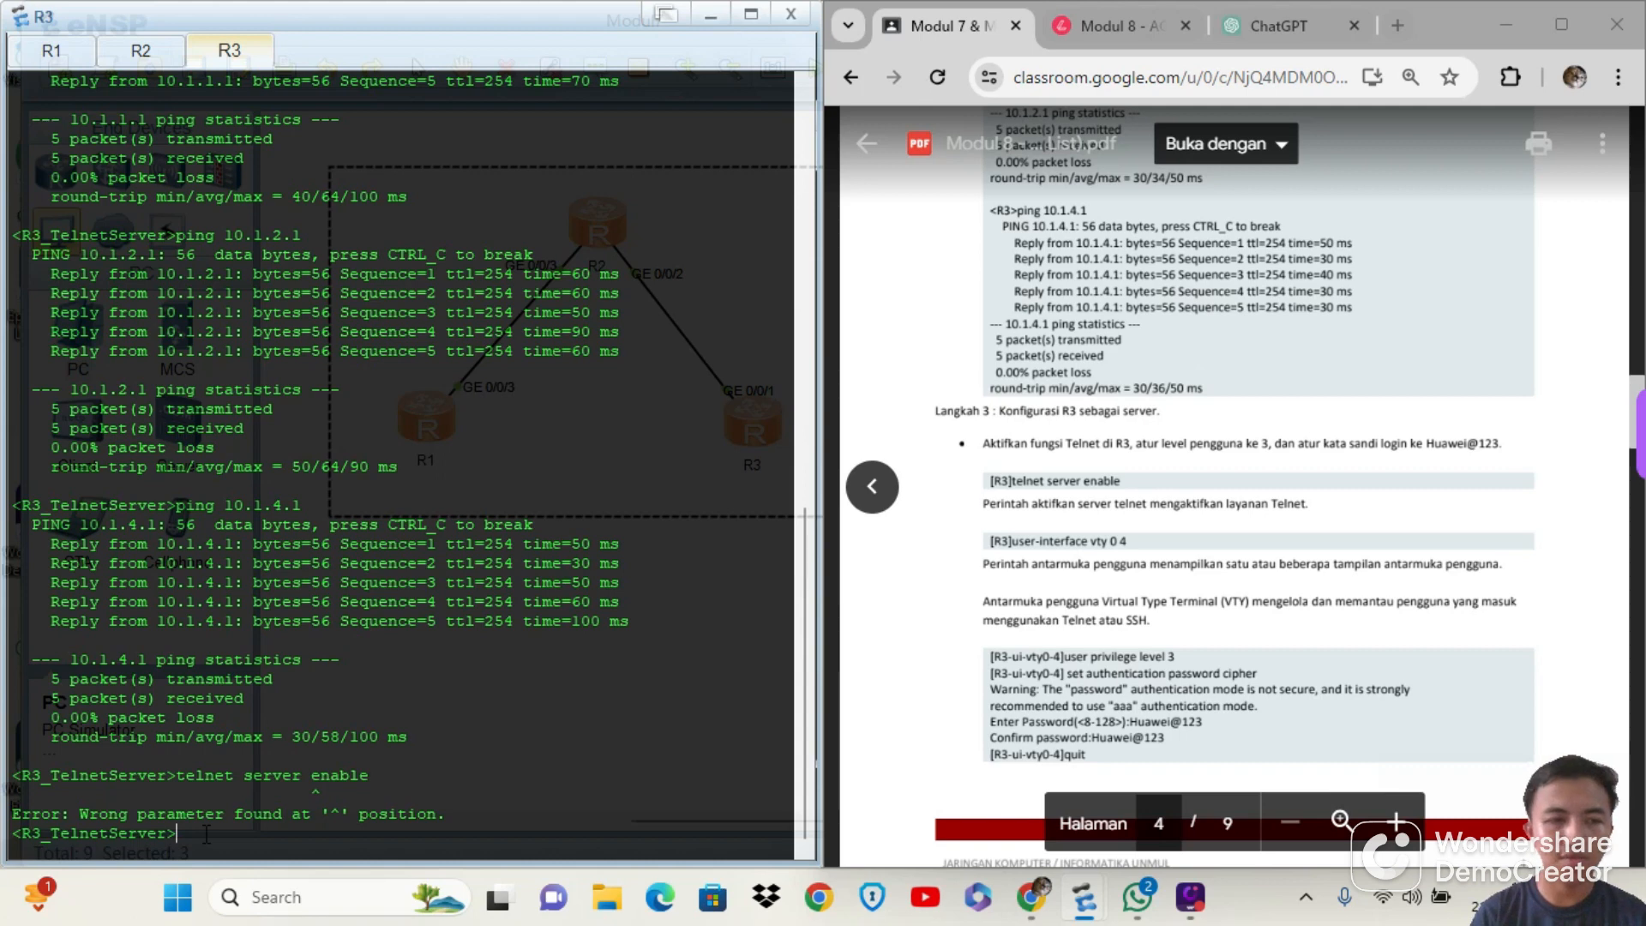
Enter the system view on R3 and try to enable the Telnet server from there
text(sys)
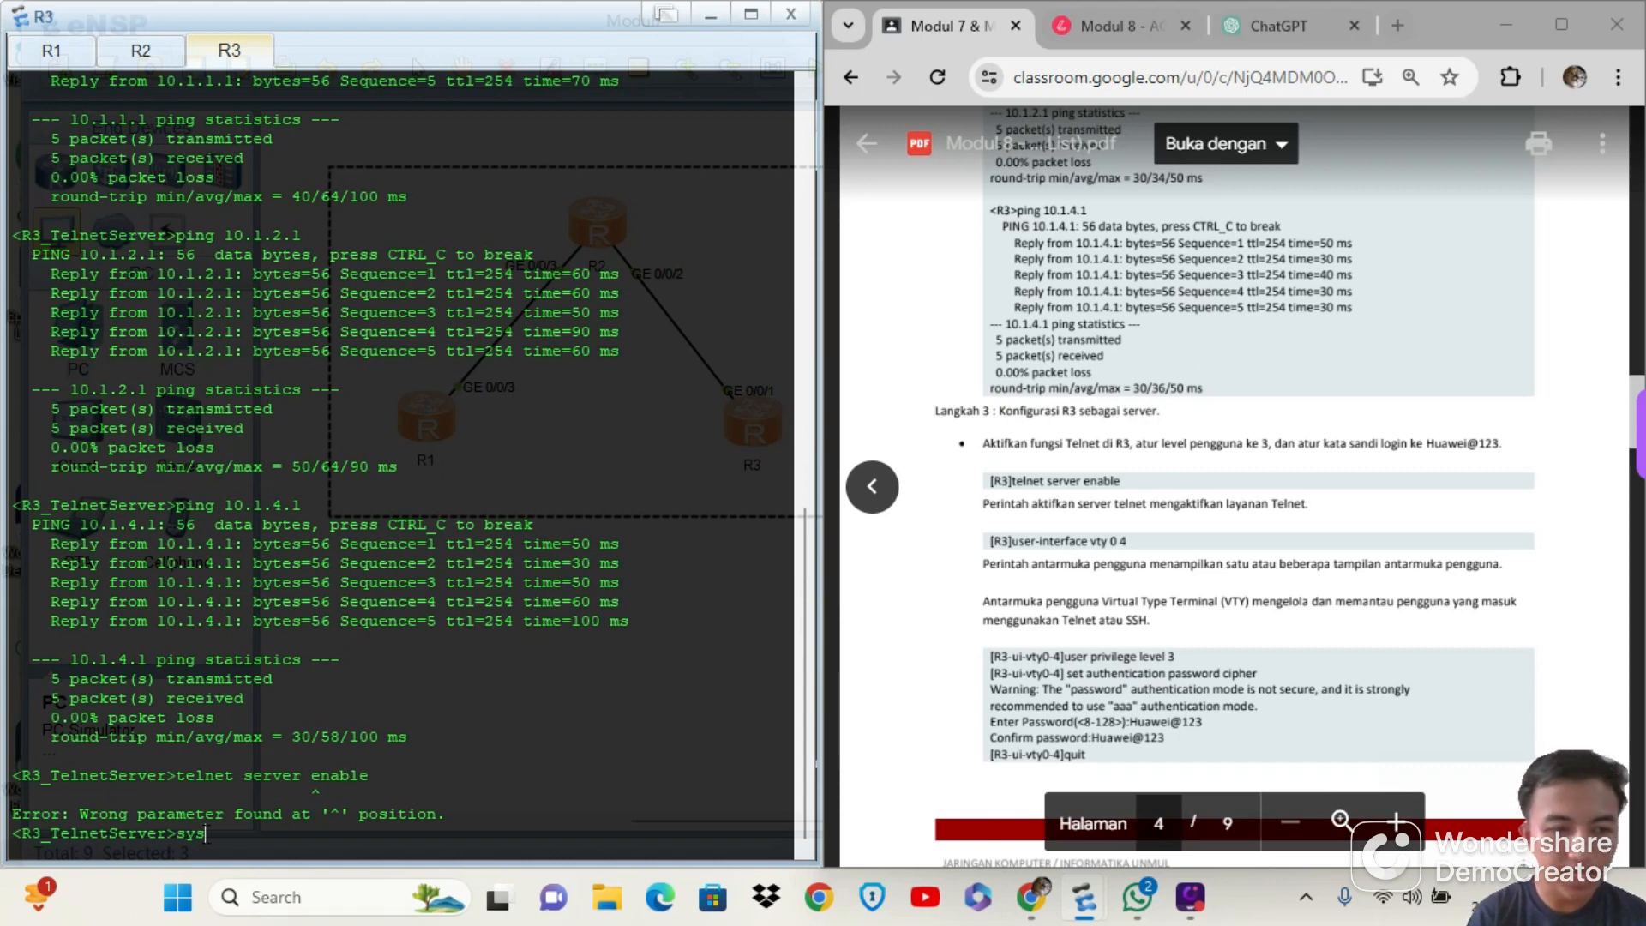
key(Return)
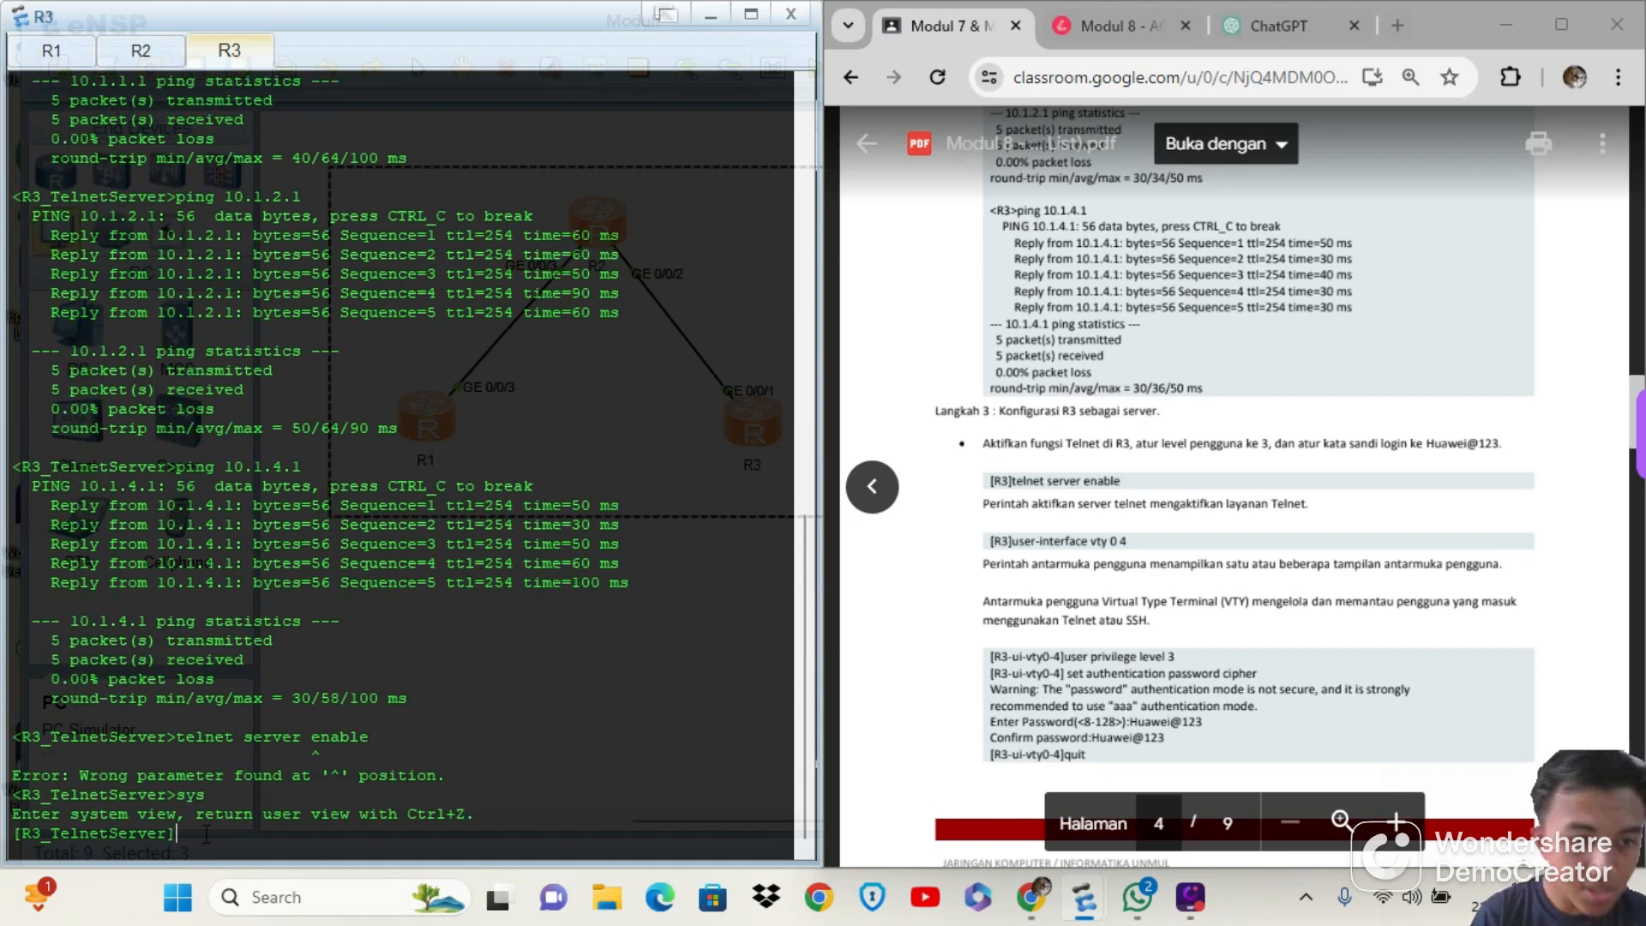
text(int)
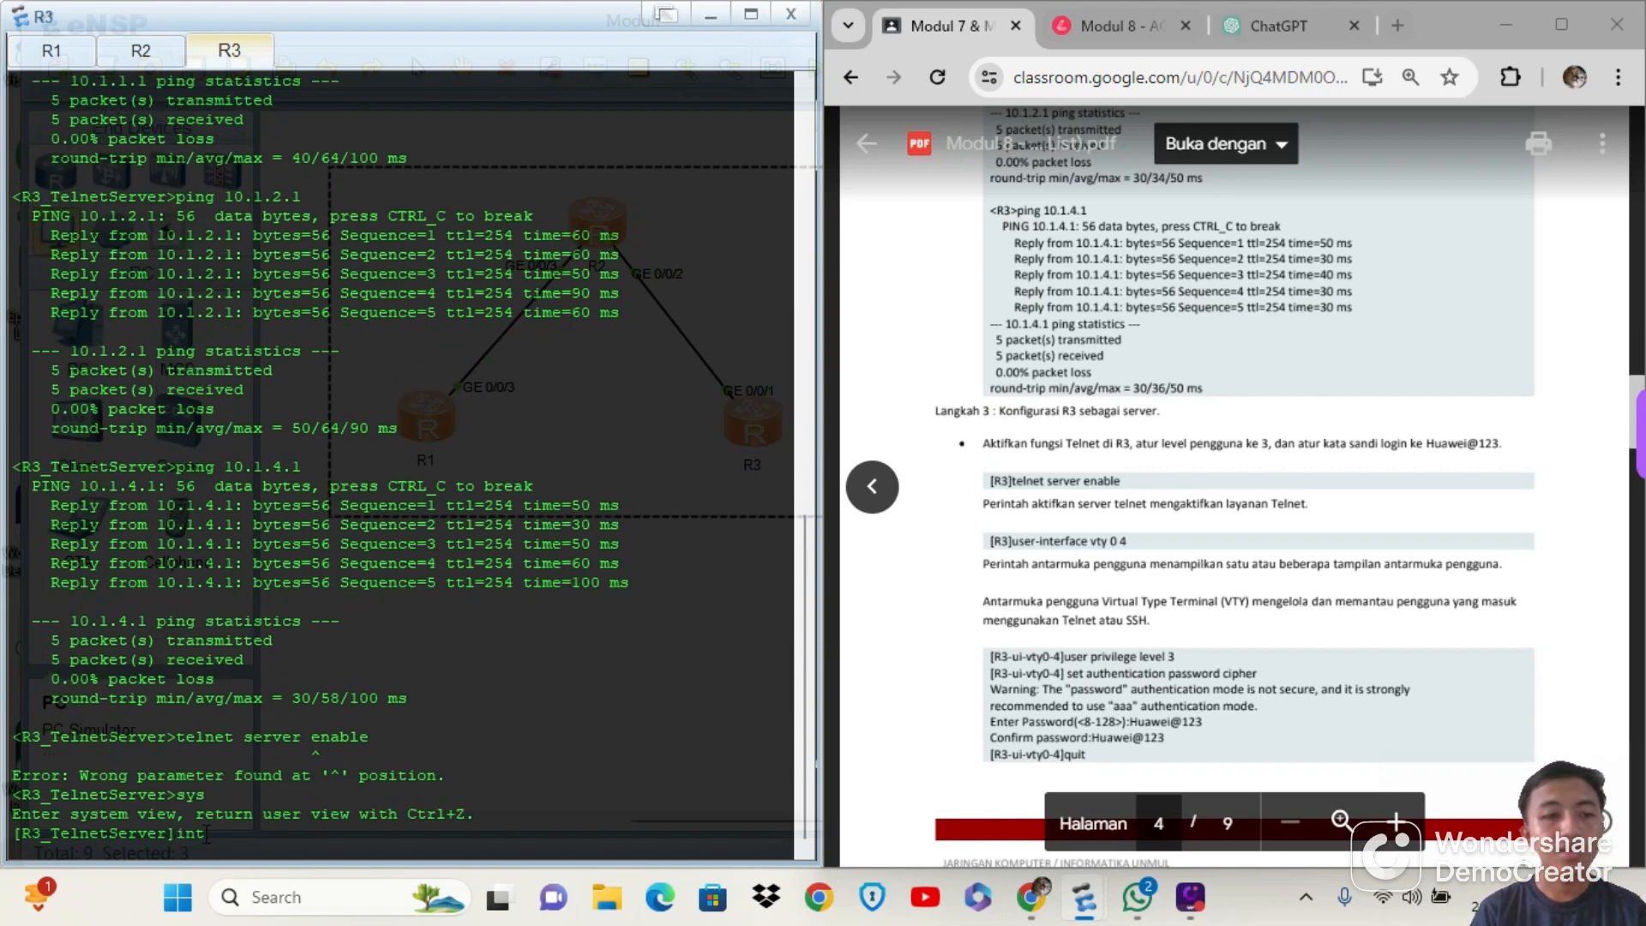
key(BackSpace)
key(BackSpace)
key(BackSpace)
text(tel)
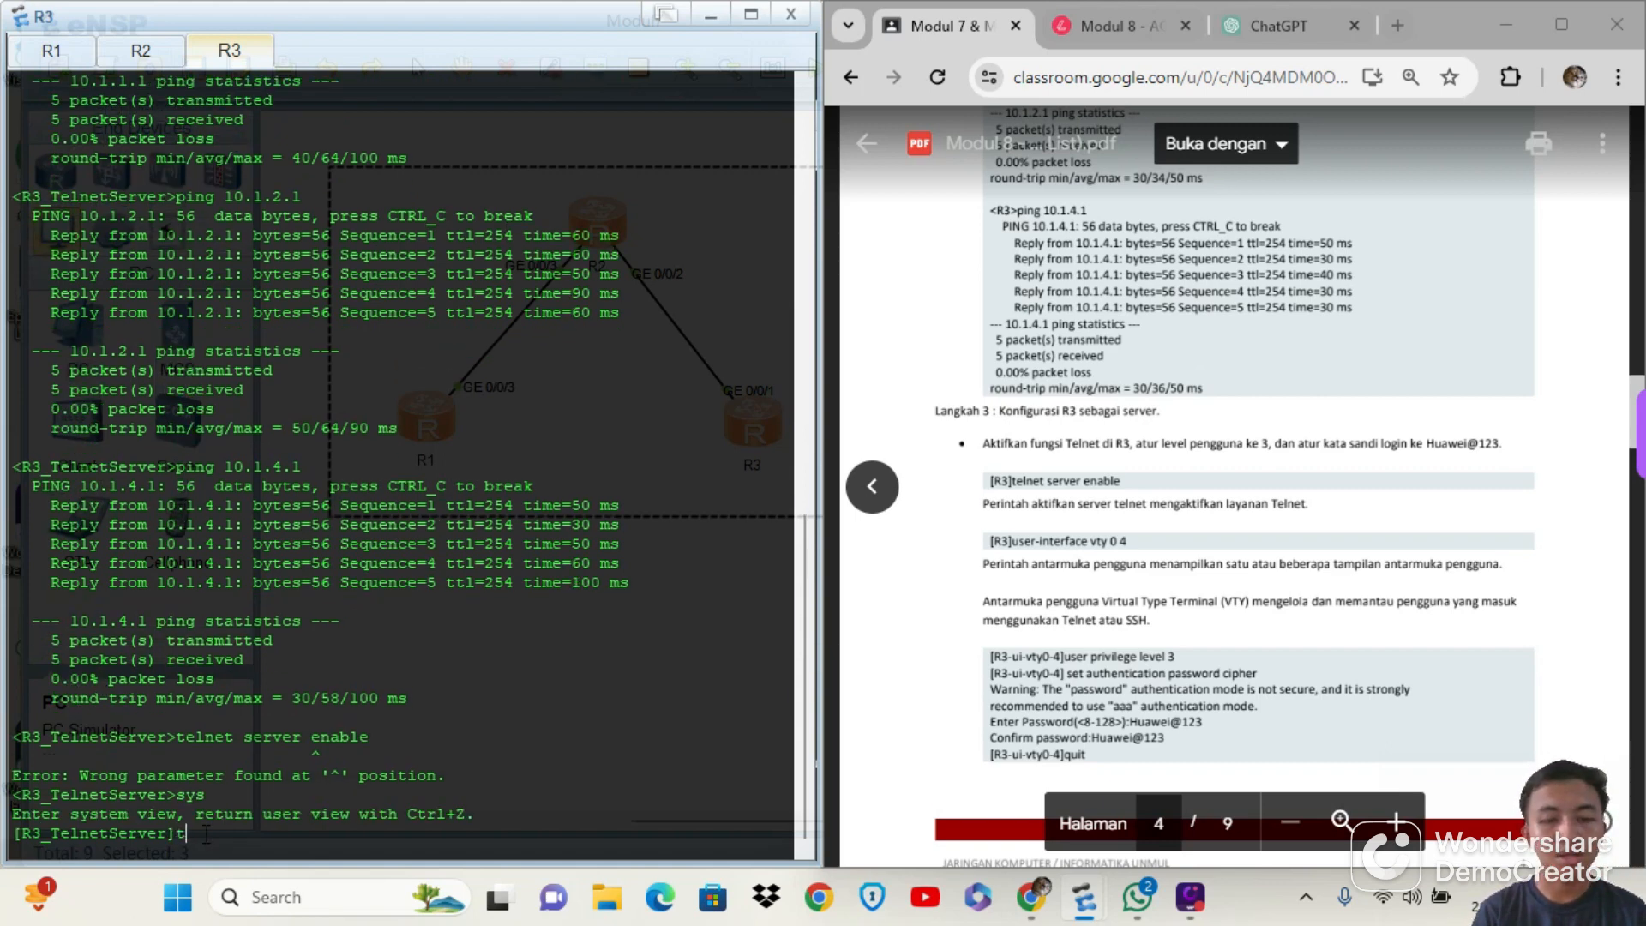
text(net)
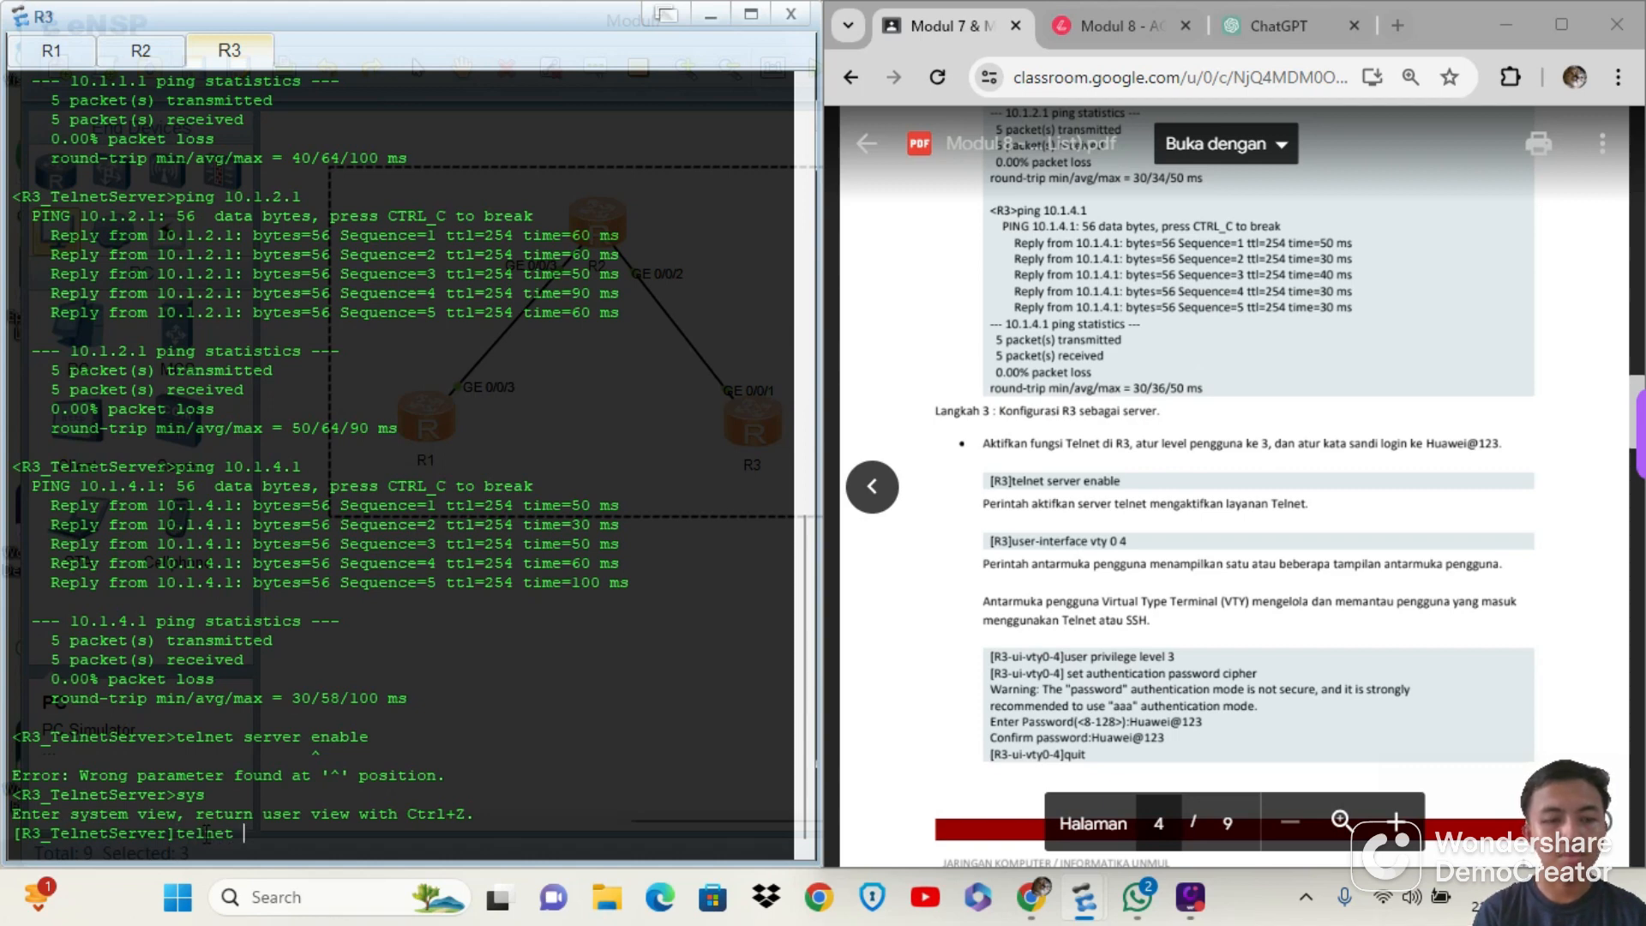
text( serevel e)
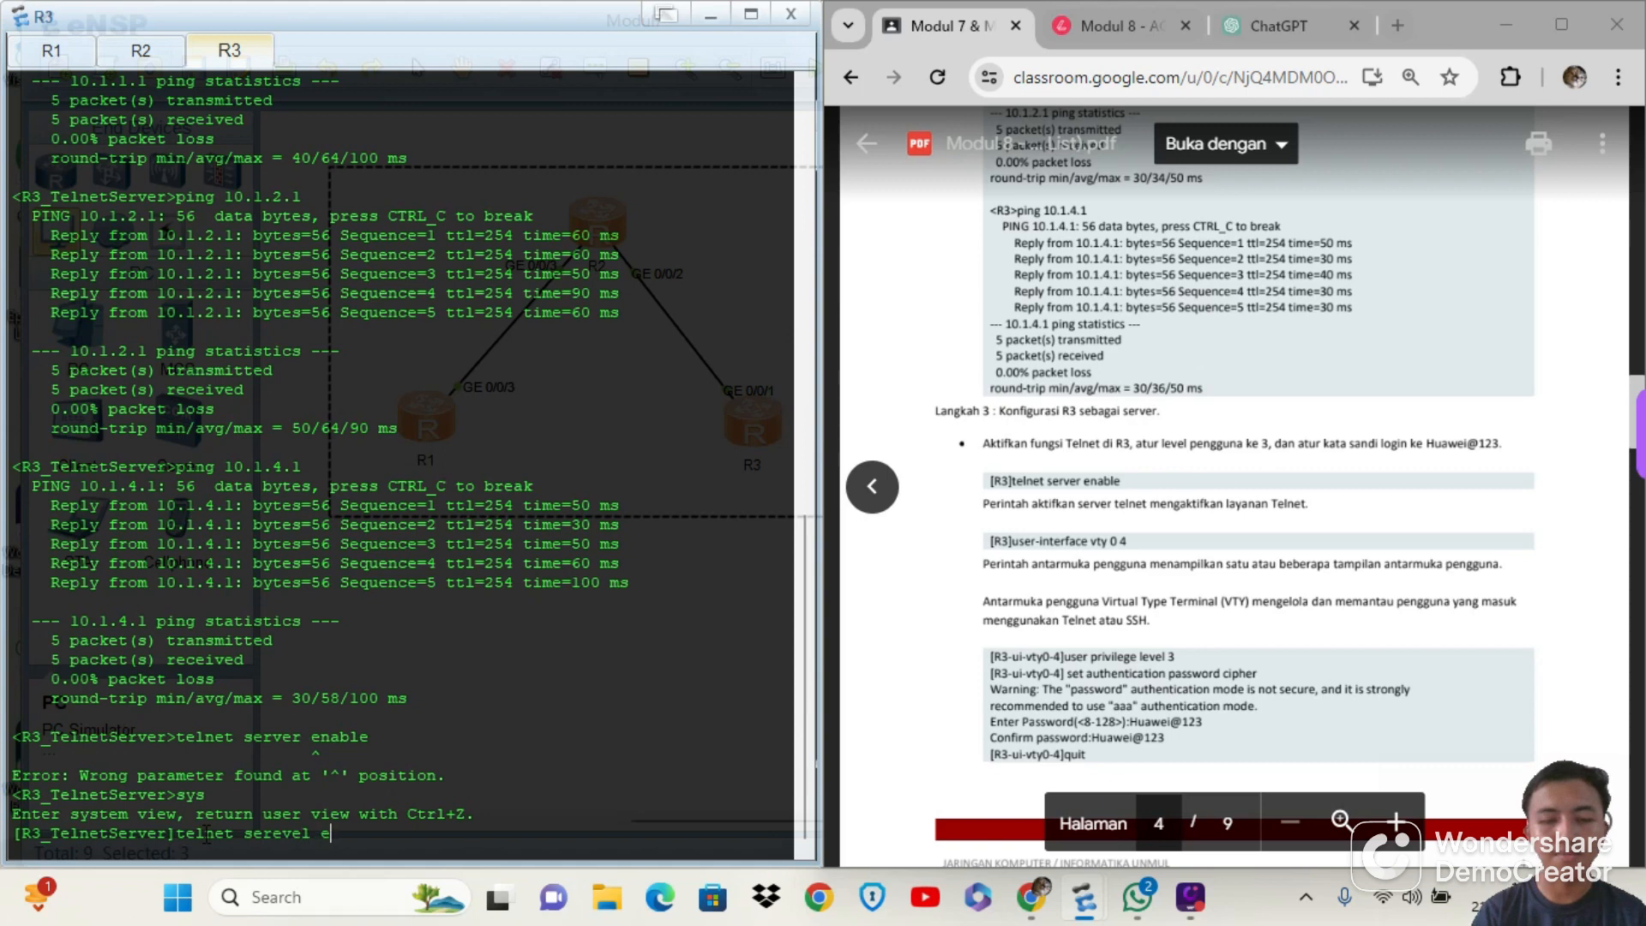
text(nable)
key(Return)
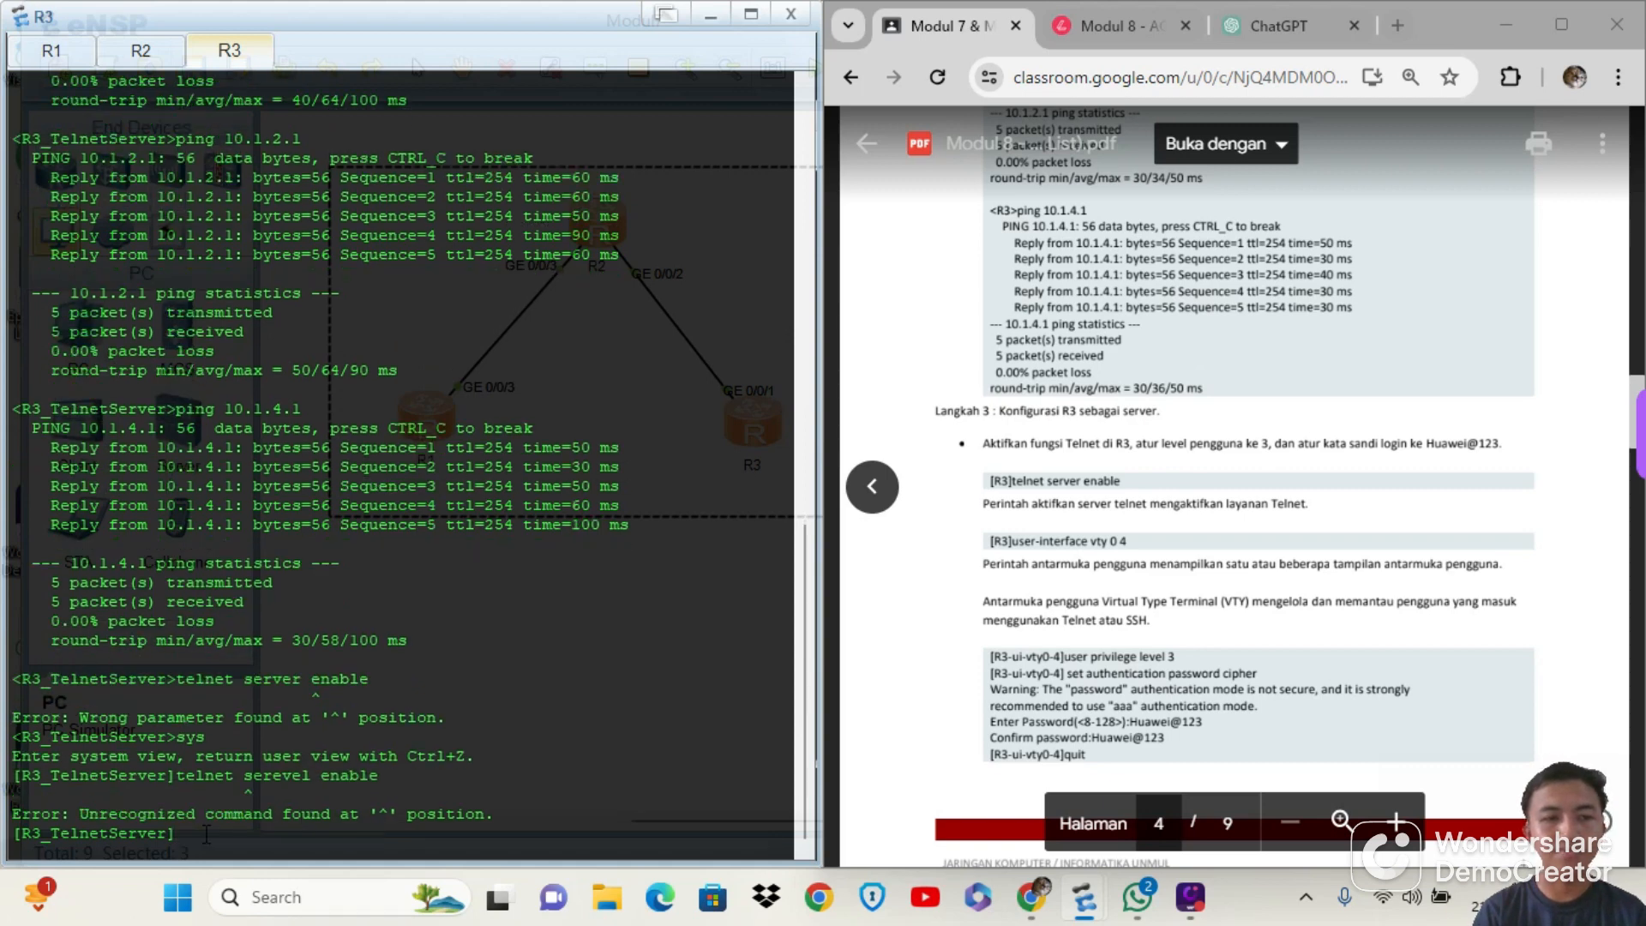
Correct the misspelled keyword in the previous command and run telnet server enable on R3
key(Up)
key(Left)
key(Left)
key(Left)
key(Left)
key(Left)
key(Left)
key(Left)
key(Left)
key(Left)
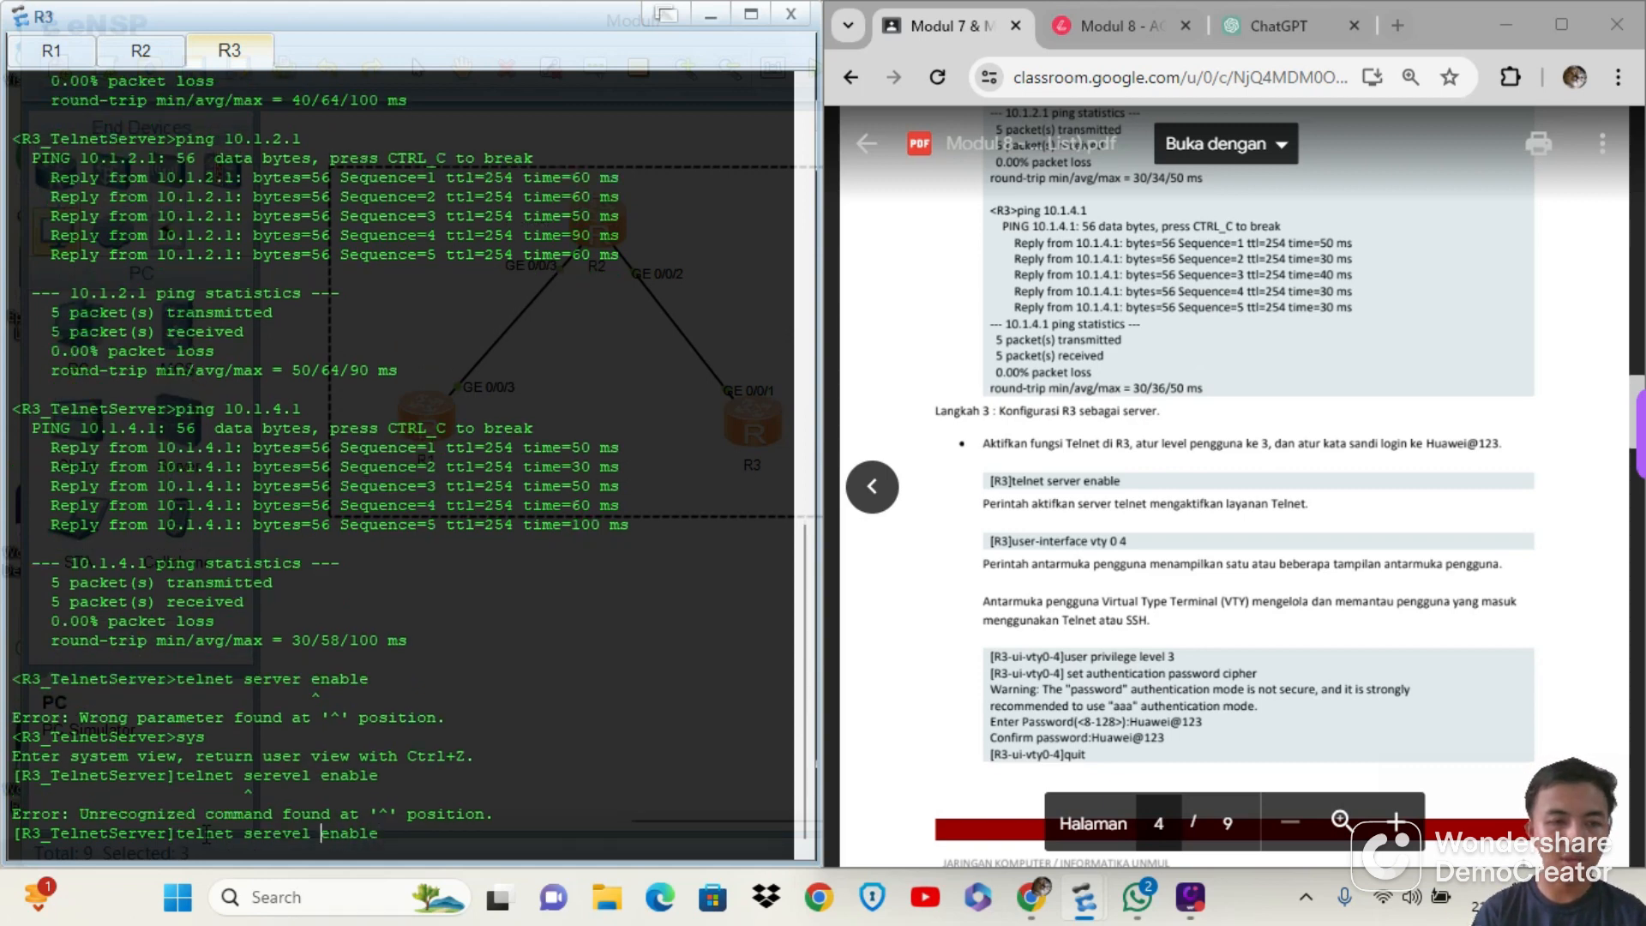
key(BackSpace)
key(Return)
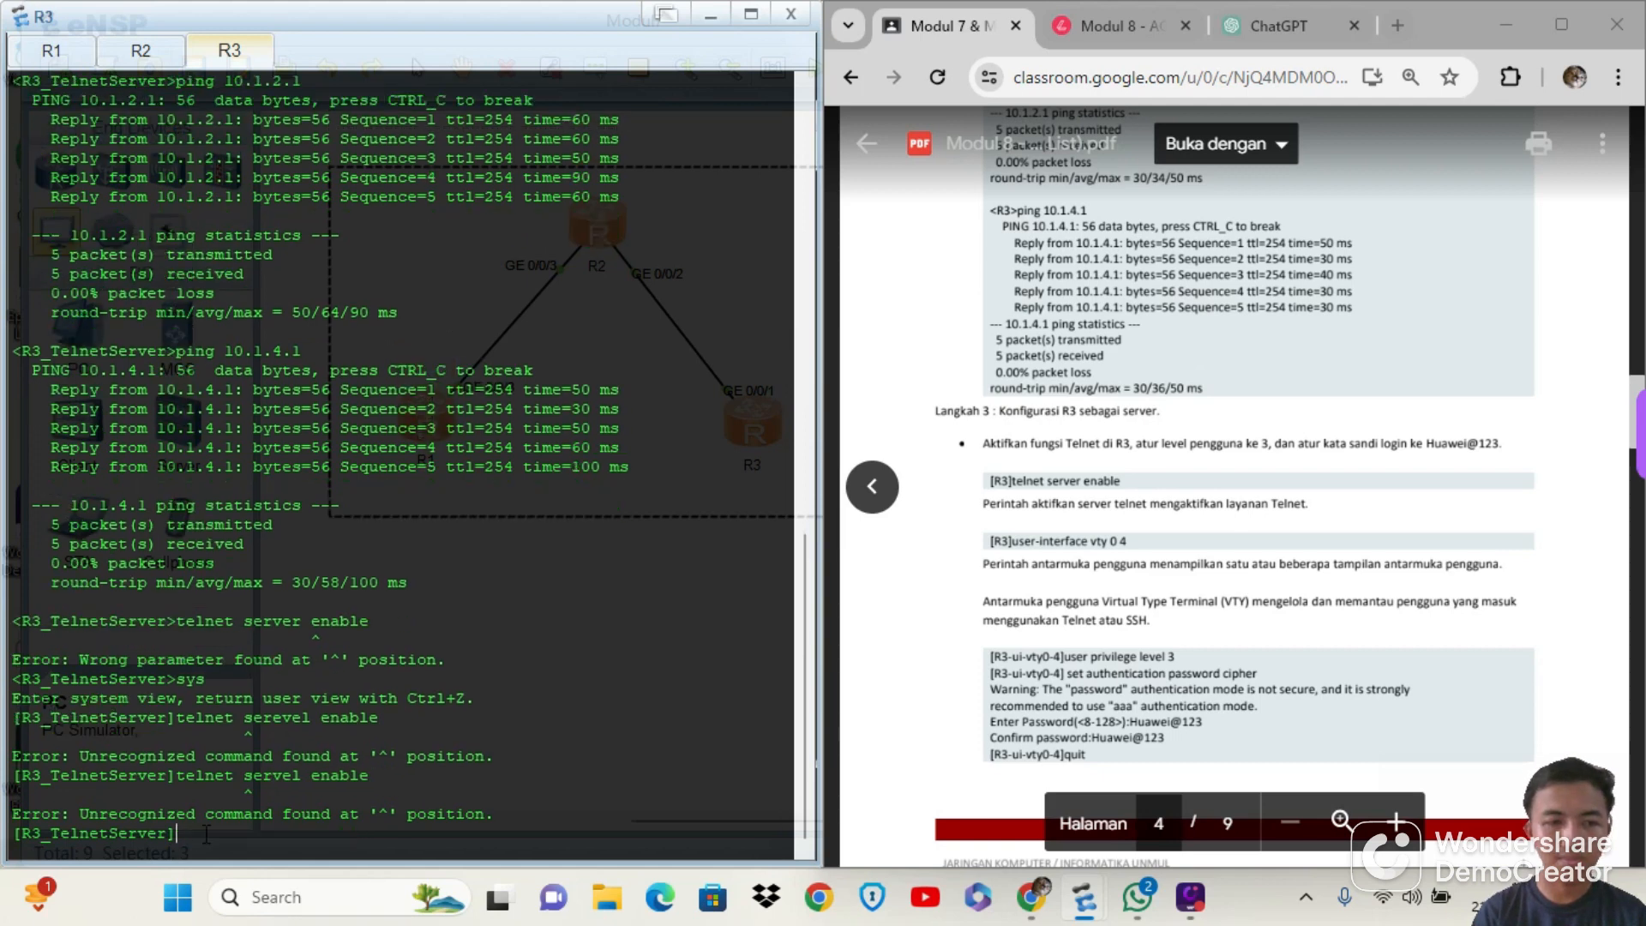
key(Up)
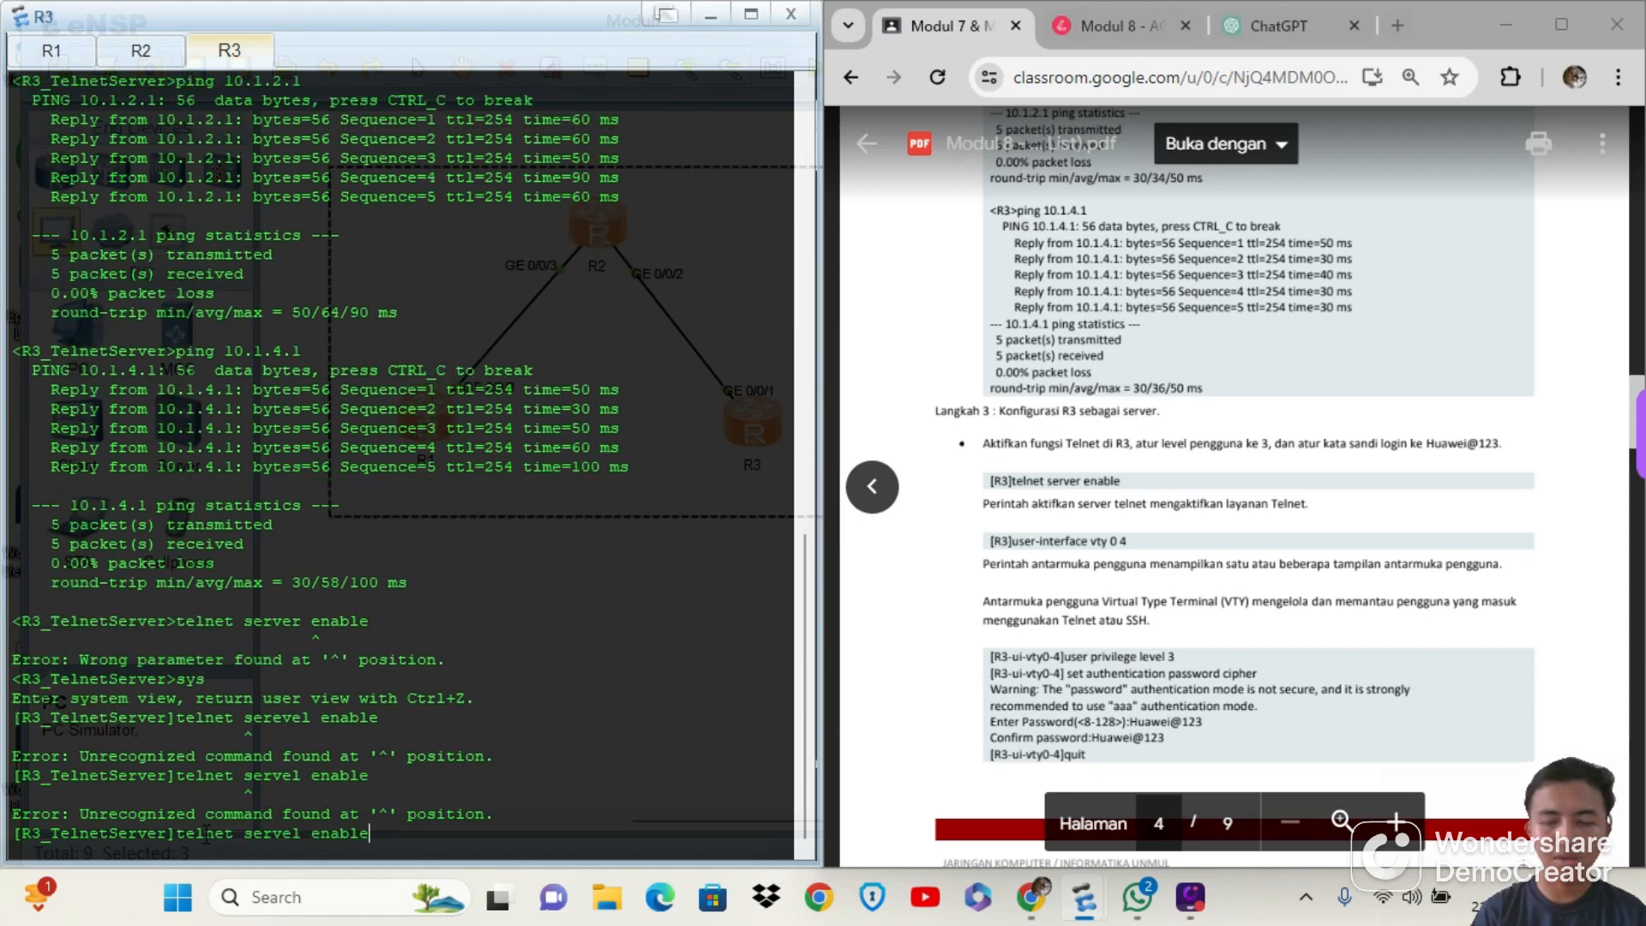
key(Left)
key(Left)
key(Left)
key(Left)
key(Left)
key(Left)
key(Left)
key(BackSpace)
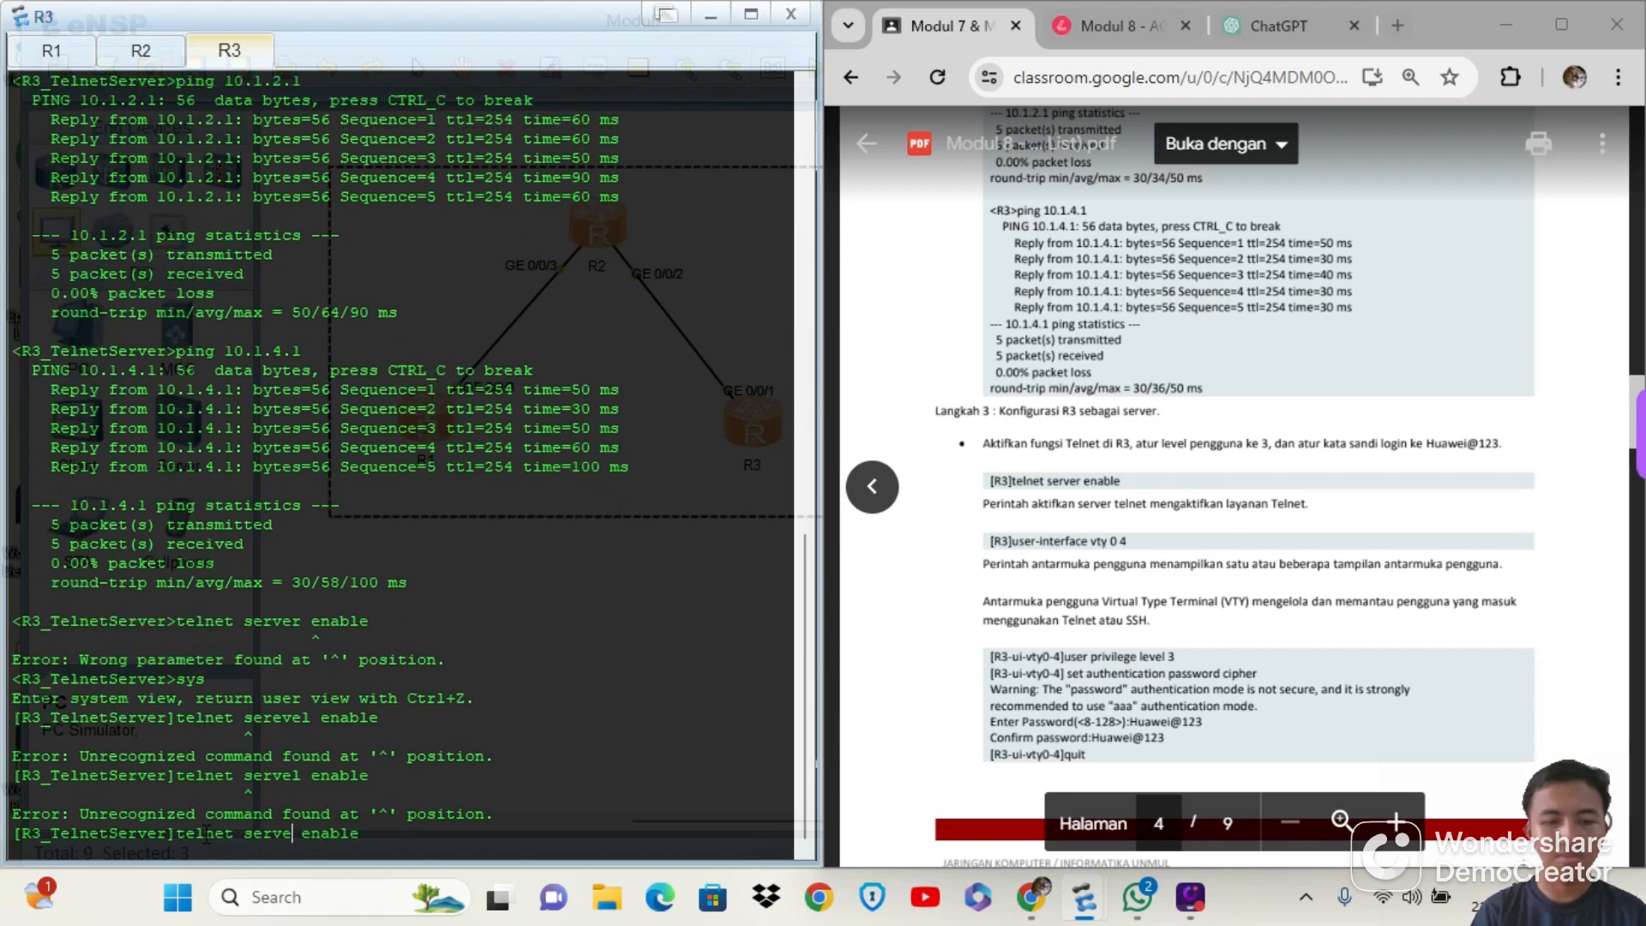
text(r)
key(Return)
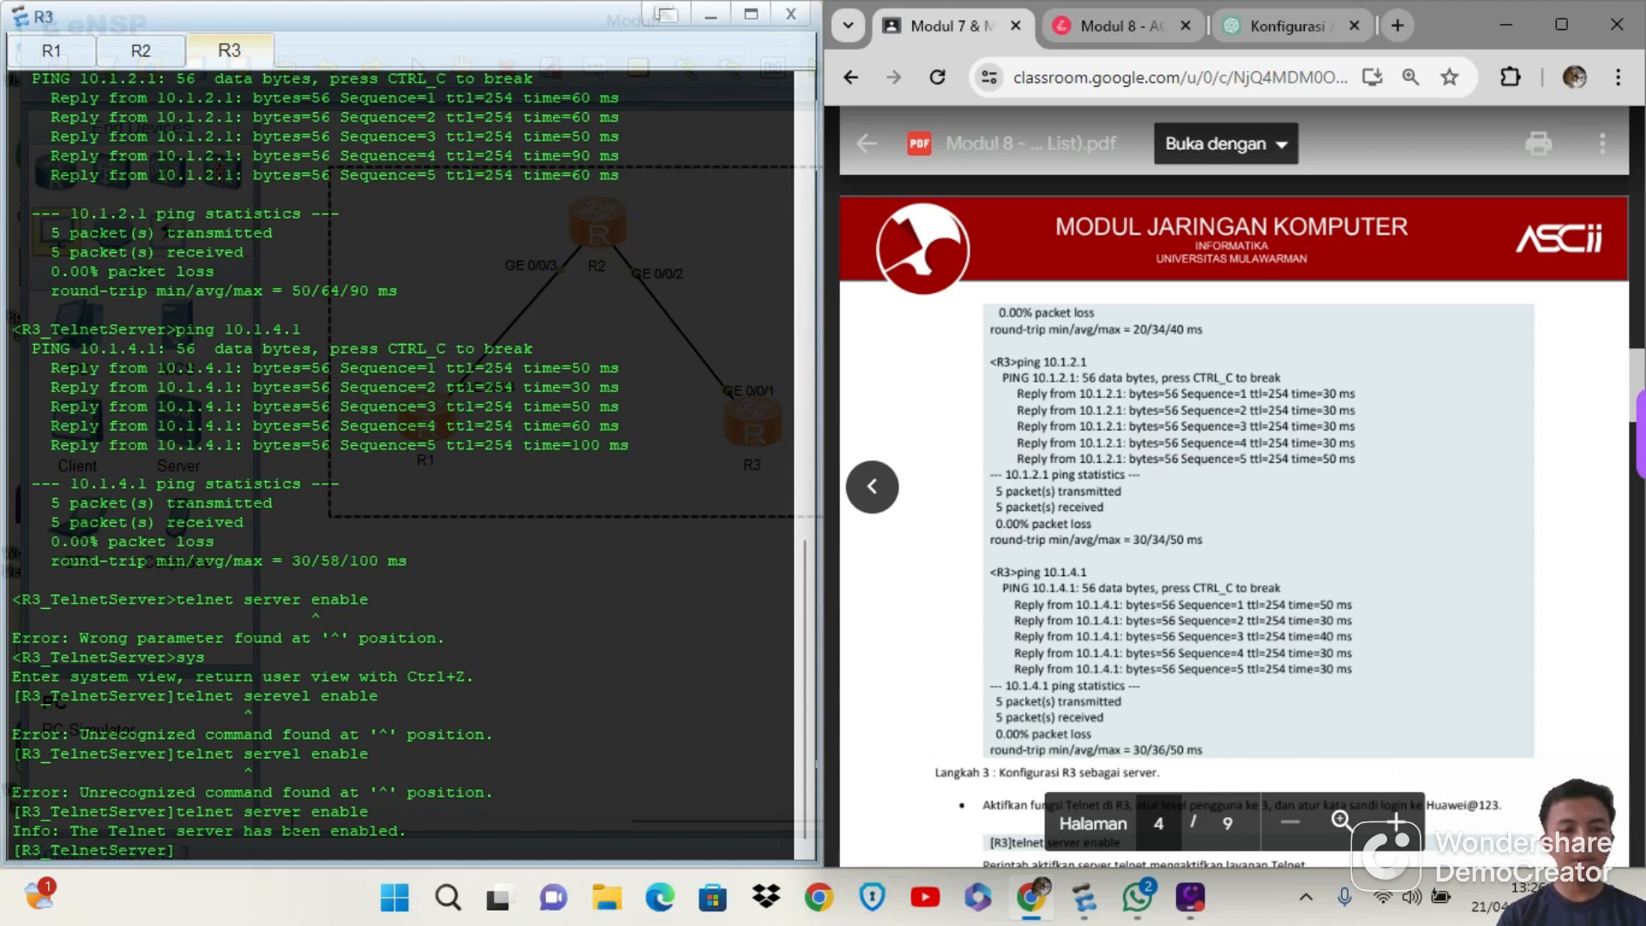
click(373, 809)
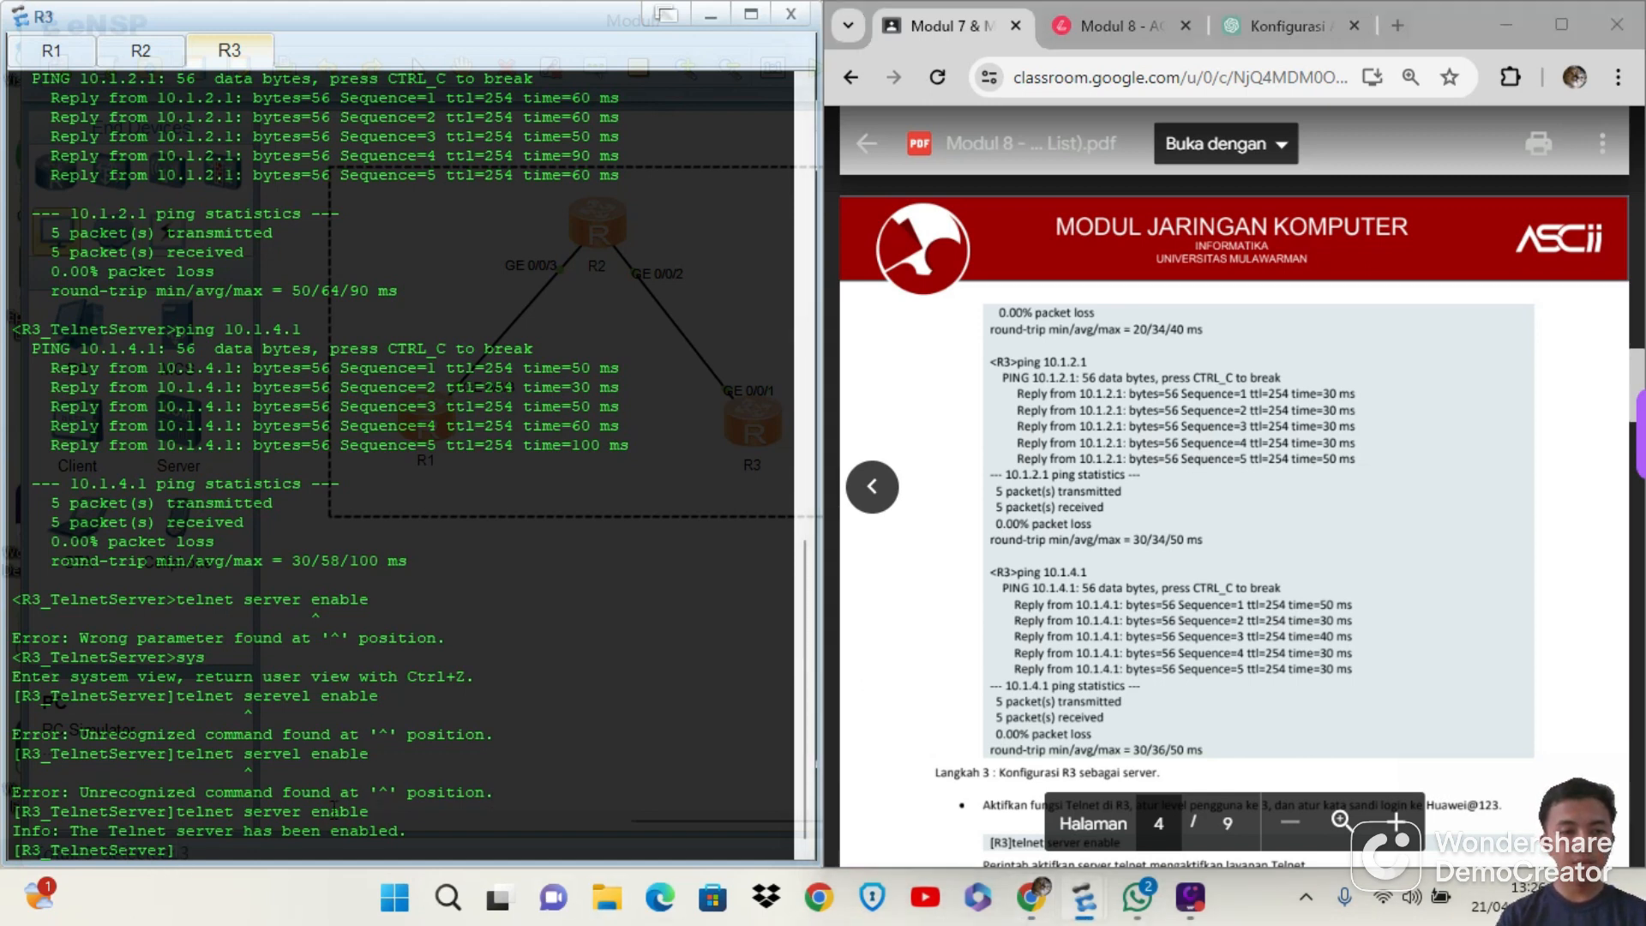
mouse_move(370, 809)
mouse_down()
mouse_move(177, 790)
mouse_move(388, 817)
mouse_up()
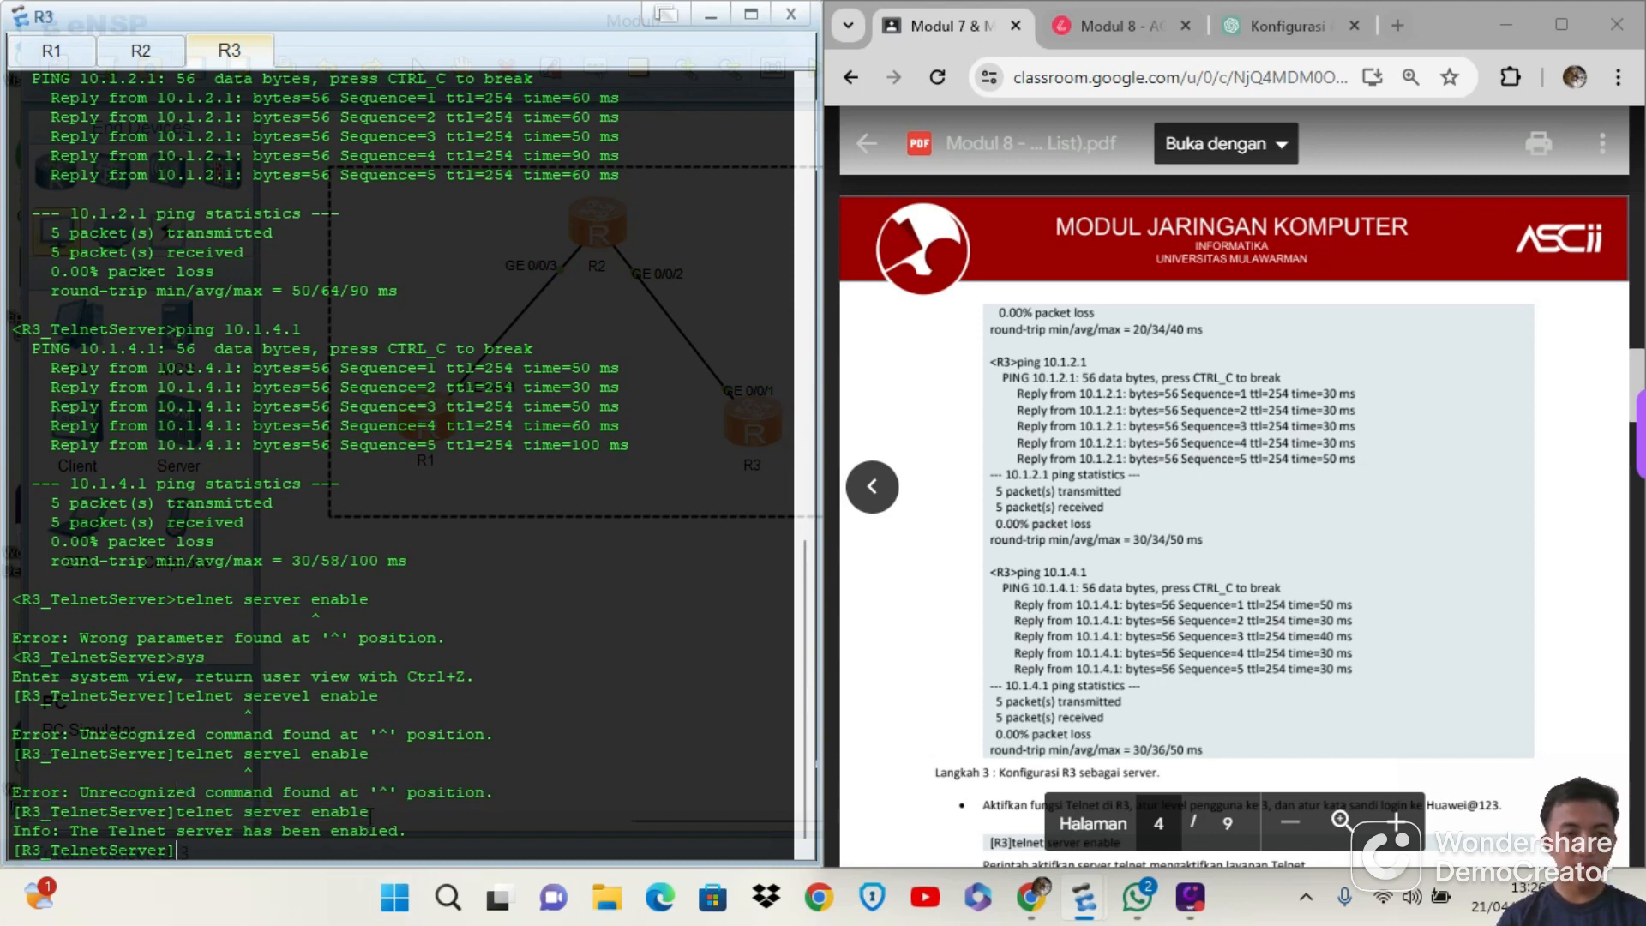
drag(370, 811, 21, 821)
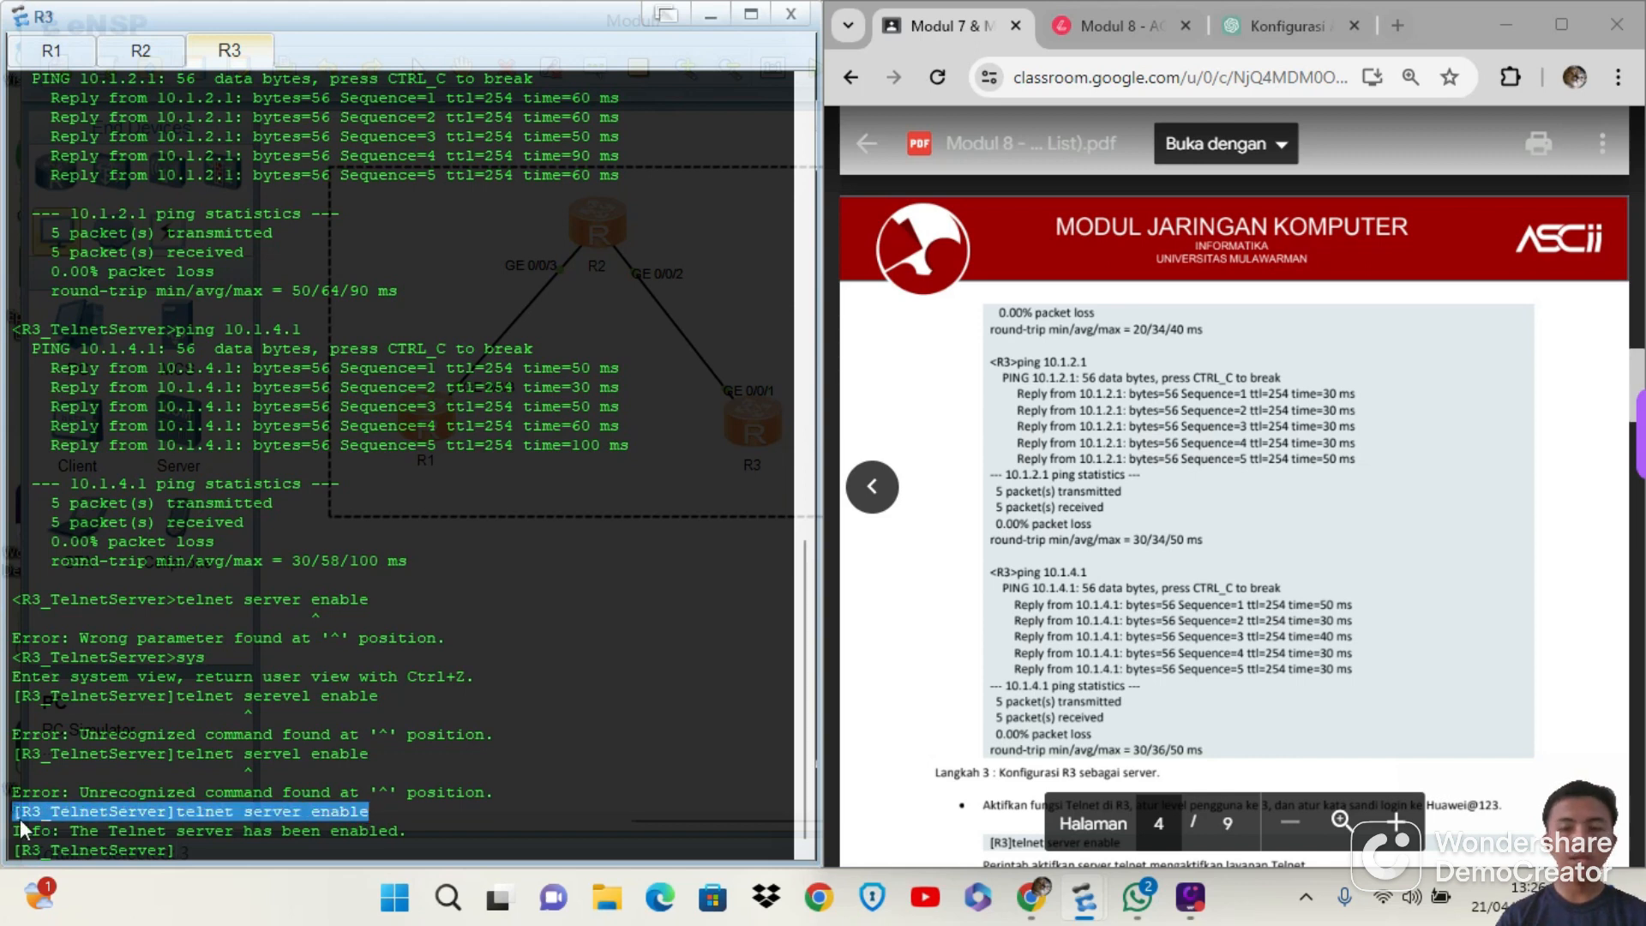
click(400, 832)
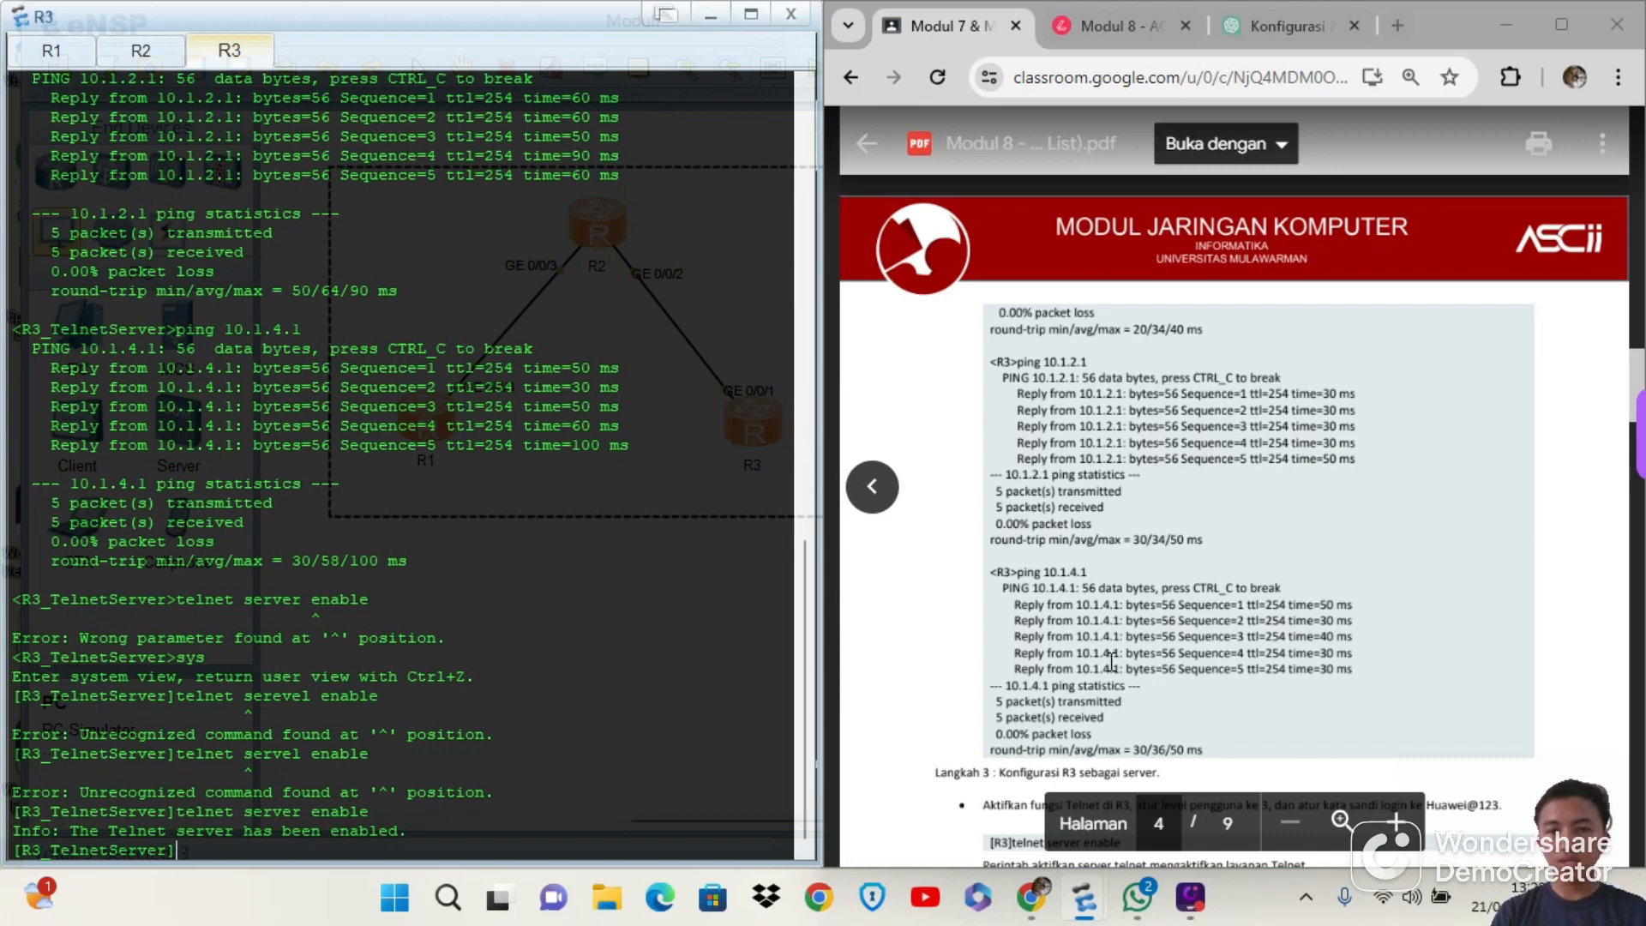
Enter the VTY user-interface view on R3 with user-interface vty 0 4, following step 3 of the module PDF
scroll(1111, 660, down, 4)
scroll(1111, 660, down, 2)
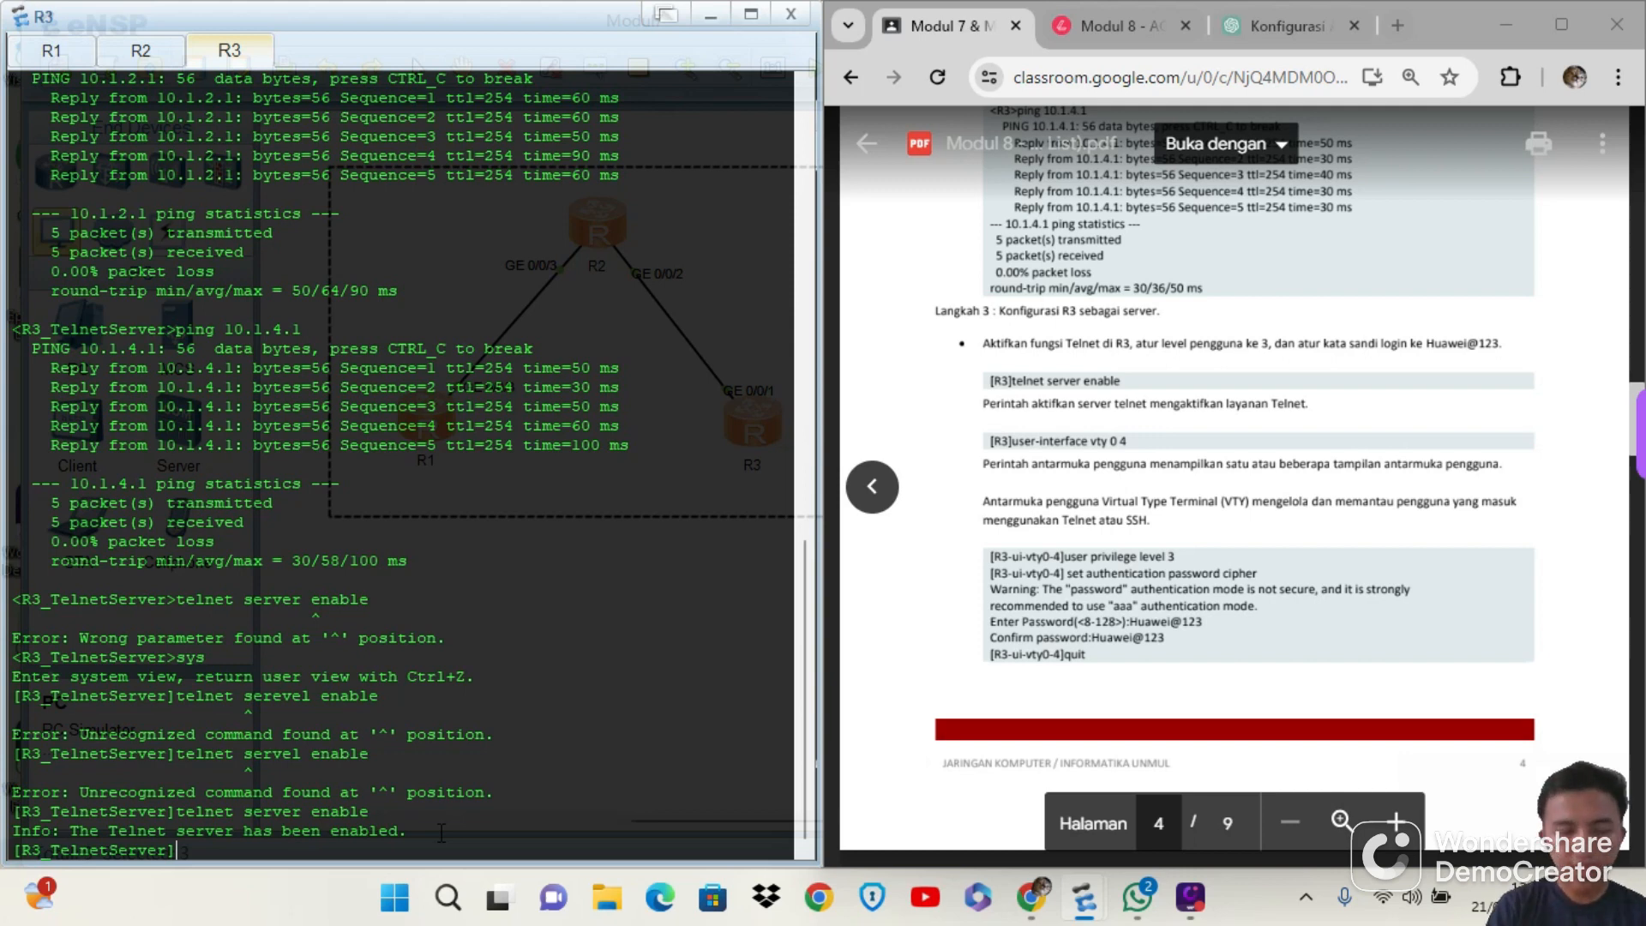
text(user)
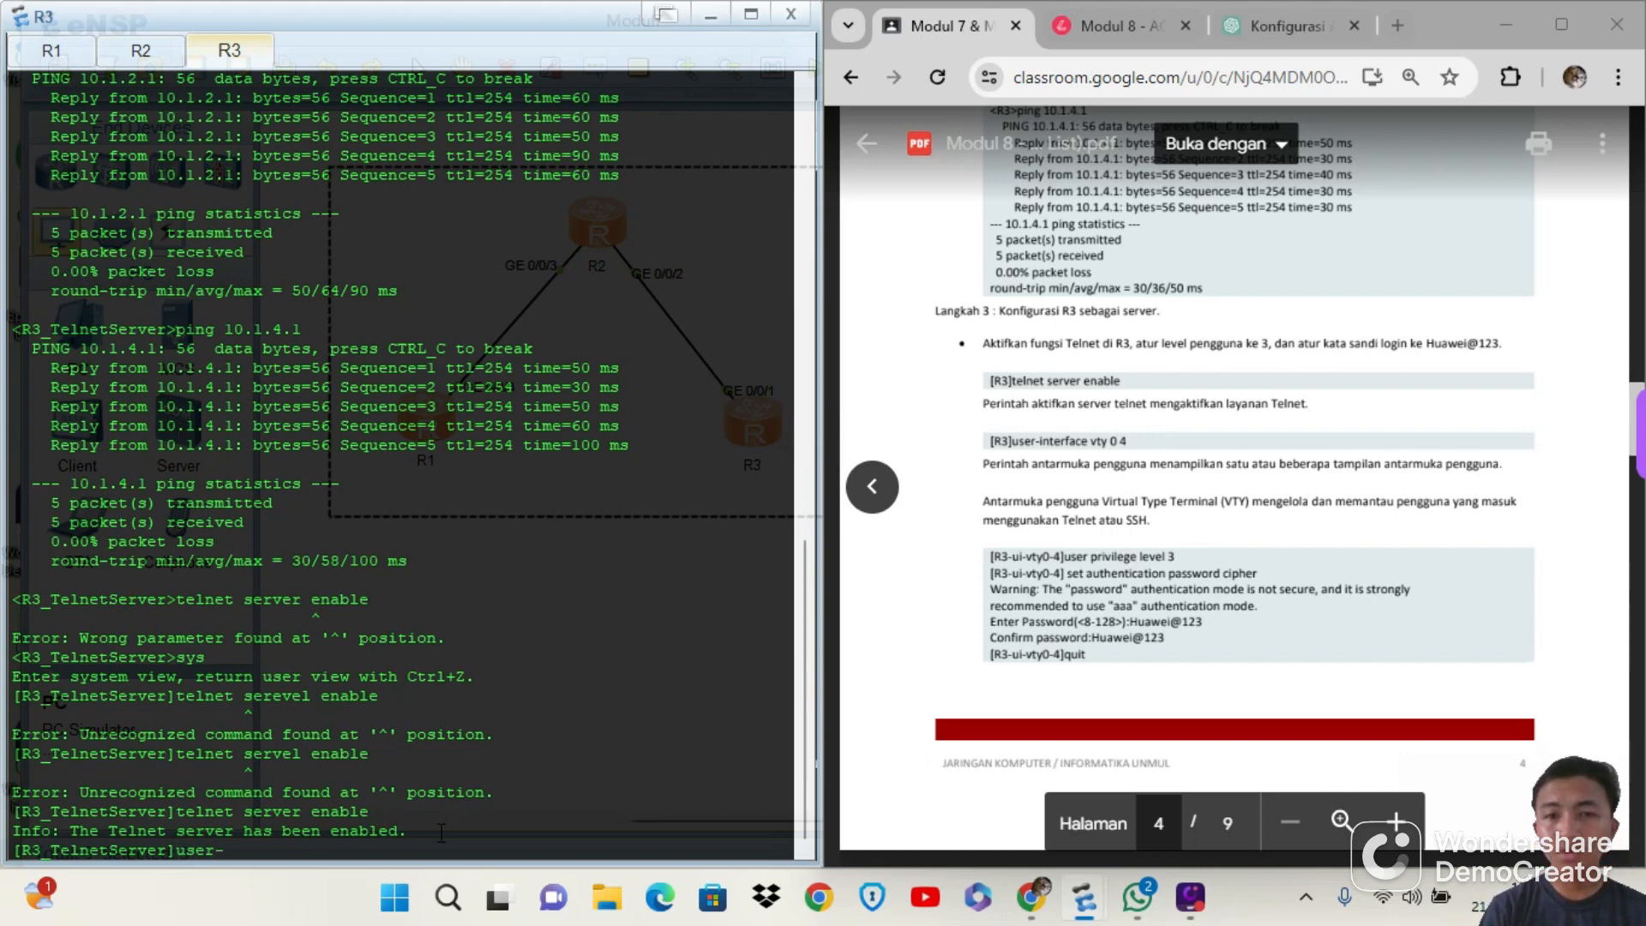
text(-it)
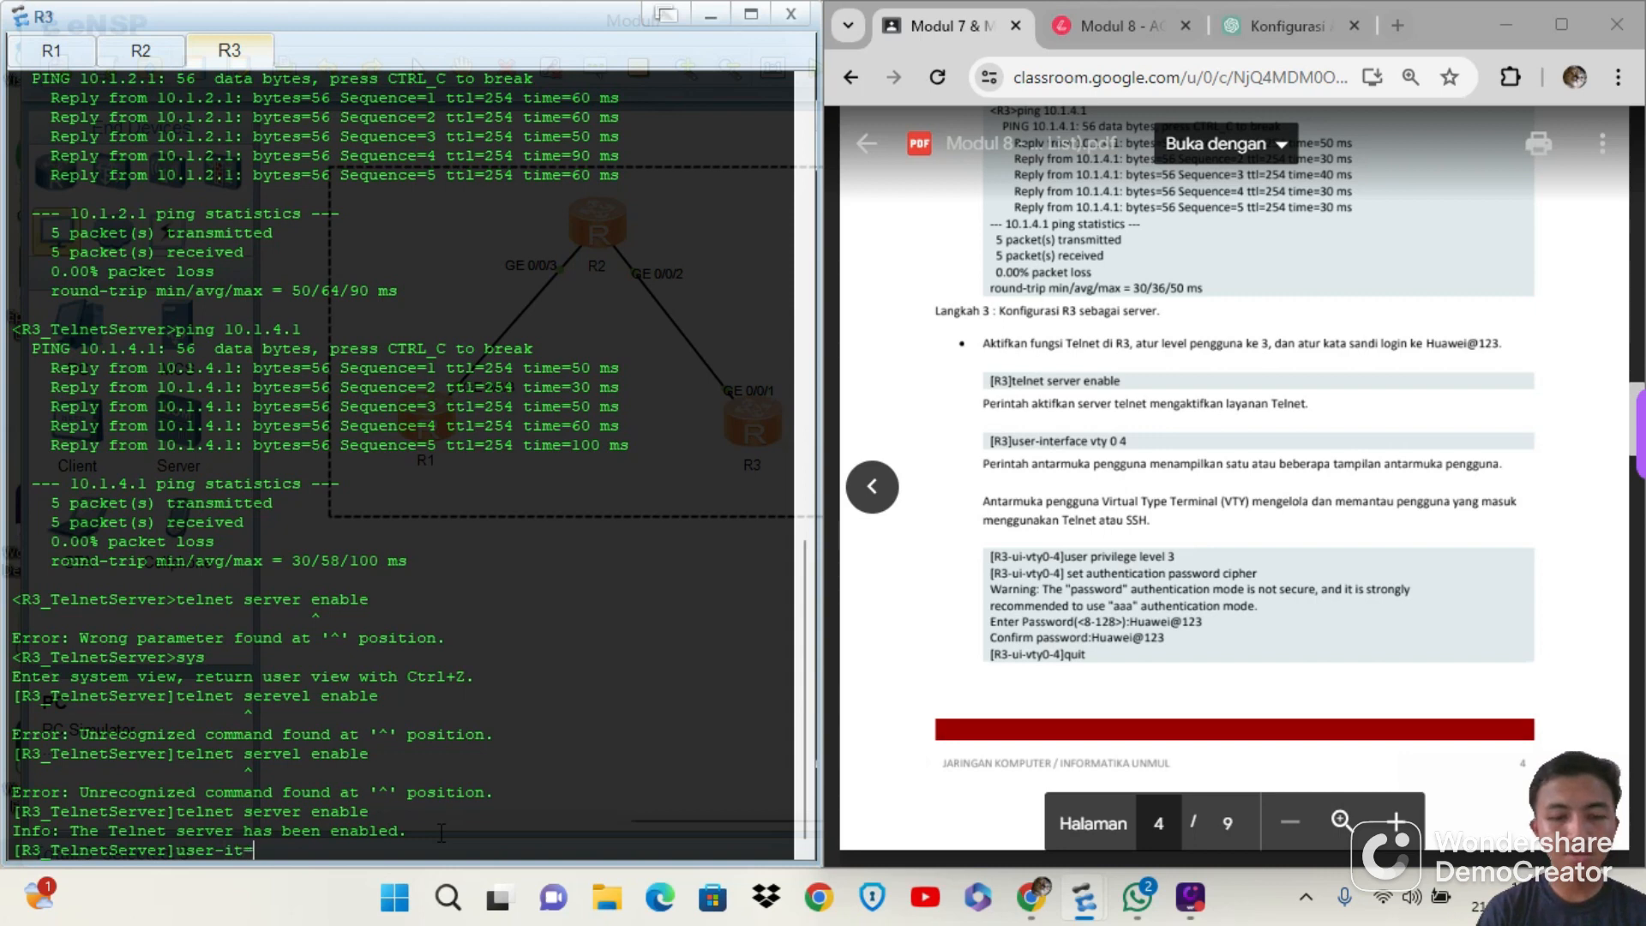
key(BackSpace)
text(nterface vty 0 4)
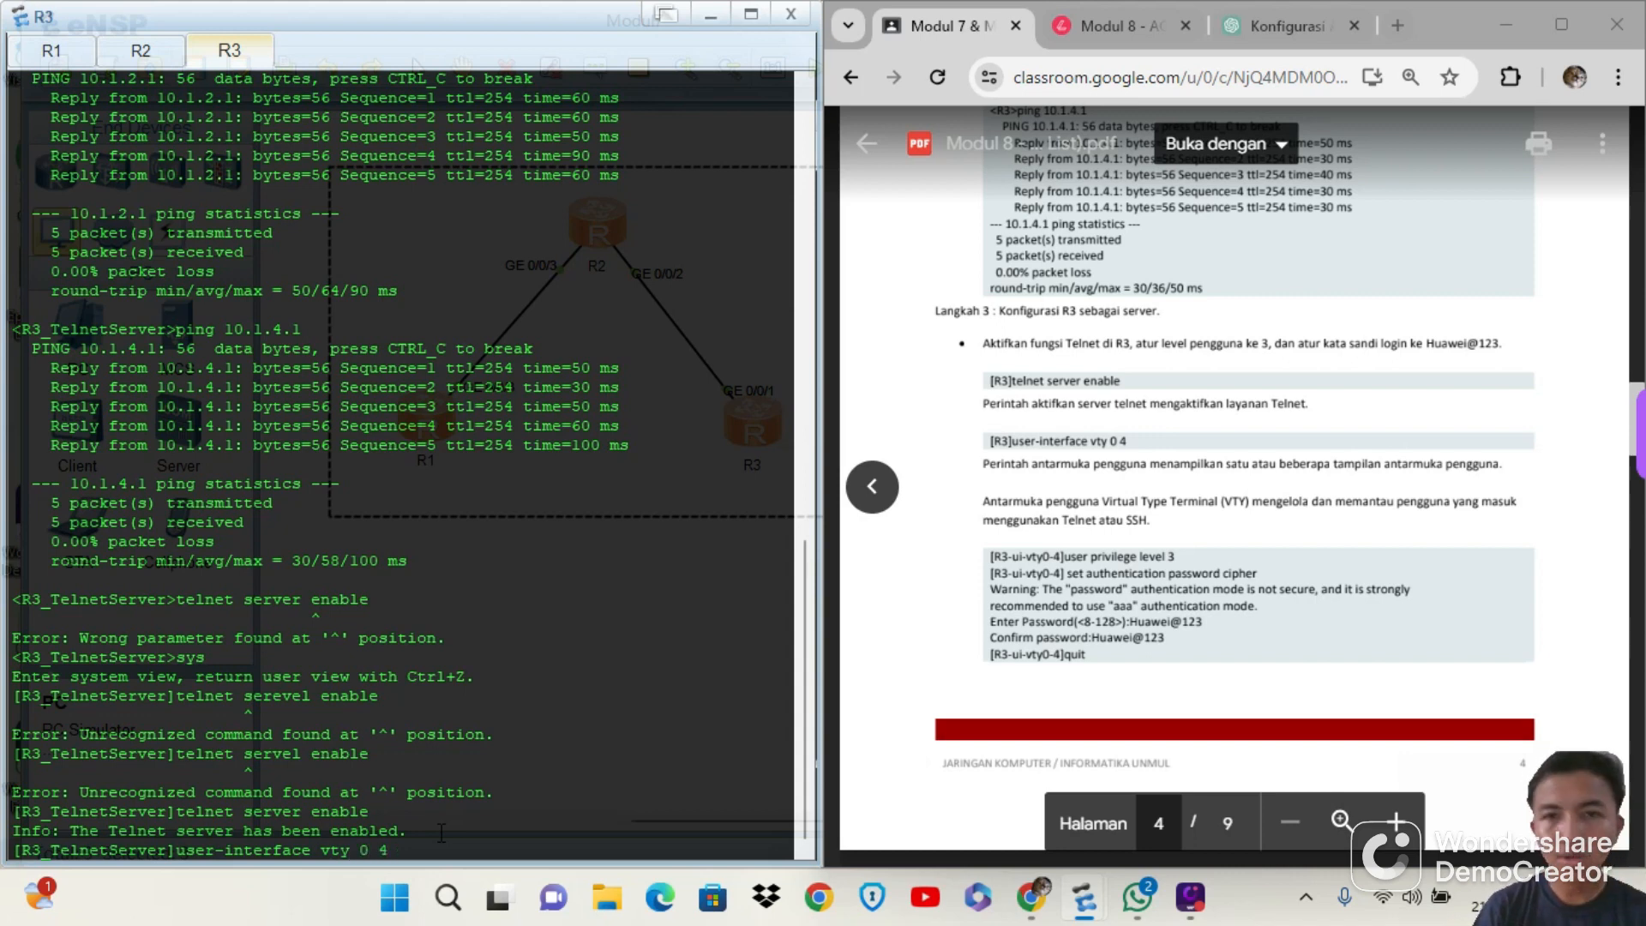
key(Return)
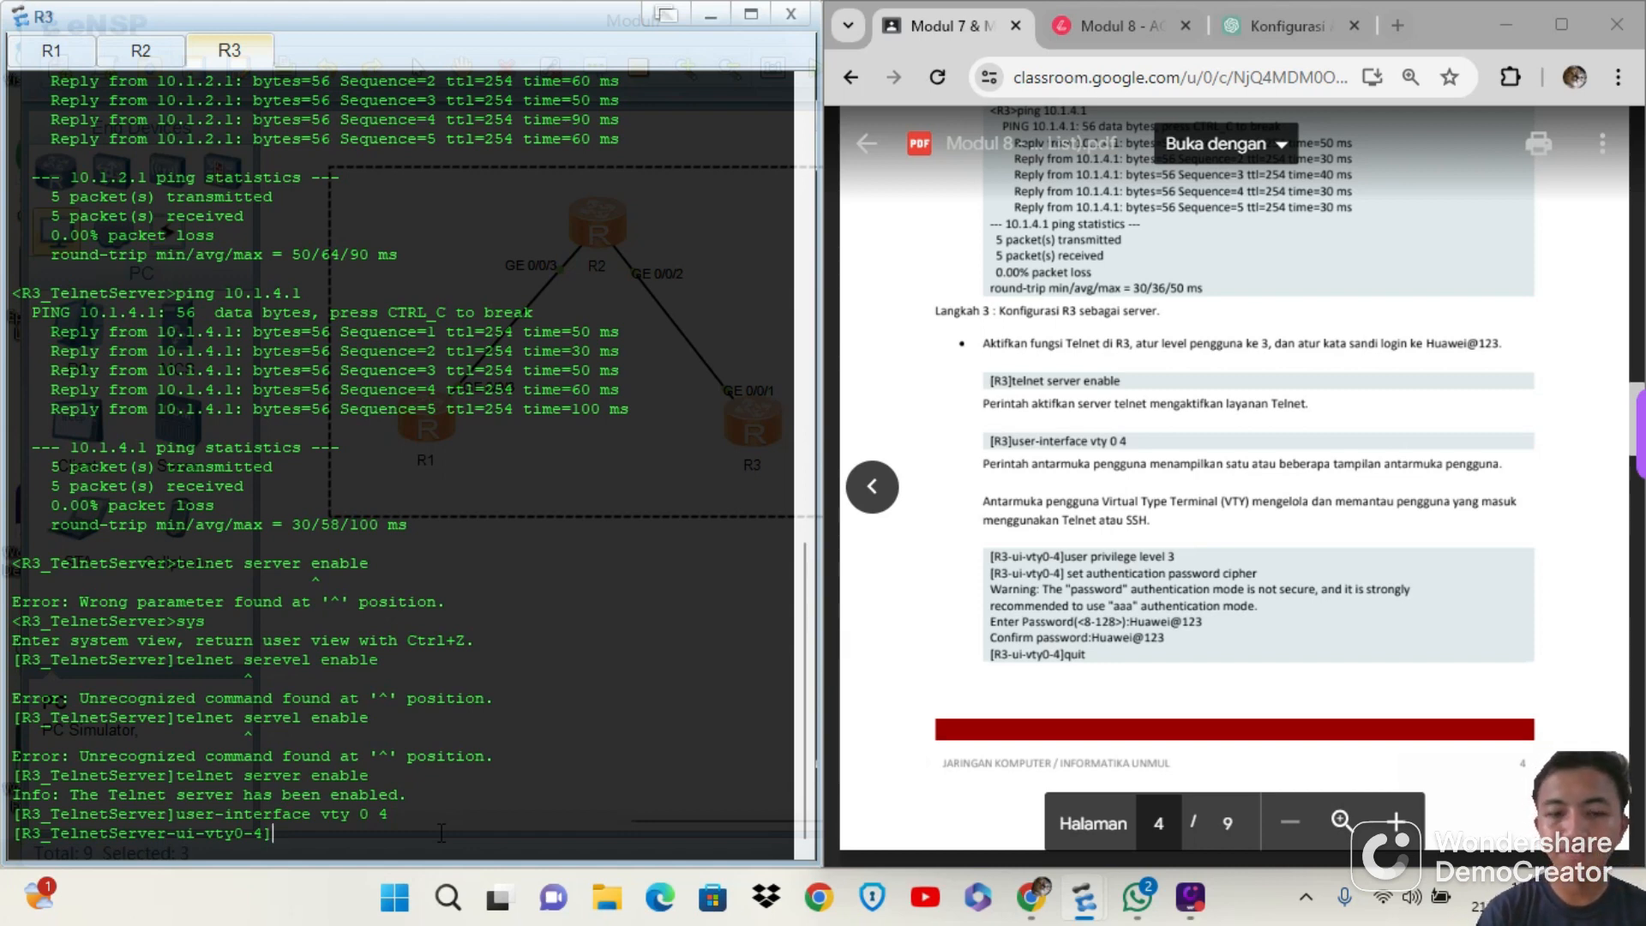
Set the privilege level of R3's VTY 0 4 users with user privilege level 3
text(user)
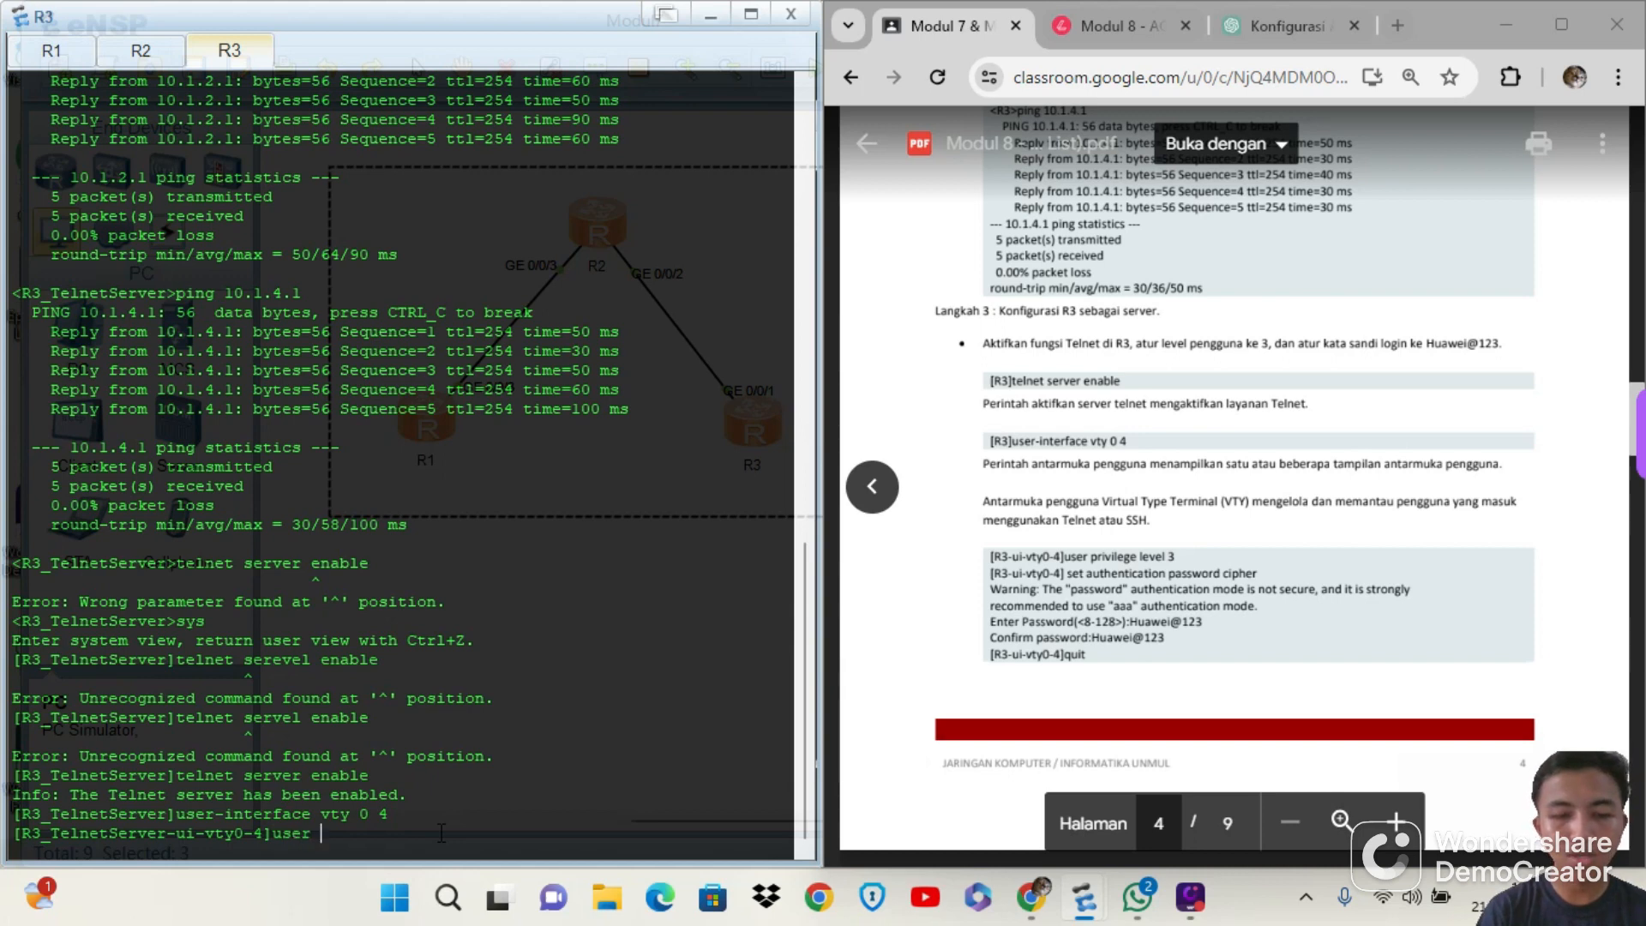
text( prw)
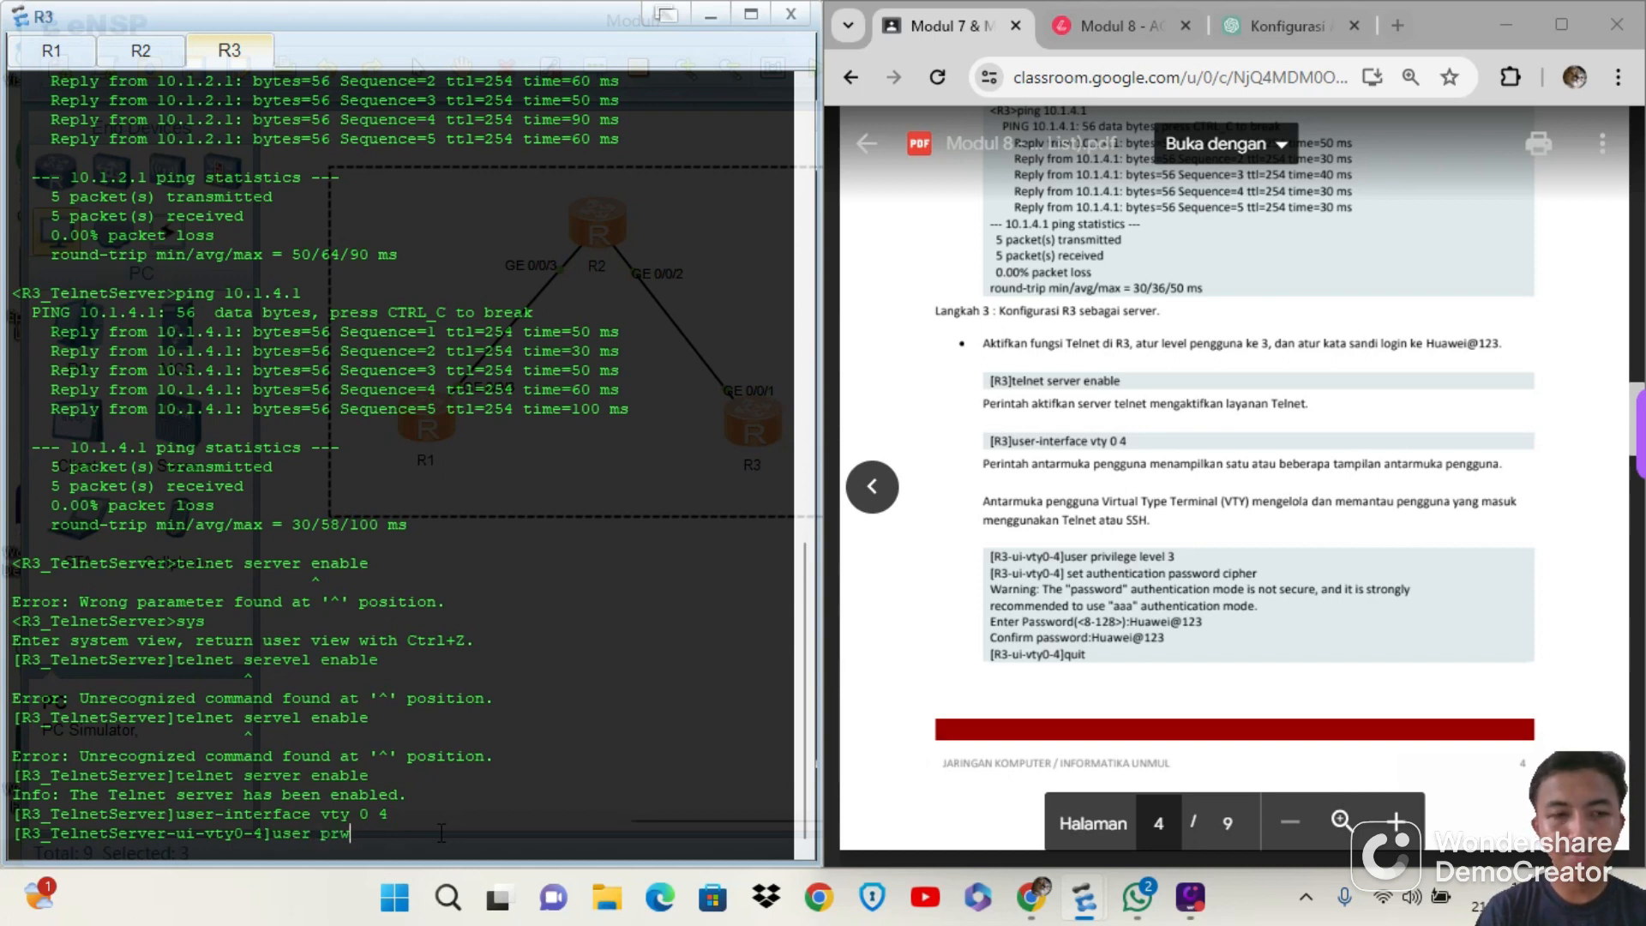
key(BackSpace)
text(ivi)
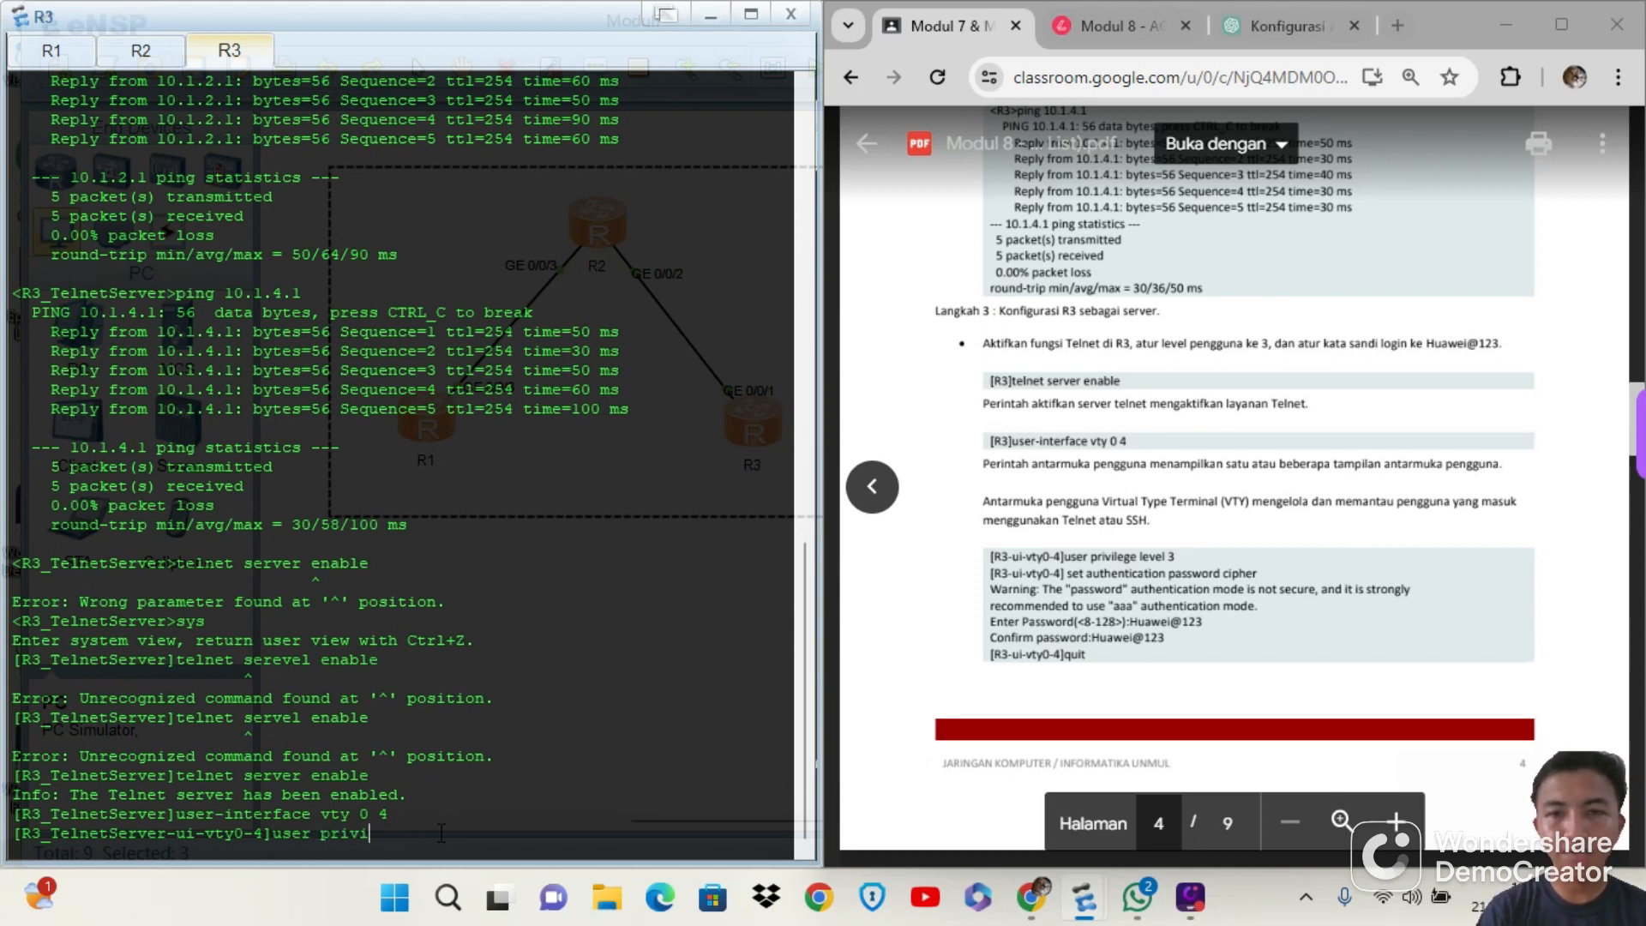
text(lege )
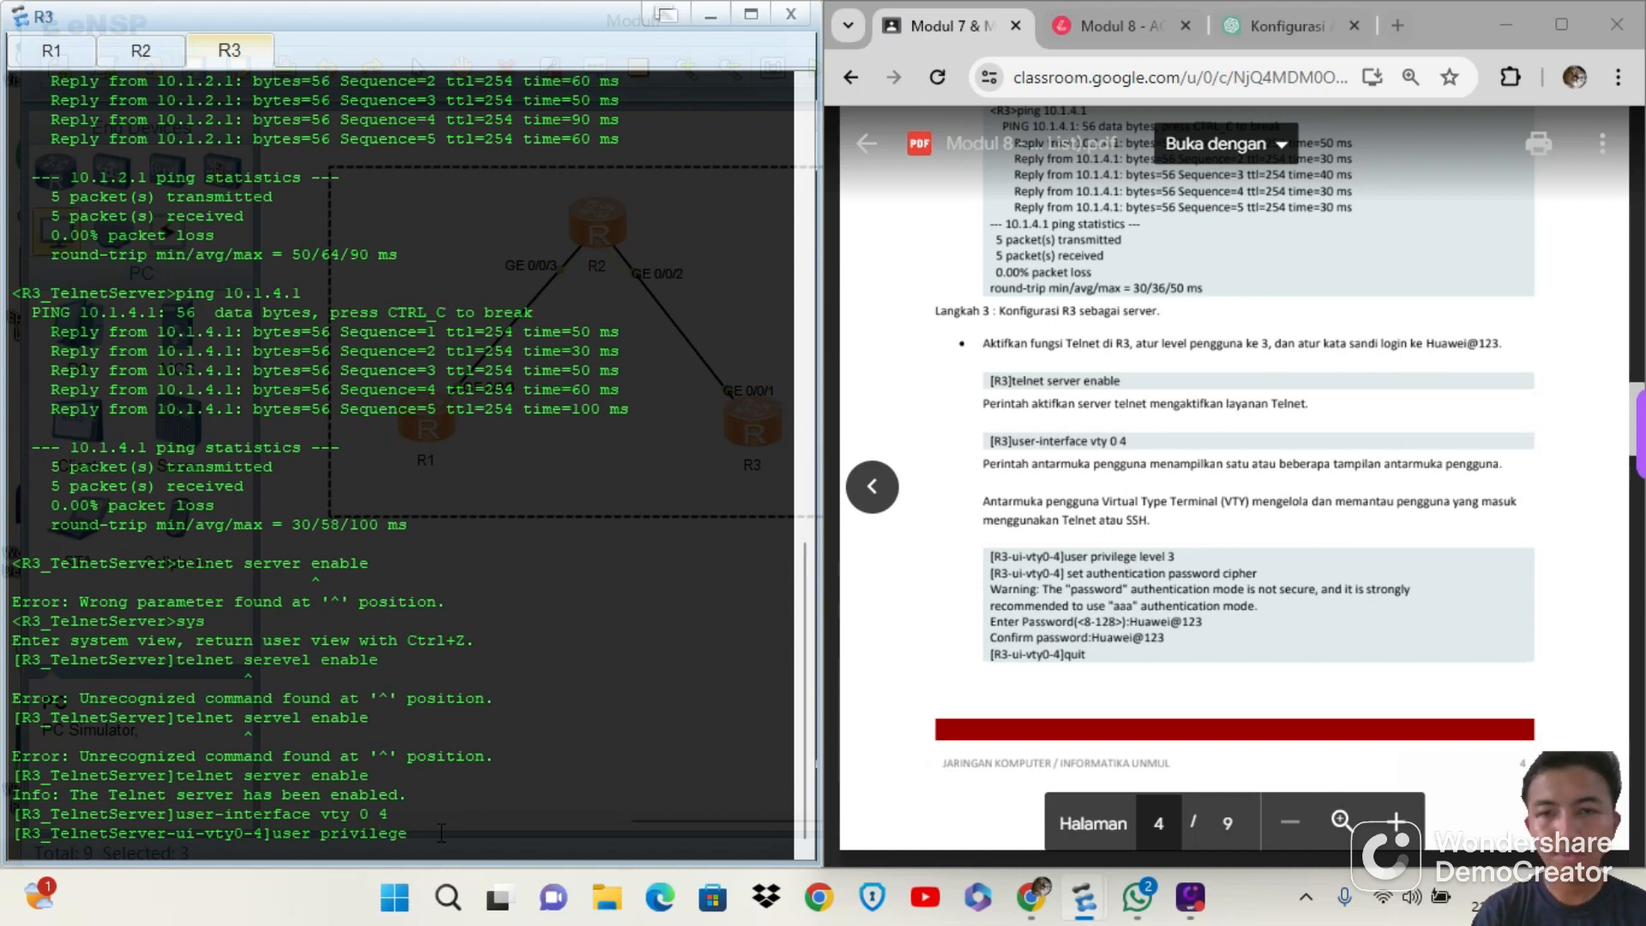
text(level 3)
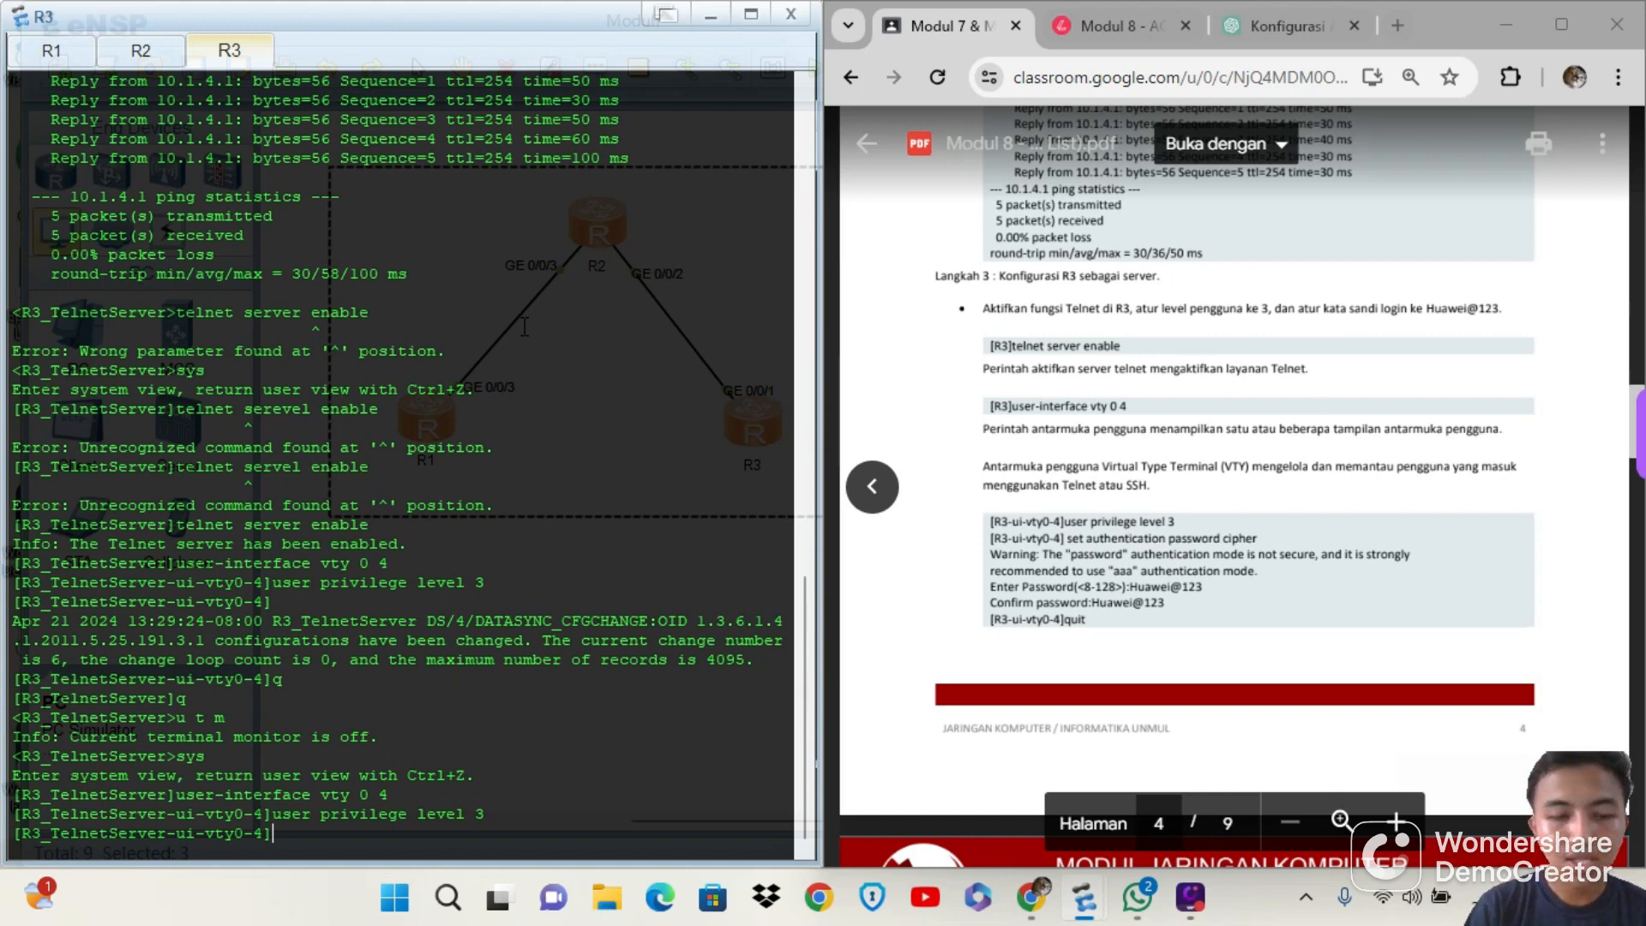
Set a cipher authentication password for VTY 0 4 on R3 with set authentication password cipher, entering the Telnet login password
text(set)
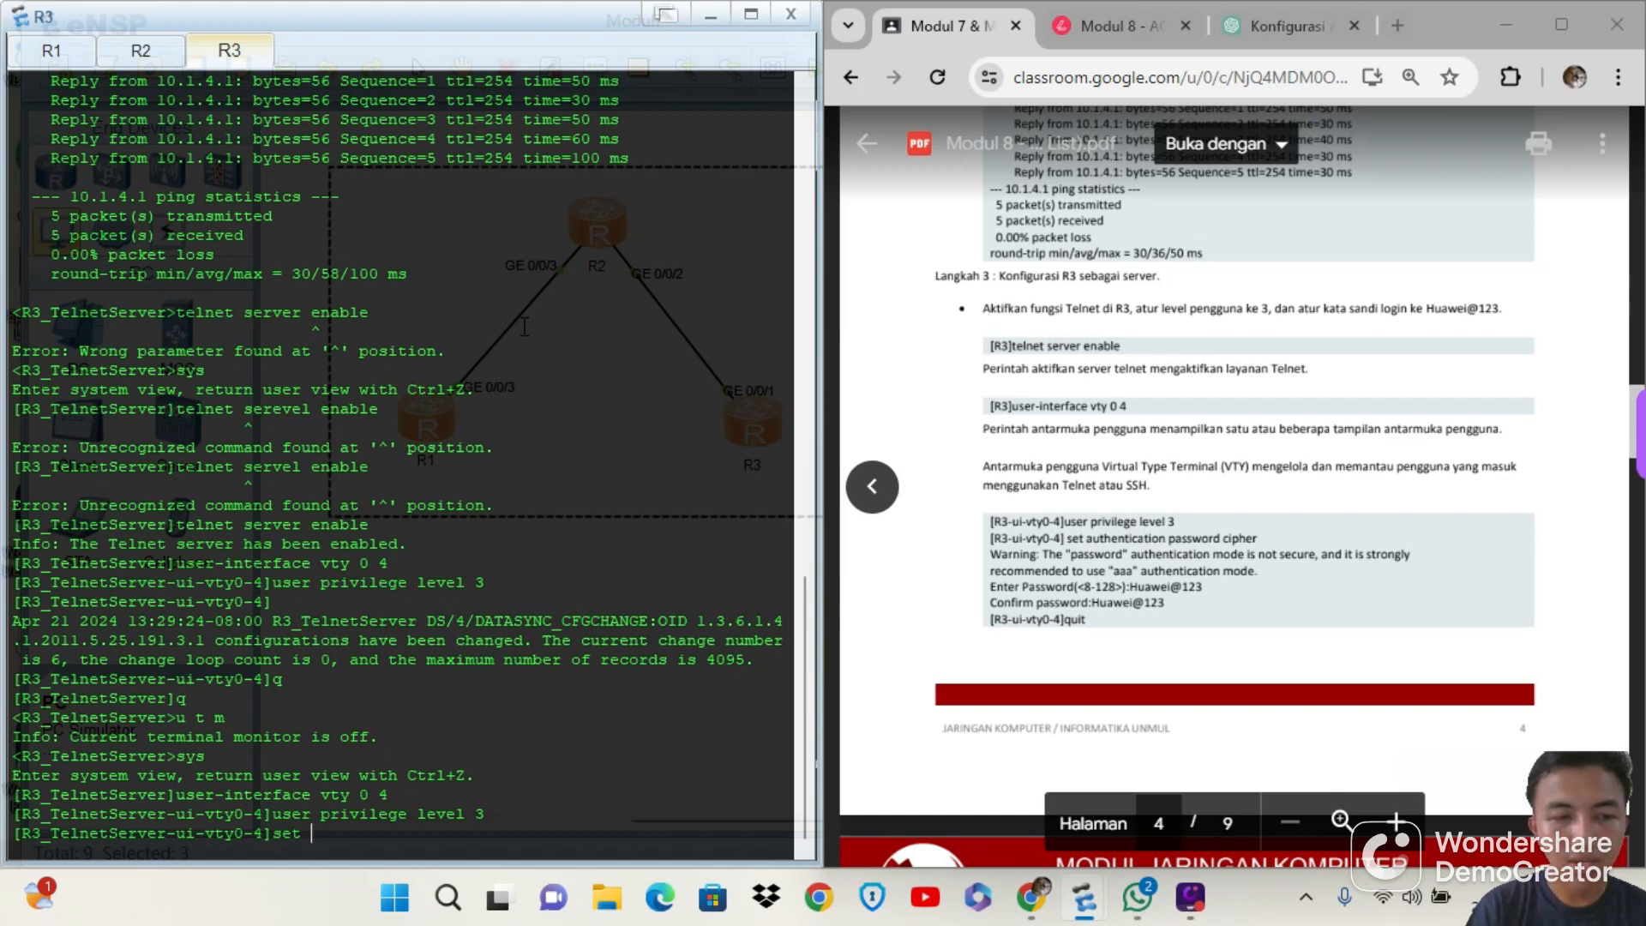
text(authent)
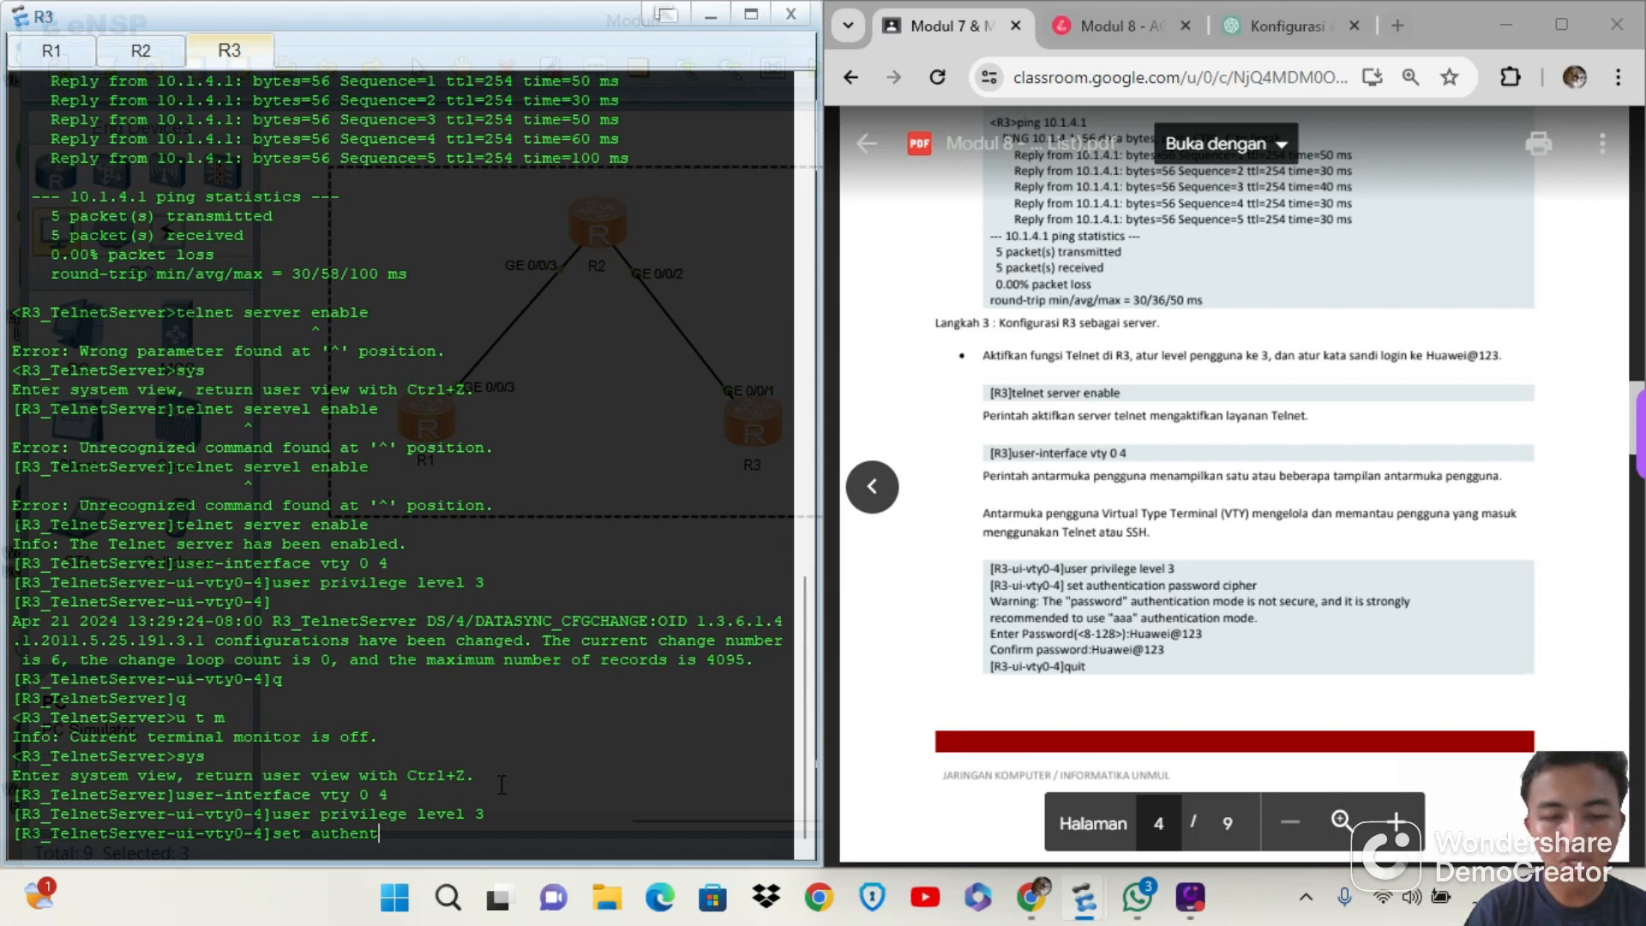
text(ication)
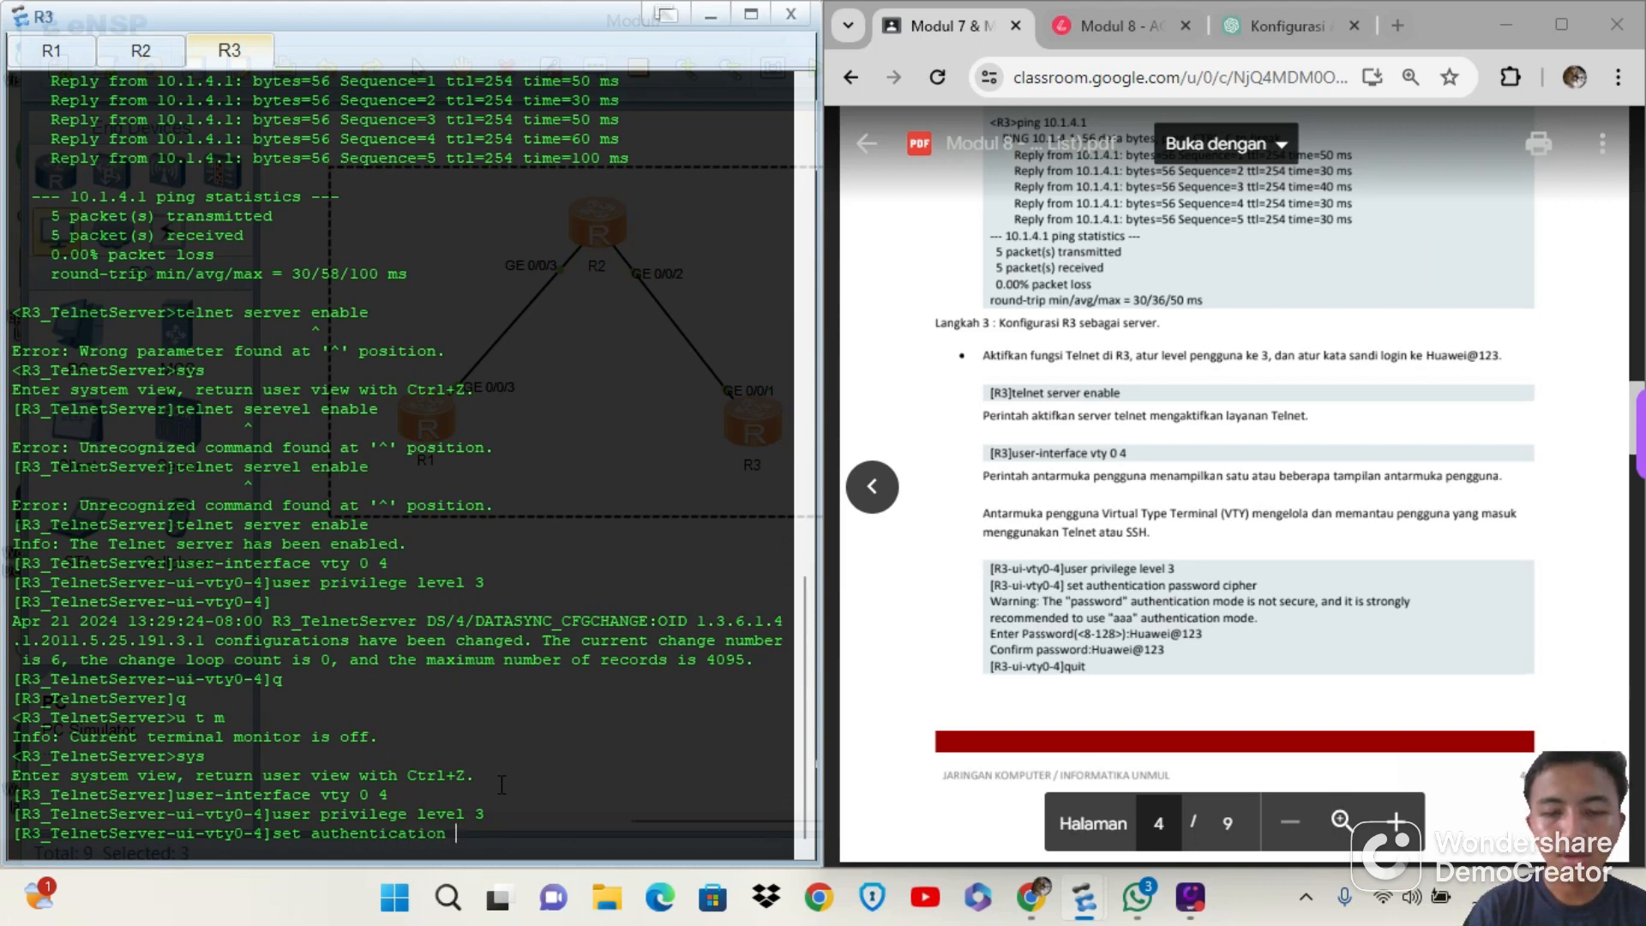
text( passwo)
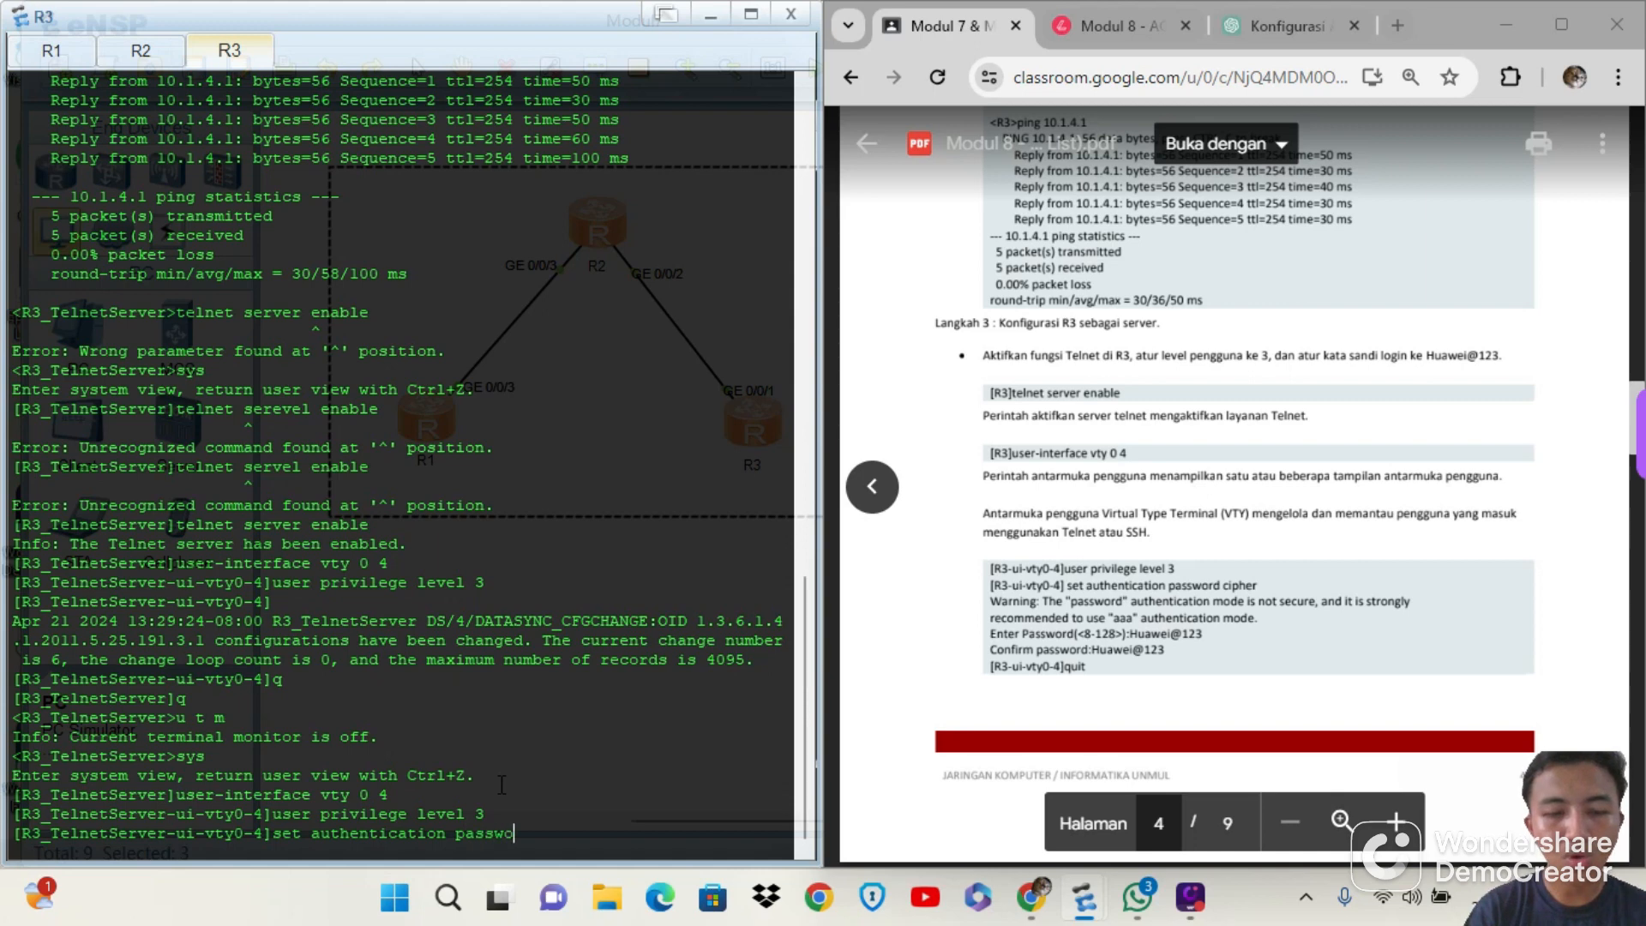
text(rd )
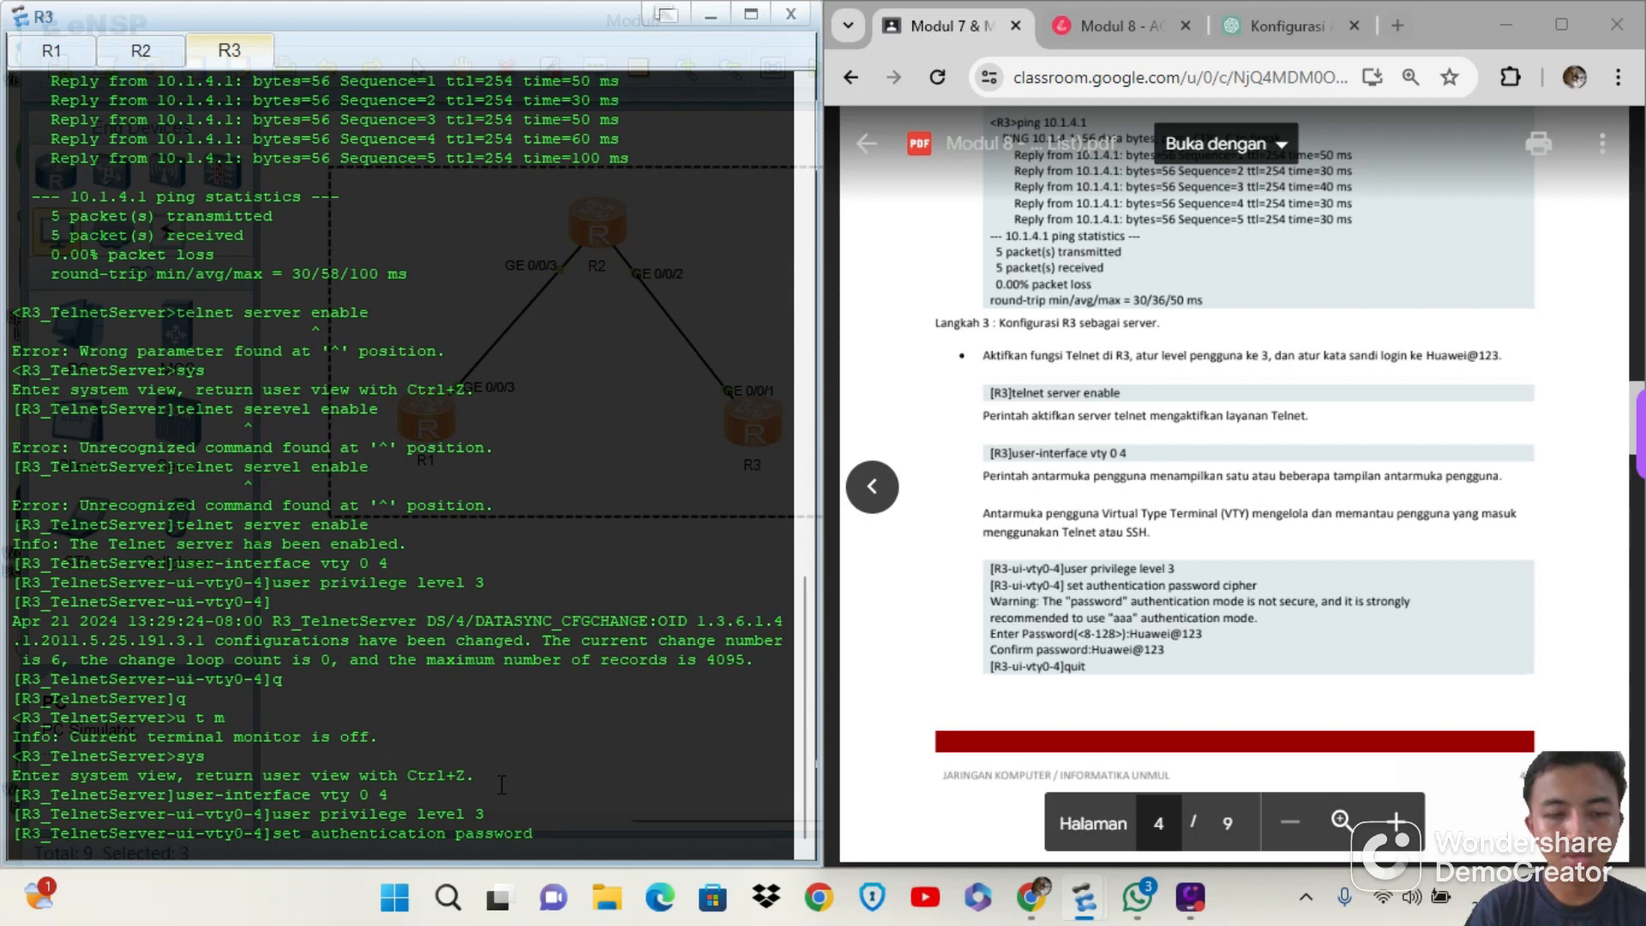
text(cipher)
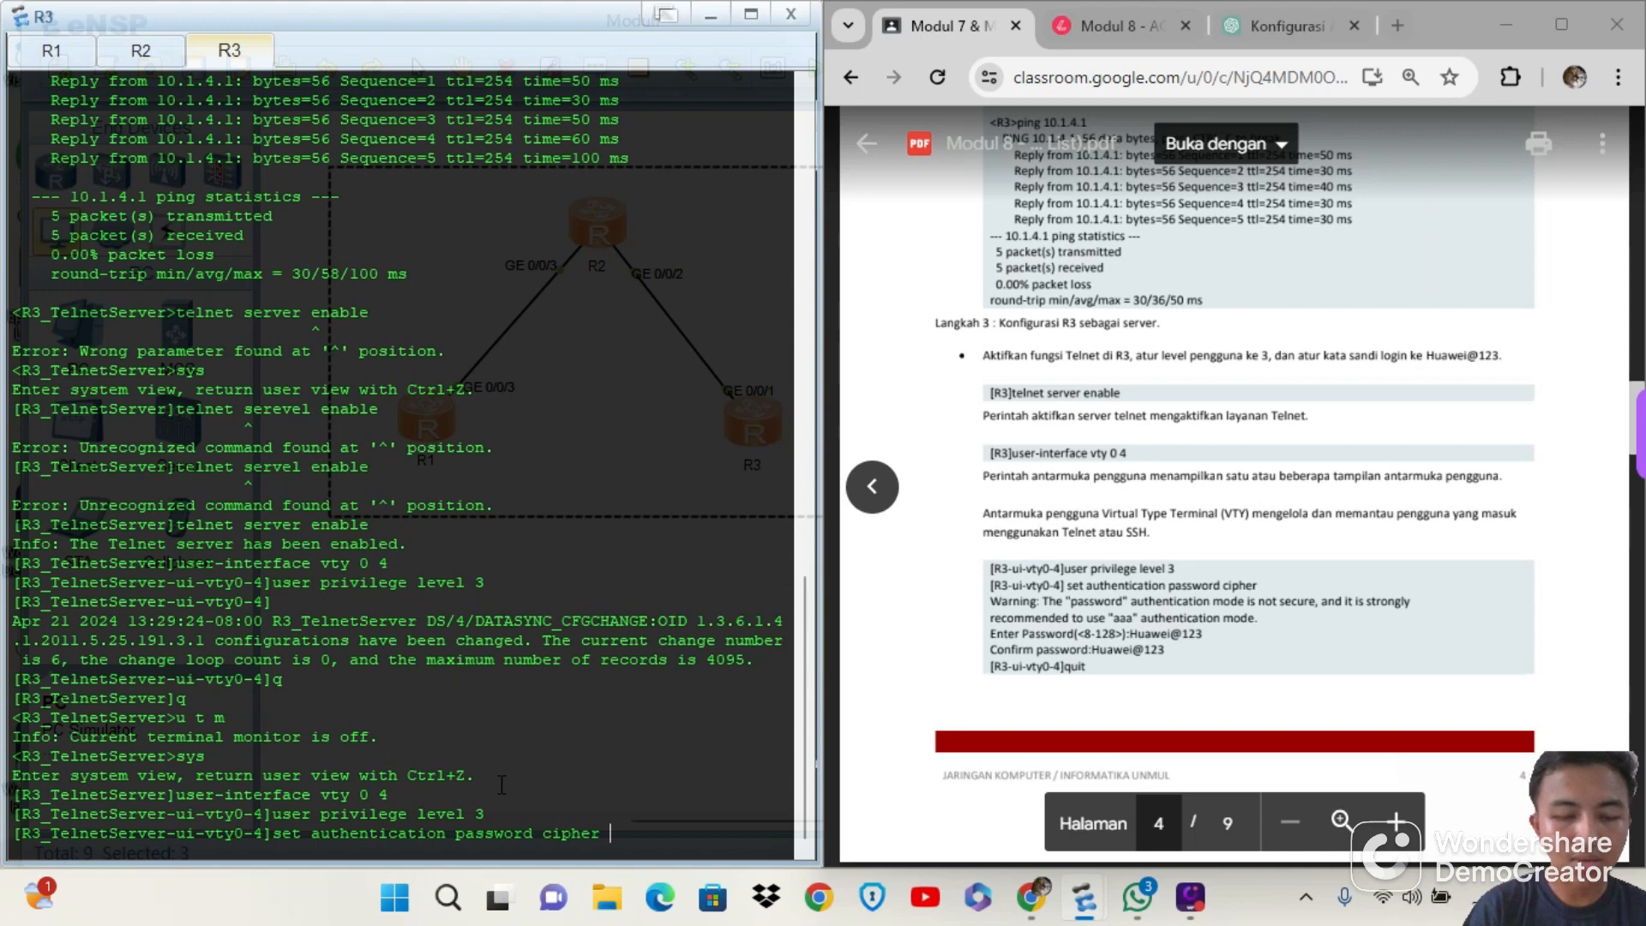
text(abc1)
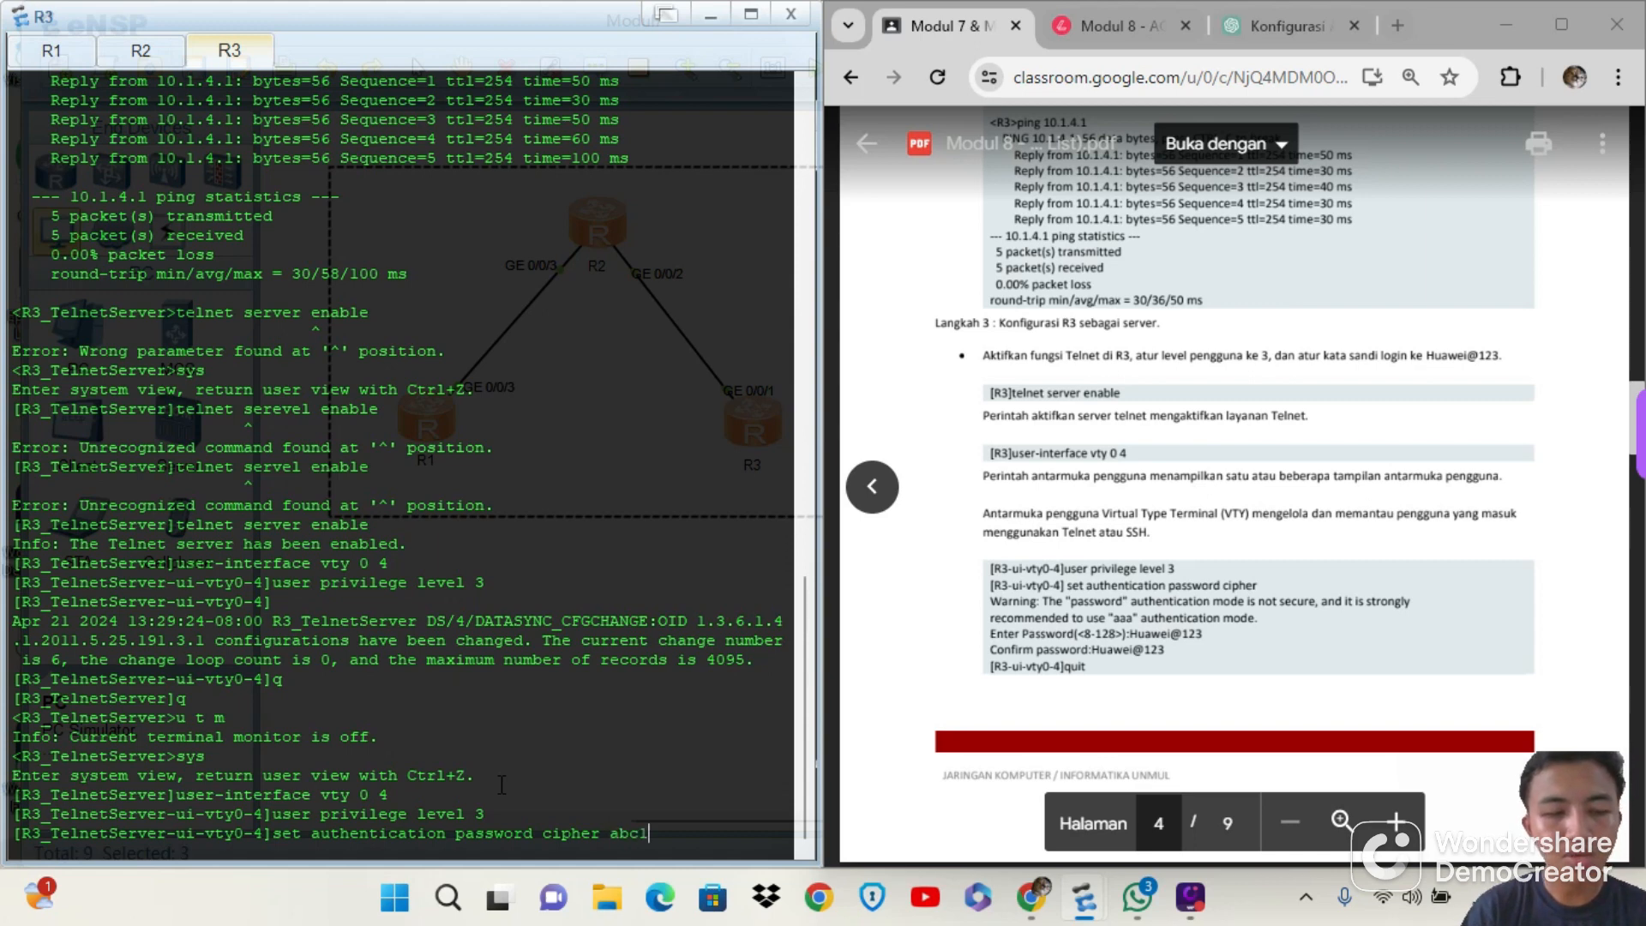
text(23)
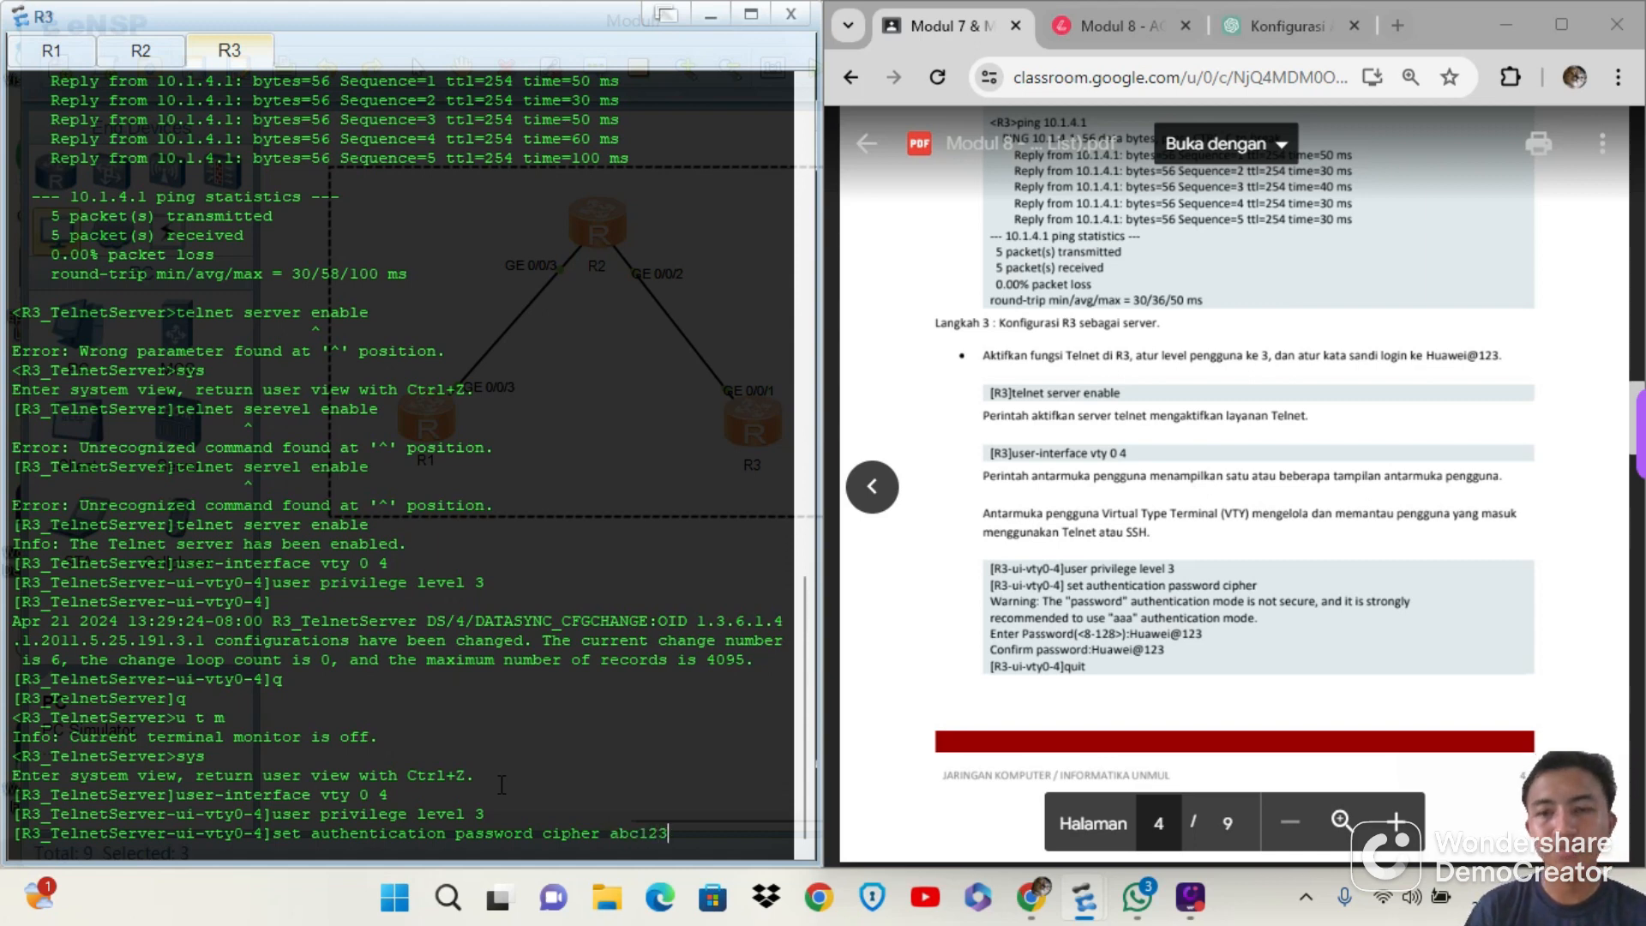
key(Return)
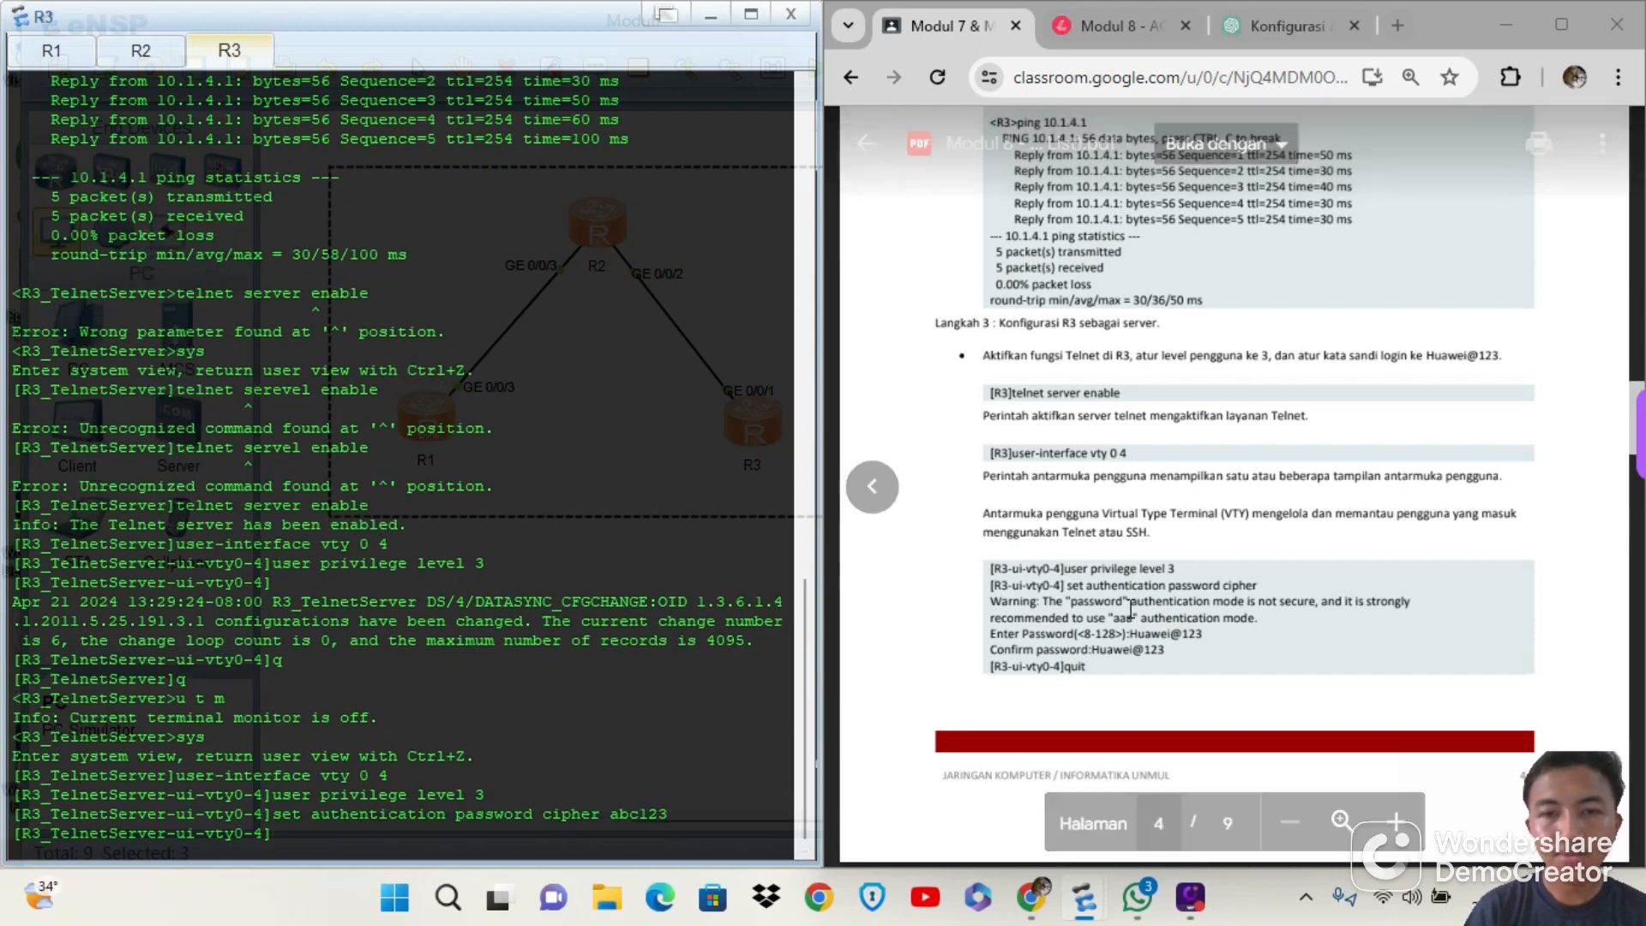
Leave R3's VTY view and enter advanced ACL 3000 with acl 3000, following step 4 of the module PDF
text(q)
key(Return)
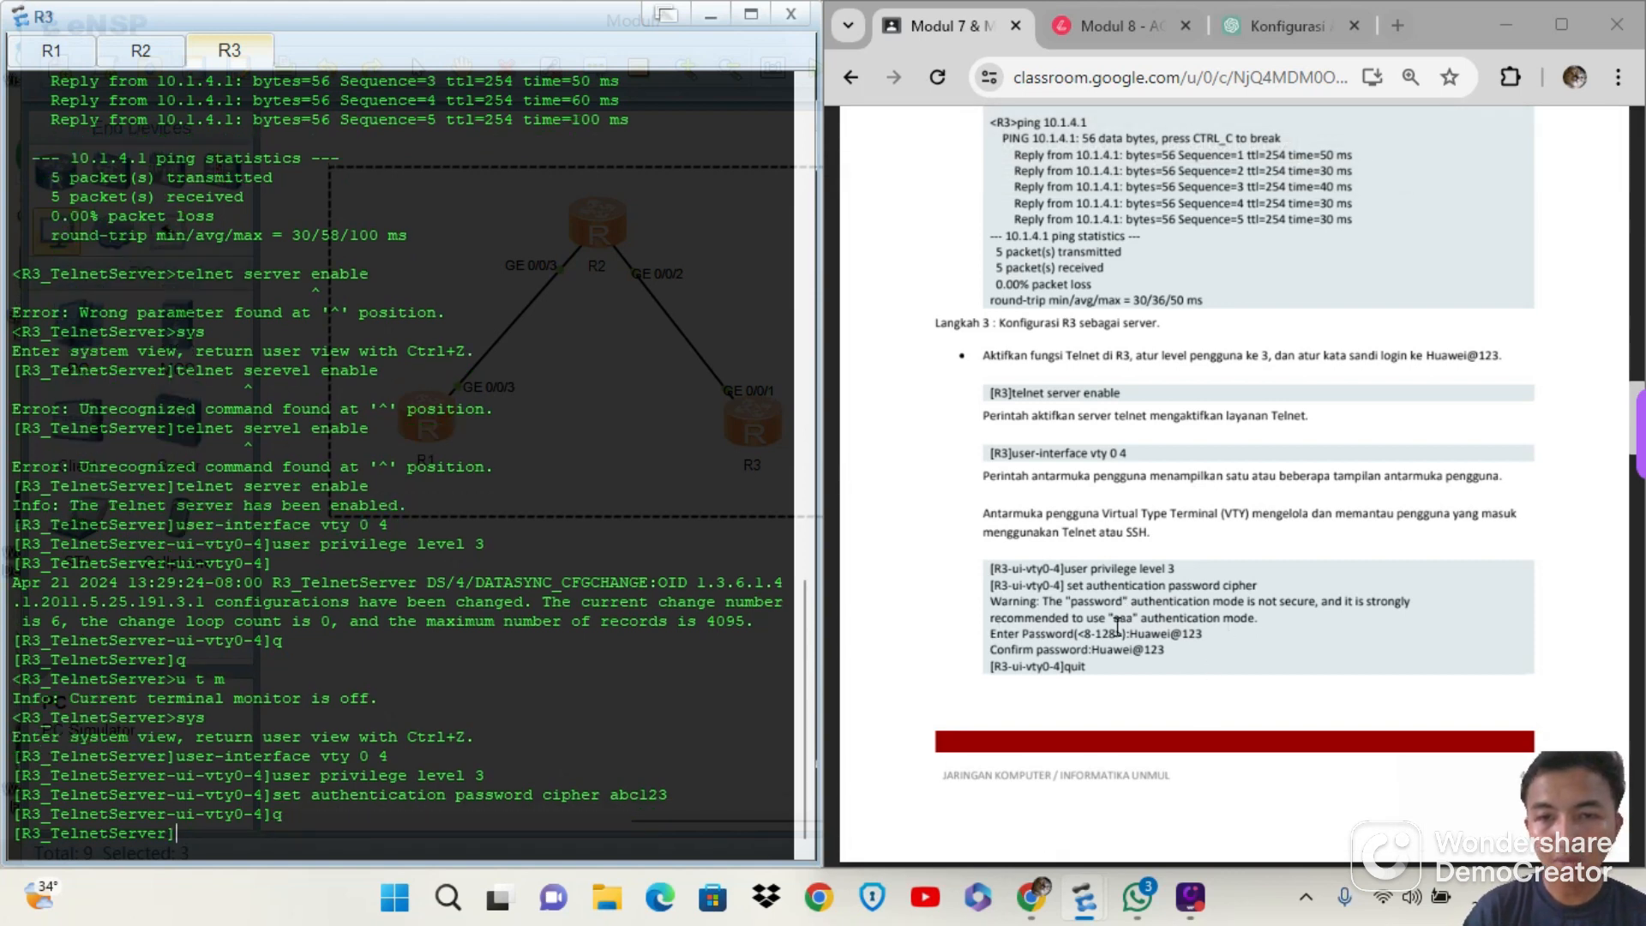
scroll(1141, 633, down, 1)
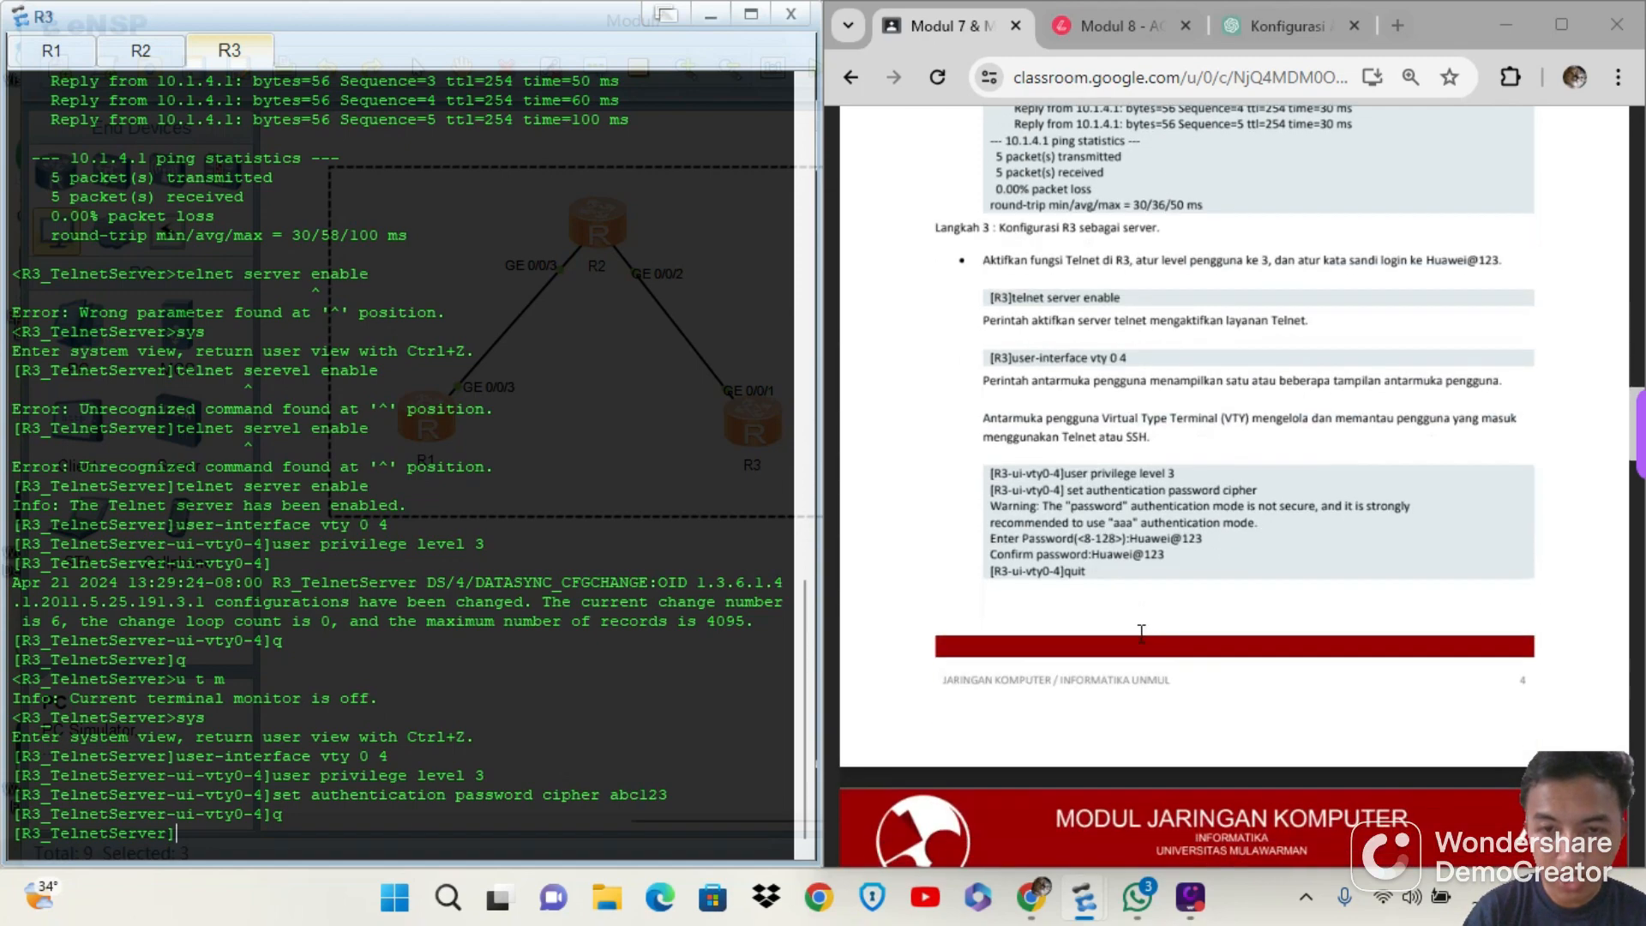
scroll(1141, 633, down, 2)
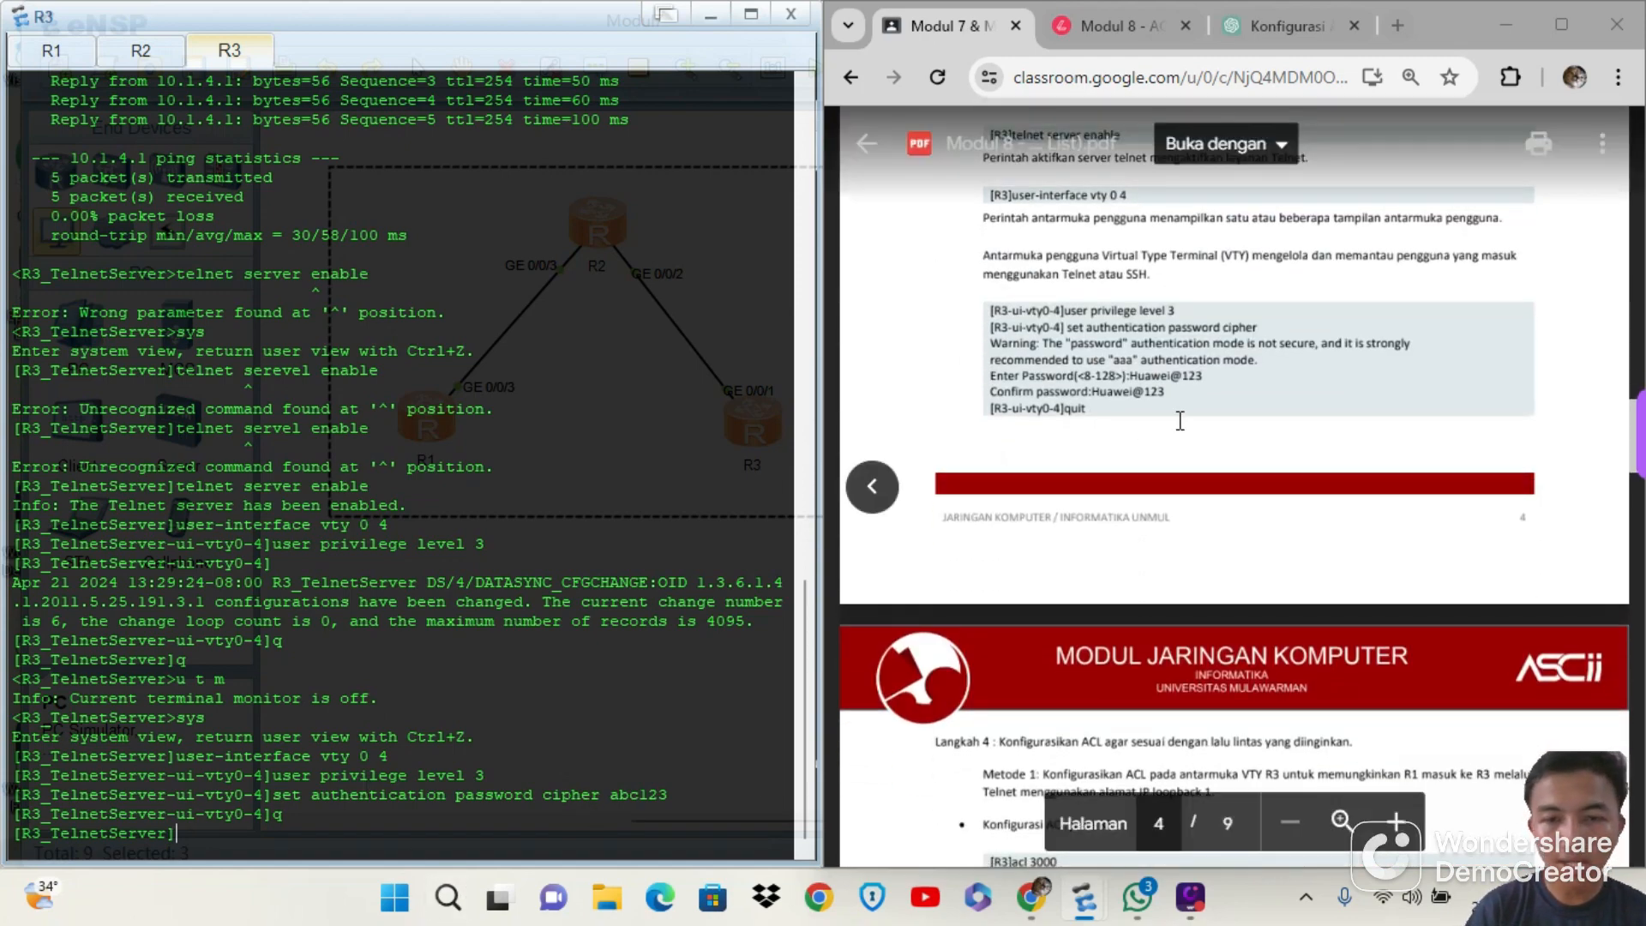
scroll(1181, 420, down, 2)
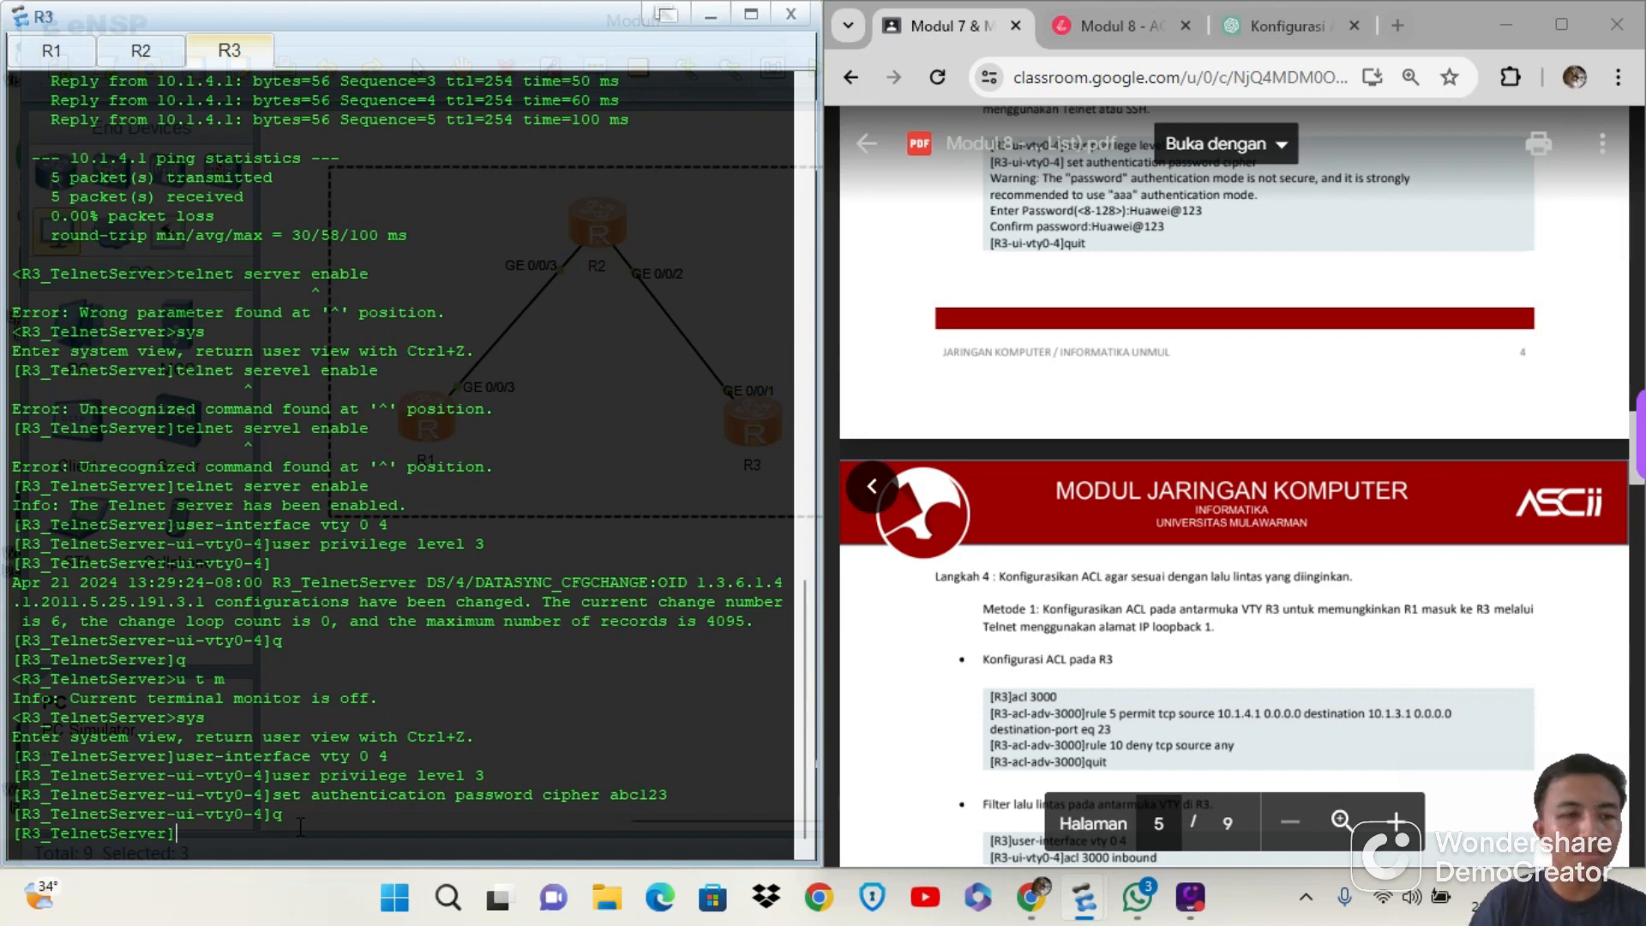
text(acl 3000)
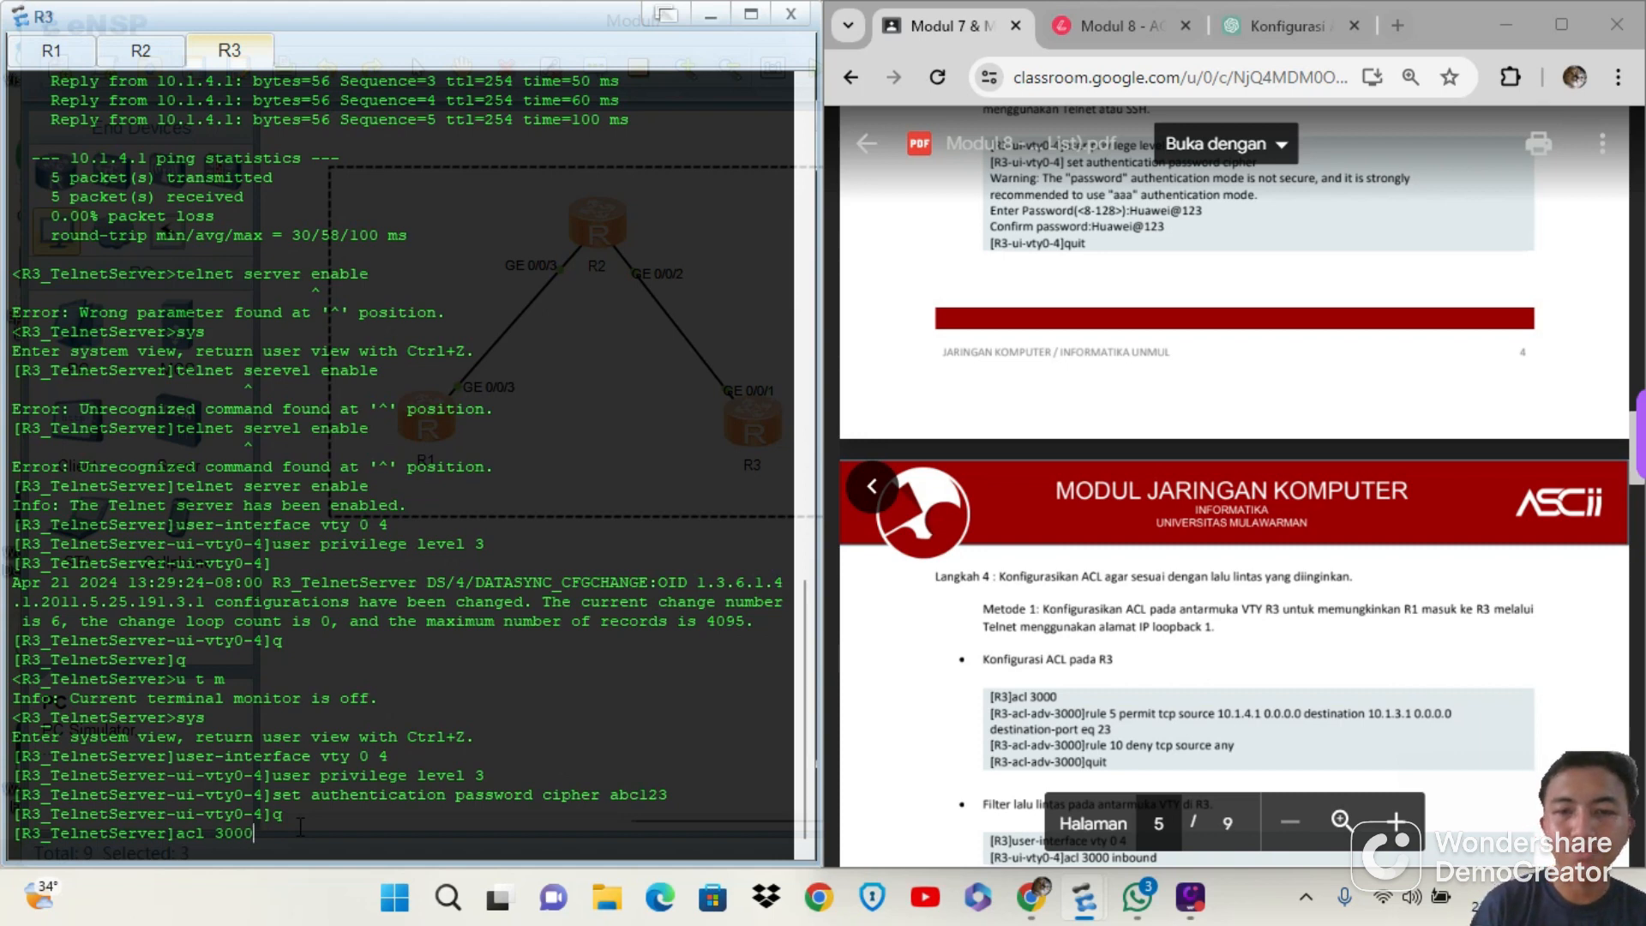
key(Return)
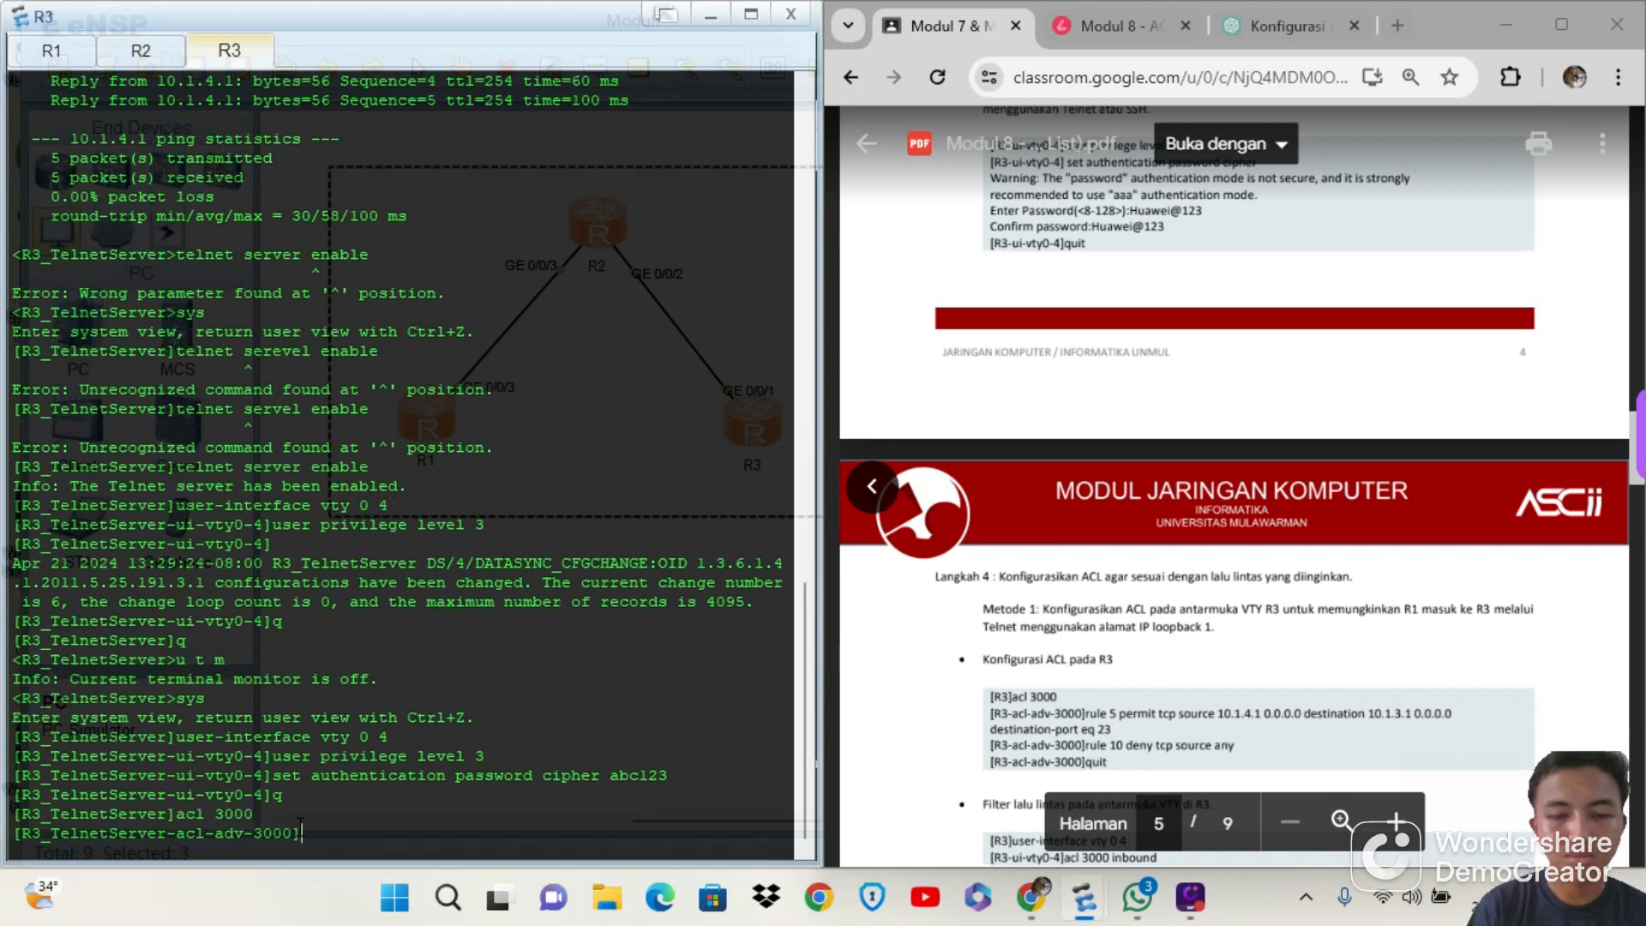
Begin rule 5 in ACL 3000 as a TCP permit entry with source 10.1.4.1 0.0.0.0, continuing up to the destination keyword and first octet 10
text(rule)
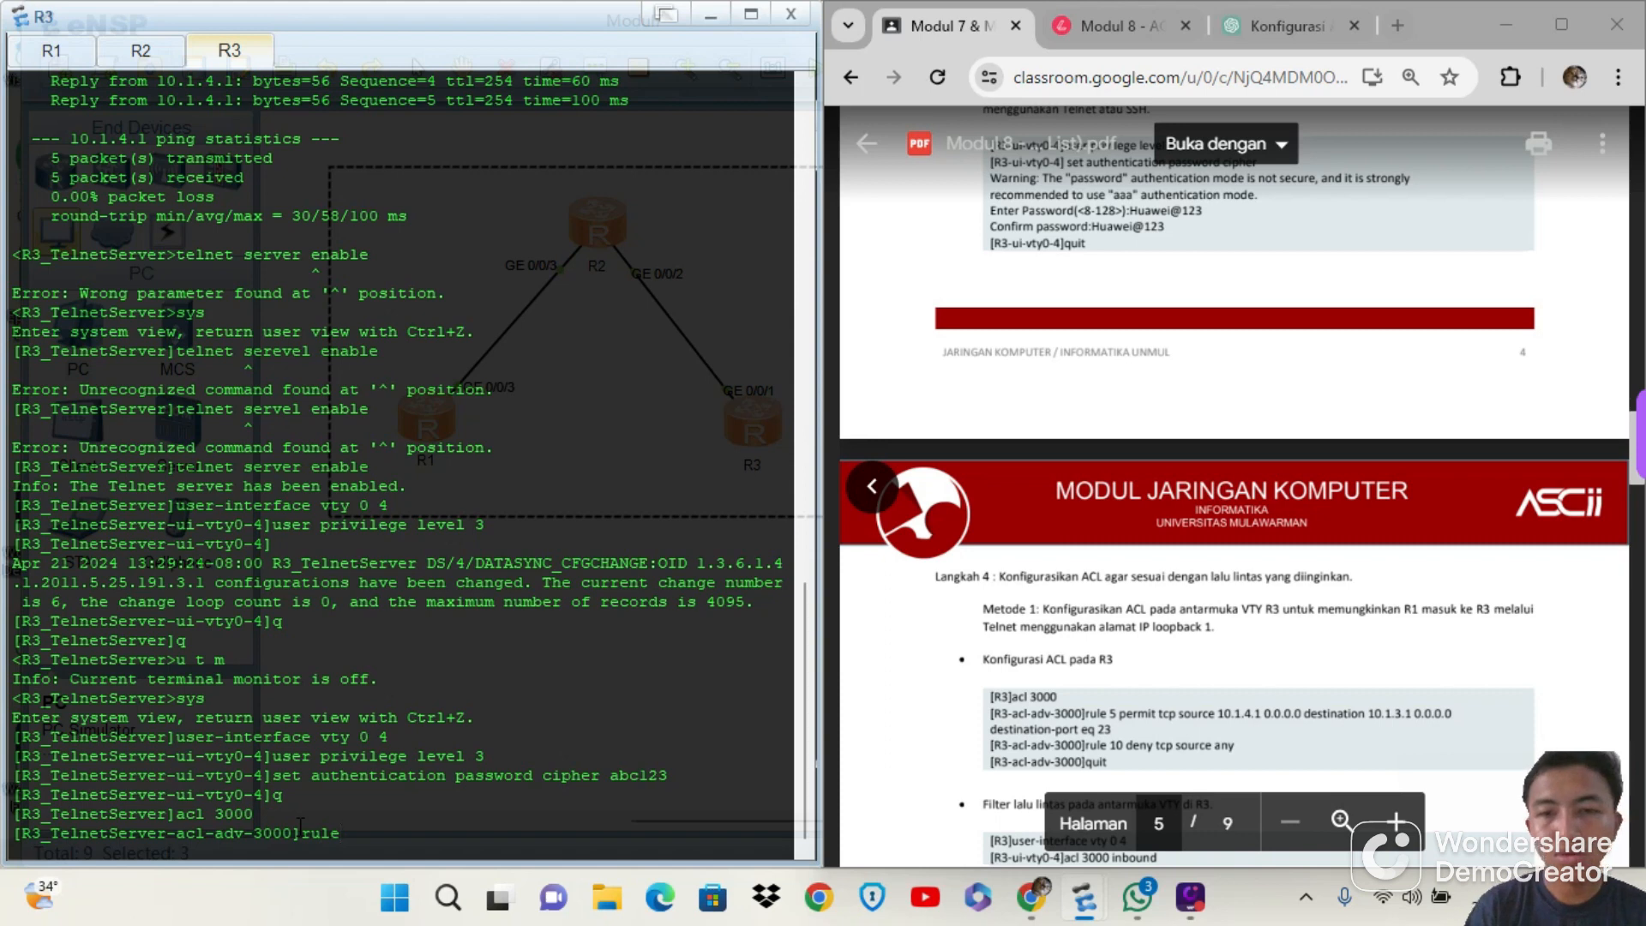
text( 5 permint )
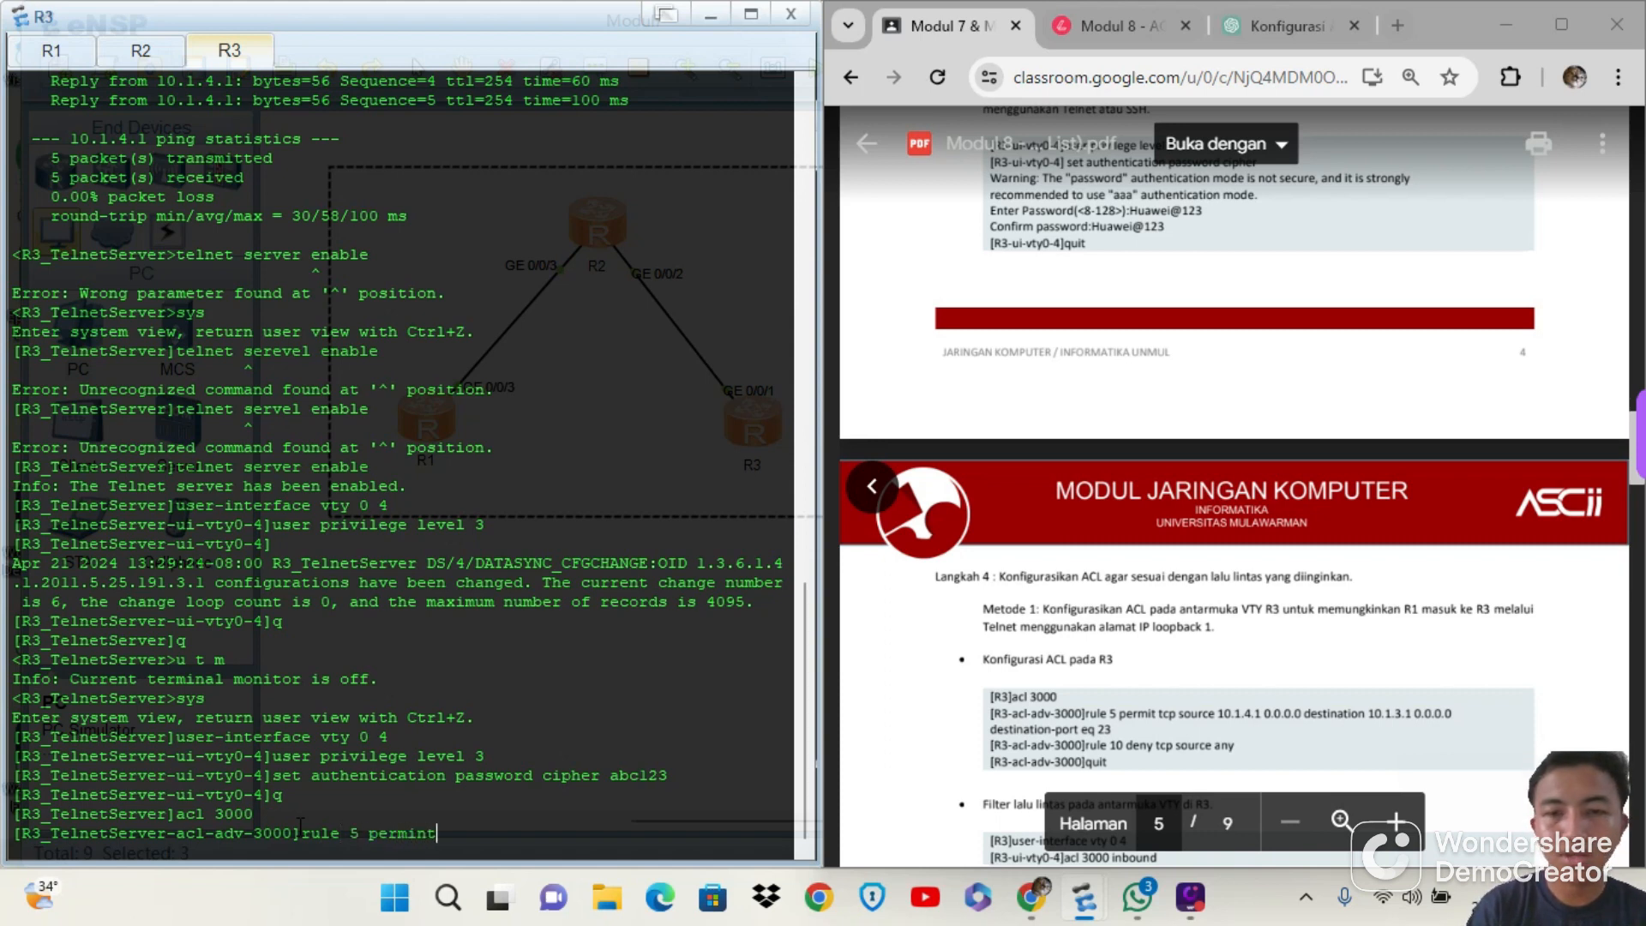
text(tcp s)
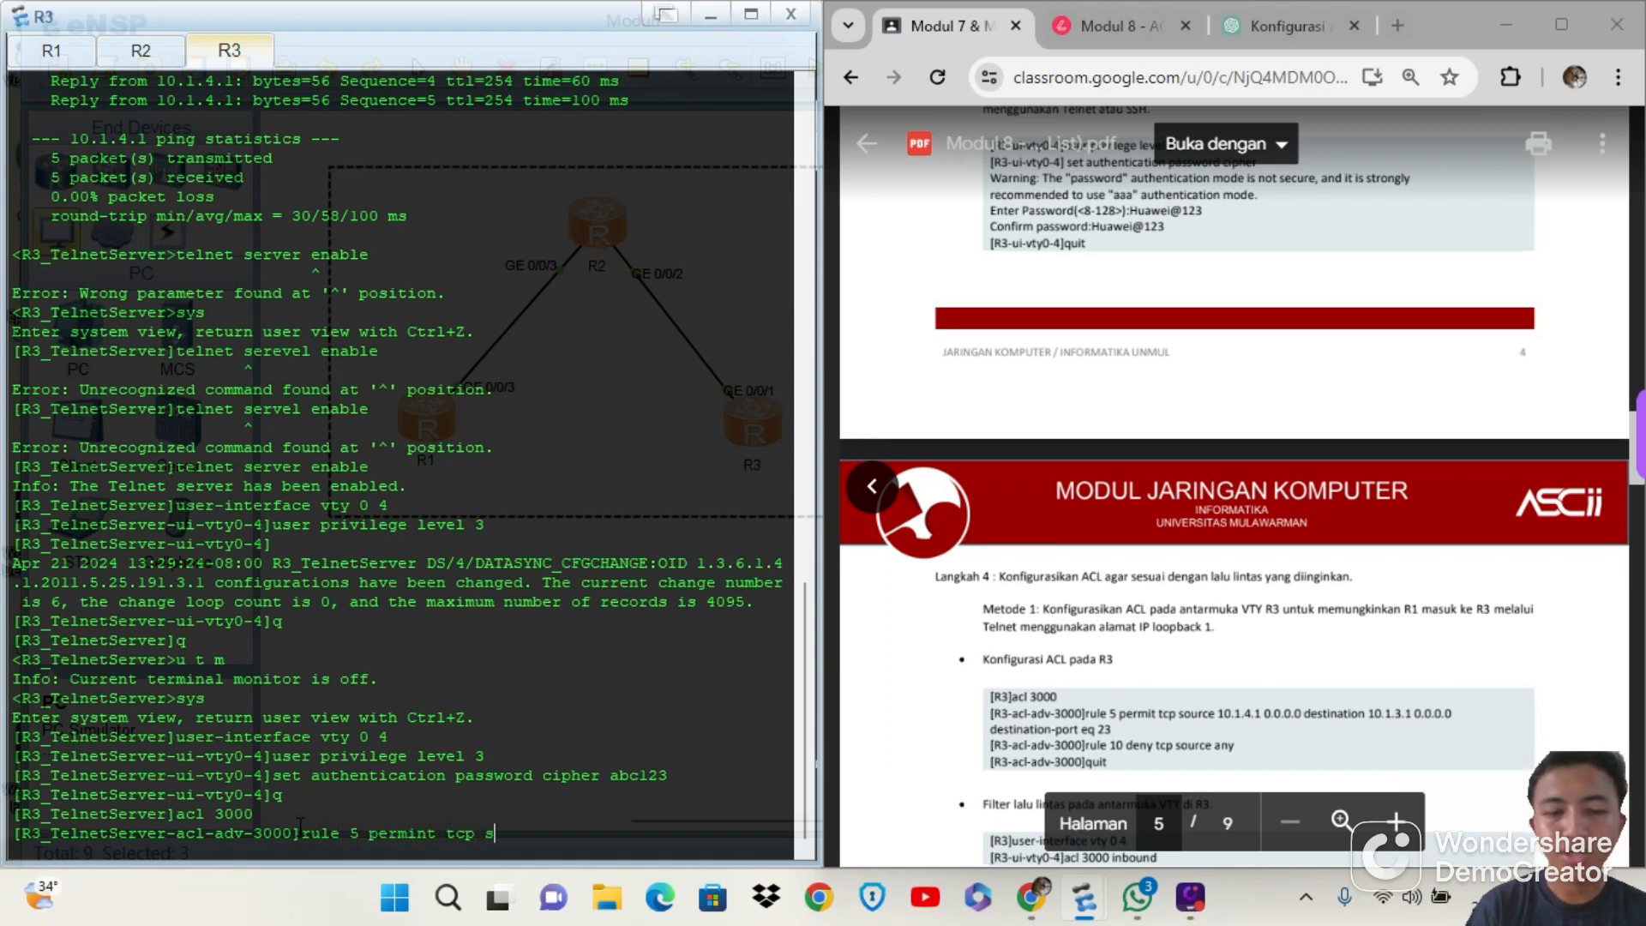
text(ource)
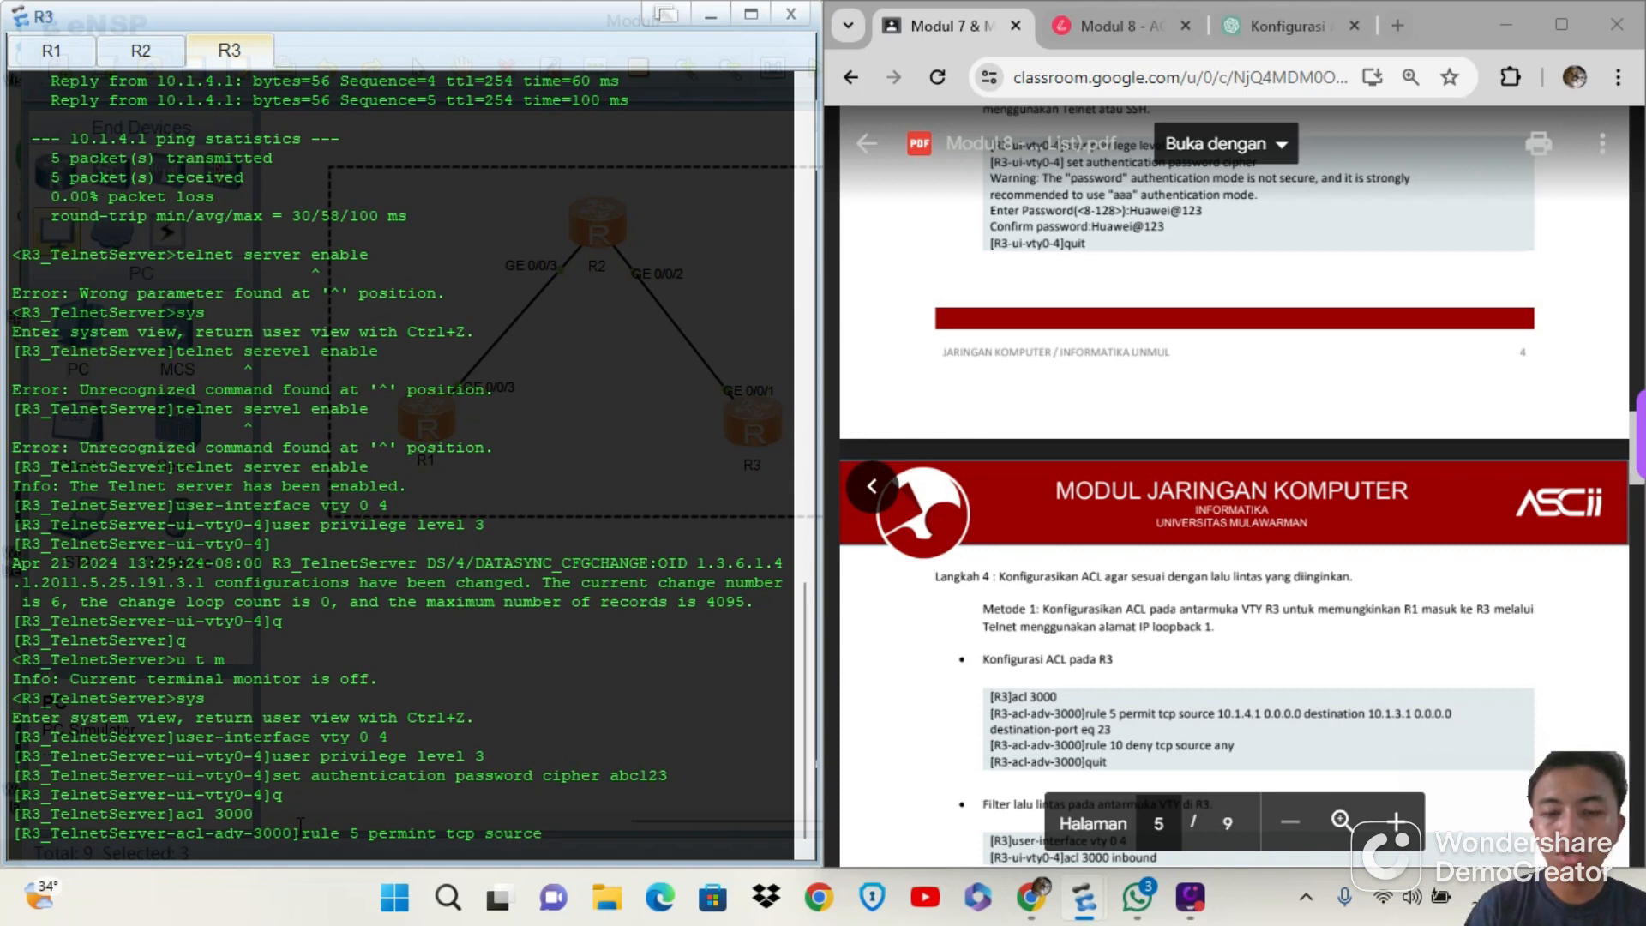
text( 10.1.3.)
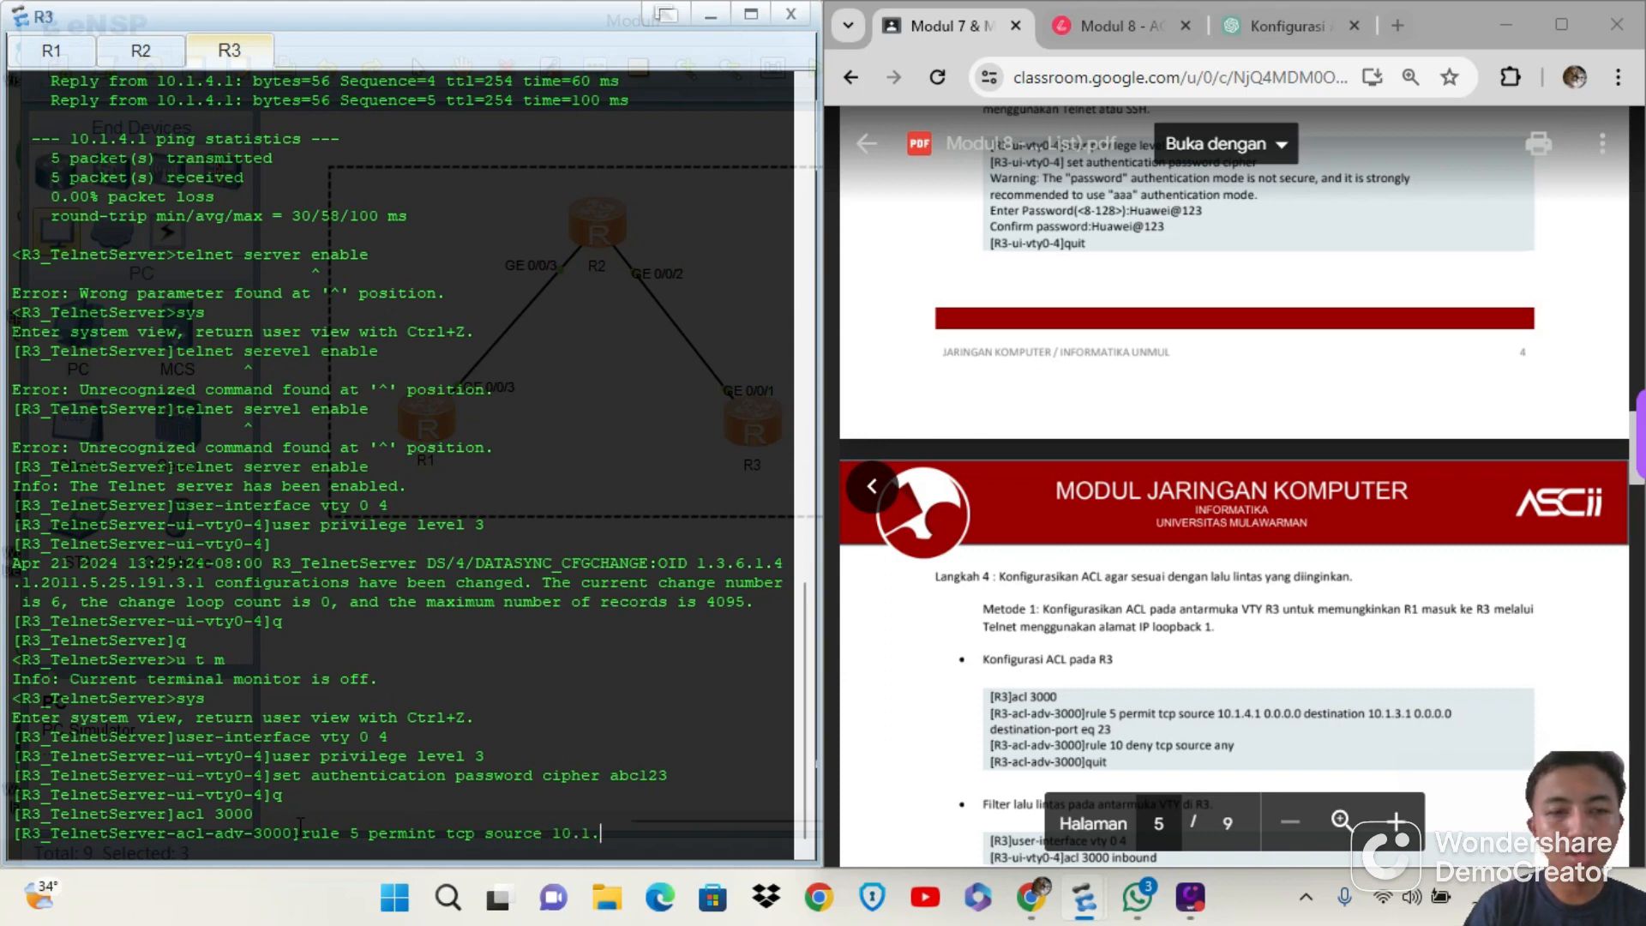
key(BackSpace)
key(BackSpace)
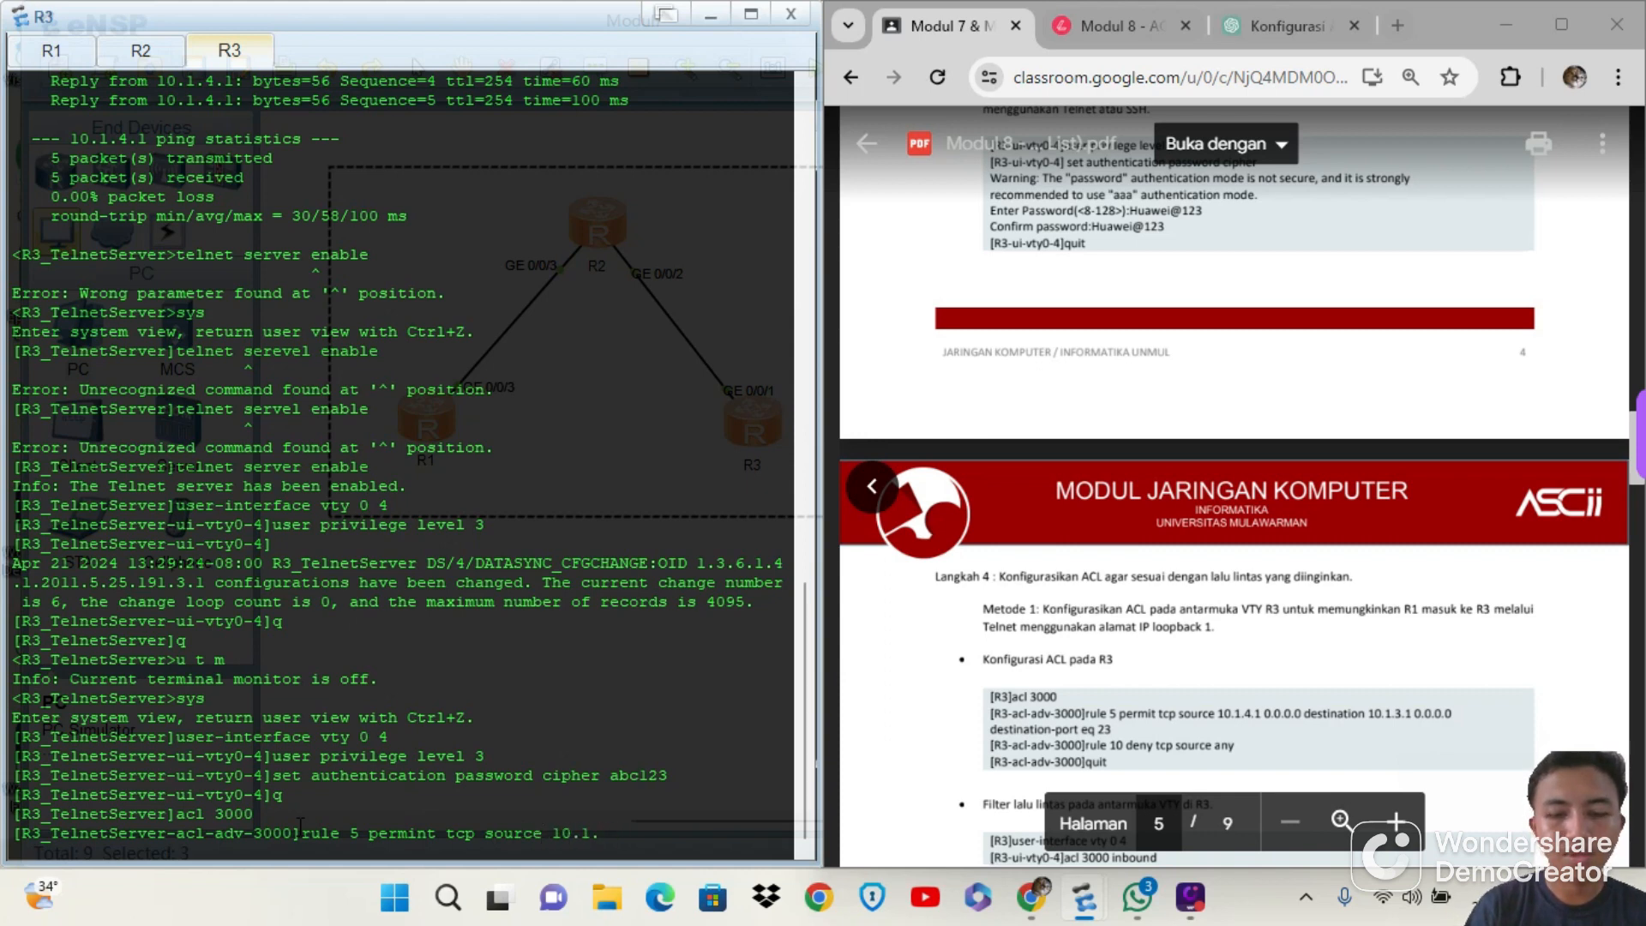
text(4.1)
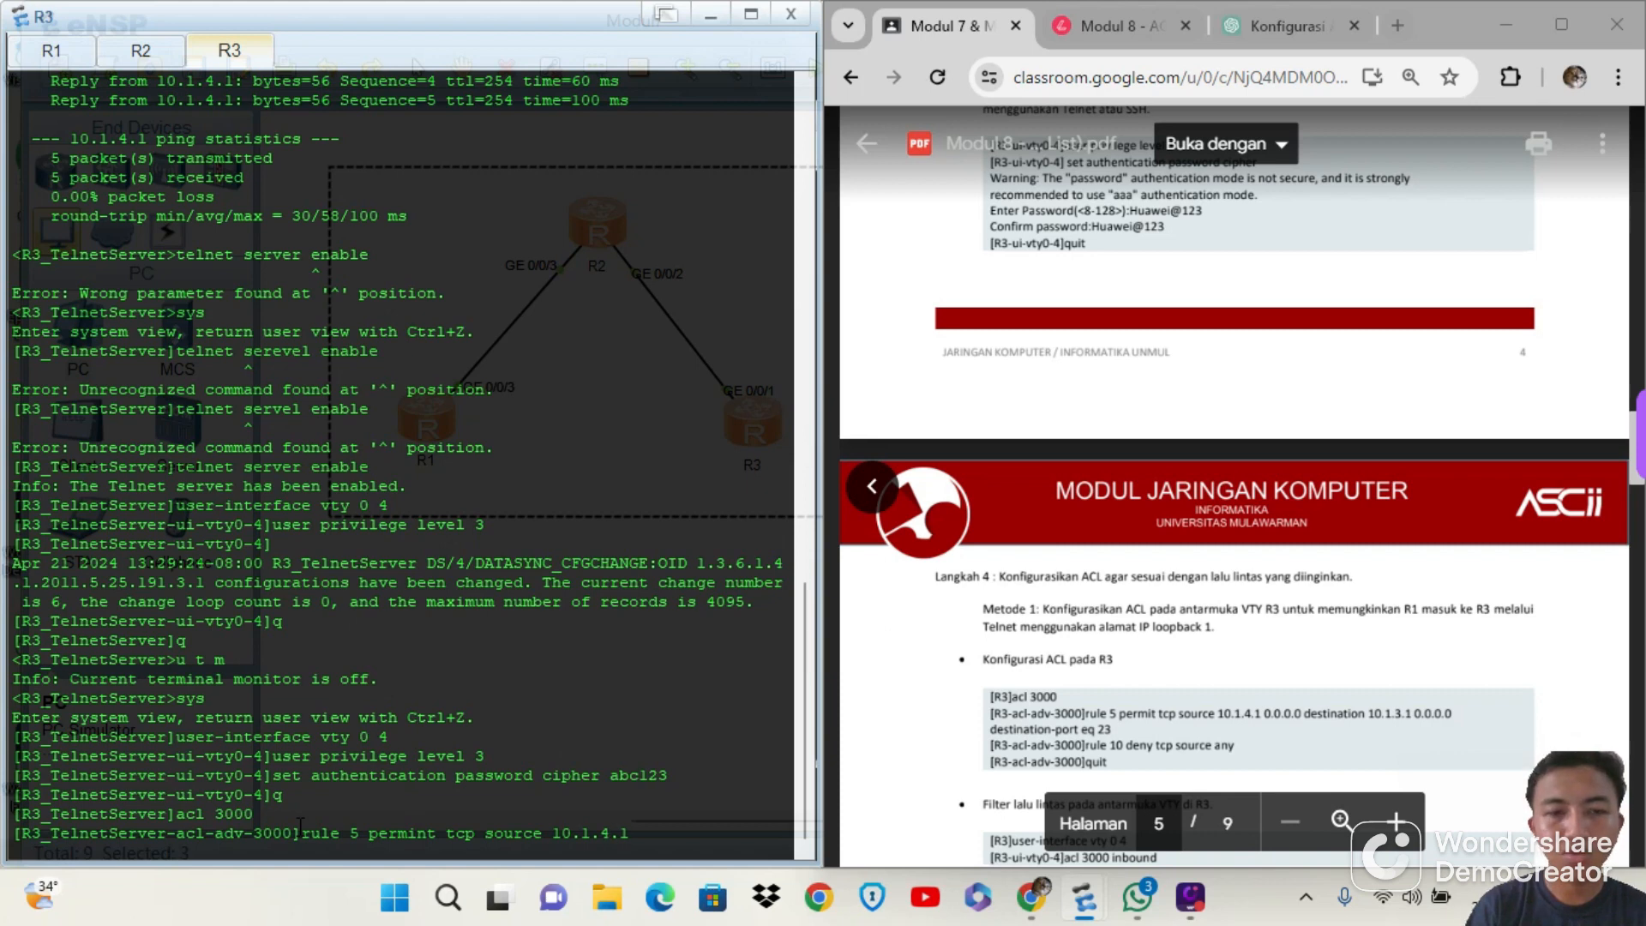
text( 0.0)
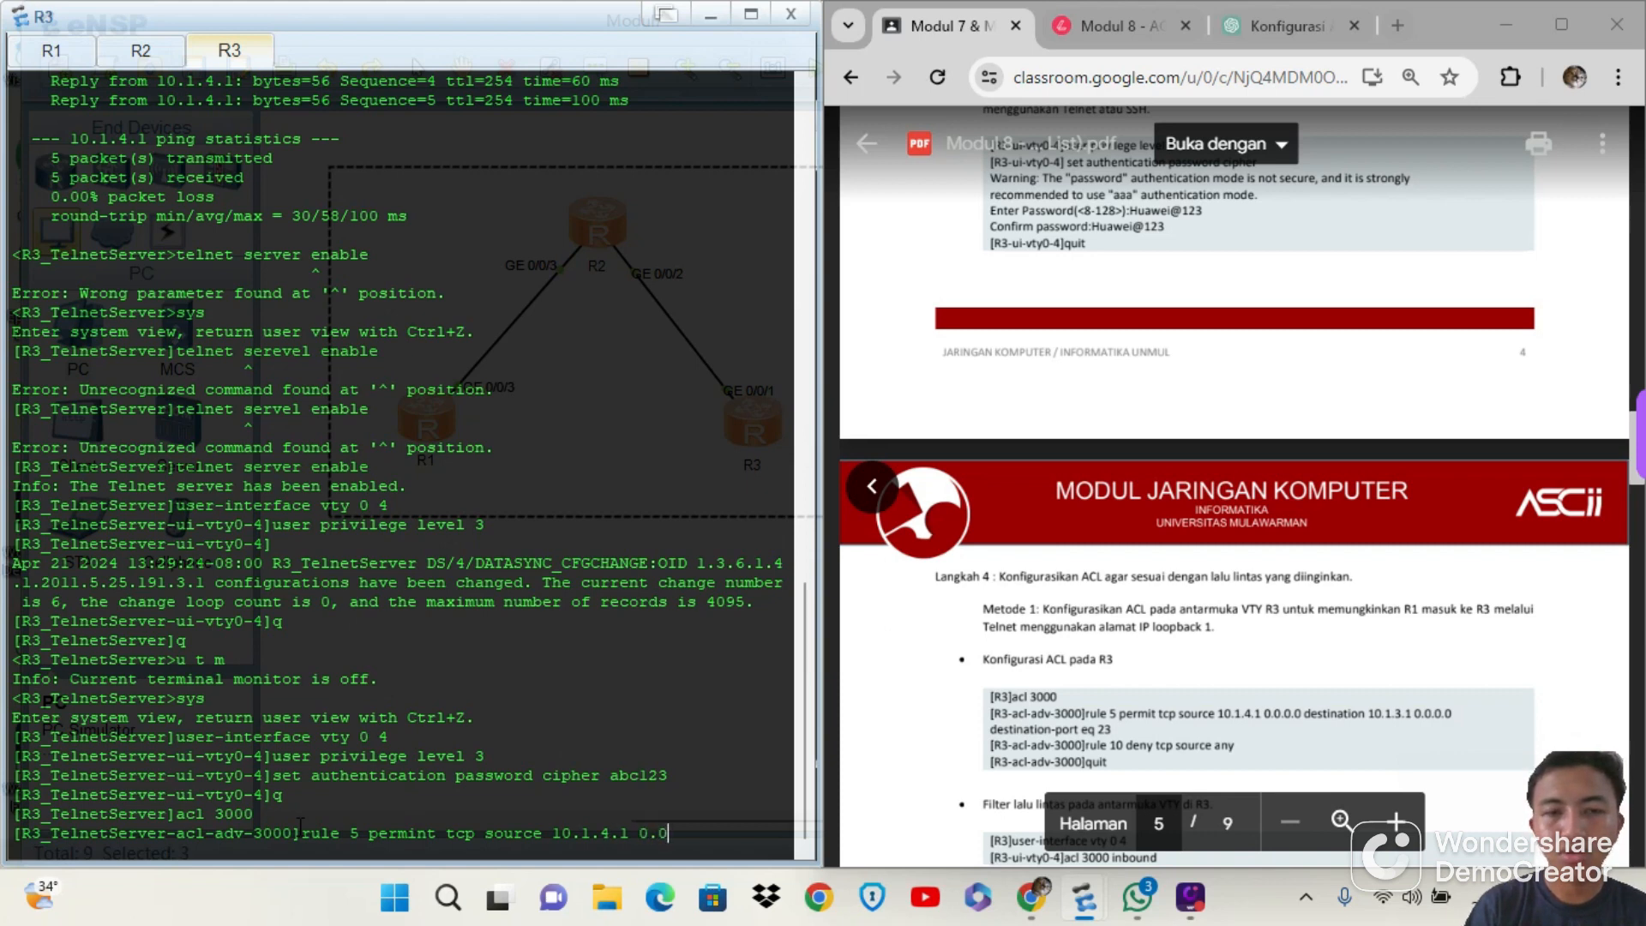
text(.0.0 d)
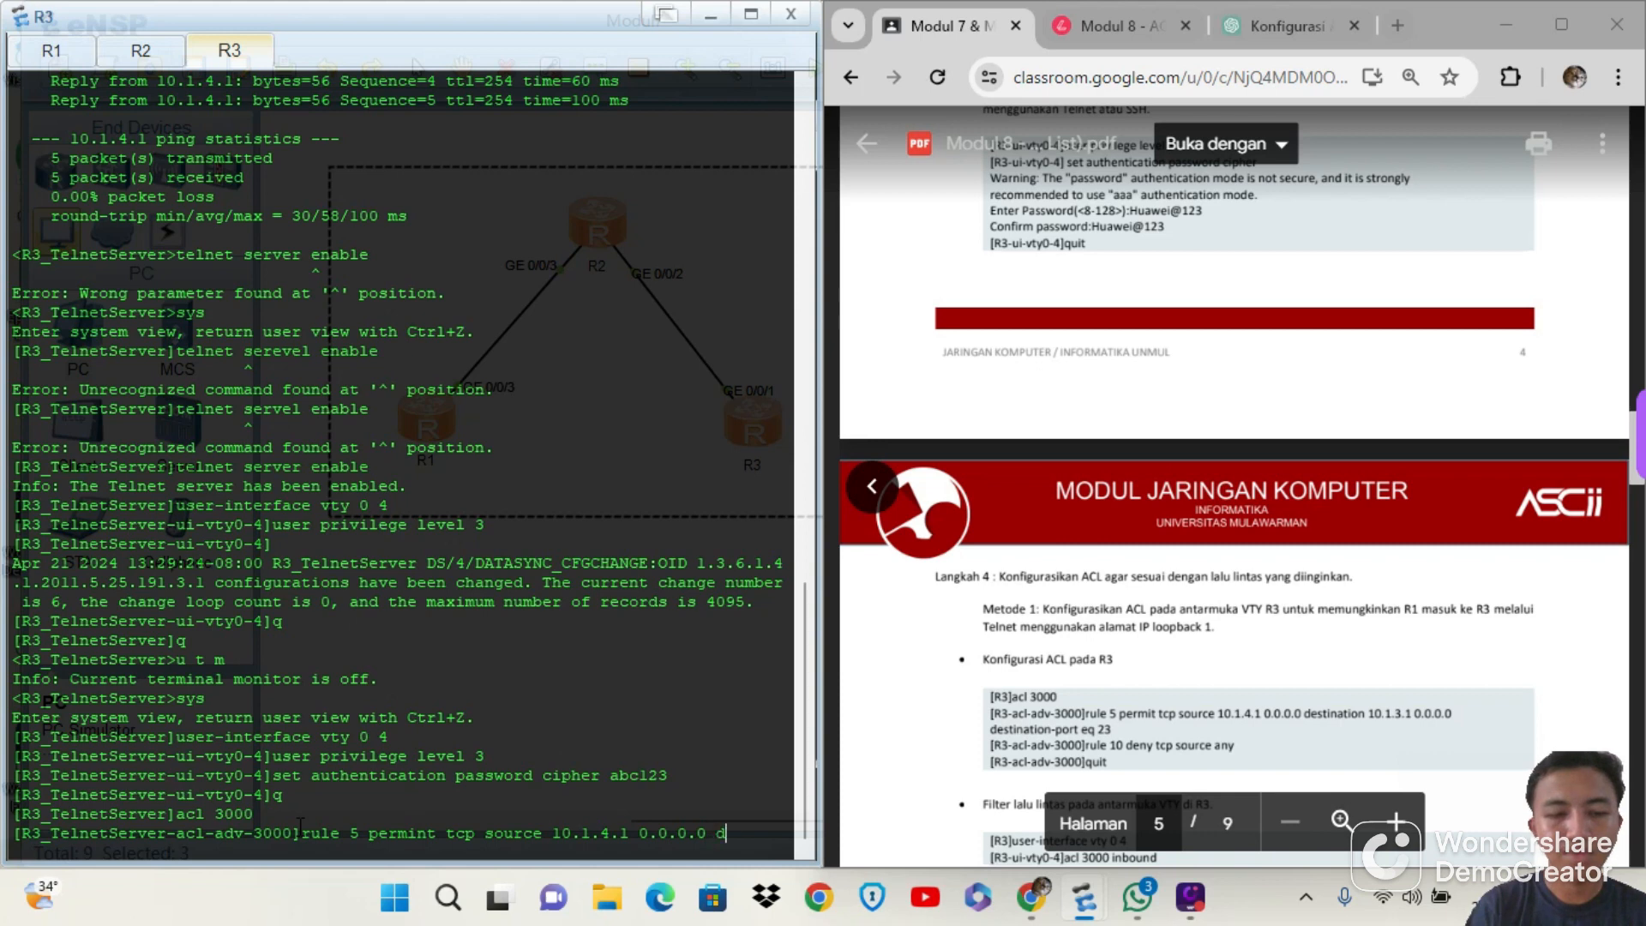
text(estination)
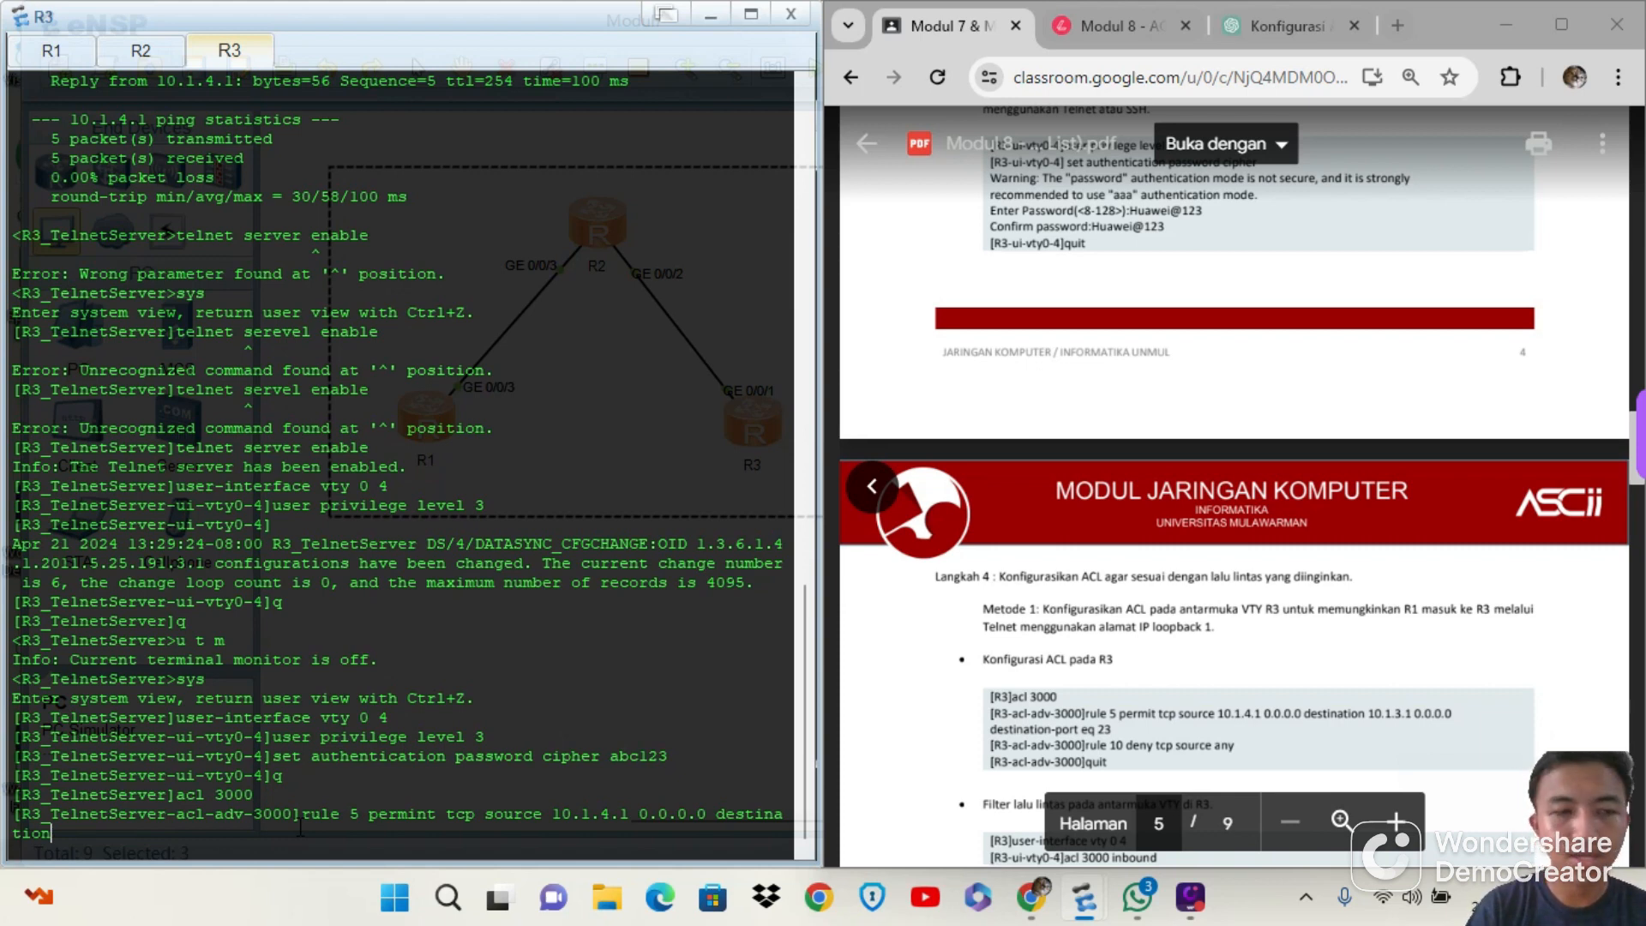
text(10)
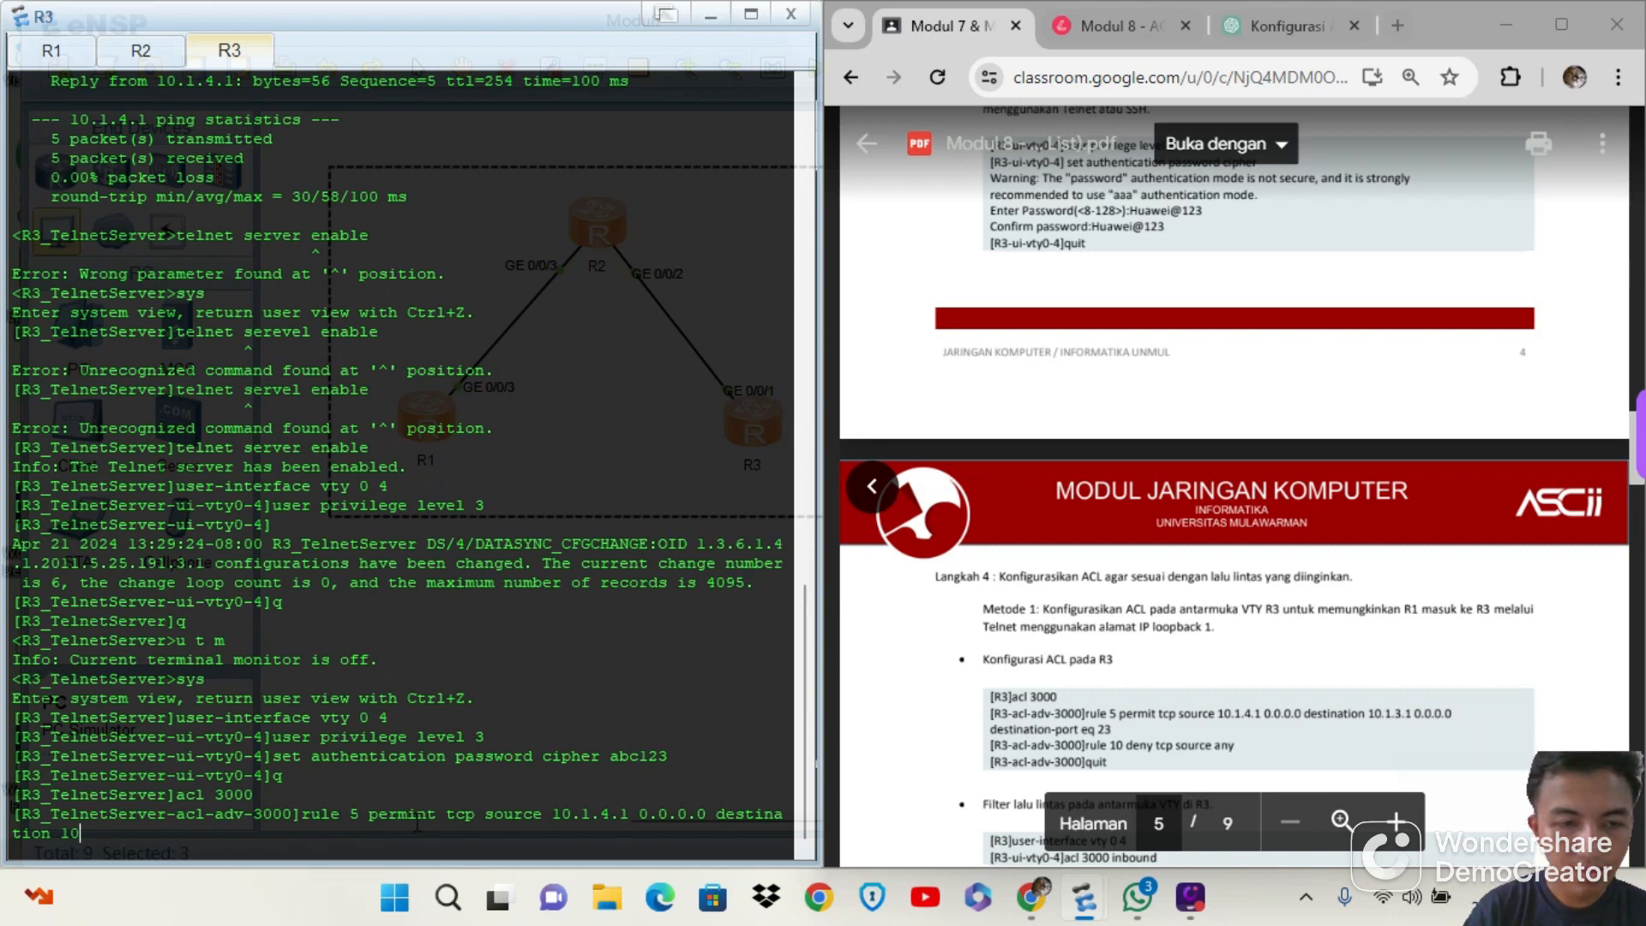
Correct the misspelled keyword to permit in the unfinished rule 5 command and return to the end of the line
key(Left)
key(Left)
key(Left)
key(Left)
key(Left)
key(Left)
key(Left)
key(Left)
key(Left)
key(Left)
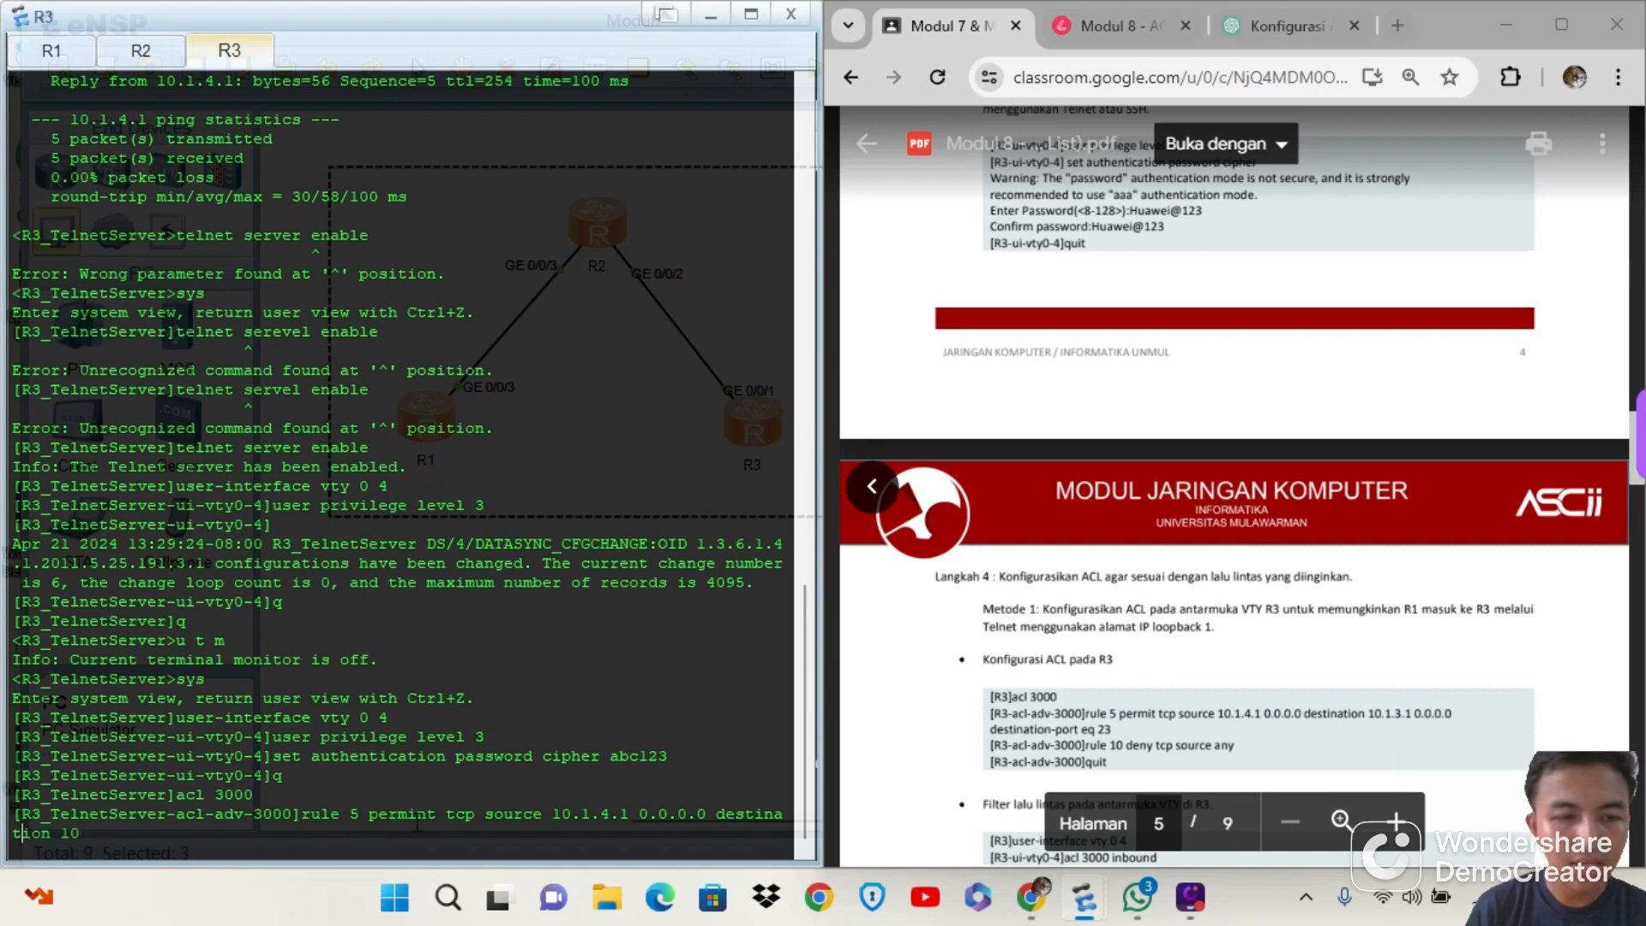
key(Left)
key(Left)
key(Left)
key(Left)
key(Left)
key(Left)
key(Left)
key(Left)
key(Left)
key(Left)
key(Left)
key(Left)
key(Left)
key(Left)
key(Left)
key(Left)
key(Left)
key(Left)
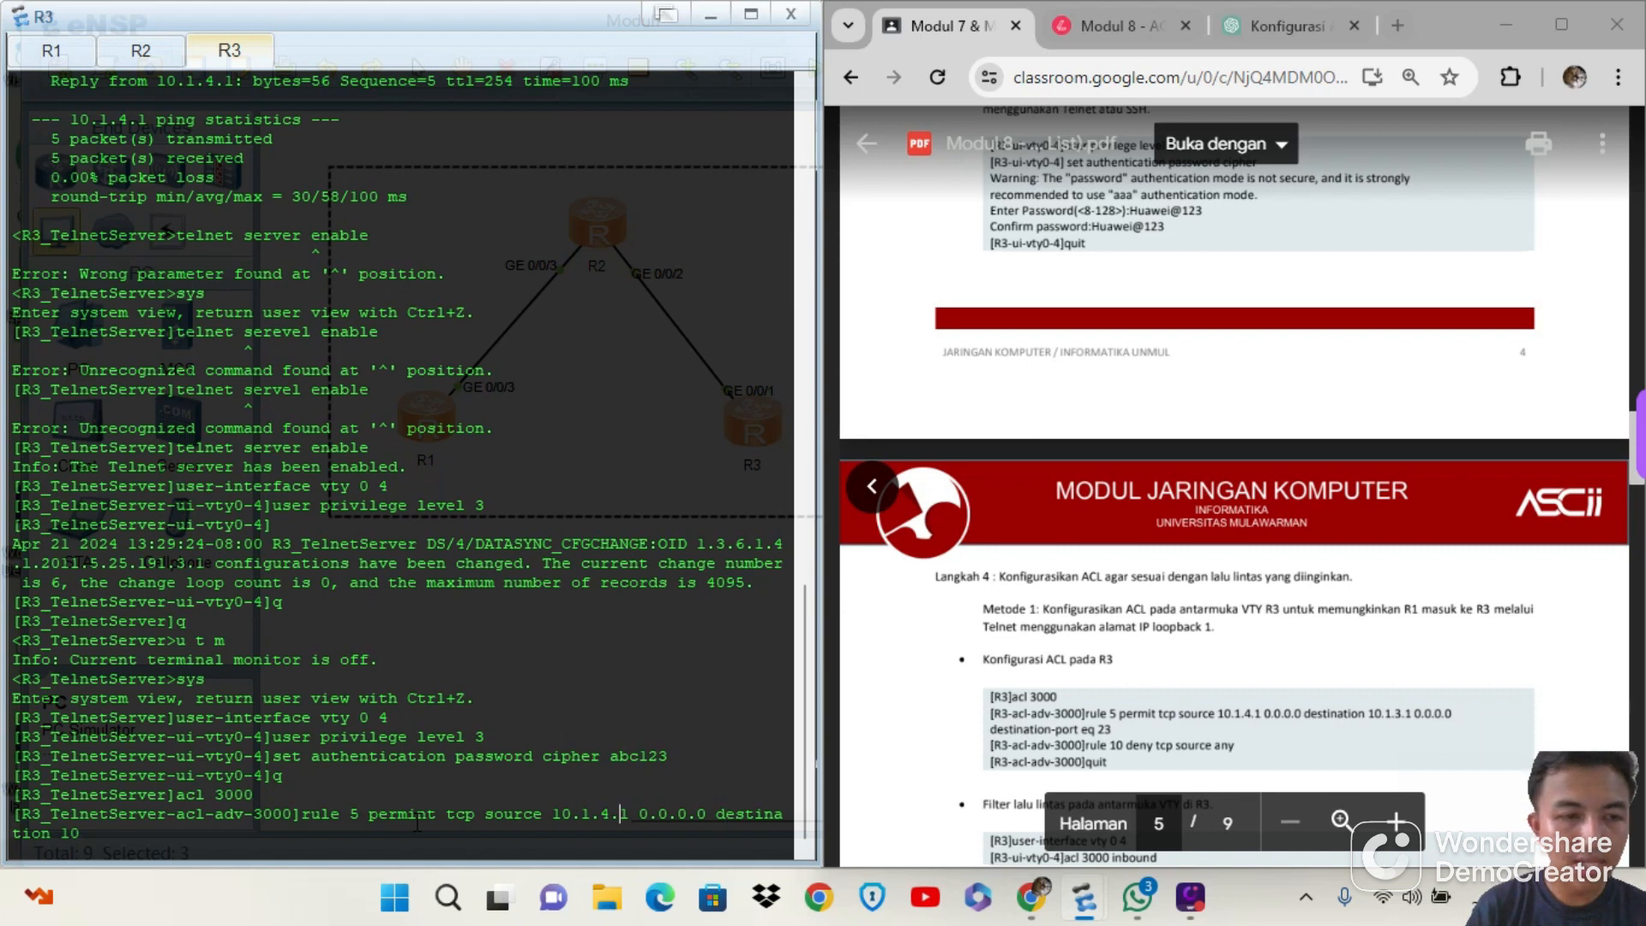
key(Left)
key(Left)
key(Left)
key(Left)
key(Left)
key(Left)
key(Left)
key(Left)
key(Left)
key(Left)
key(Left)
key(Left)
key(Left)
key(Left)
key(Left)
key(Left)
key(Left)
key(Left)
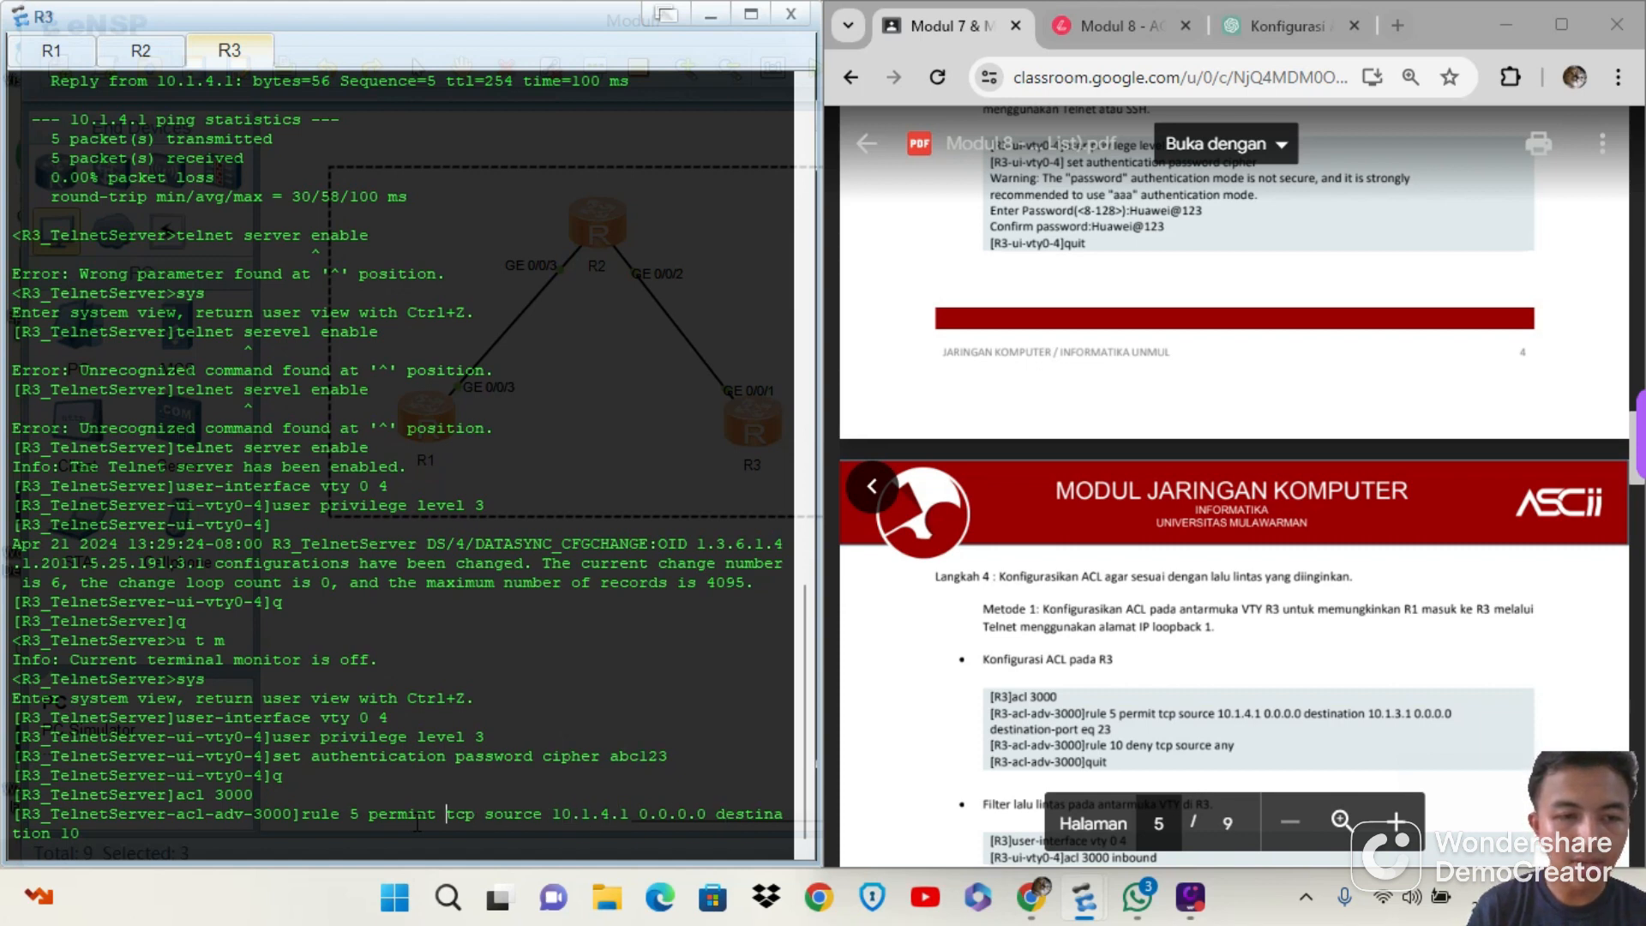
key(BackSpace)
key(Right)
key(Right)
key(Right)
key(Right)
key(Right)
key(Right)
key(Right)
key(Right)
key(Right)
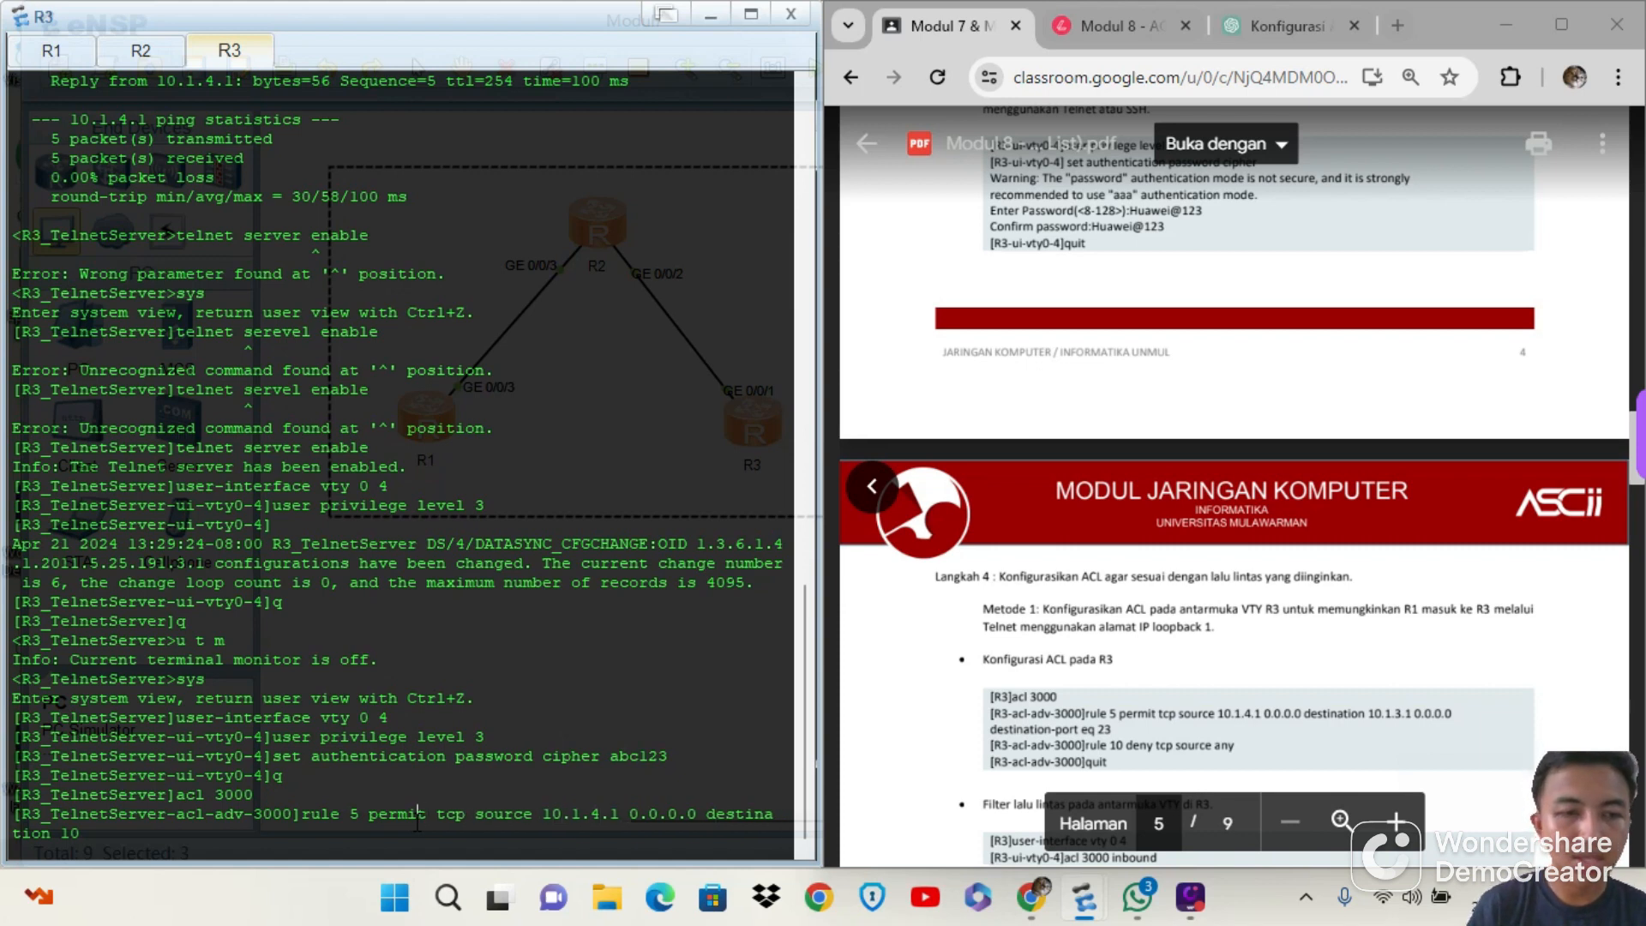
key(Right)
key(Right)
key(Right)
key(Right)
key(Right)
key(Right)
key(Right)
key(Right)
key(Right)
key(Right)
key(Right)
key(Right)
key(Right)
key(Right)
key(Right)
key(Right)
key(Right)
key(Right)
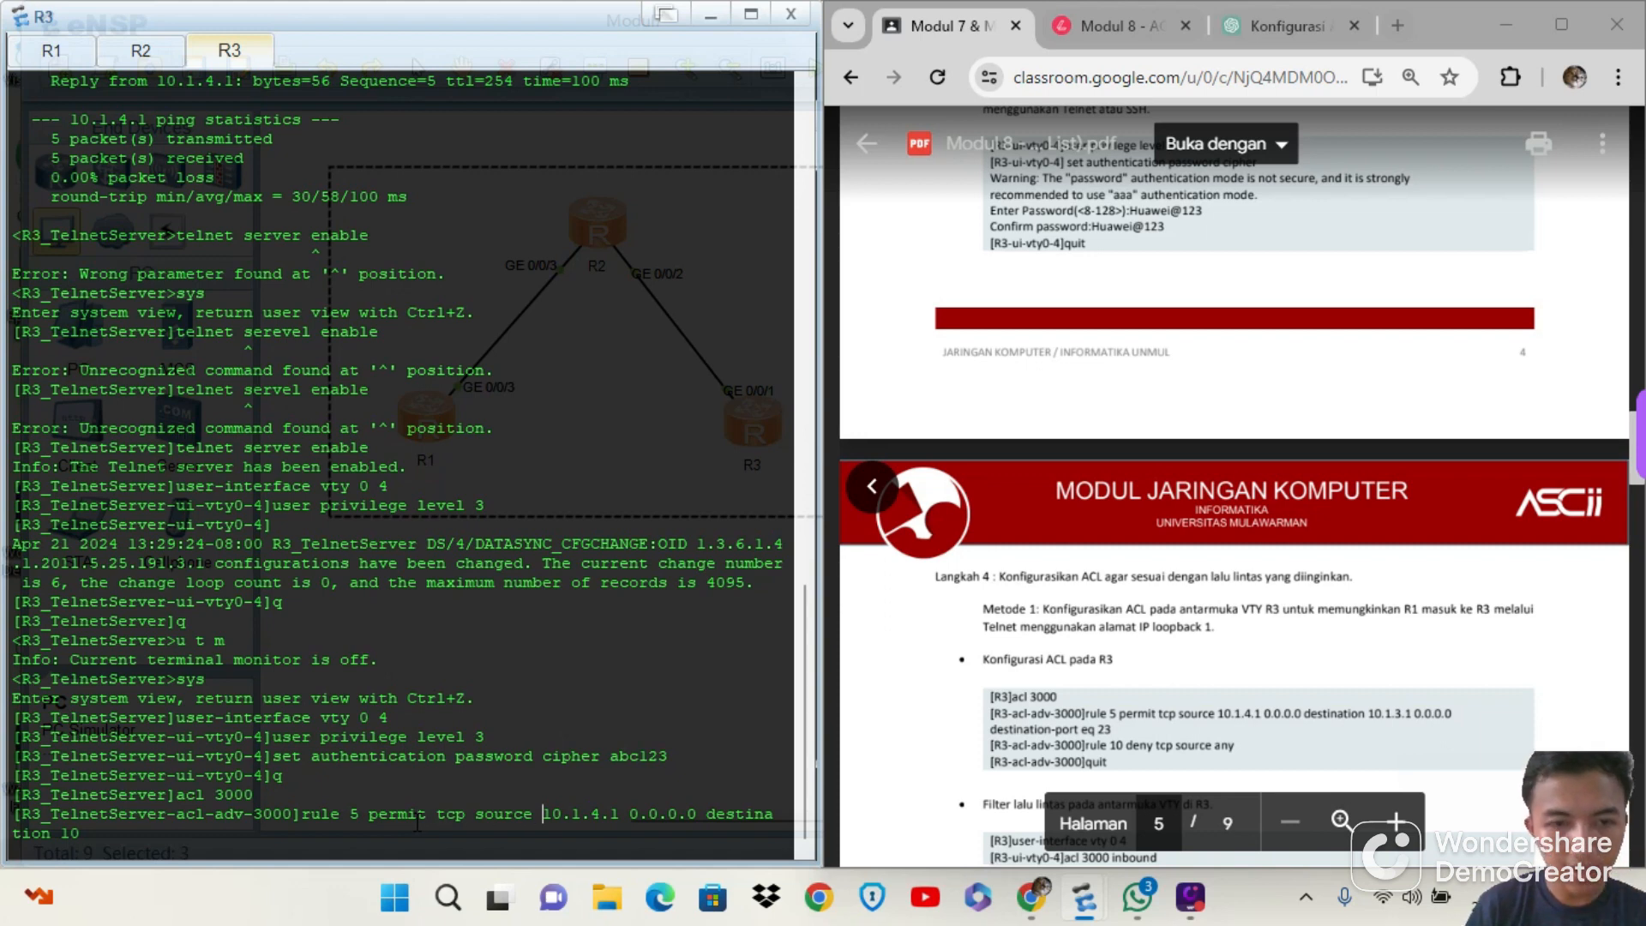
key(Right)
key(Right)
key(Right)
key(Right)
key(Right)
key(Right)
key(Right)
key(Right)
key(Right)
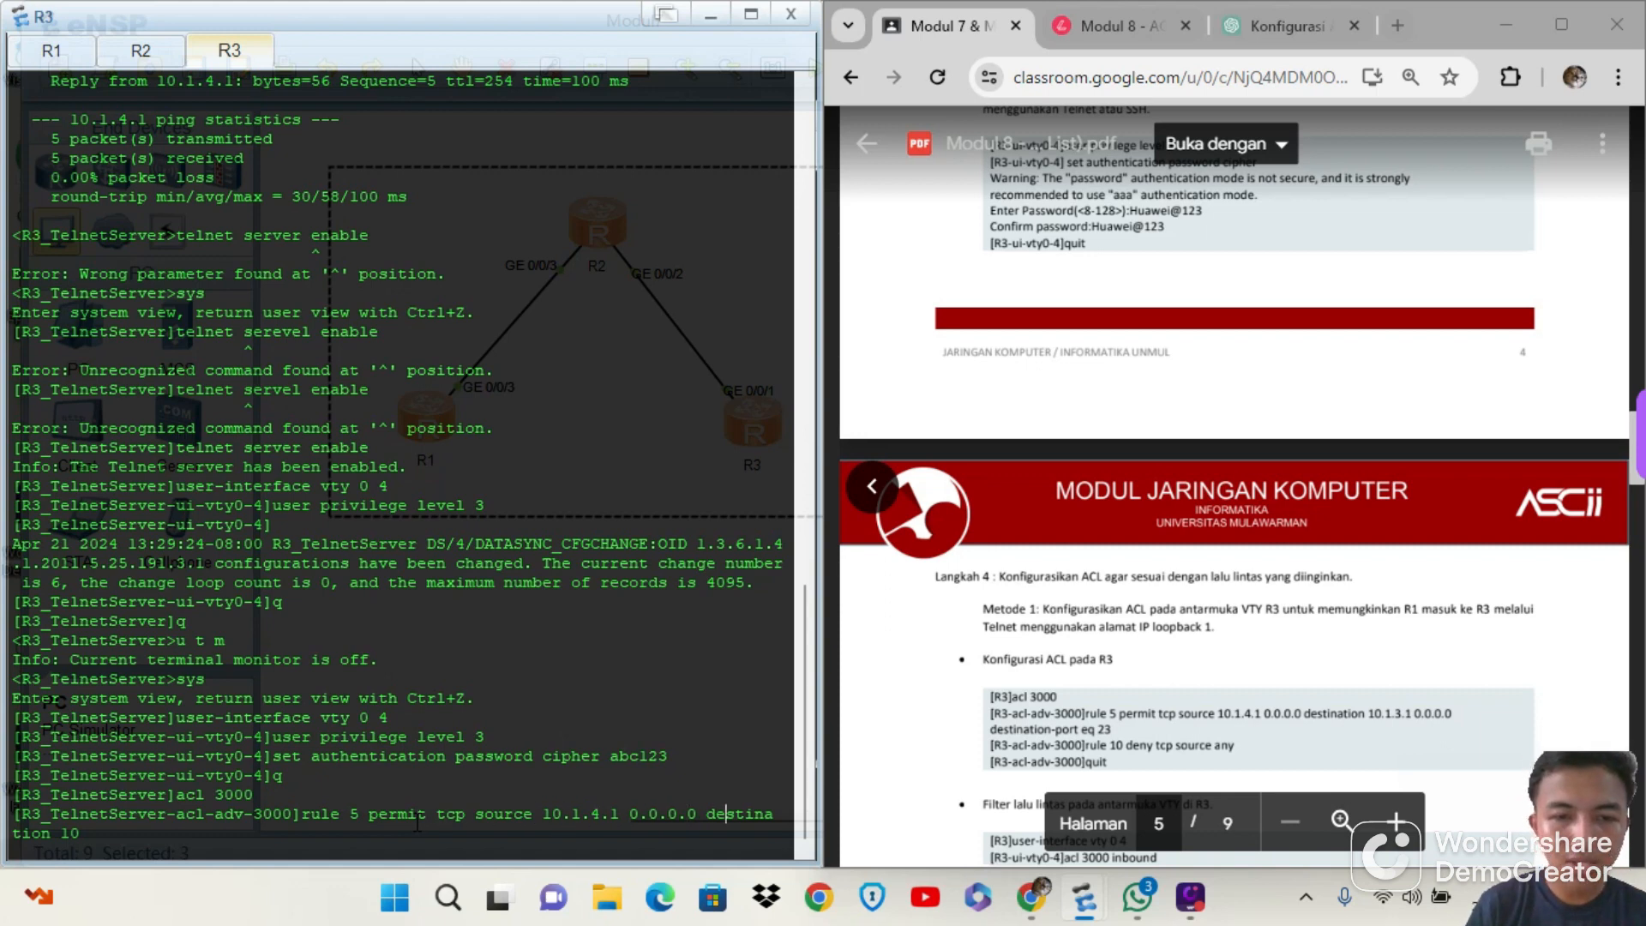
key(Right)
key(Right)
key(Right)
key(Right)
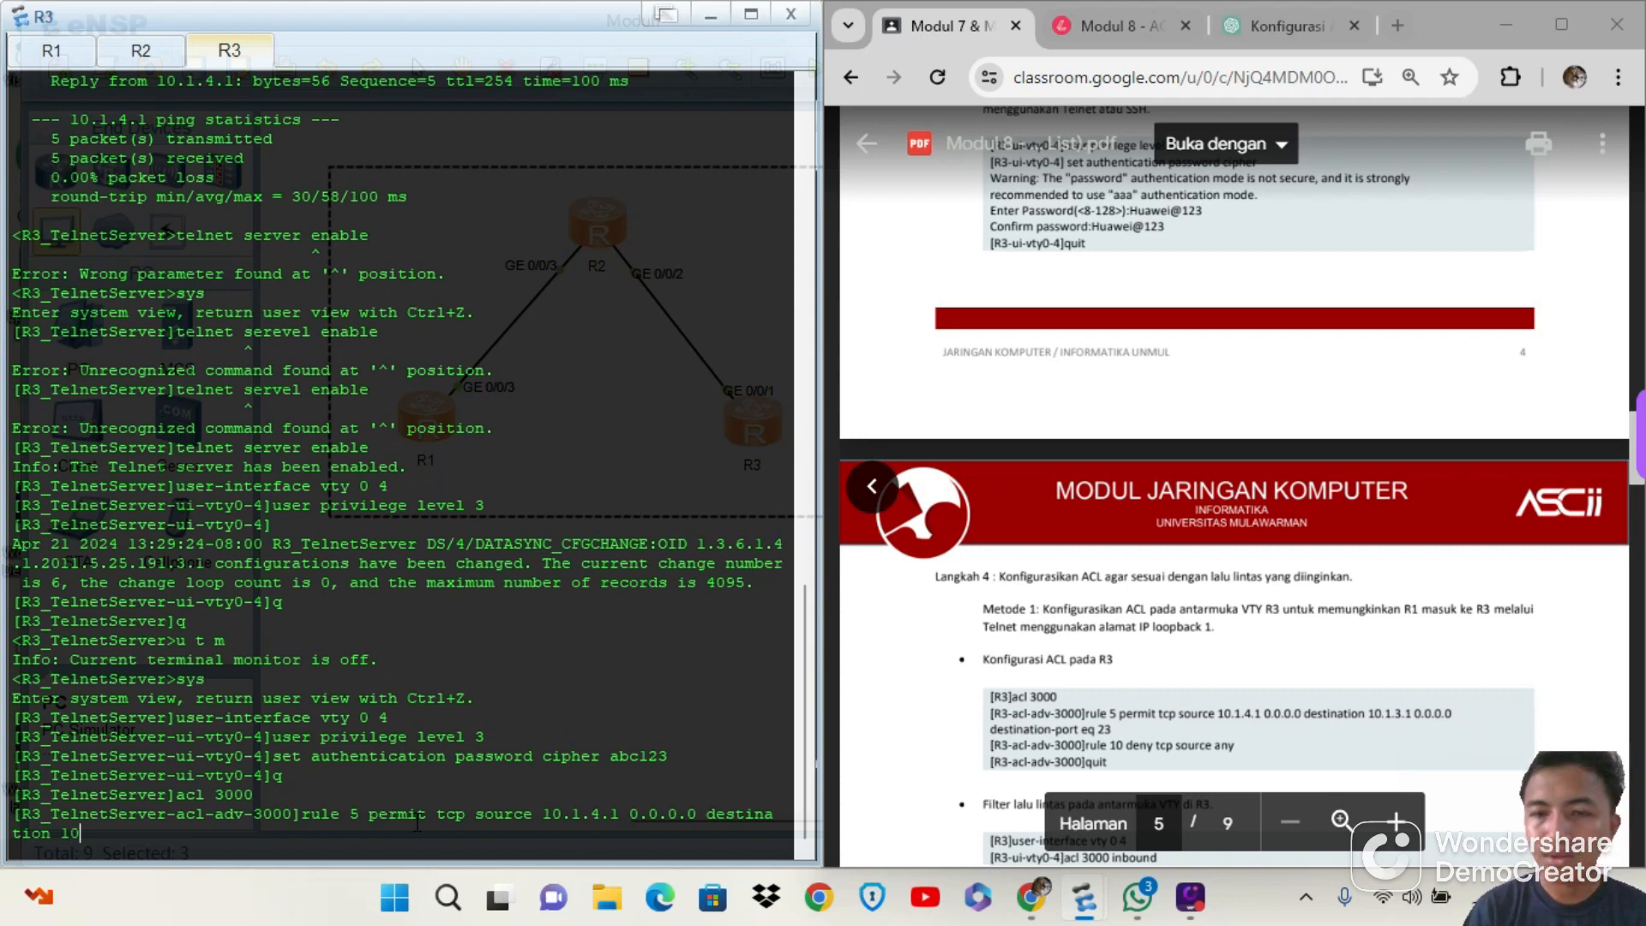
Complete rule 5 with destination 10.1.3.1 0.0.0.0 and destination-port eq 23, and run it in ACL 3000 on R3
text(.1.3)
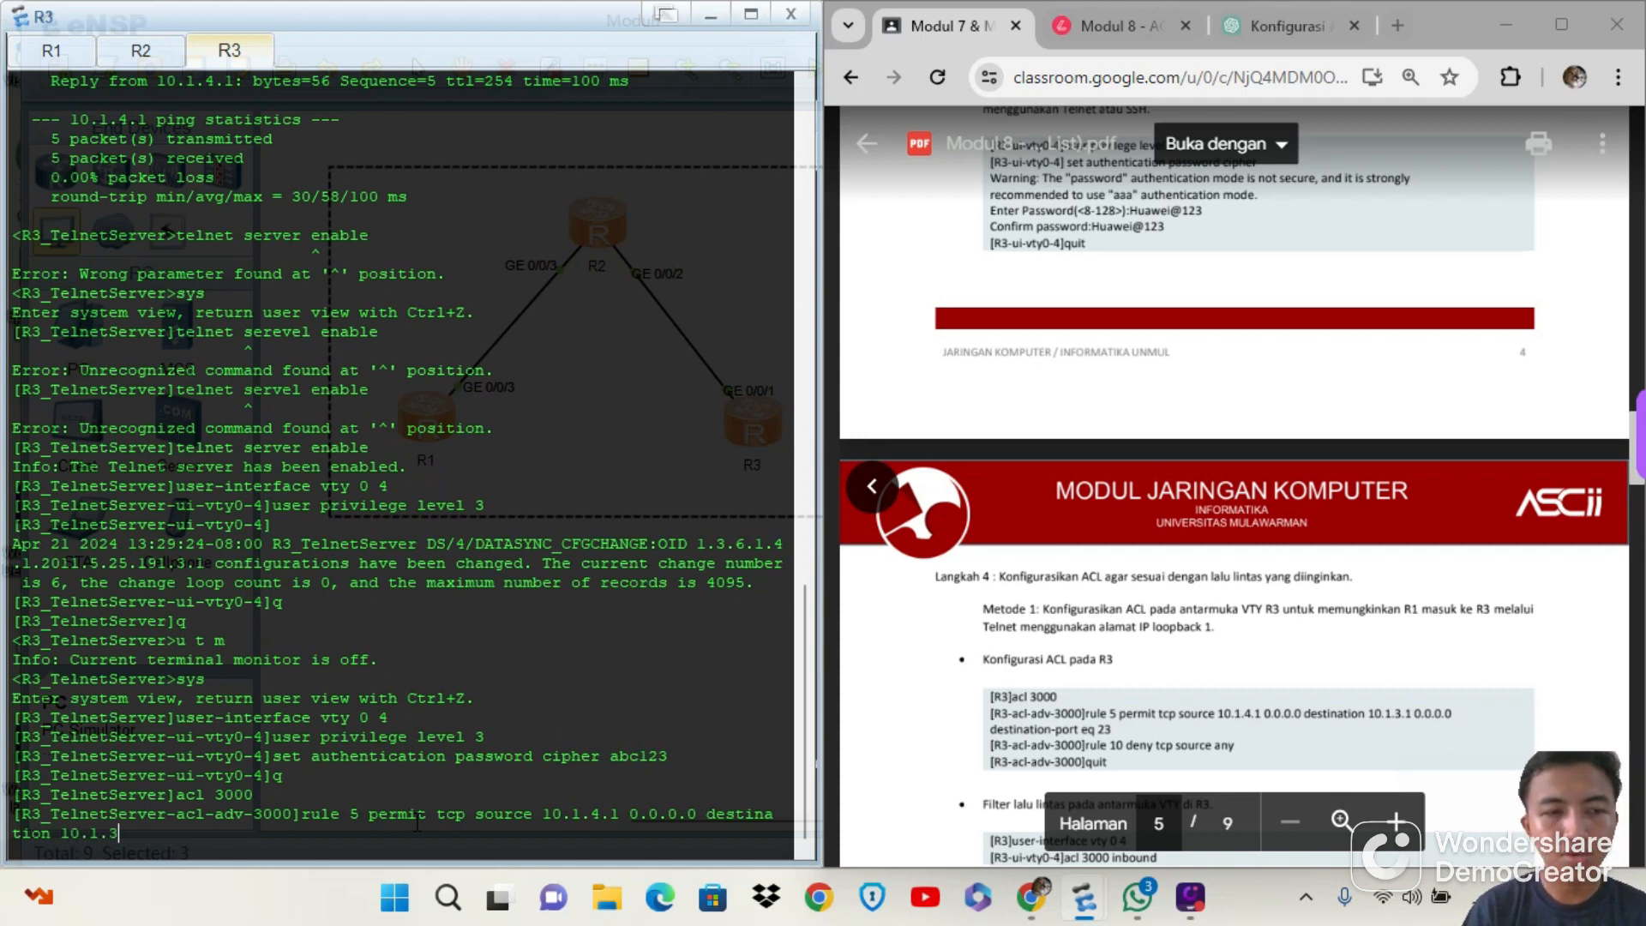
text(.1 0.1.1)
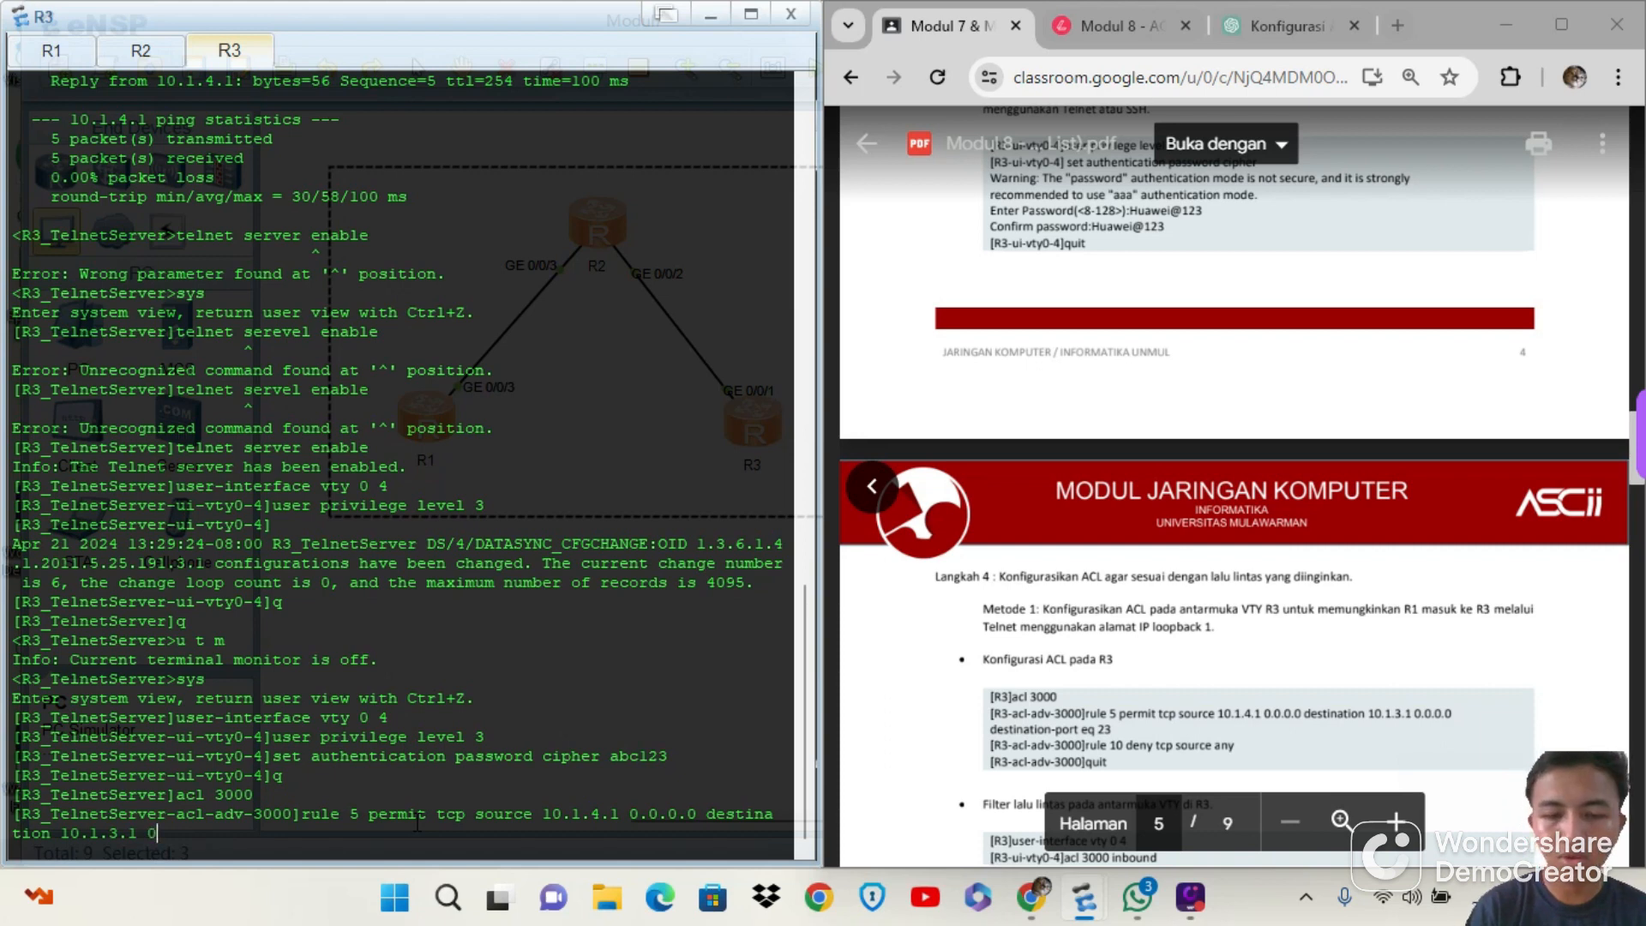
key(BackSpace)
key(BackSpace)
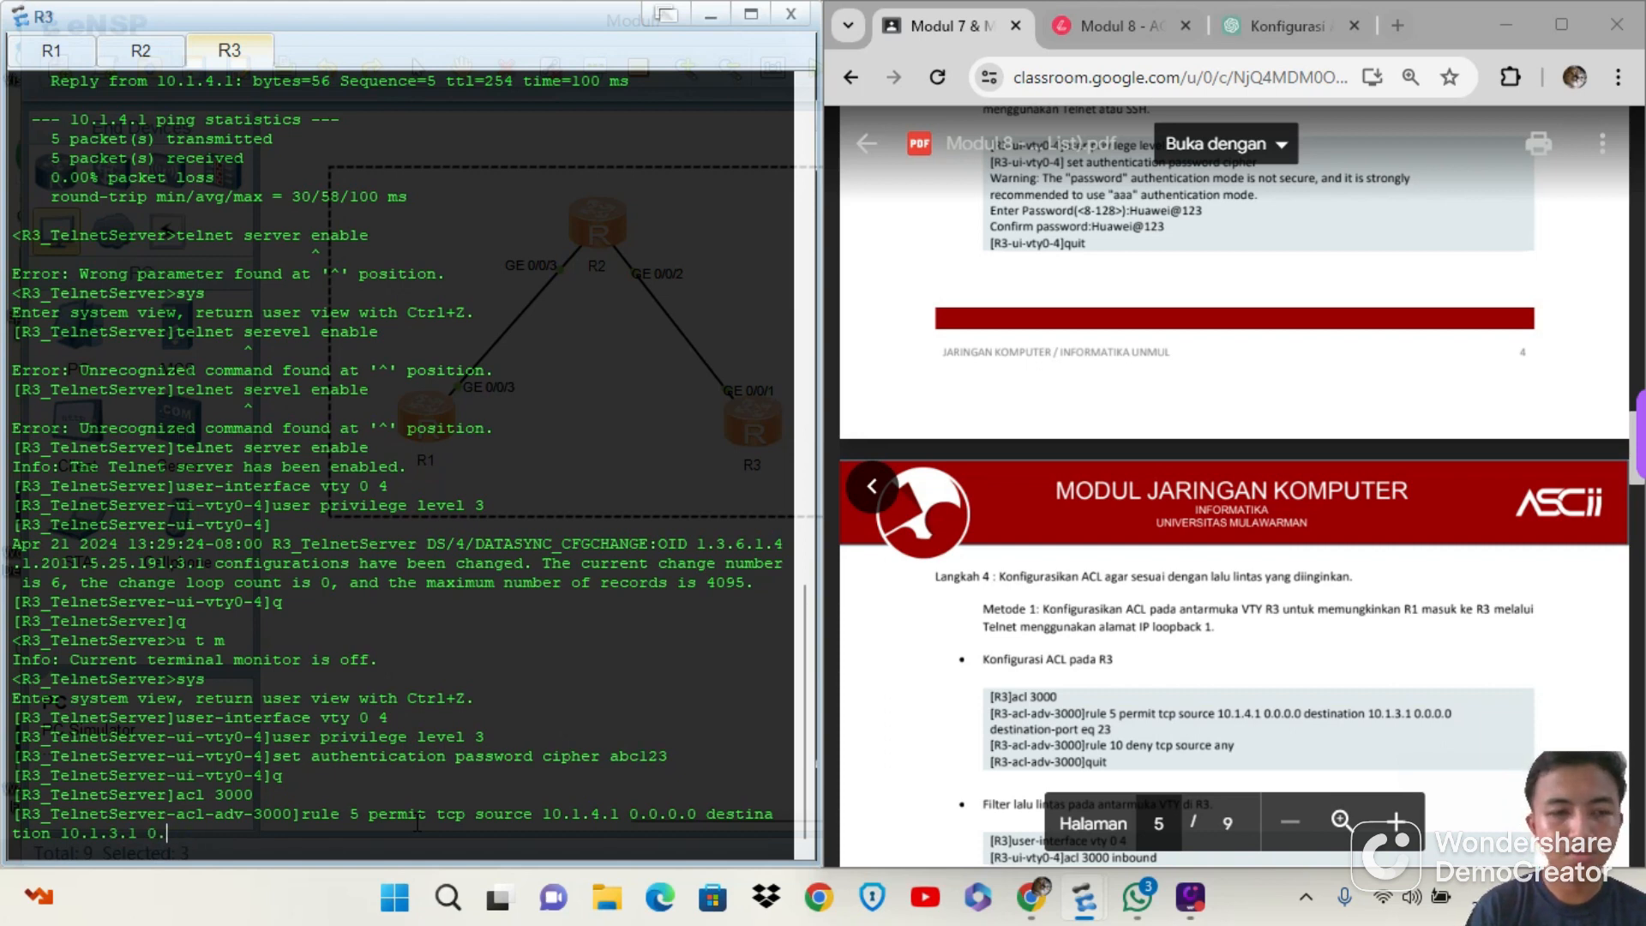
text(0.0.0)
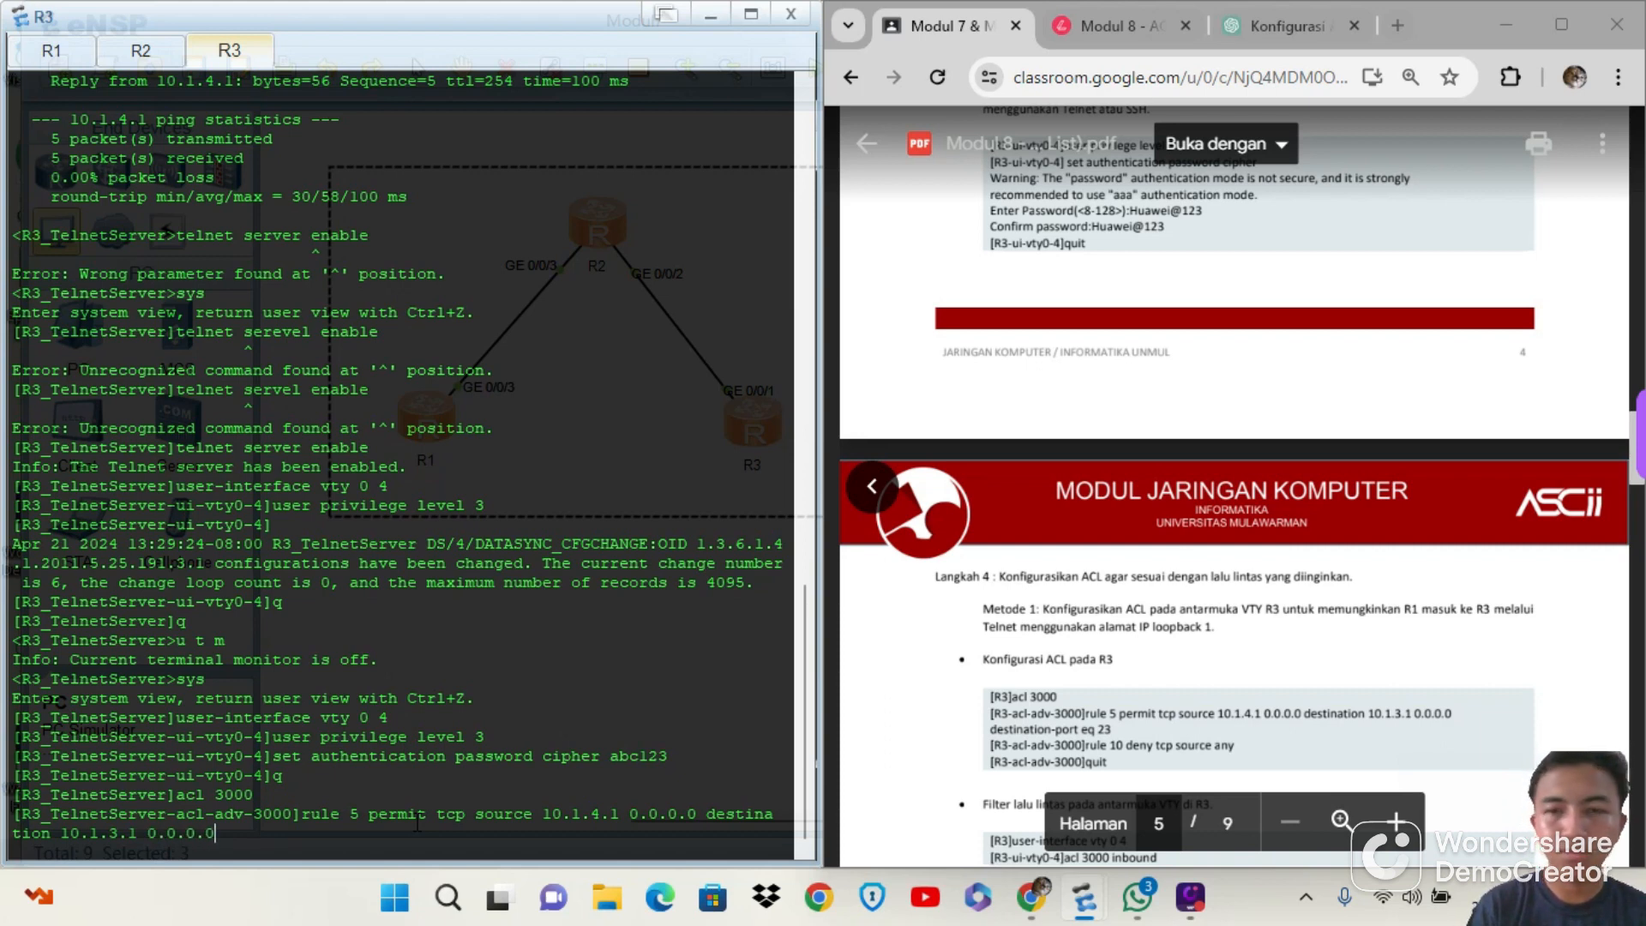
text( destin)
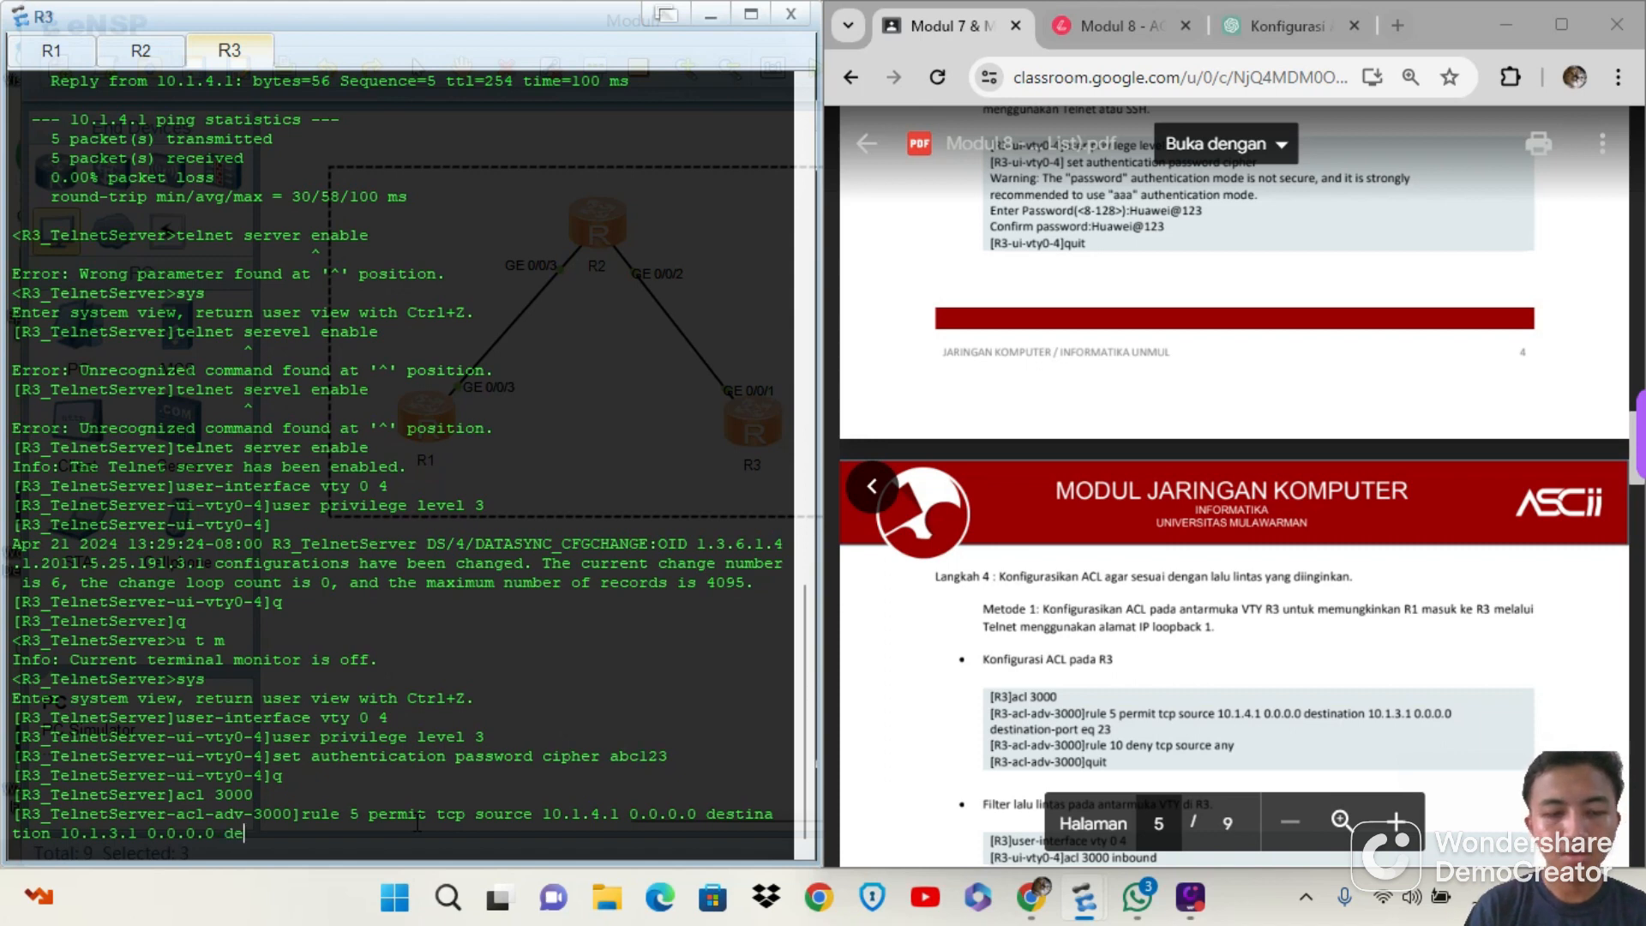
text(ation)
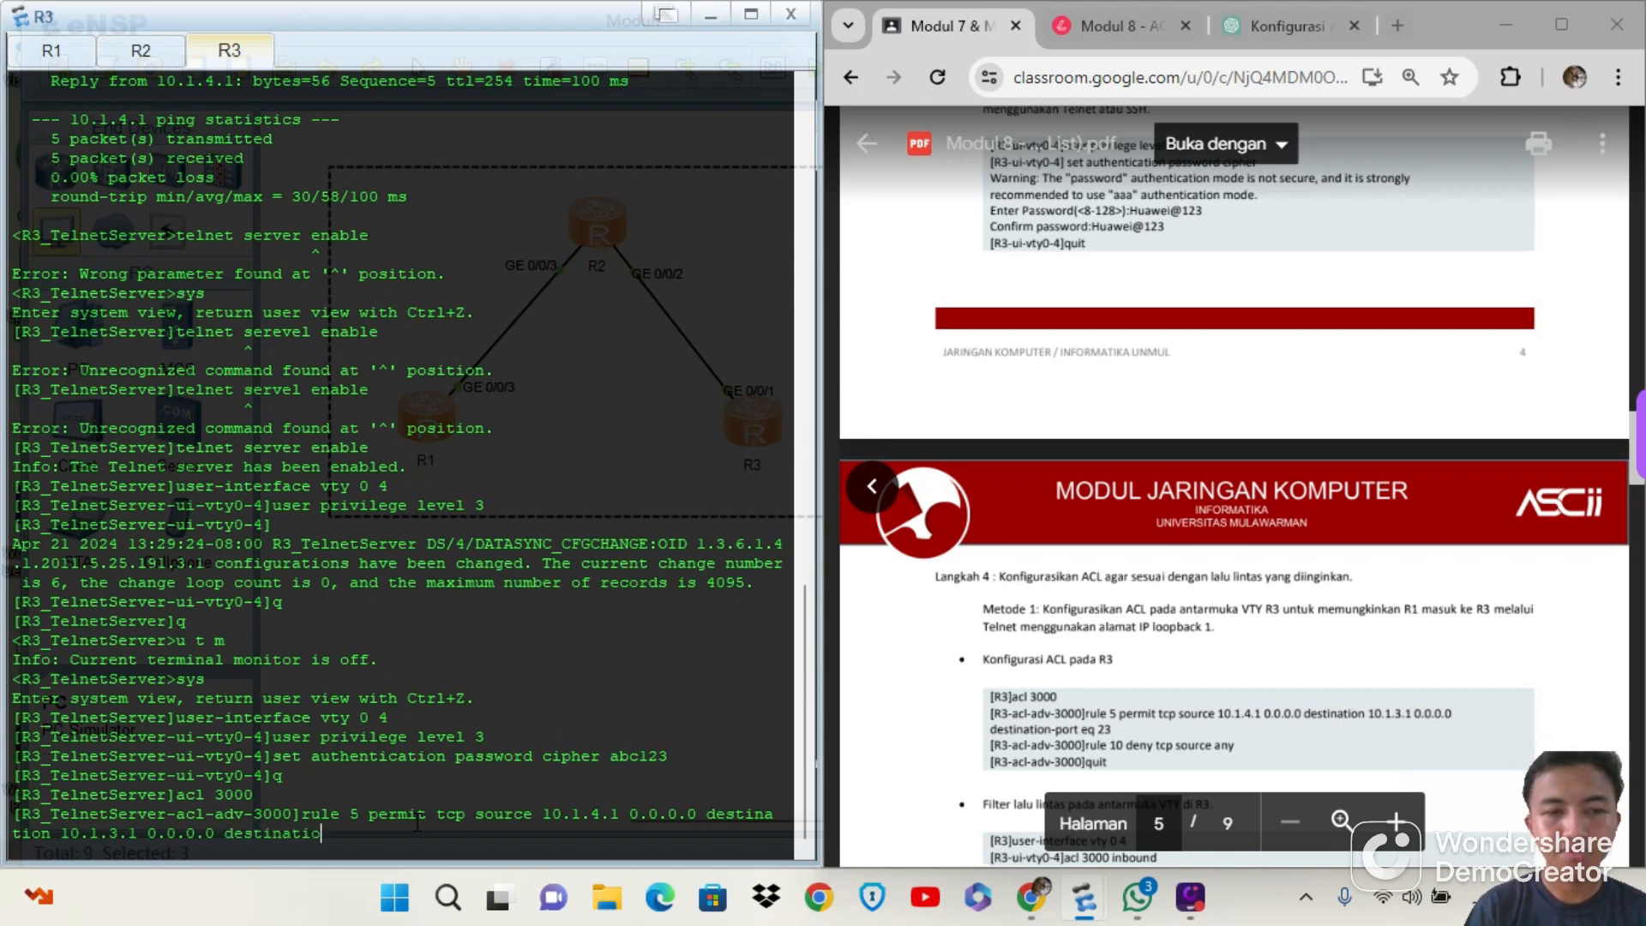
text(-)
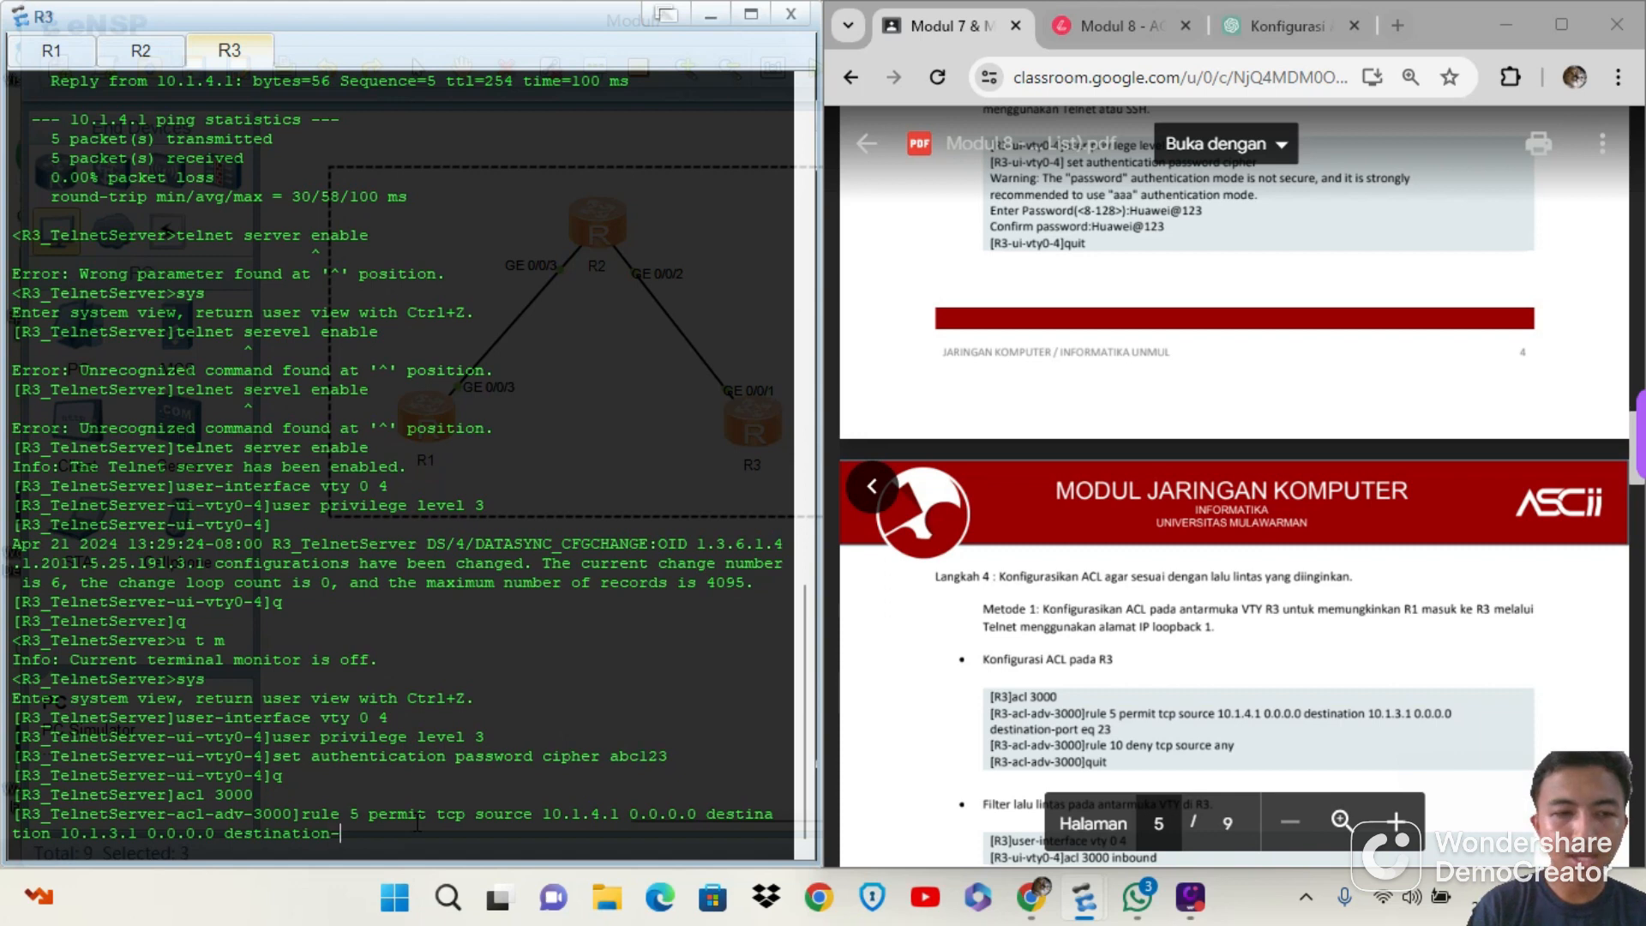
text(po)
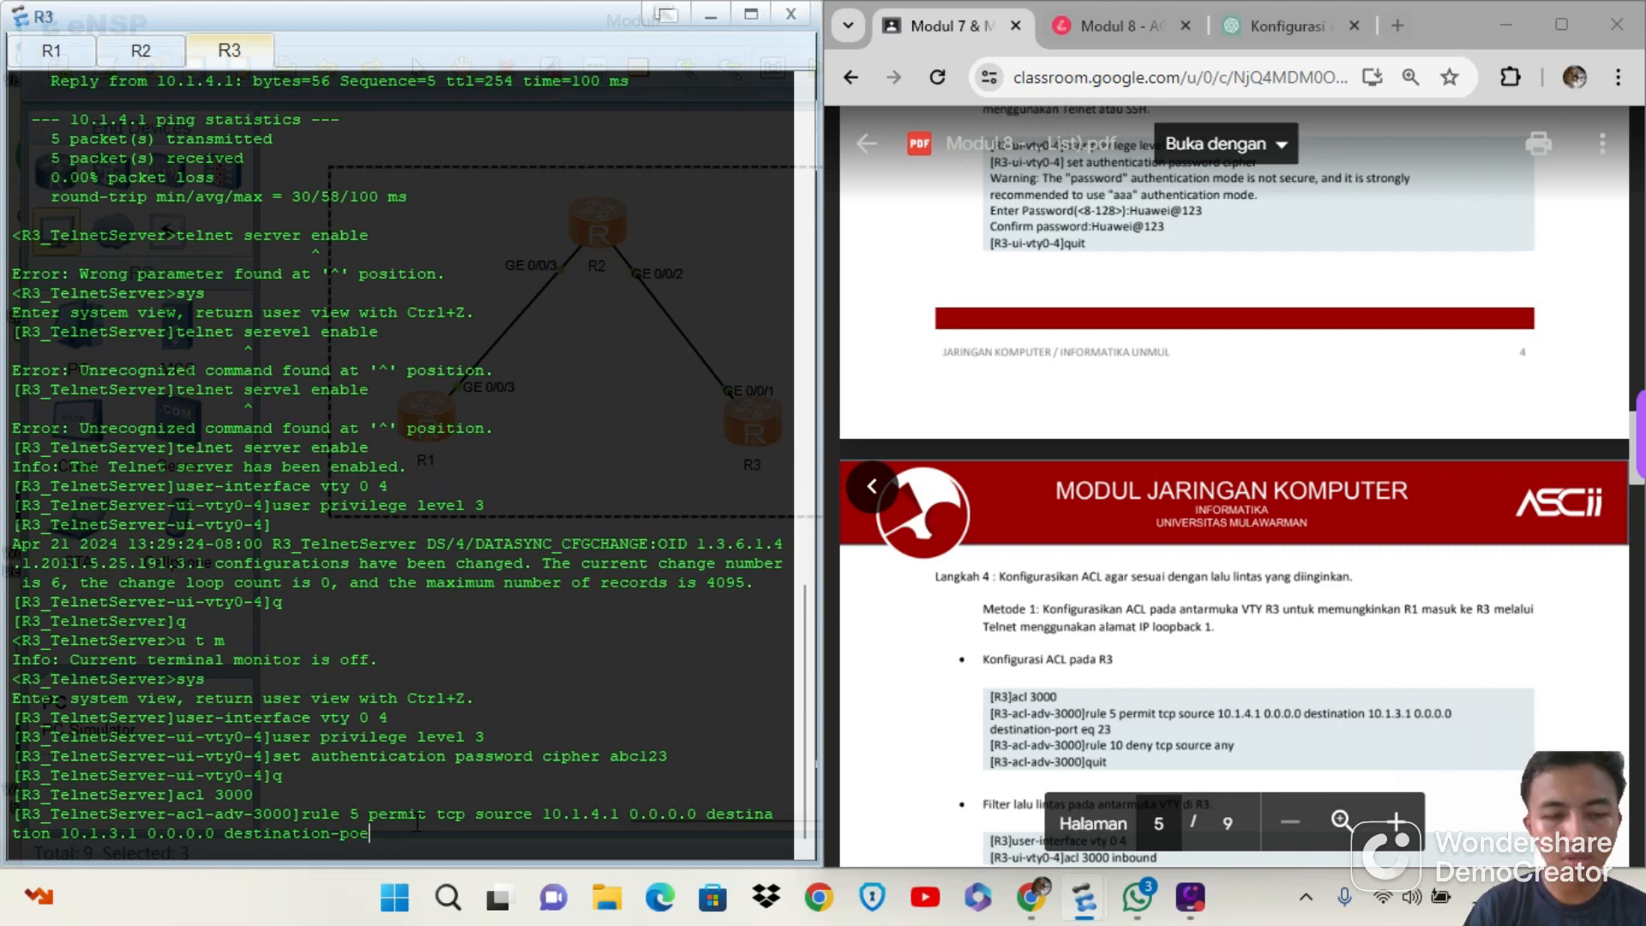
text(rt eq)
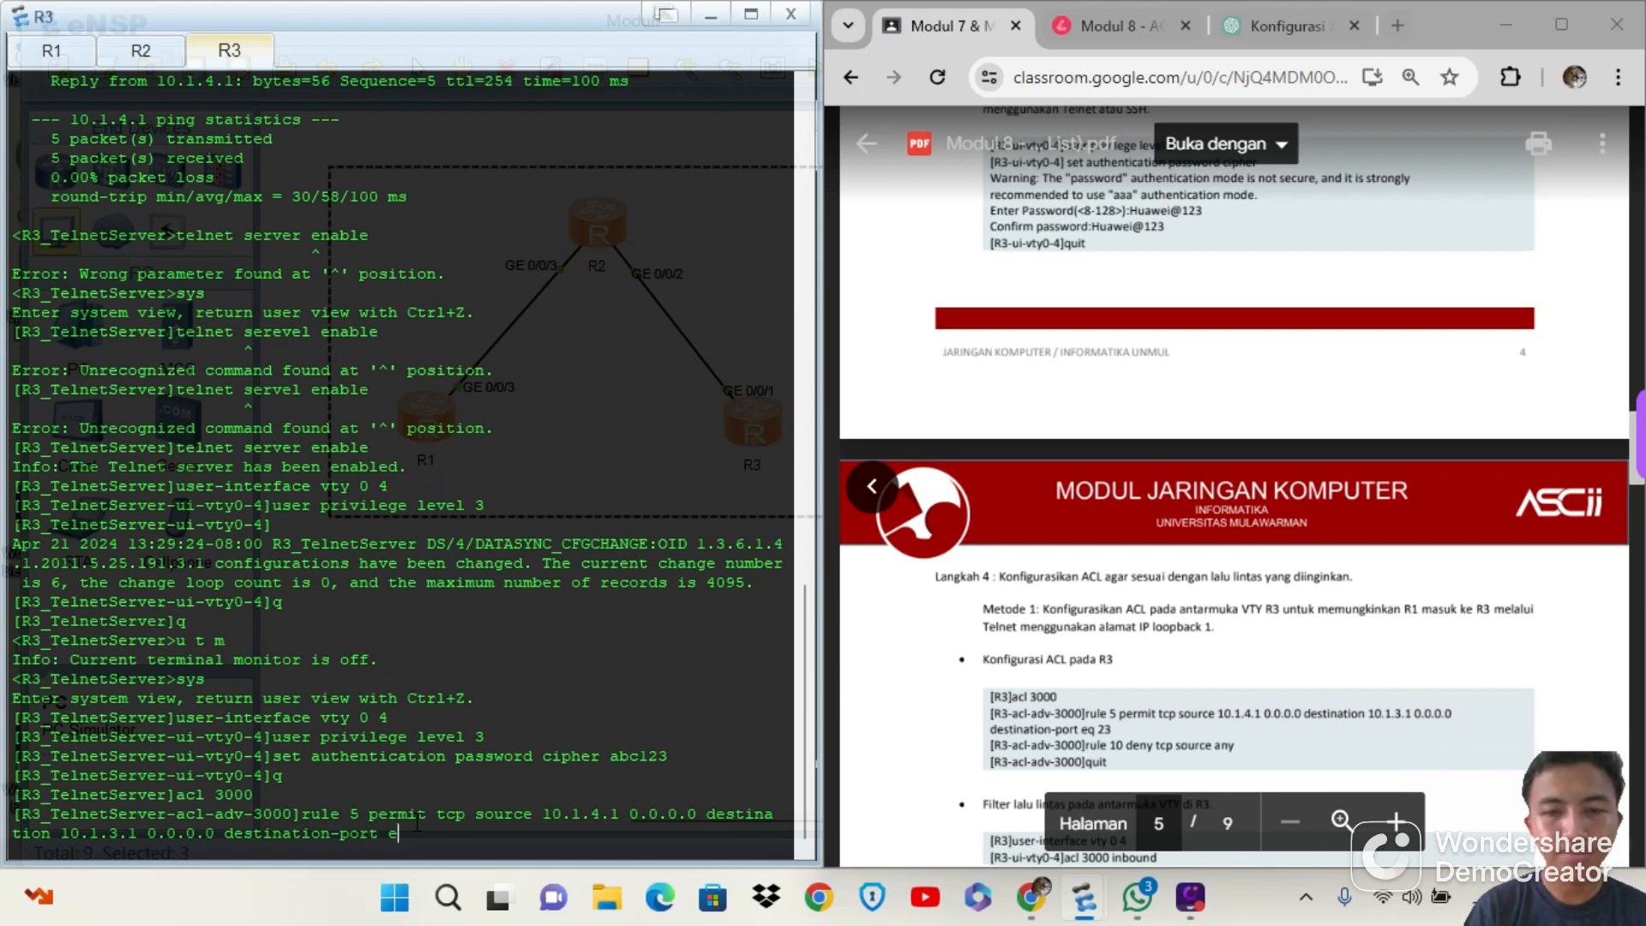
text( 23)
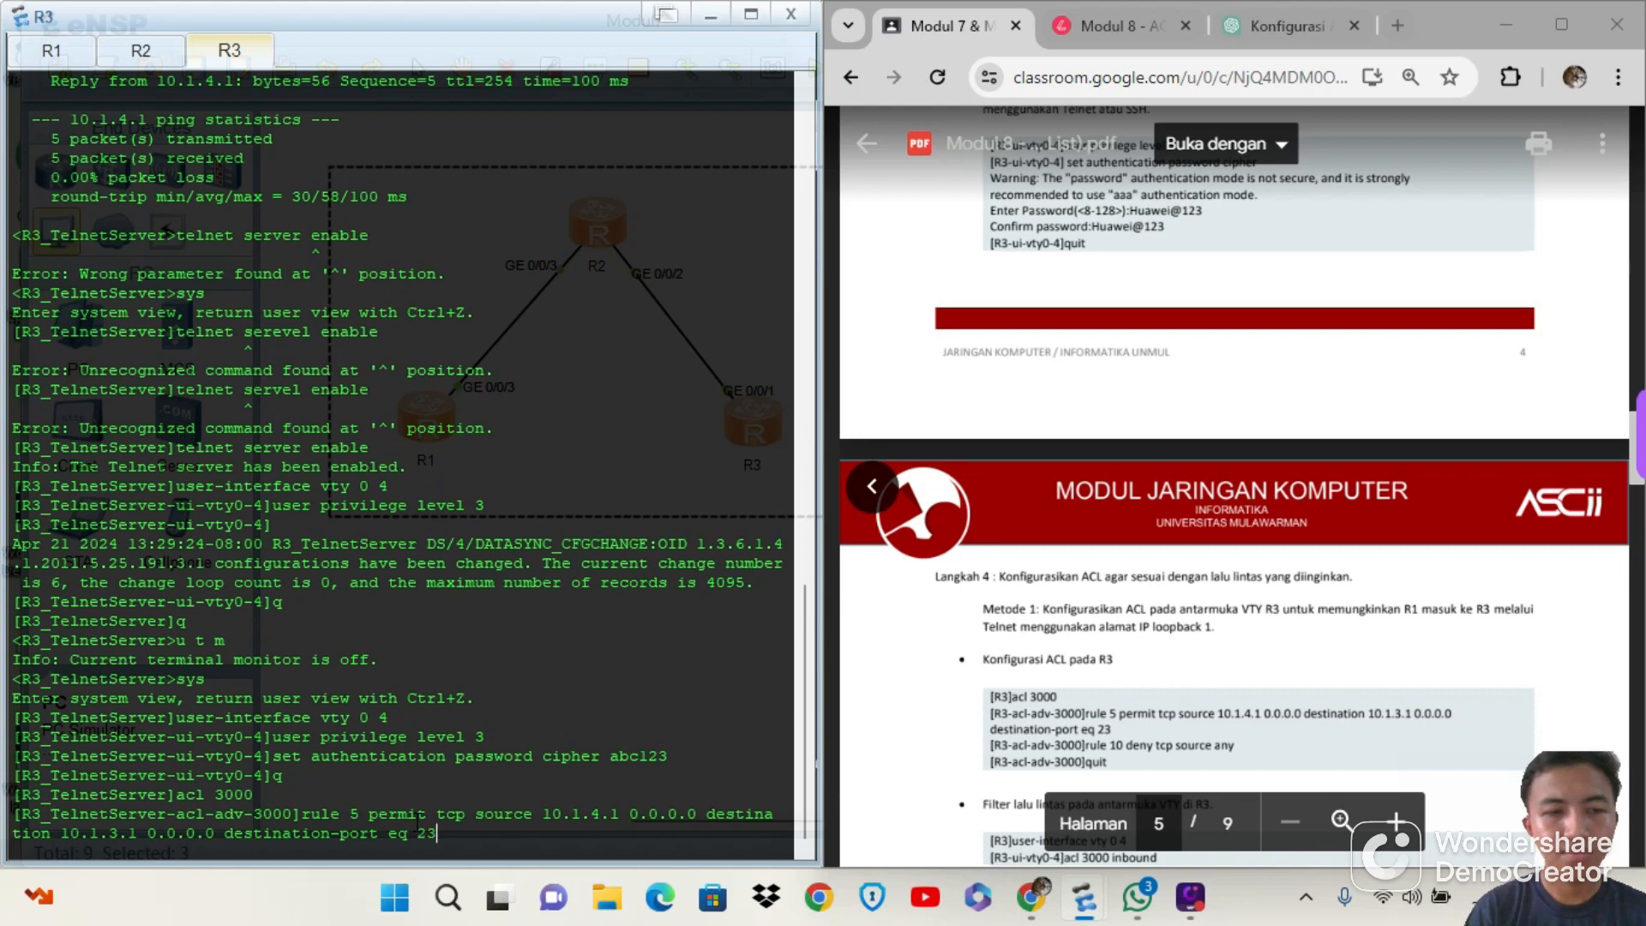
key(Return)
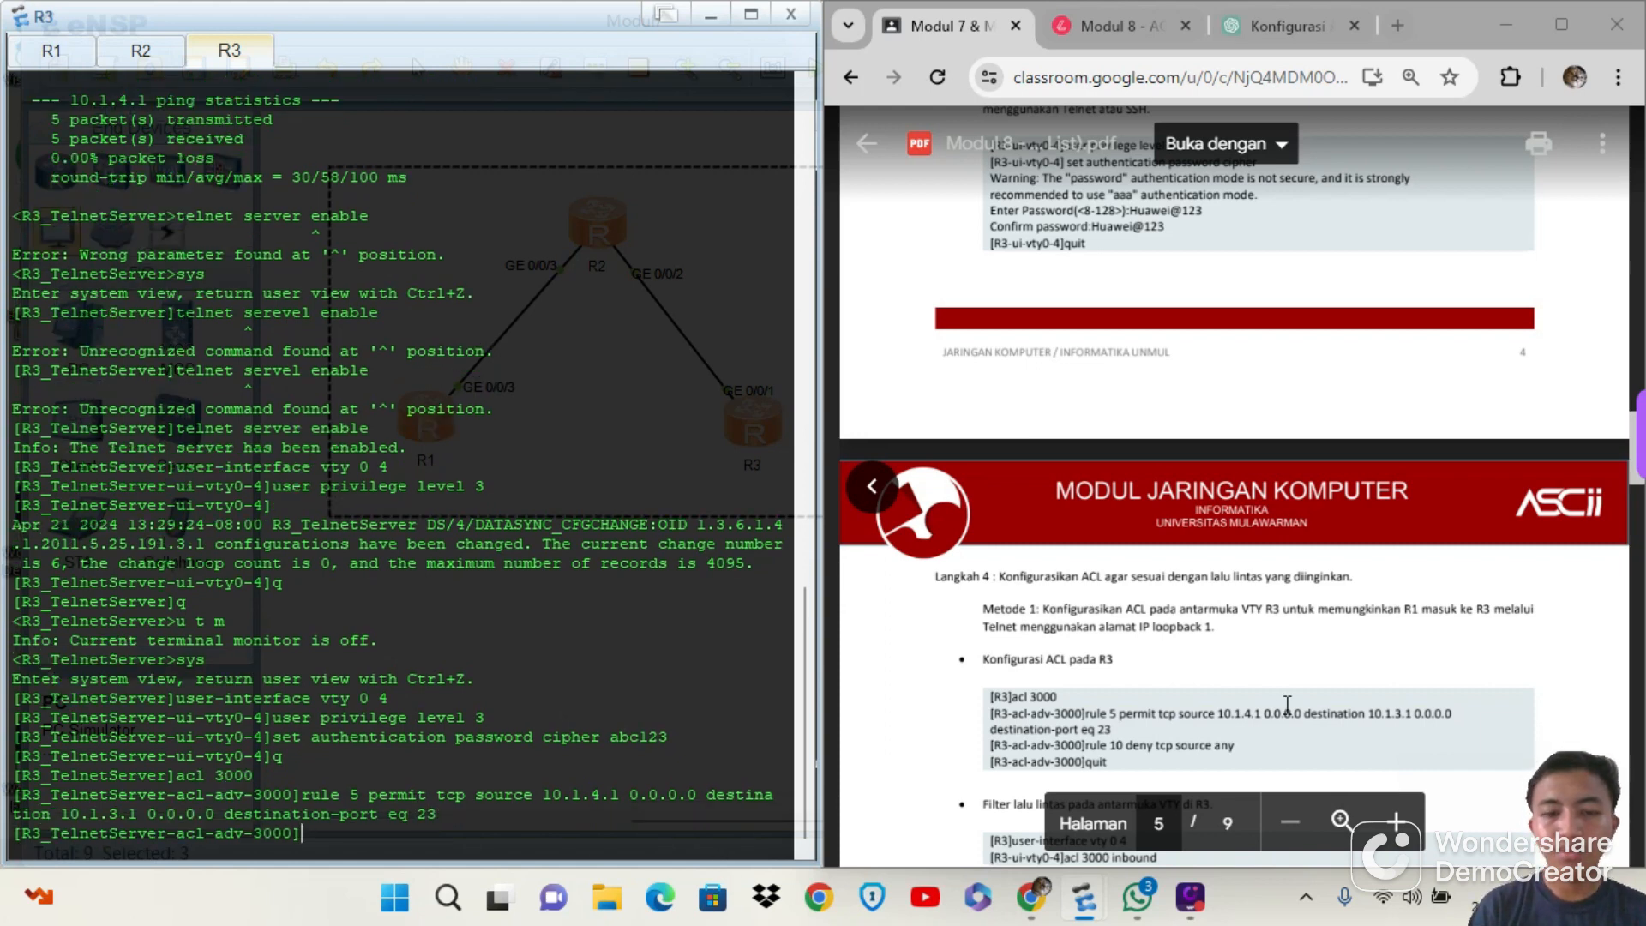
Add rule 10 to ACL 3000 on R3 to deny TCP from any source
text(rule)
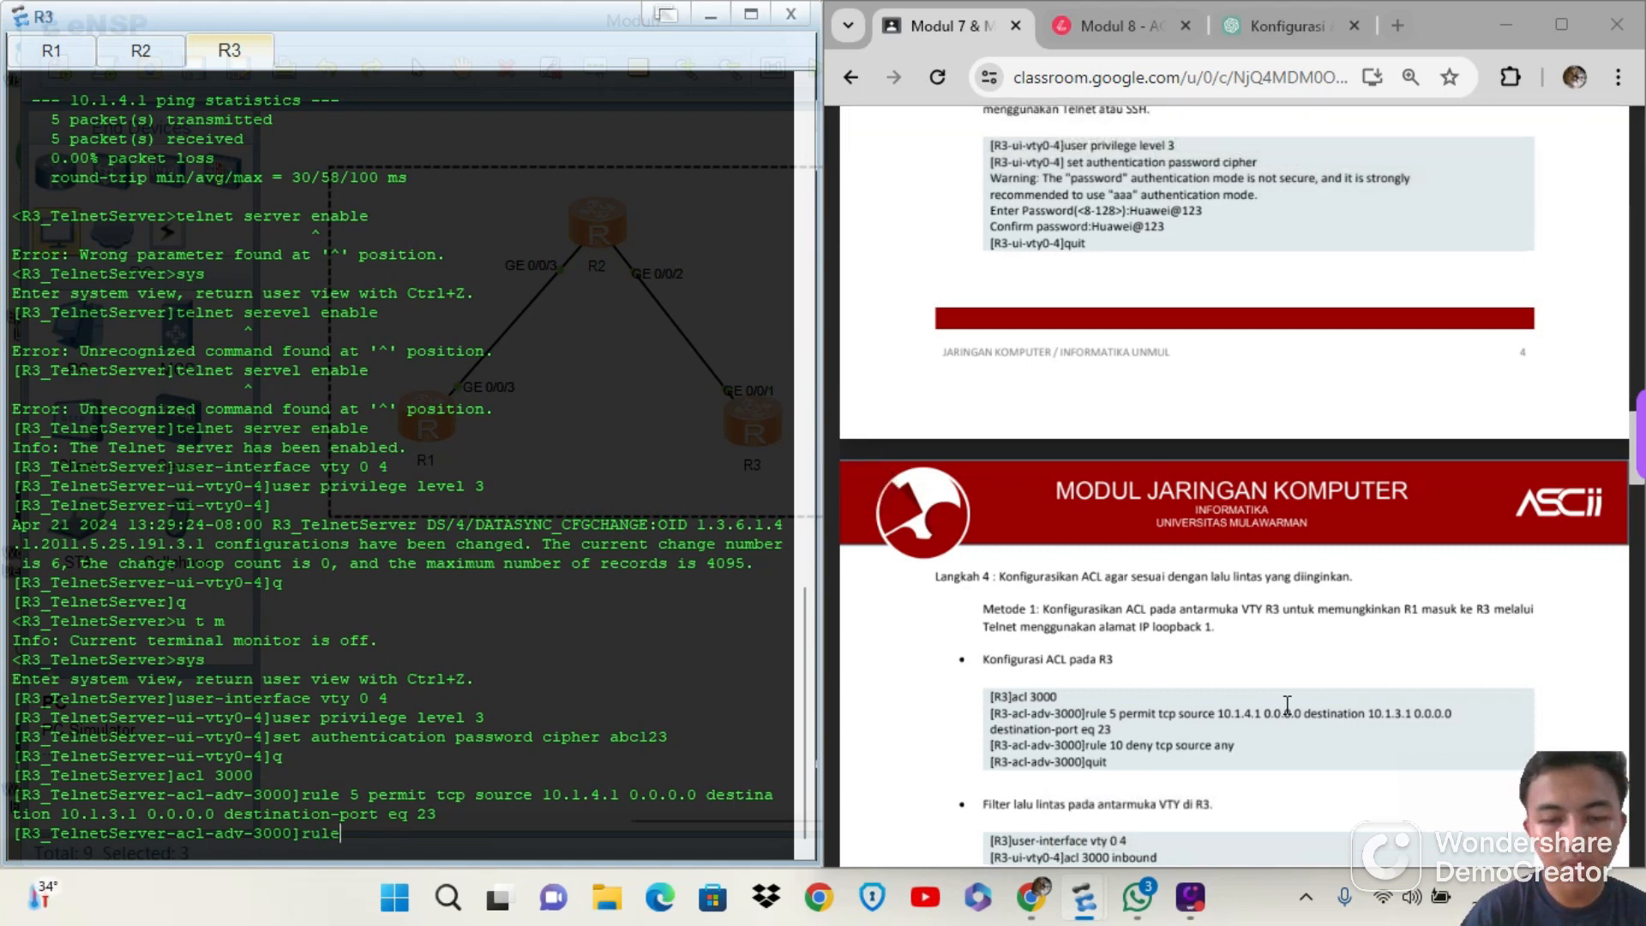
text( 10)
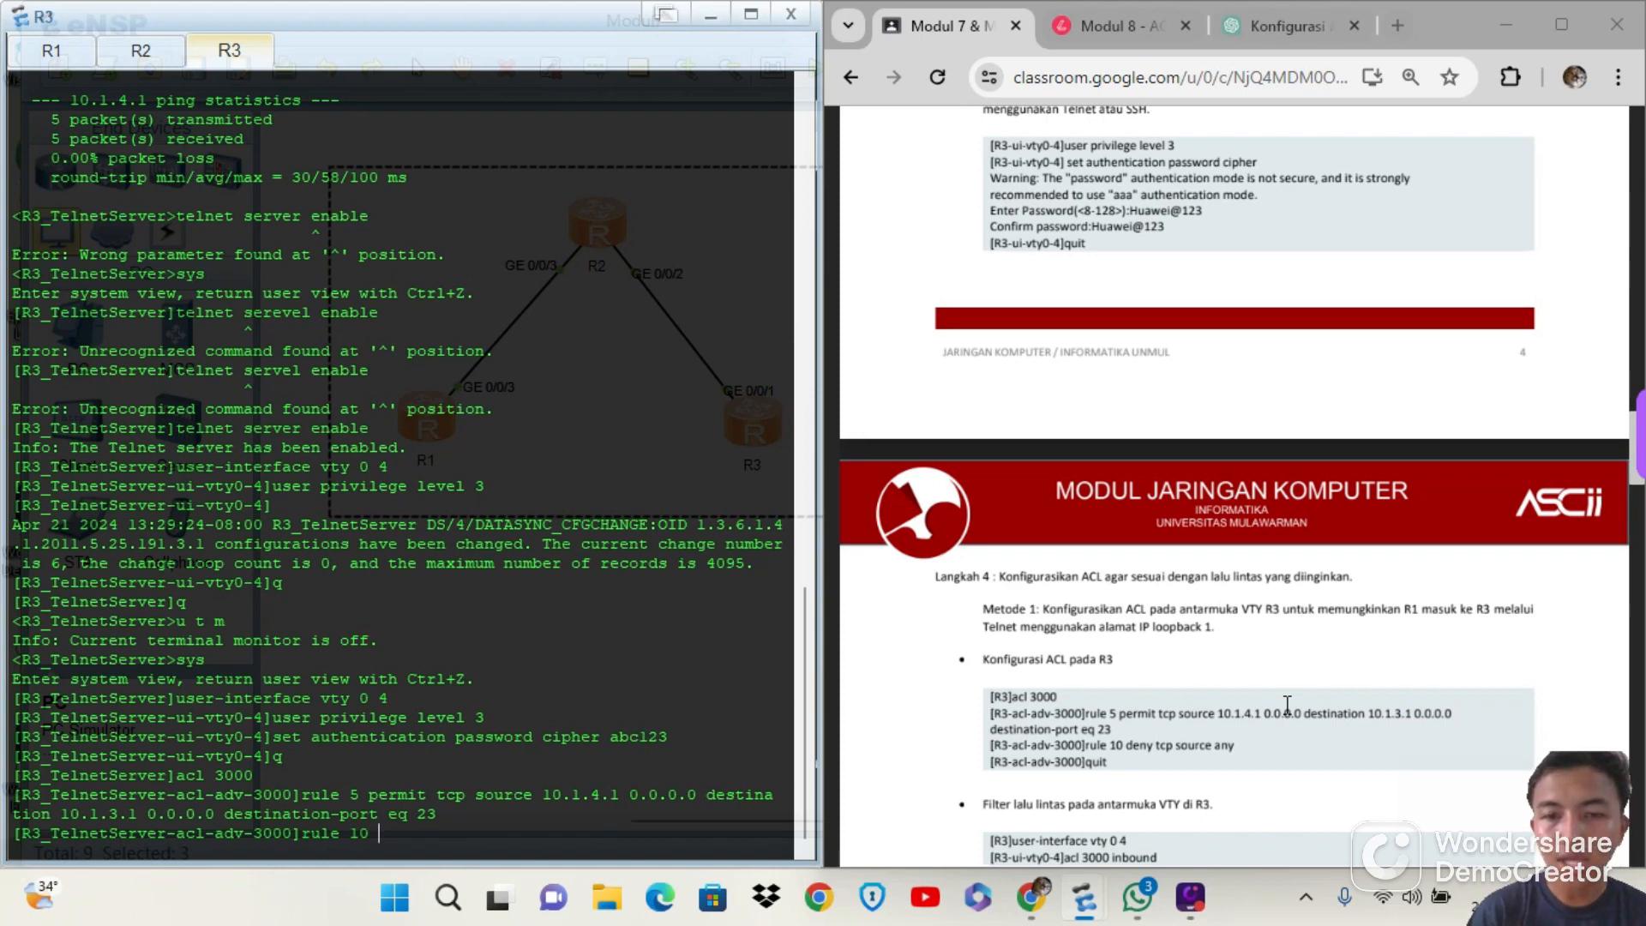
text( den)
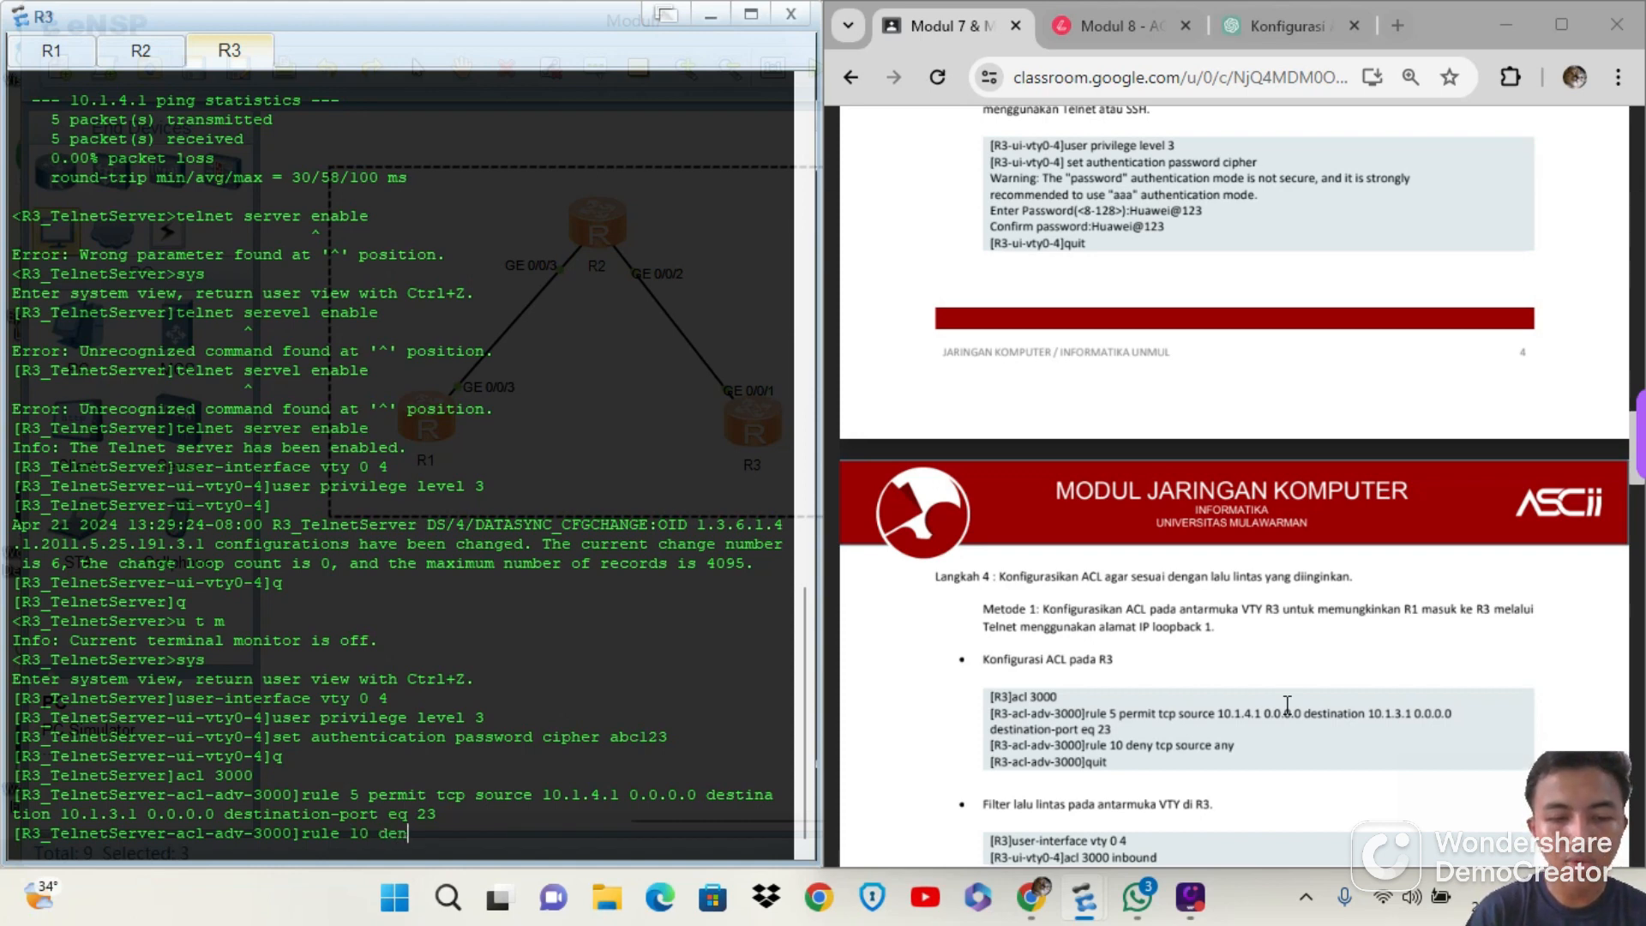
text(y tc)
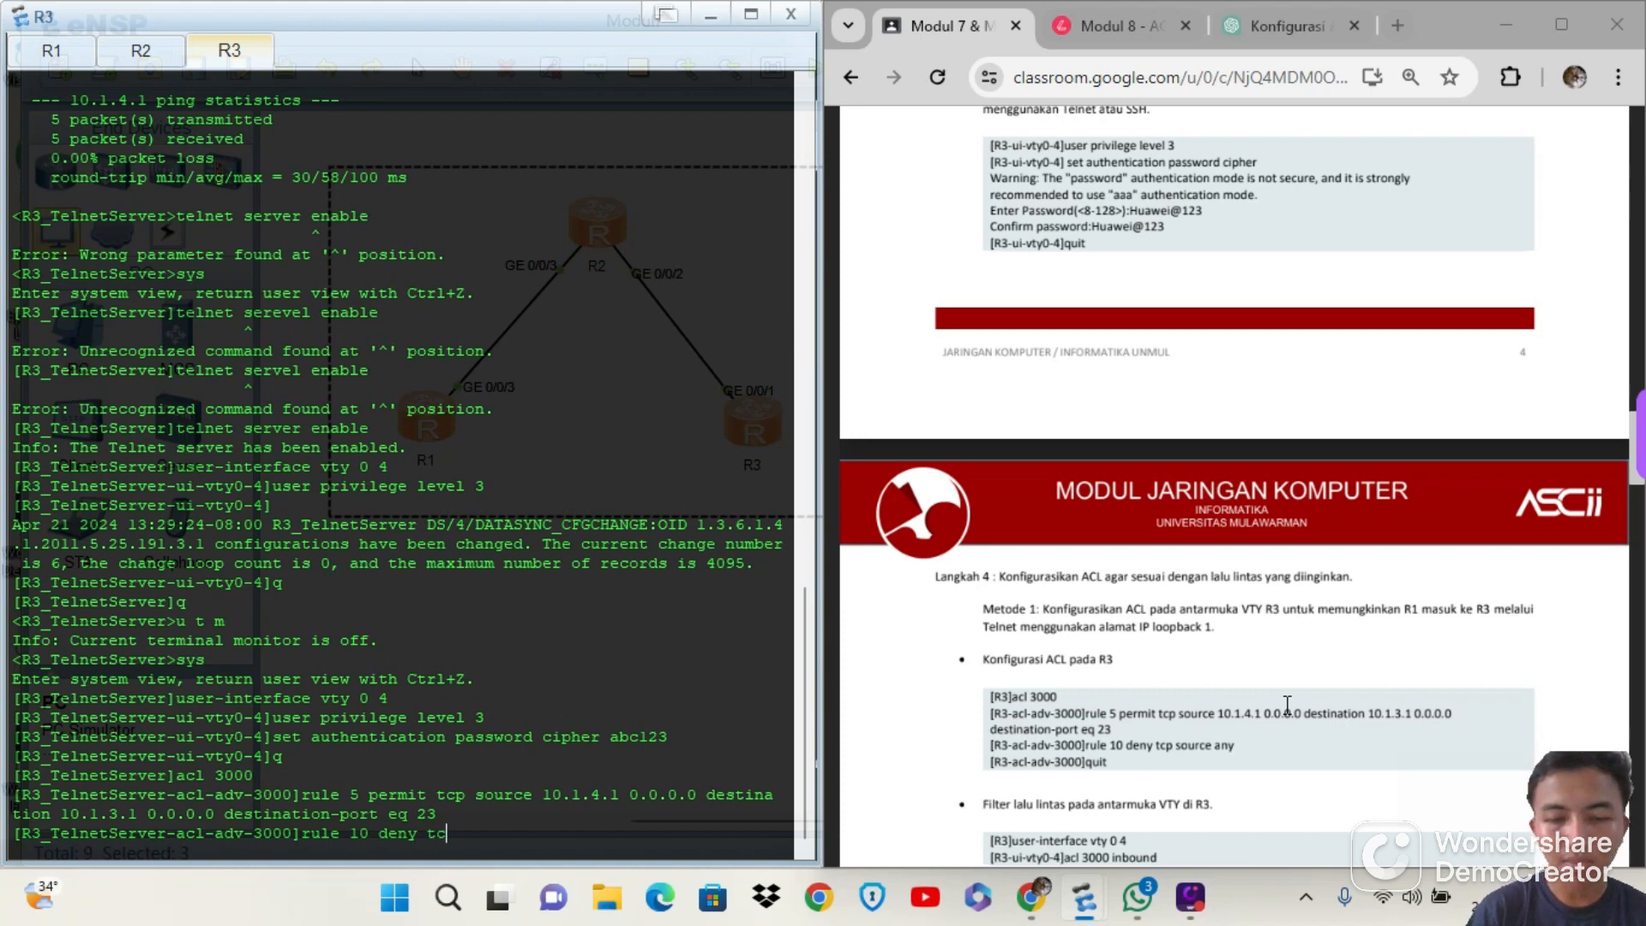
text(p sour)
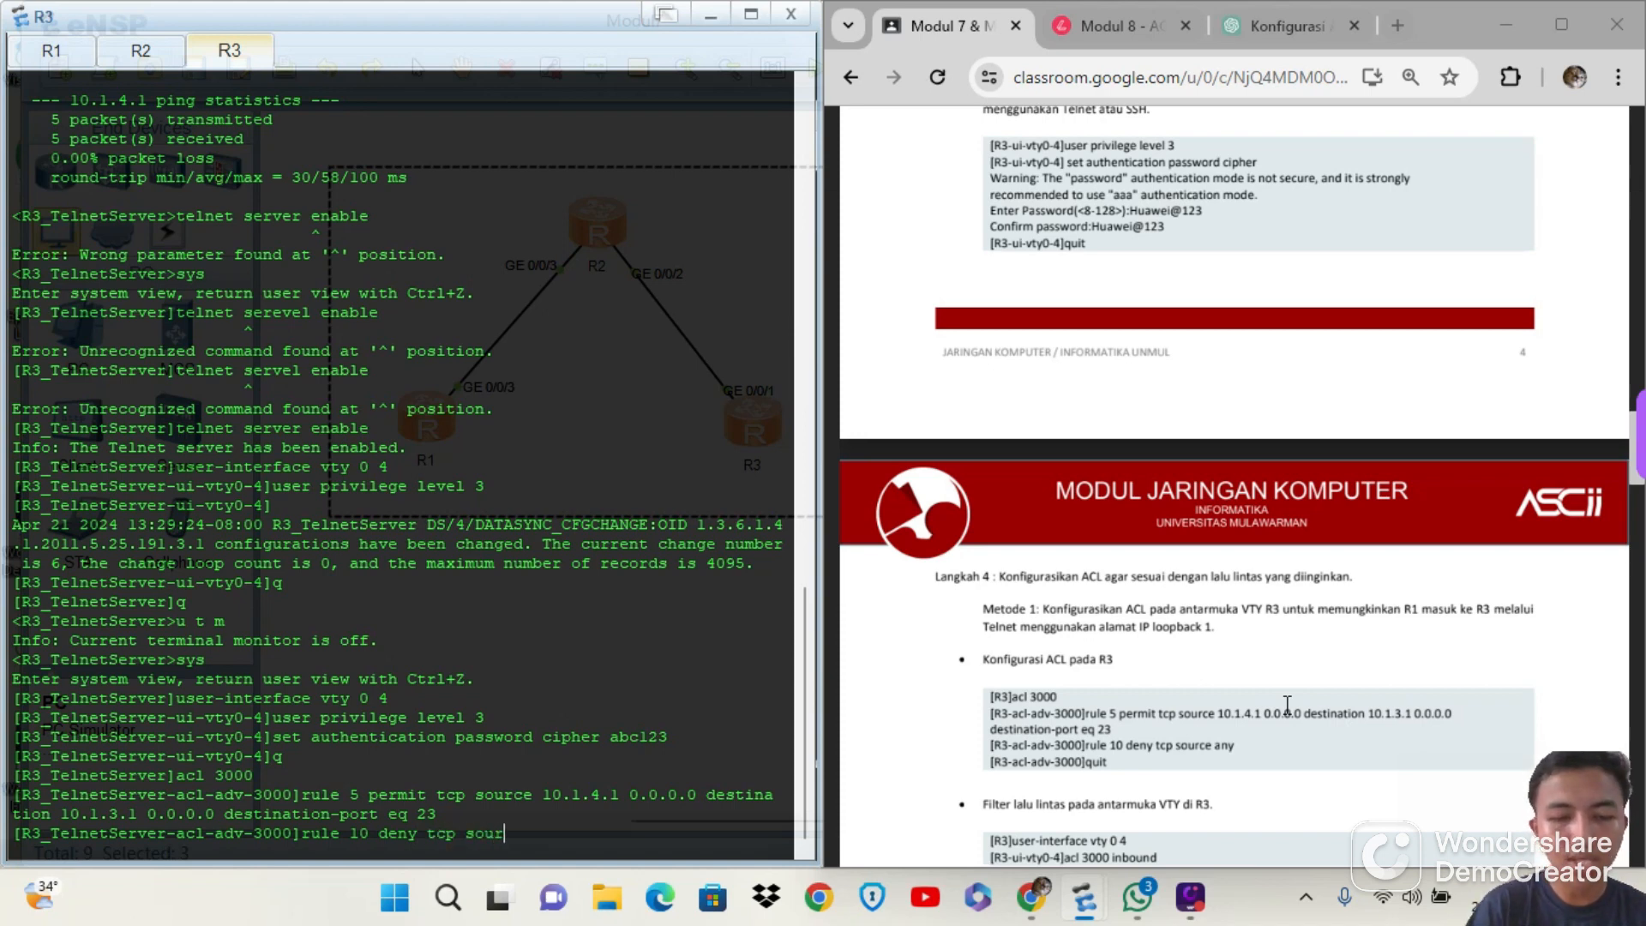
text(ce any)
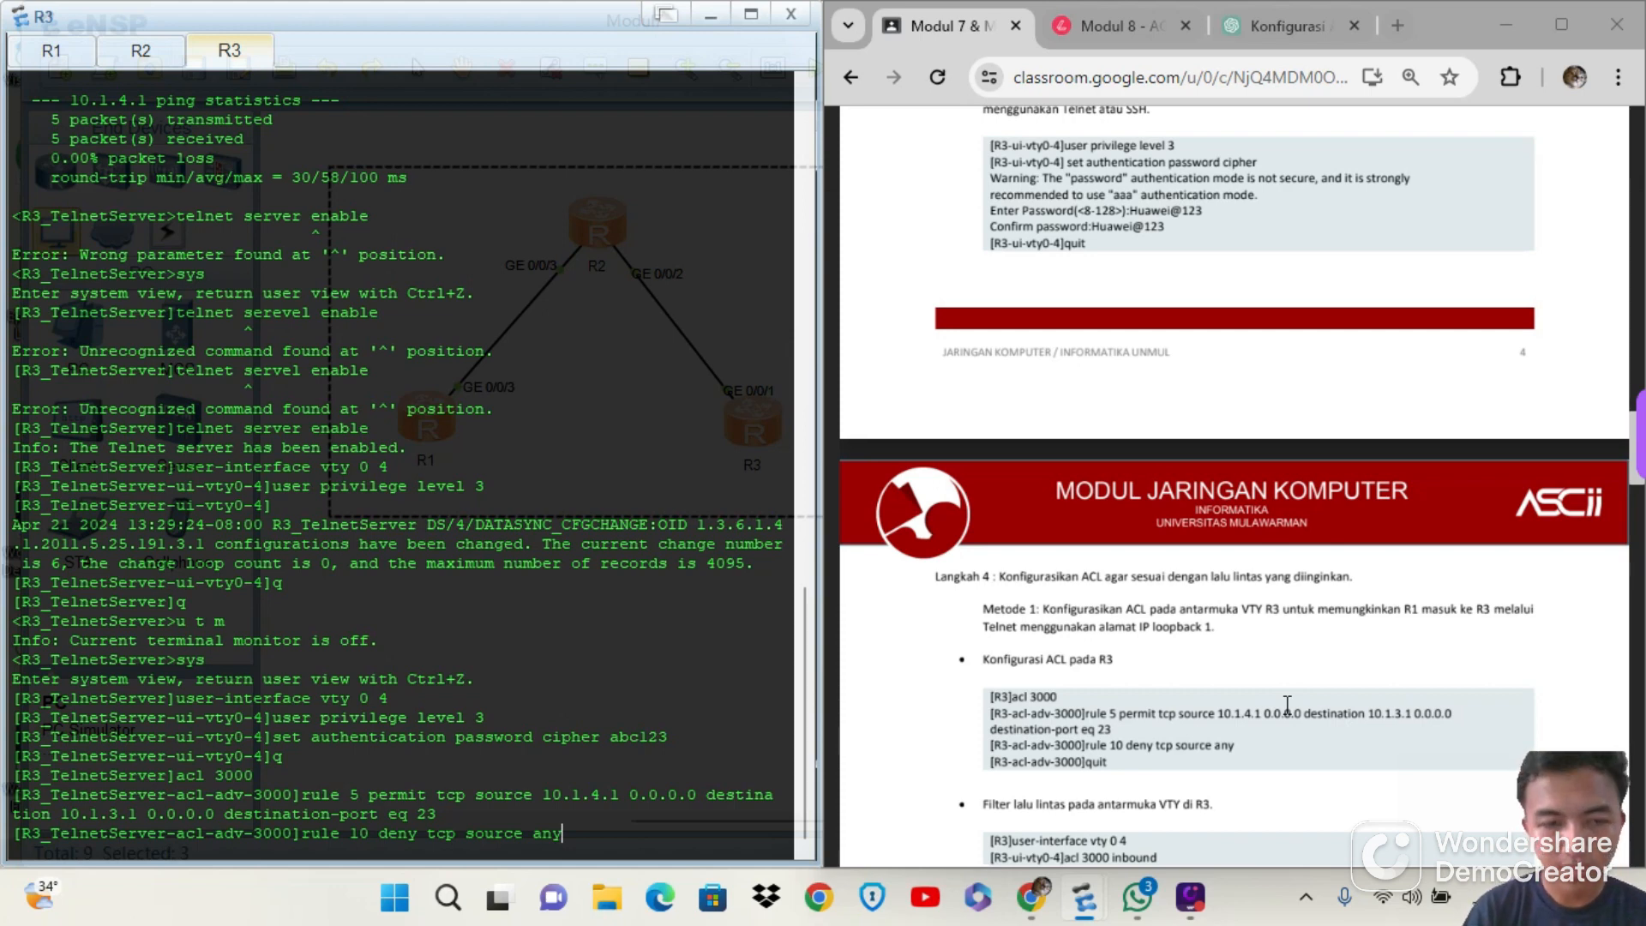
key(Return)
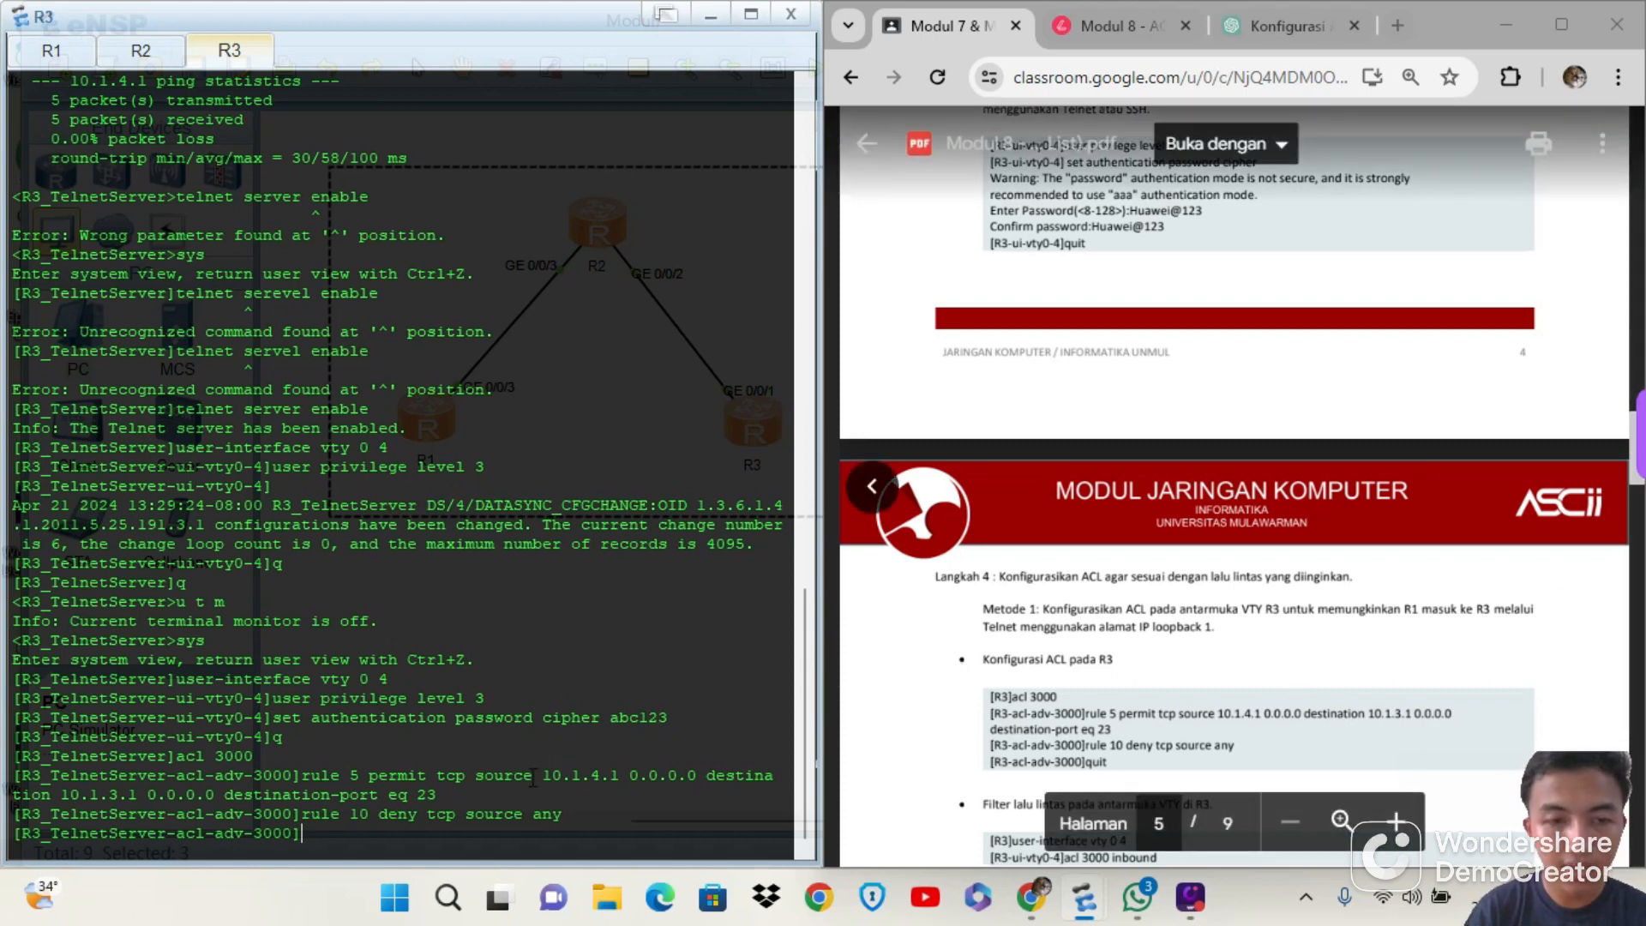
drag(543, 778, 628, 778)
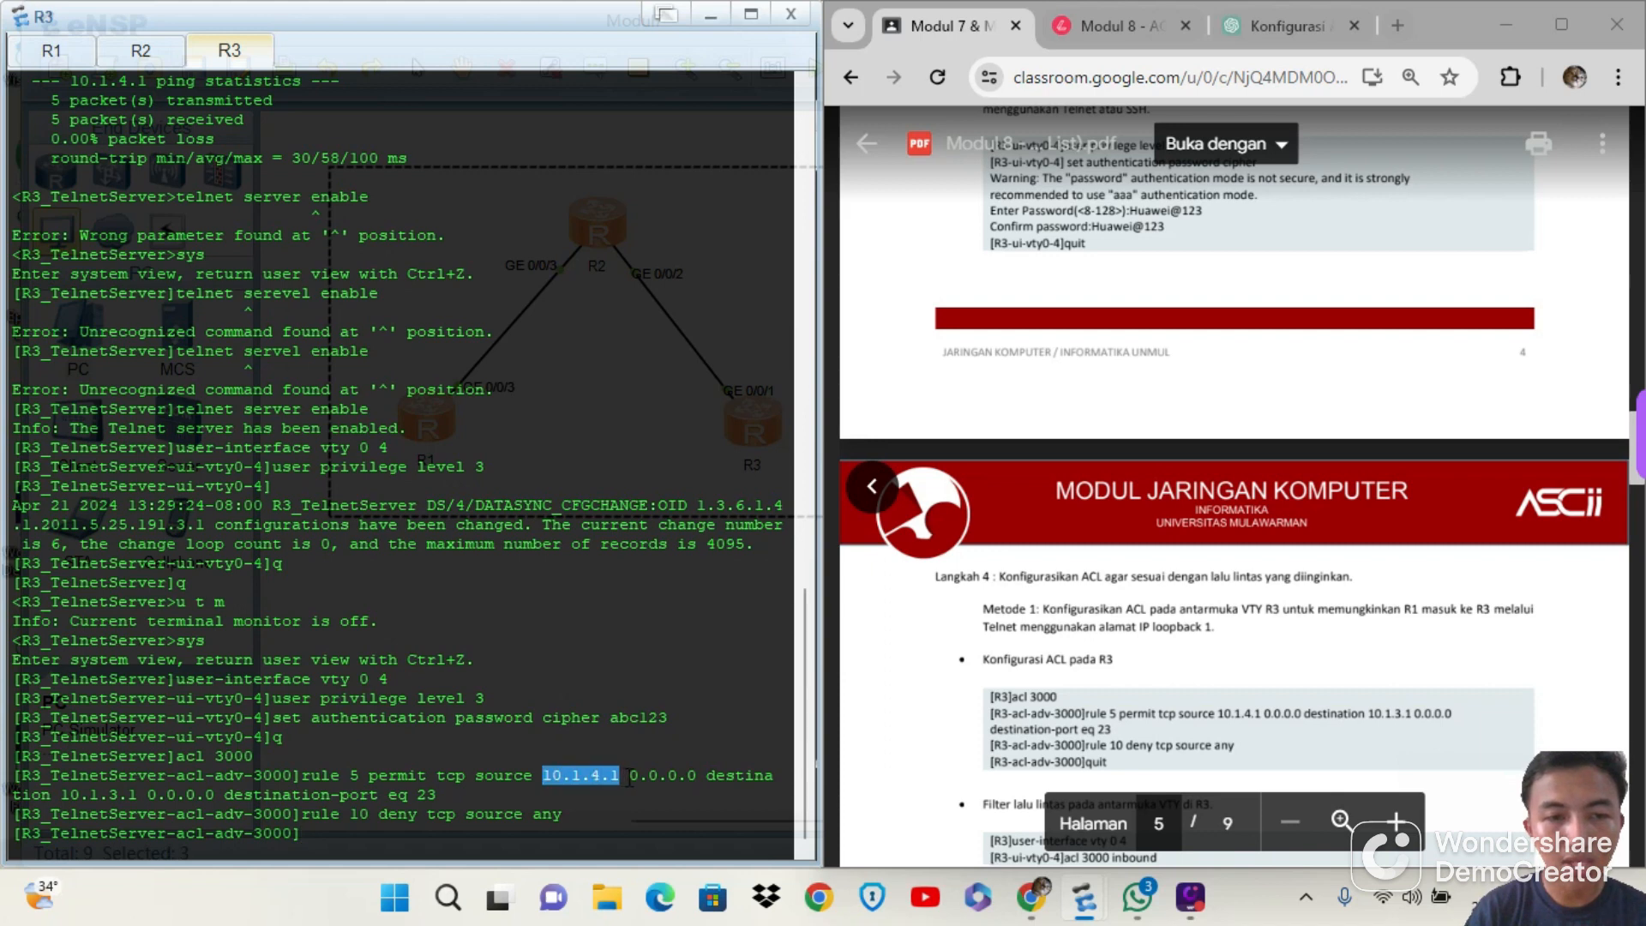
click(61, 796)
drag(61, 796, 141, 796)
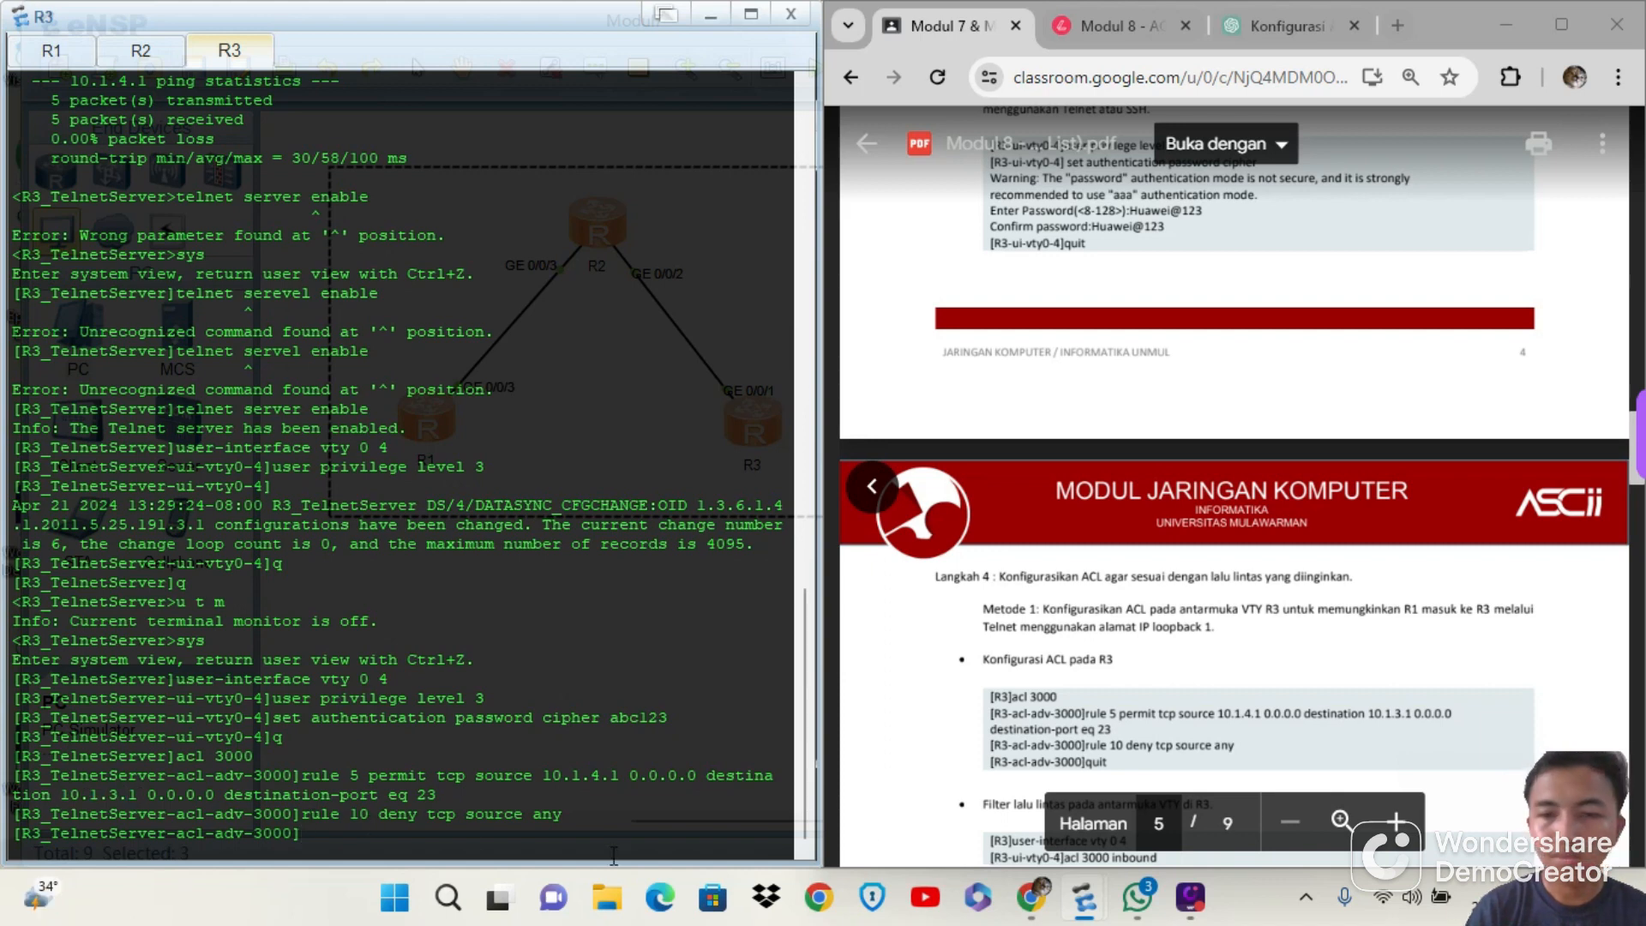
Leave the ACL 3000 view on R3 and enter the VTY view with user-interface vty 0 4
scroll(1089, 714, down, 2)
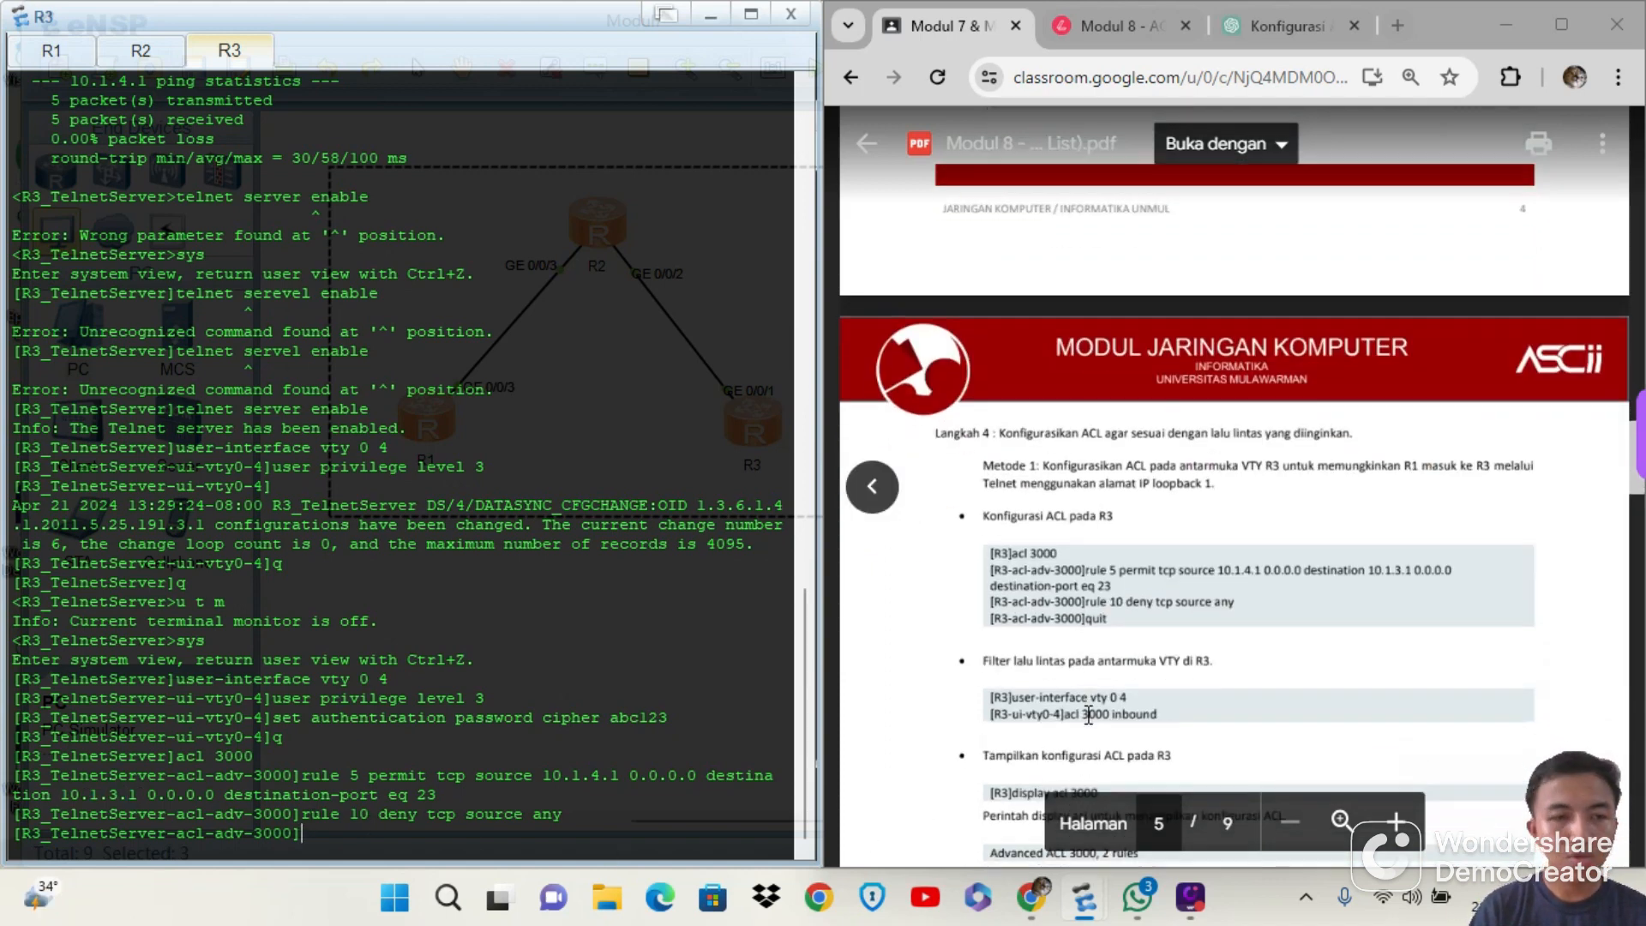
text(q)
key(Return)
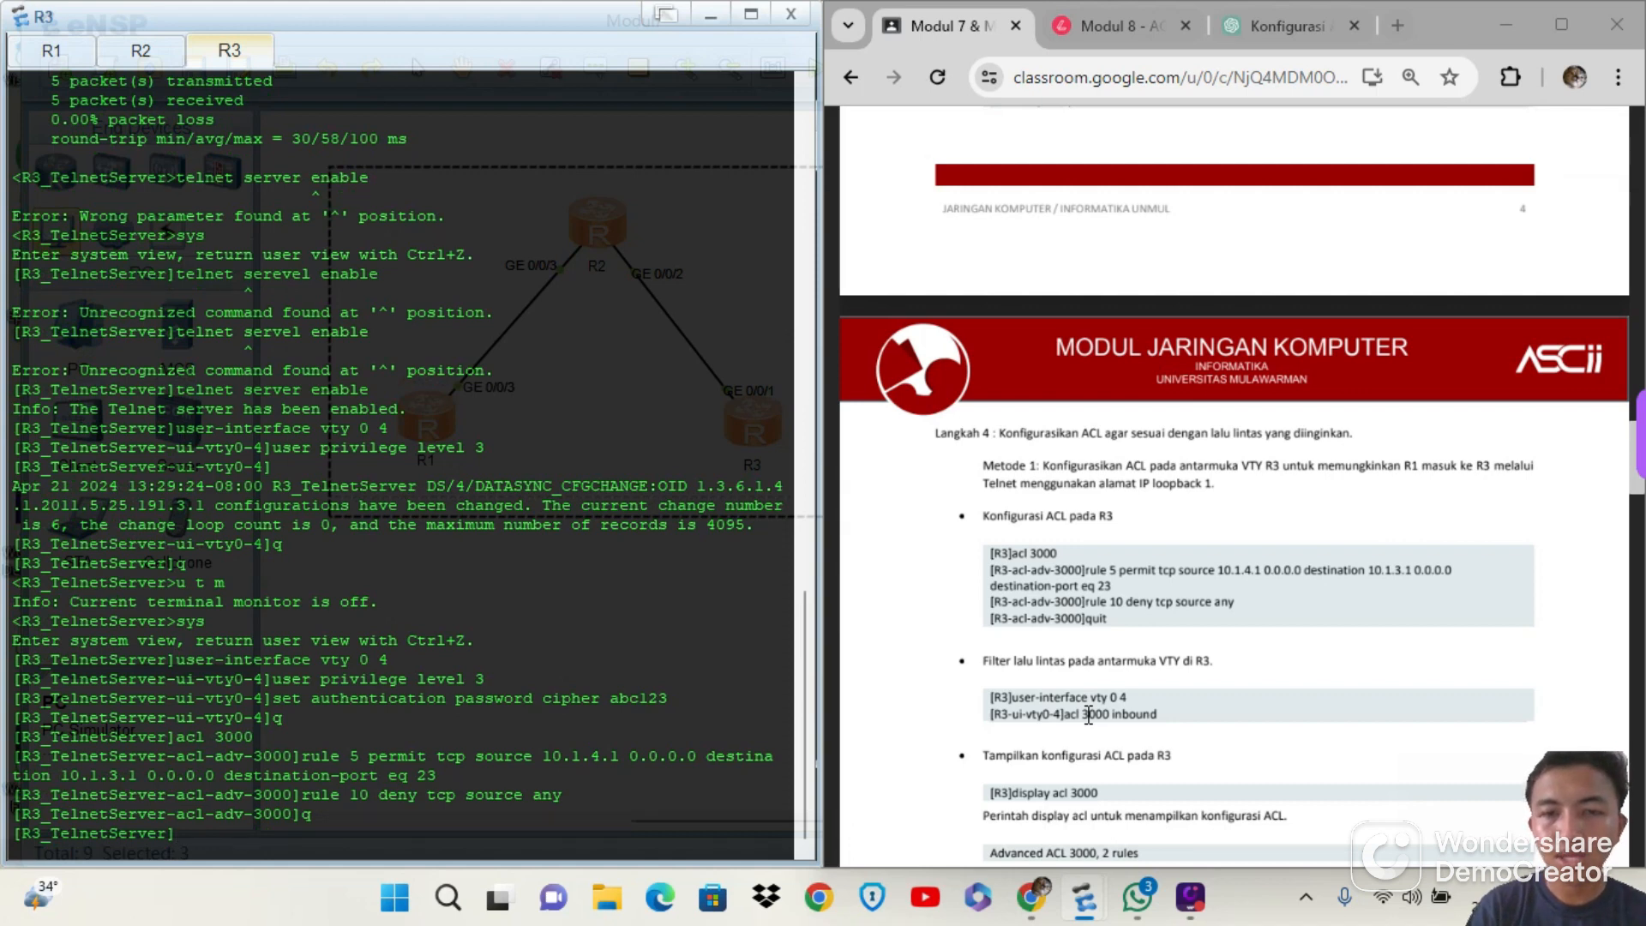
text(use)
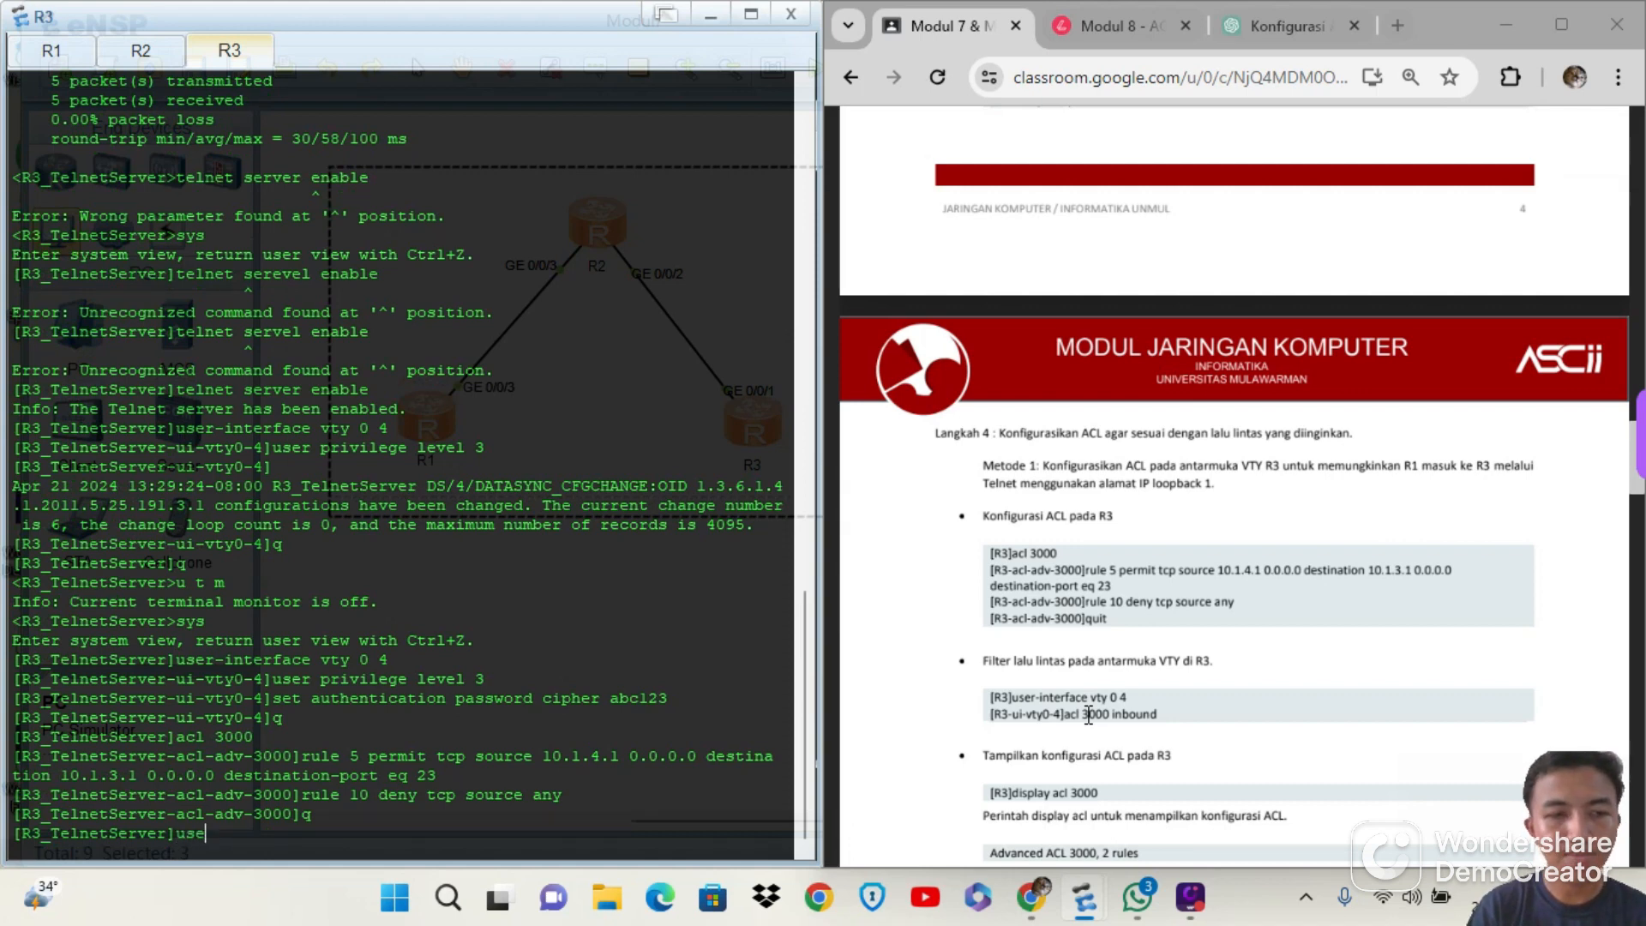
text(r-int)
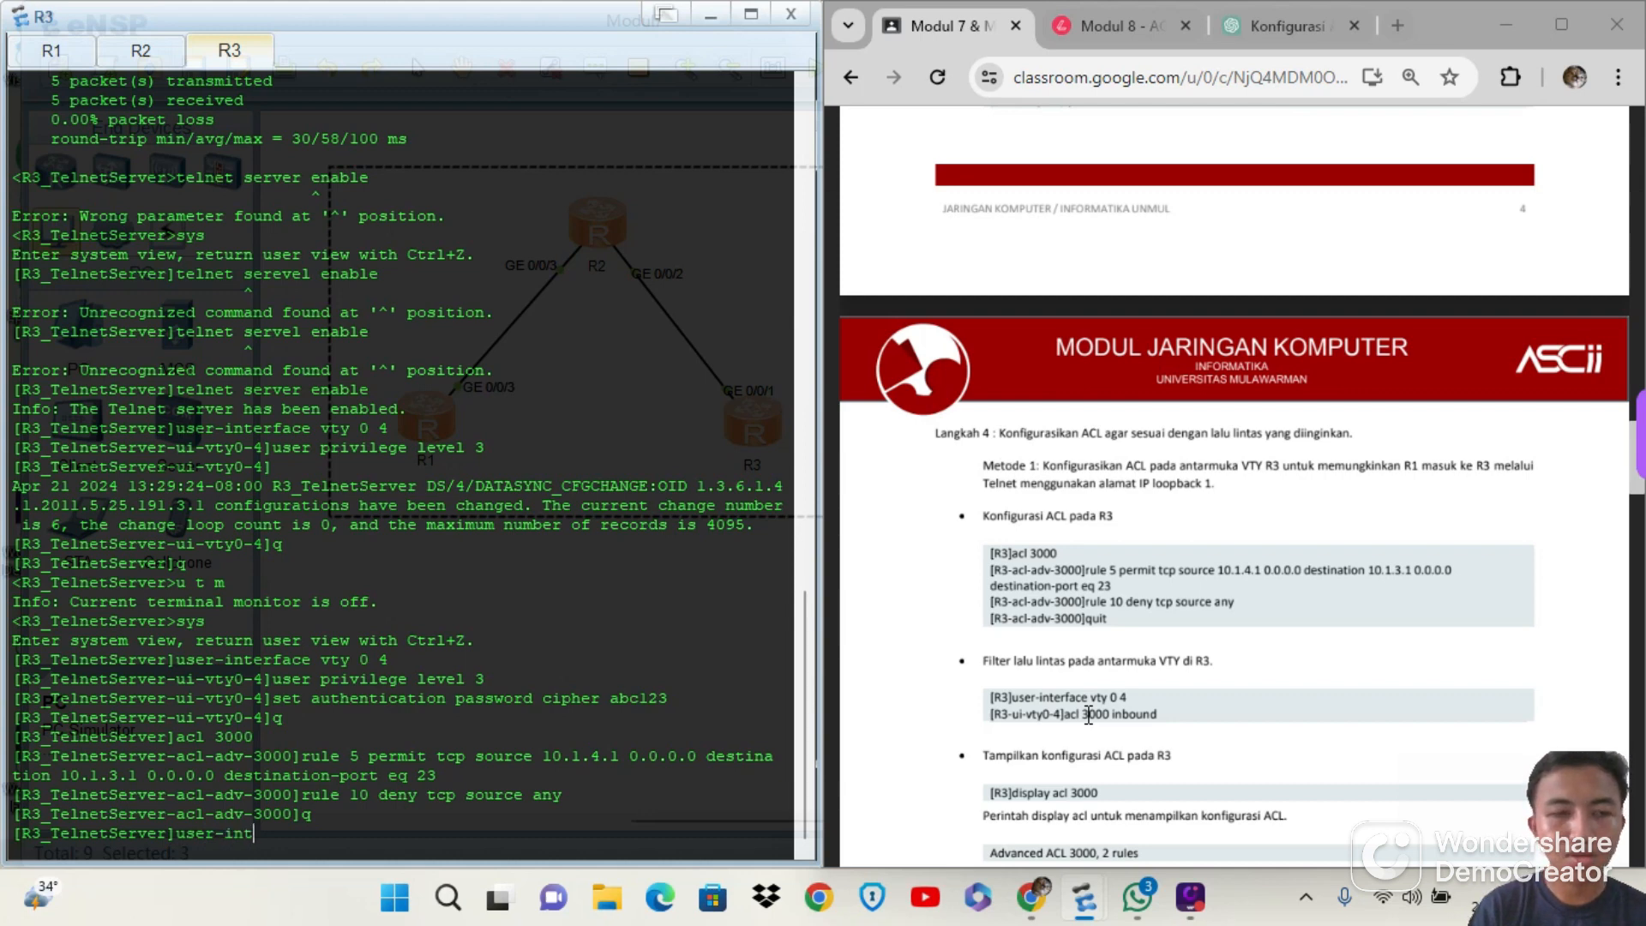
text(erface)
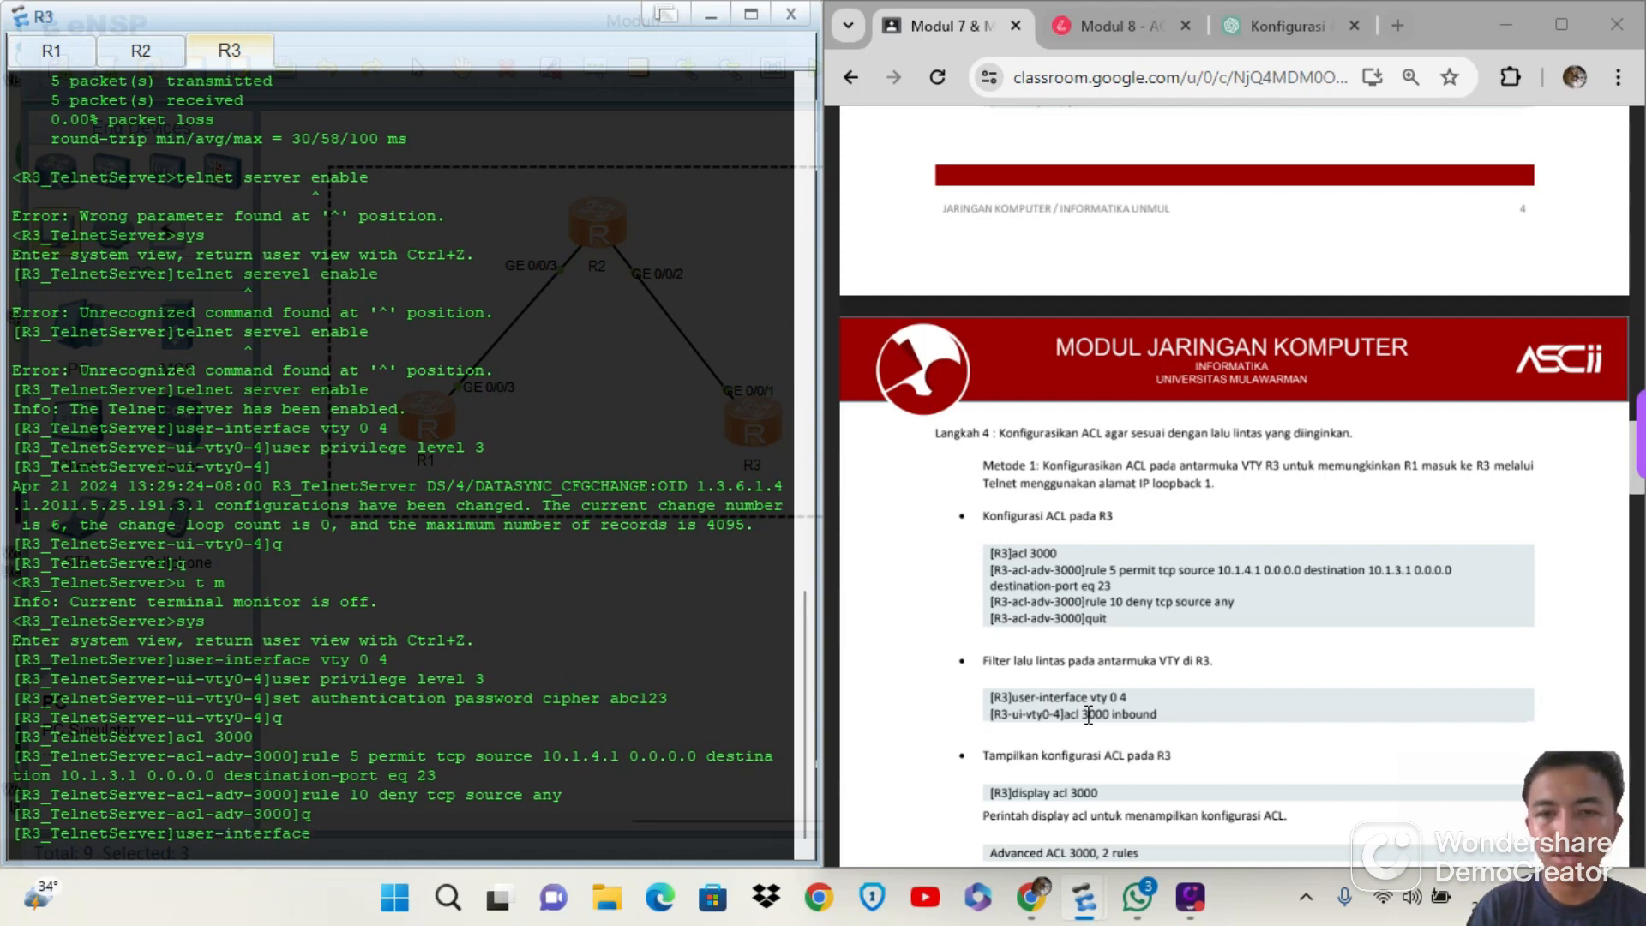
text( vty 0)
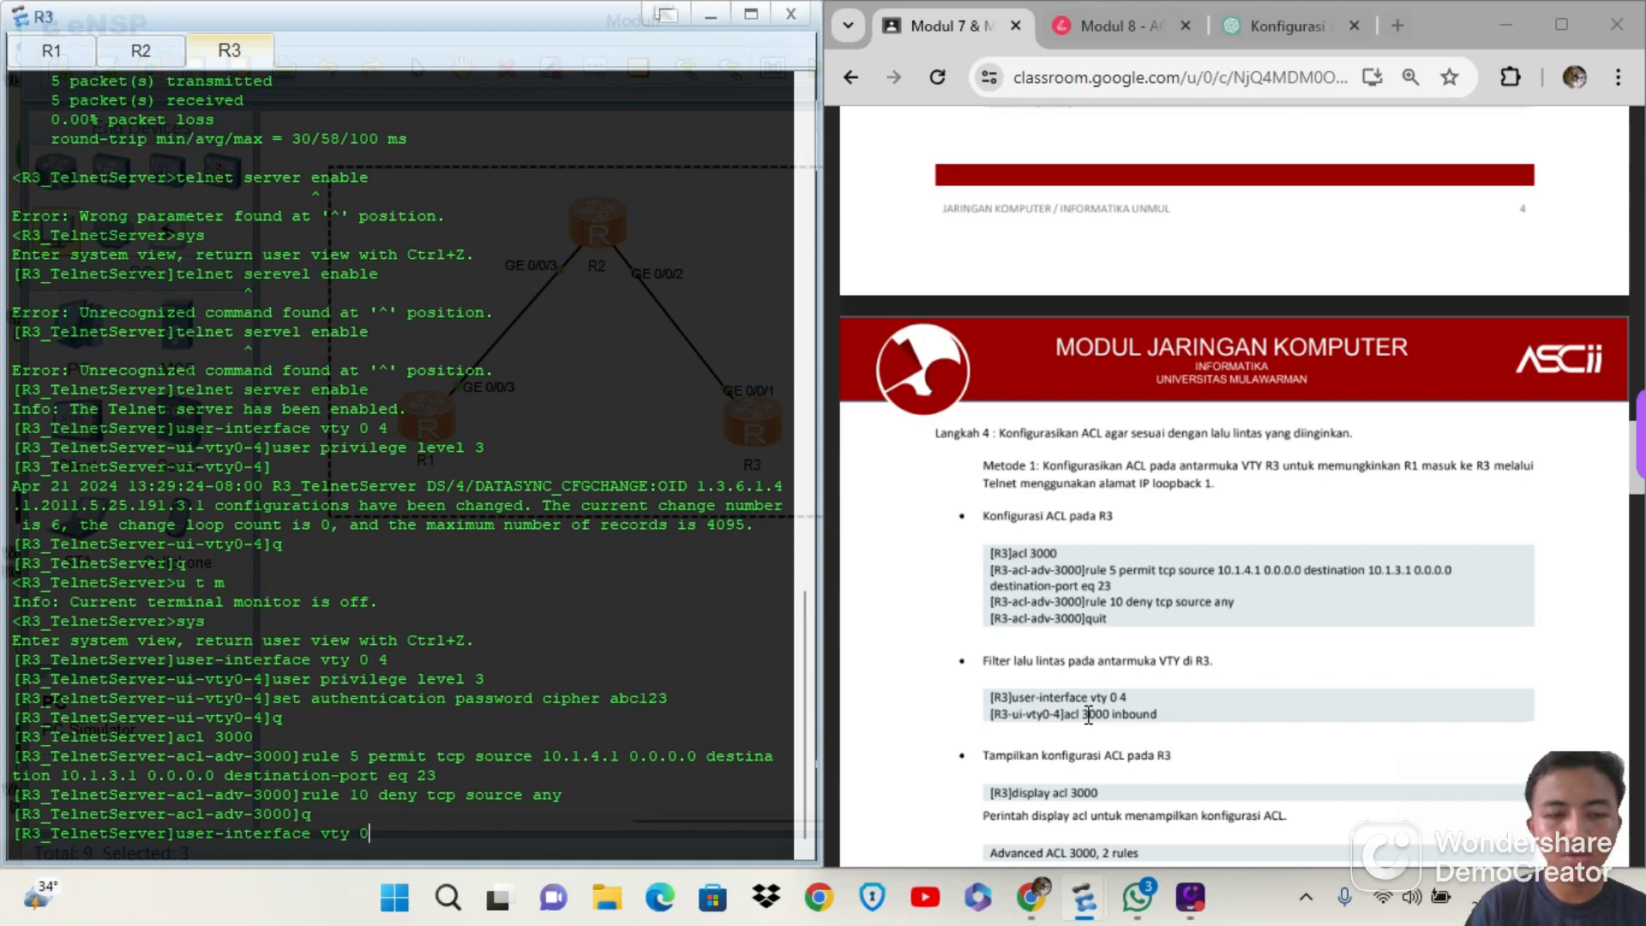
text( 4)
key(Return)
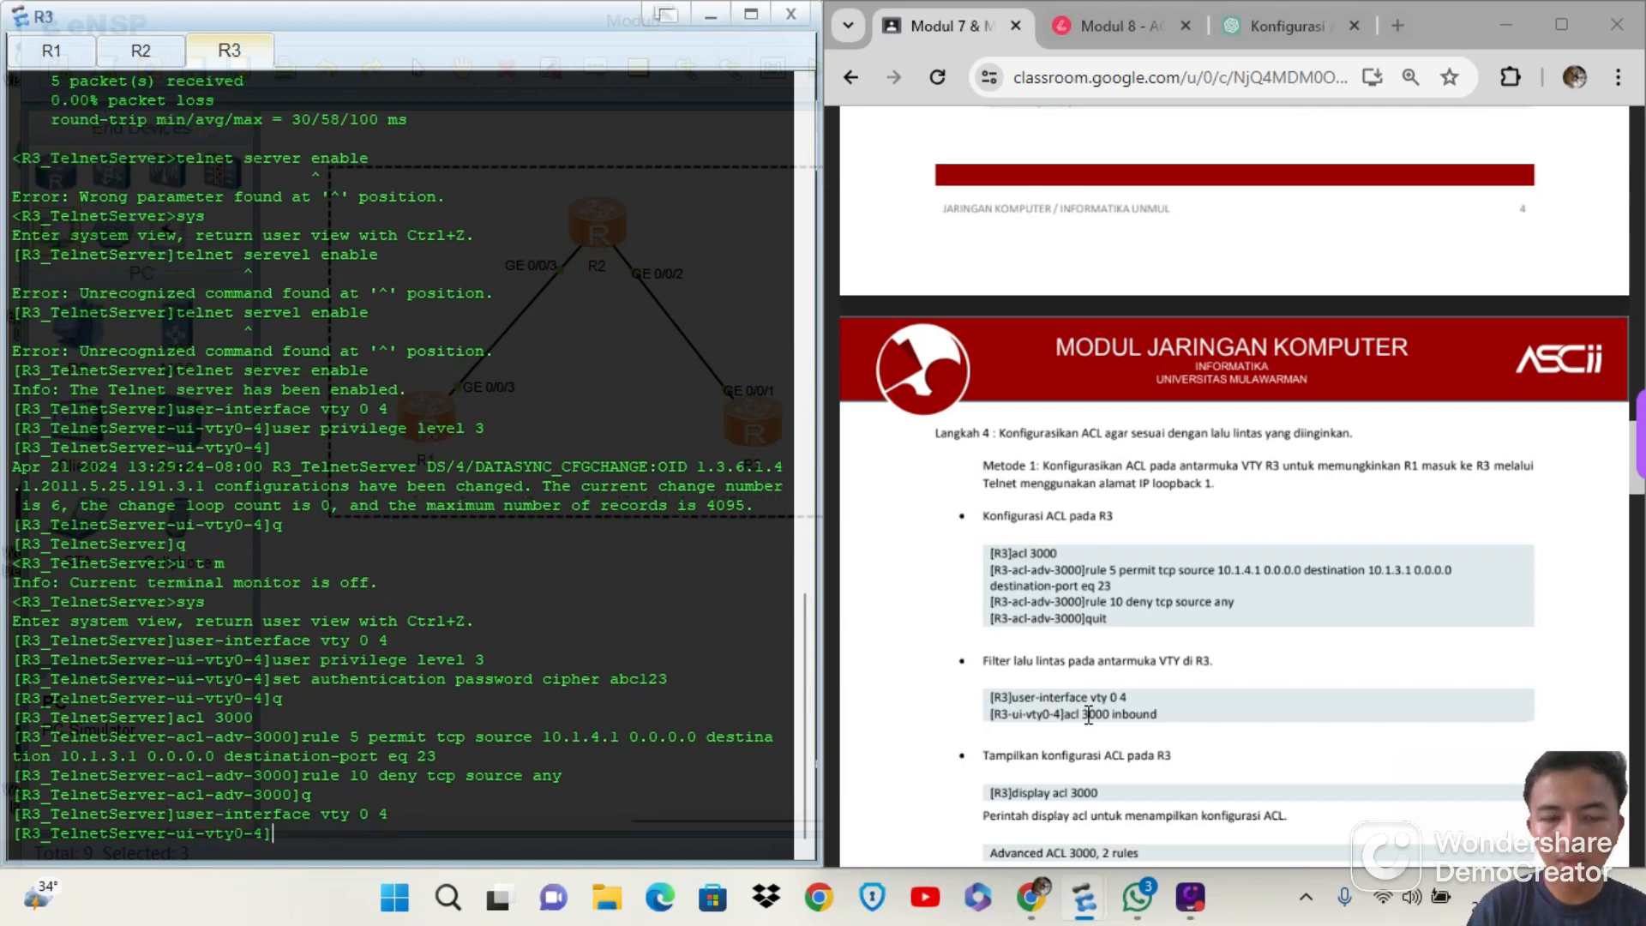
Apply ACL 3000 to inbound traffic on R3's VTY lines with acl 3000 inbound
text(acl 300)
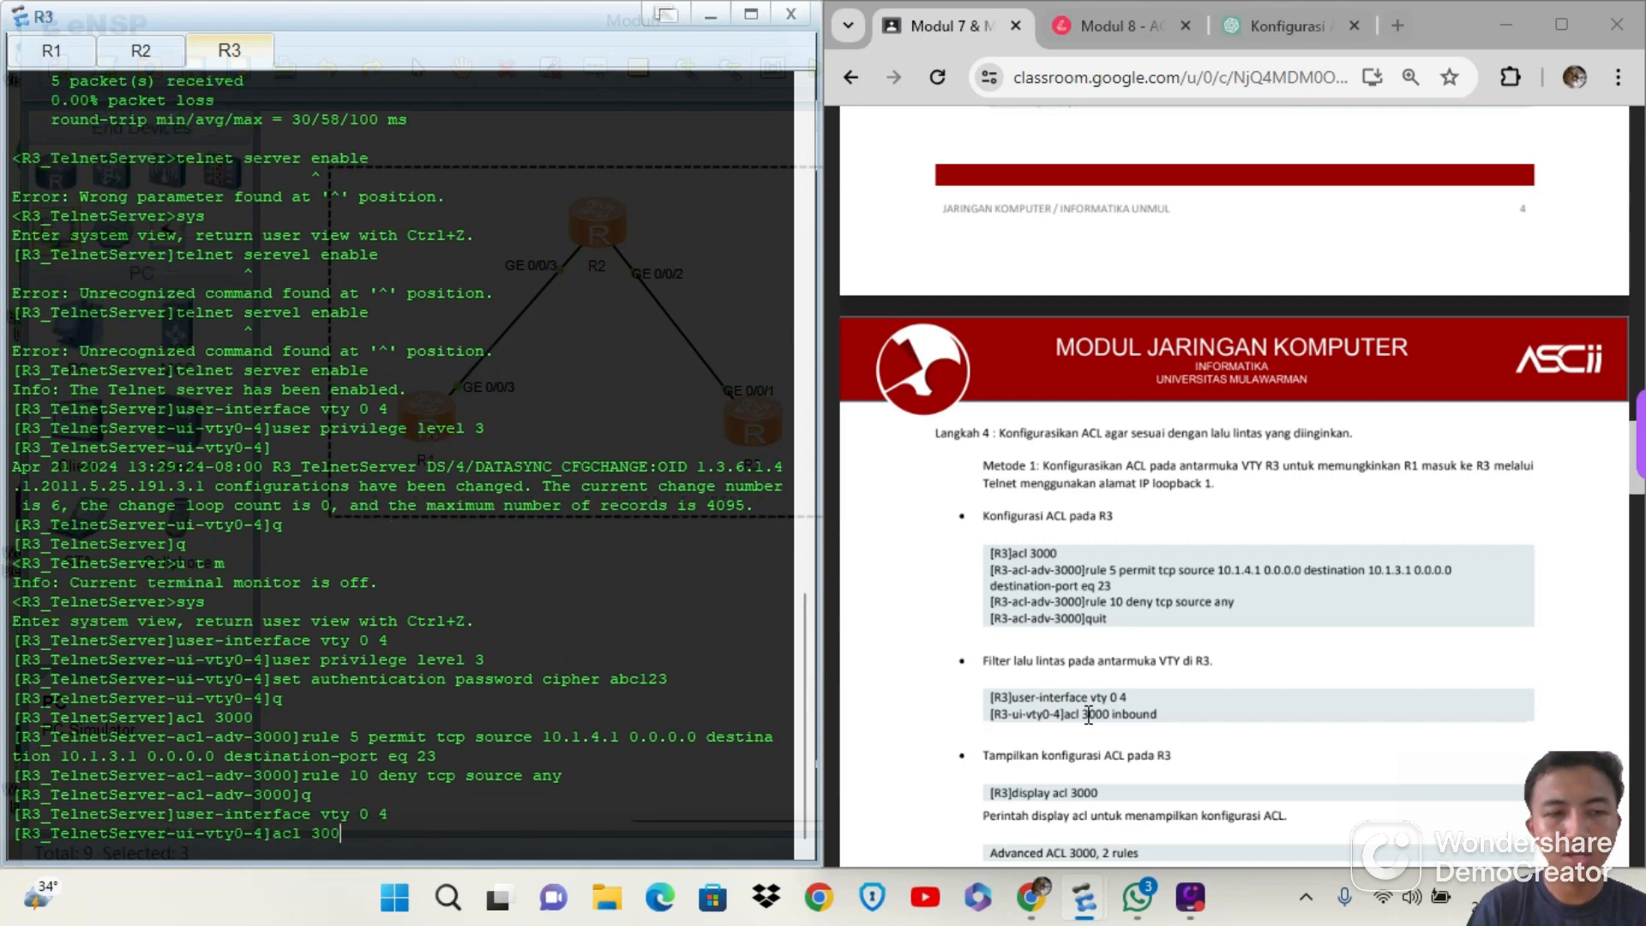
key(BackSpace)
text(0 in)
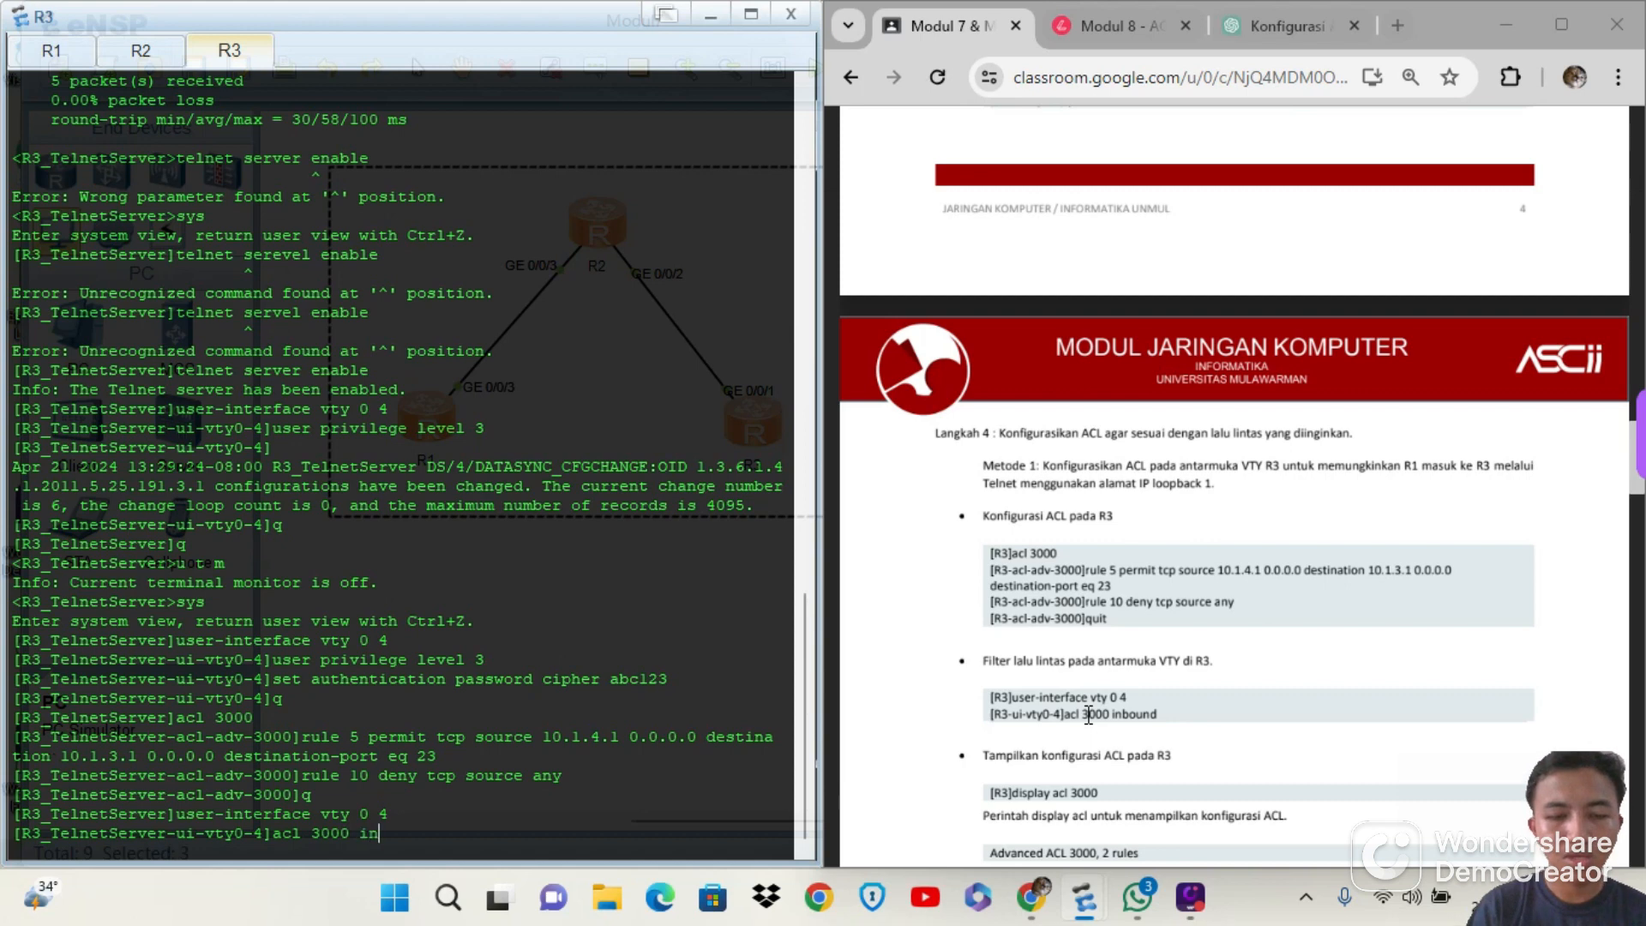
text(bound)
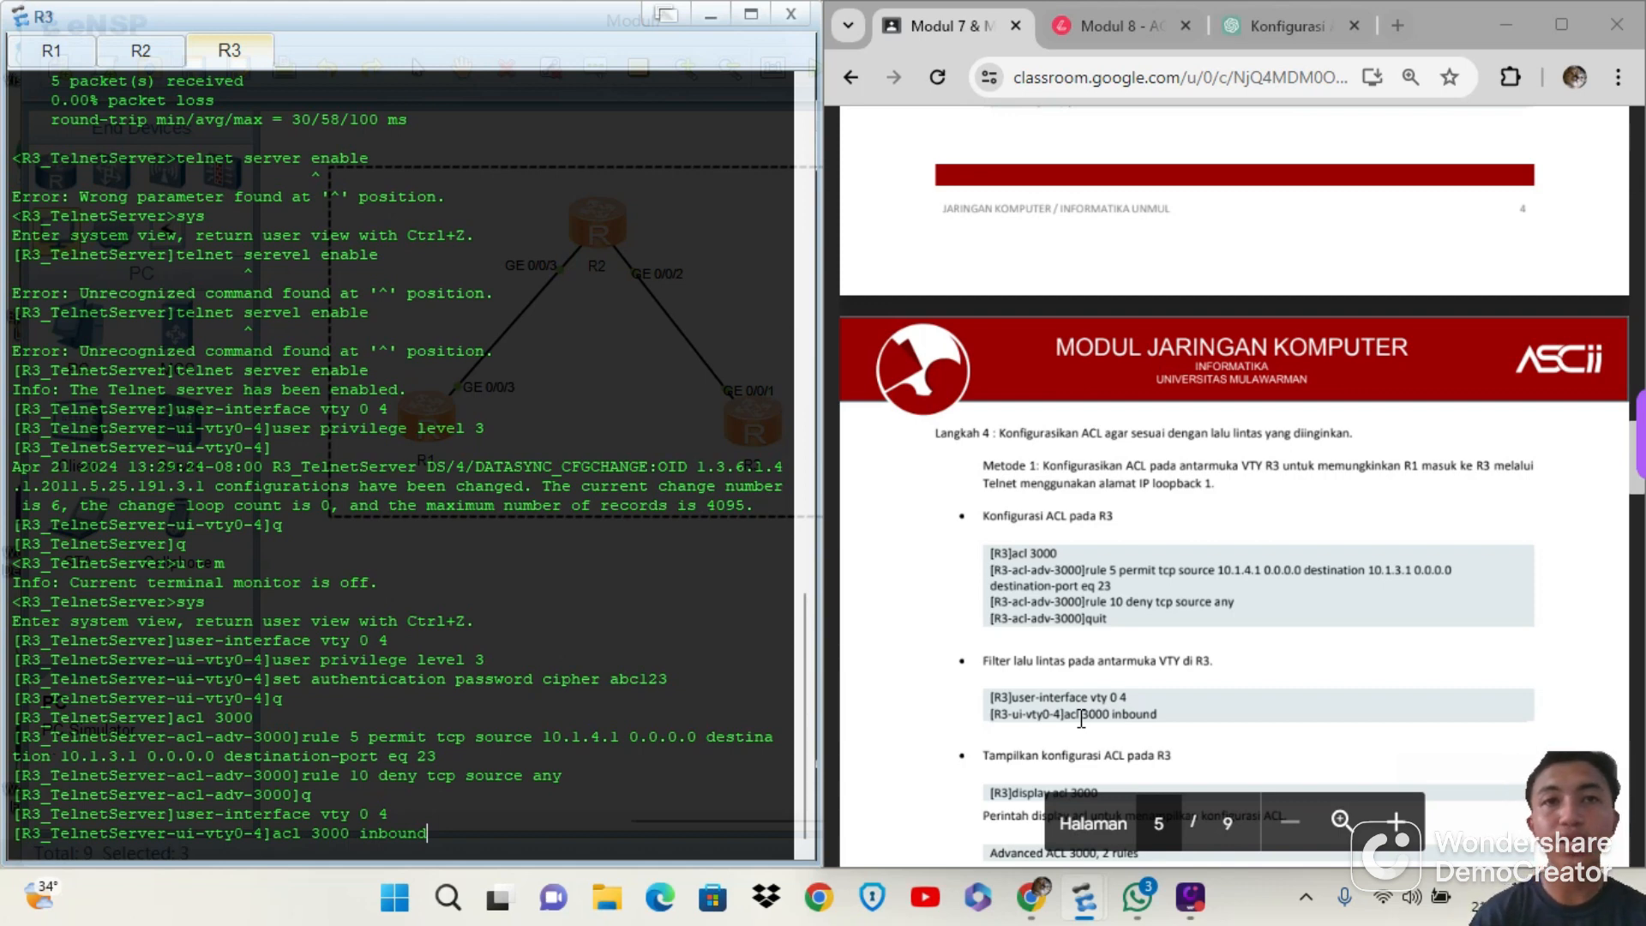
key(Return)
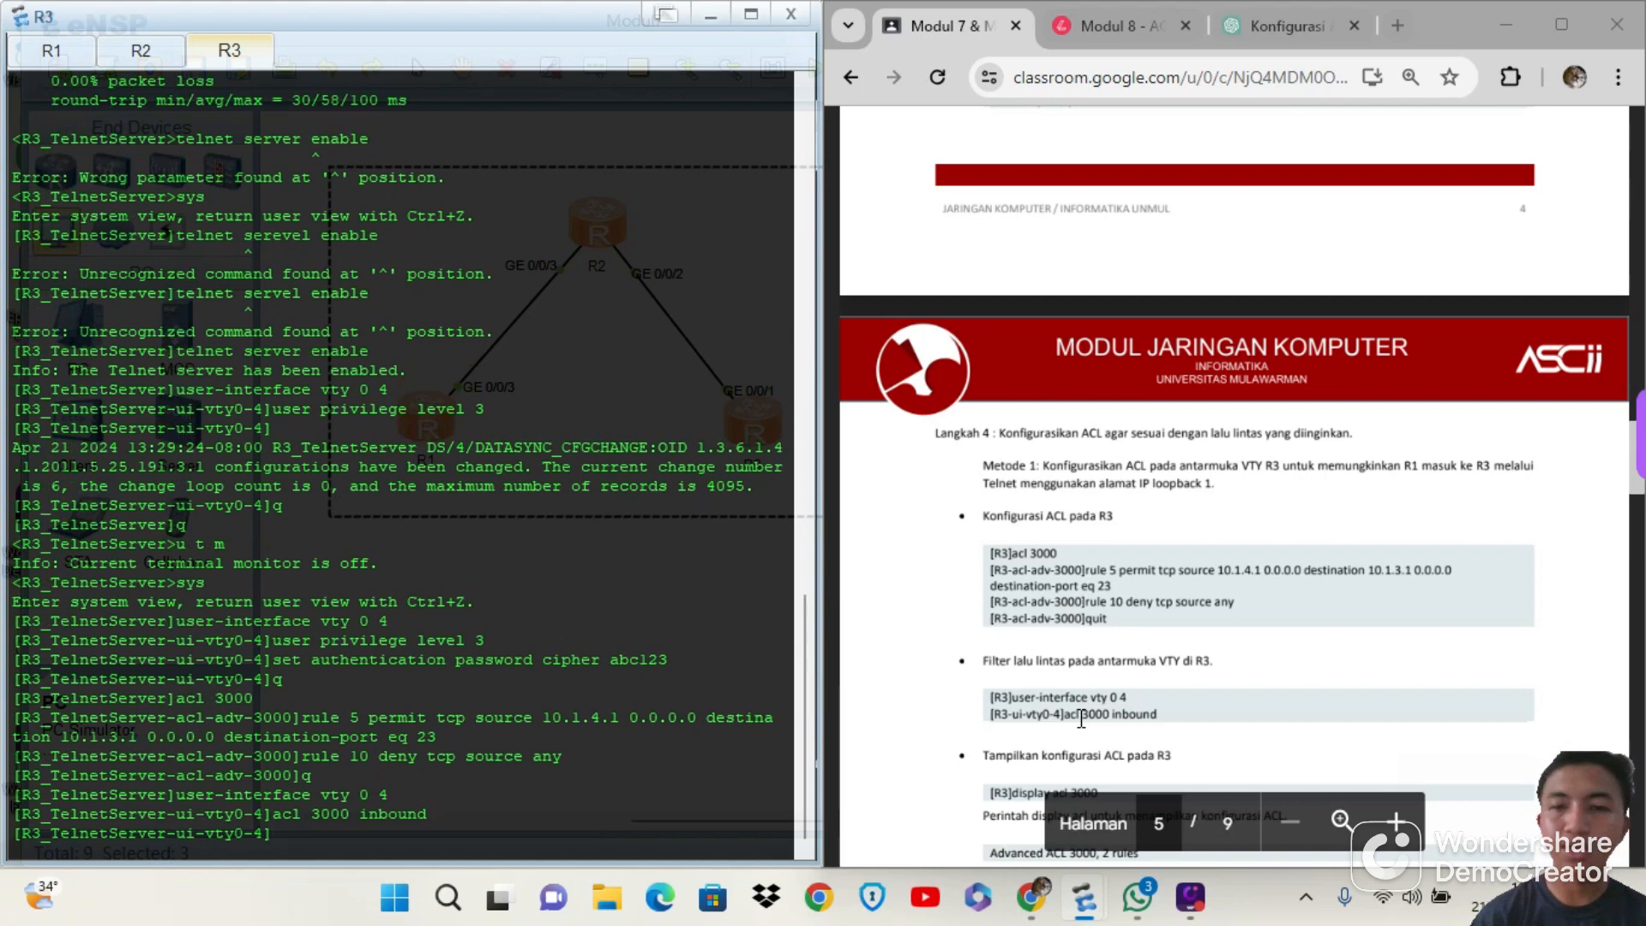
Display the configuration of ACL 3000 on R3 with display acl 3000
scroll(1272, 743, down, 2)
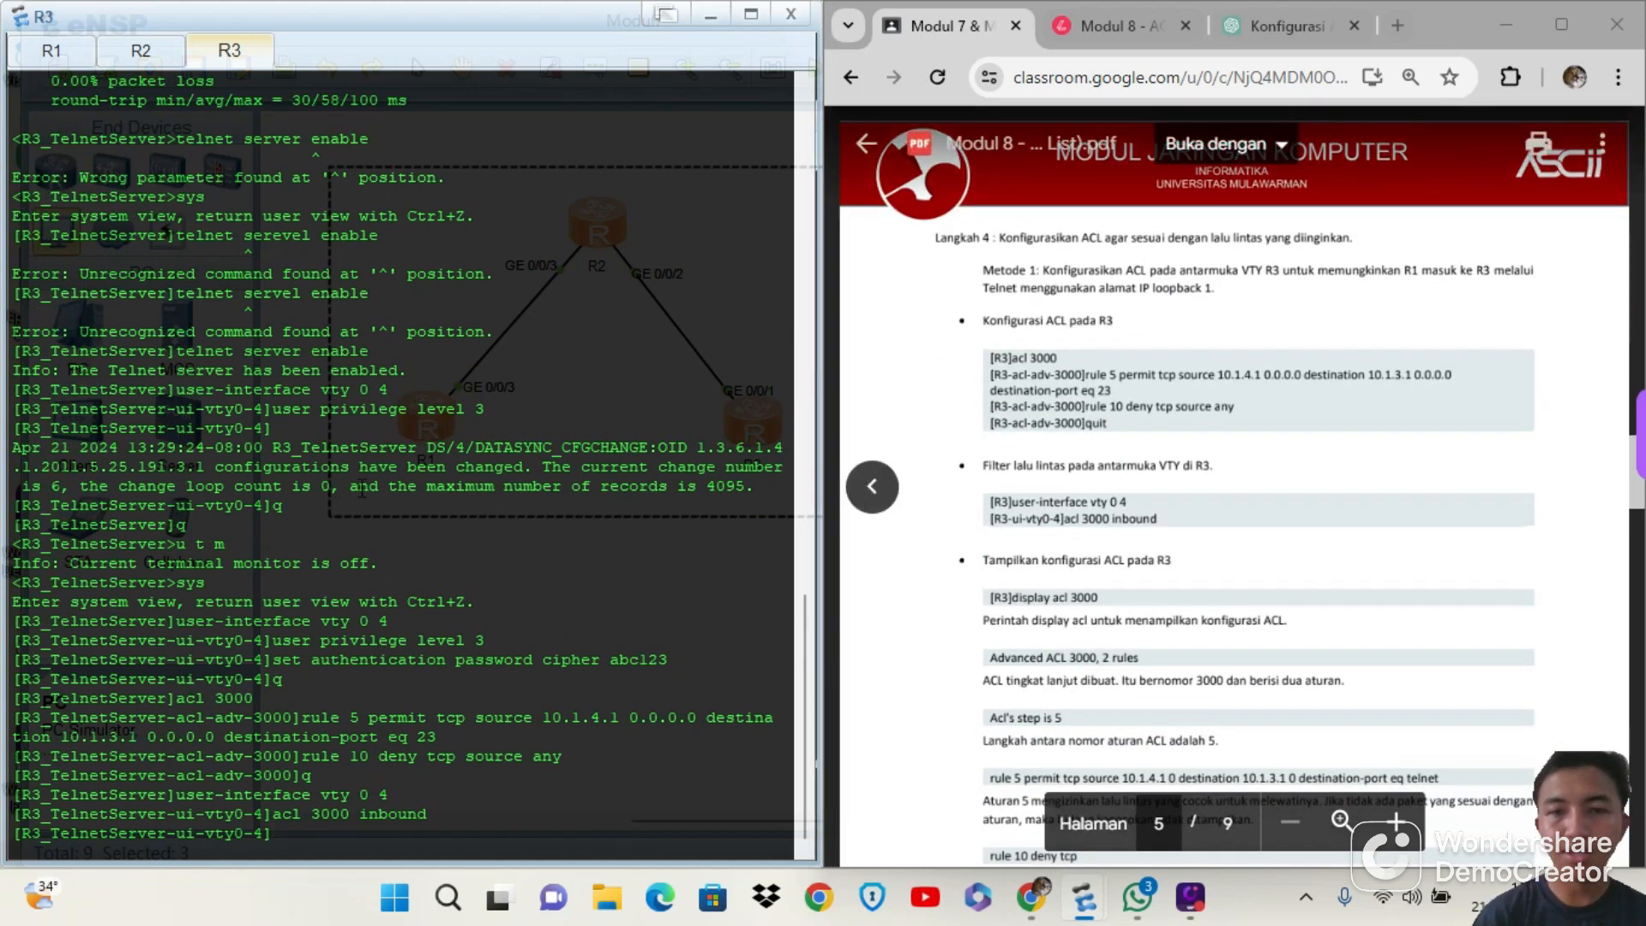
text(dis)
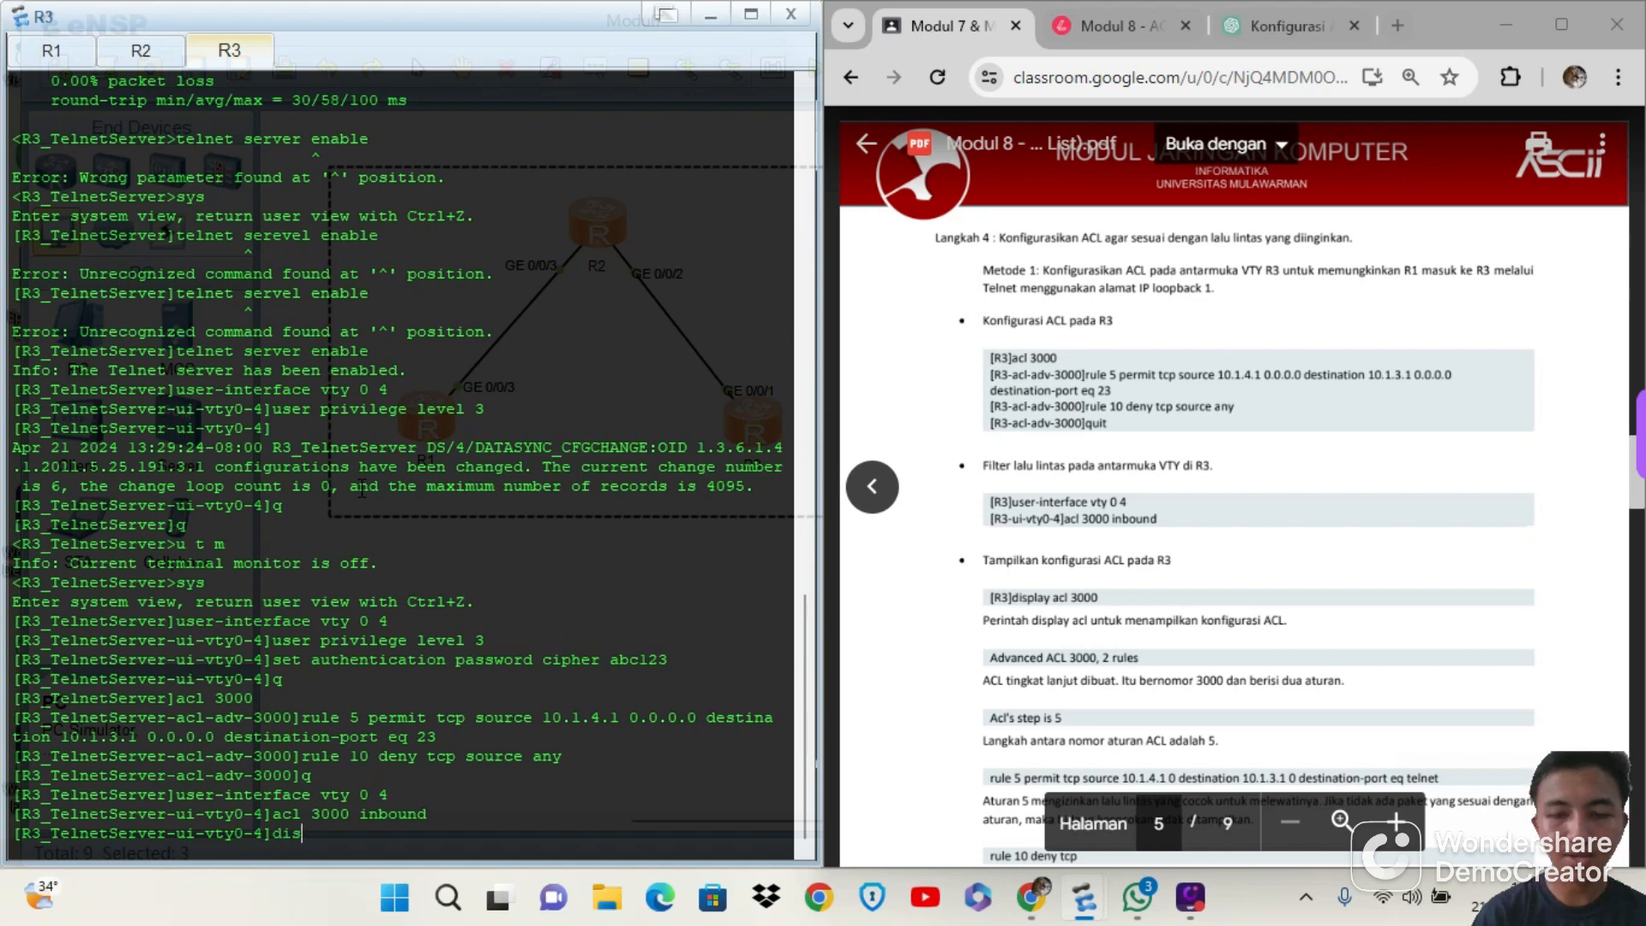
text(play acl 3000)
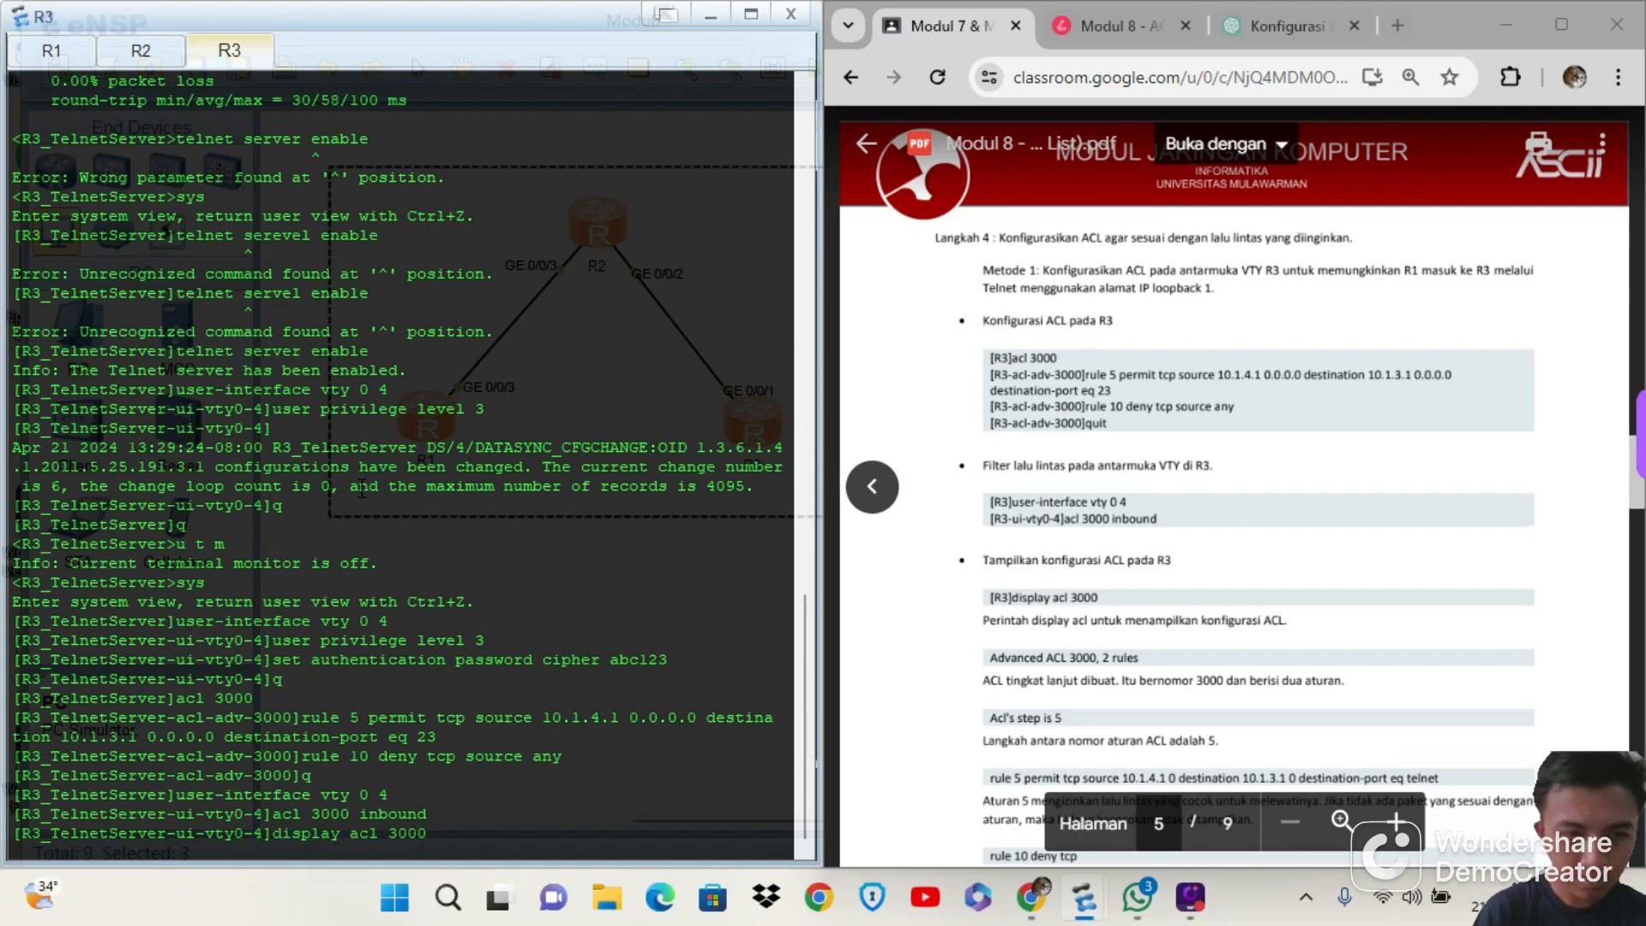
key(Return)
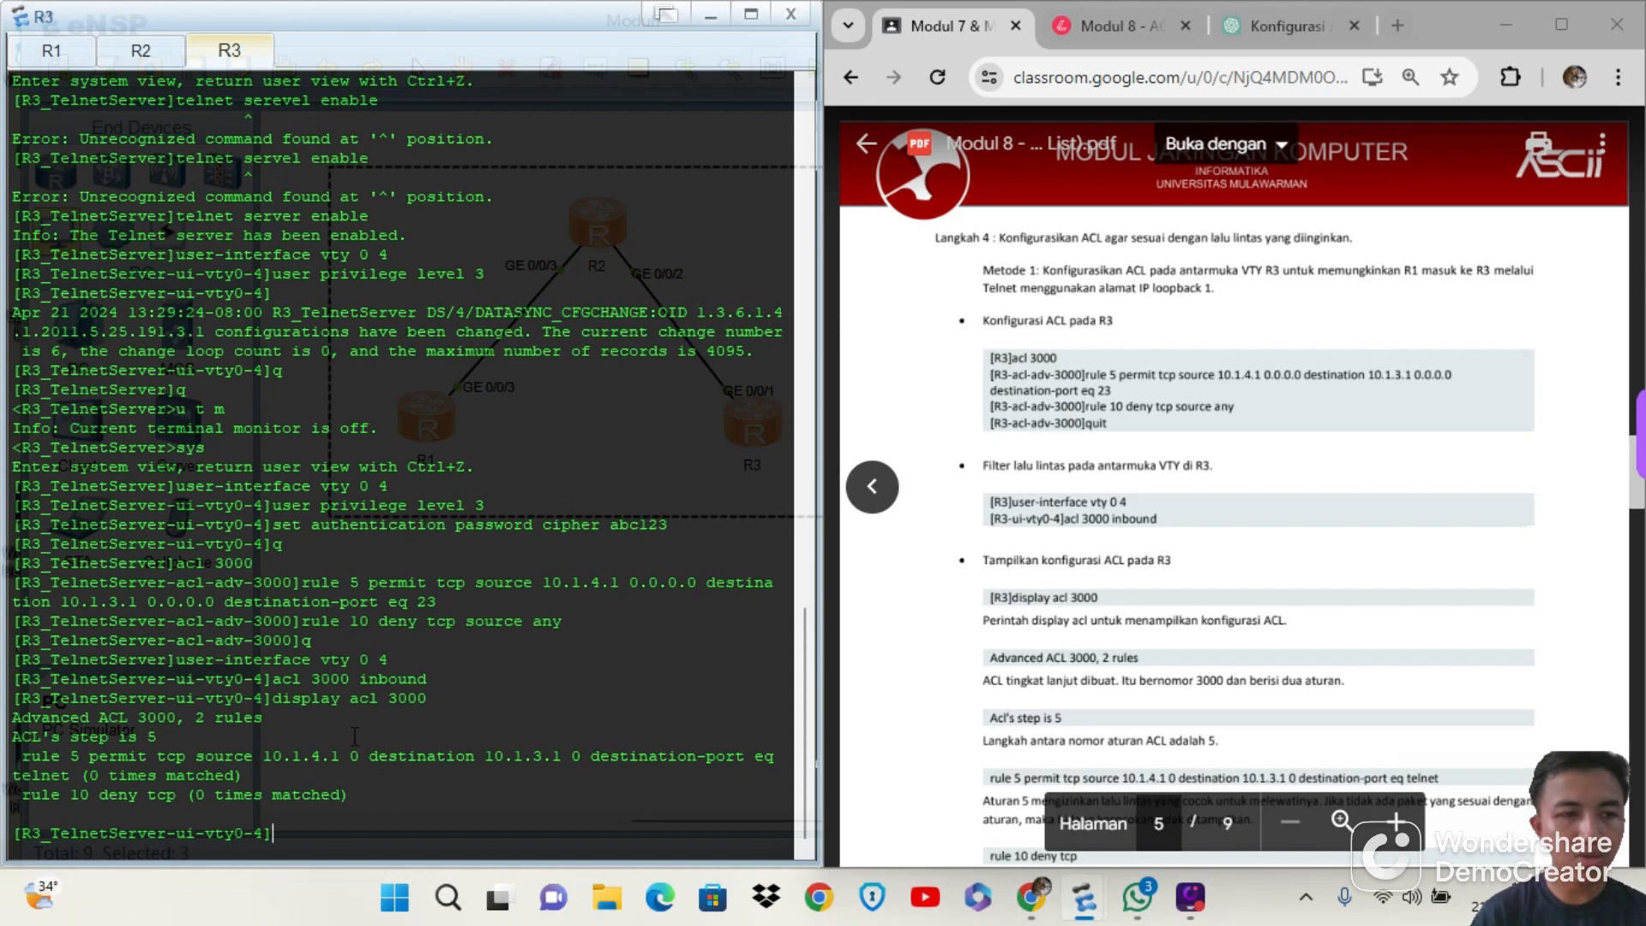
scroll(354, 736, up, 1)
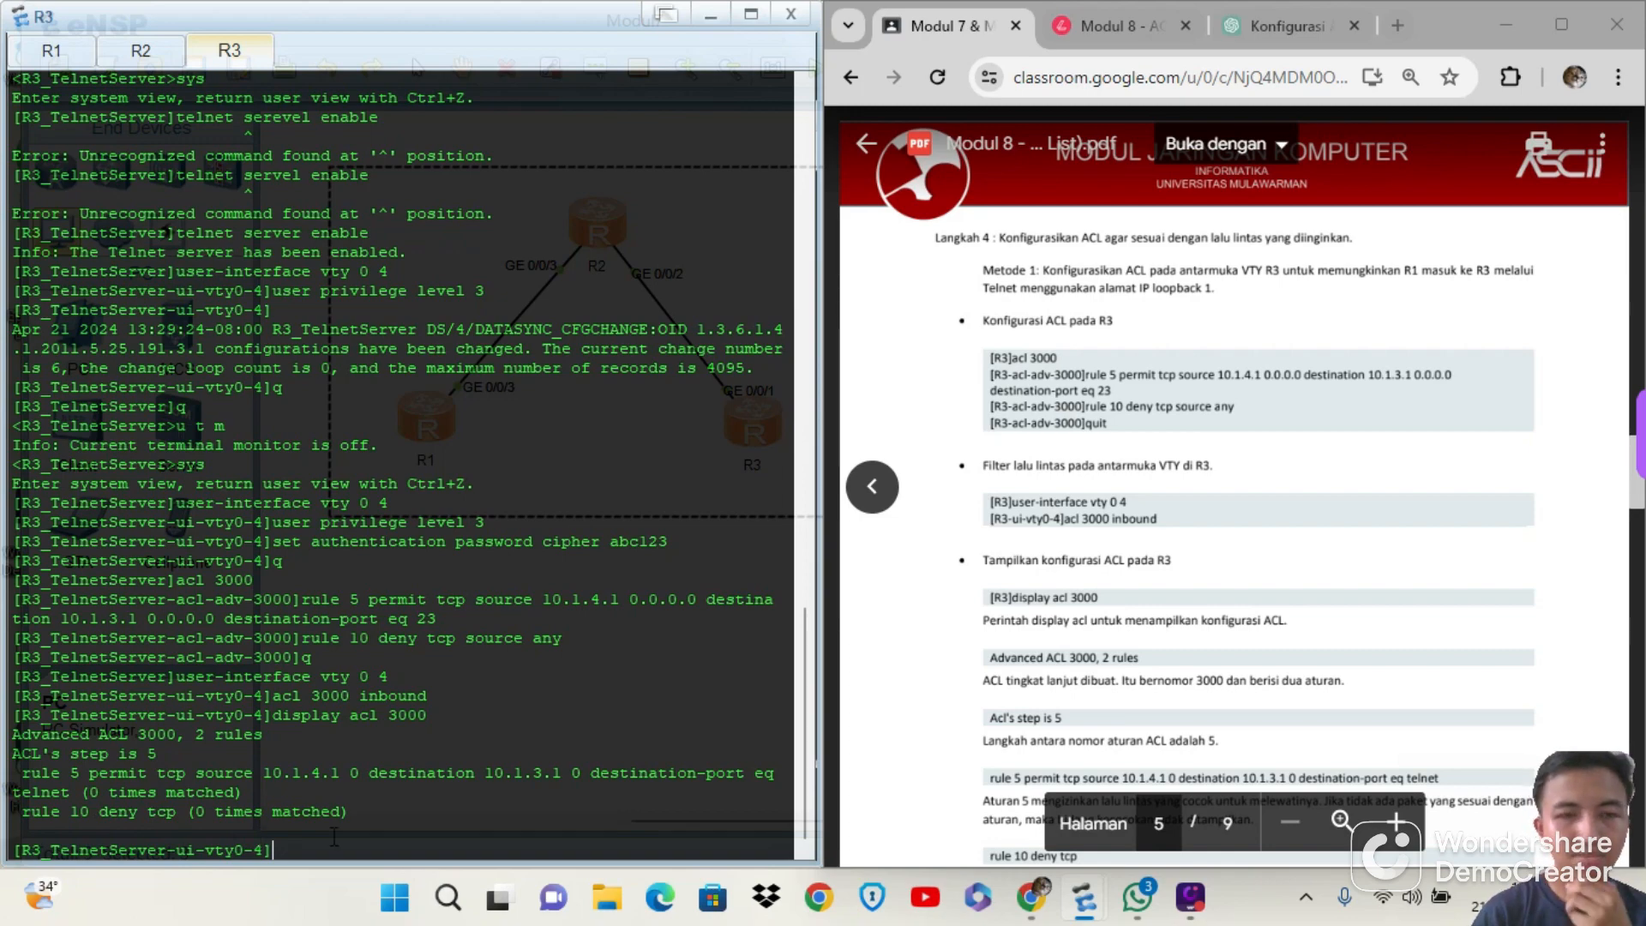
Switch to R2's console for method 2 of the module, wake the session and turn off its terminal monitor with u t m
scroll(1121, 537, down, 5)
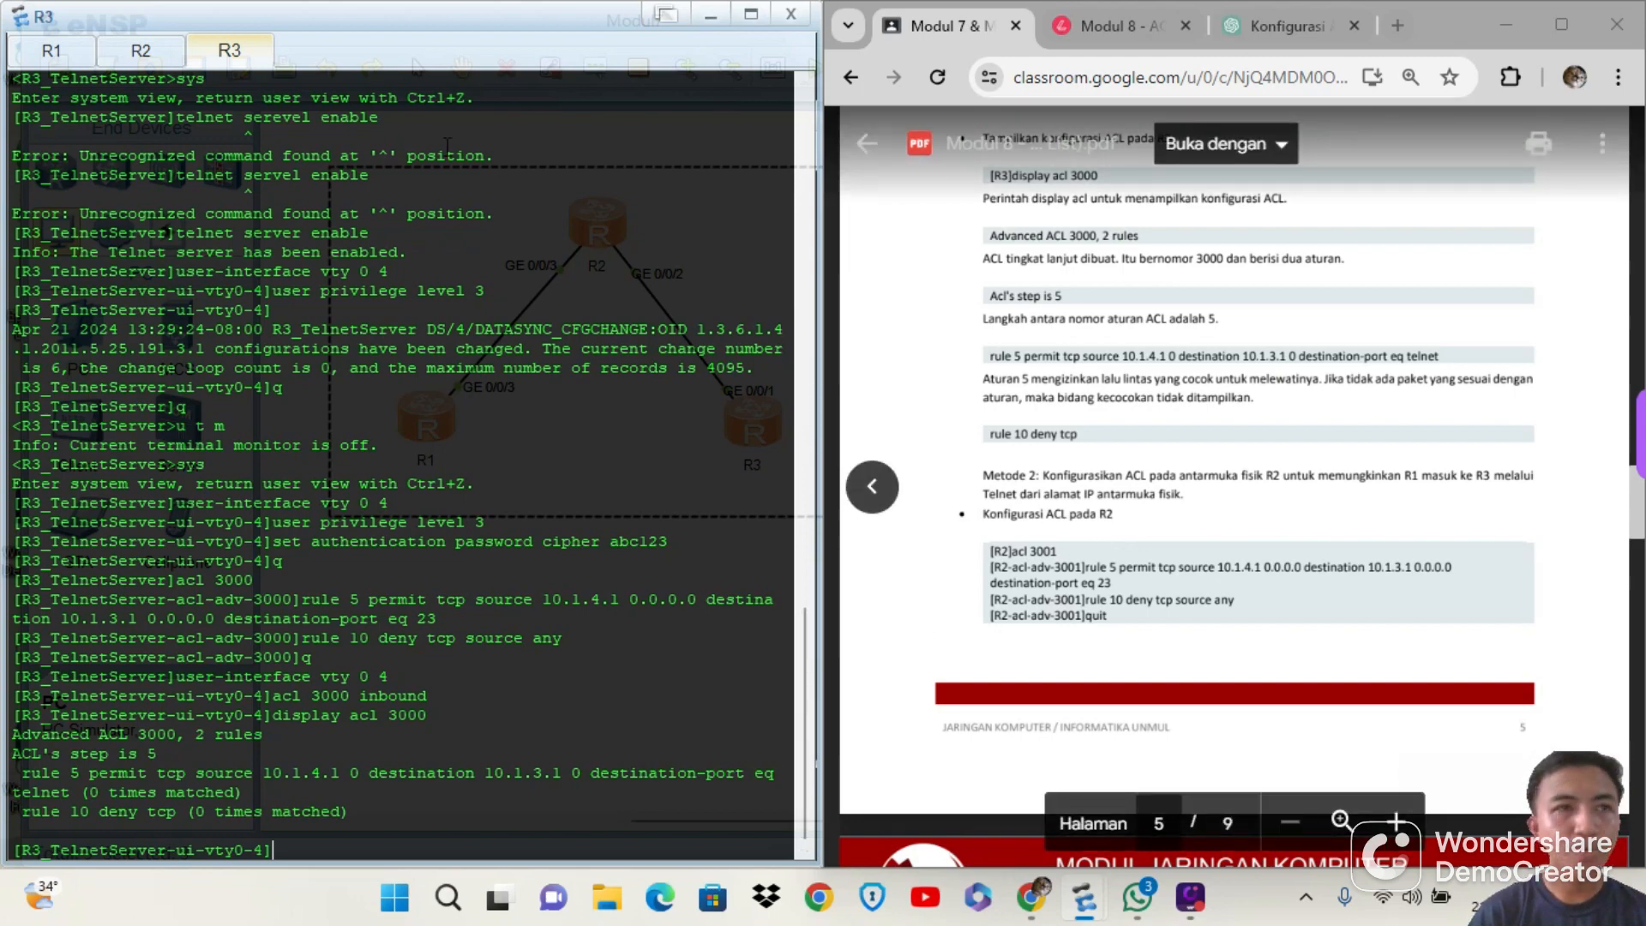
click(166, 52)
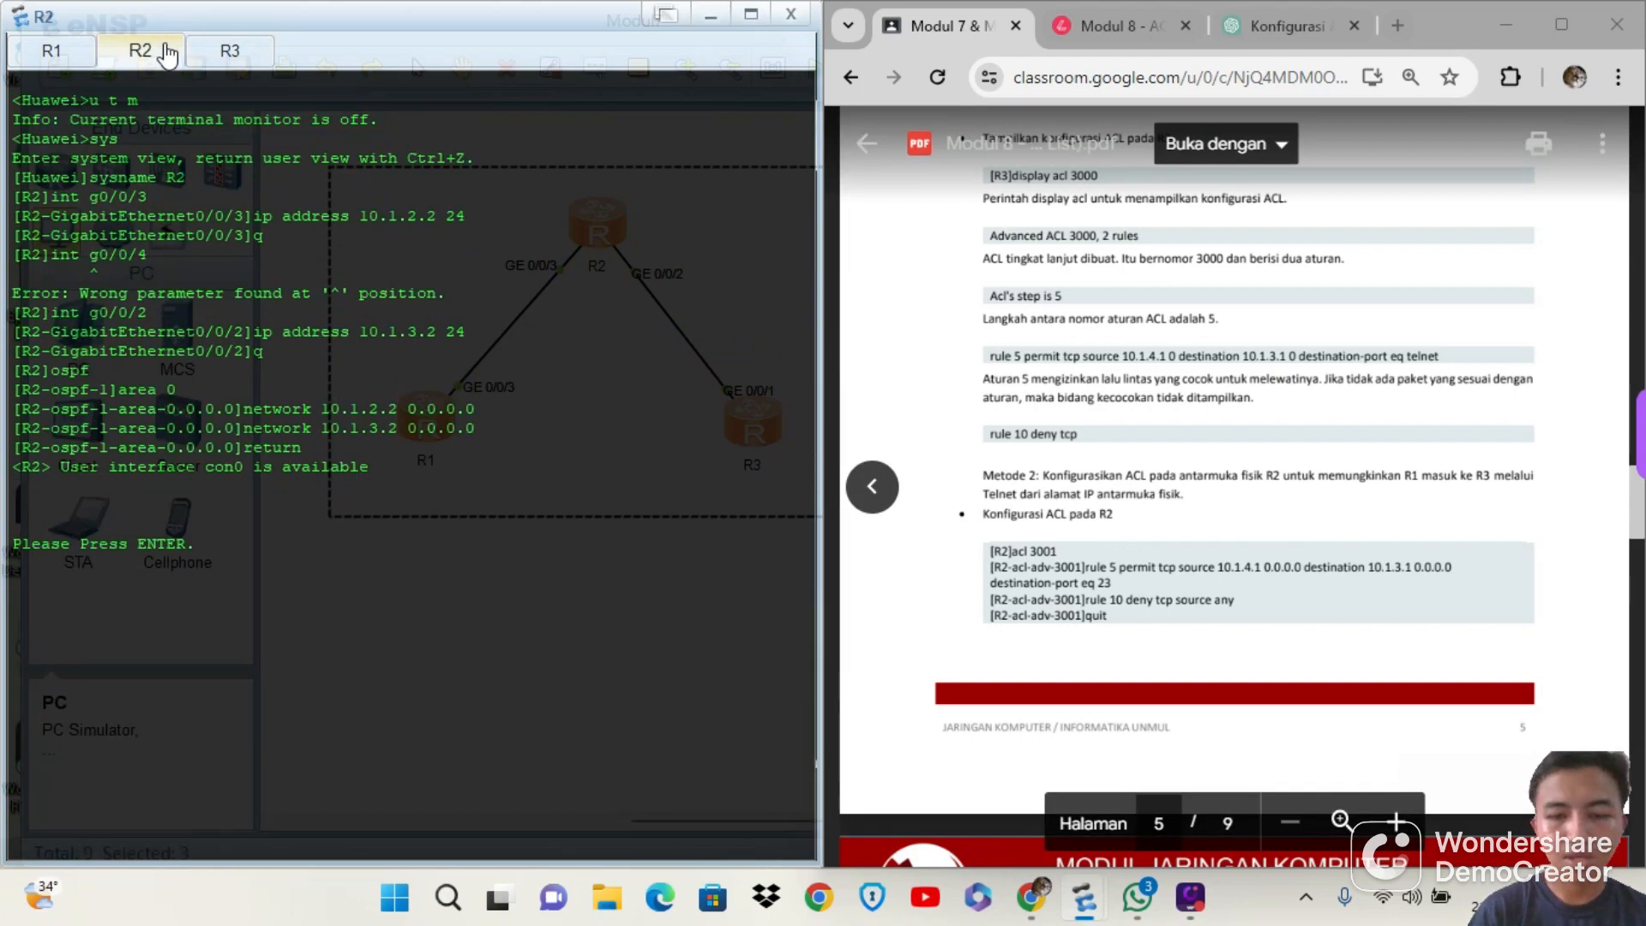
key(Return)
text(u t m)
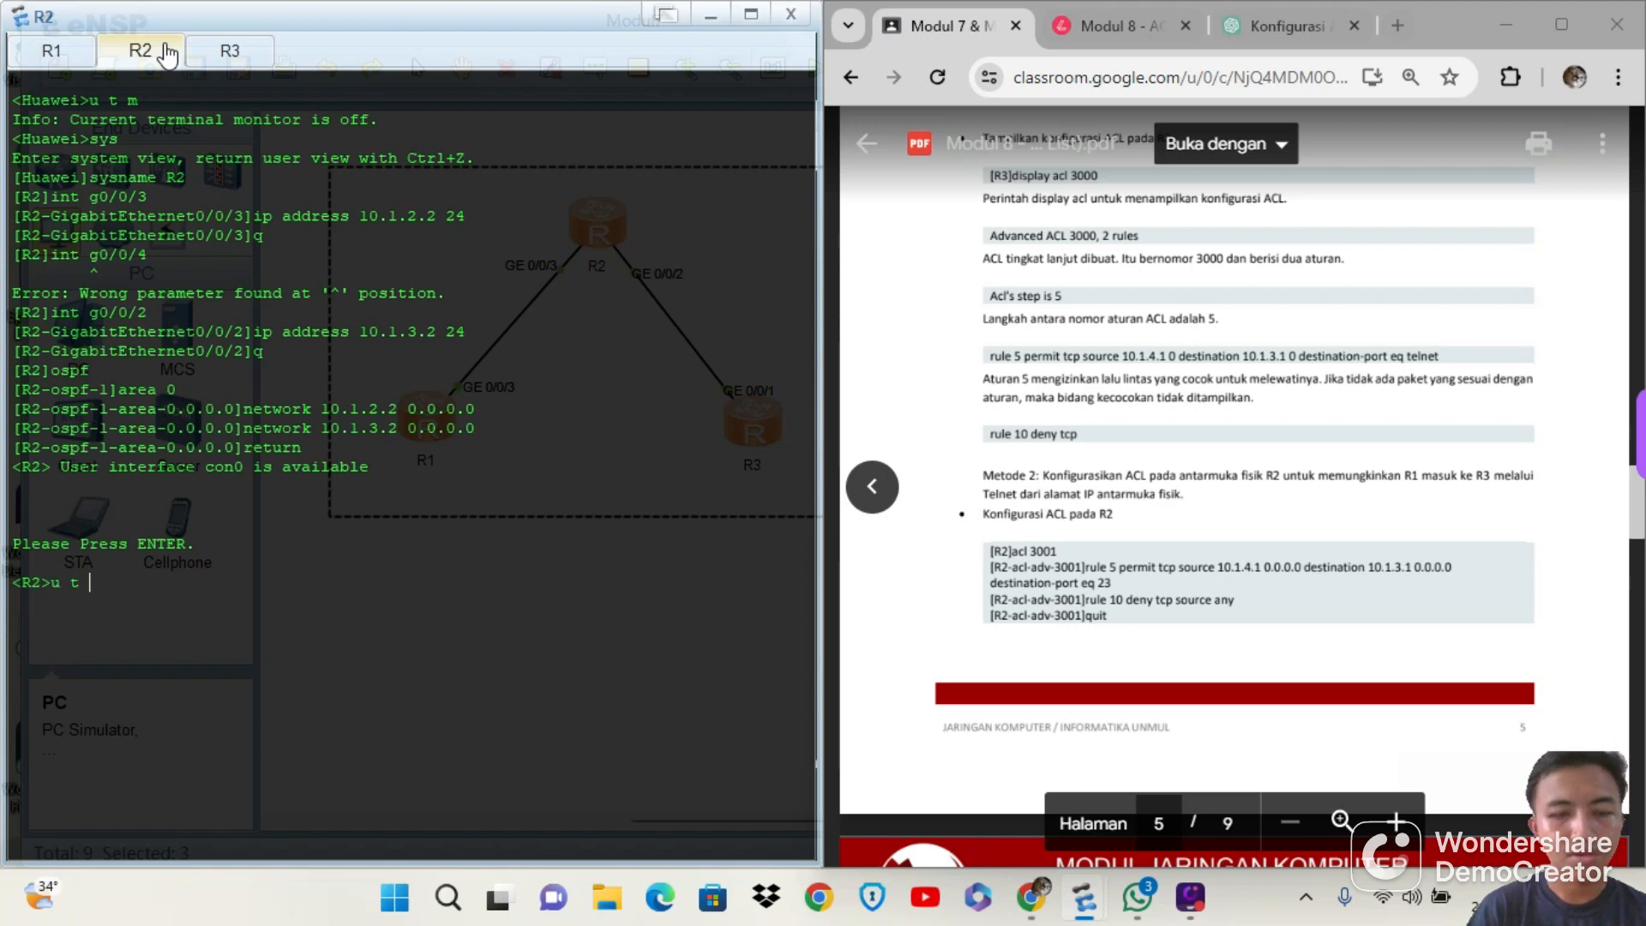
key(Return)
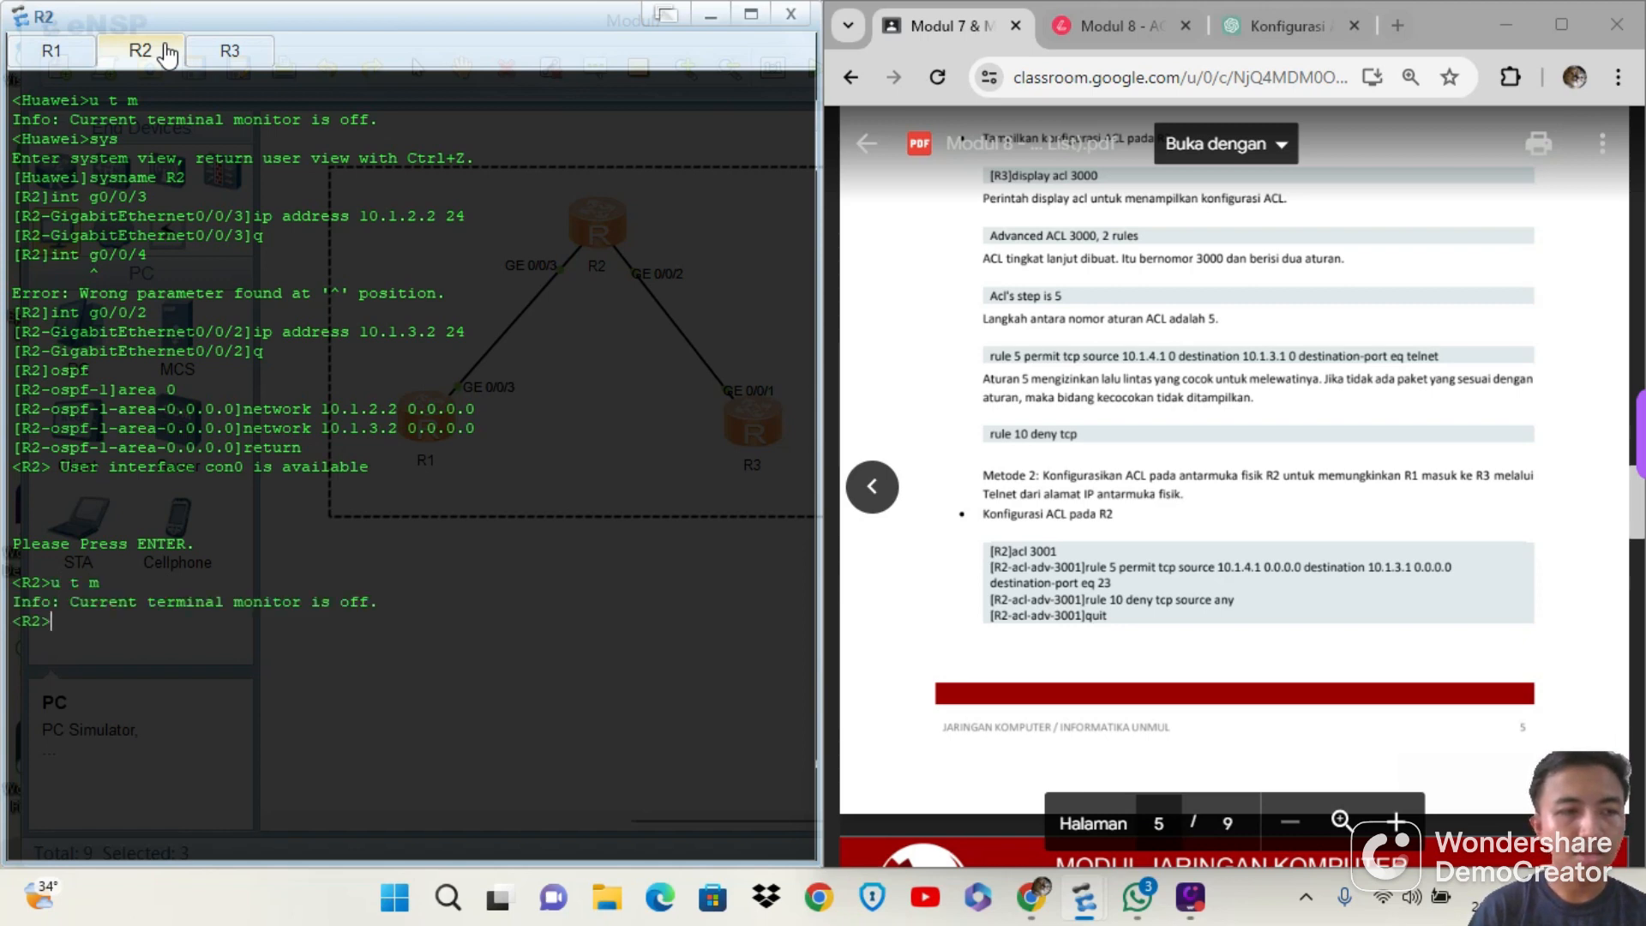
Enter system view on R2 and create advanced ACL 3001 with acl 3001
text(sys)
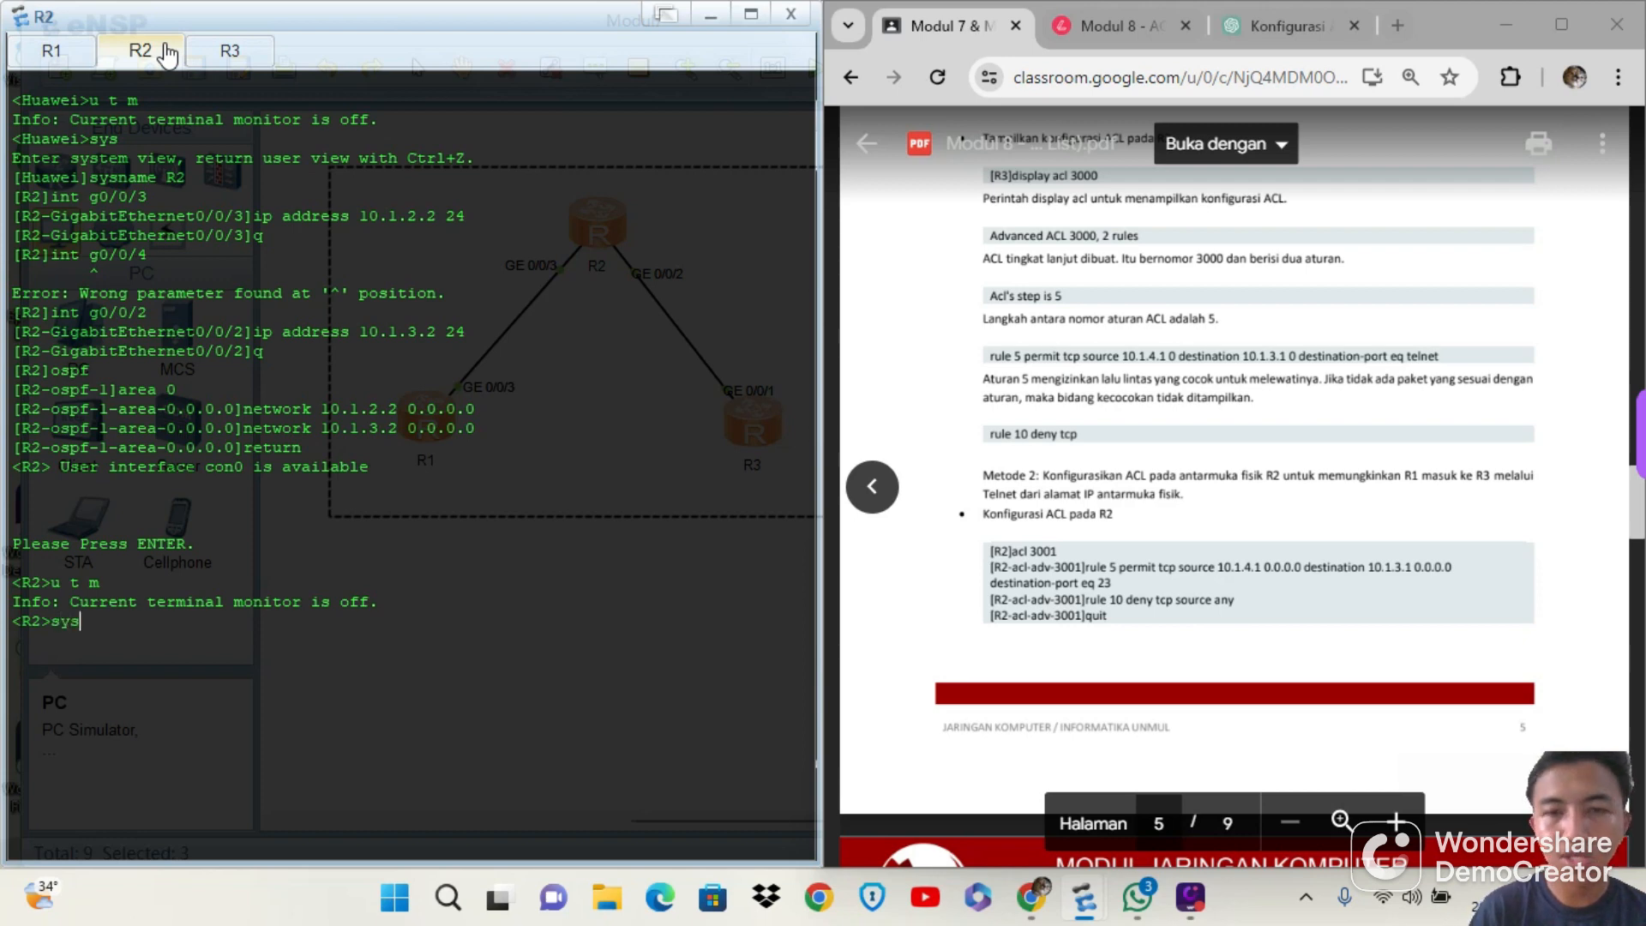
key(Return)
text(a)
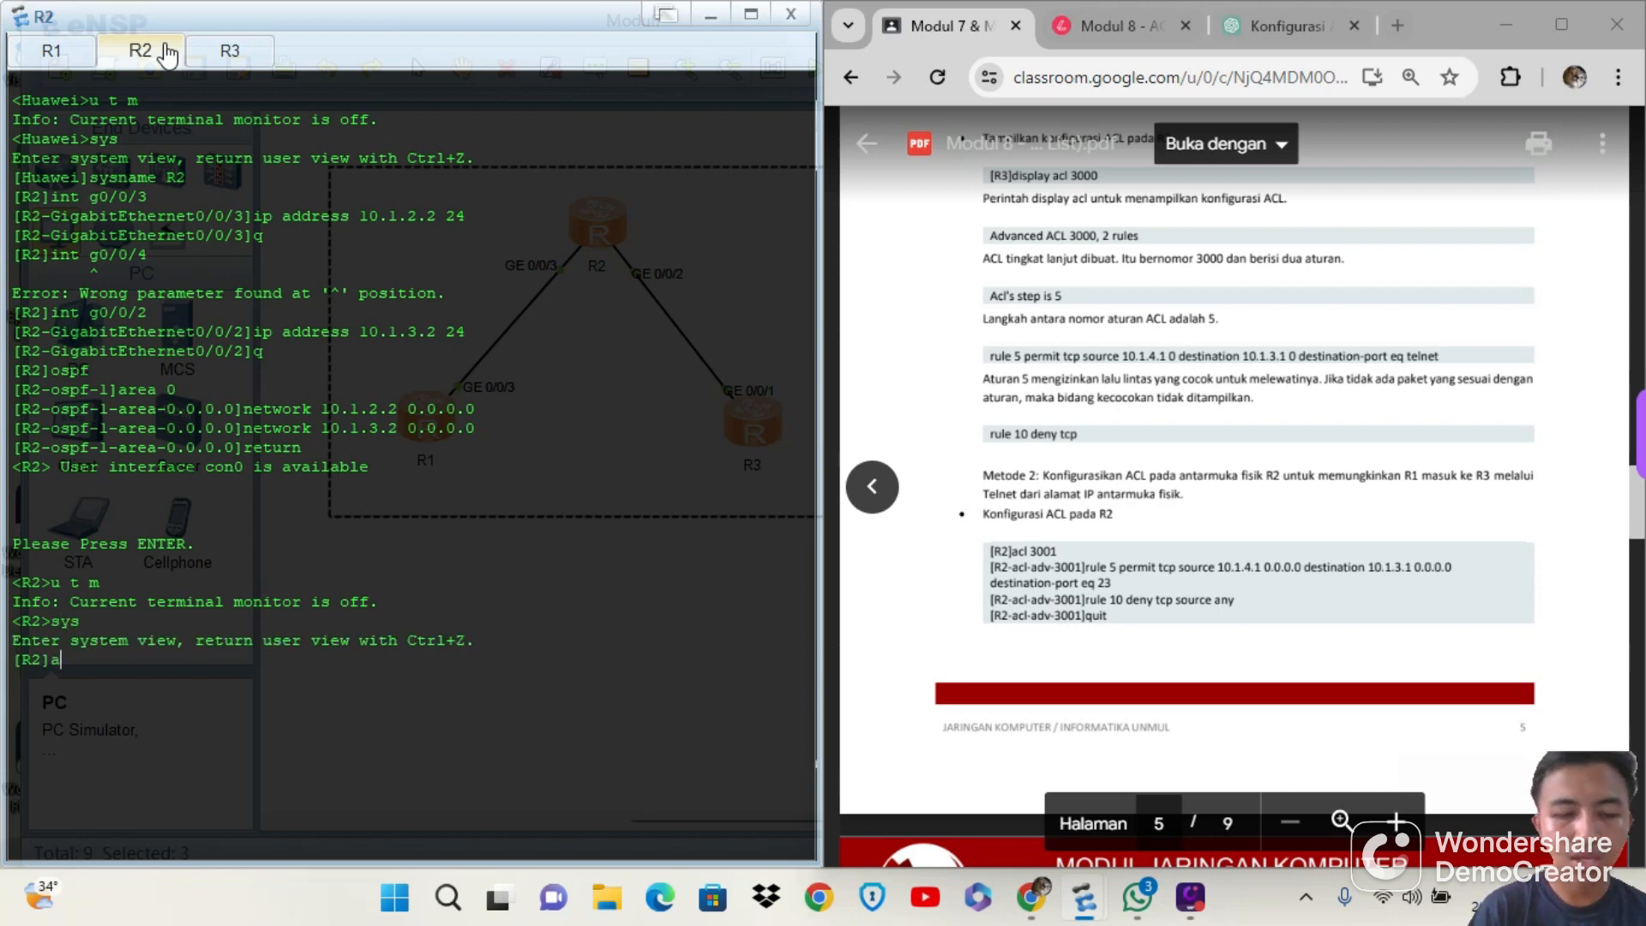
text(cl 3001)
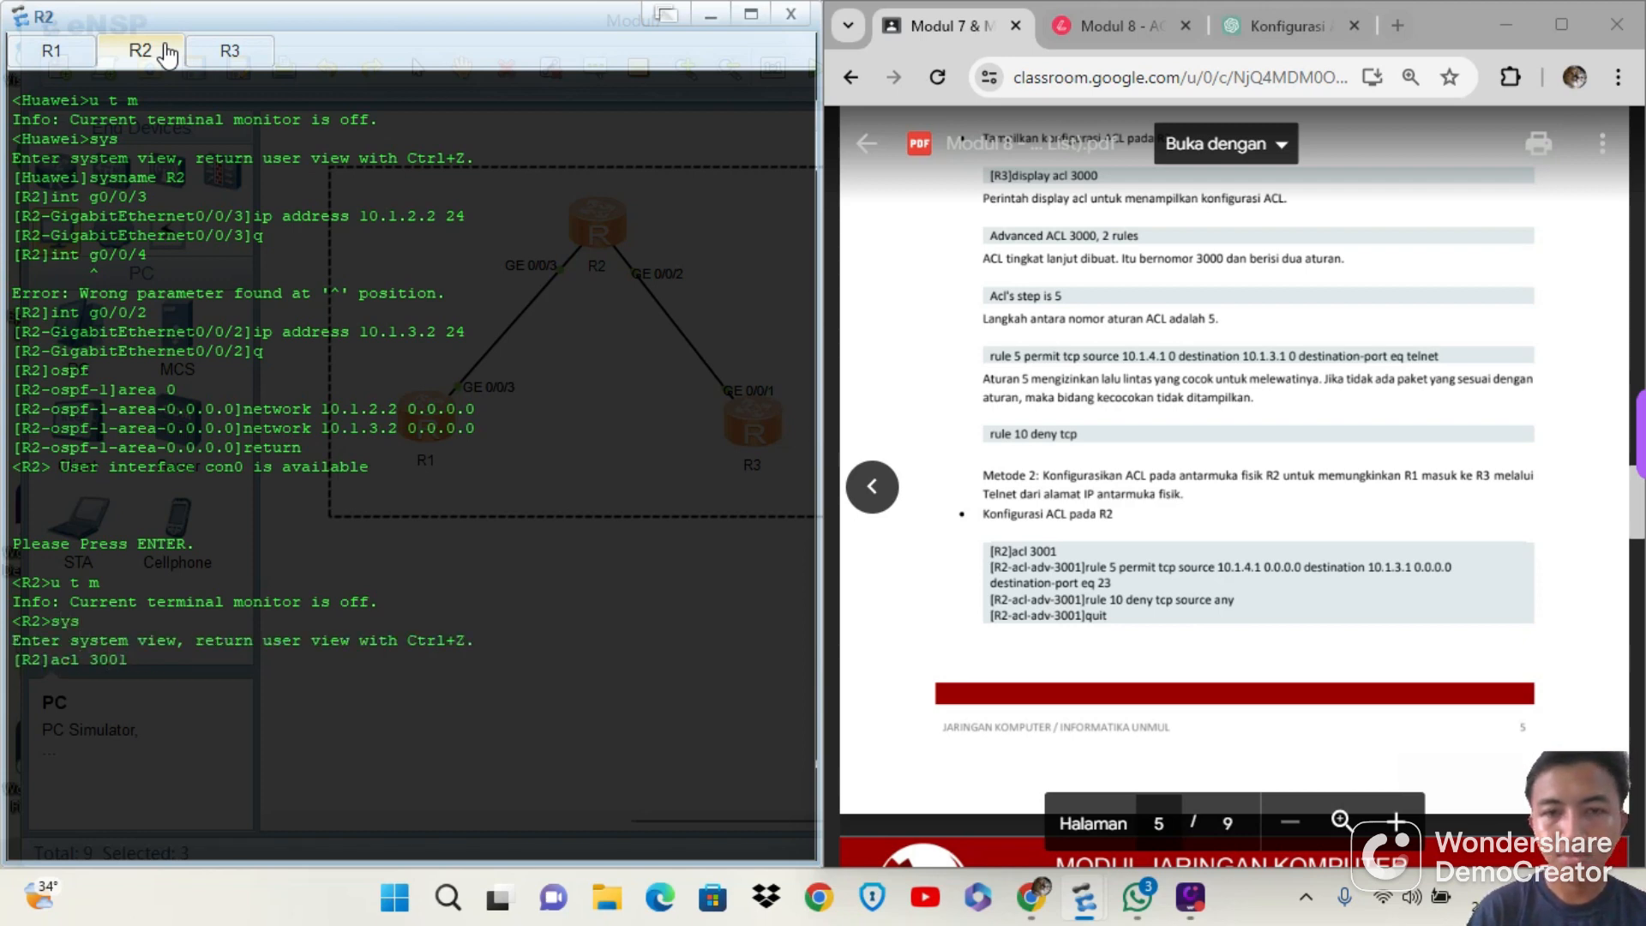
key(Return)
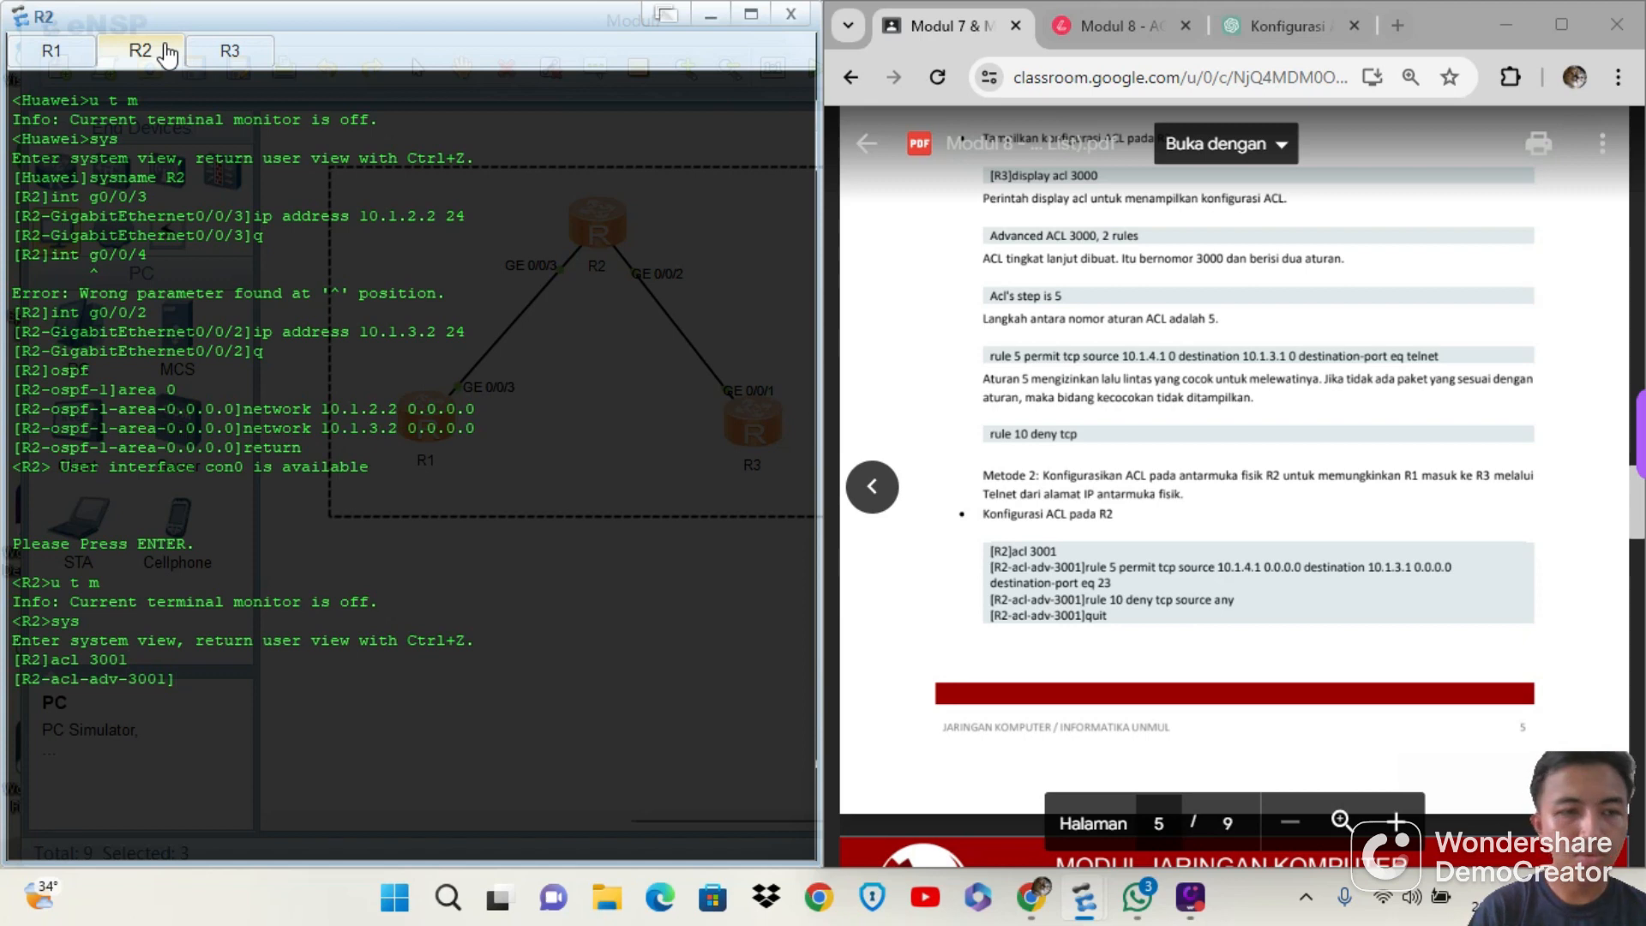
Add the Telnet permit rule to ACL 3001 with rule 5 permit tcp source 10.1.4.1 0.0.0.0 destination 10.1.3.1 0.0.0.0 destination-port eq 23
text(rule)
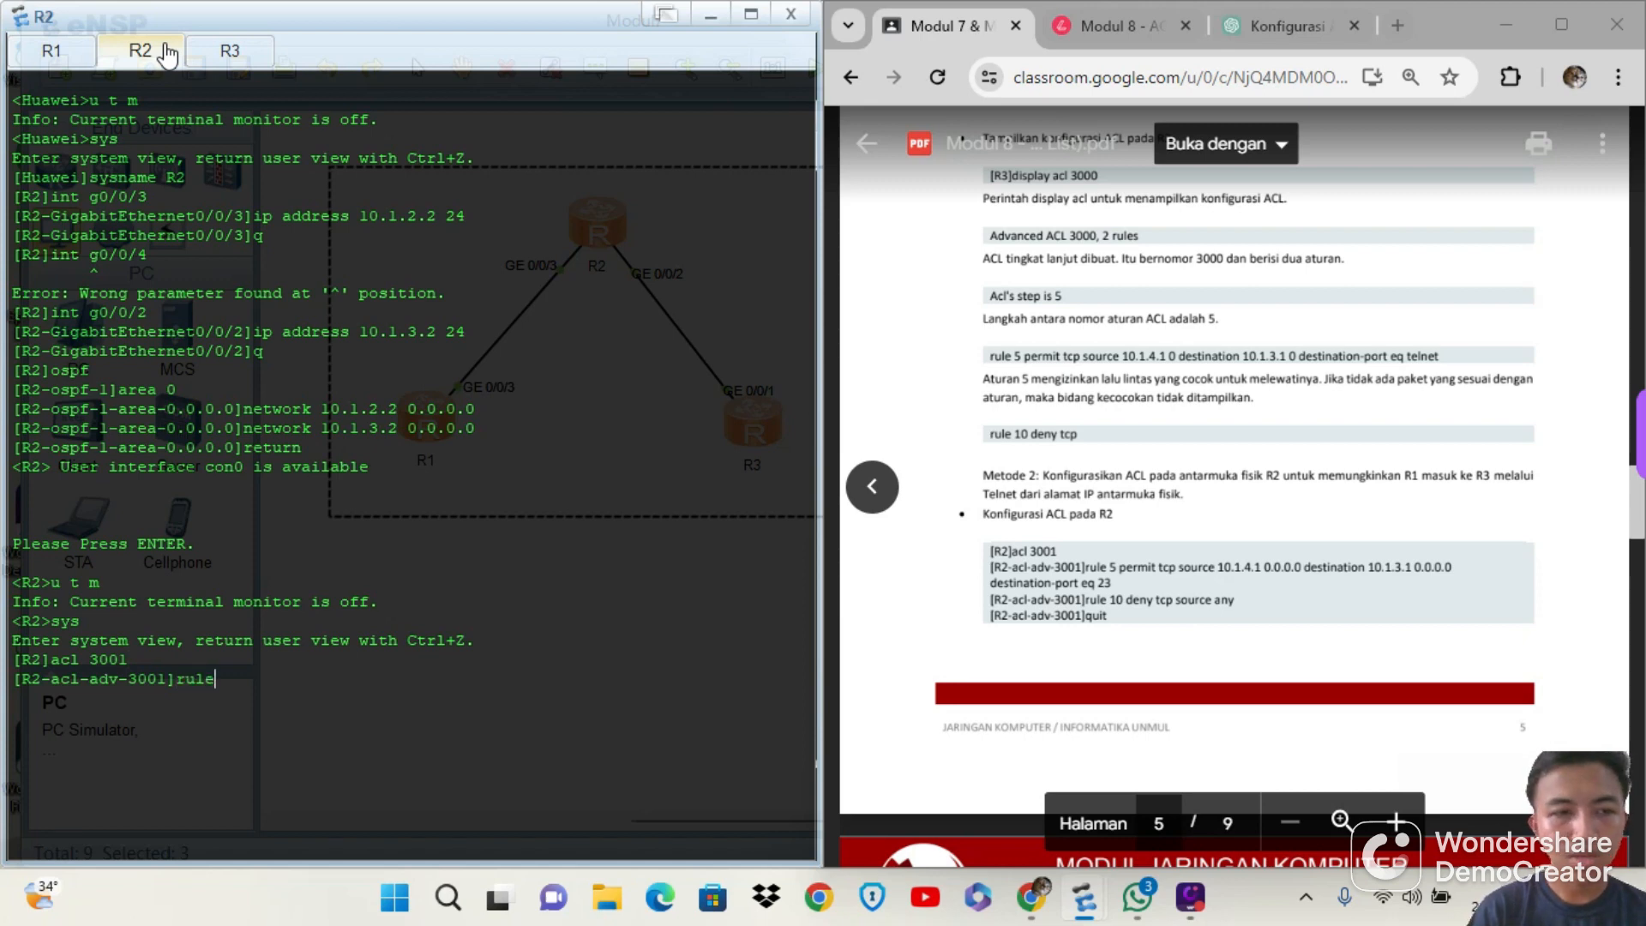
text( 5 per)
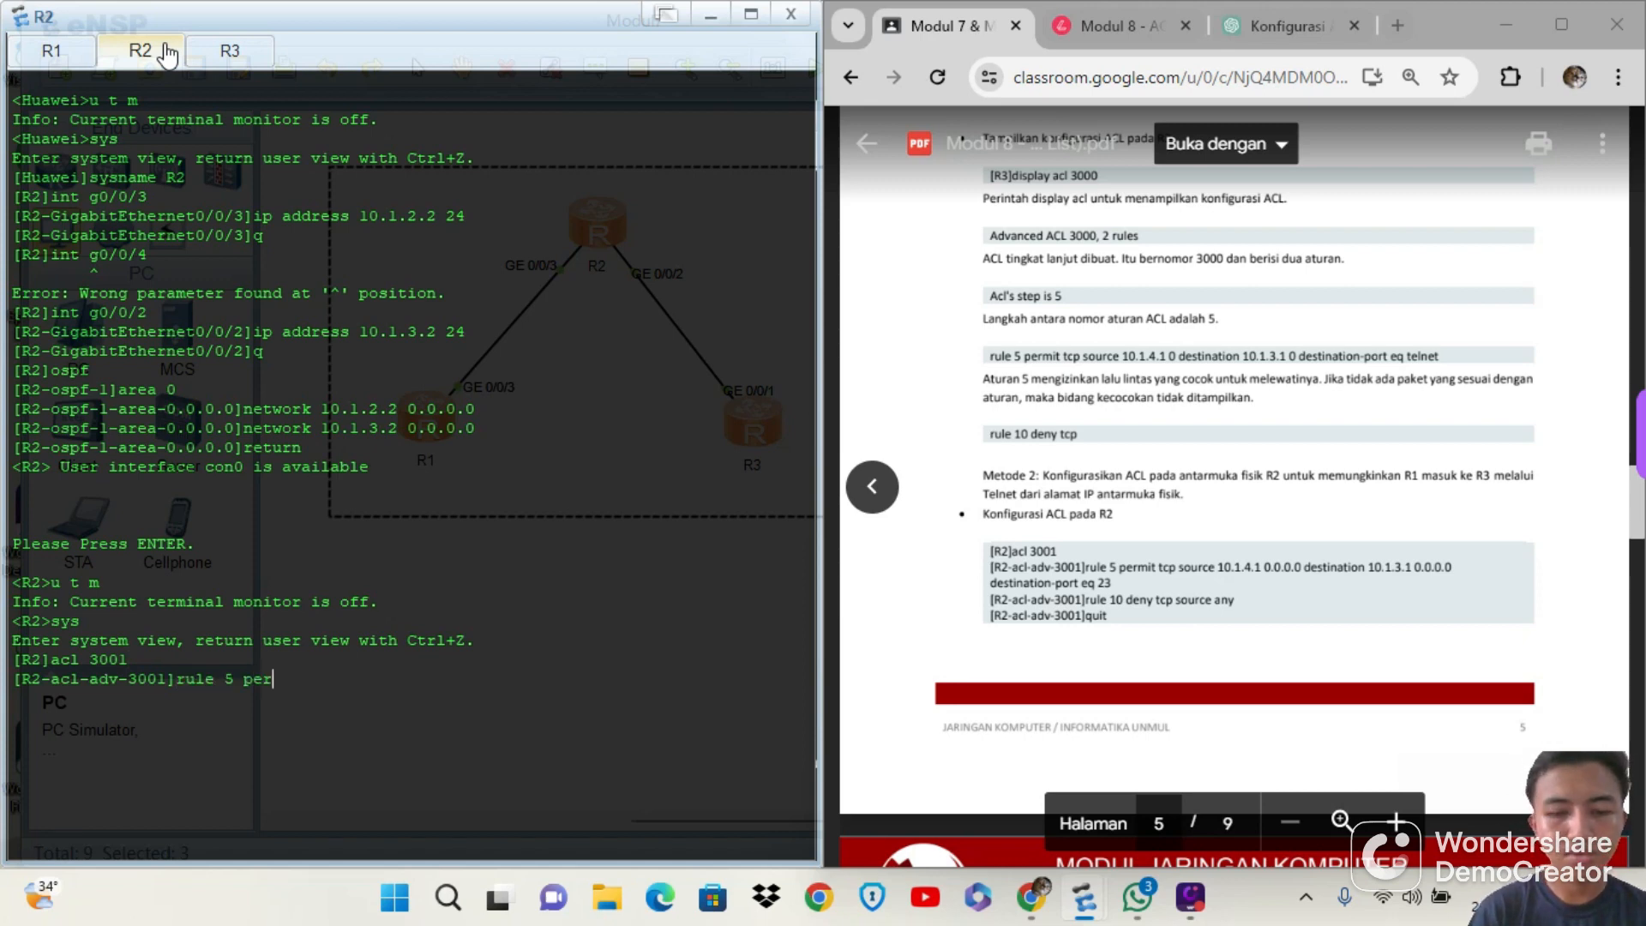
text(mit t)
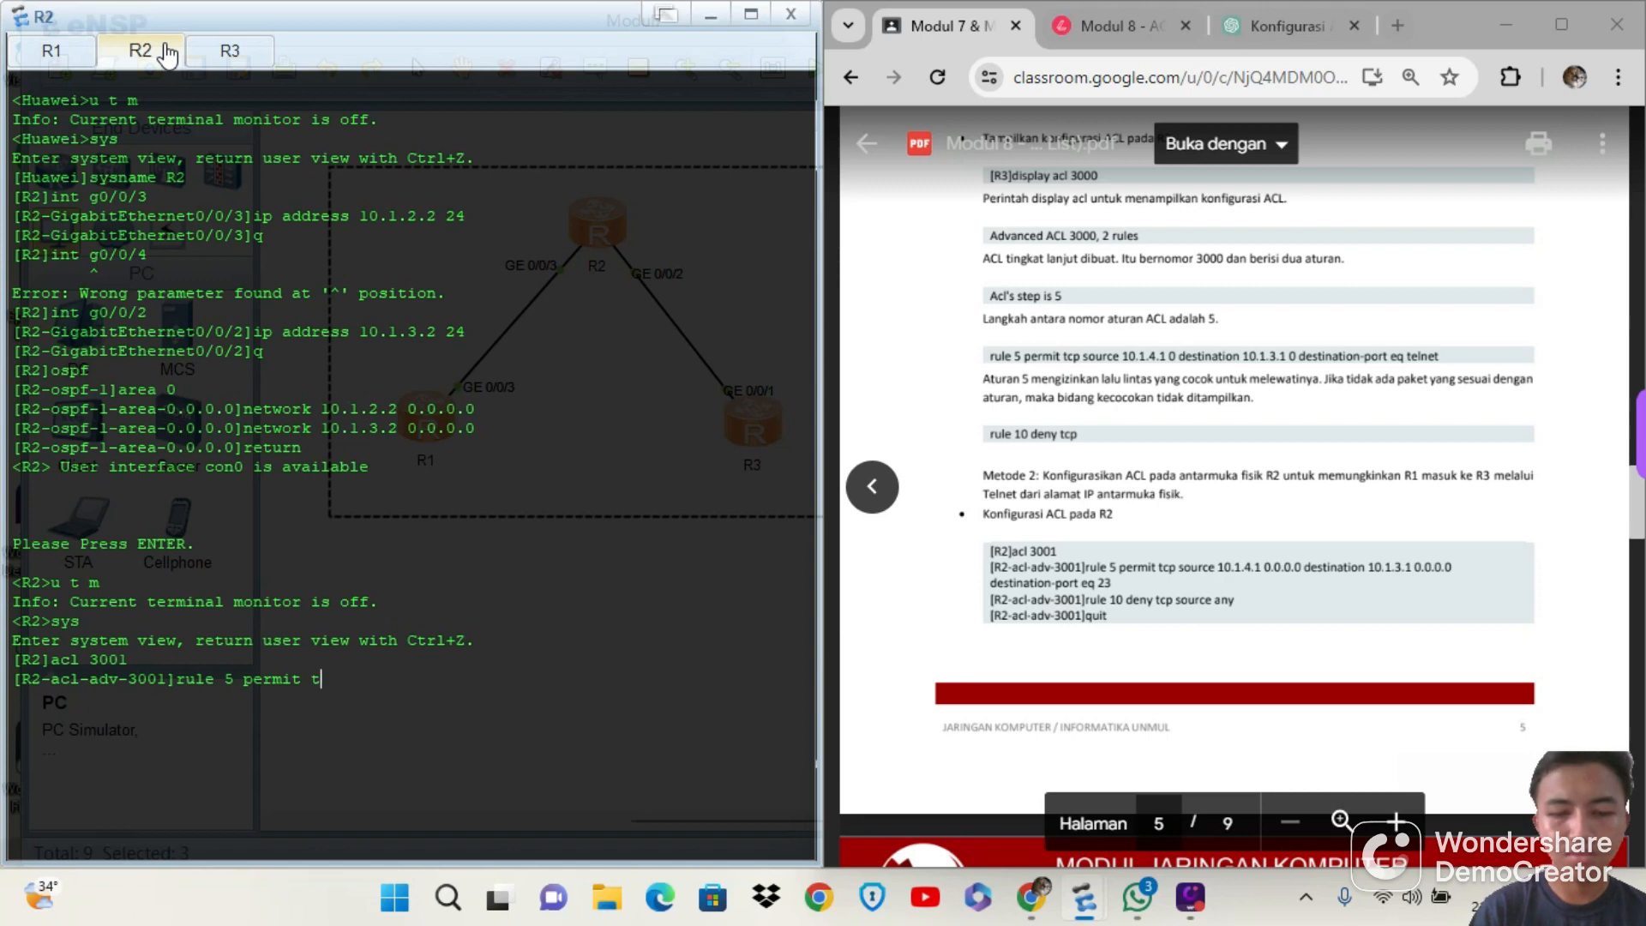
text(cp siur)
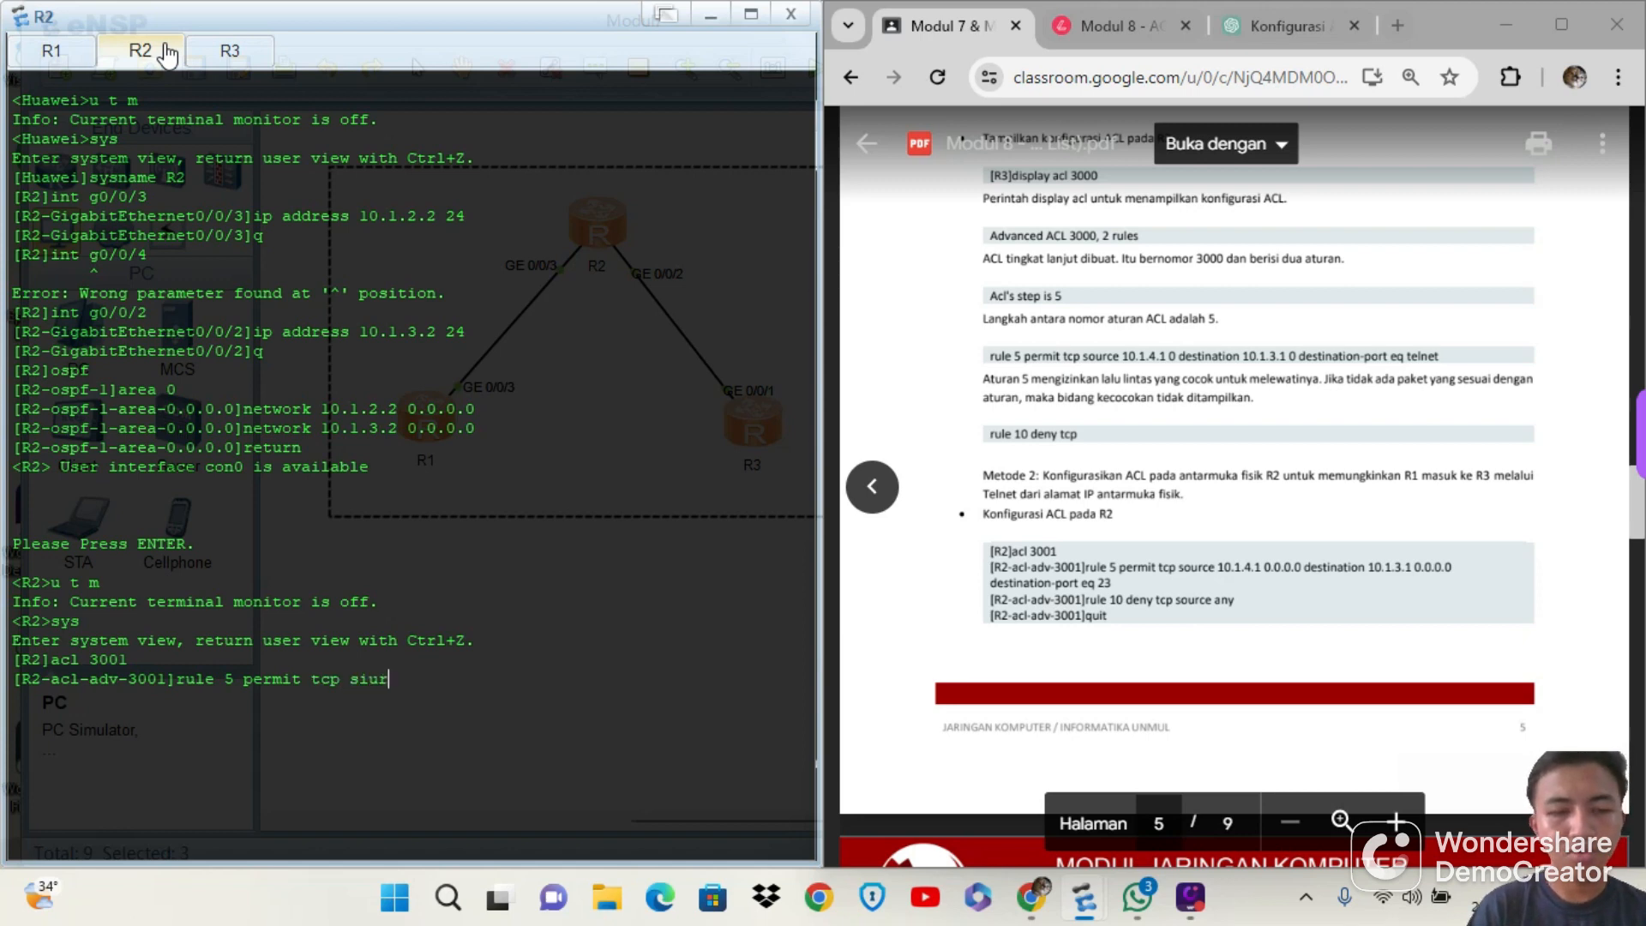
key(BackSpace)
key(BackSpace)
key(BackSpace)
text(o)
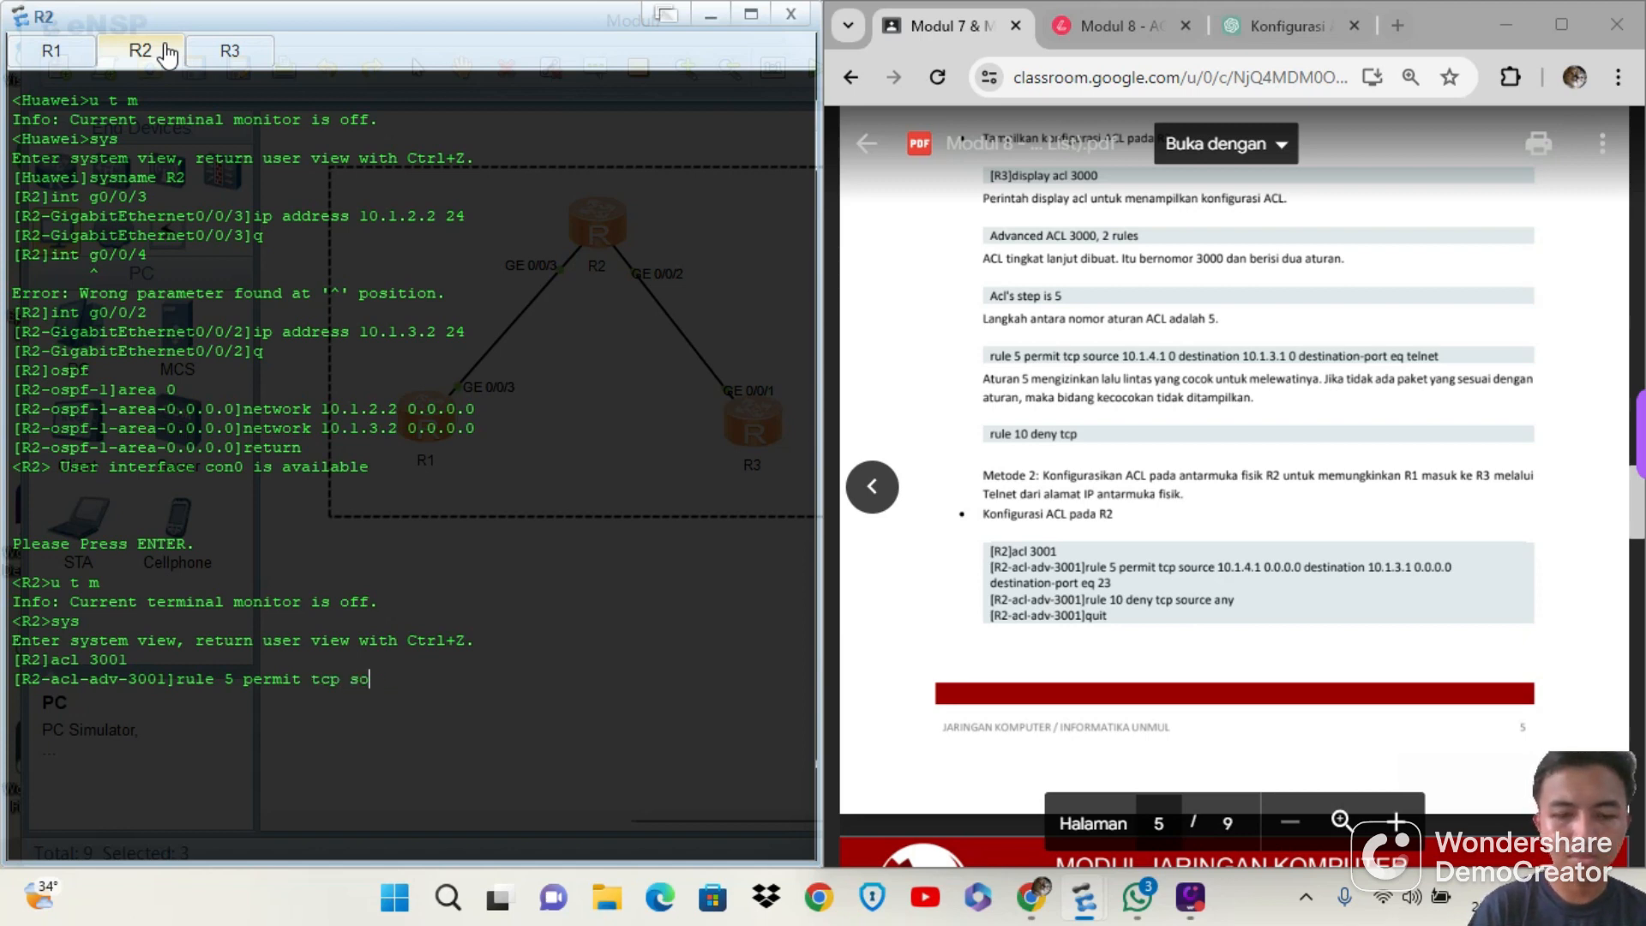
text(urce)
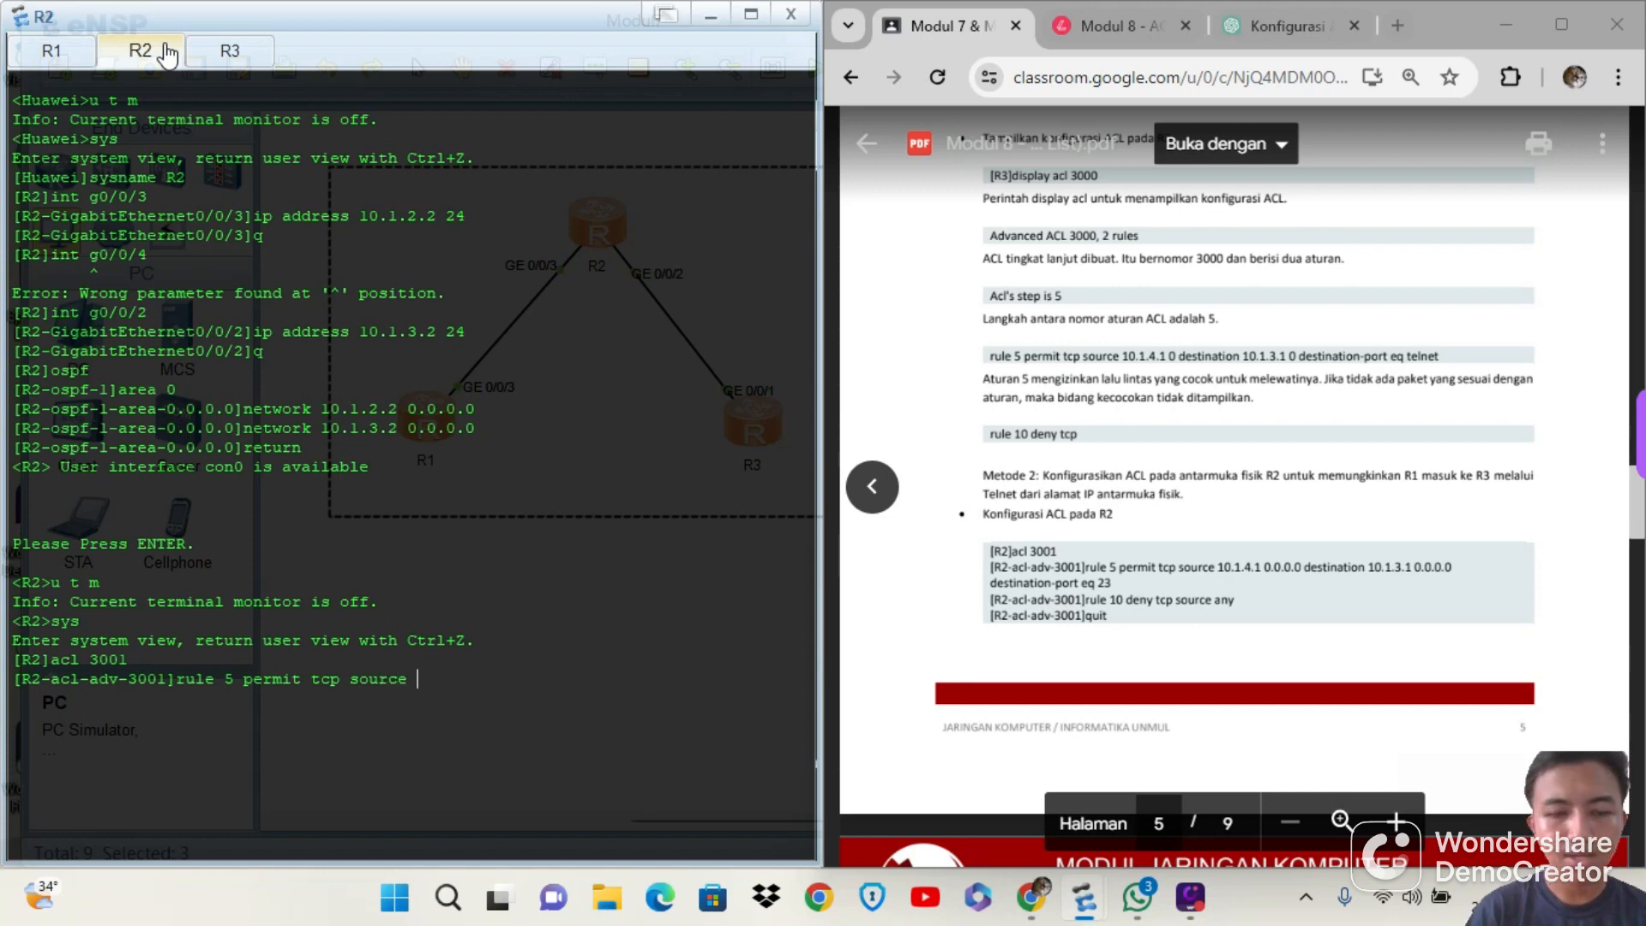
text( 10)
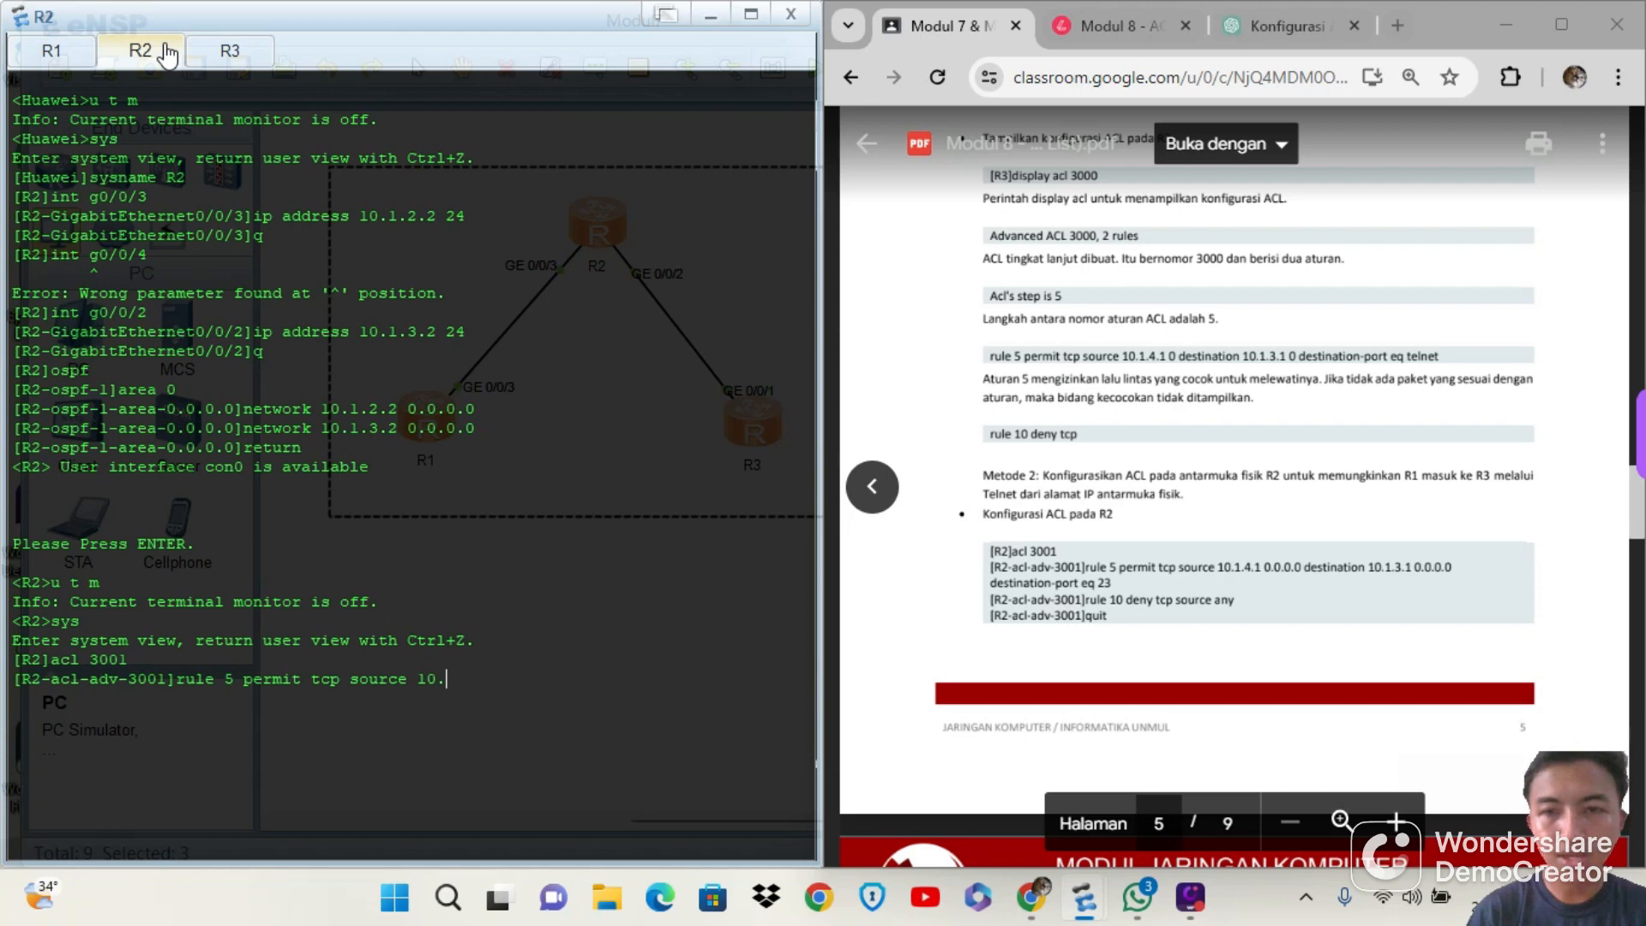
text(.1.4)
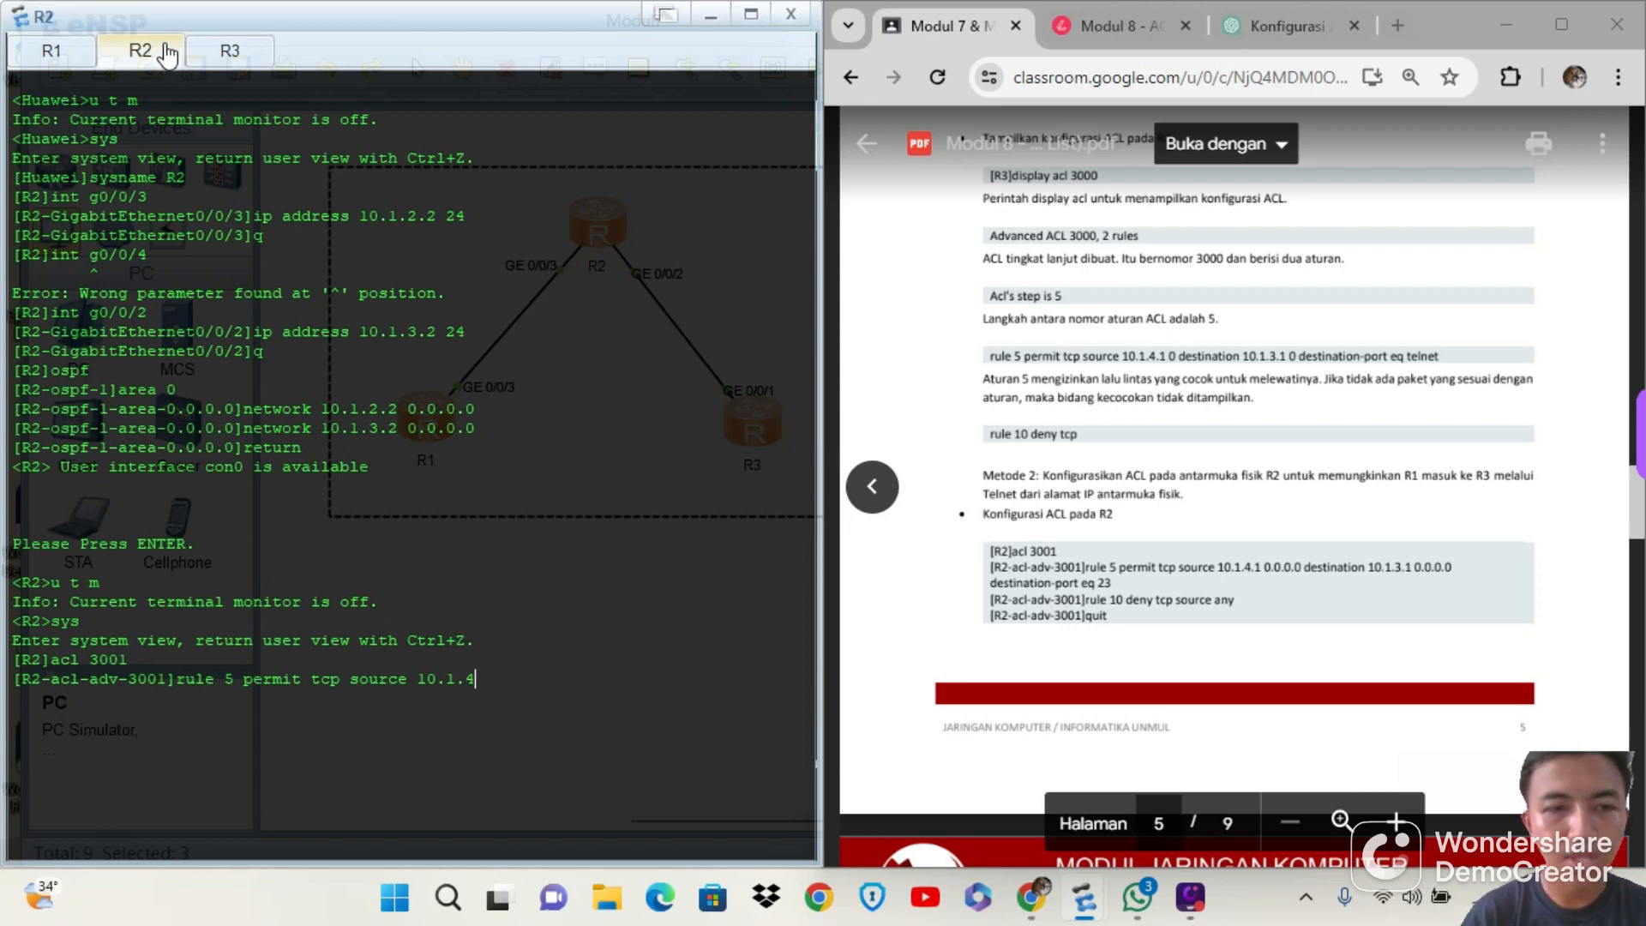
text(.1)
text( 0)
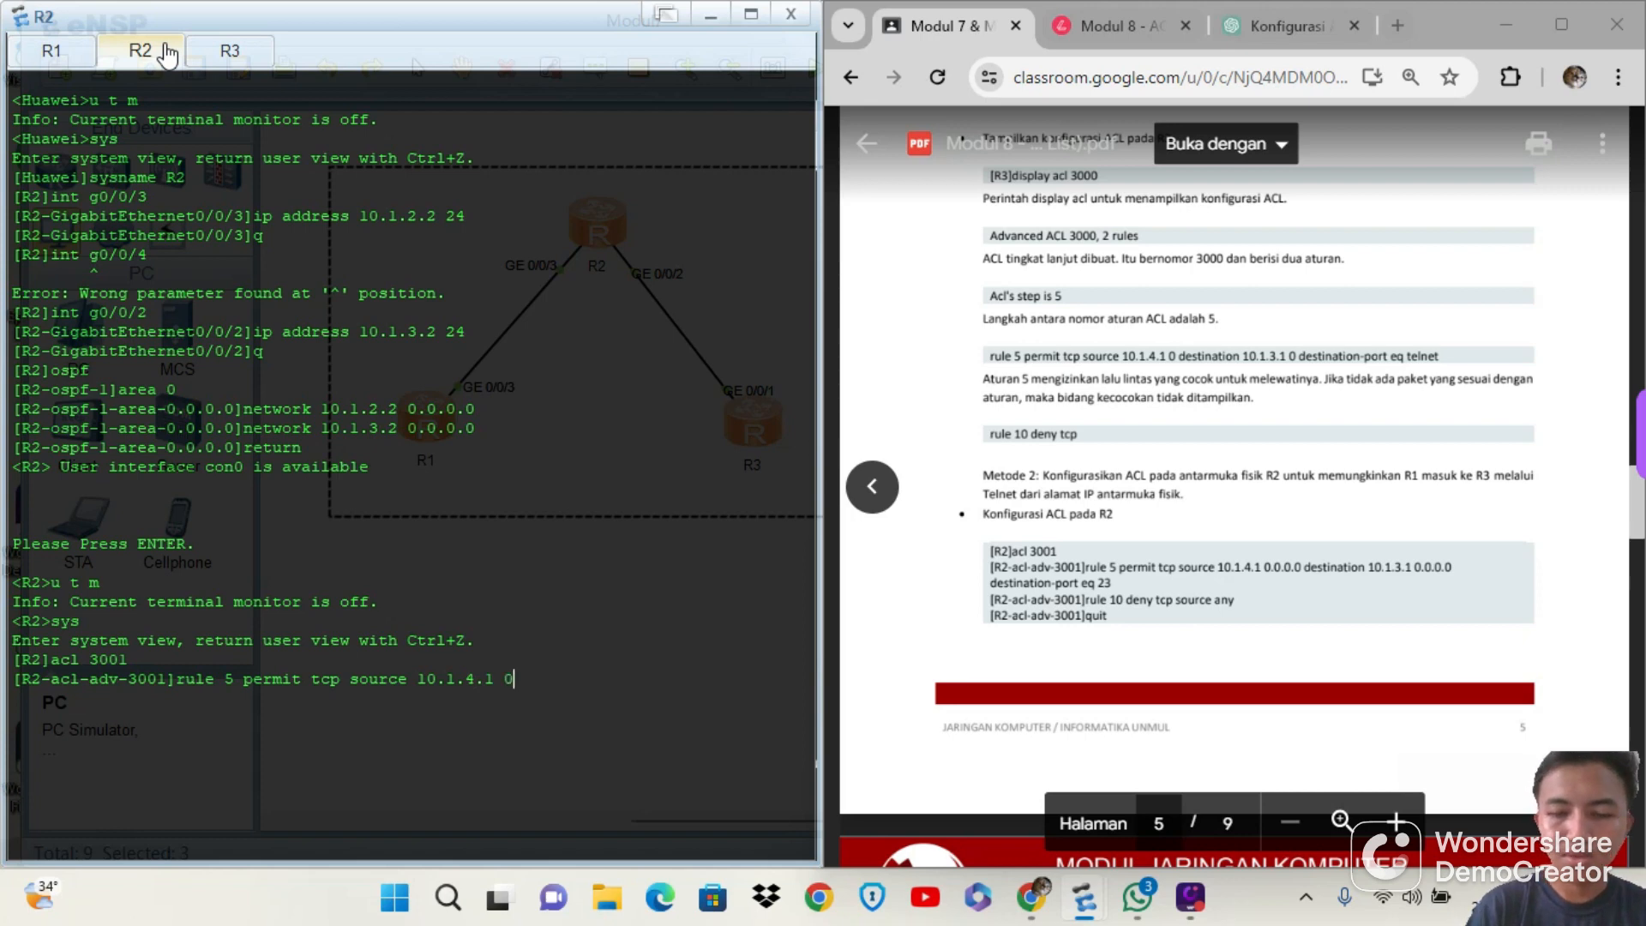
text(.0.0.0 da)
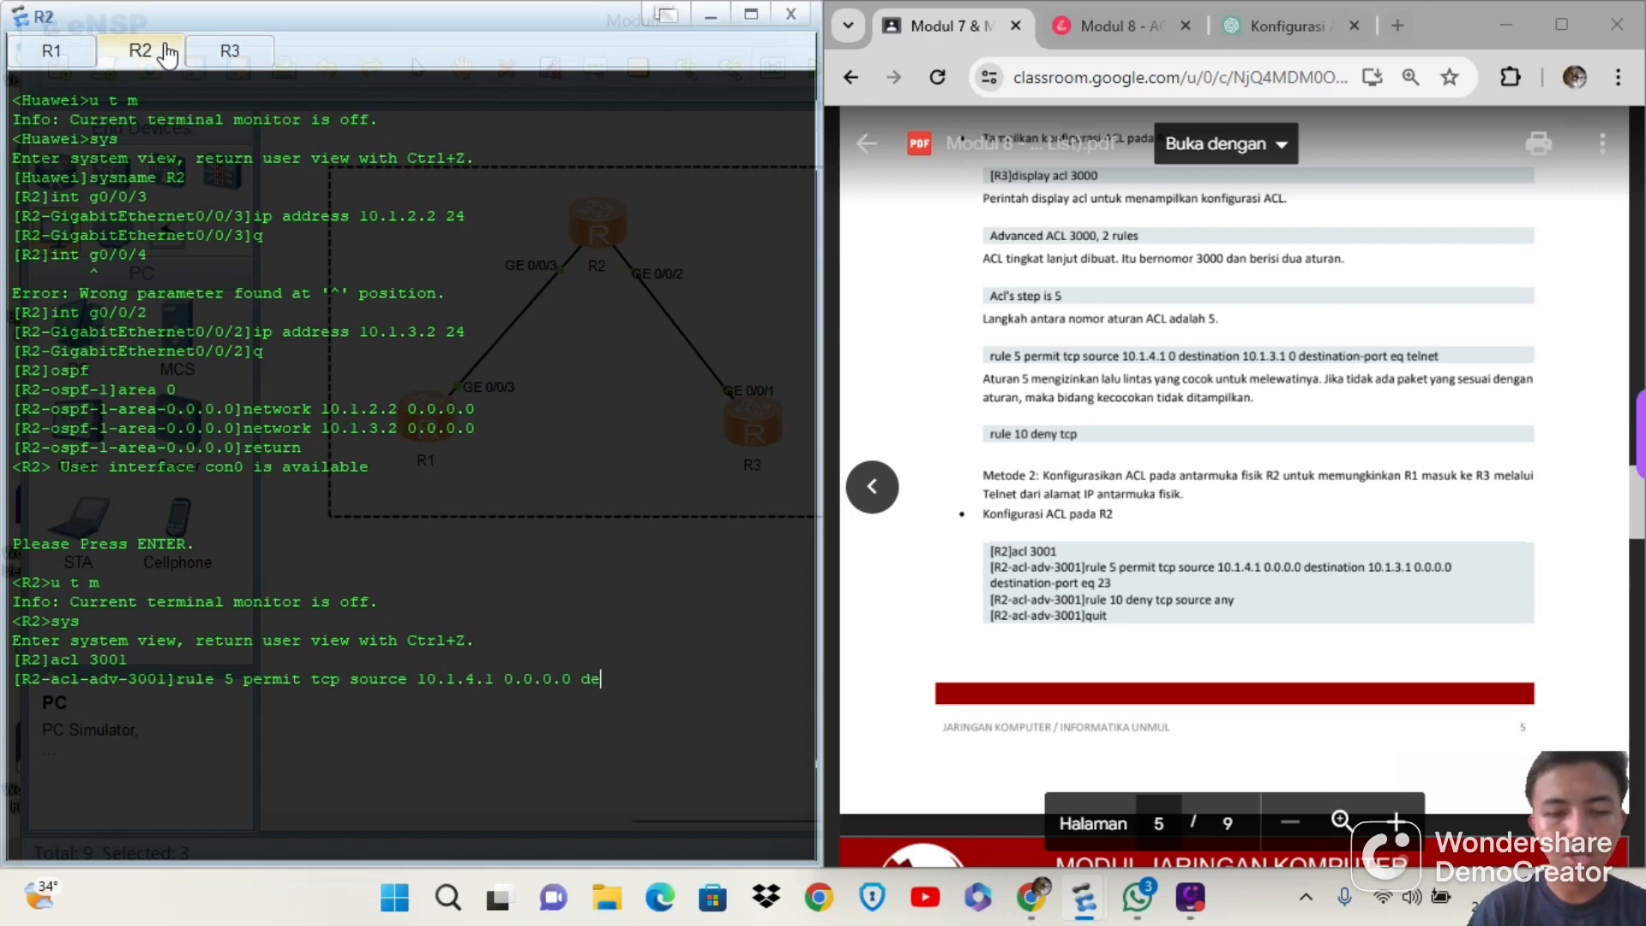
text(tin)
key(BackSpace)
key(BackSpace)
key(BackSpace)
text(s)
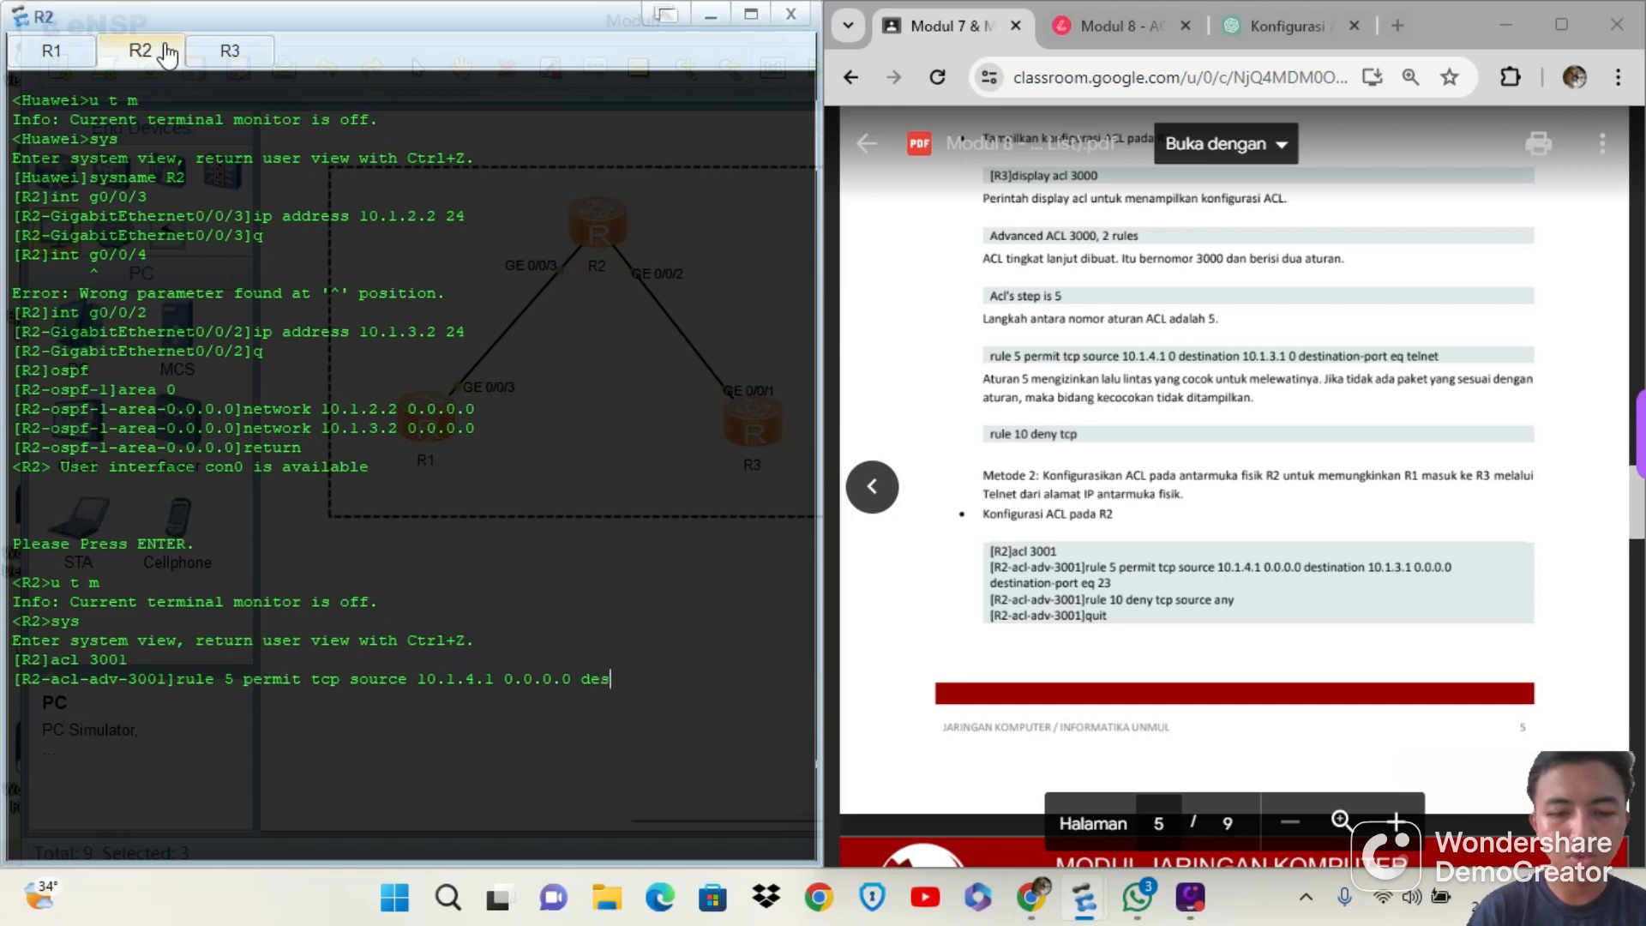
text(tination)
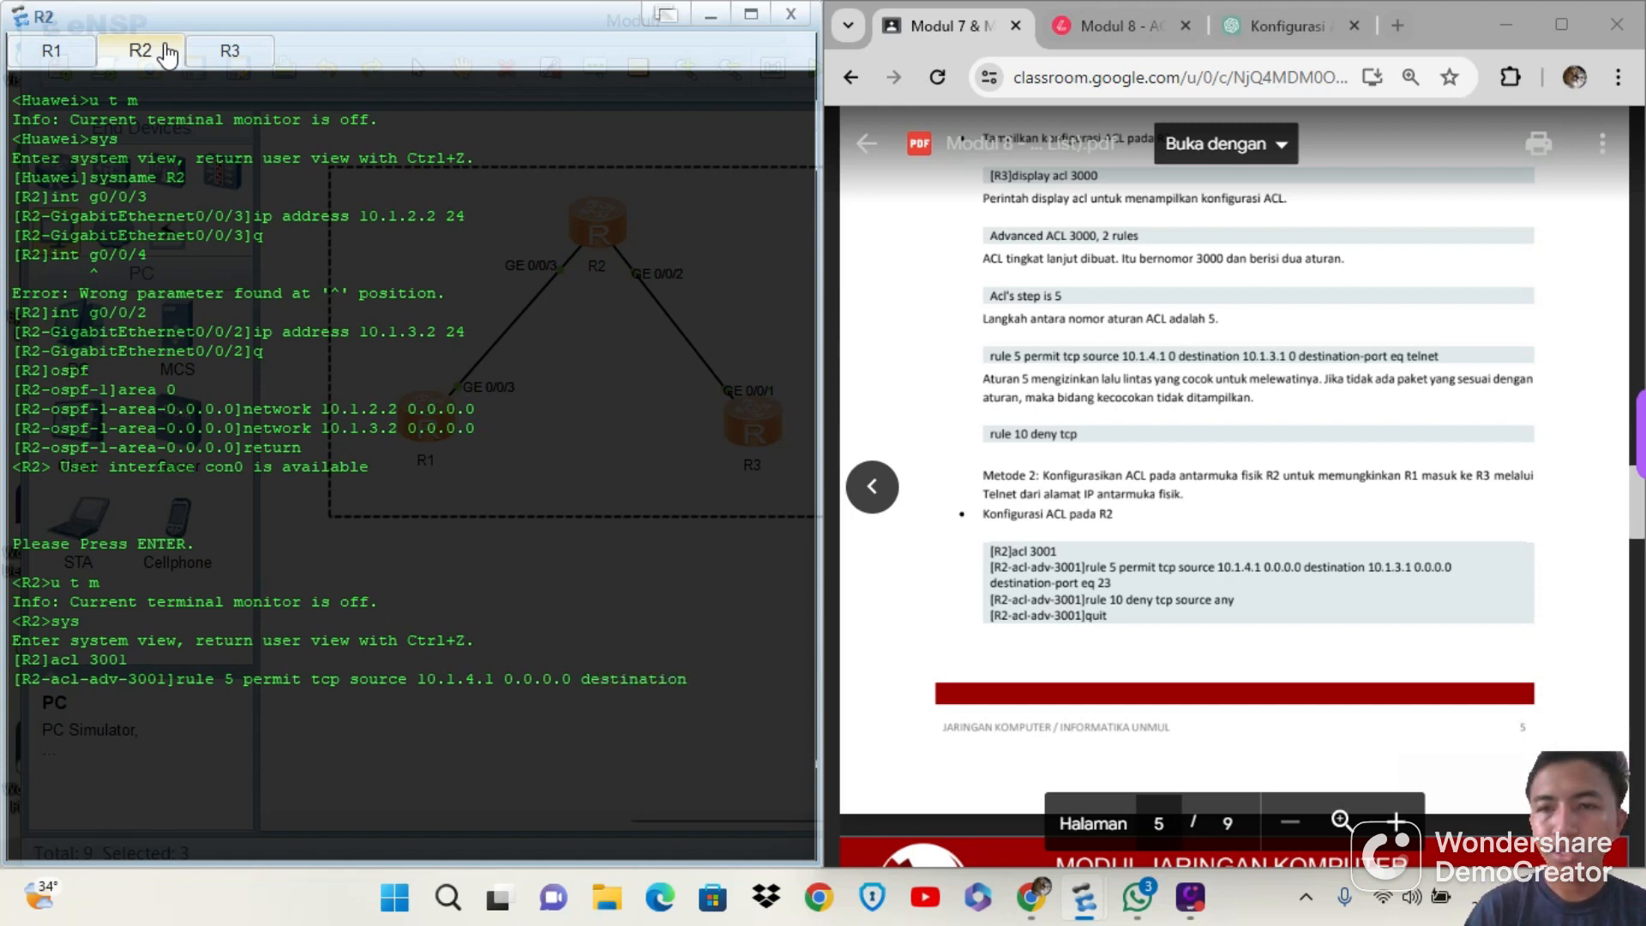
text( 10)
text(.)
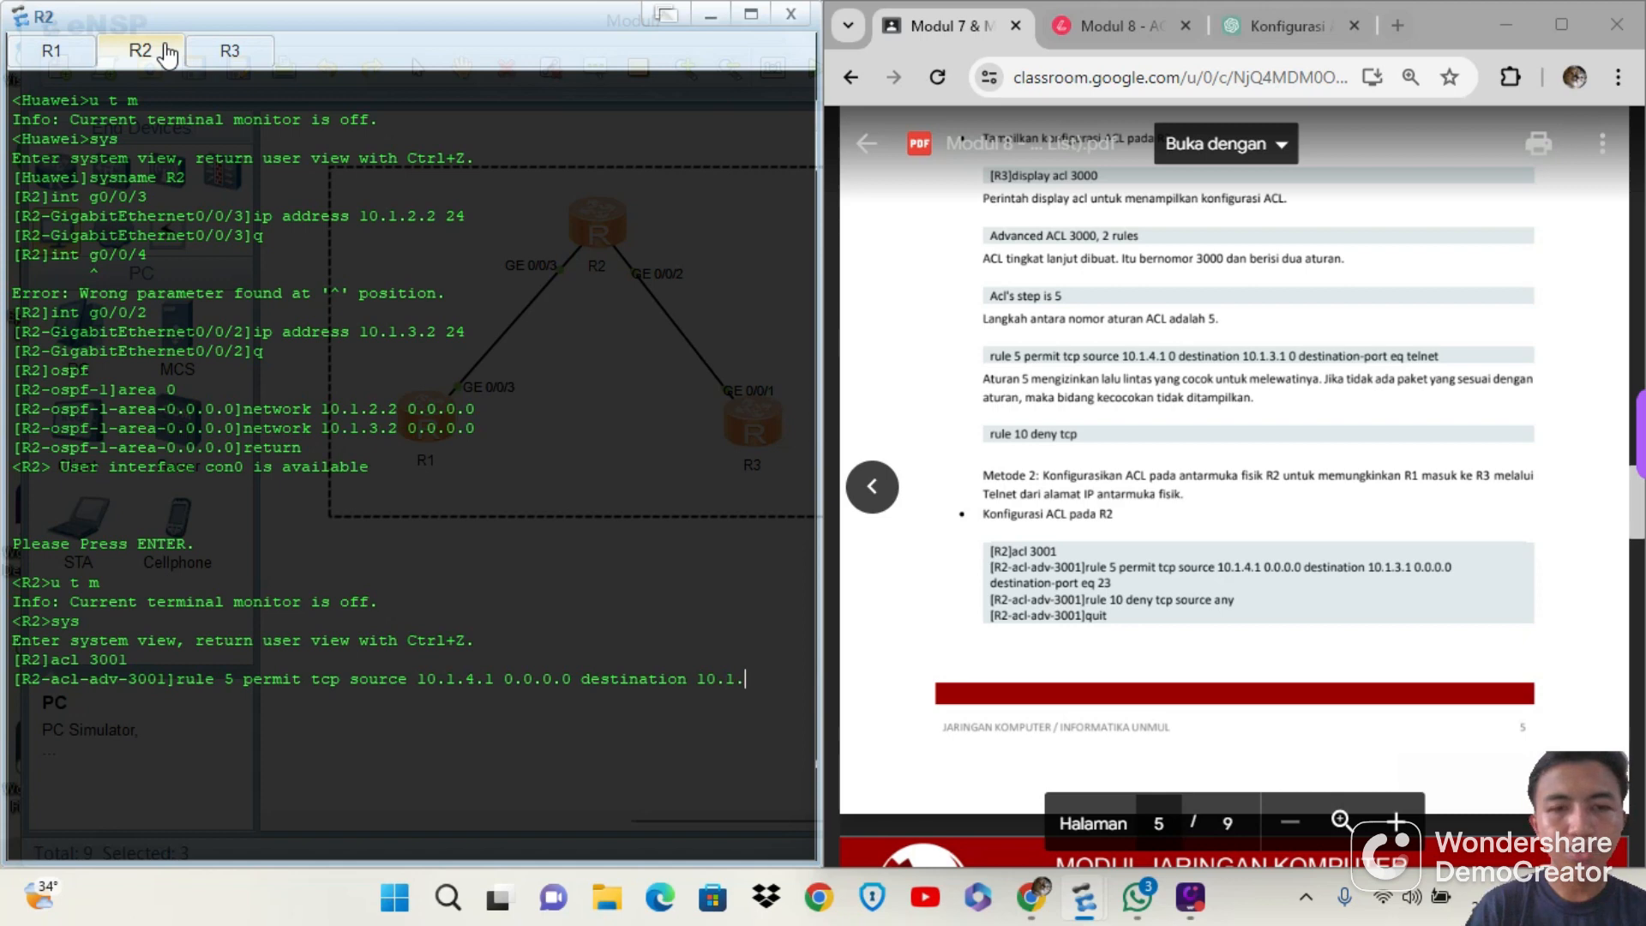
text(3.1 0.0.0.0)
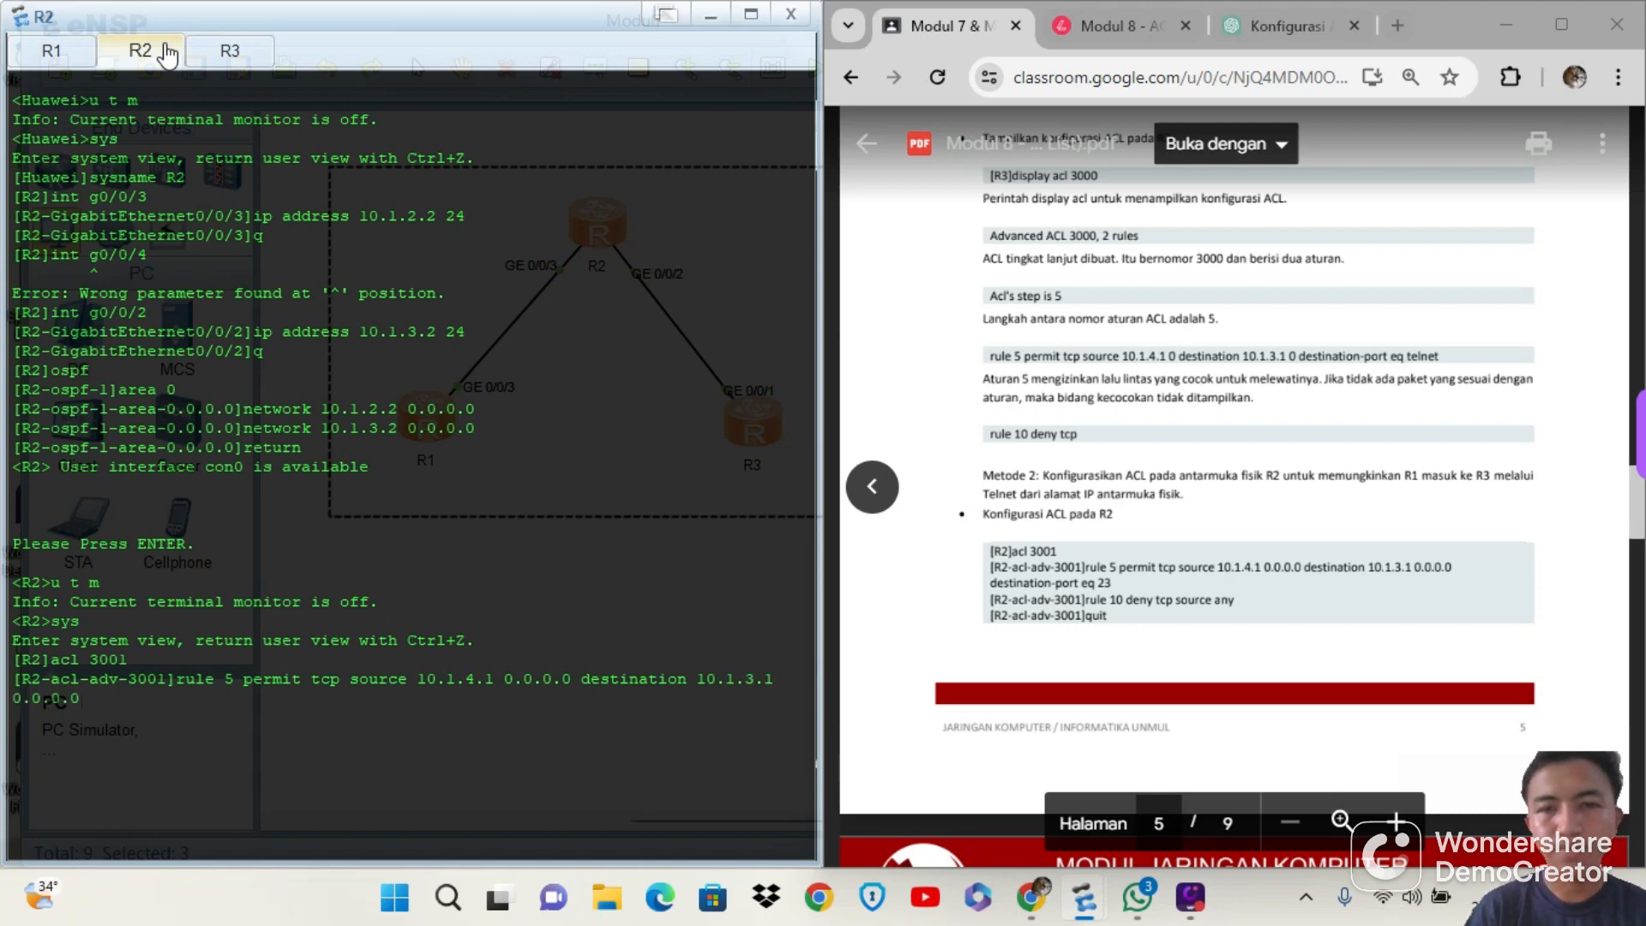
text( destination)
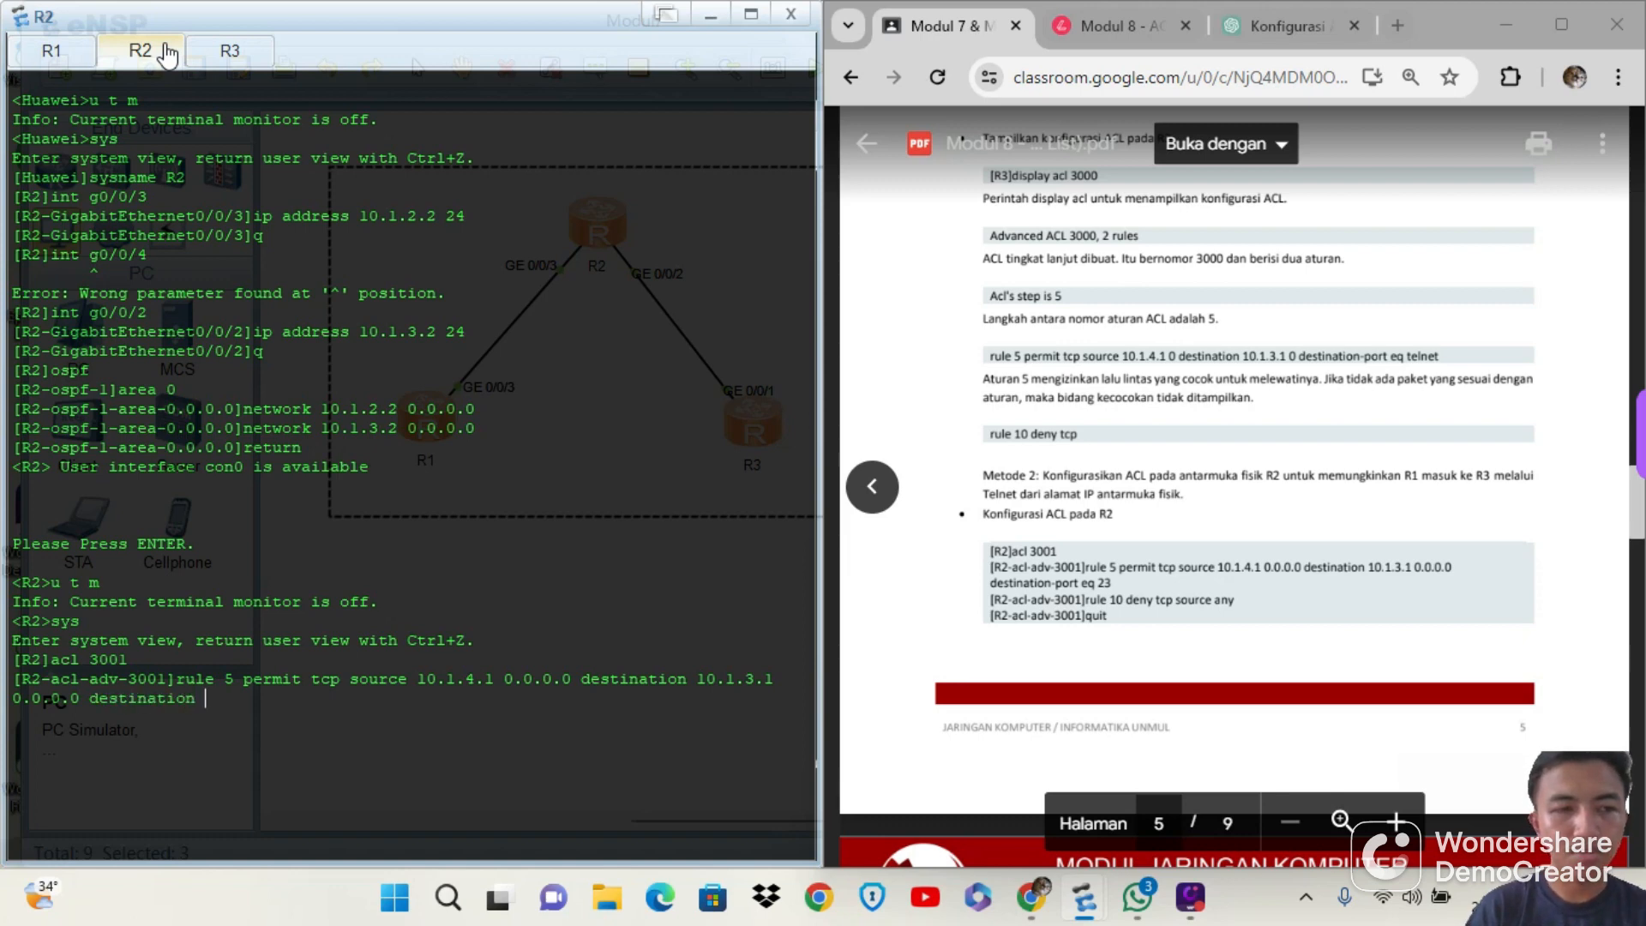
text(-port)
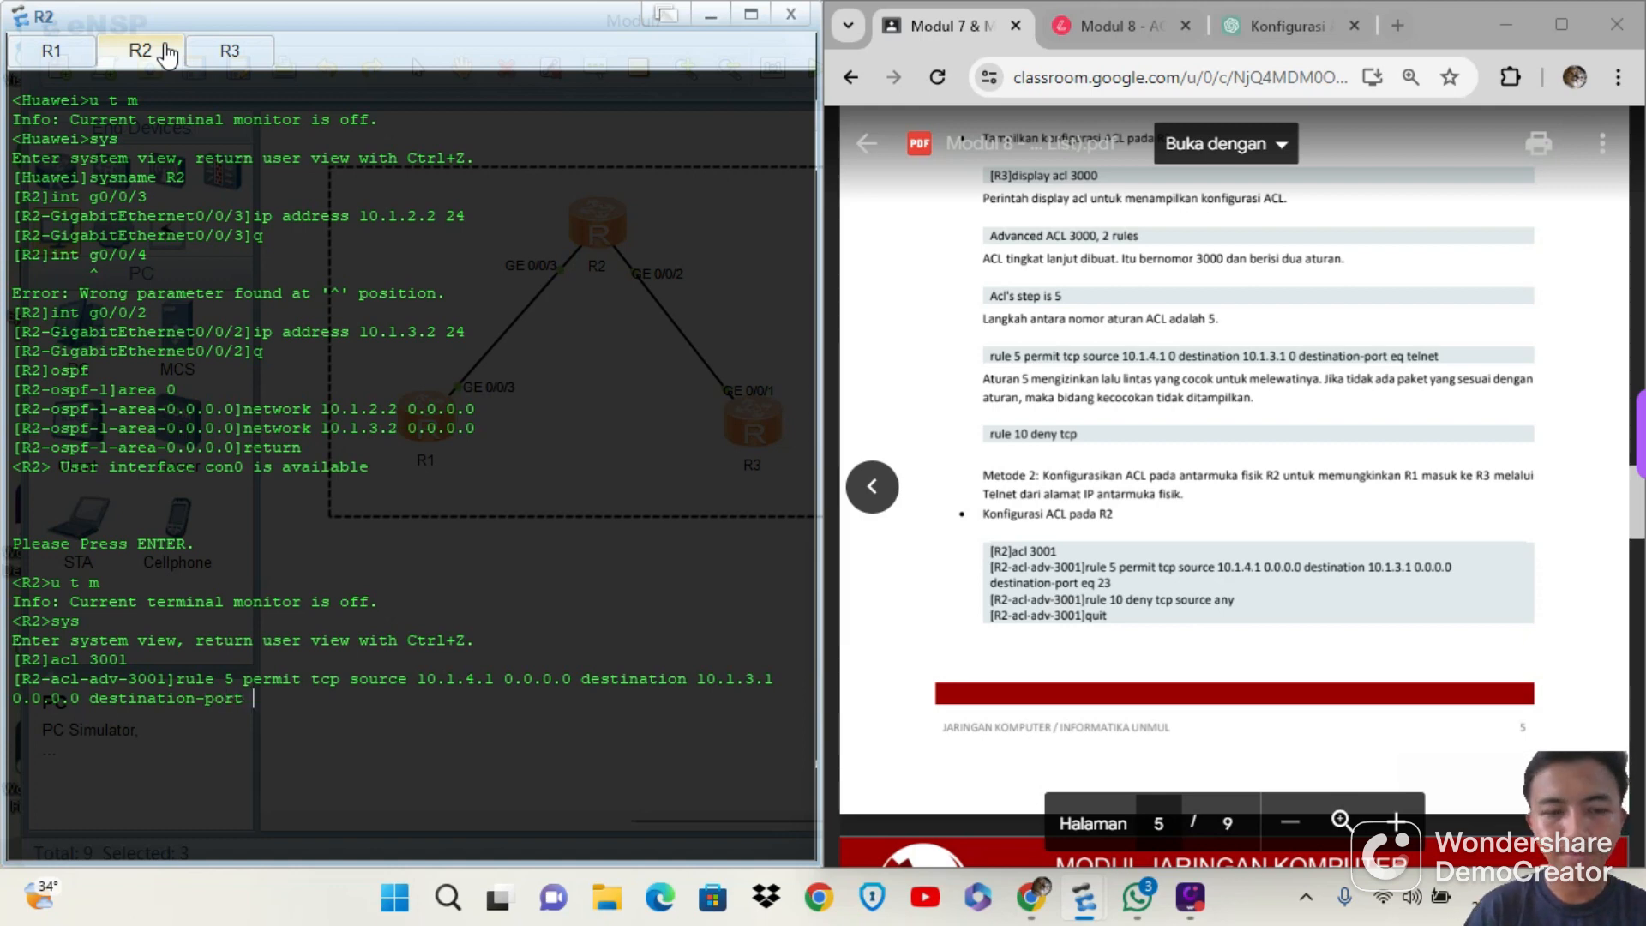
text( eq 23)
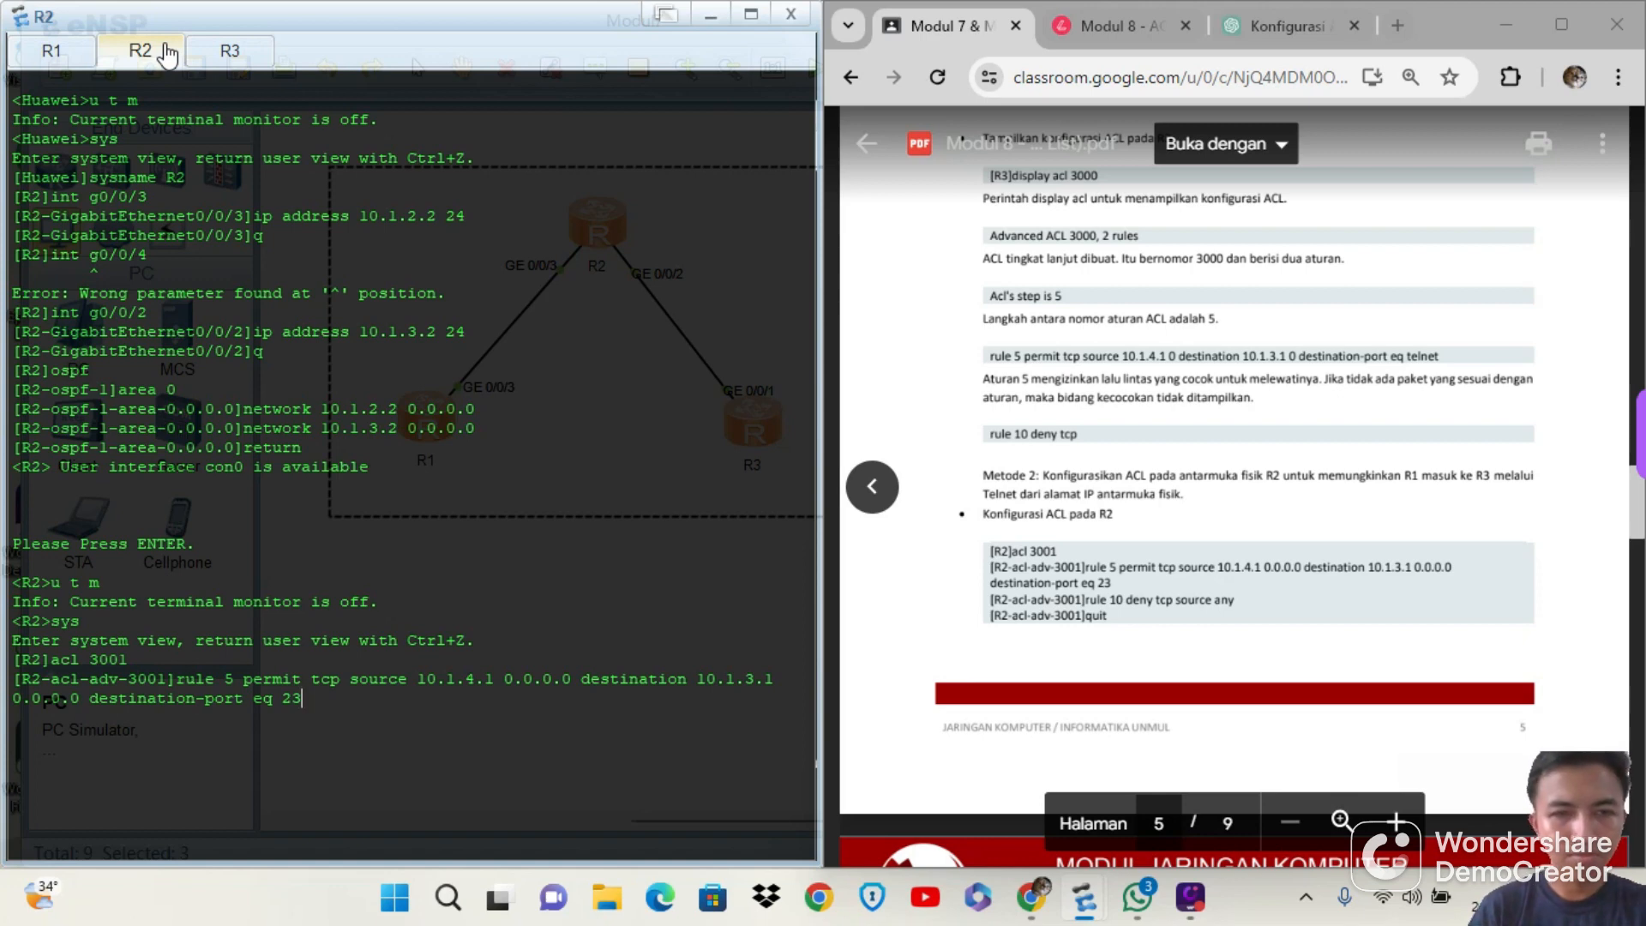
key(Return)
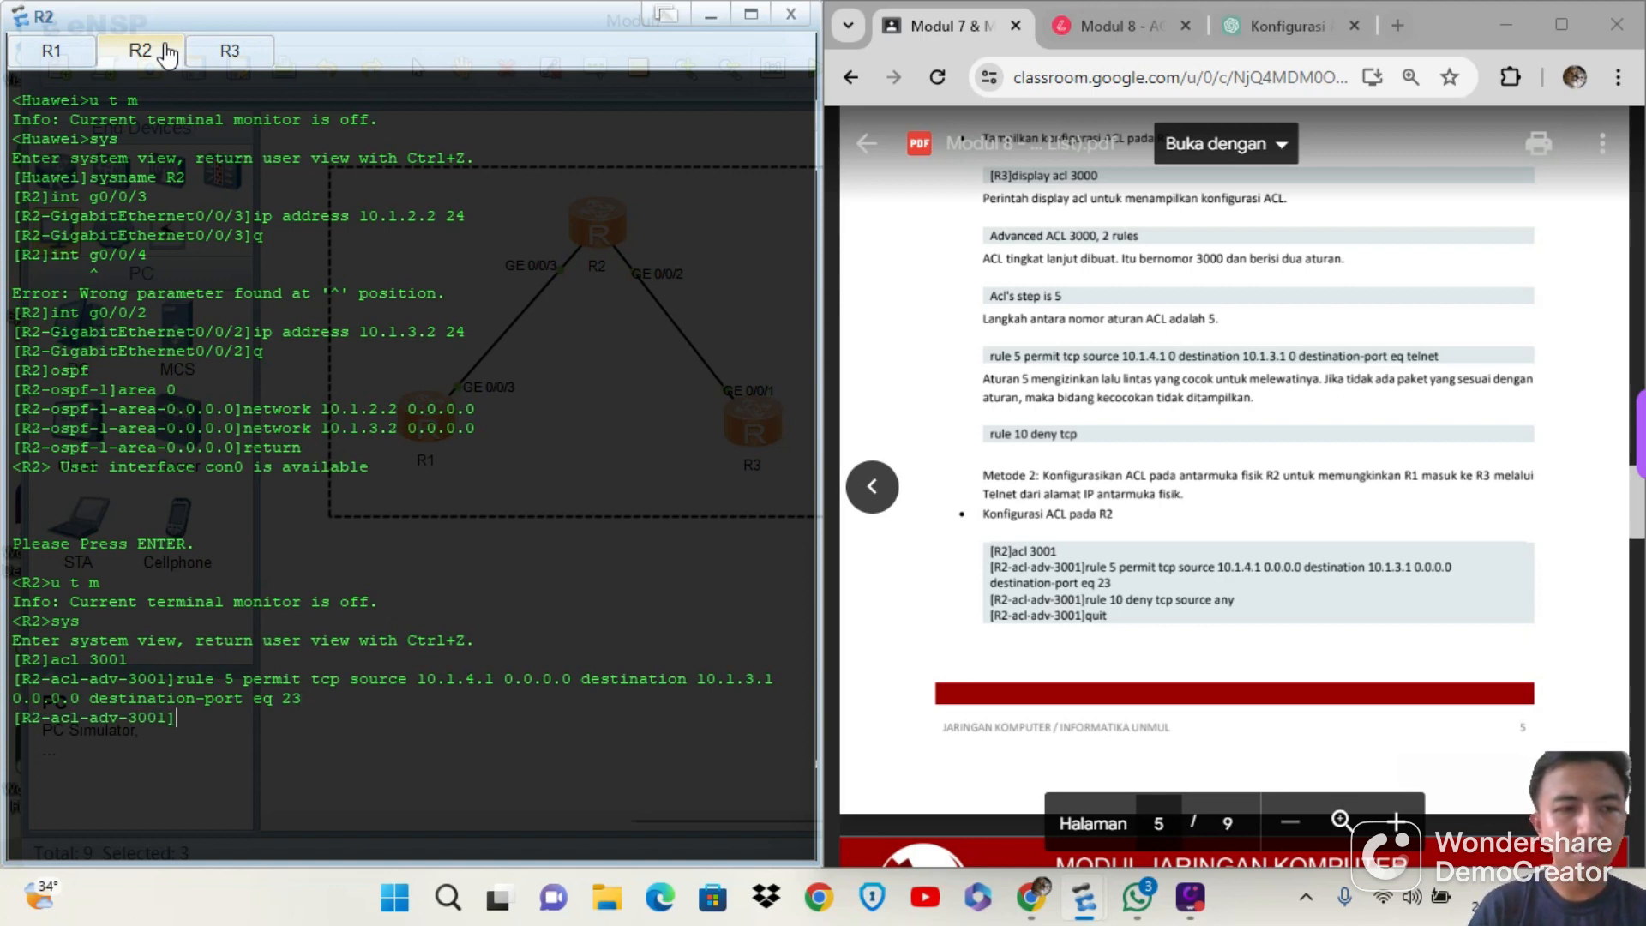
Add rule 10 deny tcp source any to ACL 3001 on R2 and leave the ACL view with q
text(ru)
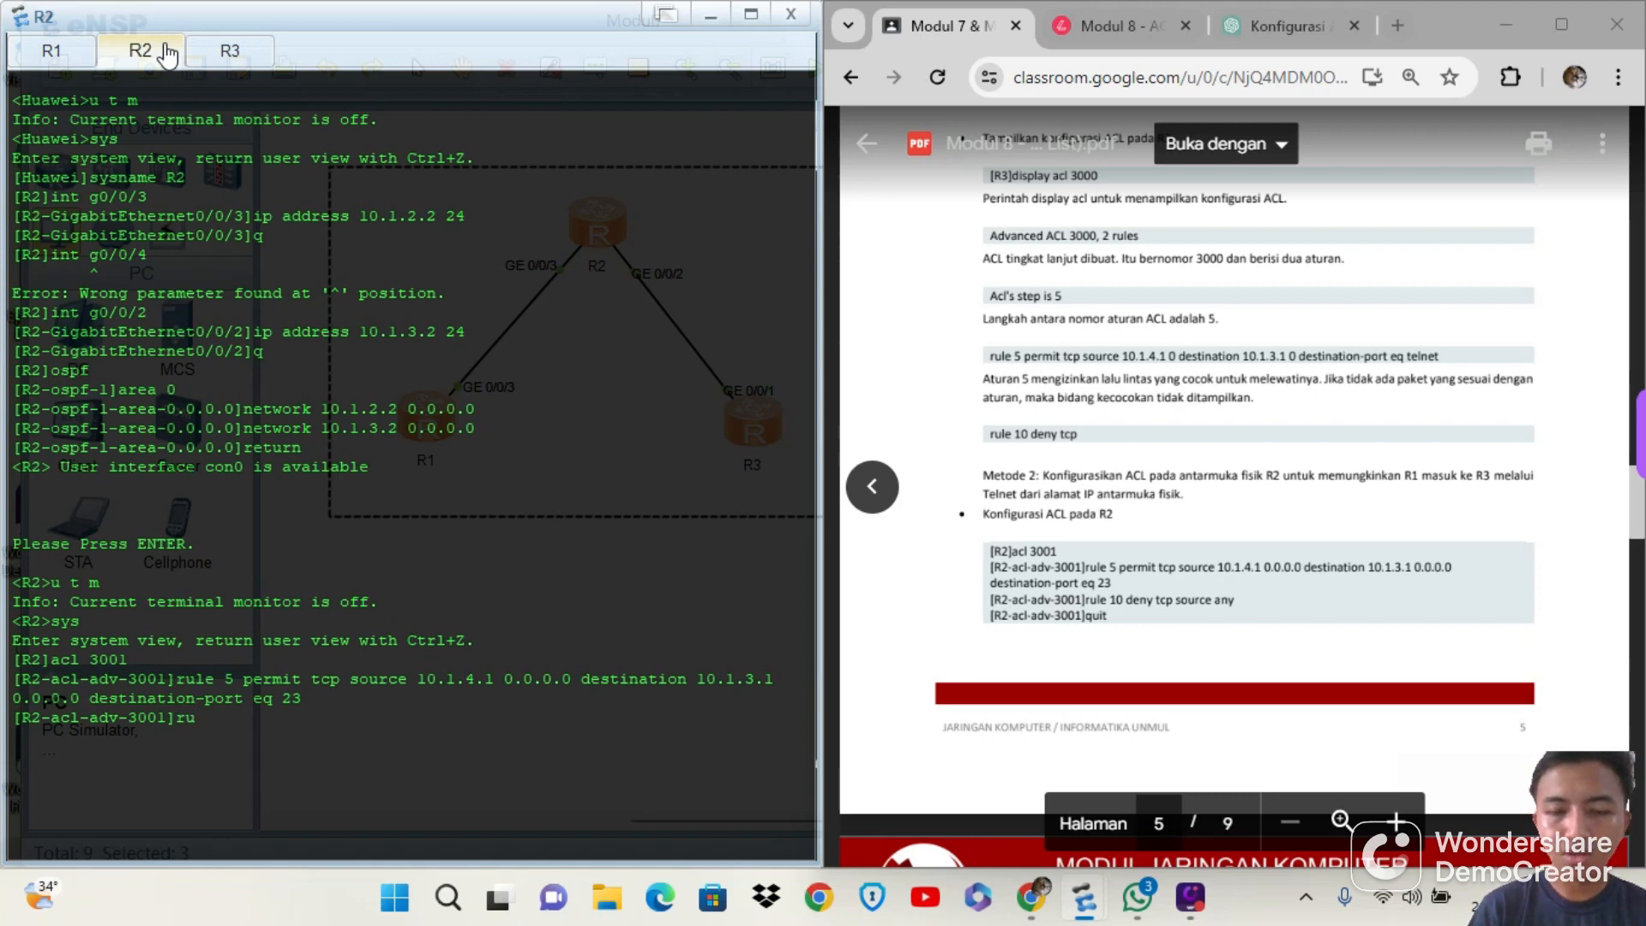
text(le 10 )
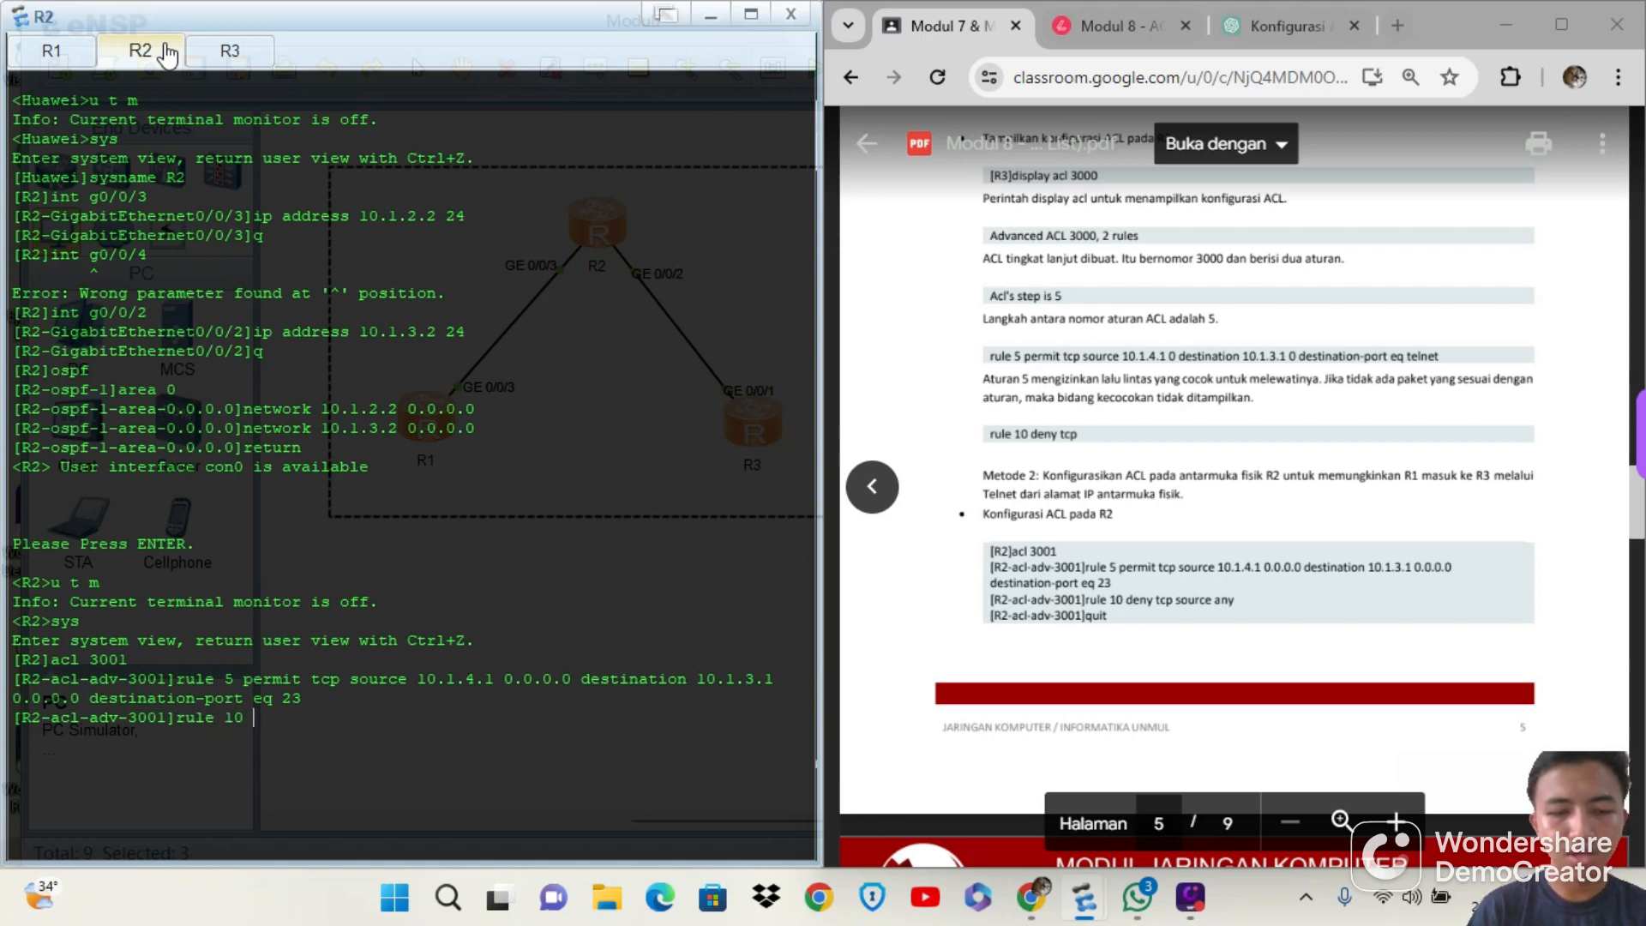
text(deny t)
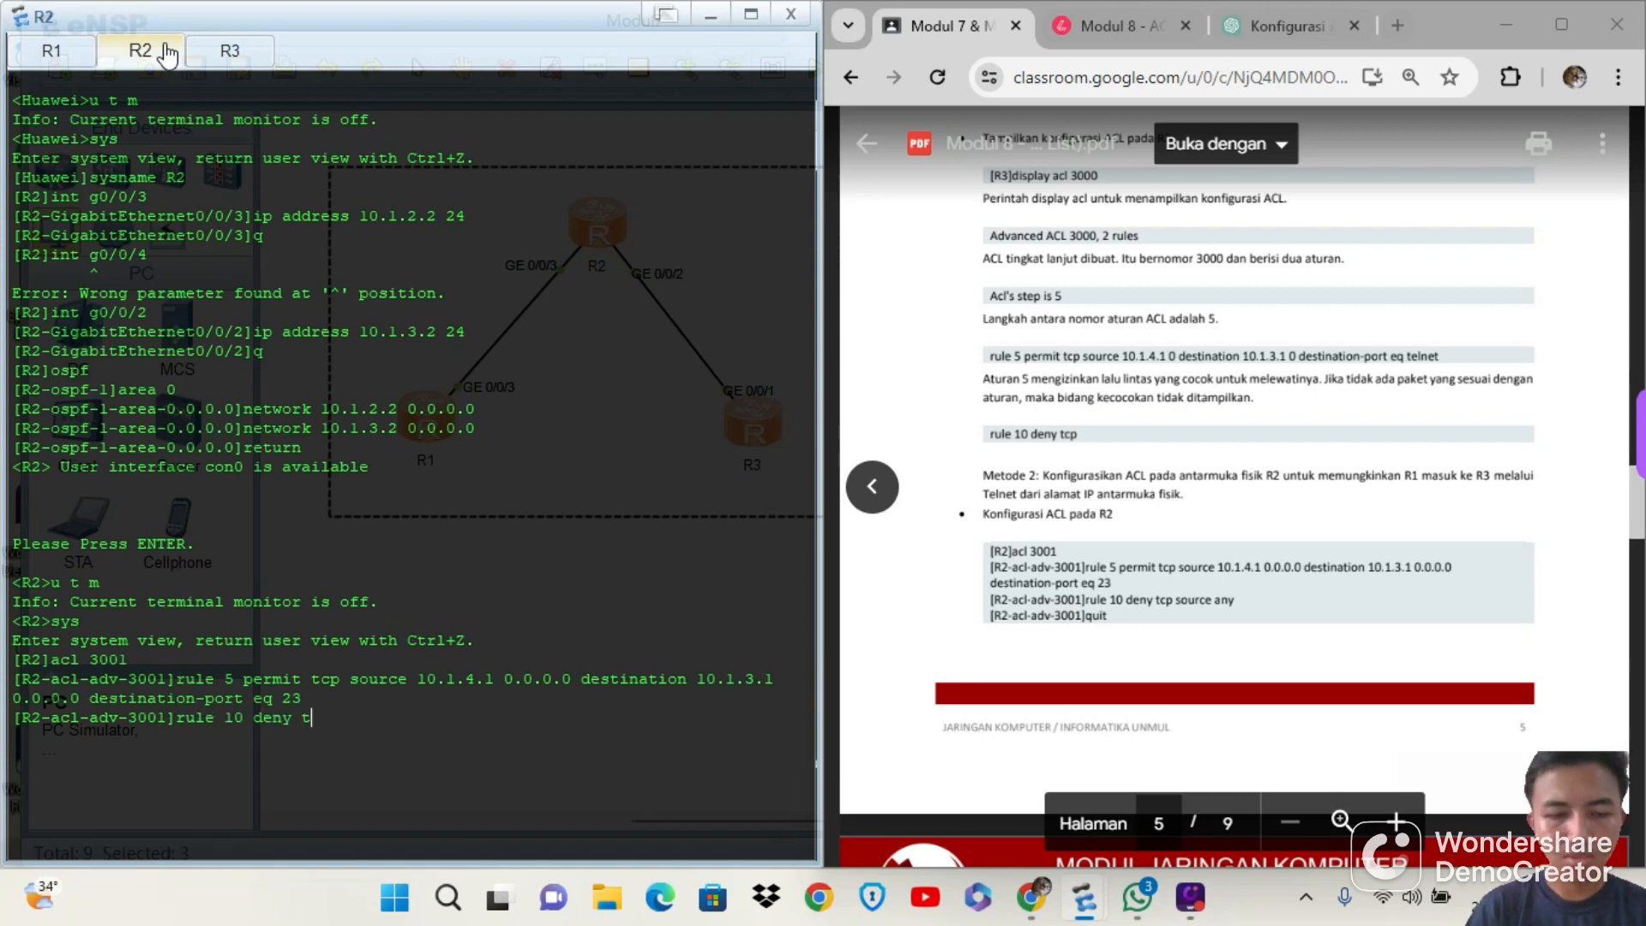
text(cp source any)
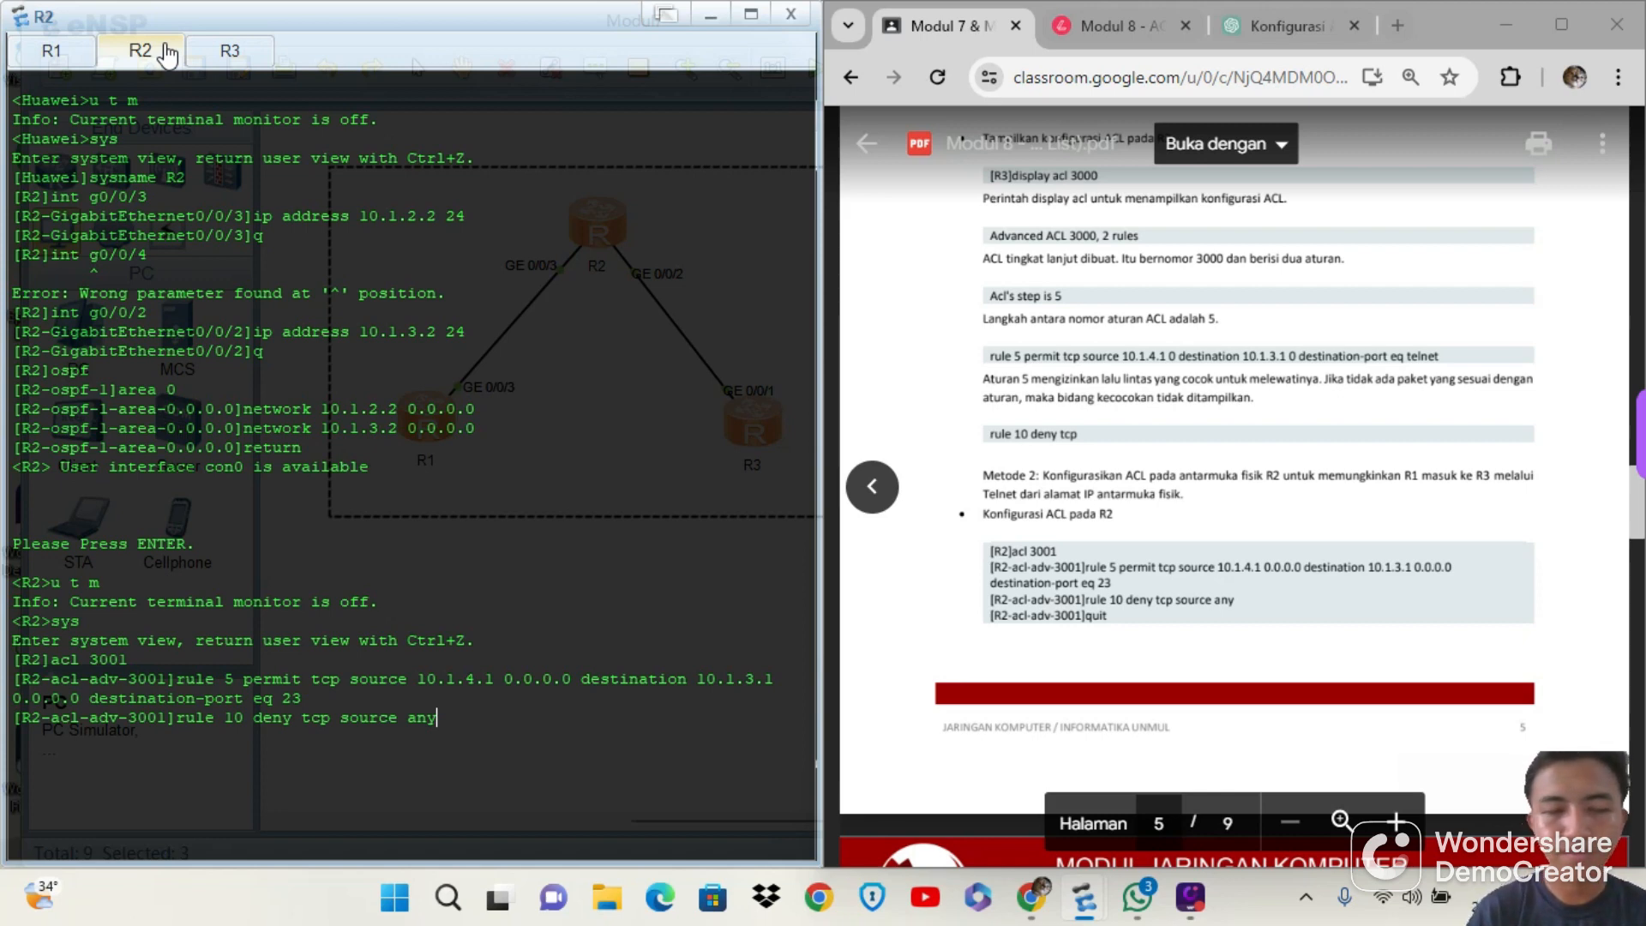
key(Return)
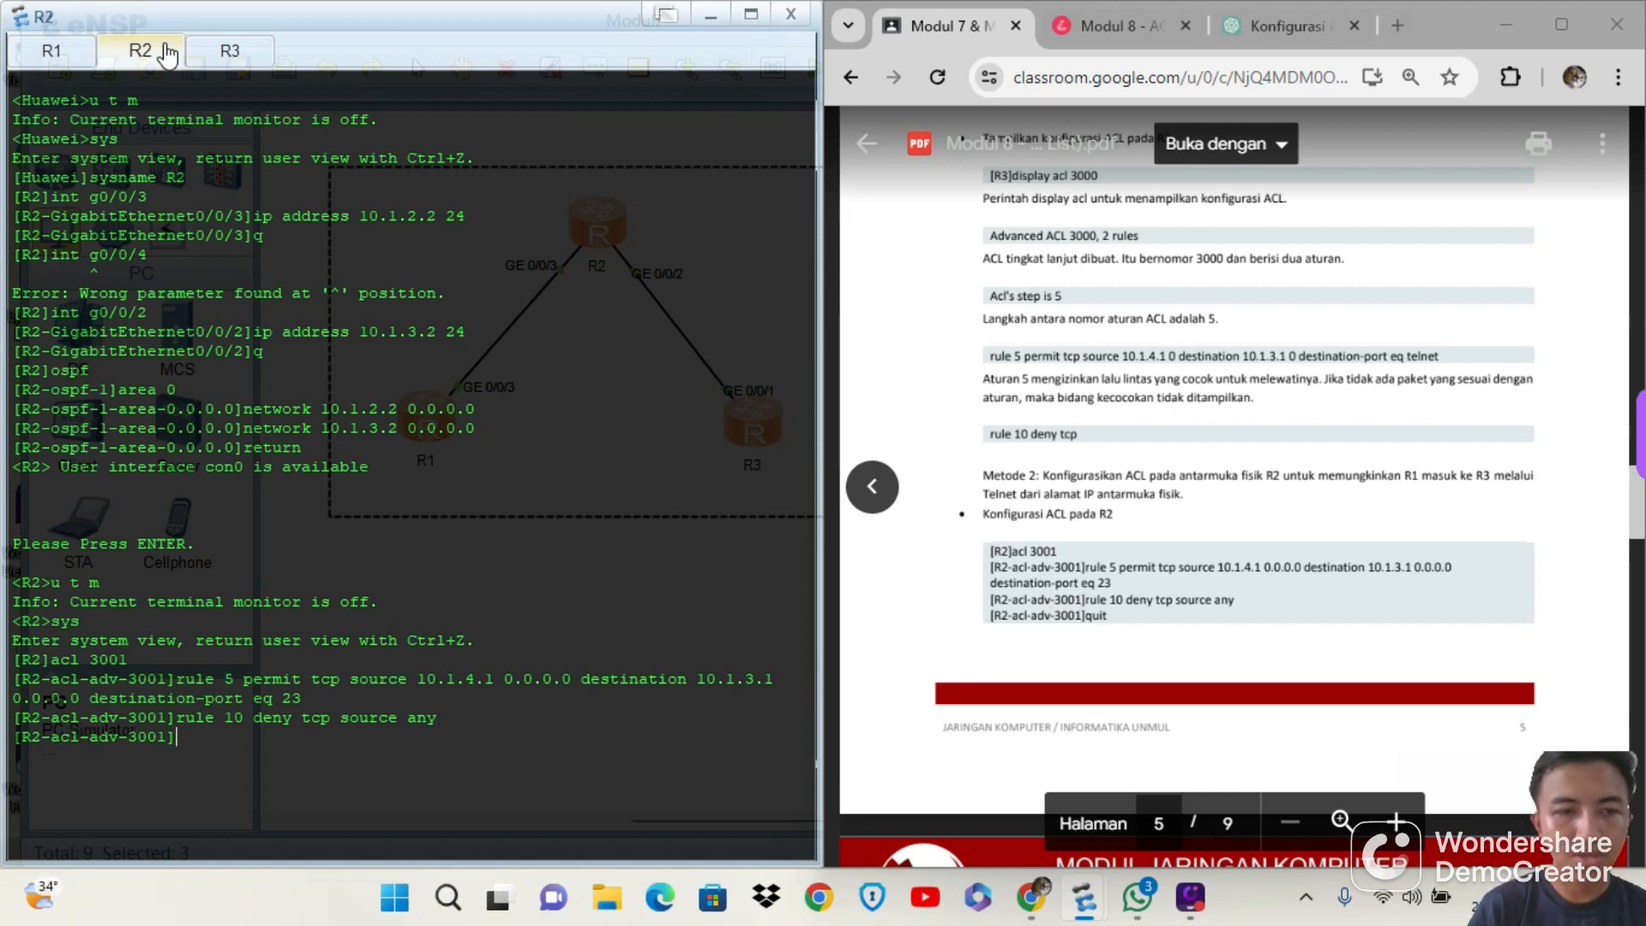
text(q)
key(Return)
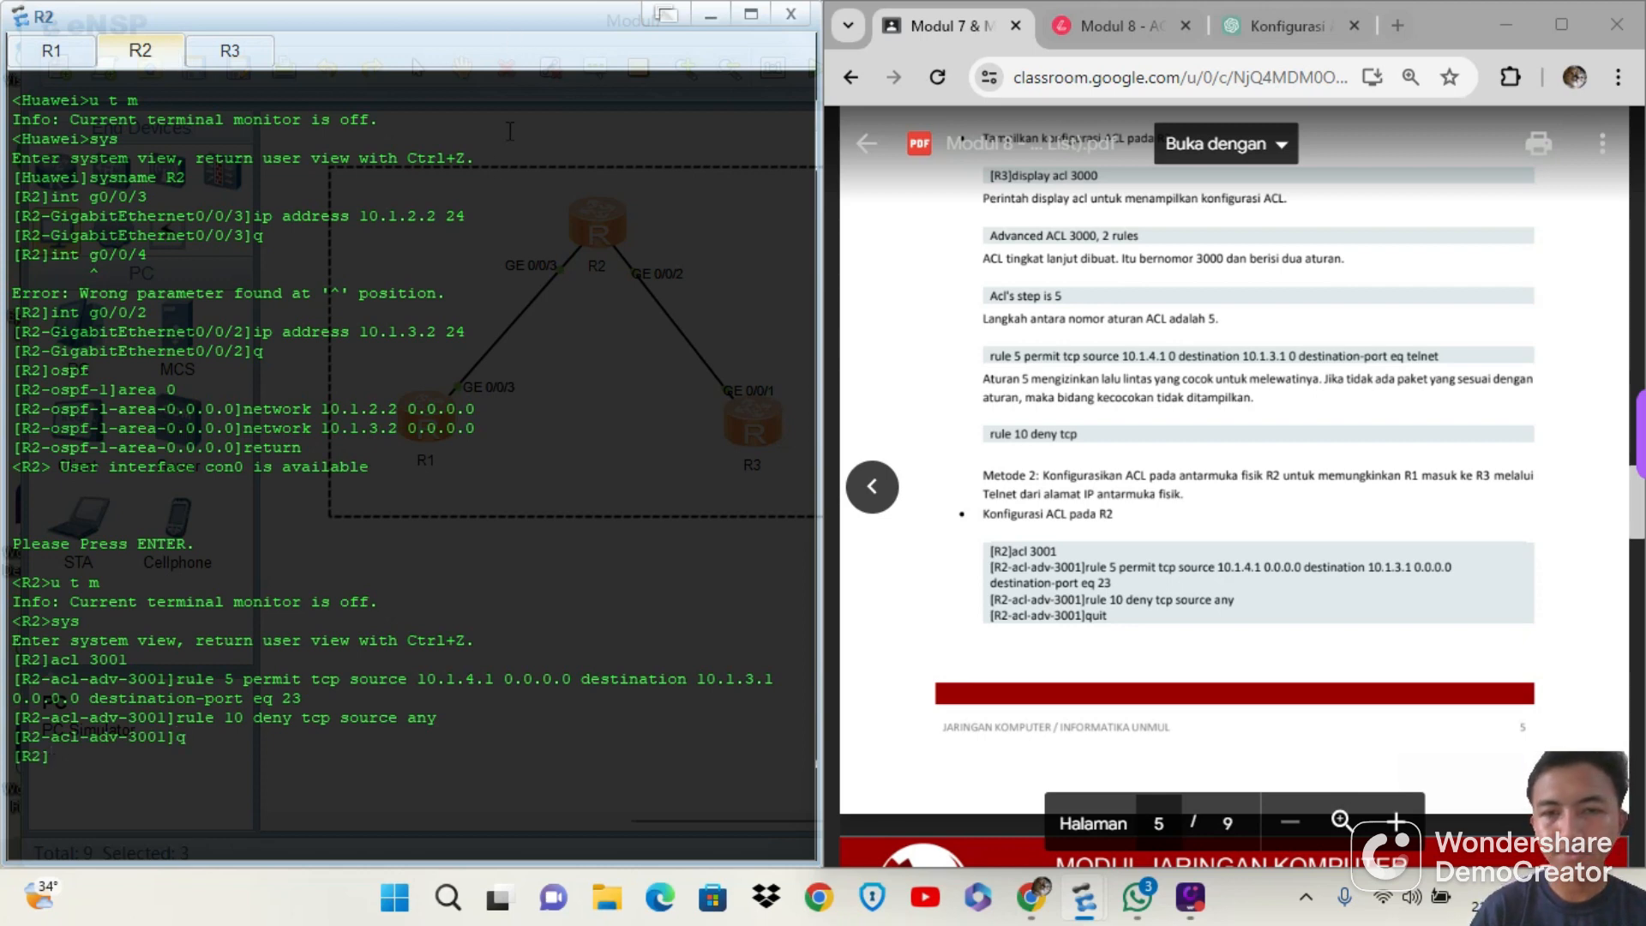
Following page 6 of the module, enter the GigabitEthernet0/0/3 interface view on R2 with int g0/0/3
scroll(1015, 346, down, 6)
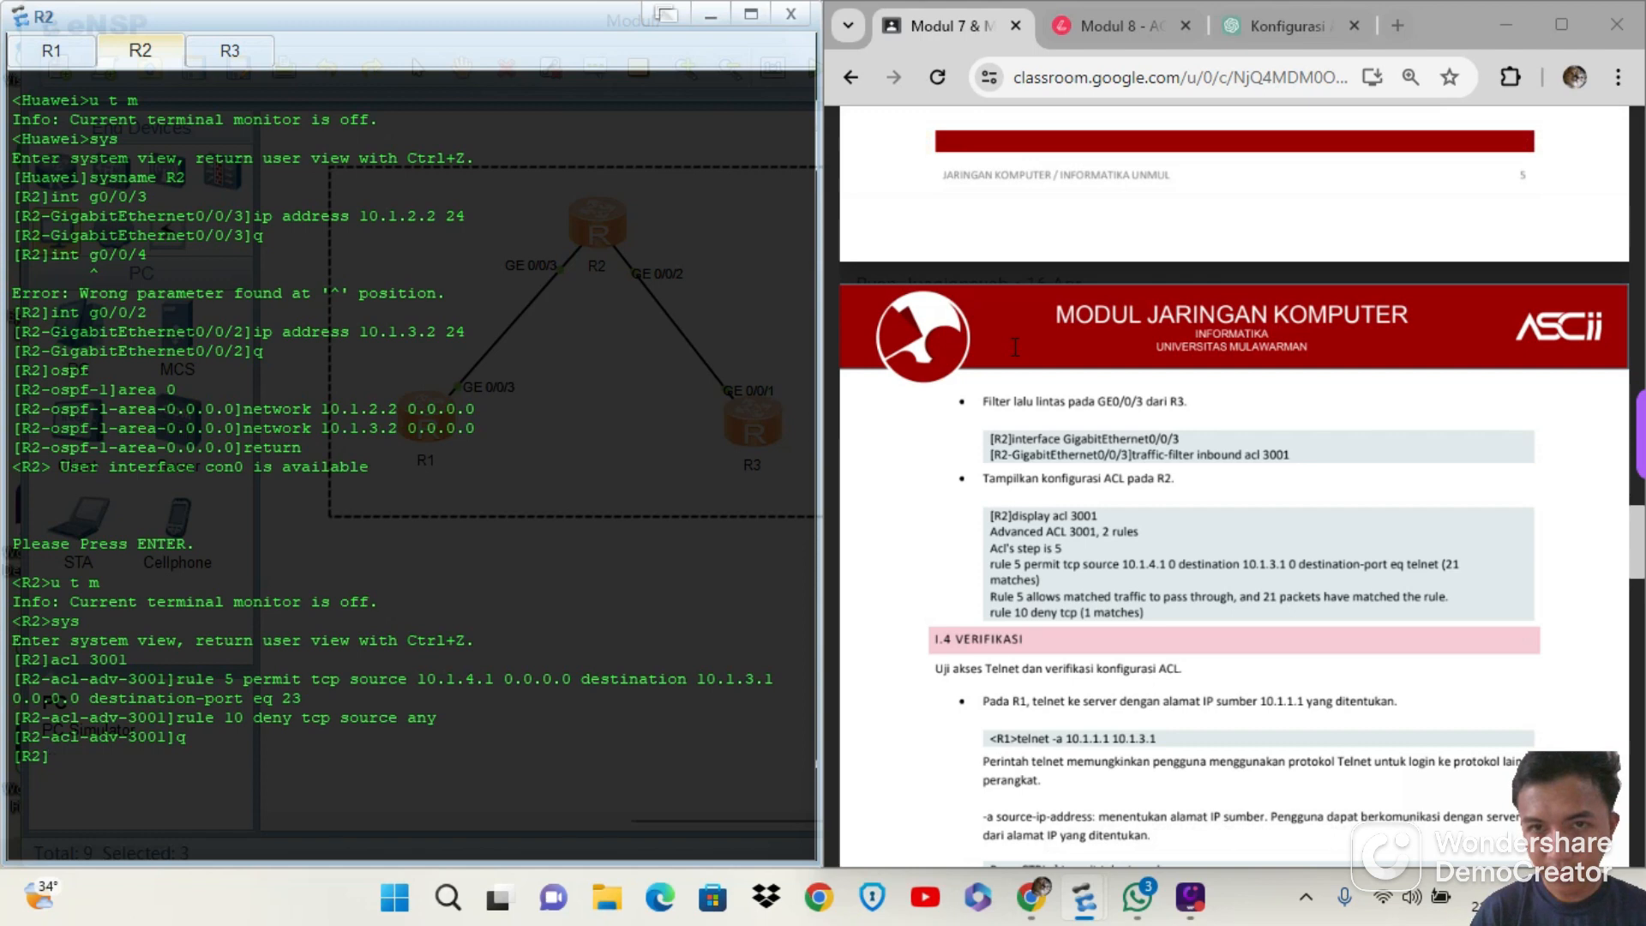
scroll(1015, 346, down, 1)
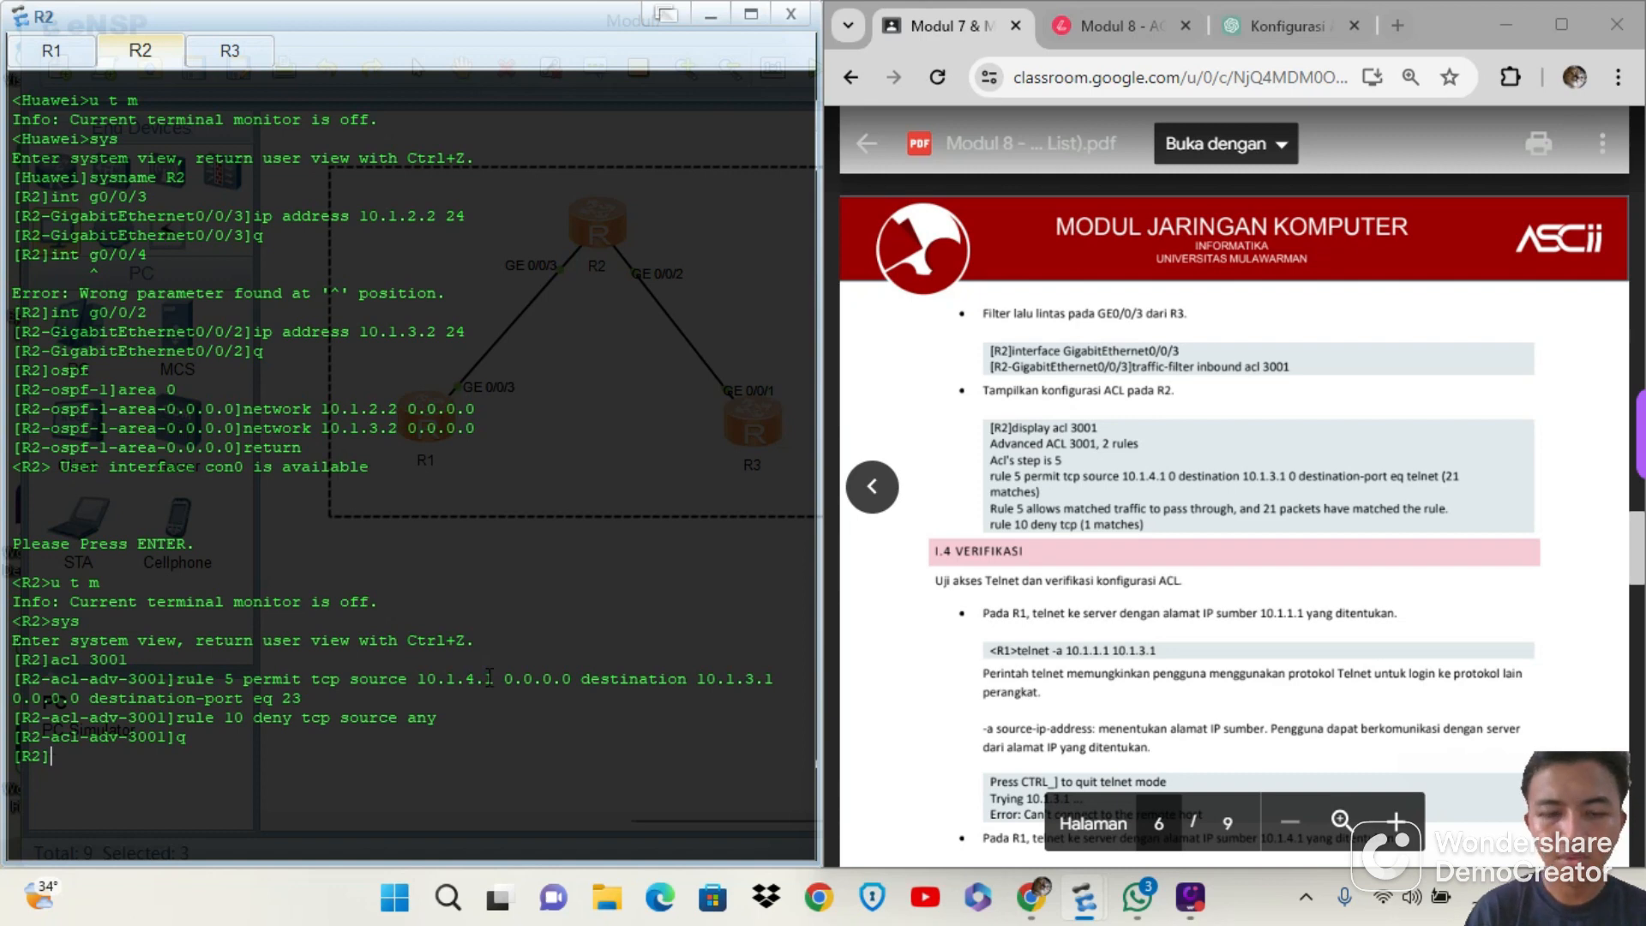
text(int)
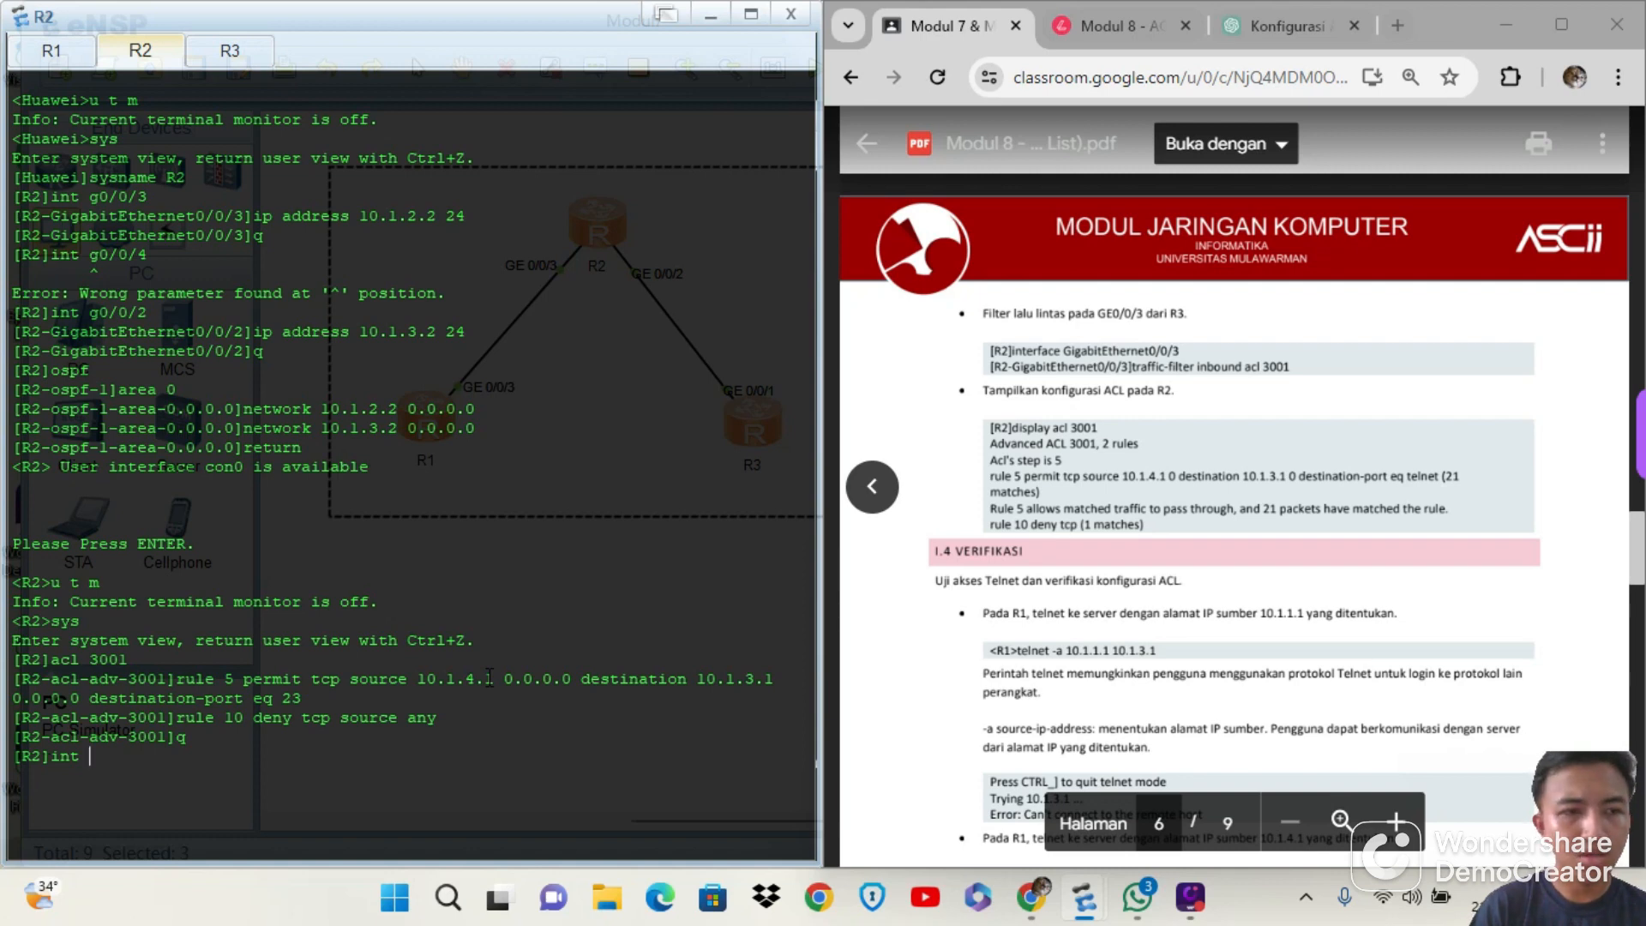
text(g0/0)
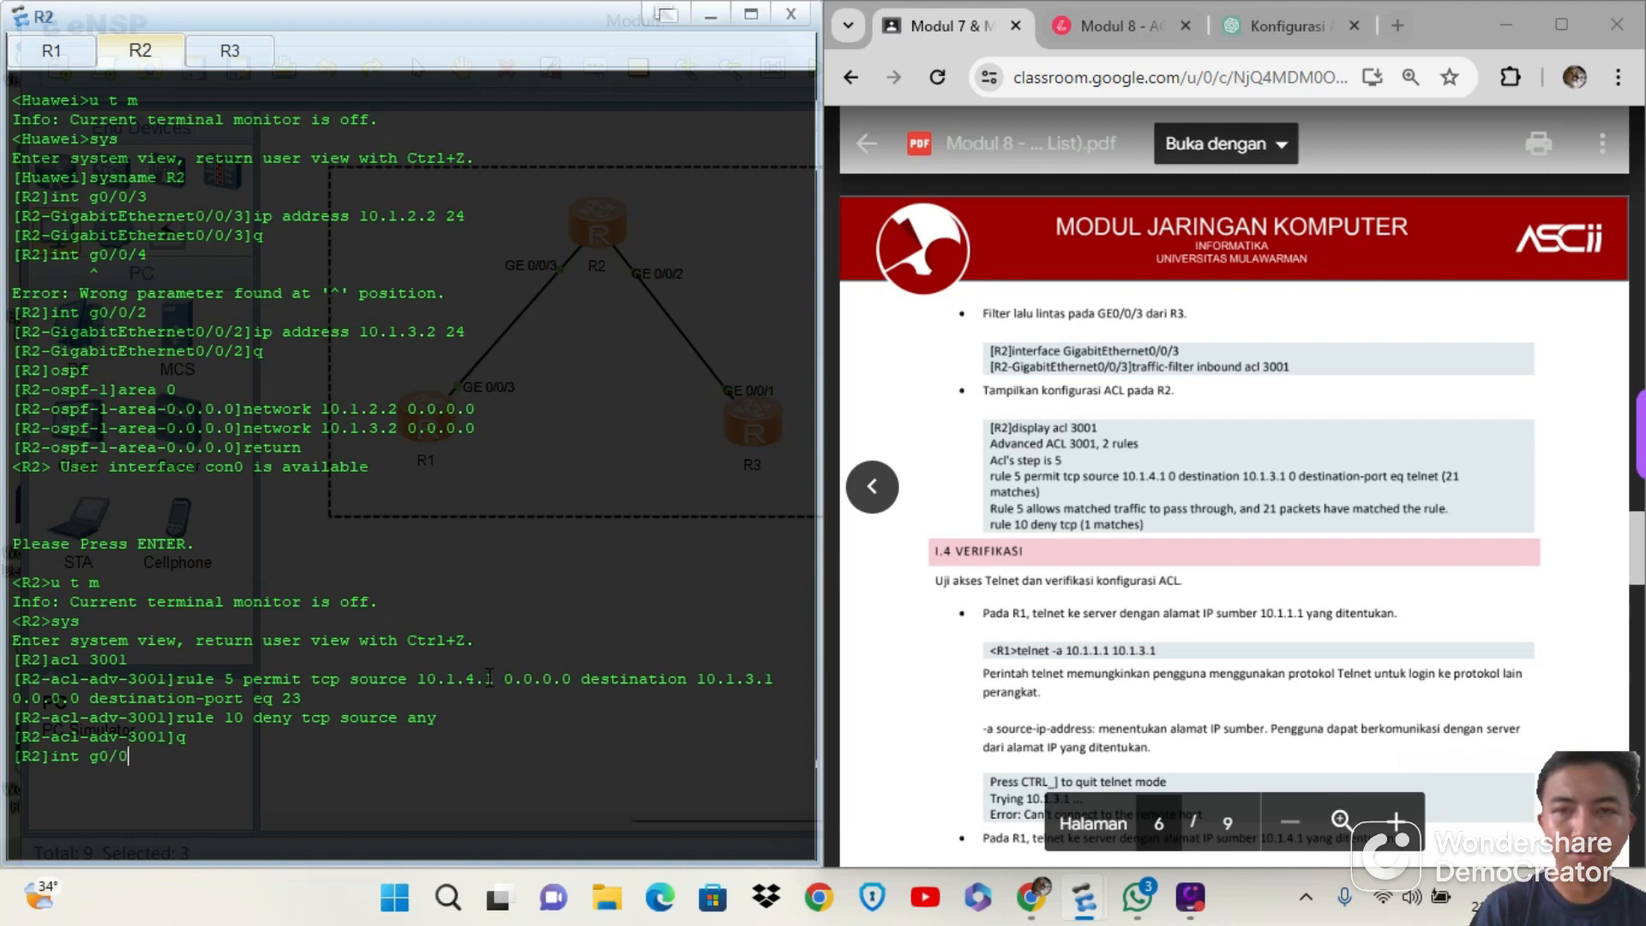
text(/3)
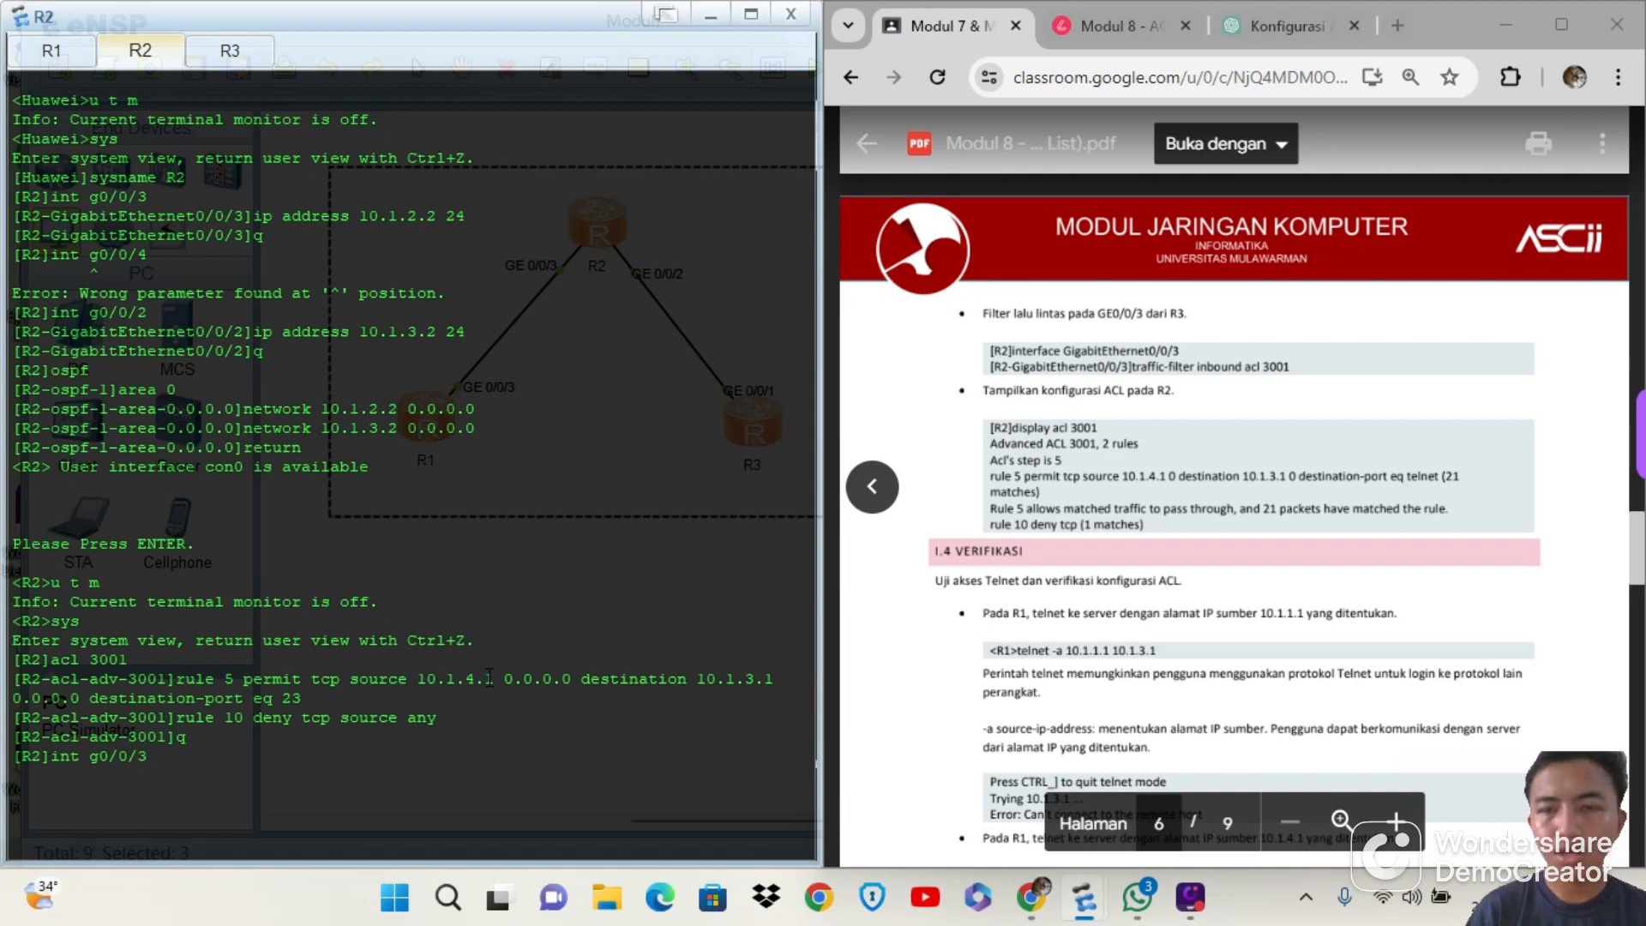
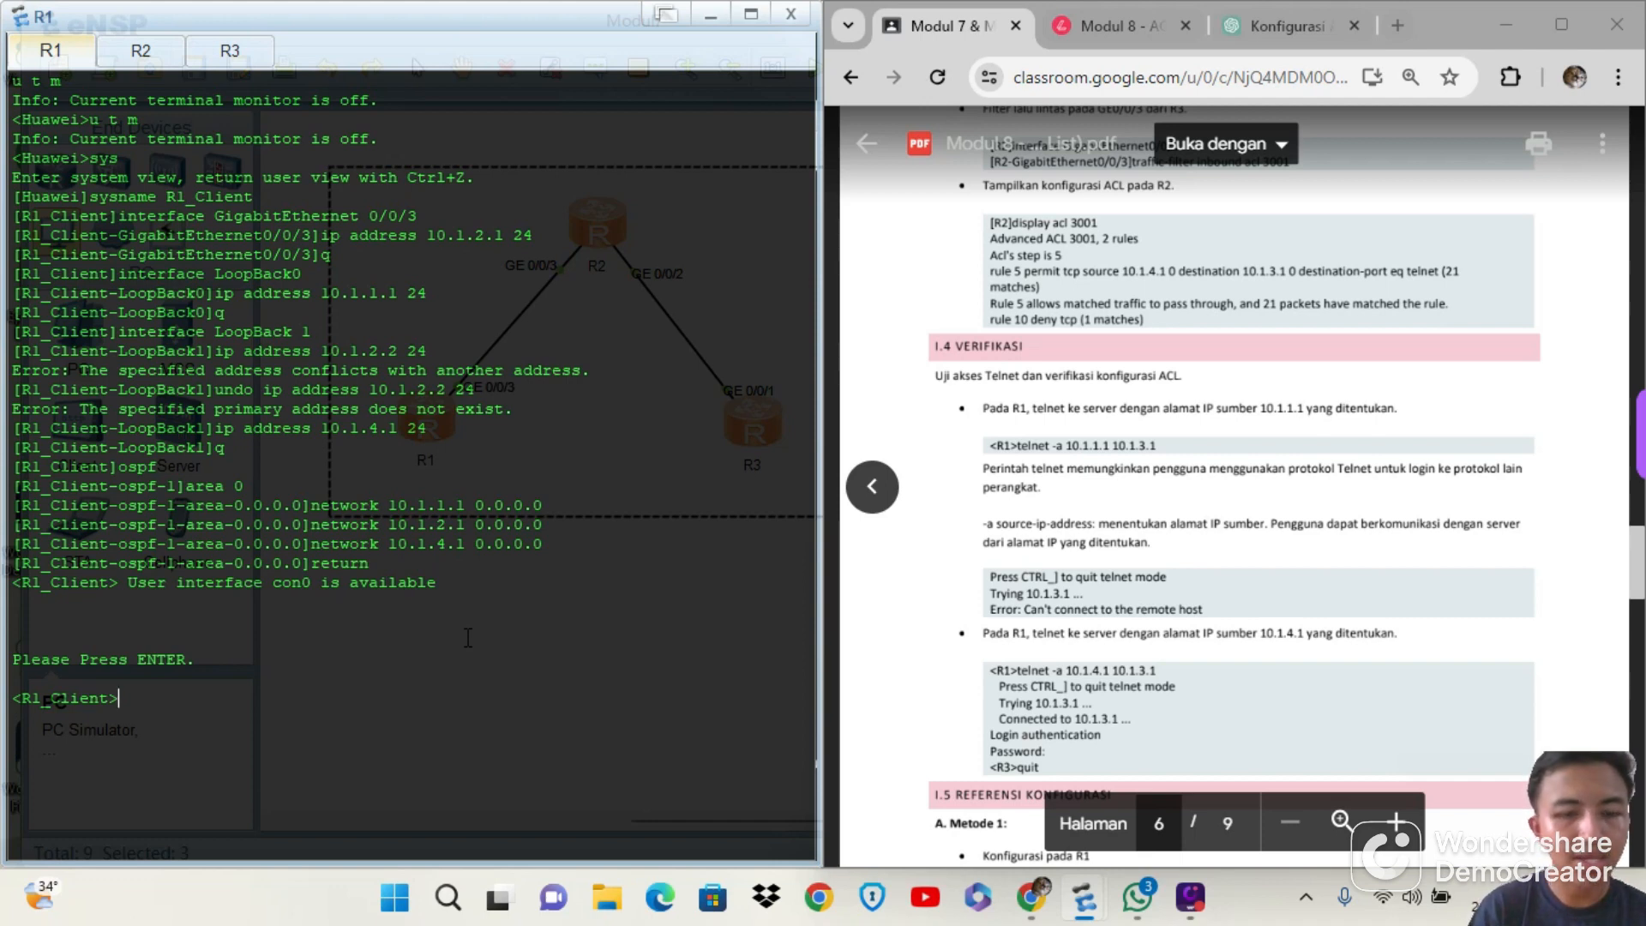
Turn off the terminal monitor on R1 with u t m
text(u t m)
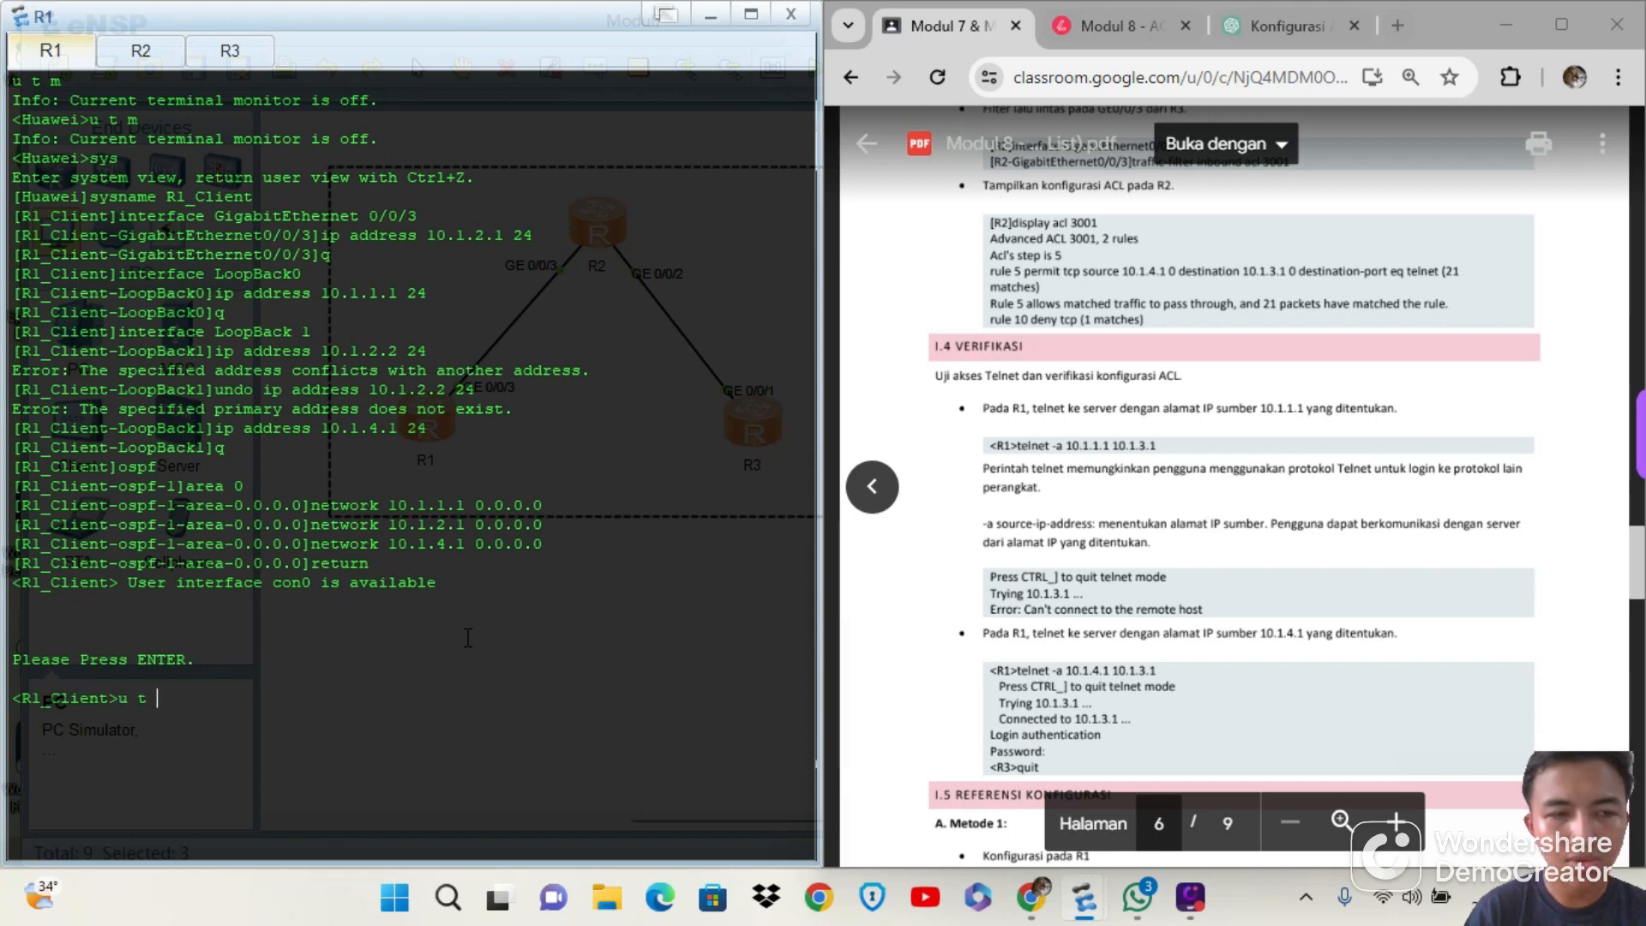
key(Return)
text(sys)
key(BackSpace)
key(BackSpace)
key(BackSpace)
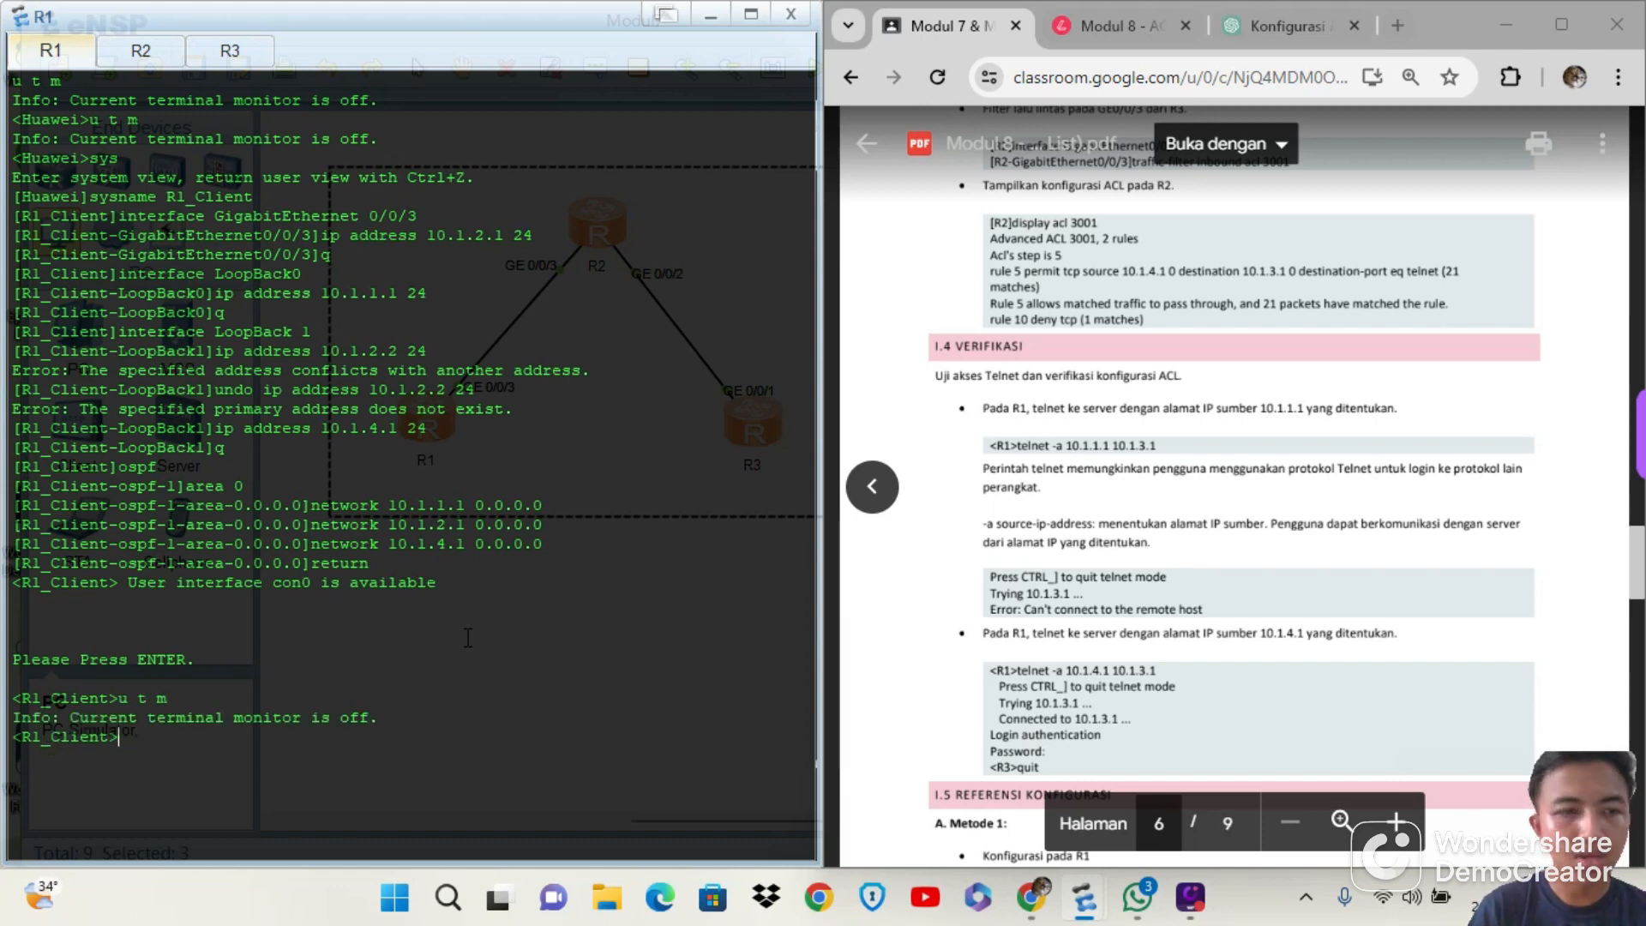
Test Telnet from R1 to R3 using source address 10.1.1.1 with telnet -a 10.1.1.1 10.1.3.1
text(telnet )
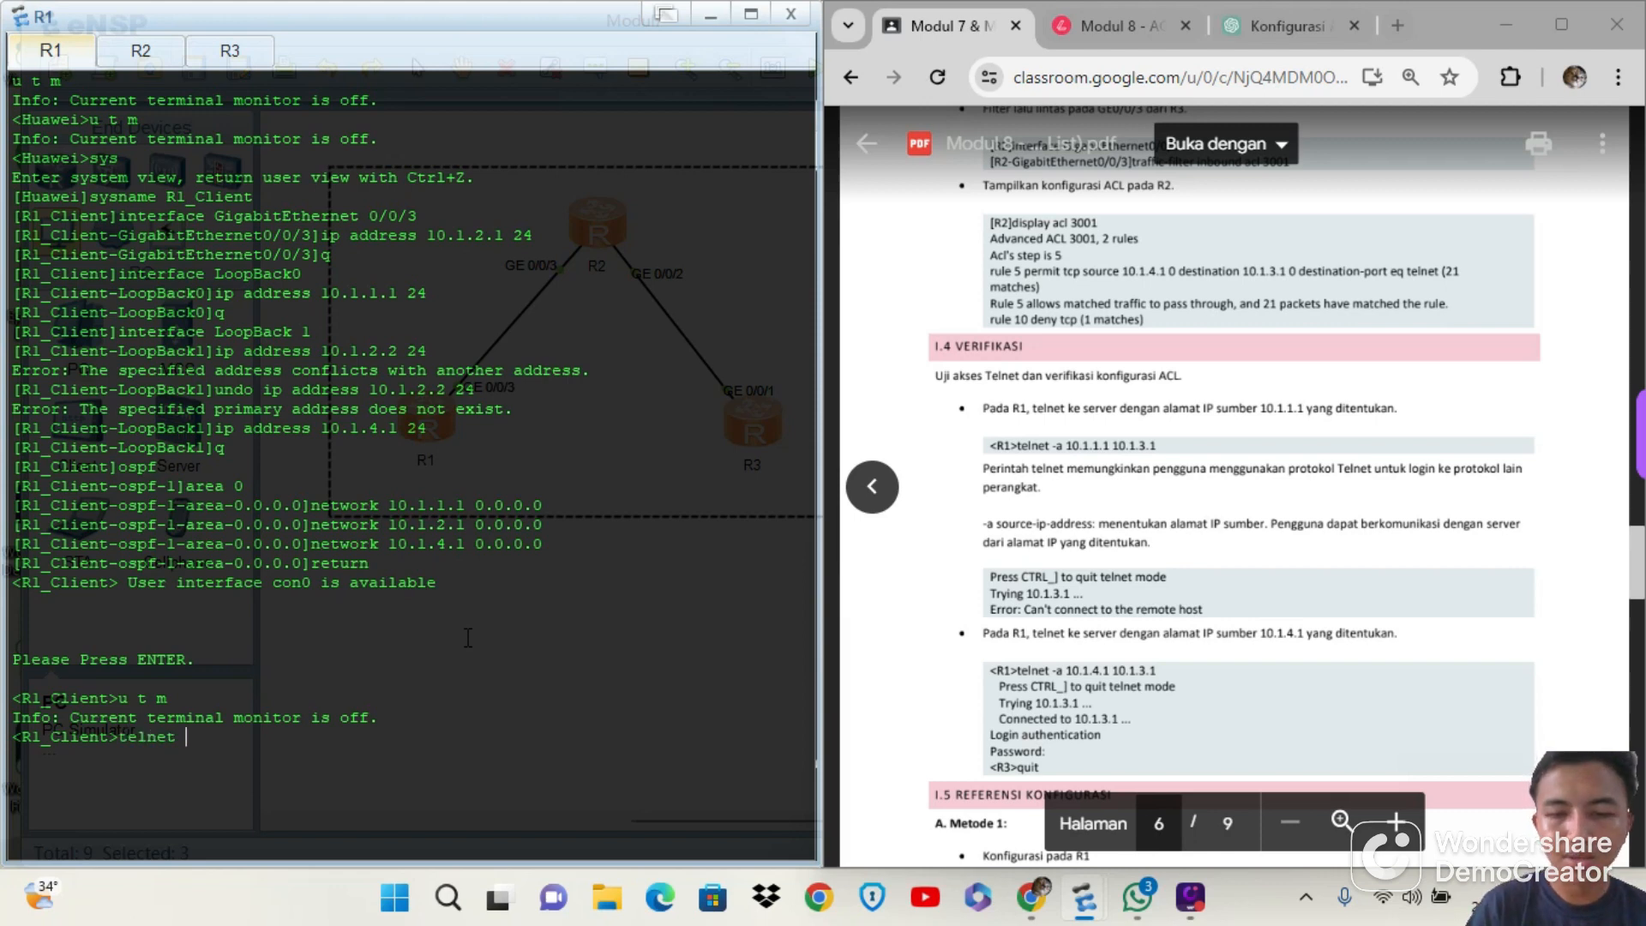
text(-a 10.)
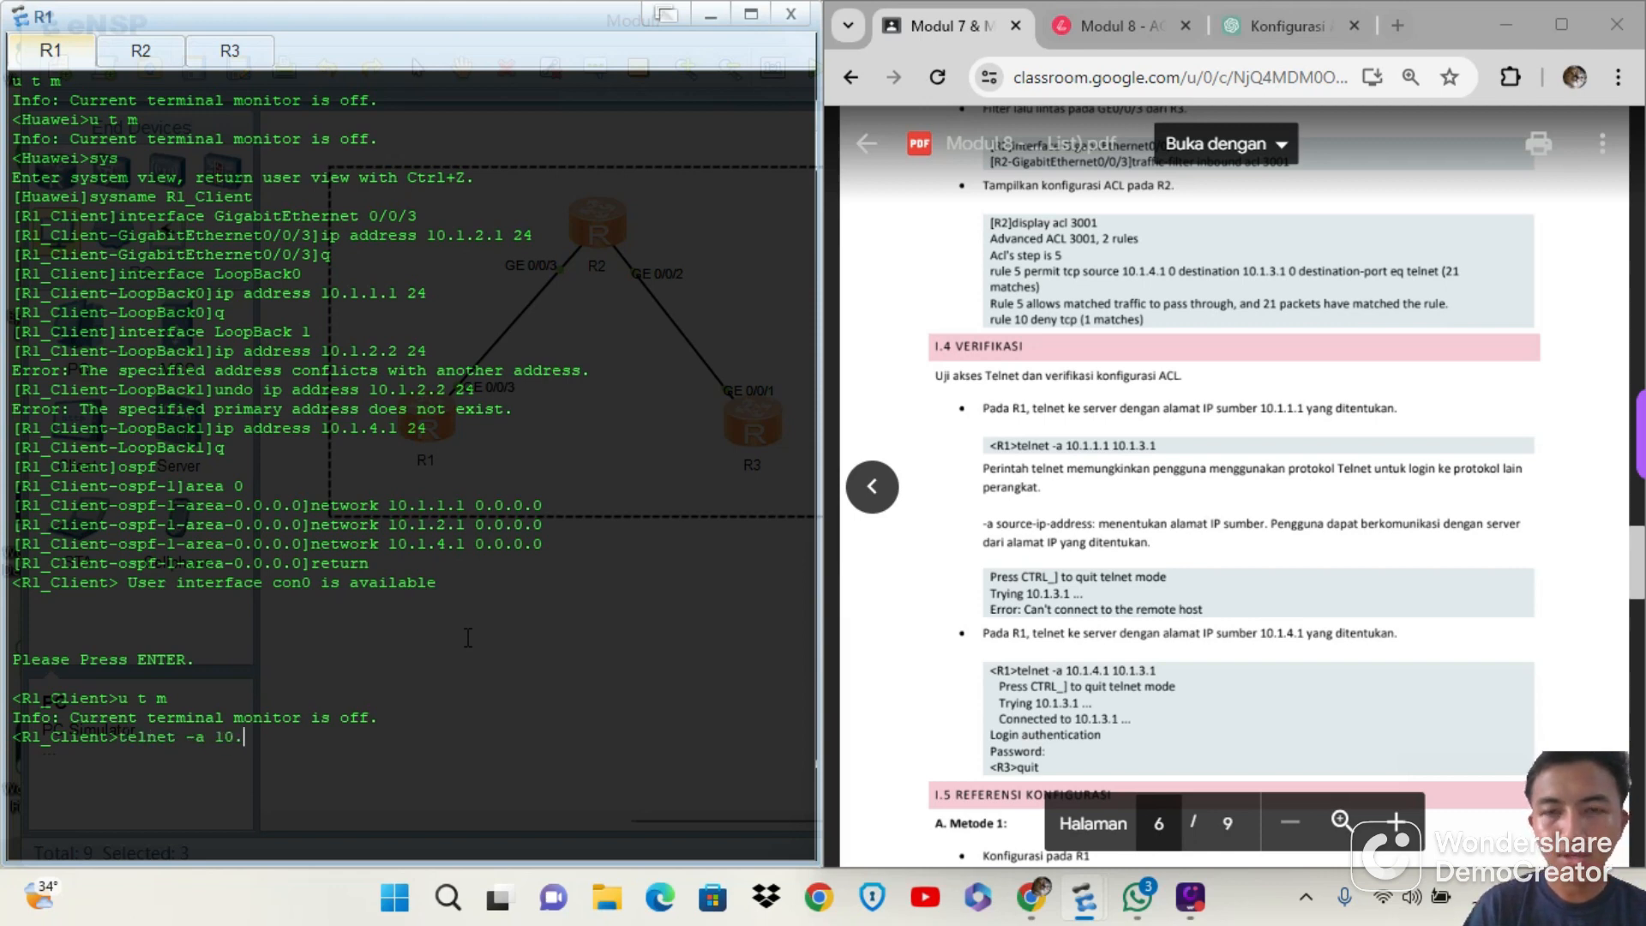
text(1.1.1)
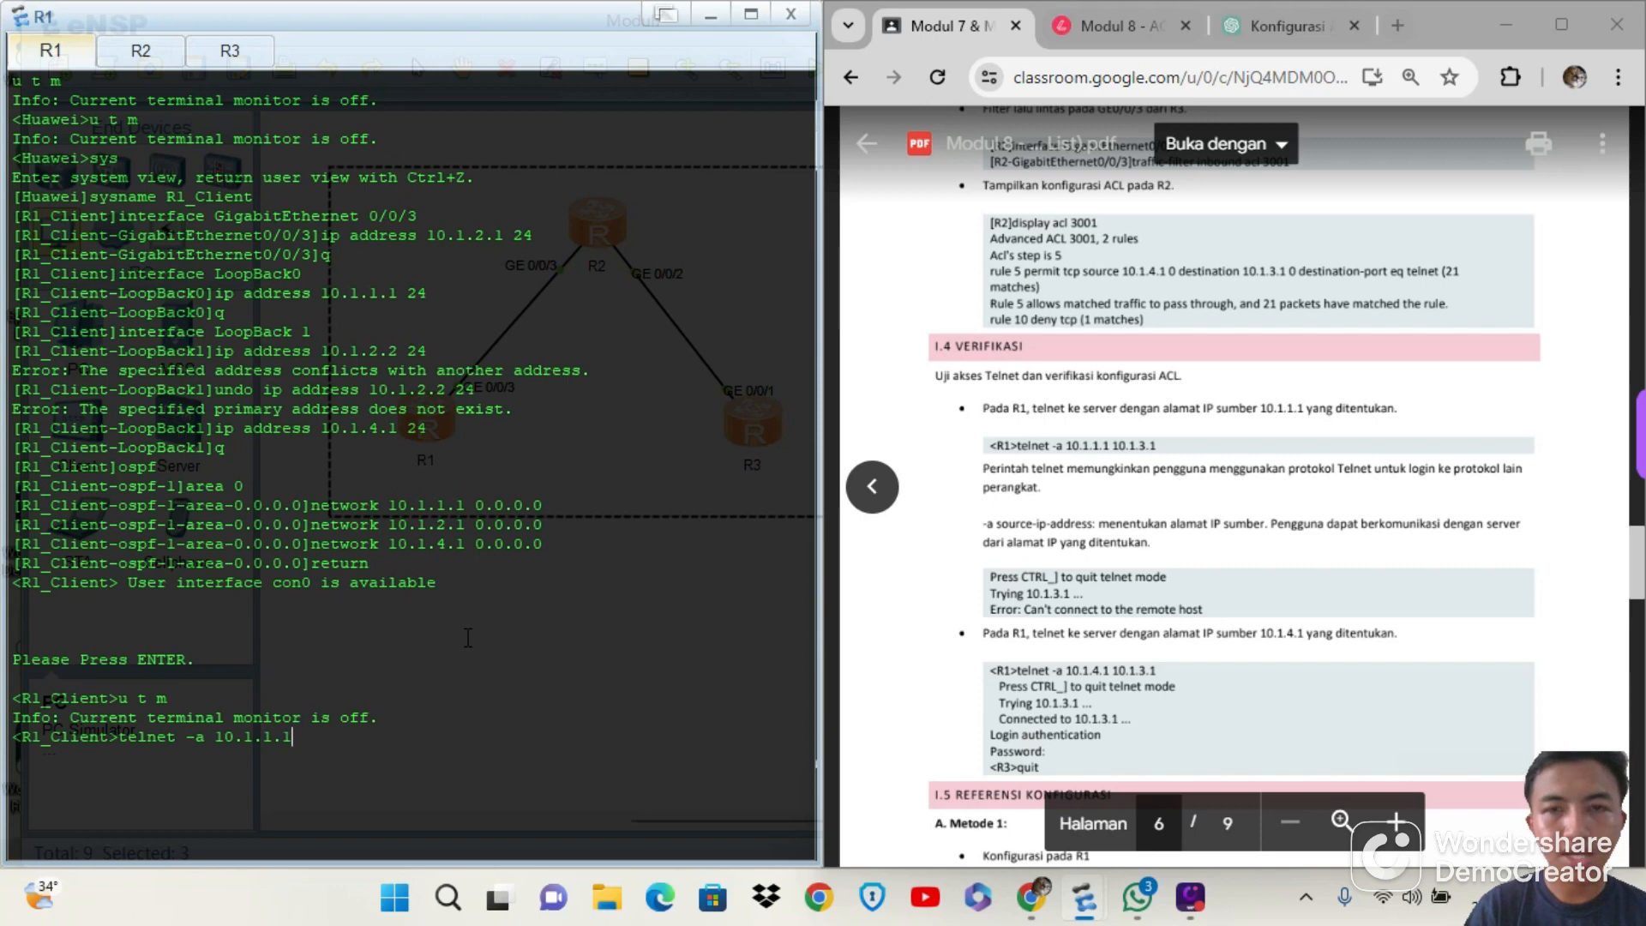
text( 10.)
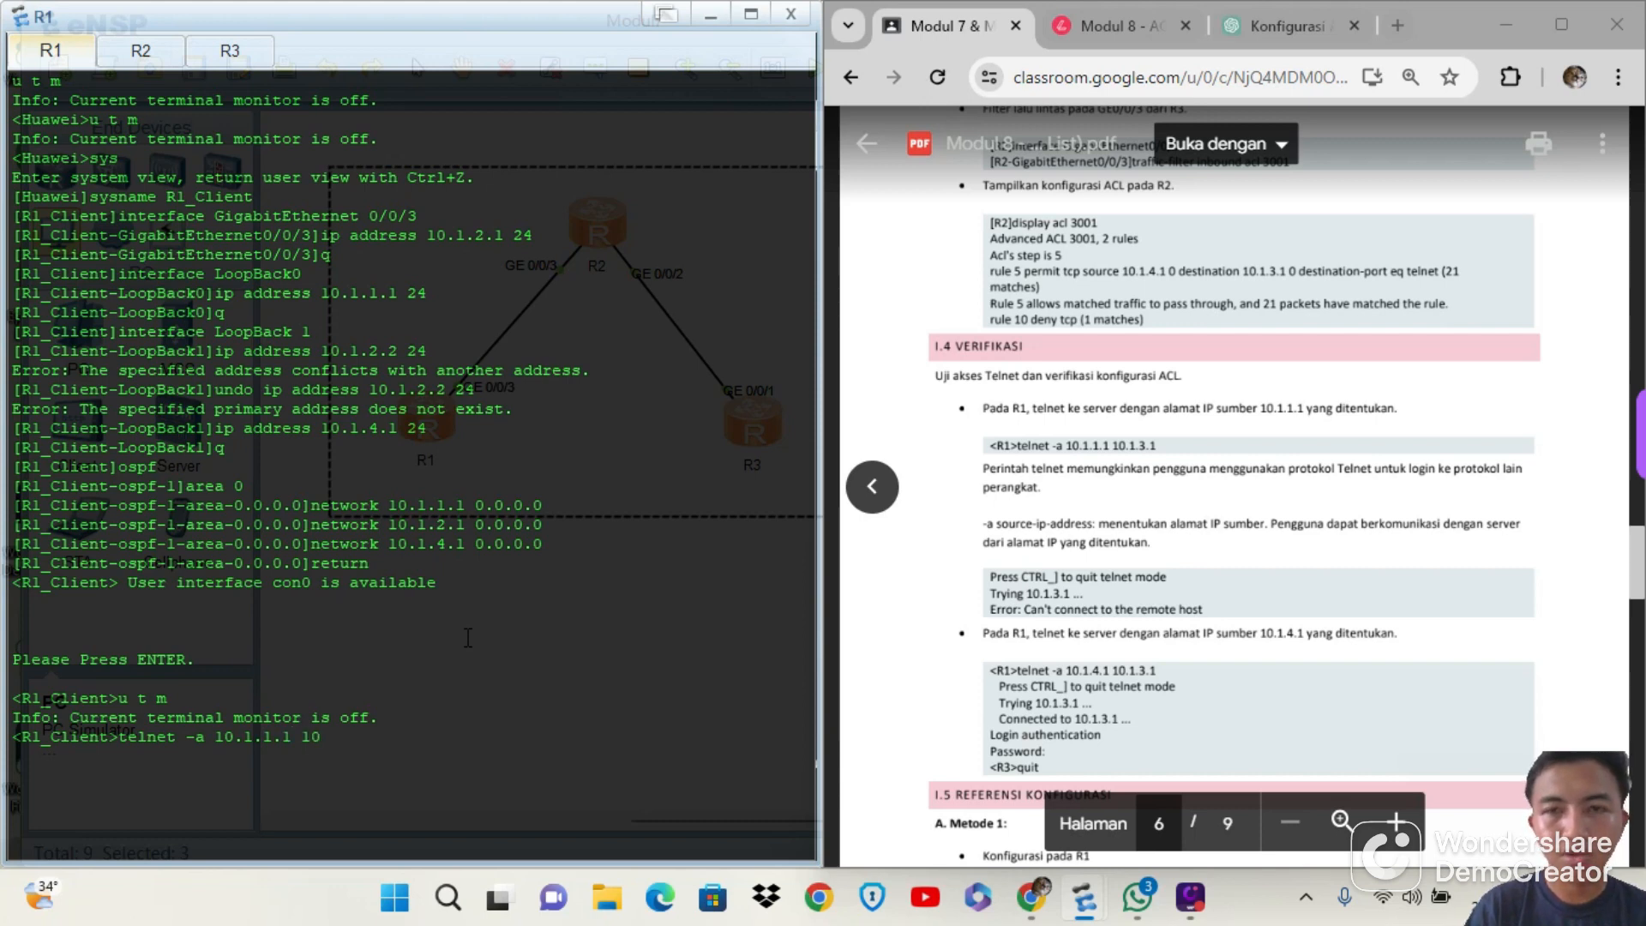
text(1.)
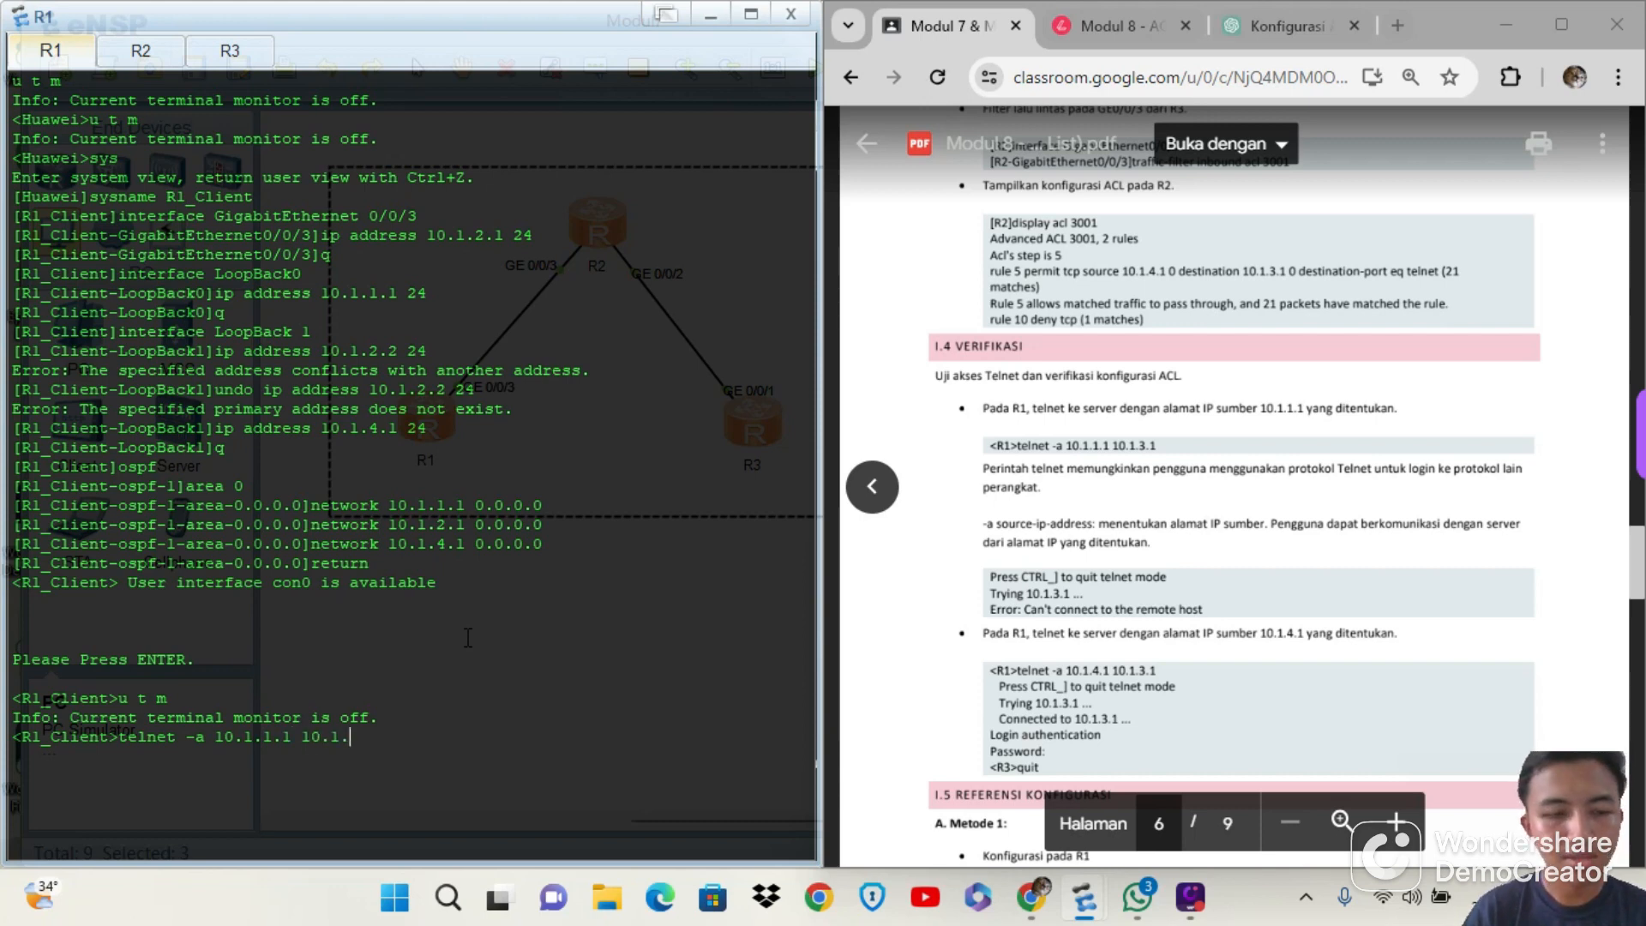
text(3.1)
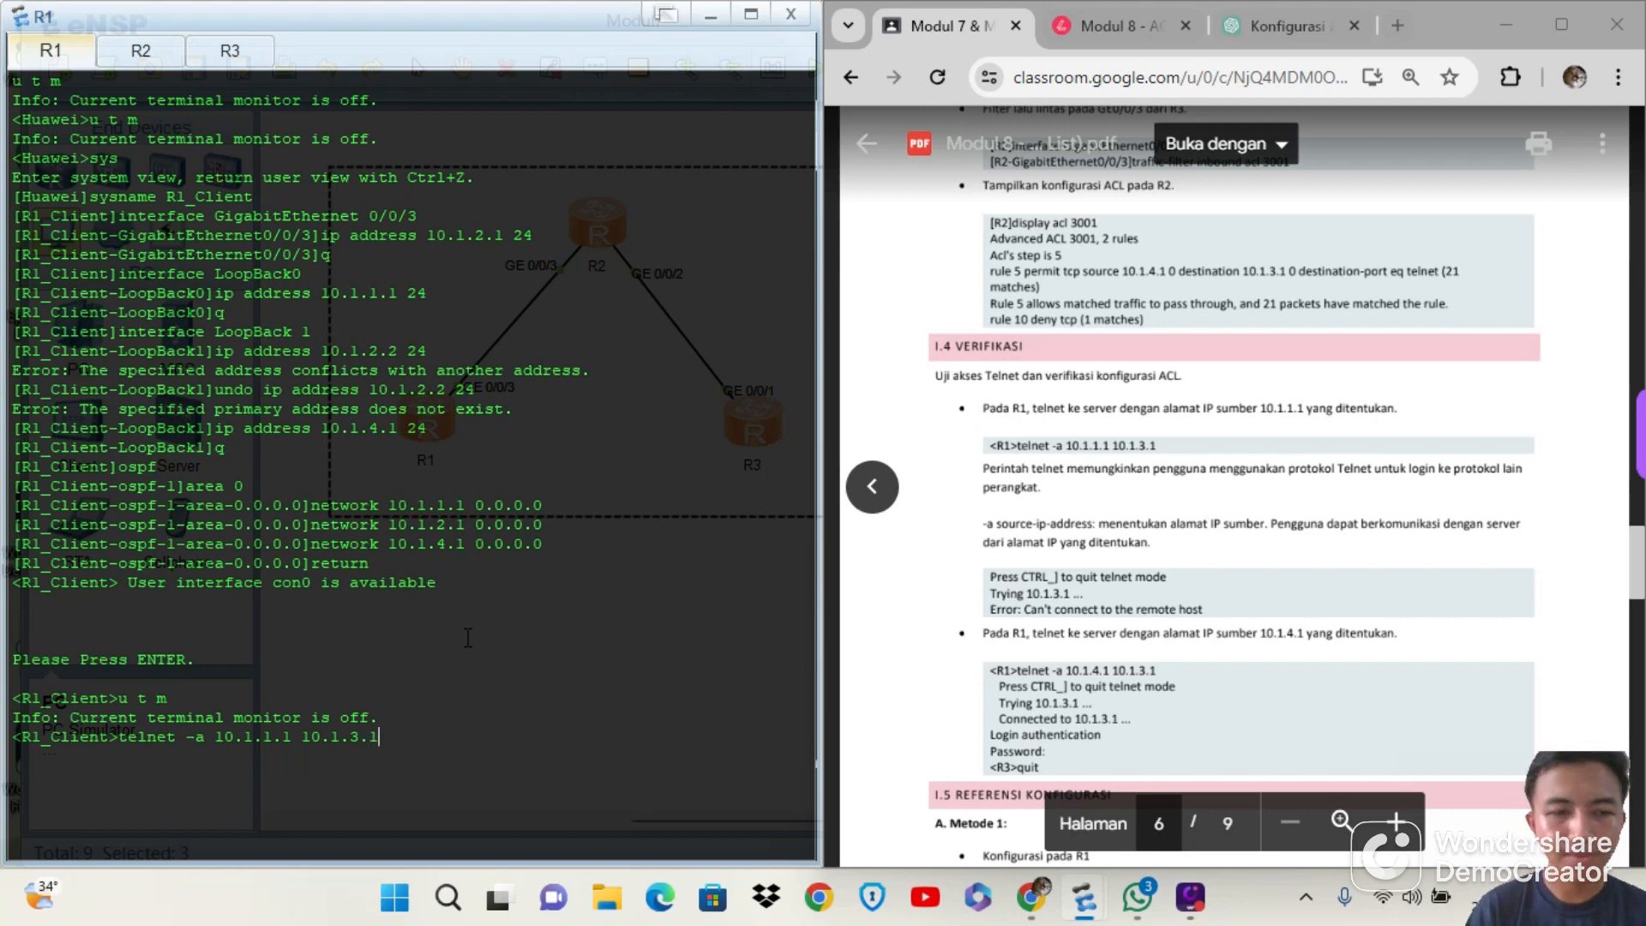
key(Return)
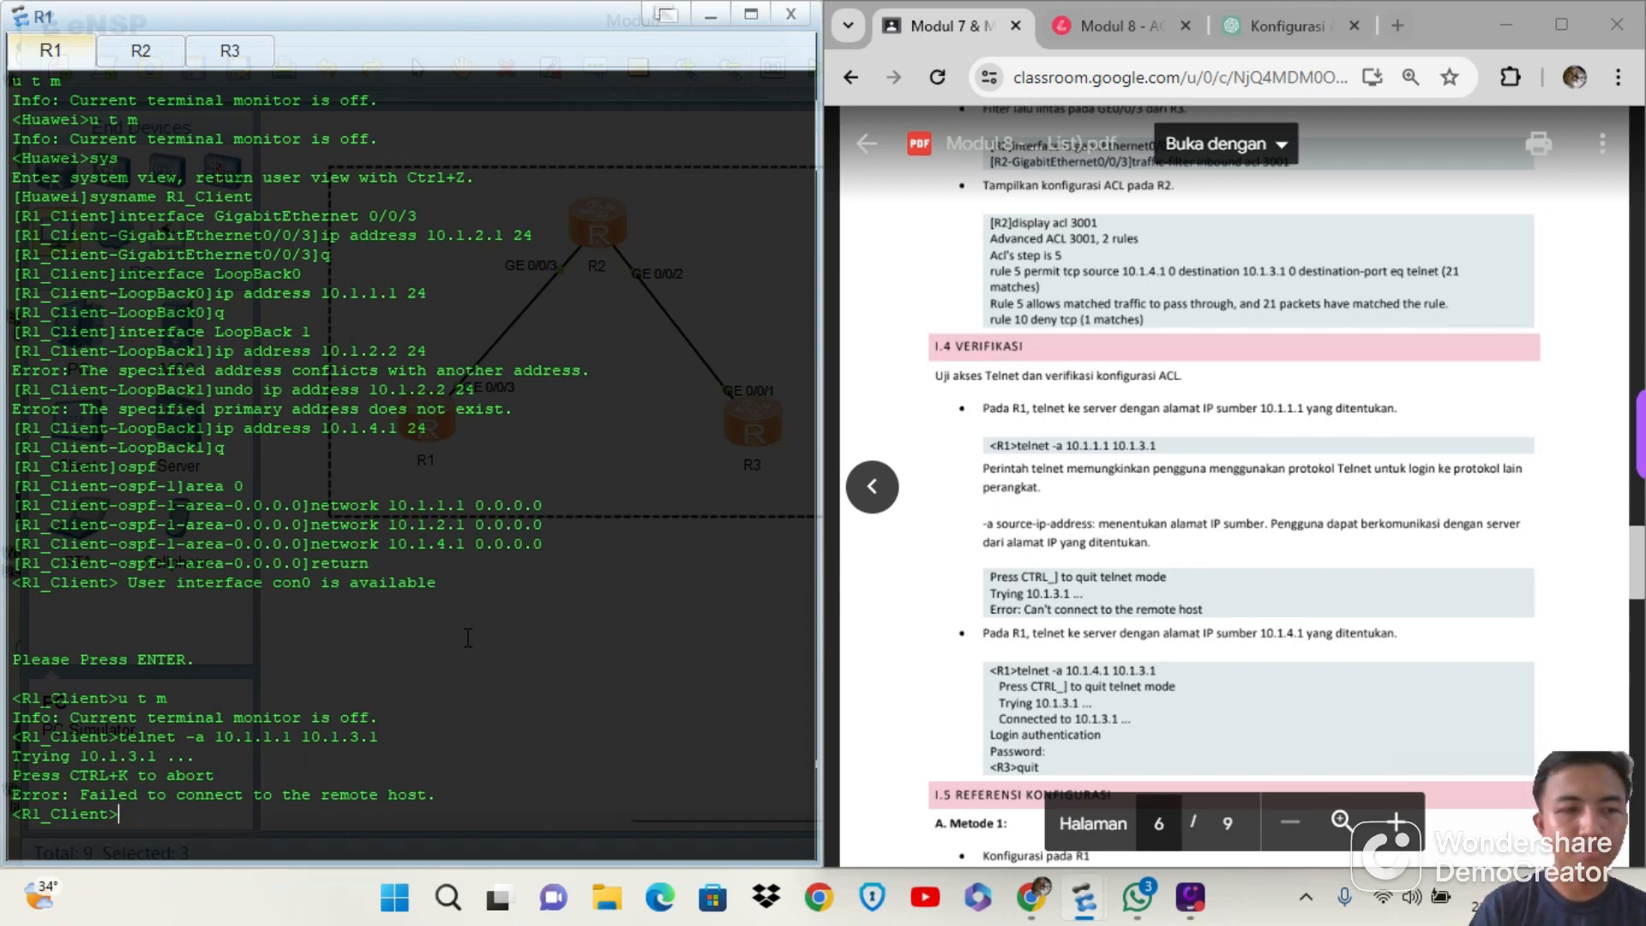
Reuse the previous Telnet command on R1 with the source changed to 10.1.4.1, running telnet -a 10.1.4.1 10.1.3.1
key(Up)
key(Left)
key(Left)
key(Left)
key(Left)
key(Left)
key(Left)
key(Left)
key(Left)
key(Left)
key(Left)
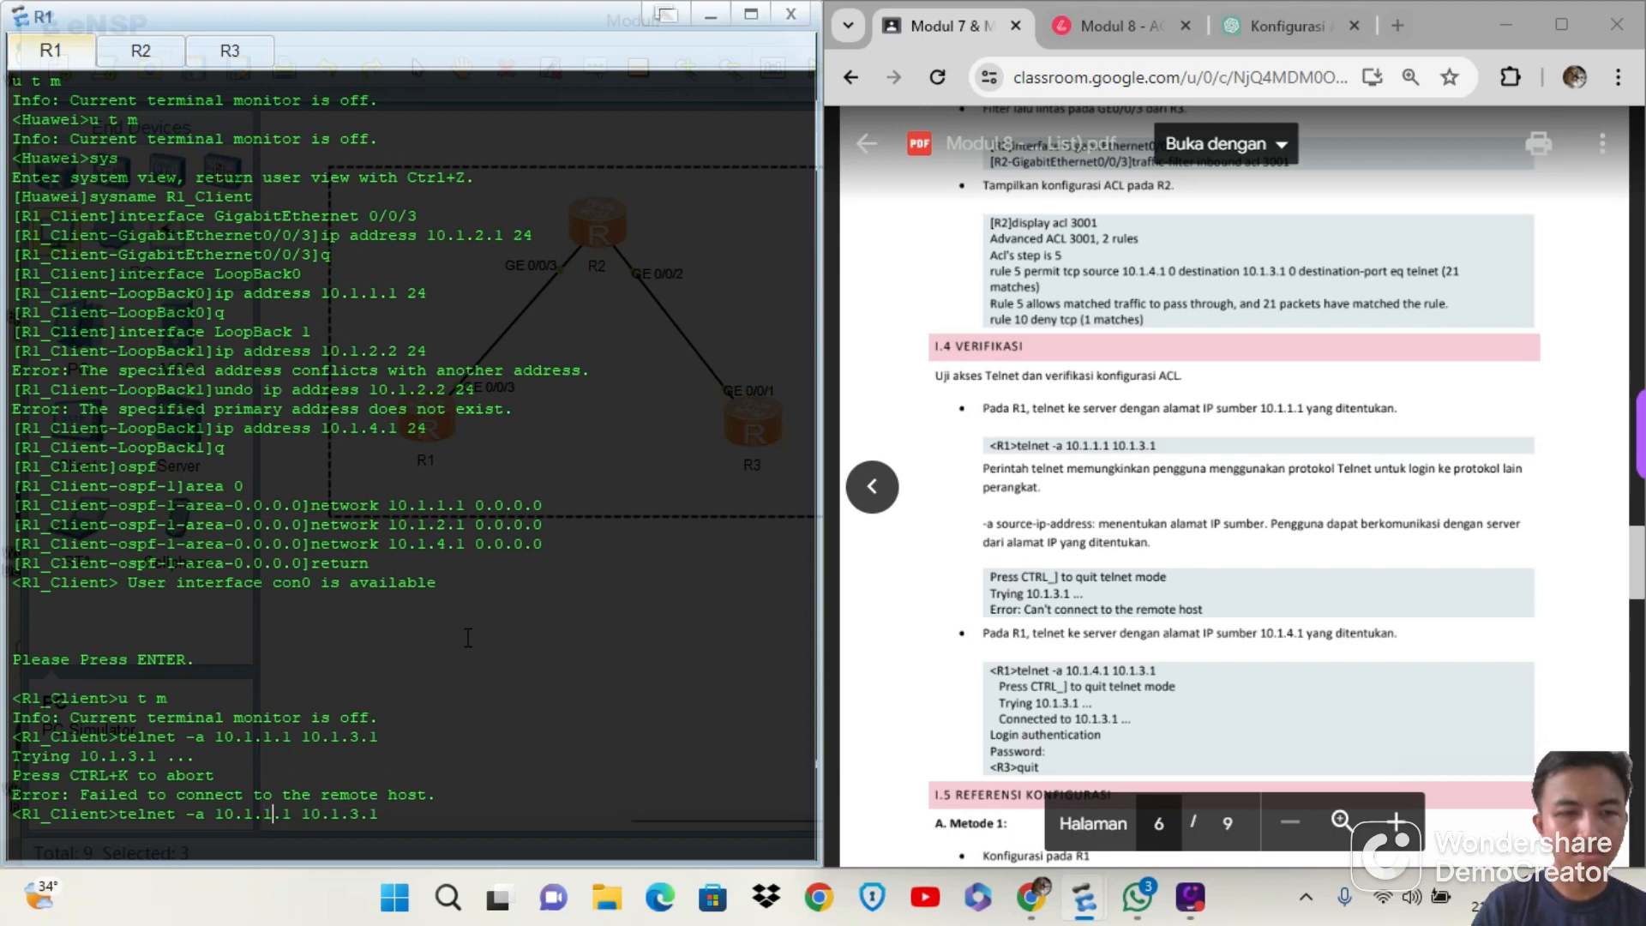
key(BackSpace)
text(4)
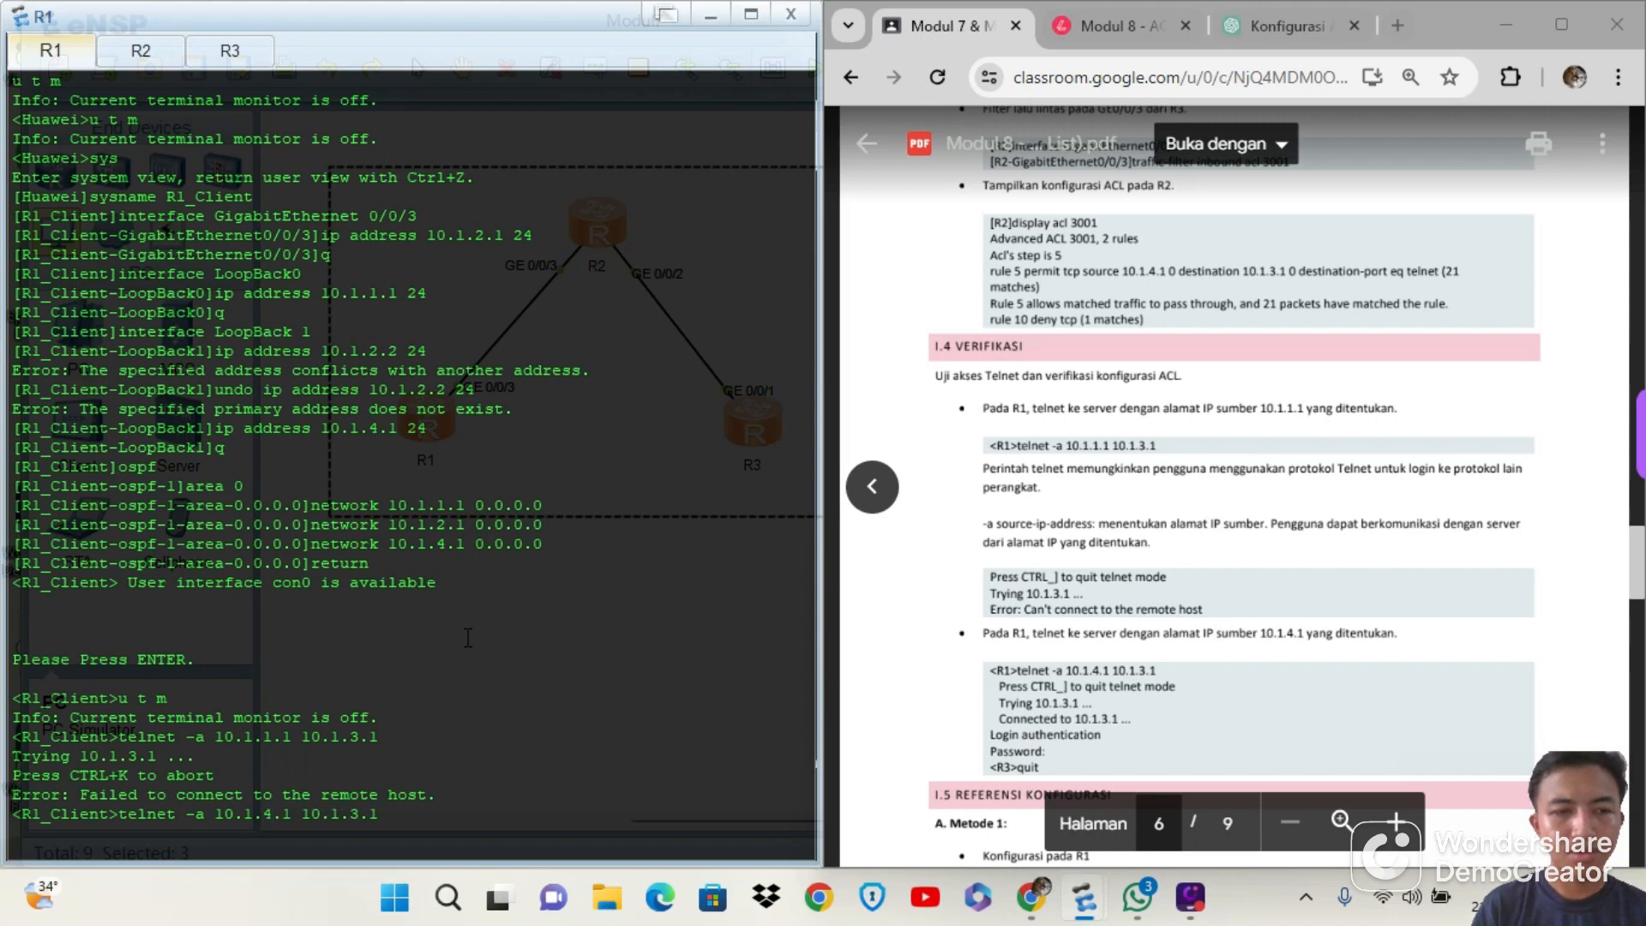
key(Right)
key(Right)
key(Right)
key(Right)
key(Right)
key(Right)
key(Right)
key(Right)
key(Right)
key(Right)
key(Right)
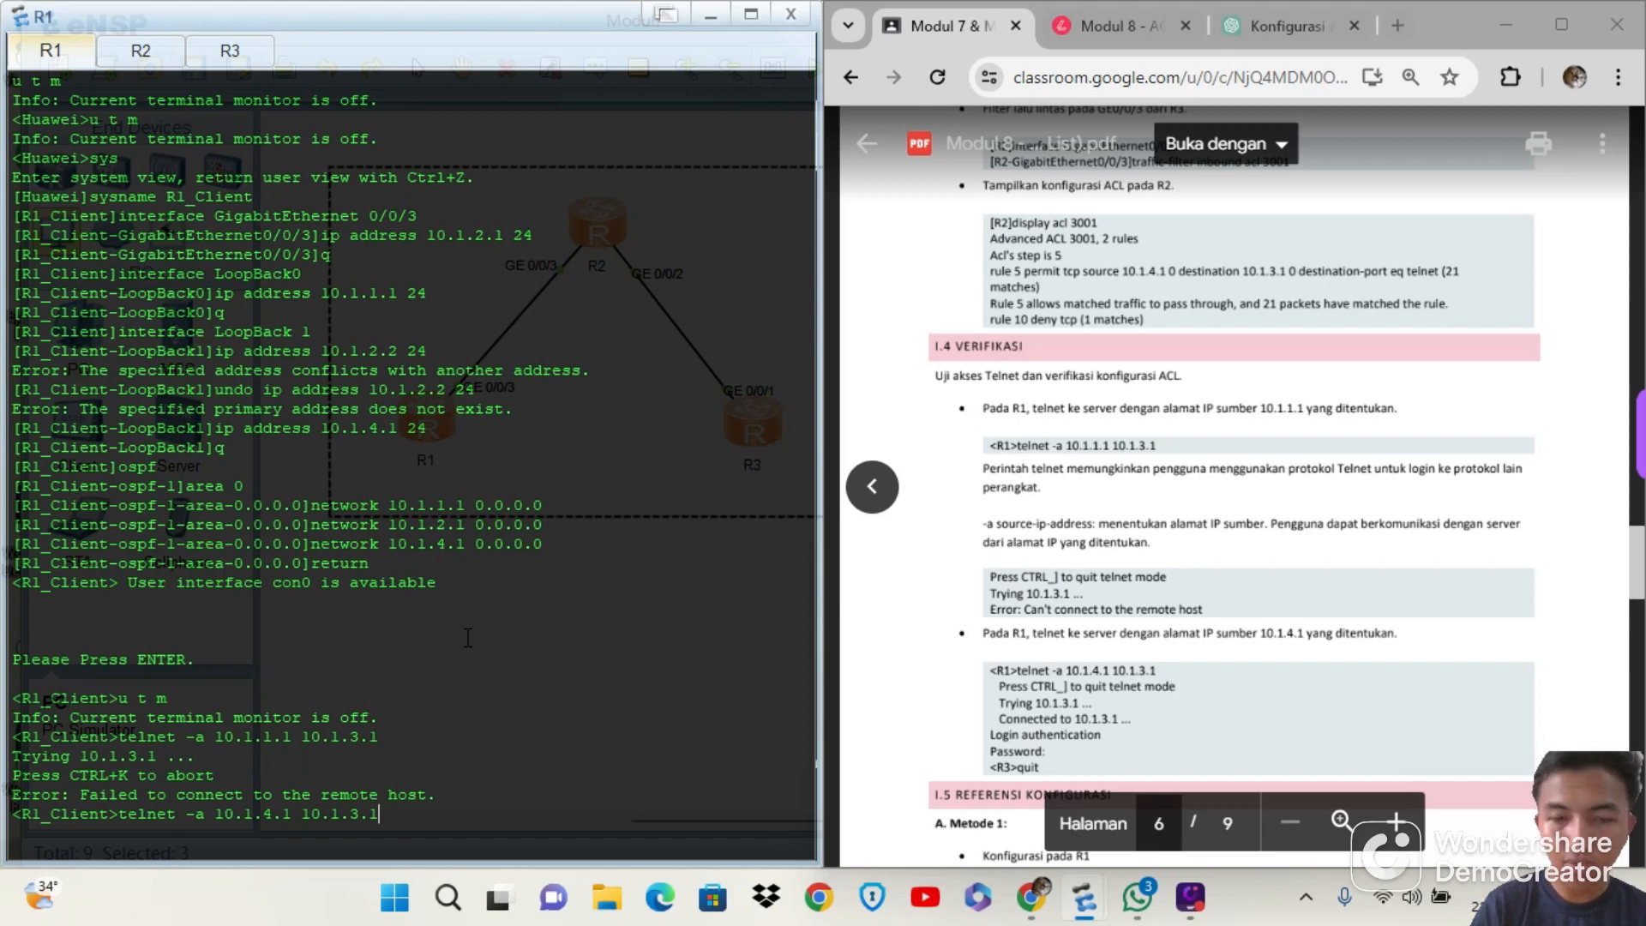
key(Return)
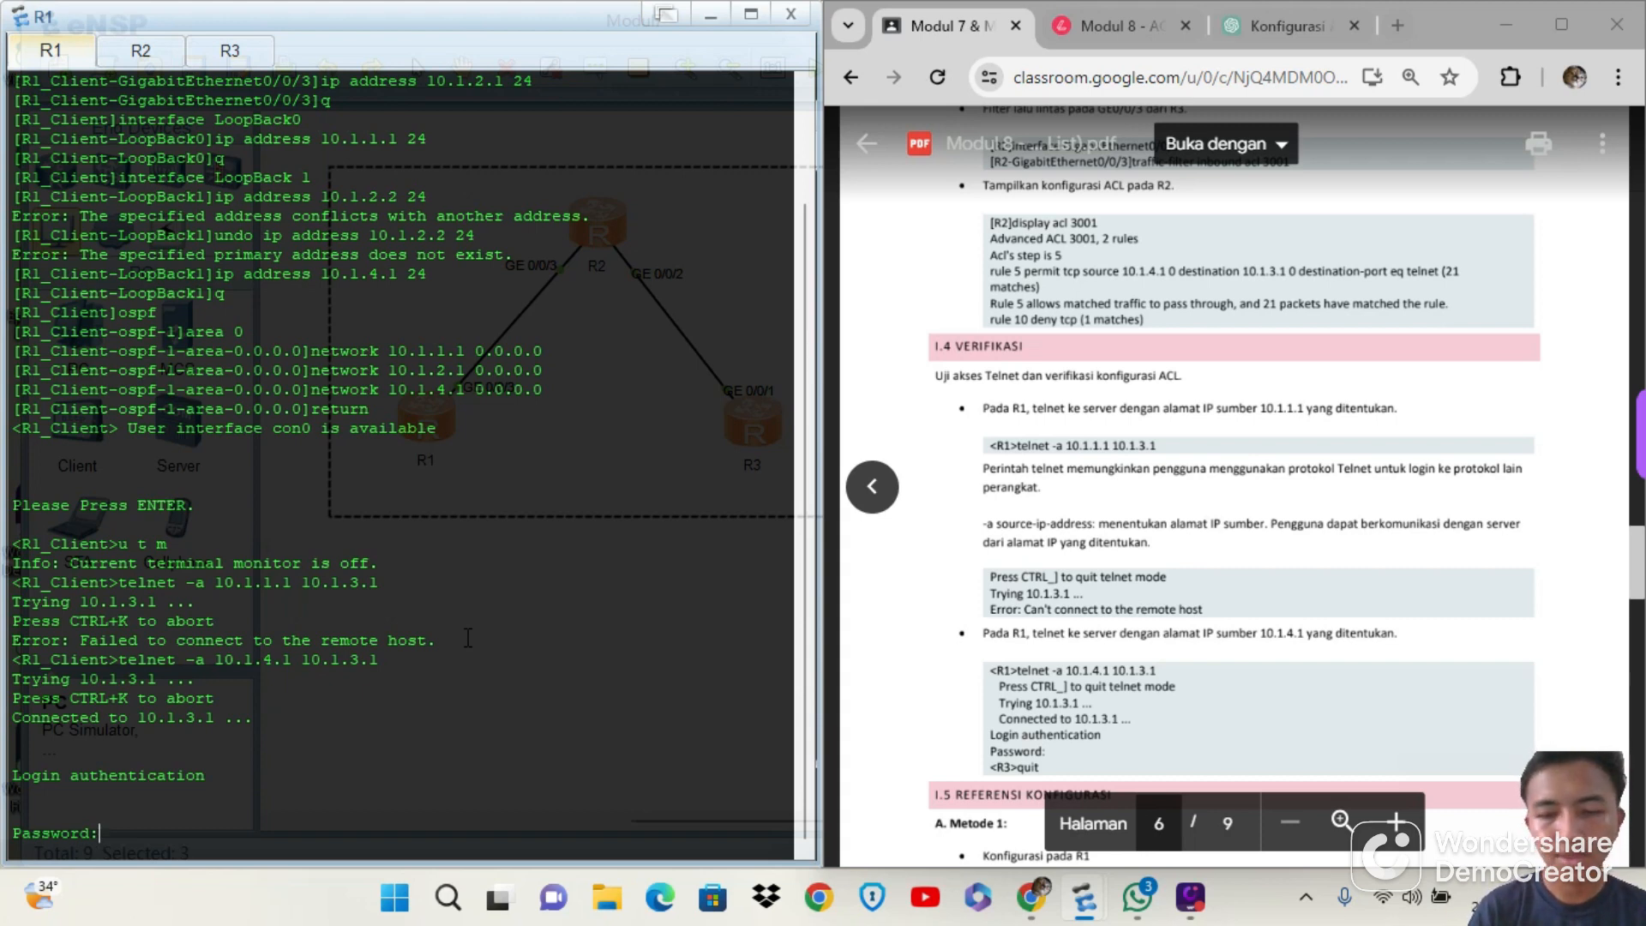
Log in to R3 by entering the Telnet password, and close the remote session with q
key(Return)
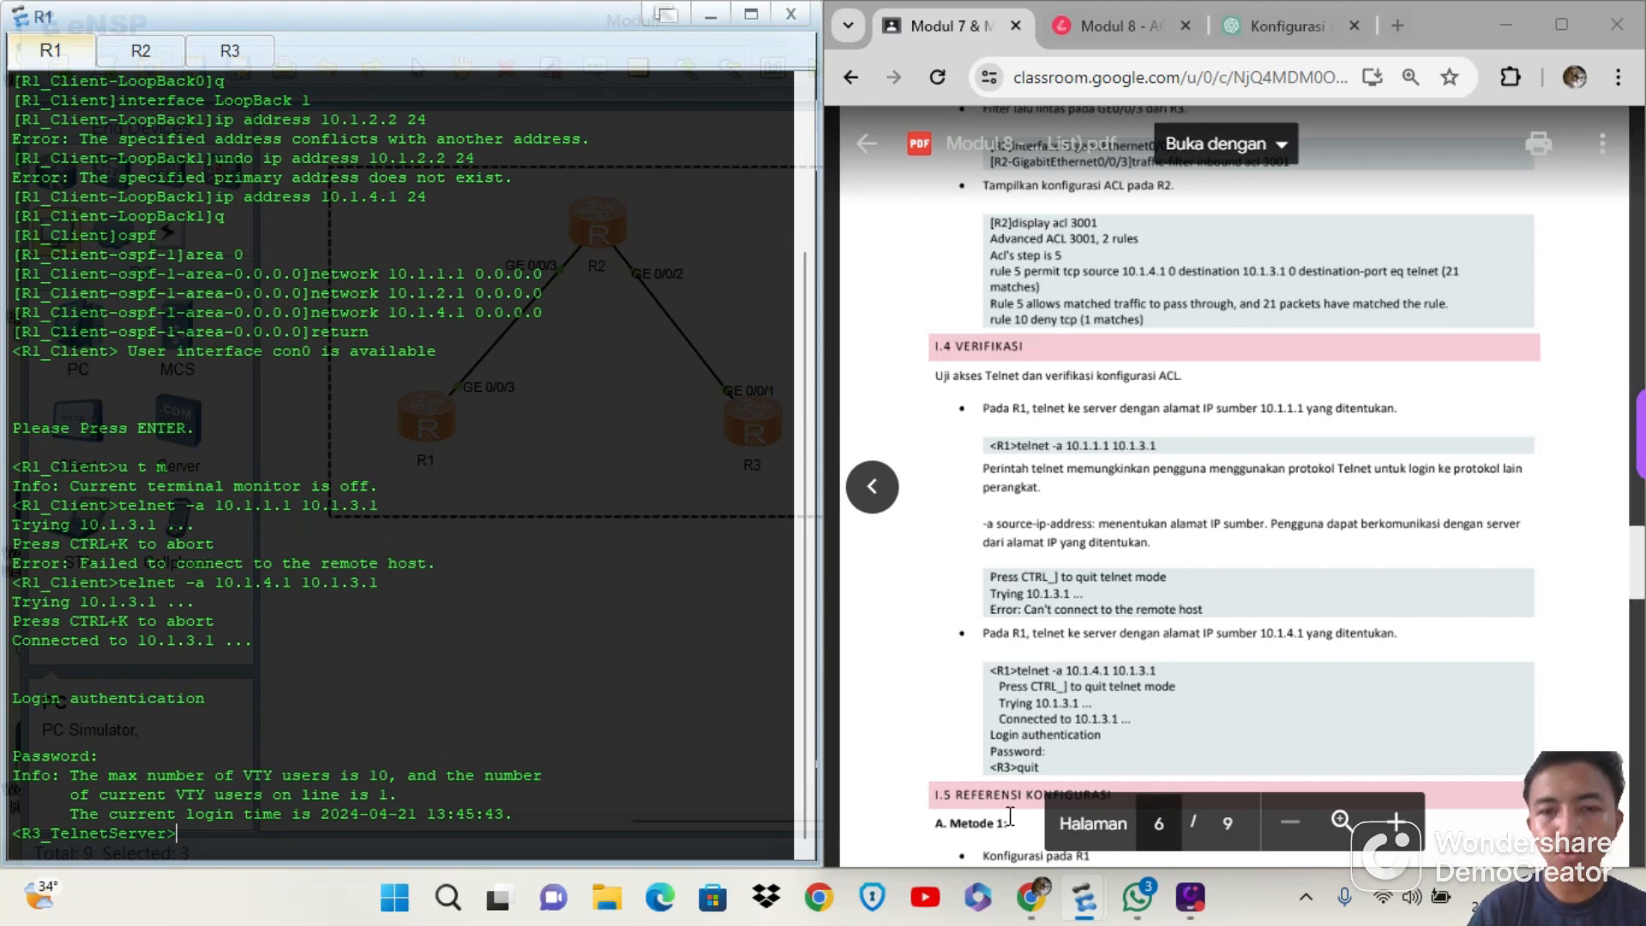
scroll(1019, 630, down, 3)
text(q)
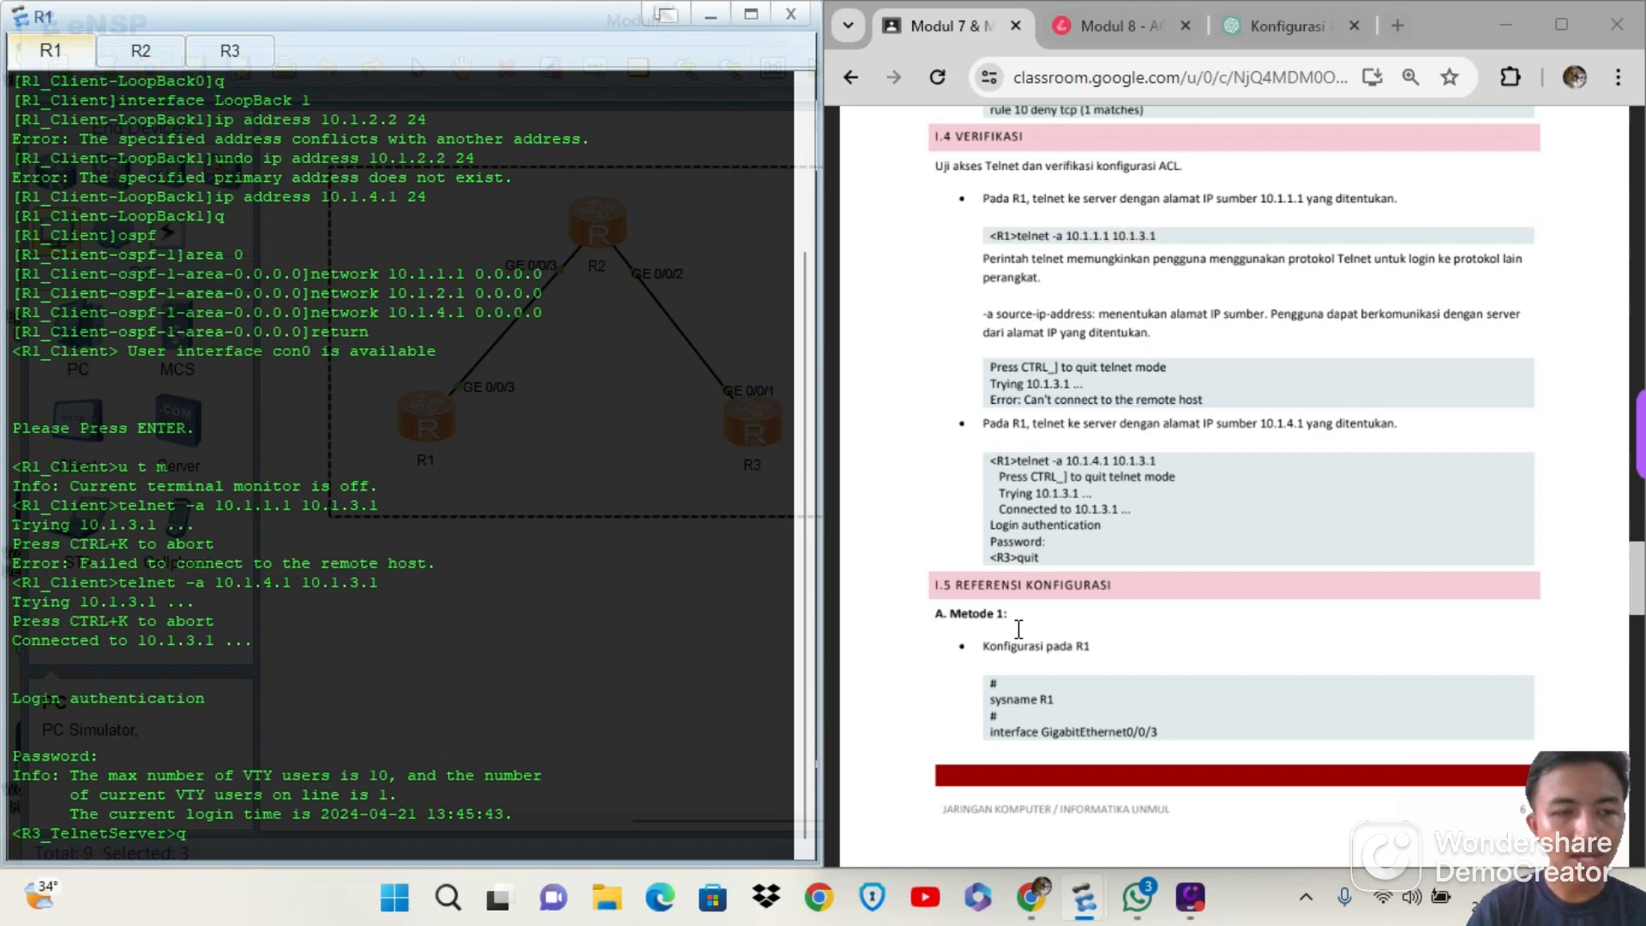
key(Return)
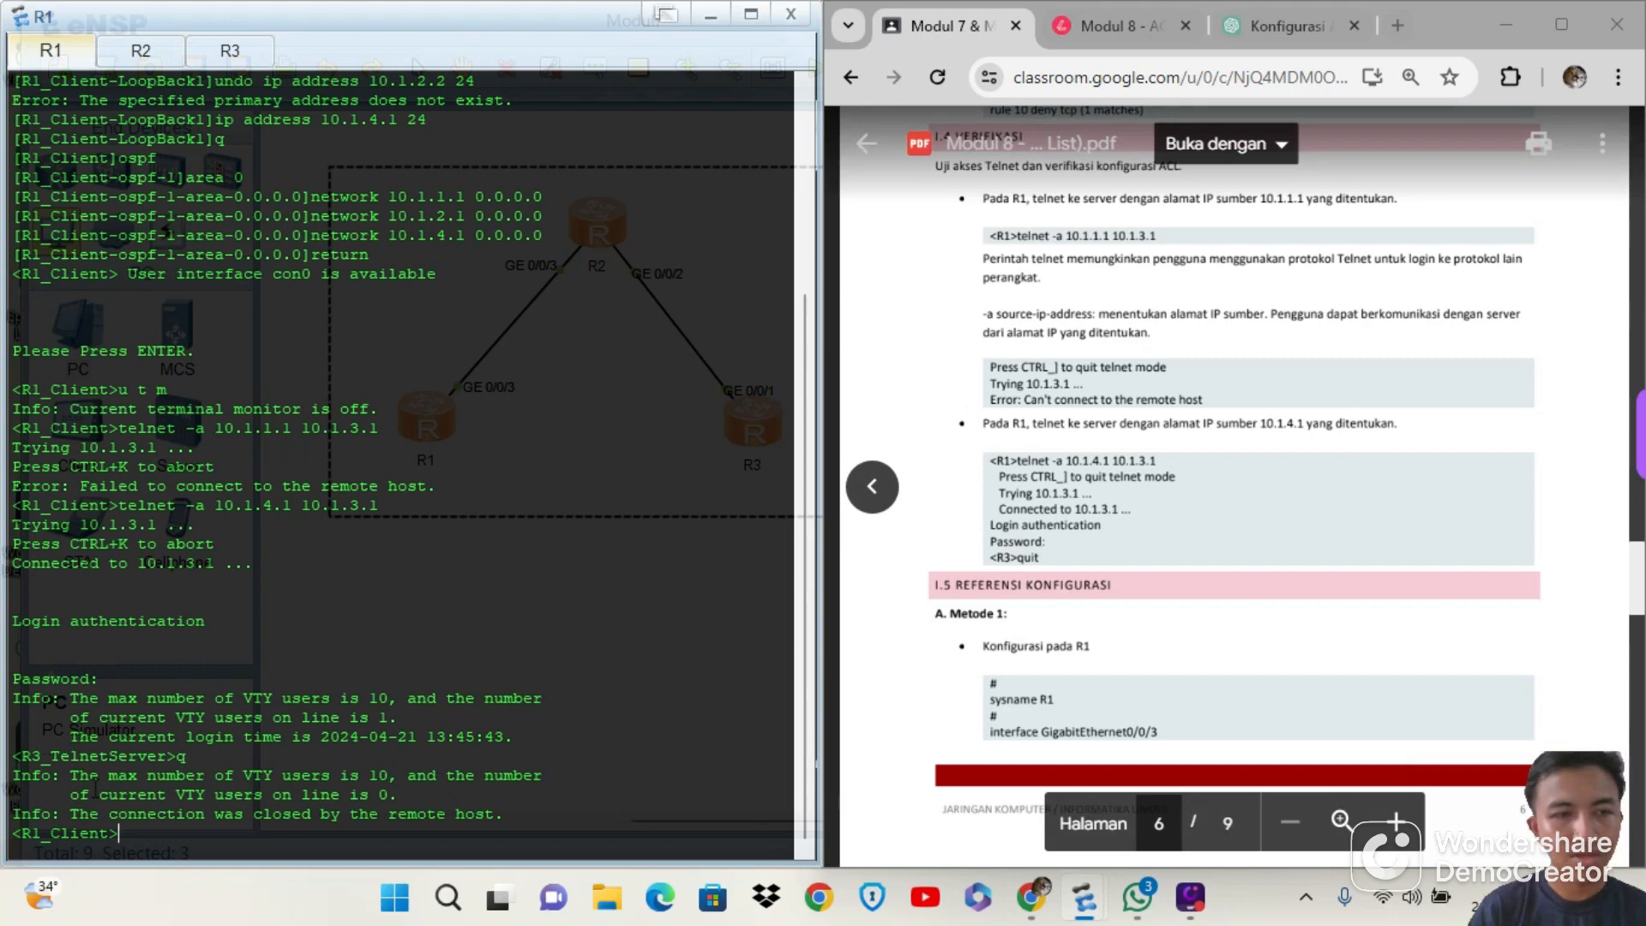
drag(69, 775, 244, 775)
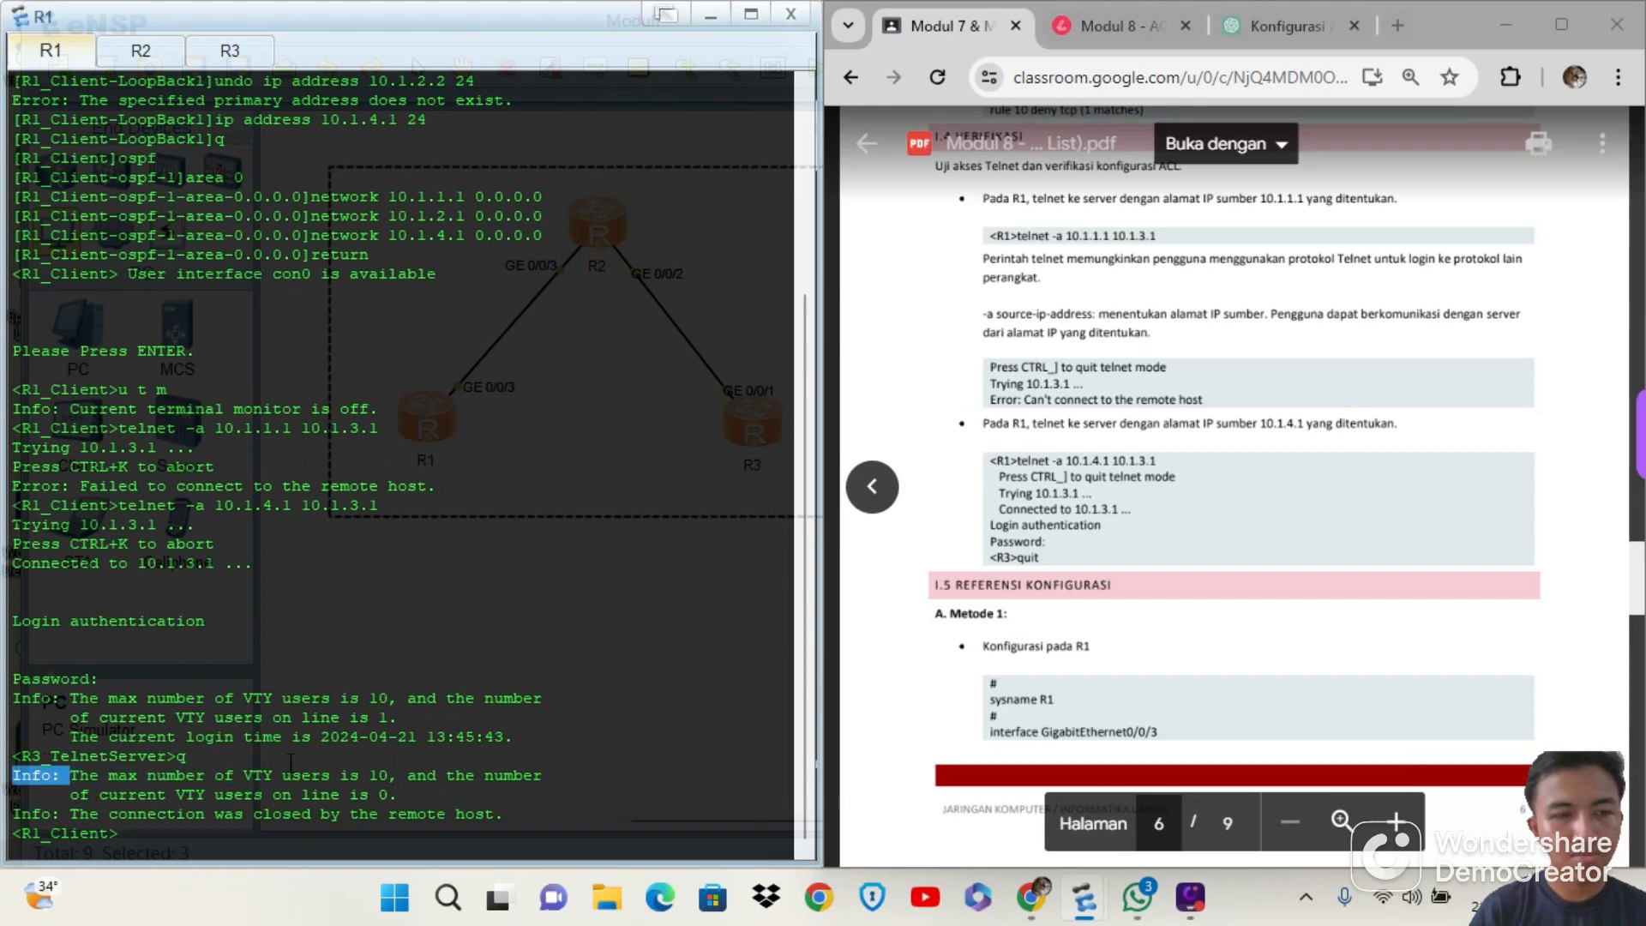
drag(69, 775, 273, 775)
click(469, 811)
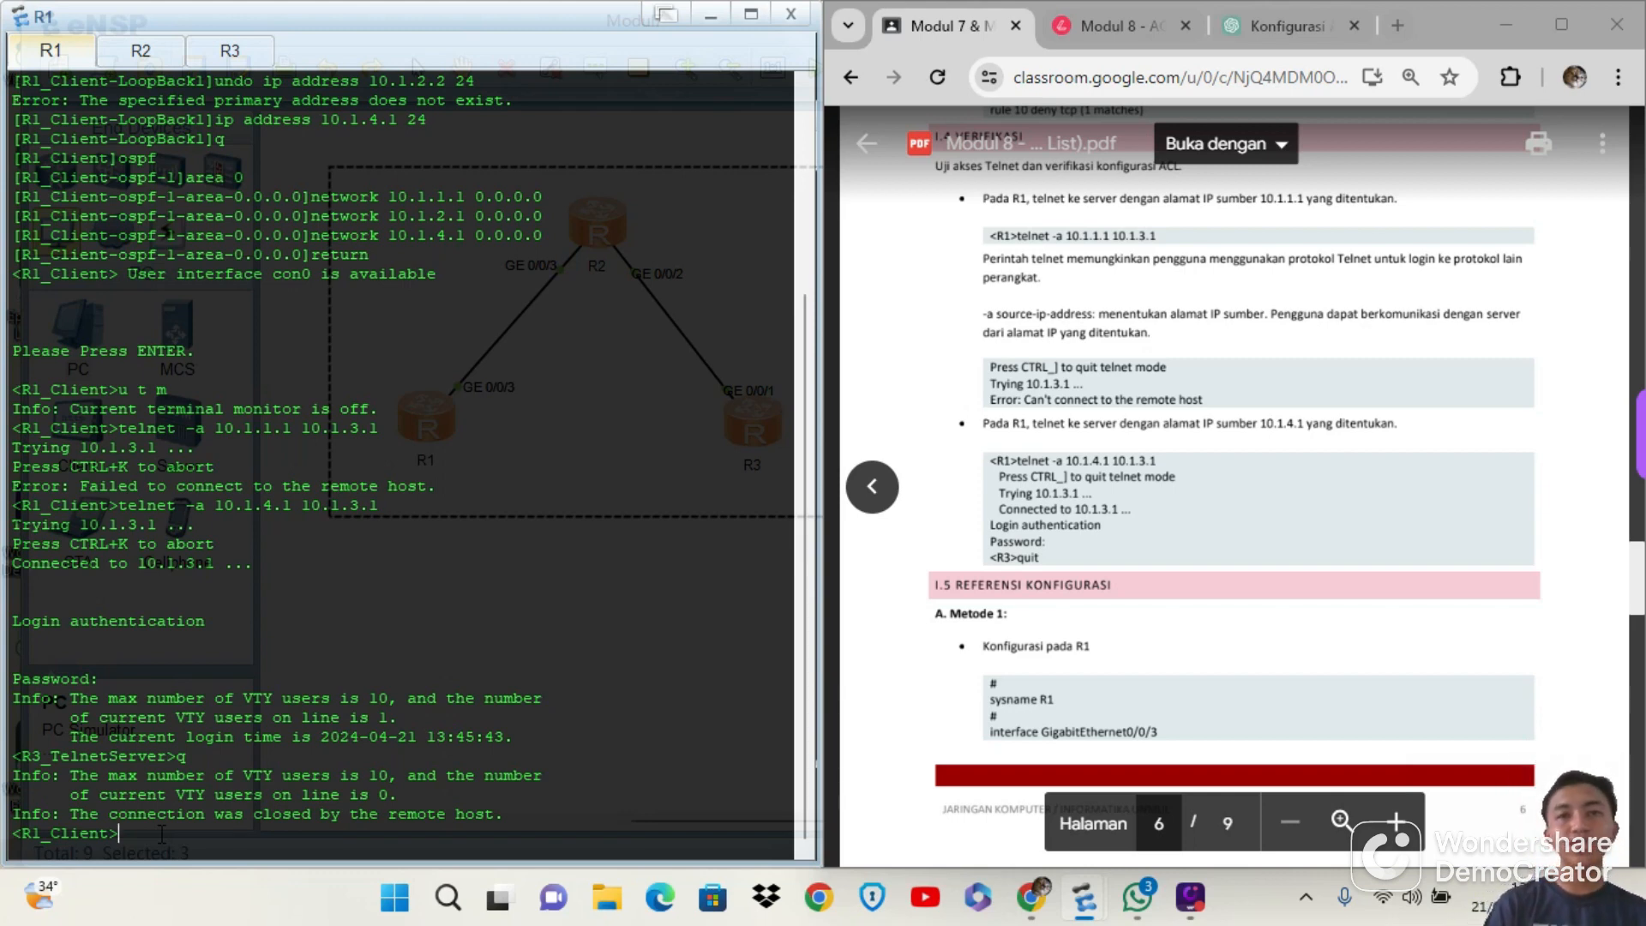
Review the module PDF back to page 2, examining the I.1 ACL Basic explanation and the network topology
scroll(1228, 453, up, 10)
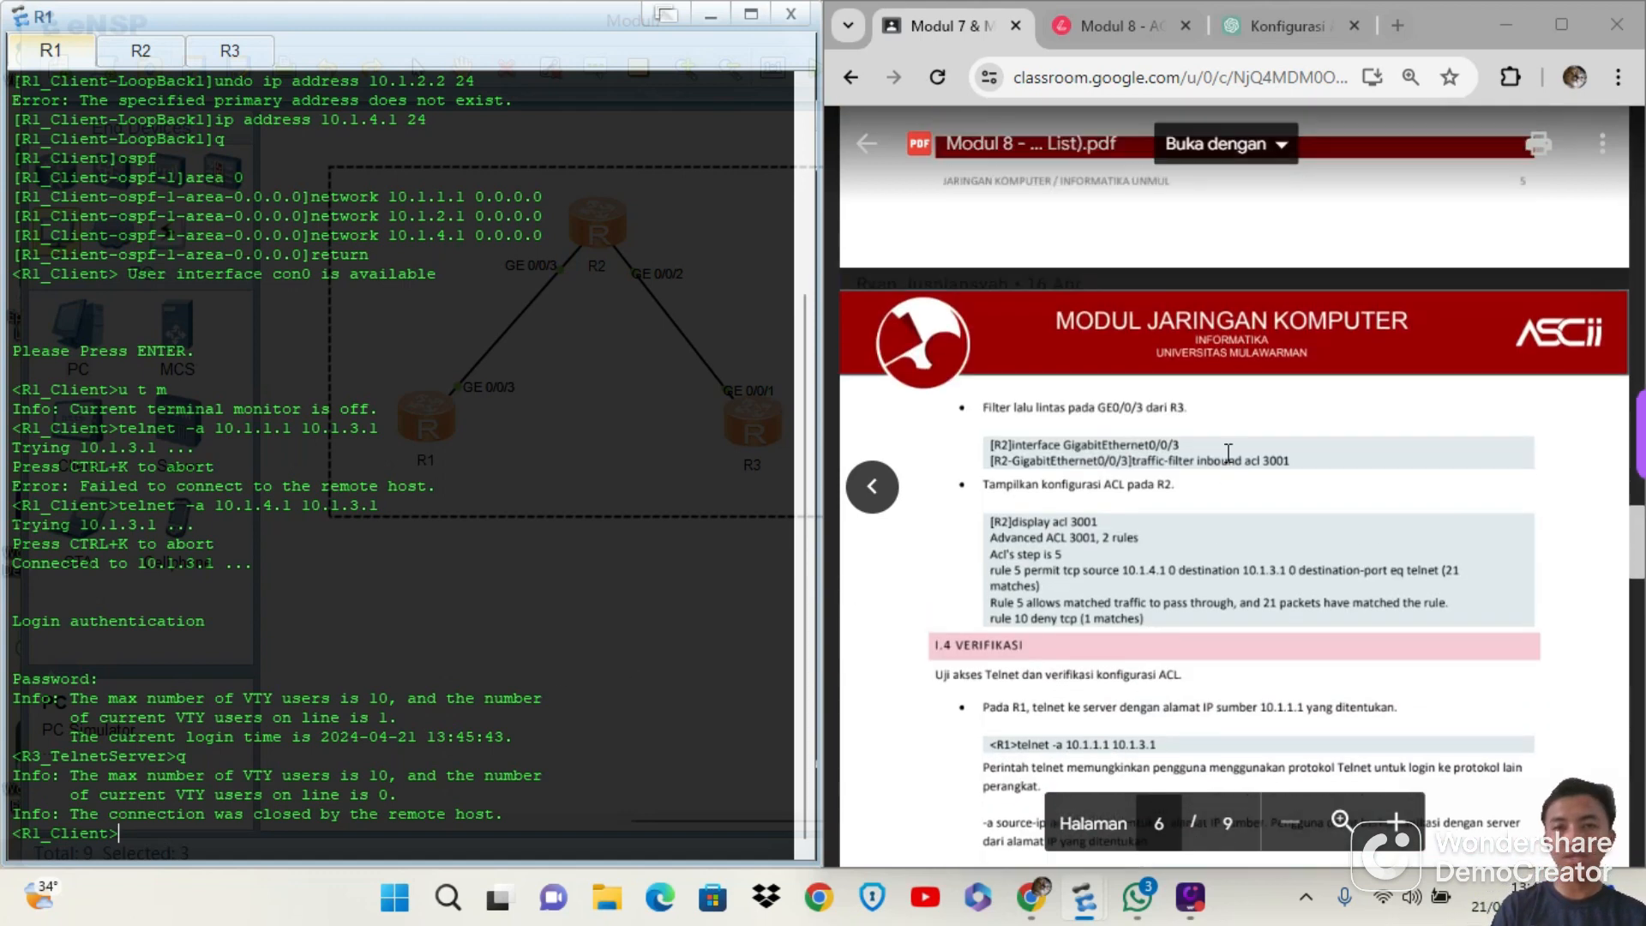
scroll(1228, 452, up, 15)
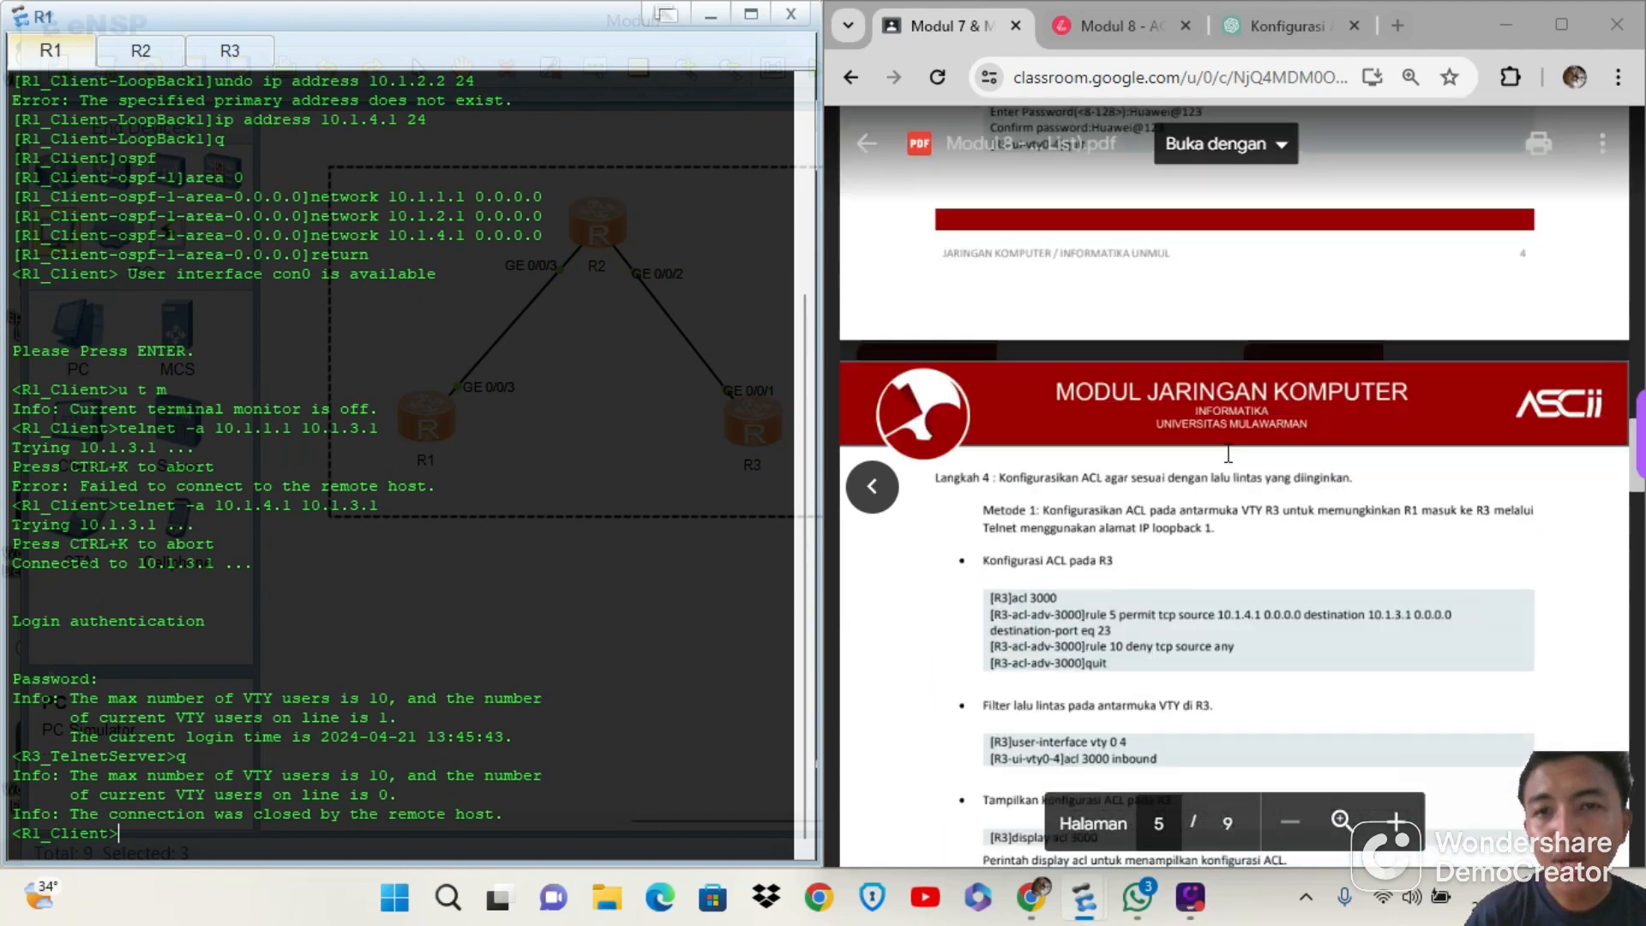
scroll(1228, 453, up, 15)
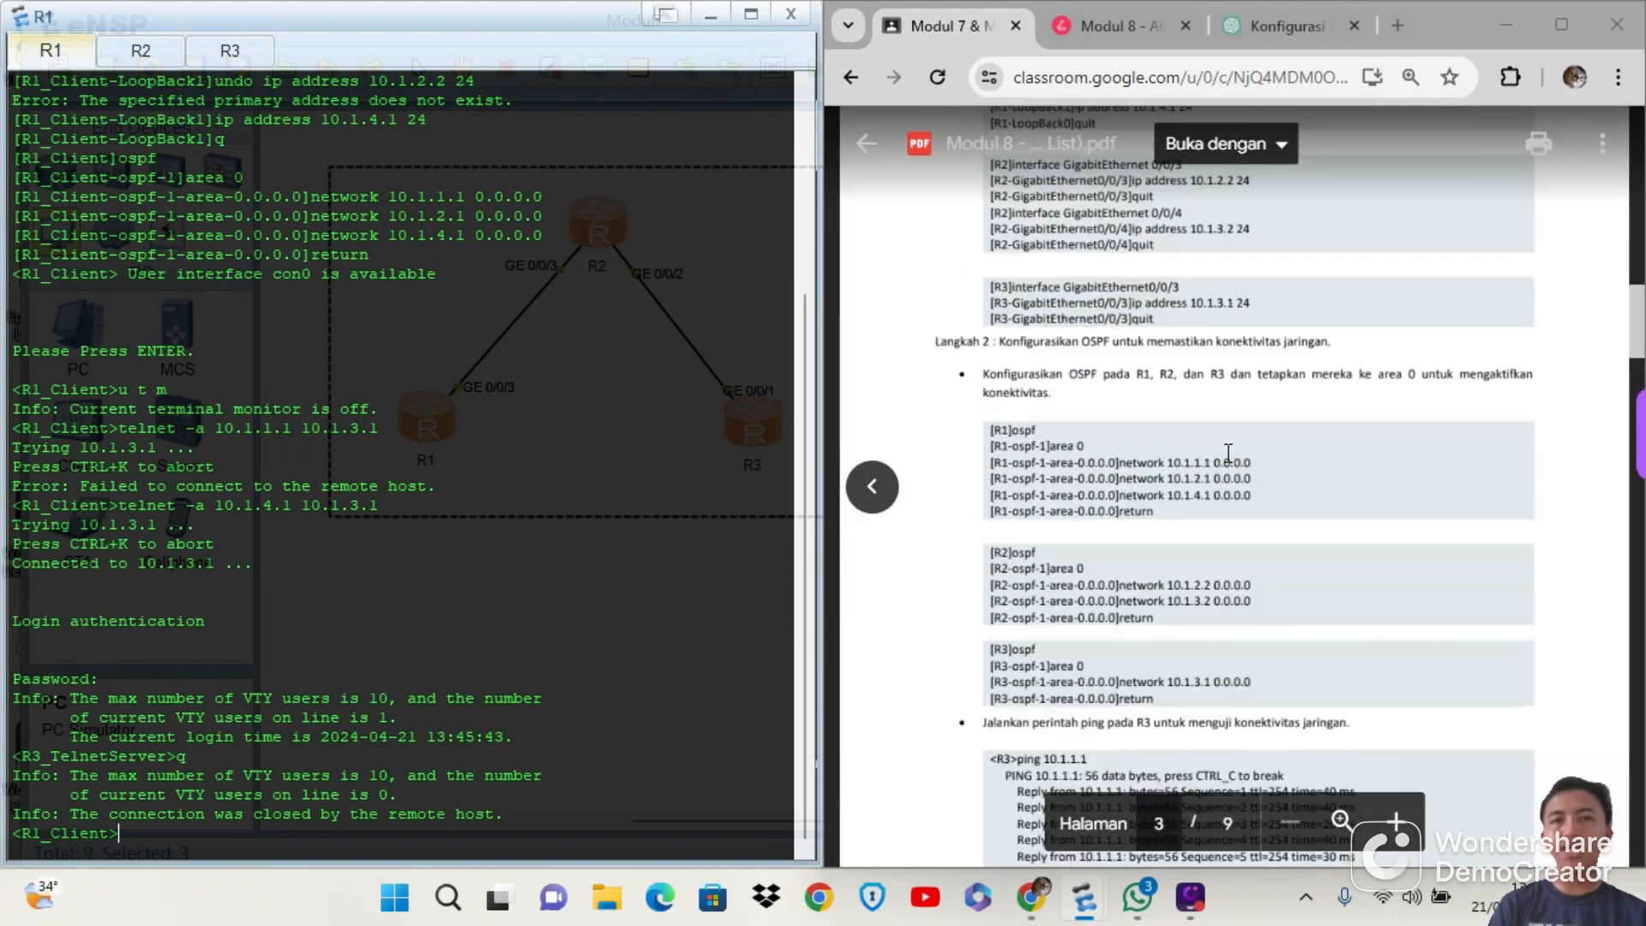
scroll(1228, 453, up, 8)
scroll(1228, 453, down, 2)
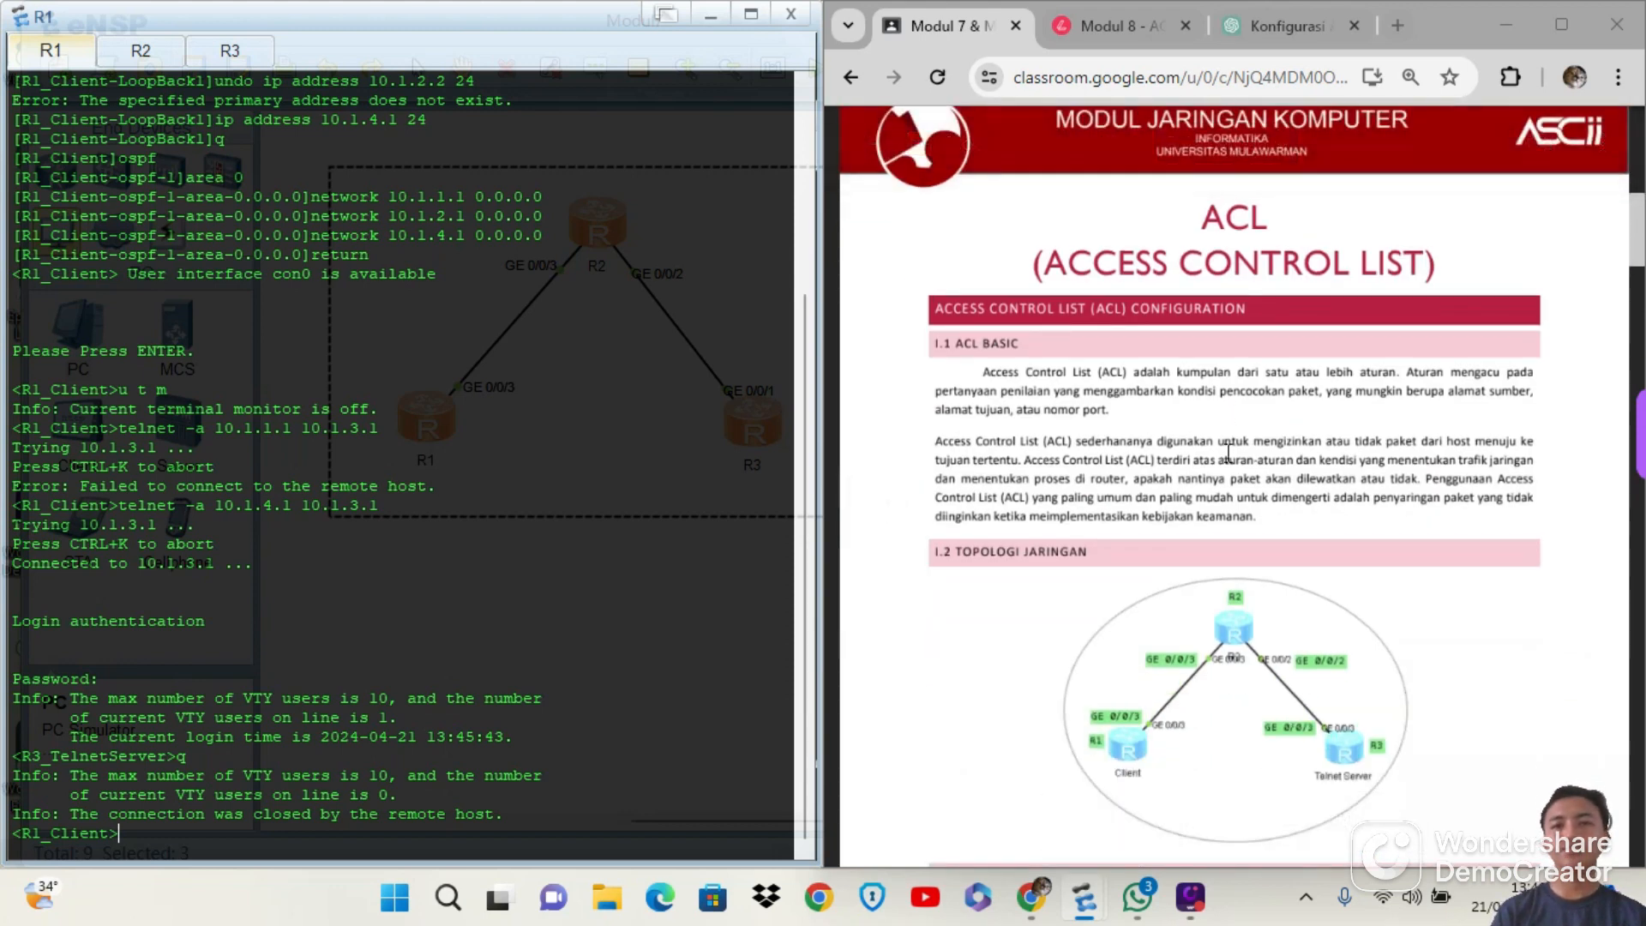
scroll(1228, 453, down, 3)
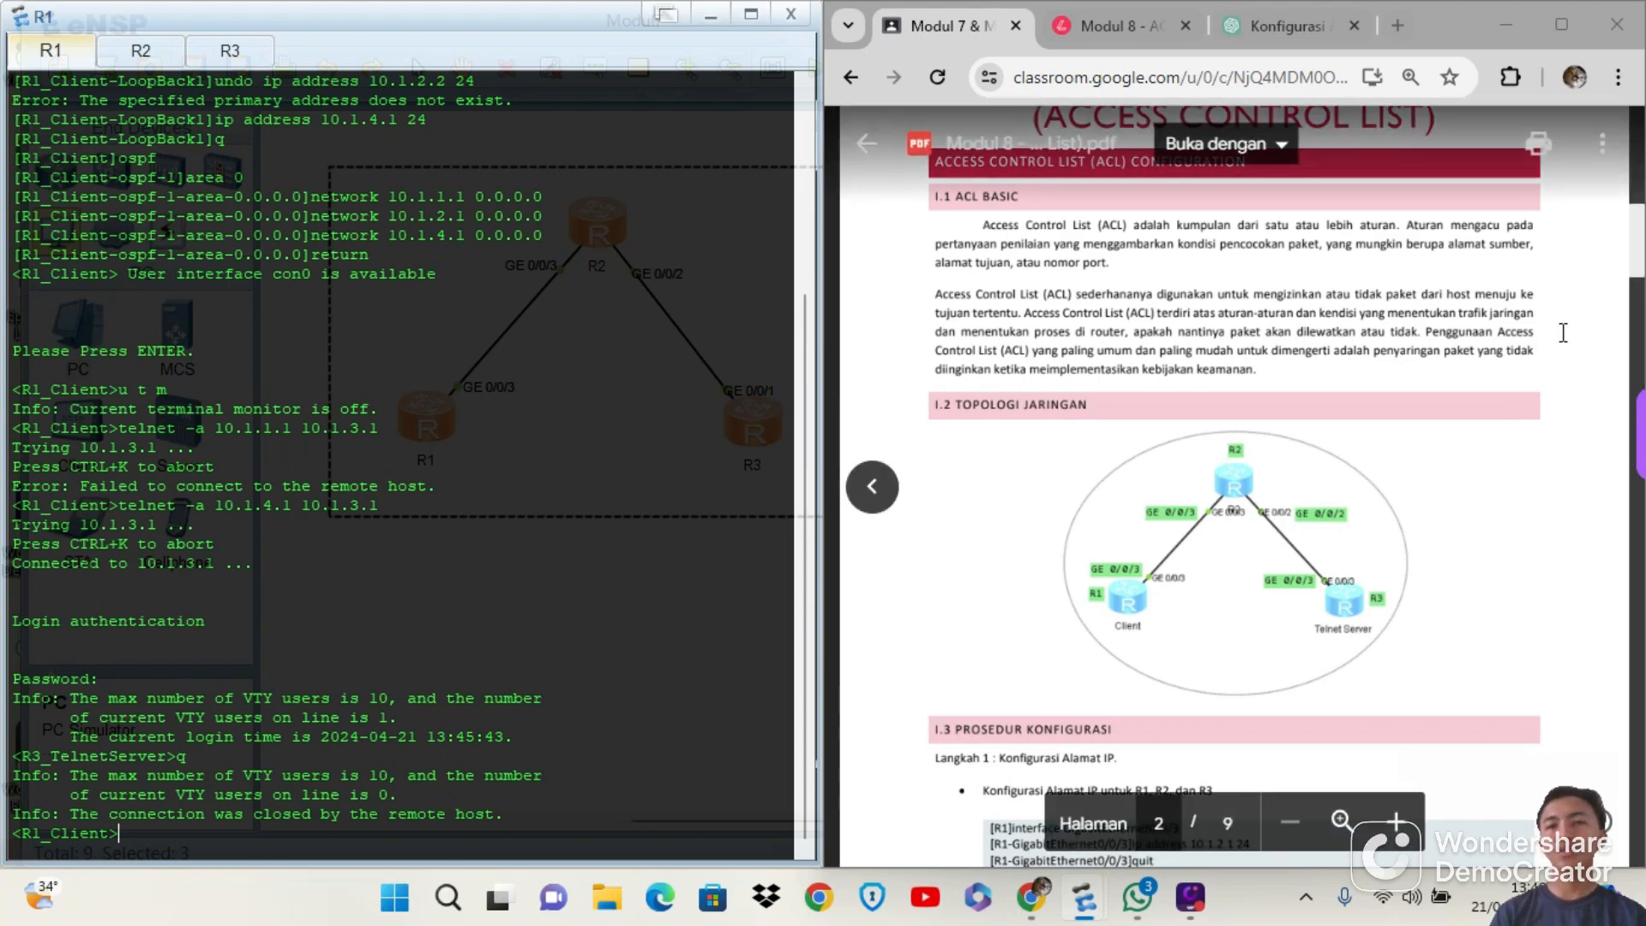
scroll(1563, 332, down, 1)
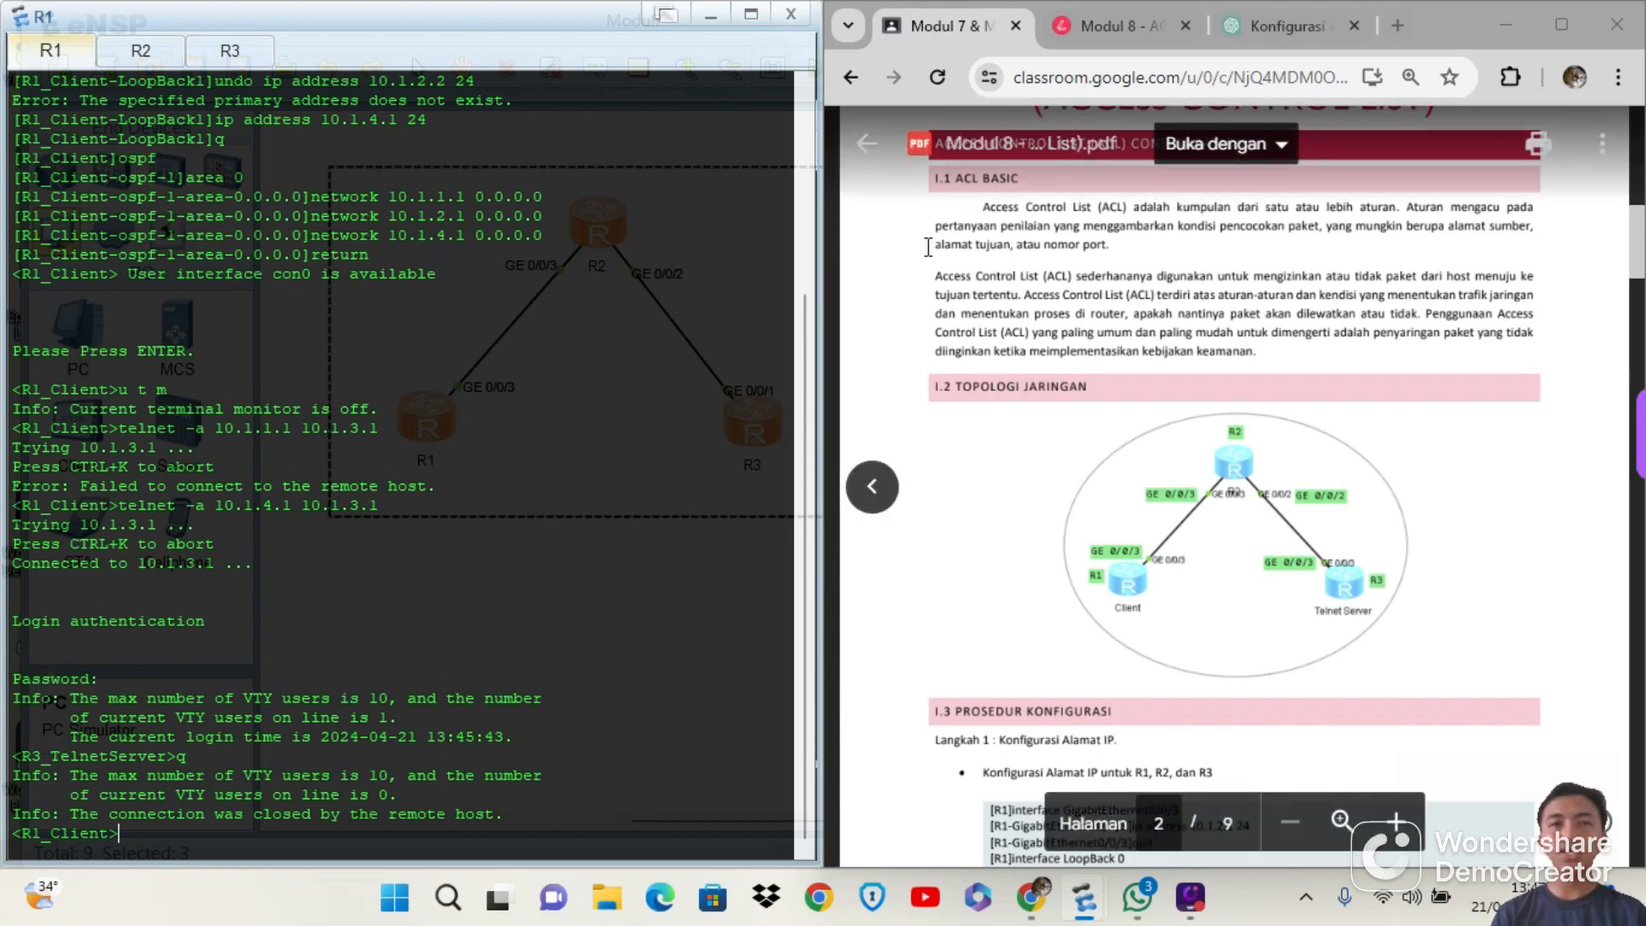
drag(983, 207, 1258, 360)
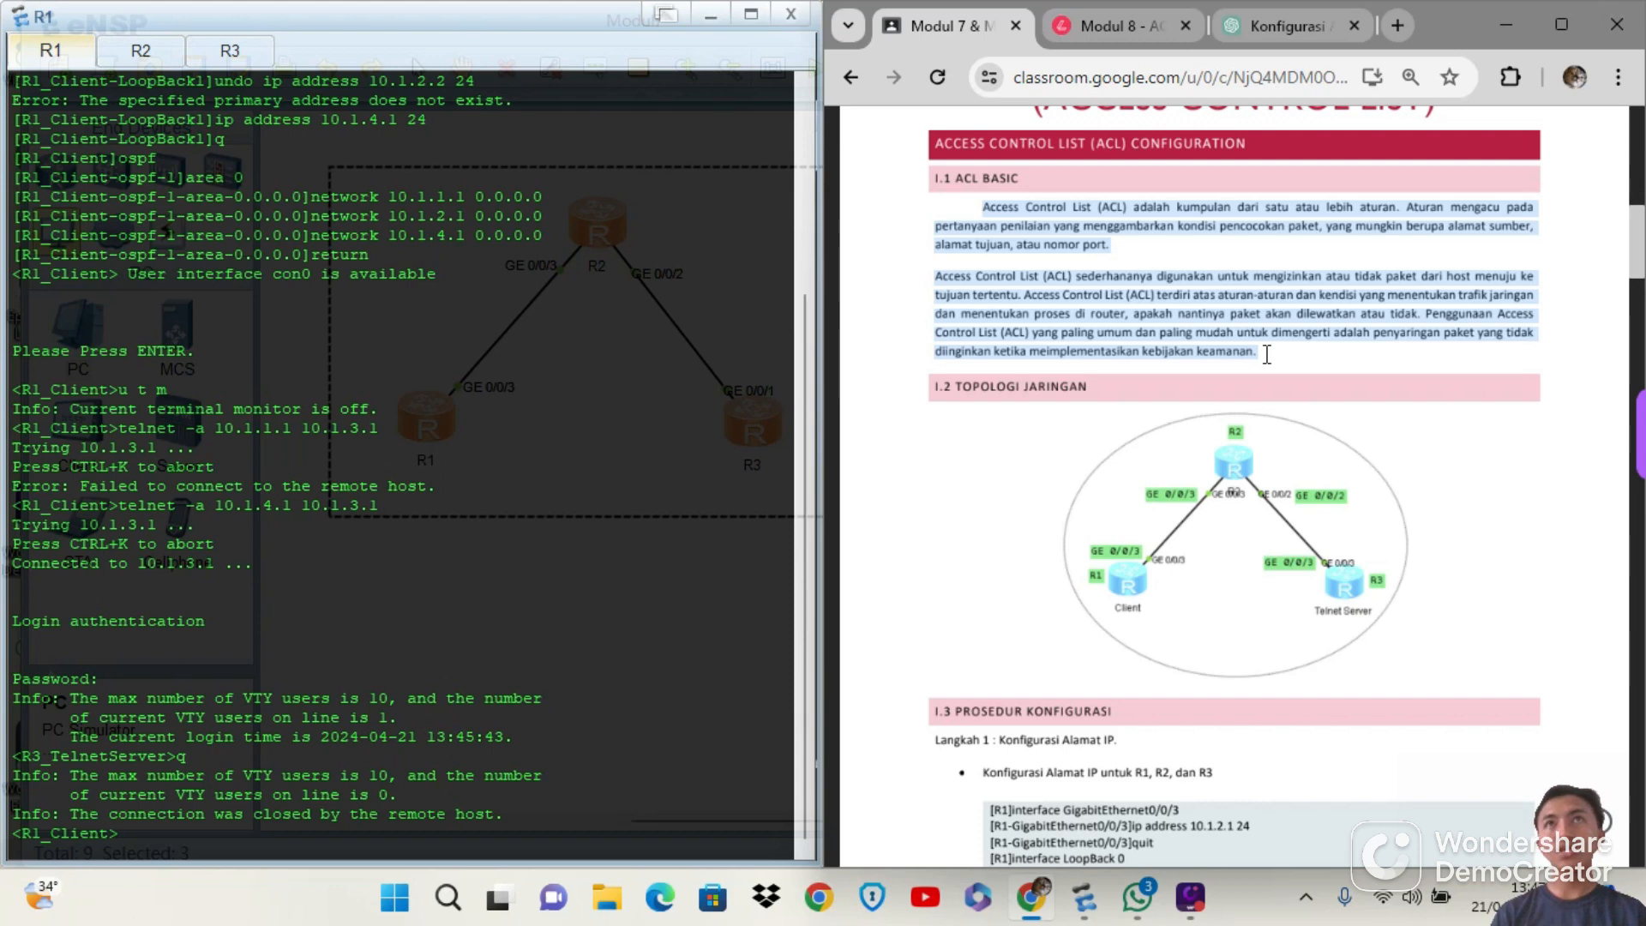
click(1272, 354)
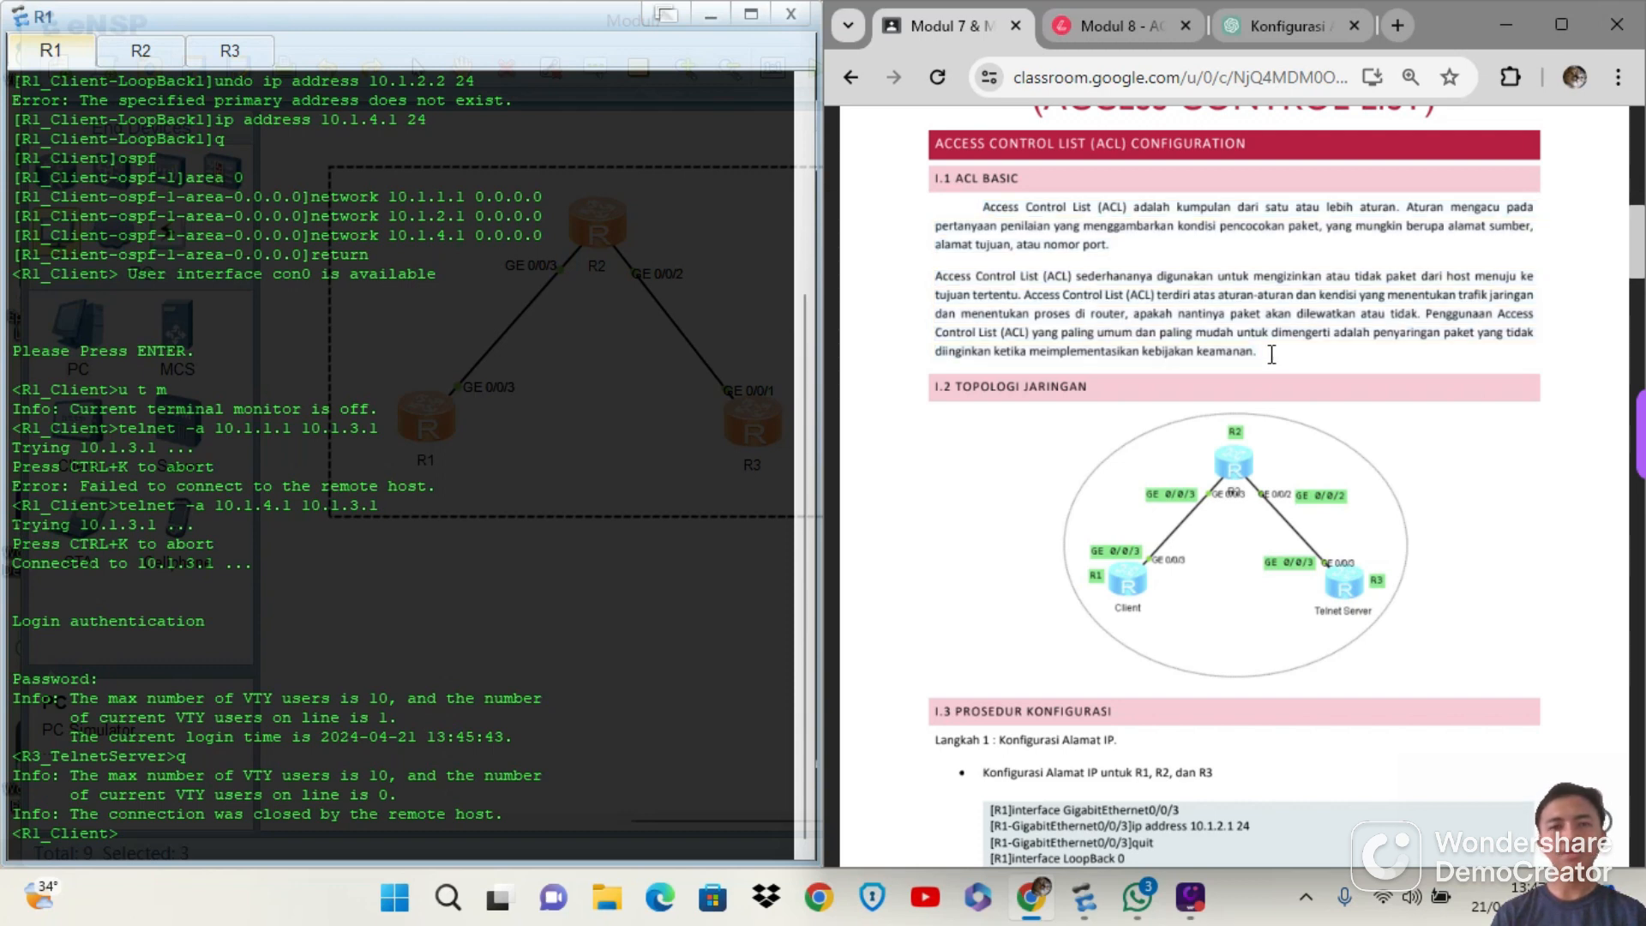